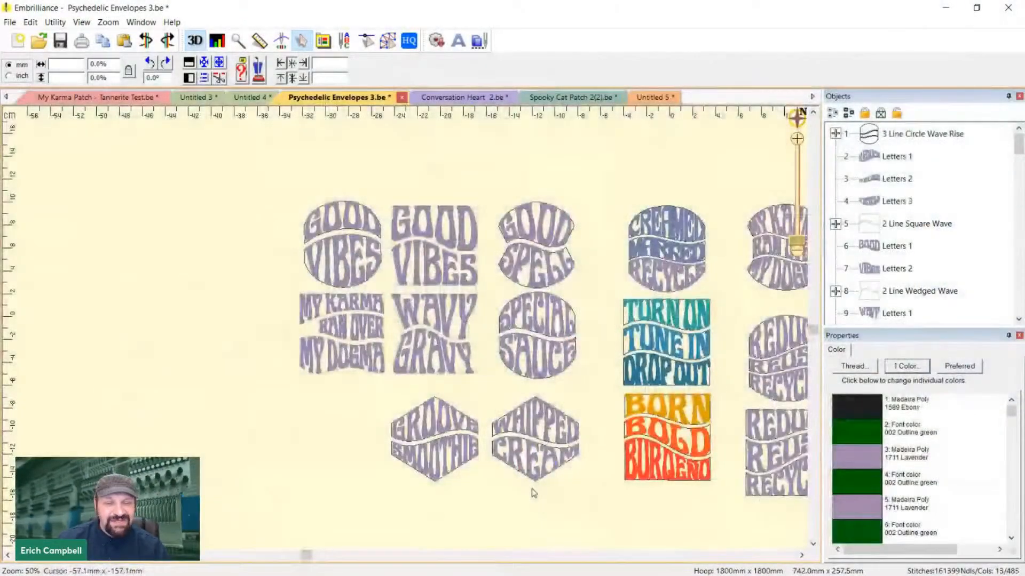
Examine the two-line and three-line envelope lettering designs, looking closely at the offset MY KARMA RAN OVER MY DOGMA shape
left_click_drag(533, 493, 438, 486)
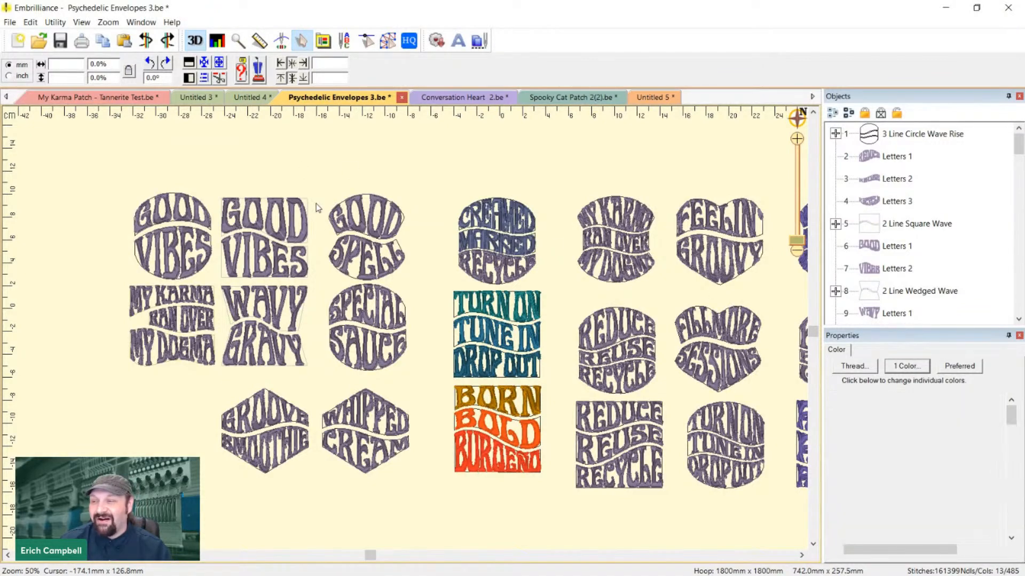
scroll(342, 232, "up", 1)
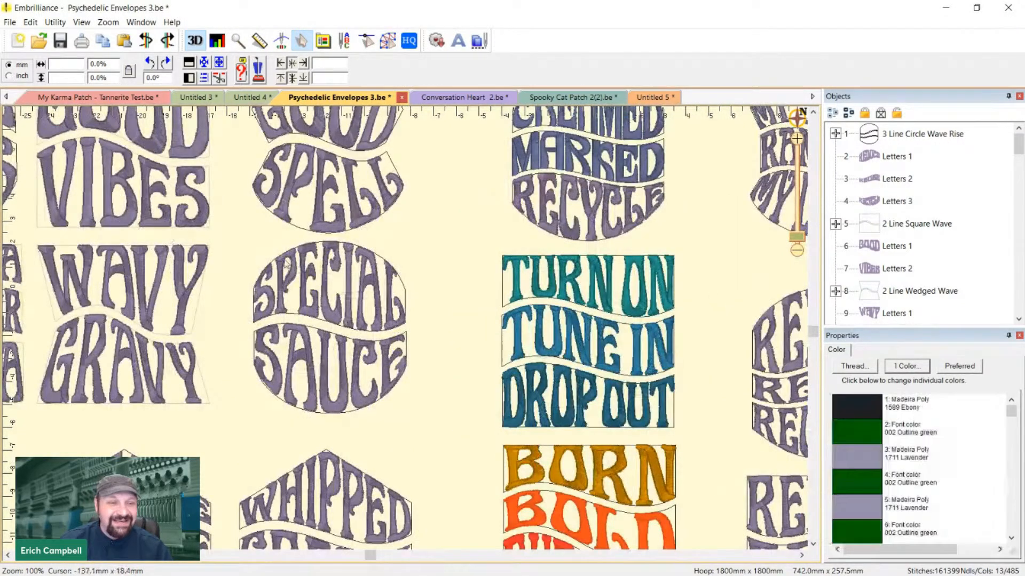
left_click_drag(428, 299, 580, 379)
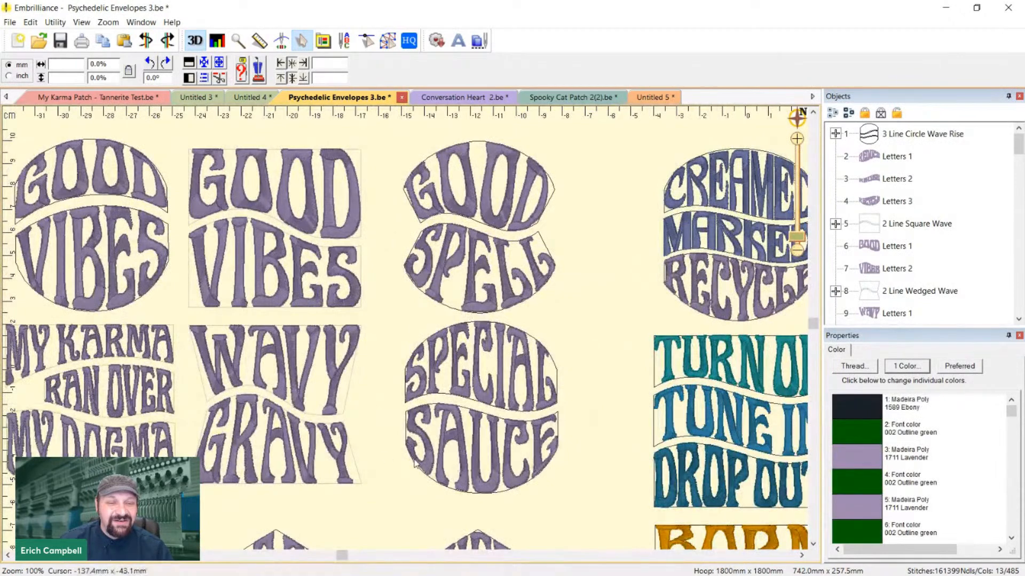
left_click_drag(397, 446, 609, 377)
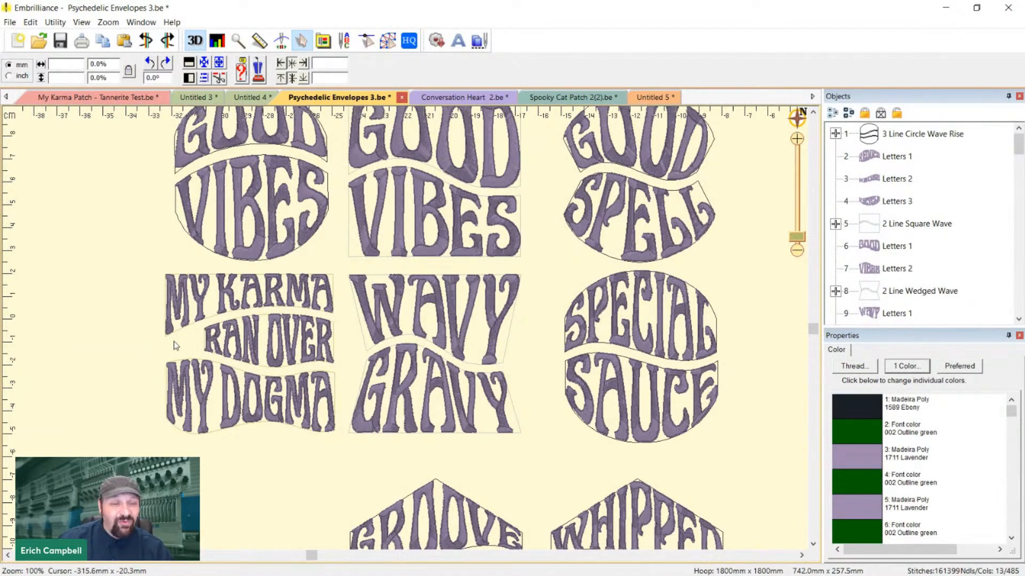
left_click_drag(290, 466, 478, 462)
scroll(477, 463, "up", 1)
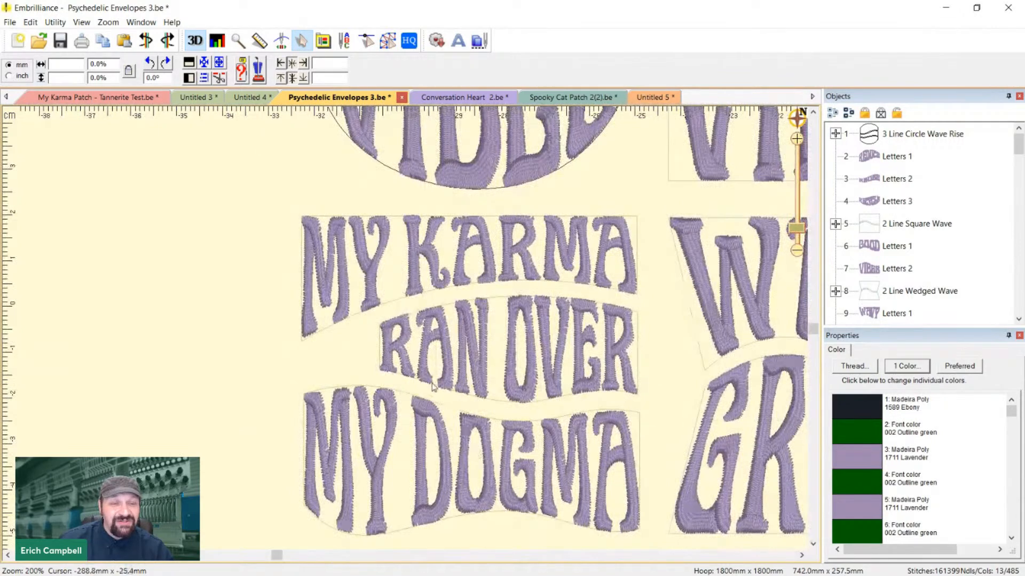
scroll(666, 331, "down", 1)
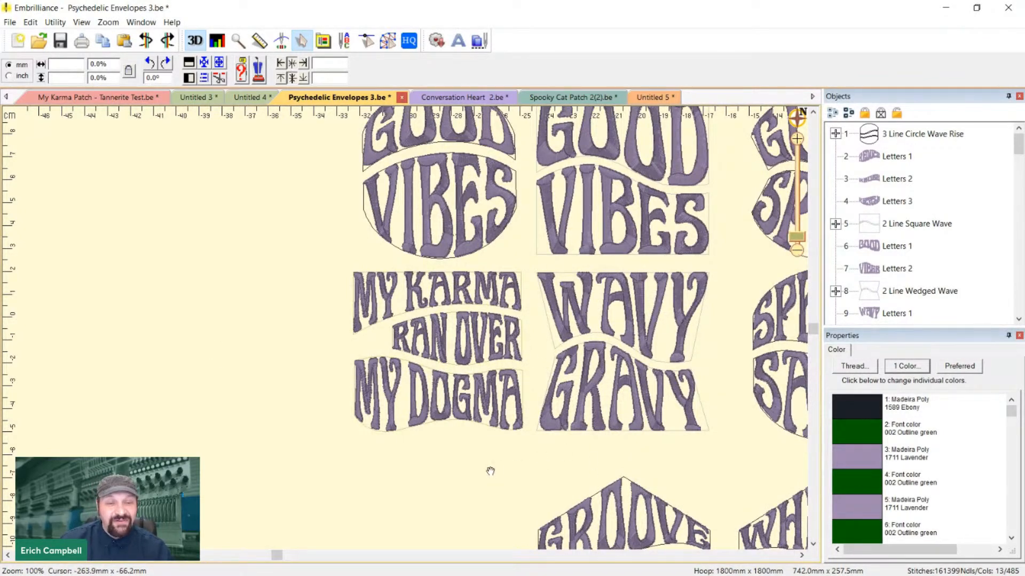
scroll(521, 459, "up", 1)
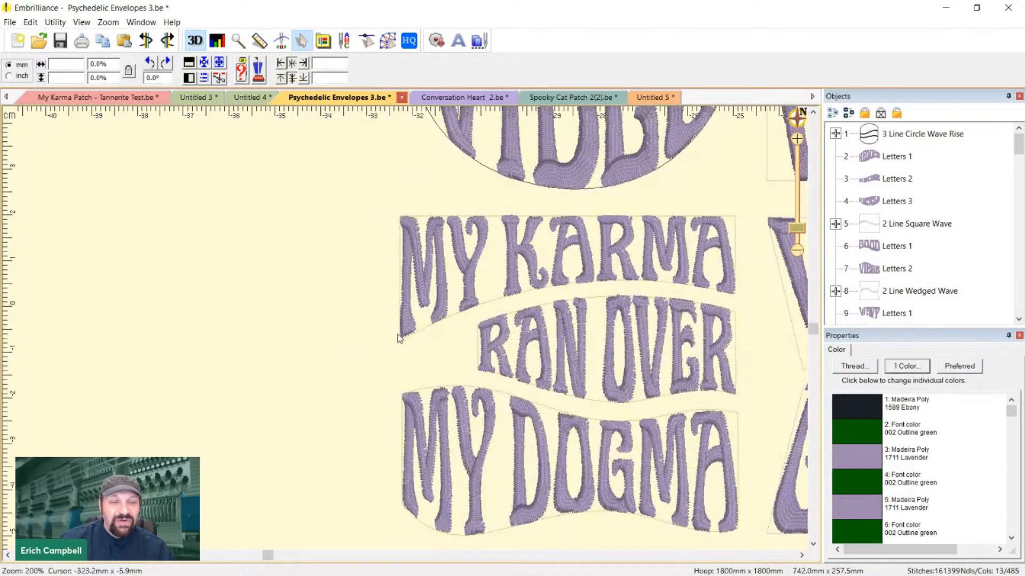
scroll(627, 316, "down", 1)
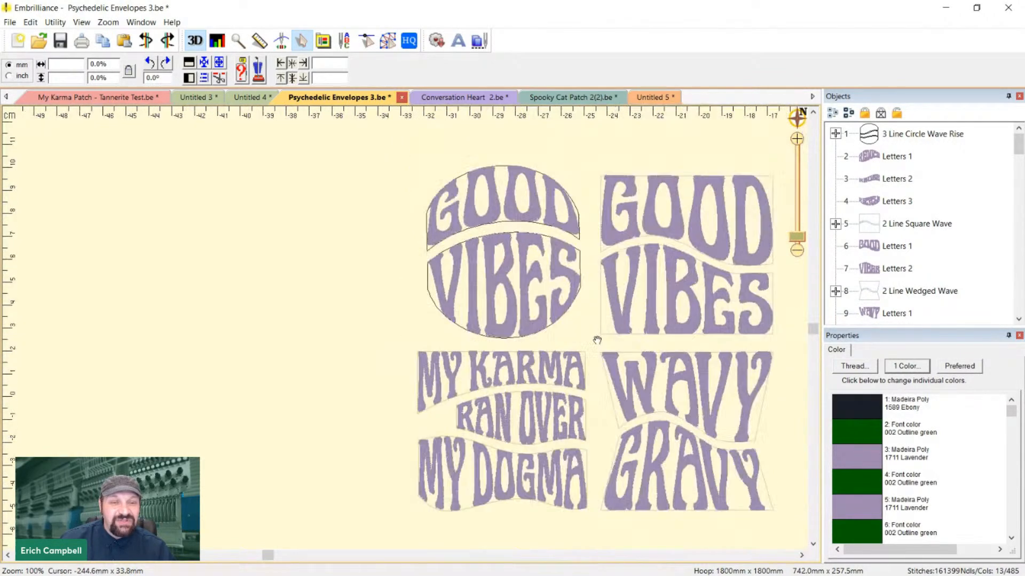
Examine the round GOOD VIBES lettering and compare it with the neighbouring square, wedged and circular designs
scroll(487, 351, "up", 1)
left_click_drag(644, 306, 603, 418)
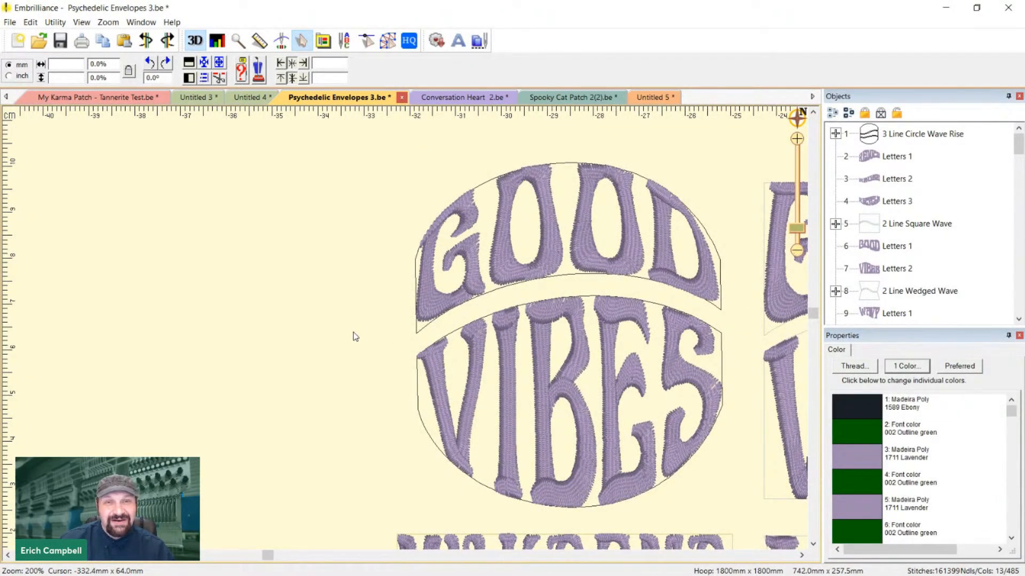
scroll(355, 337, "down", 1)
left_click_drag(715, 405, 601, 363)
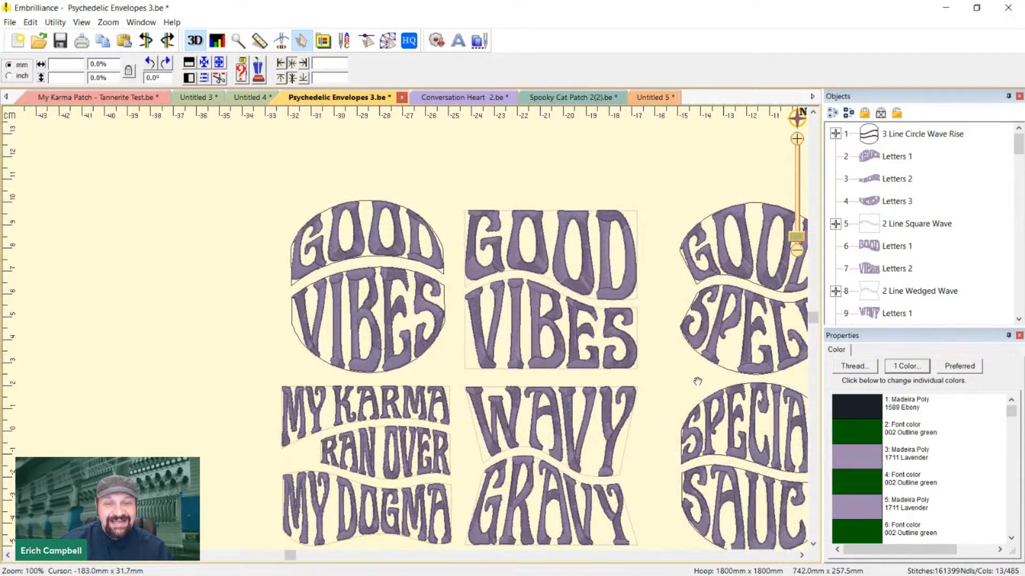
left_click_drag(697, 377, 435, 301)
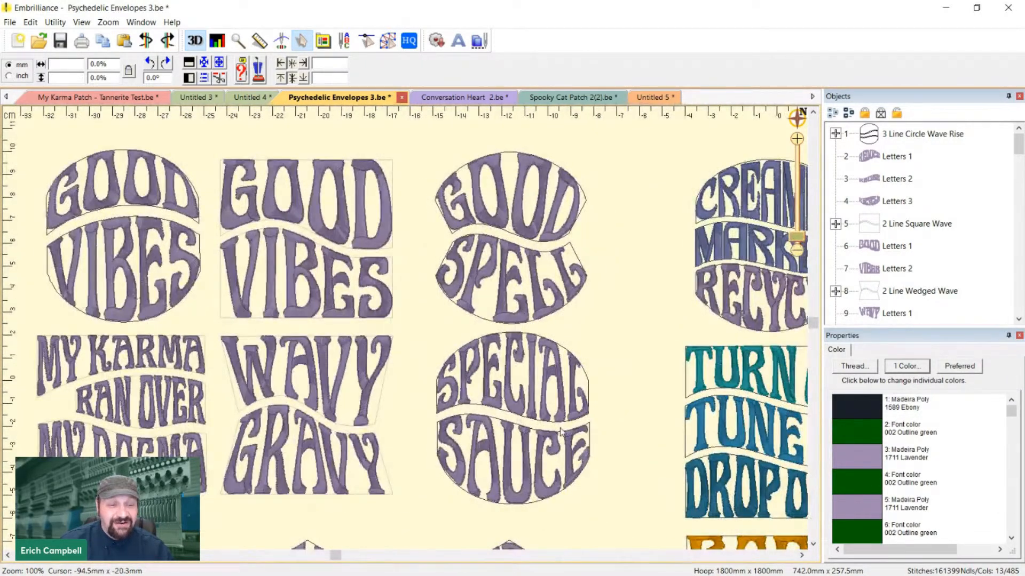
left_click_drag(435, 450, 476, 337)
scroll(477, 338, "up", 1)
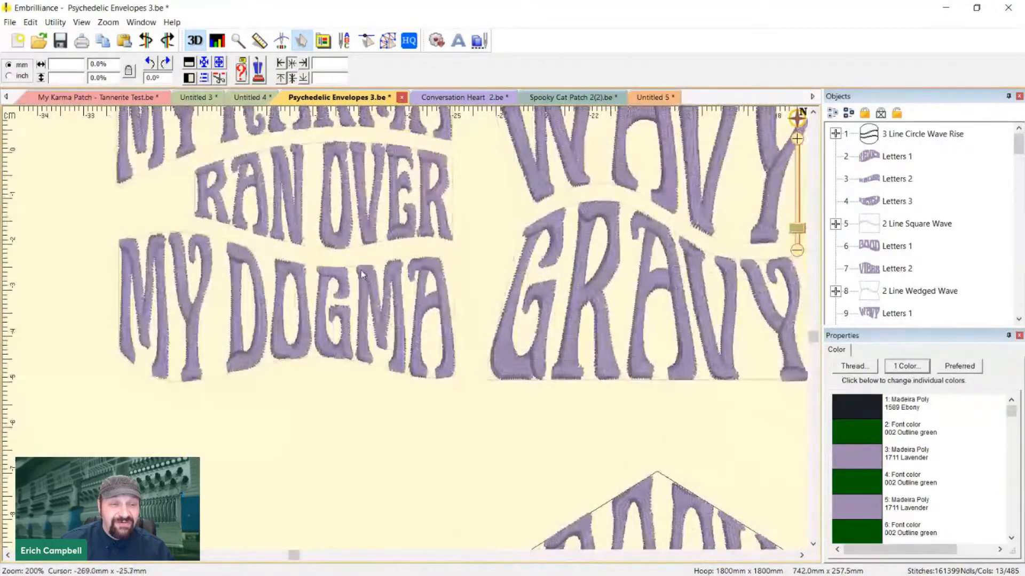
Select the RAN OVER lettering to inspect its text without the envelope shape, and clear the selection
left_click_drag(284, 155, 434, 283)
left_click(434, 283)
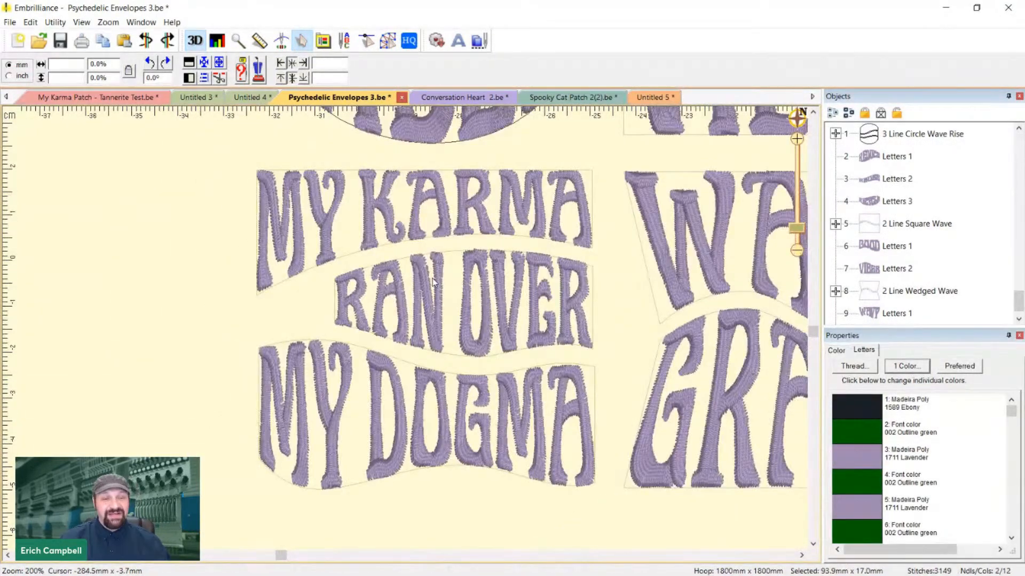
left_click(431, 316)
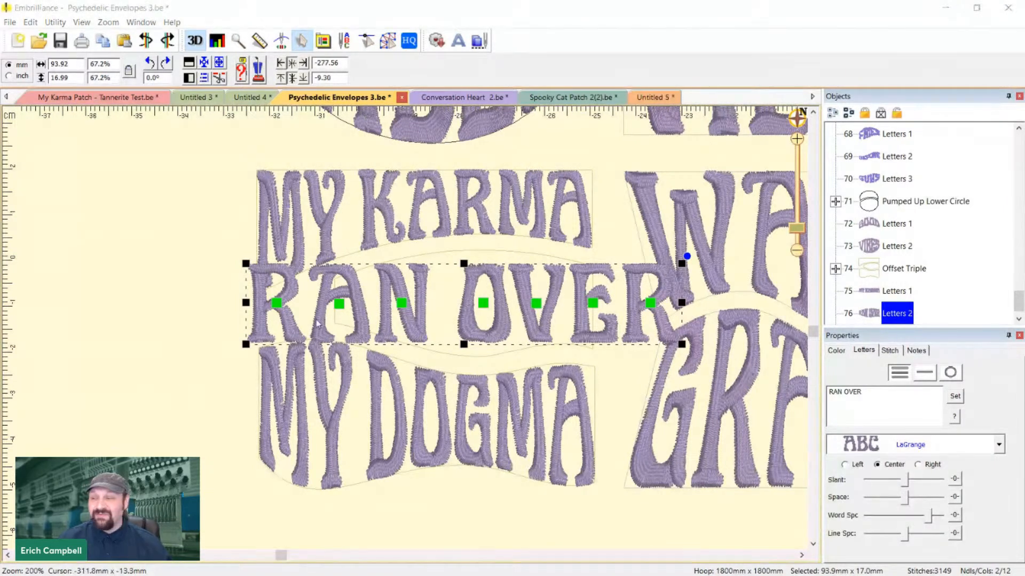
left_click(214, 374)
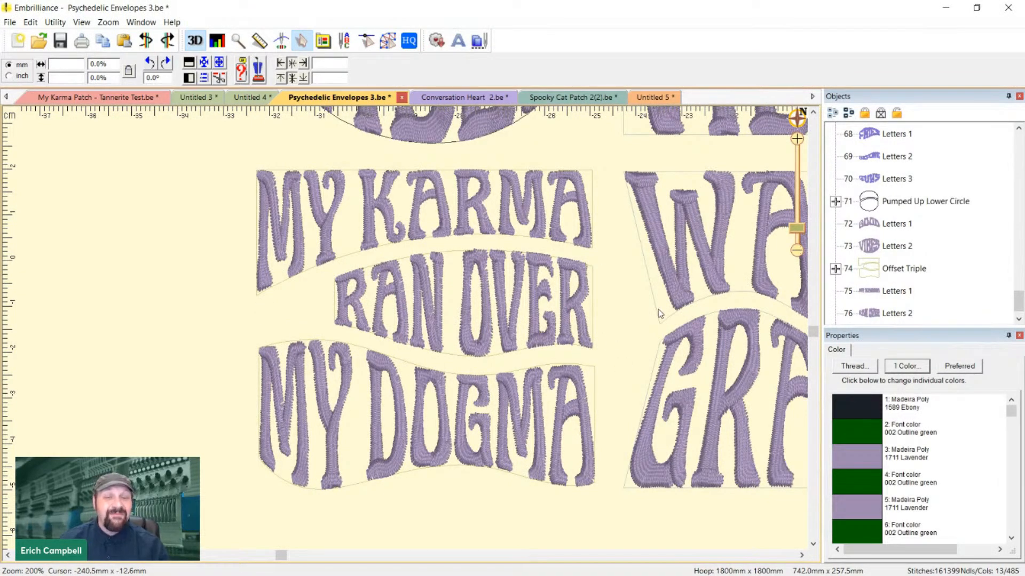
Examine the remaining envelope designs from WAVY GRAVY across to the three-line square BORN BOLD BURQEÑO design
scroll(659, 313, "up", 1)
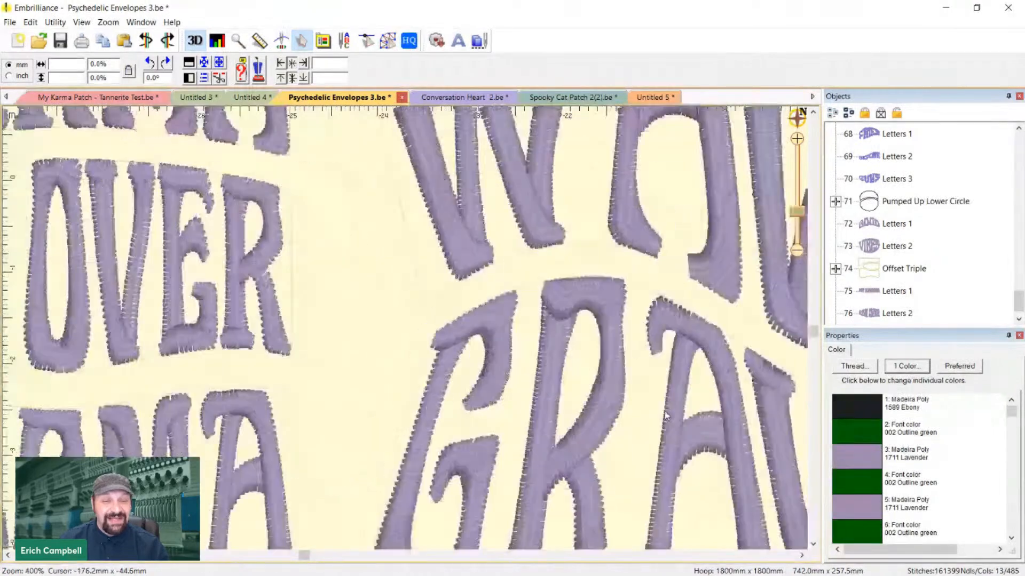
scroll(647, 383, "down", 1)
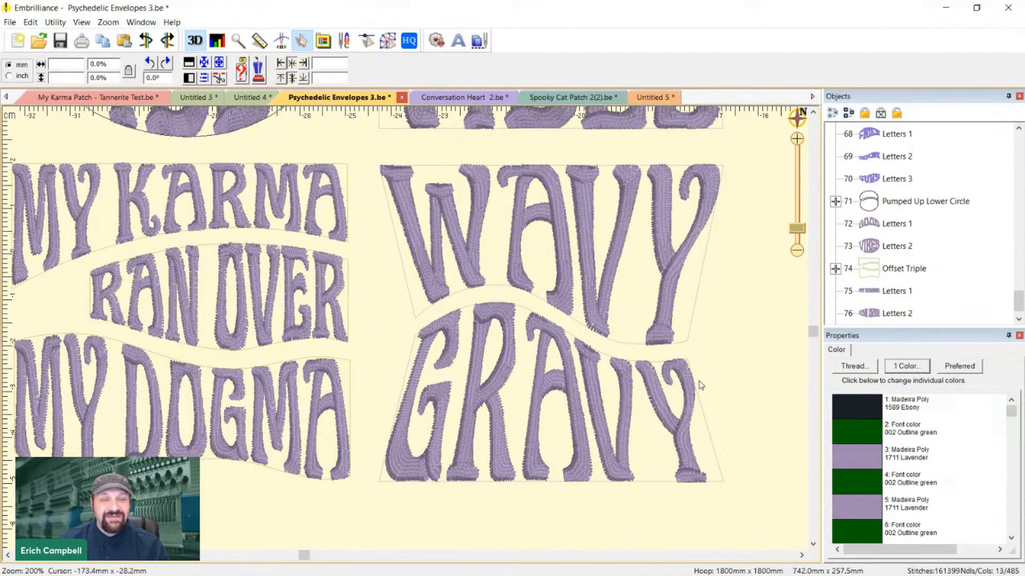
scroll(700, 385, "down", 1)
scroll(572, 435, "right", 5)
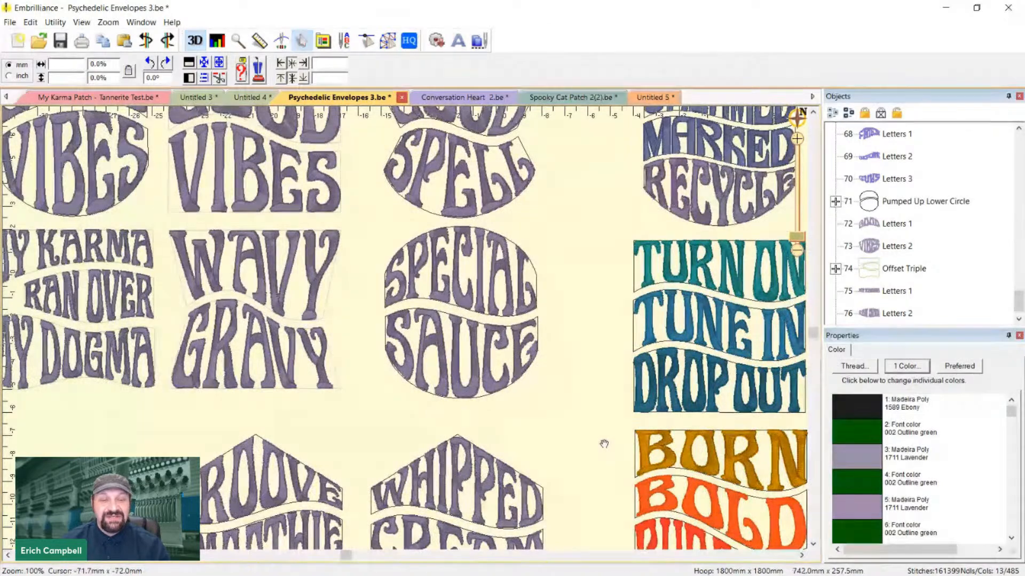
left_click_drag(602, 441, 466, 297)
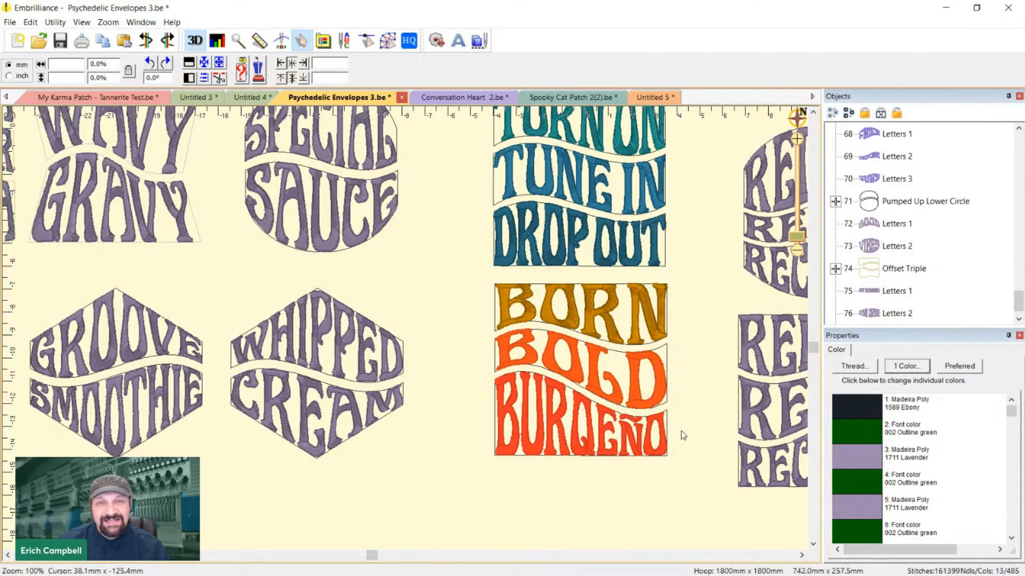
scroll(682, 435, "down", 2)
left_click_drag(666, 464, 557, 520)
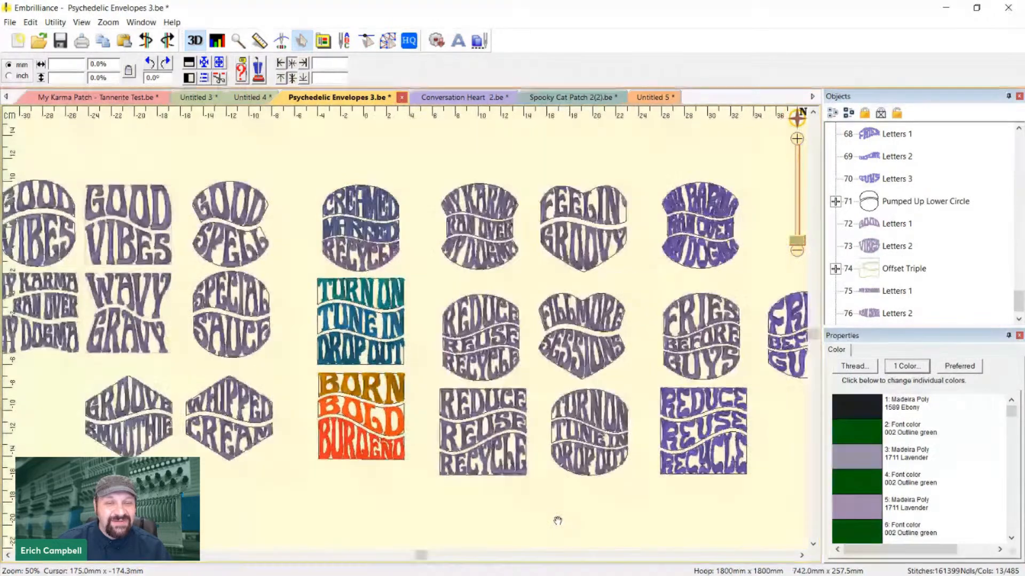
scroll(541, 364, "up", 2)
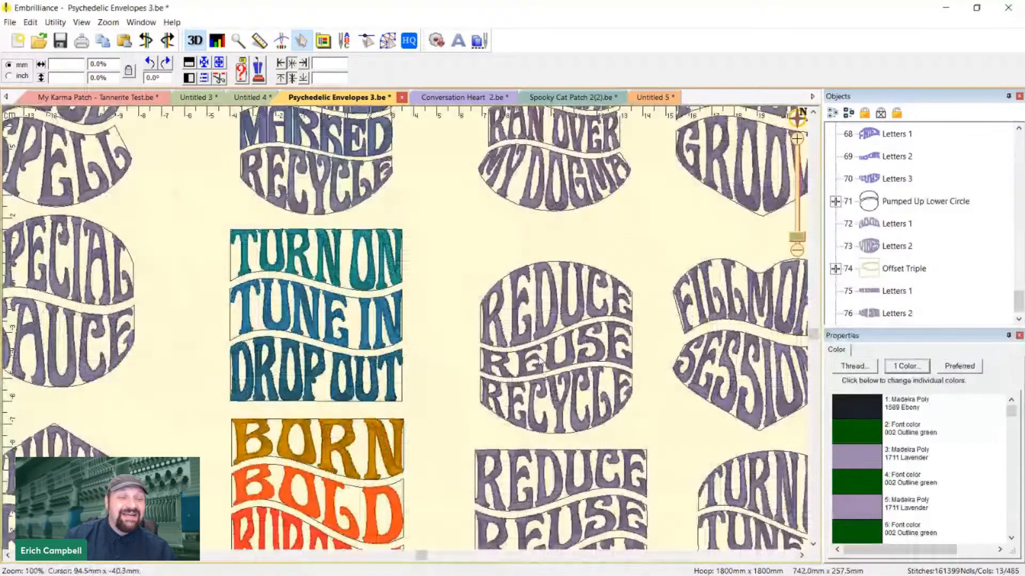
left_click_drag(439, 344, 549, 176)
scroll(531, 284, "up", 2)
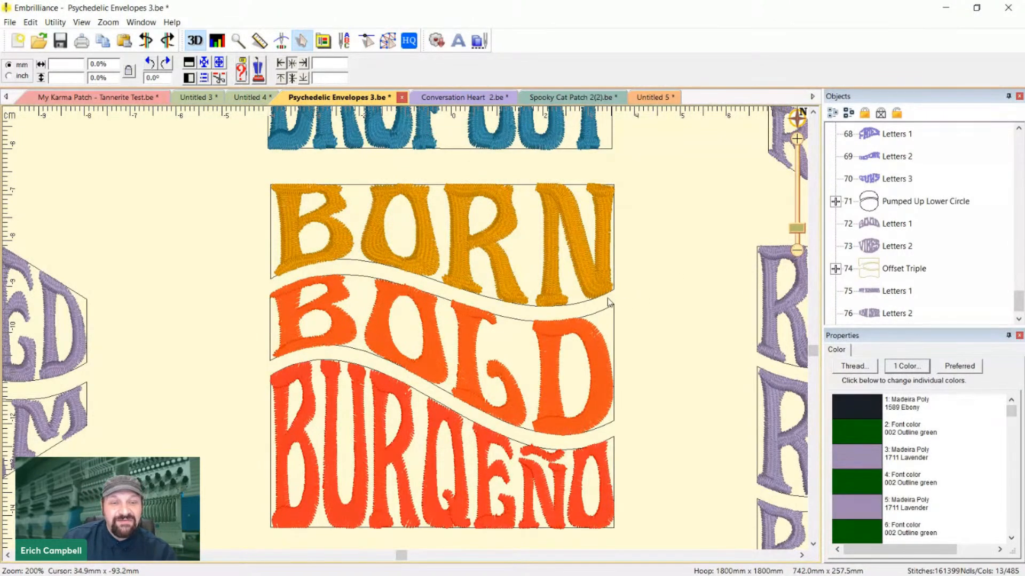
Inspect the BORN lettering and Envelope 1 of the 3 Line Square Drop object that shapes it
left_click(606, 298)
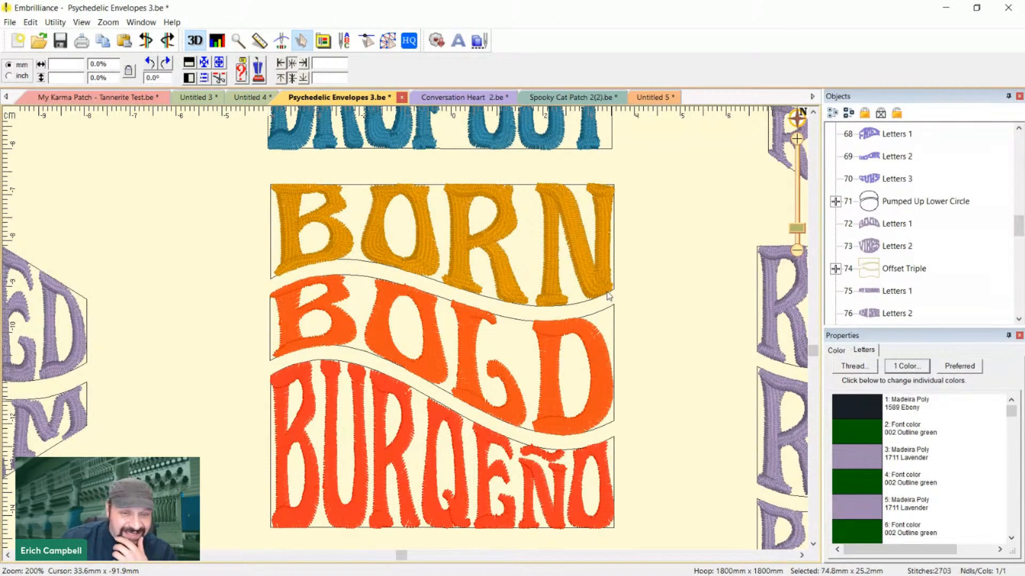
scroll(889, 186, "up", 2)
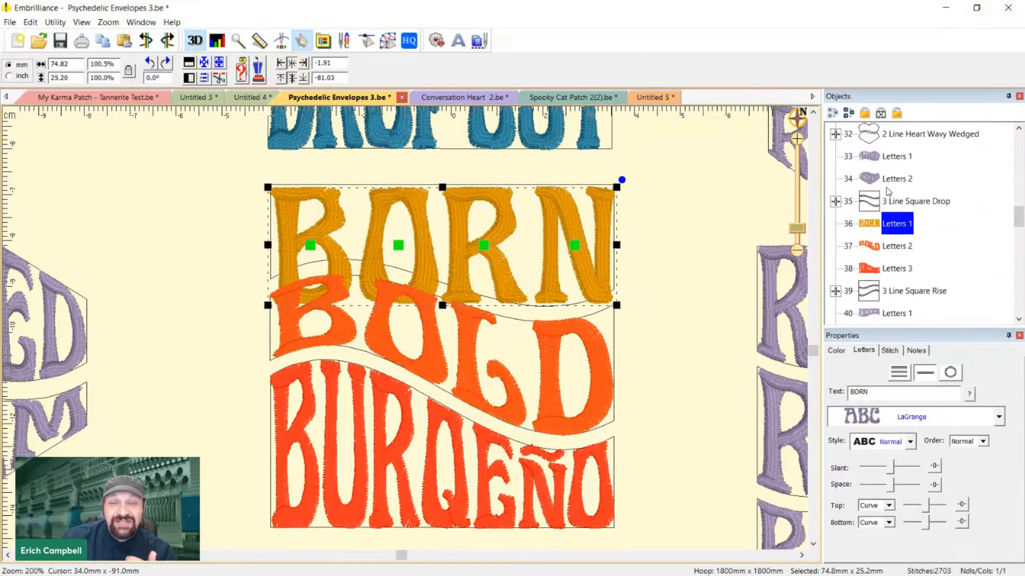
left_click(835, 201)
left_click(910, 233)
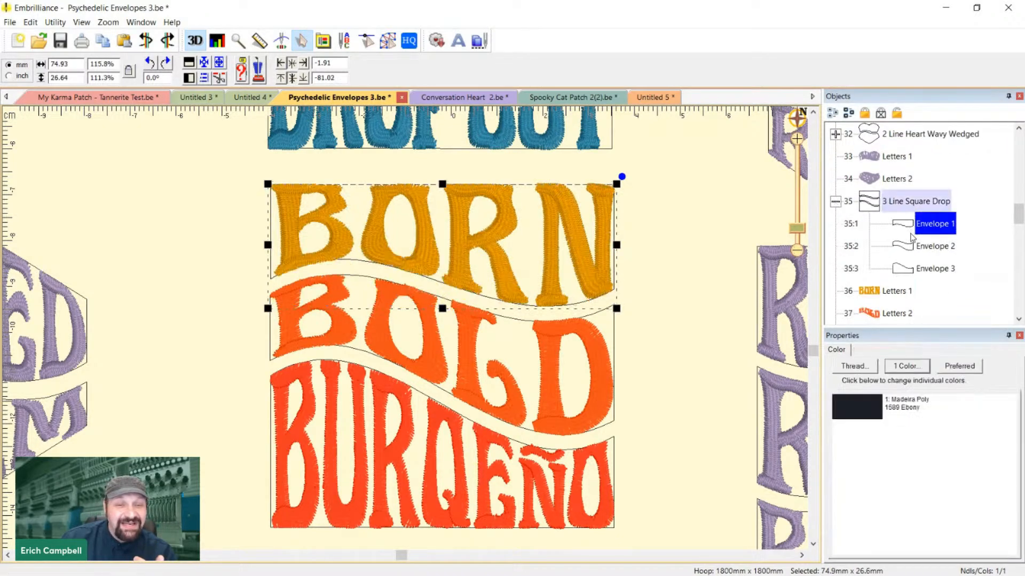
scroll(918, 293, "down", 1)
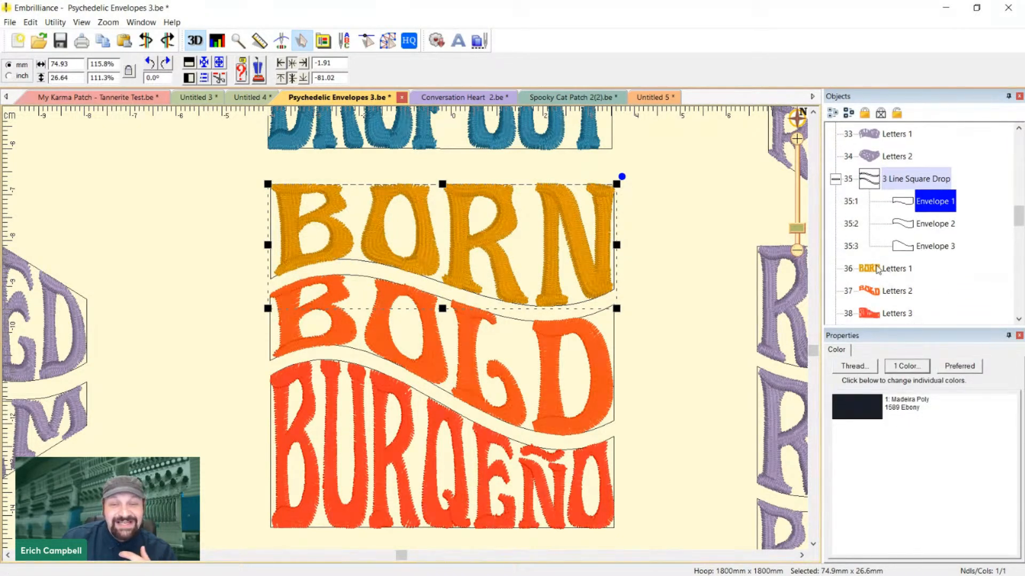
Try replacing the BORN lettering's text with TAKEUP, and undo the text change
left_click(879, 270)
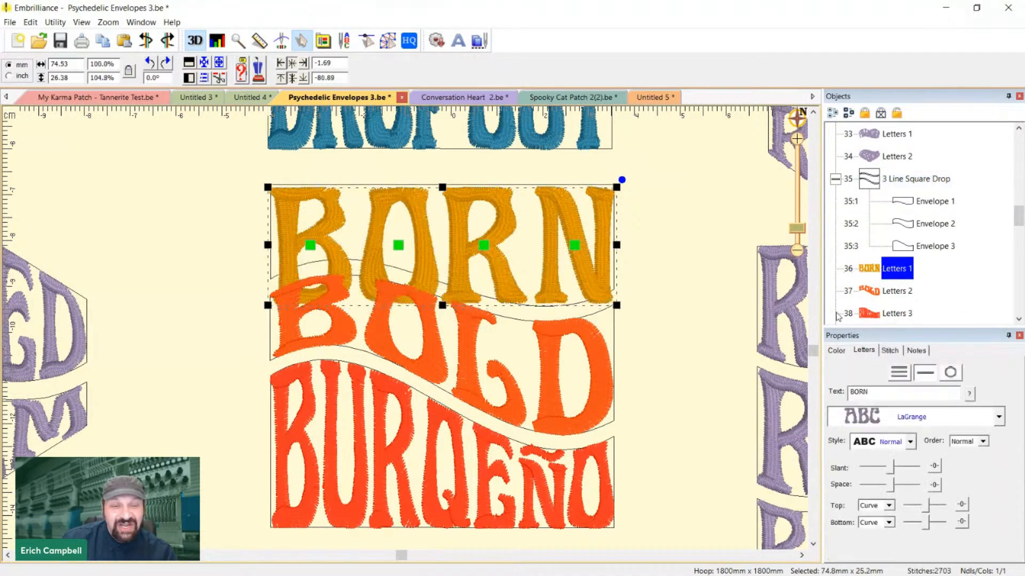
type("TAKEUP")
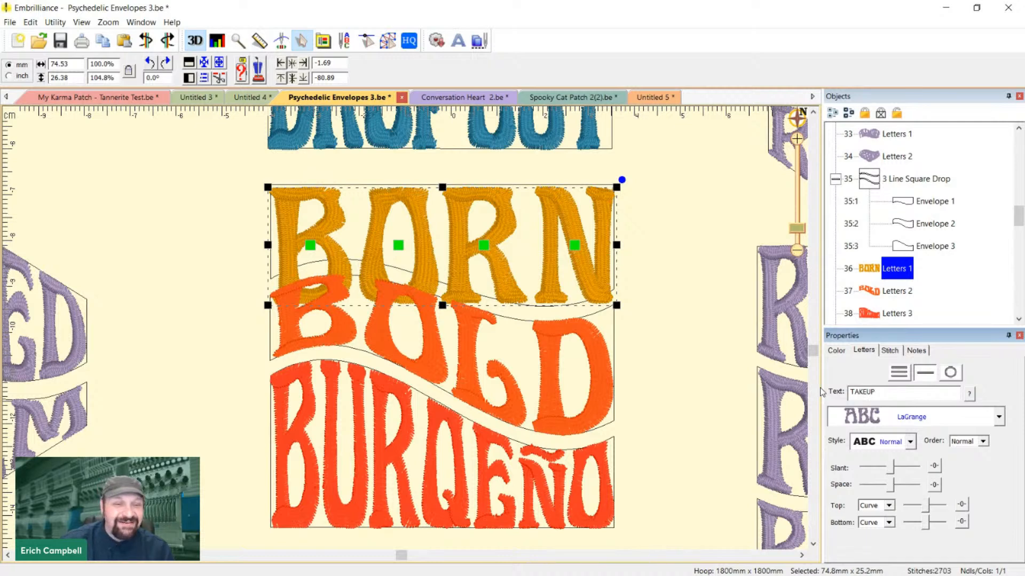
key("Return")
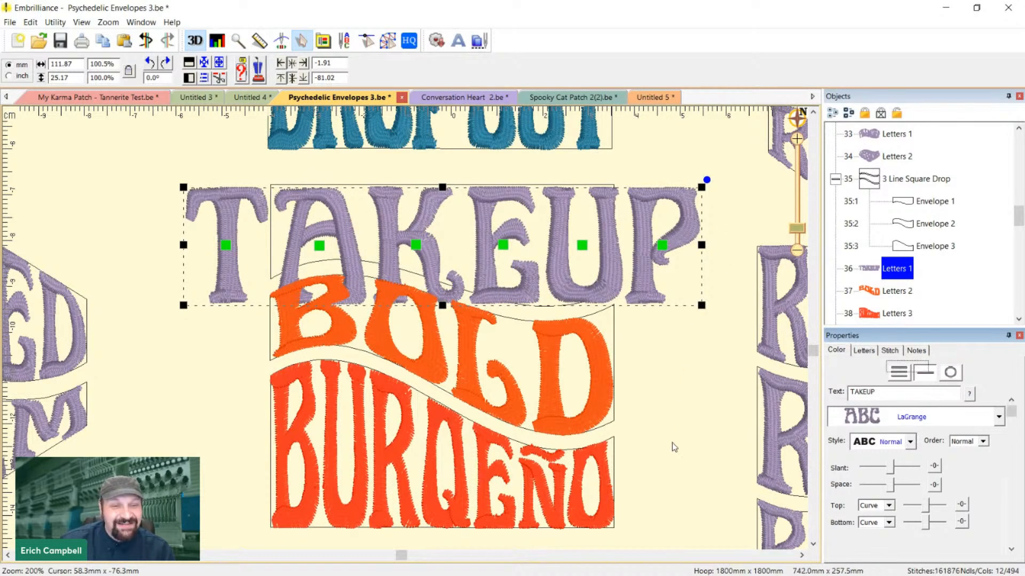
left_click(673, 439)
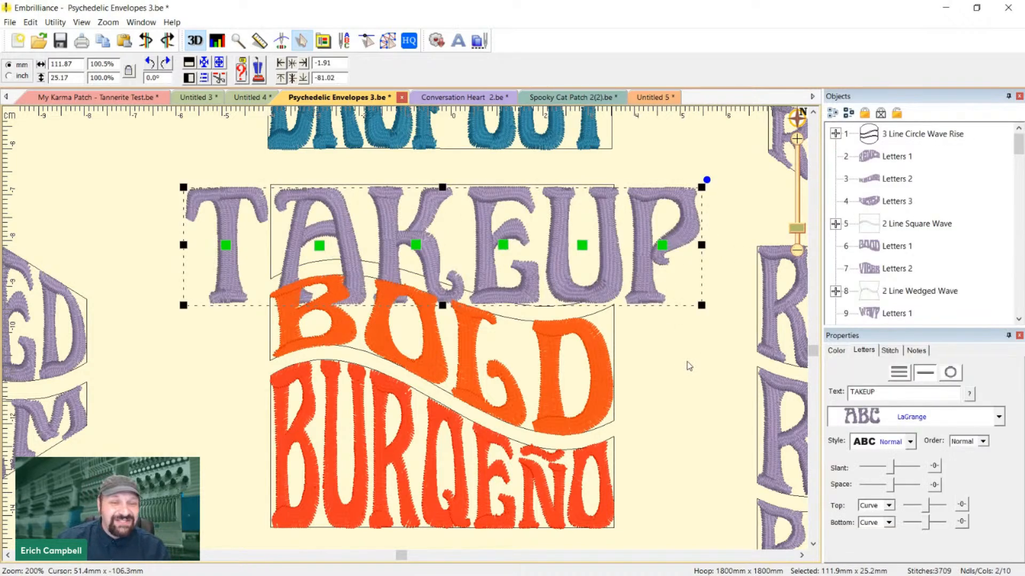
key("ctrl+z")
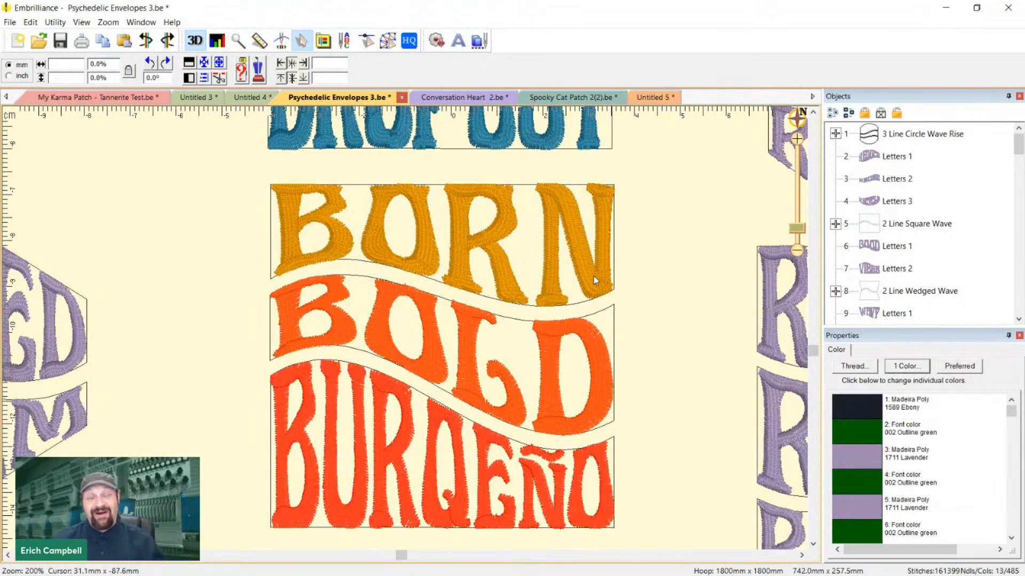
Convert the BORN lettering of the square three-line design into editable stitch objects in Create mode
scroll(594, 275, "down", 3)
scroll(601, 271, "up", 3)
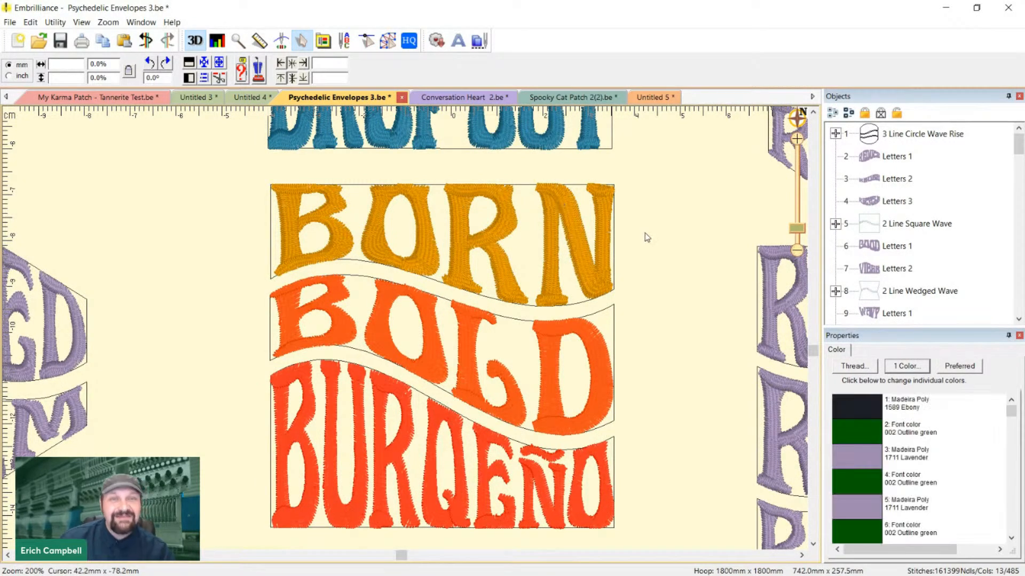
left_click(389, 41)
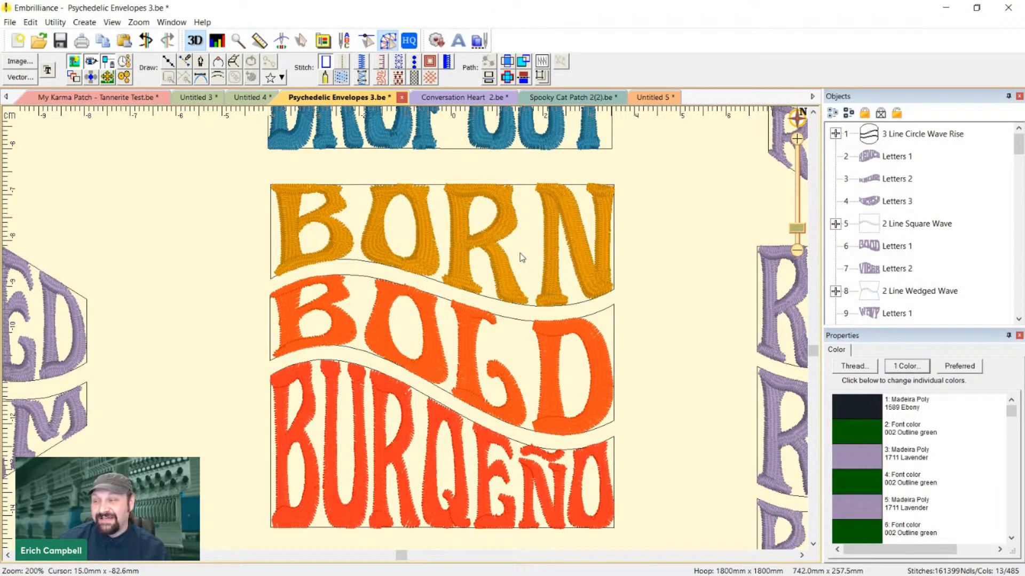
left_click(550, 258)
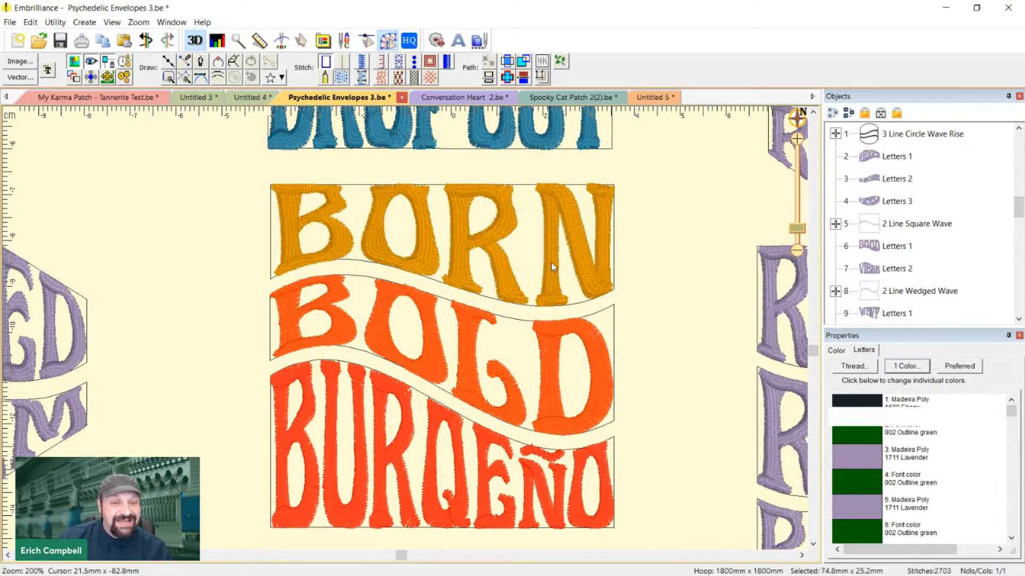
right_click(551, 262)
left_click(597, 284)
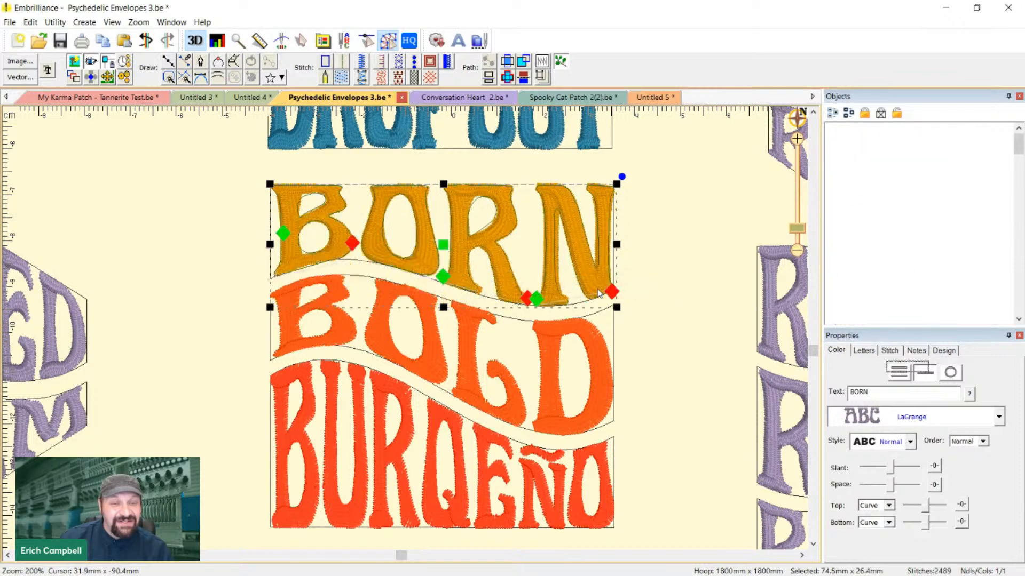
Move the satin R column of the converted BORN lettering out into the empty space beside the design
left_click(739, 347)
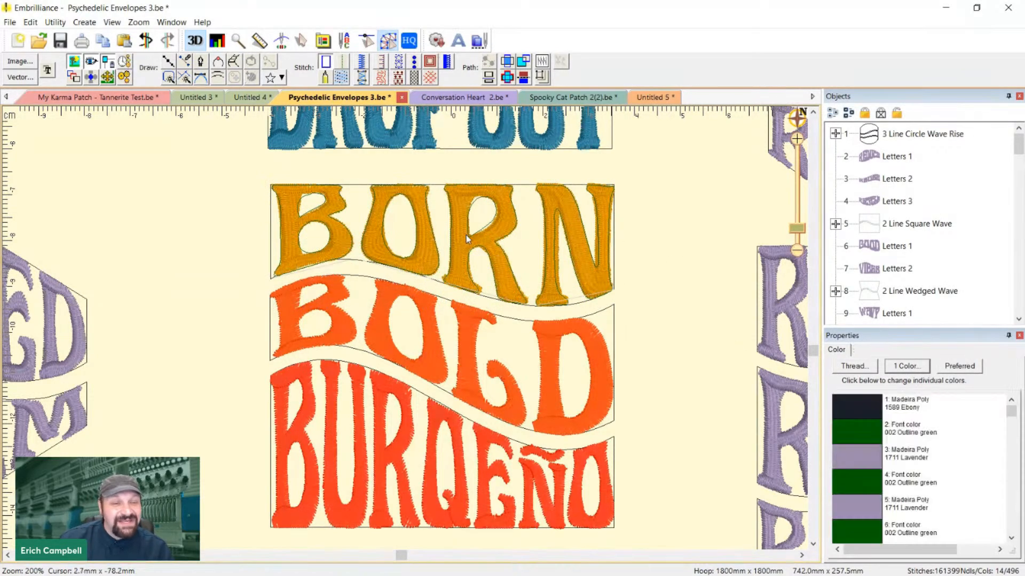
left_click(468, 253)
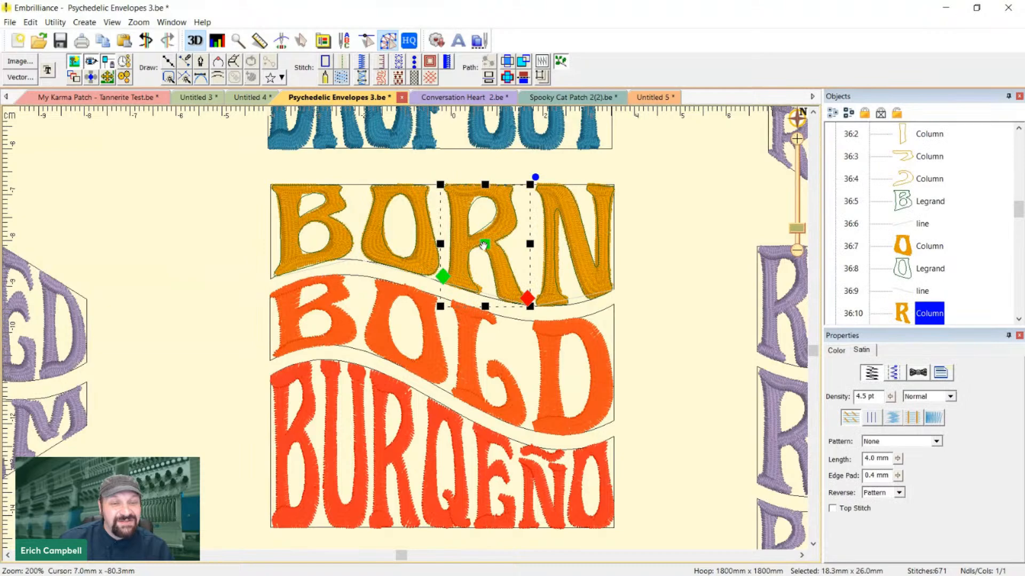
left_click_drag(484, 245, 687, 215)
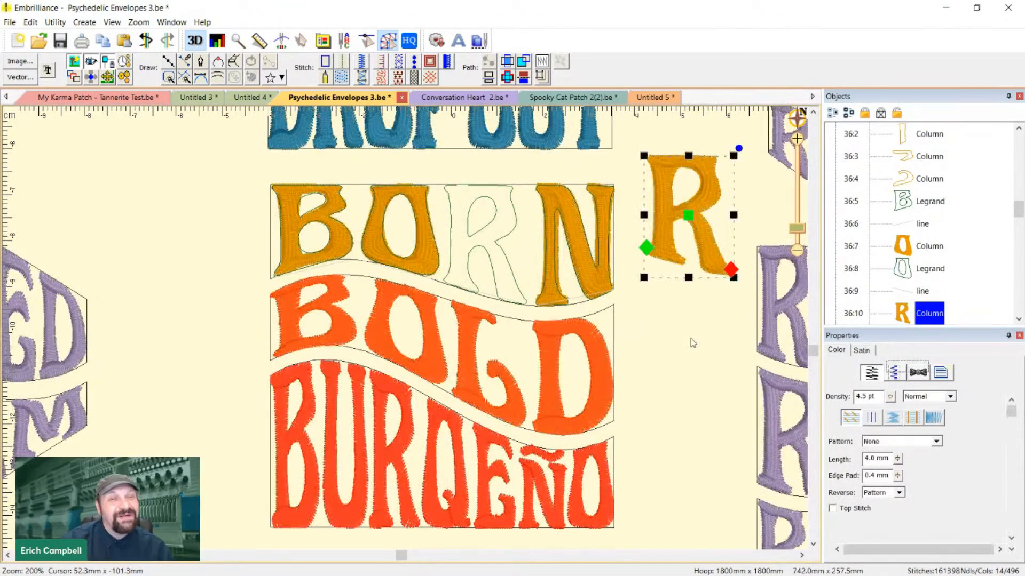
left_click(691, 338)
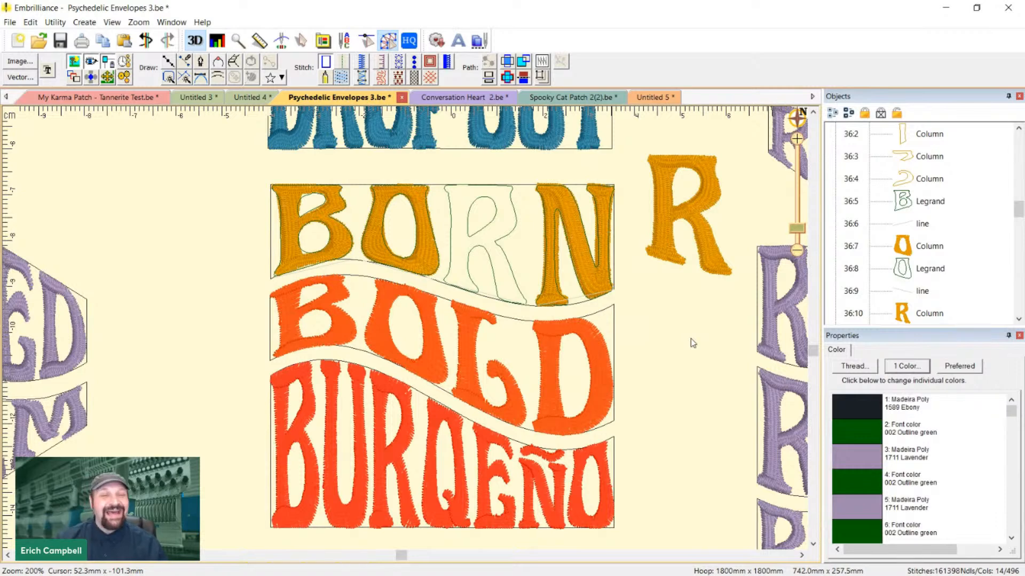
Convert the moved satin R into run-stitch outlines and combine those outlines with a path union
left_click(700, 238)
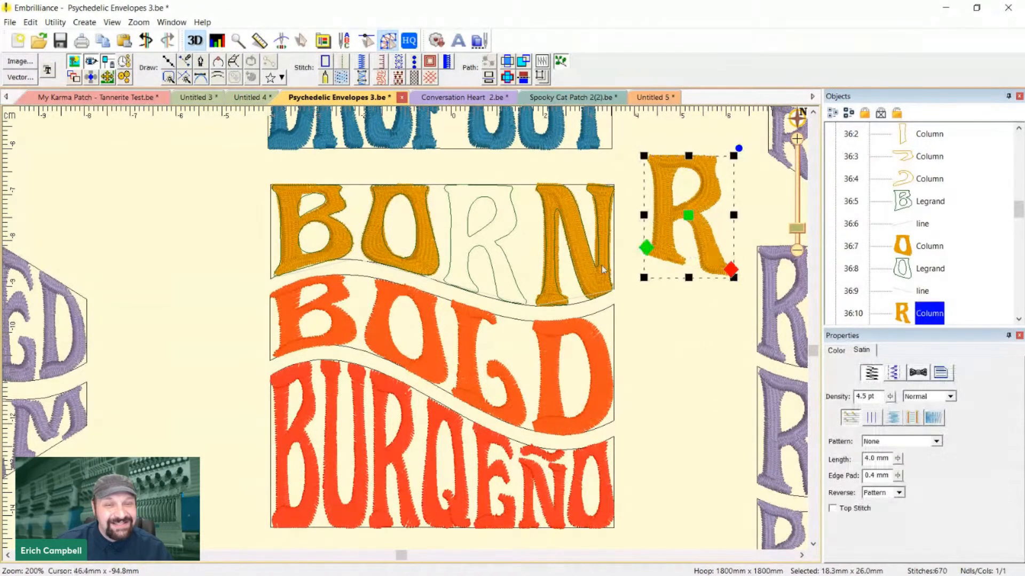
left_click(346, 63)
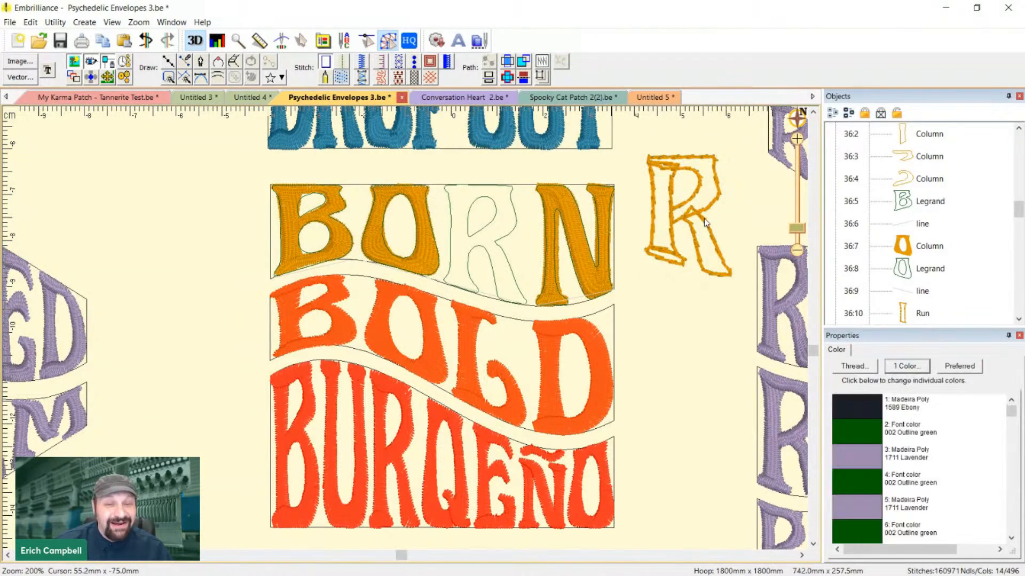
left_click(511, 79)
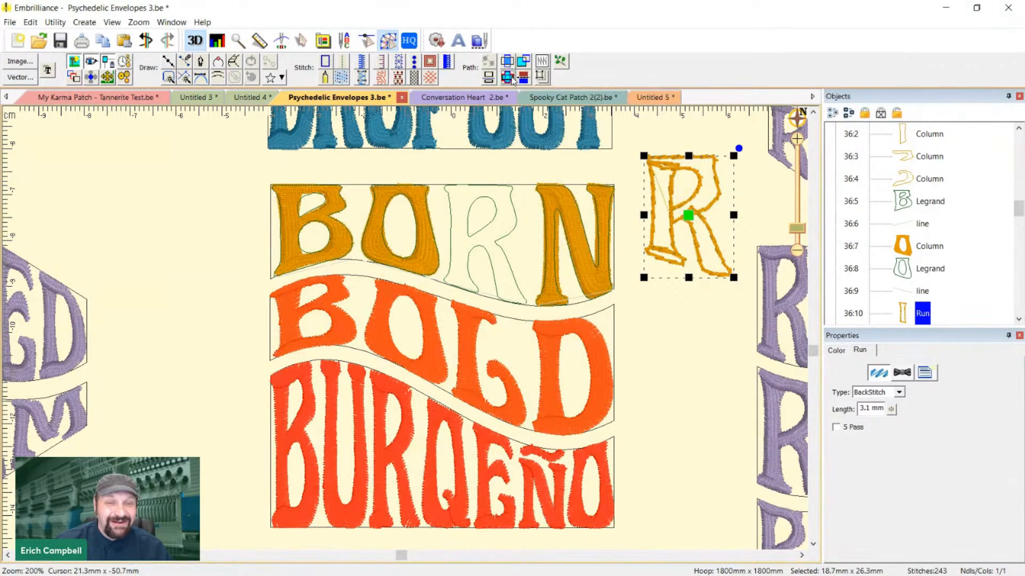
left_click(745, 213)
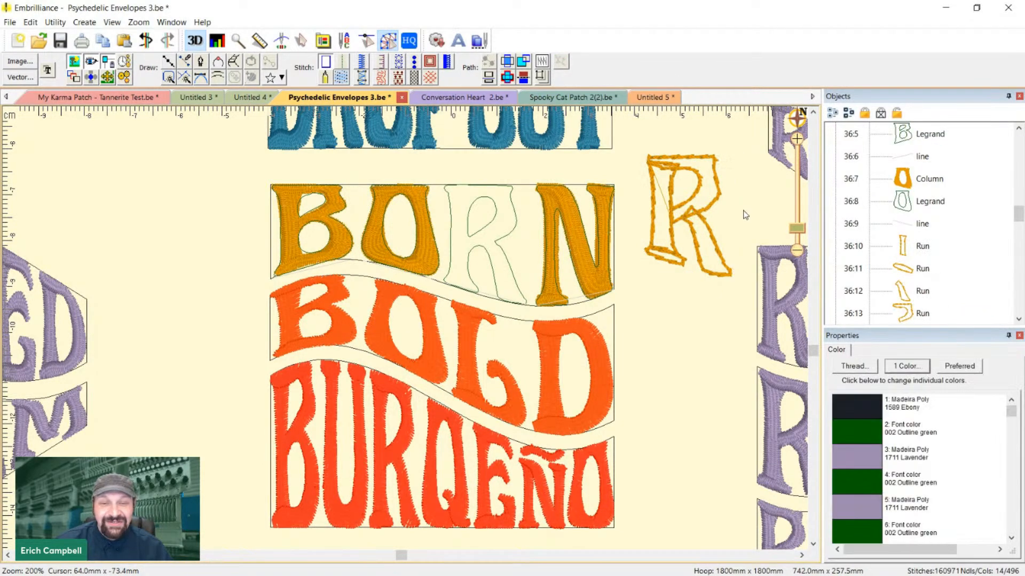
Find the Union path of the R among the objects and place it below the run-stitch R
scroll(709, 248, "down", 5)
scroll(930, 282, "up", 1)
scroll(662, 184, "up", 5)
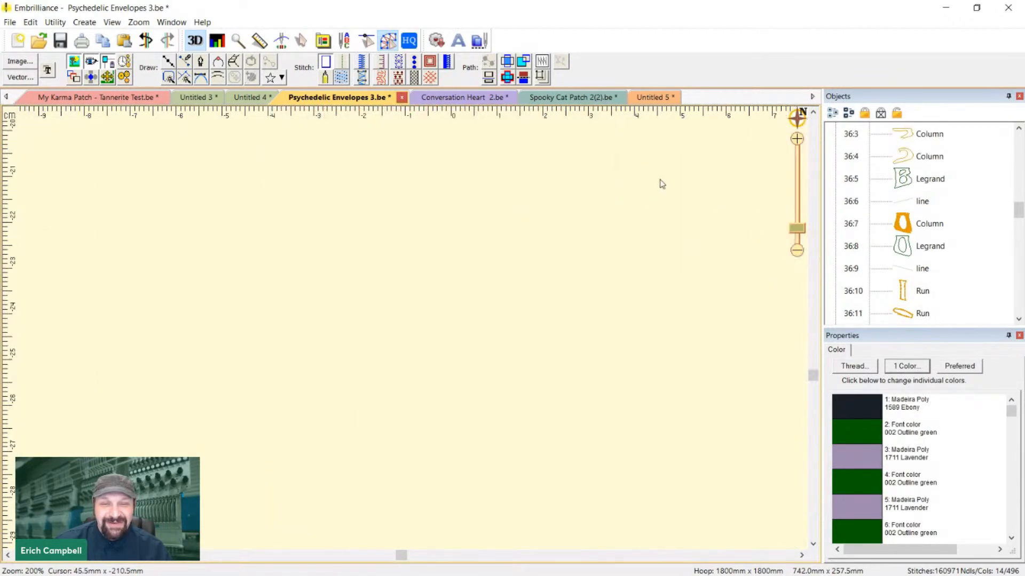
scroll(664, 192, "up", 1)
scroll(668, 197, "down", 4)
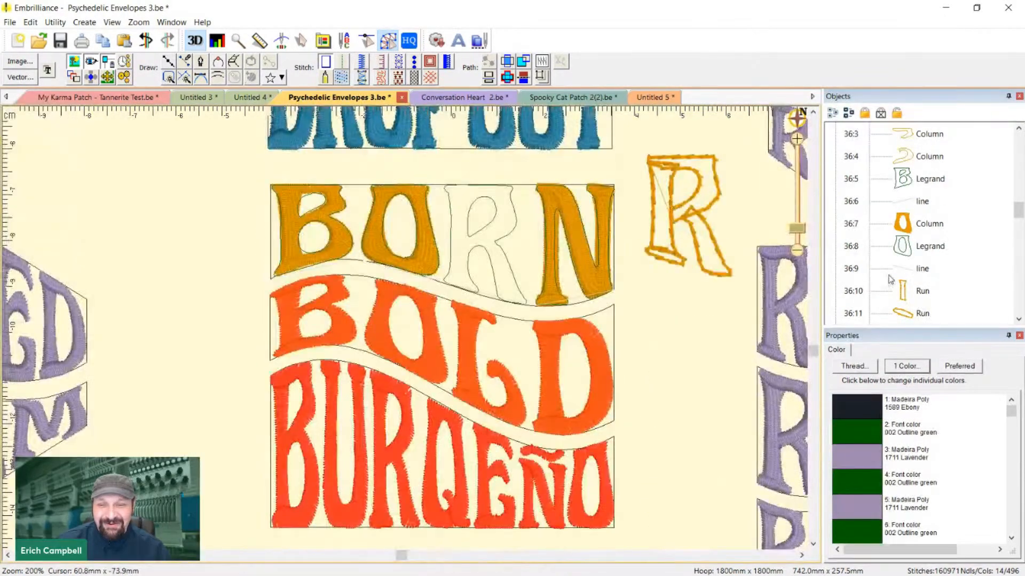
scroll(937, 290, "down", 1)
scroll(937, 290, "down", 1)
left_click(929, 314)
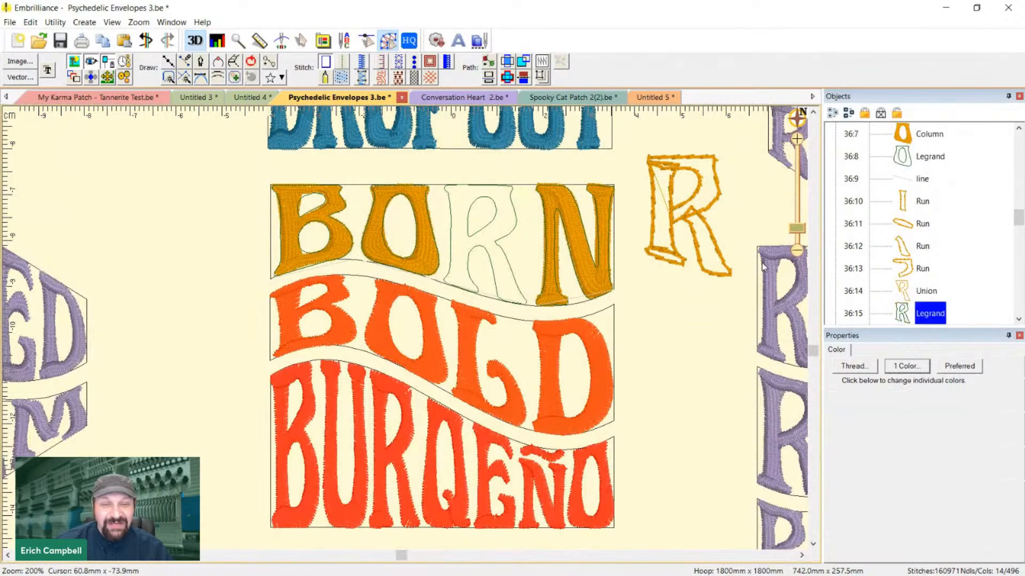
left_click(926, 290)
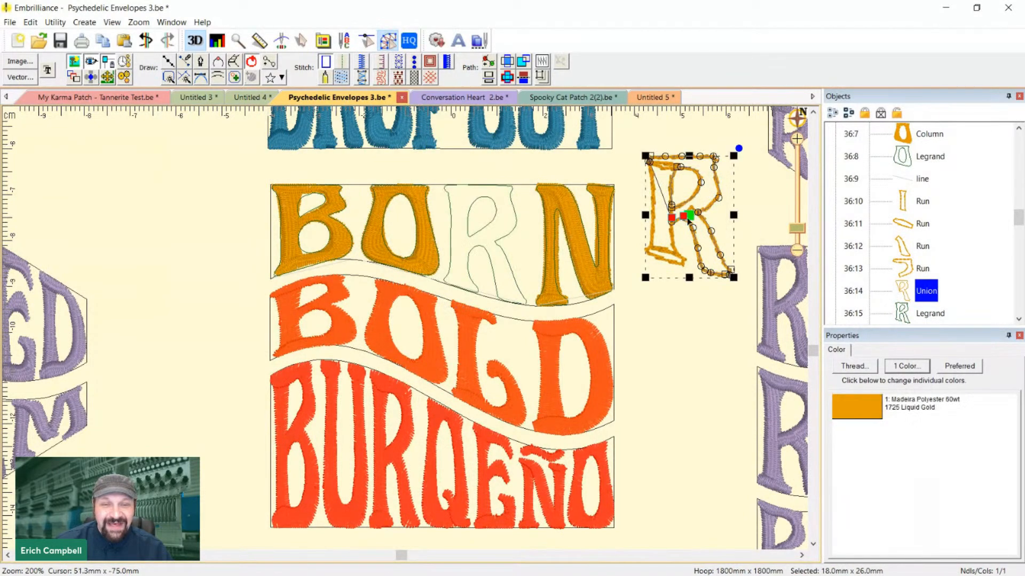
left_click_drag(688, 215, 680, 355)
left_click(660, 279)
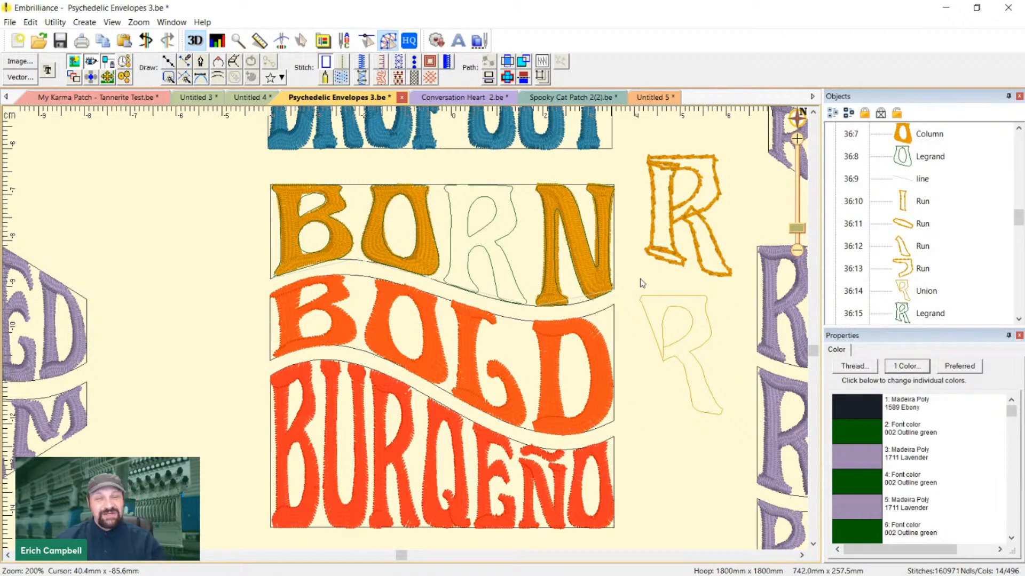
Undo the edits made to the R and the conversion of the BORN lettering into stitch objects
key("ctrl+z")
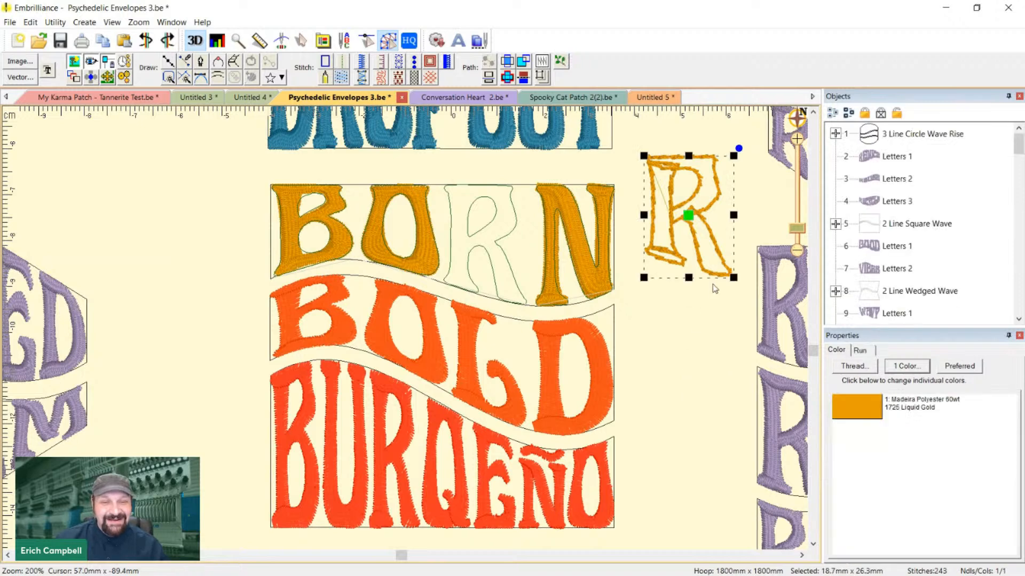
key("ctrl+z")
key("ctrl+z")
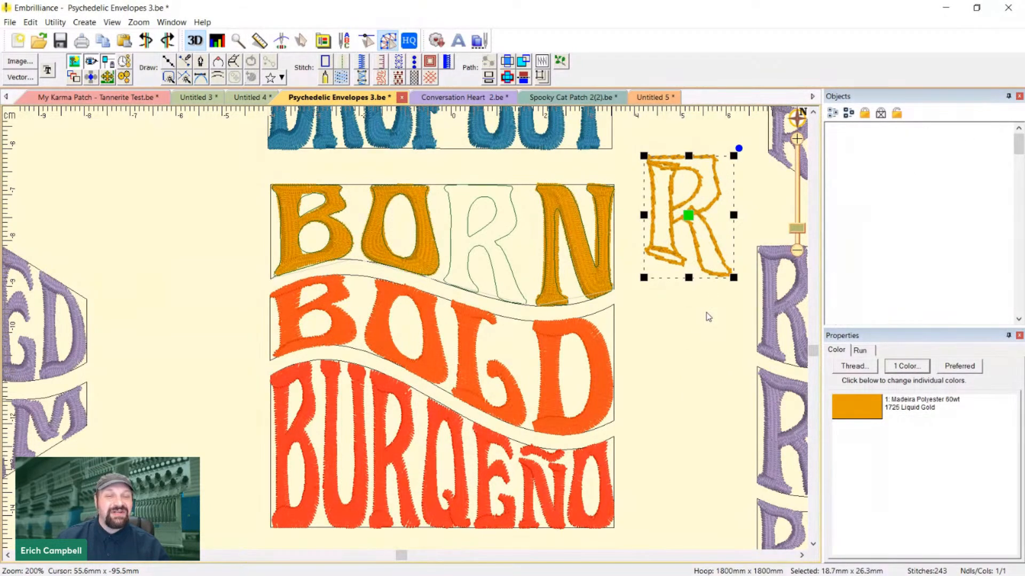
key("ctrl+z")
left_click(689, 308)
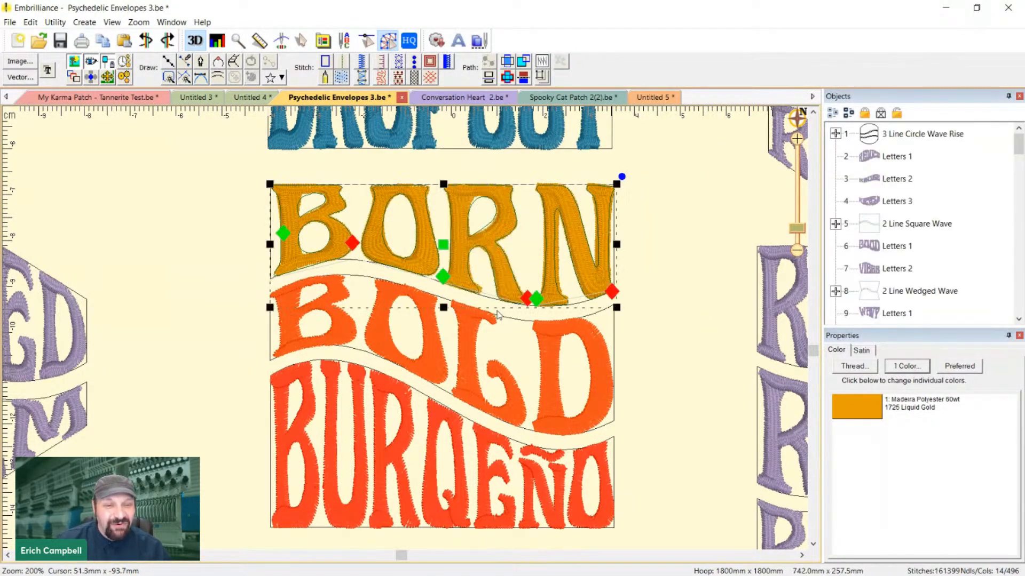
key("ctrl+z")
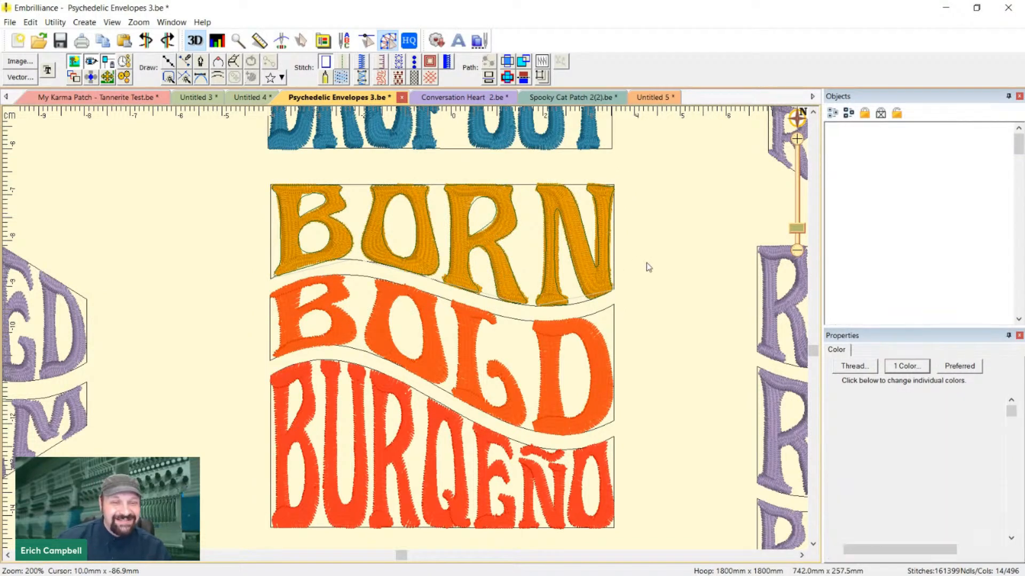
key("minus")
scroll(548, 309, "up", 2)
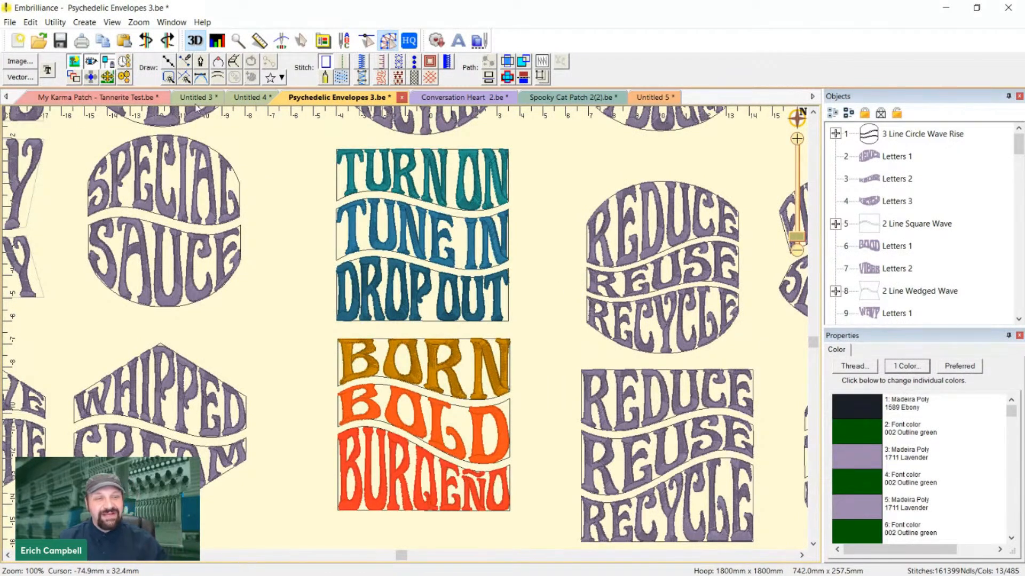
Look over the TAKEUP lettering and the Spooky Cat patch, and examine the three E letter variants in Untitled 5
left_click(252, 98)
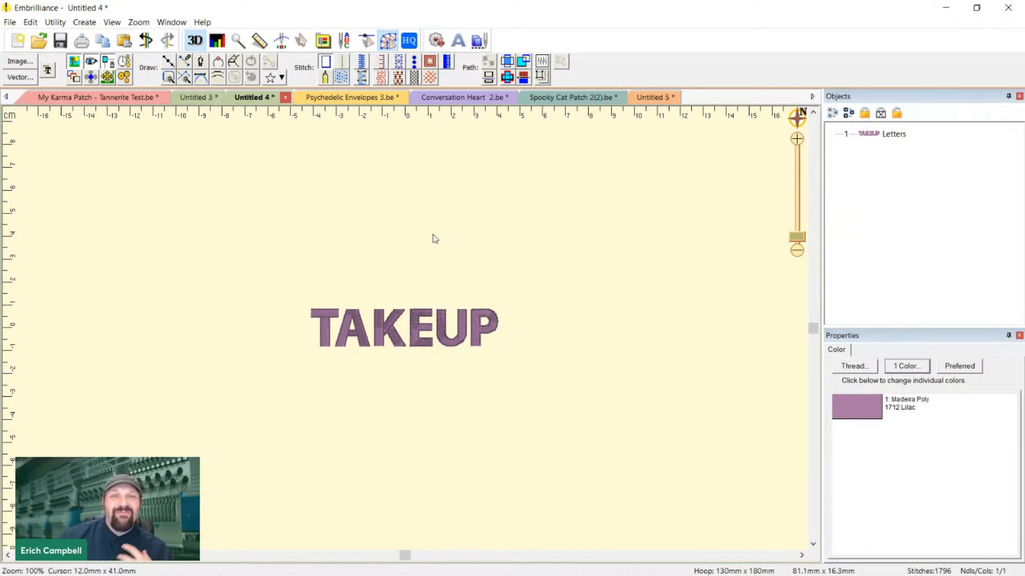
left_click(560, 104)
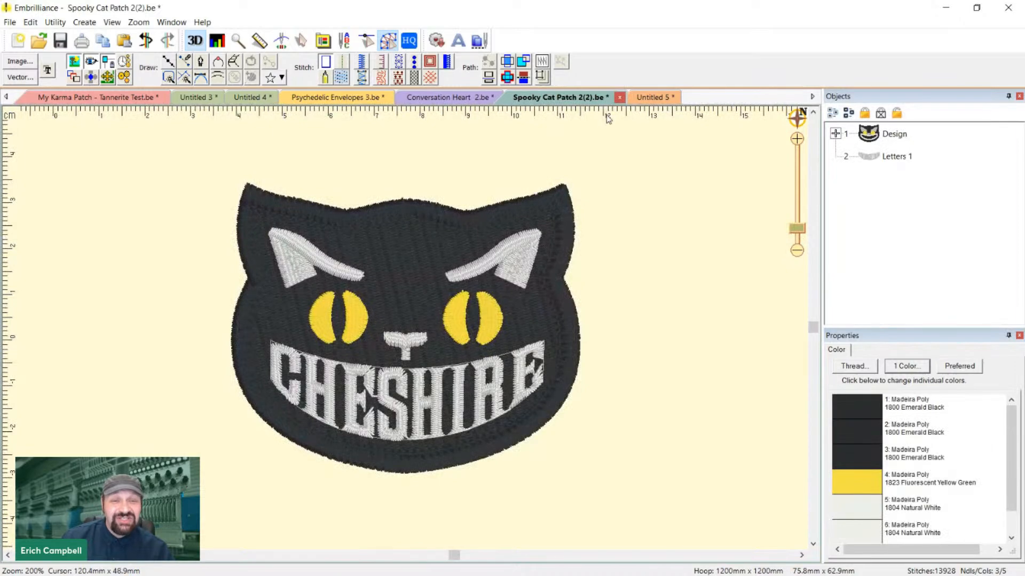
left_click(650, 98)
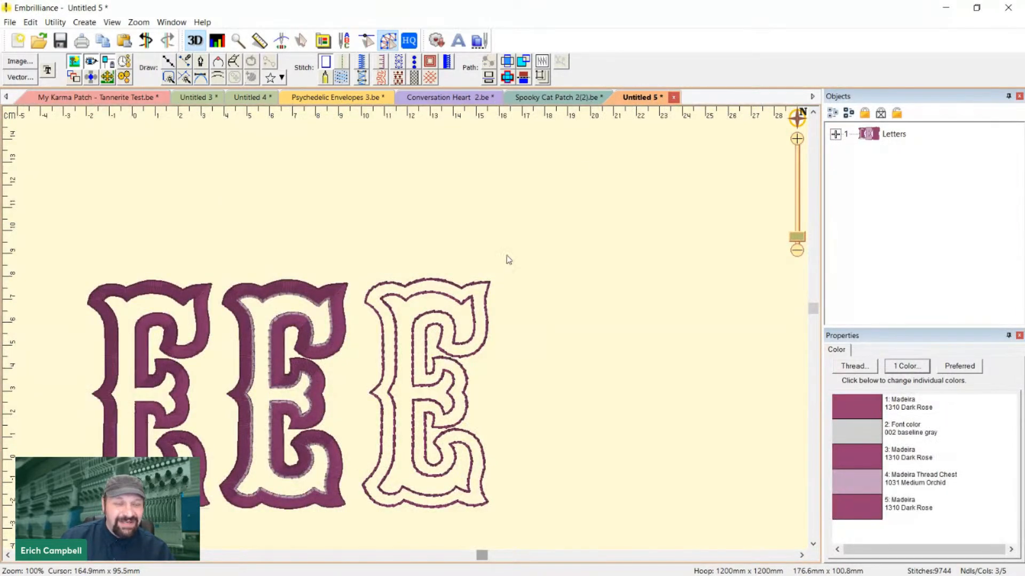
left_click_drag(592, 384, 821, 331)
scroll(361, 367, "up", 1)
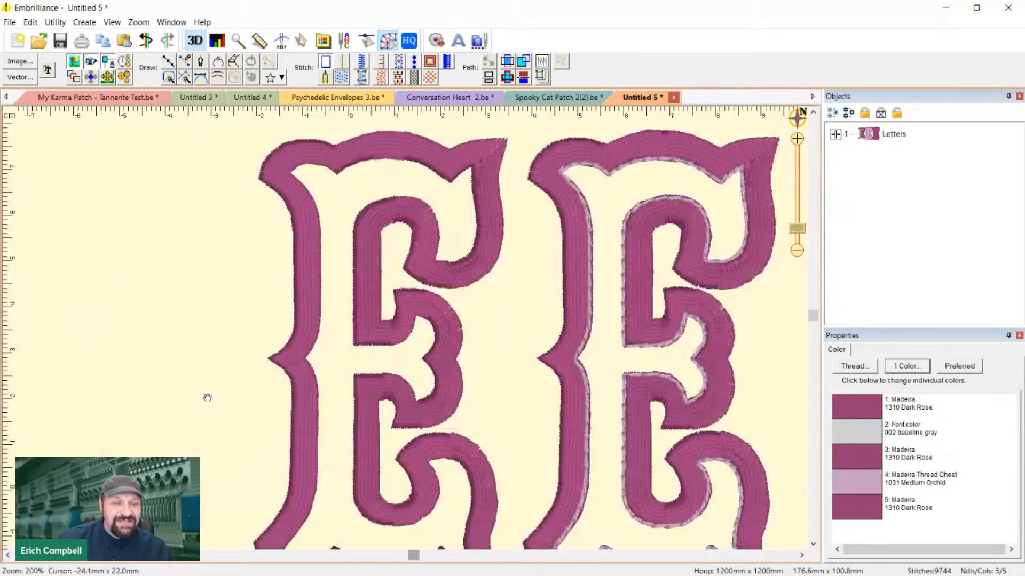
left_click_drag(206, 396, 394, 296)
scroll(405, 307, "down", 1)
left_click_drag(607, 411, 427, 414)
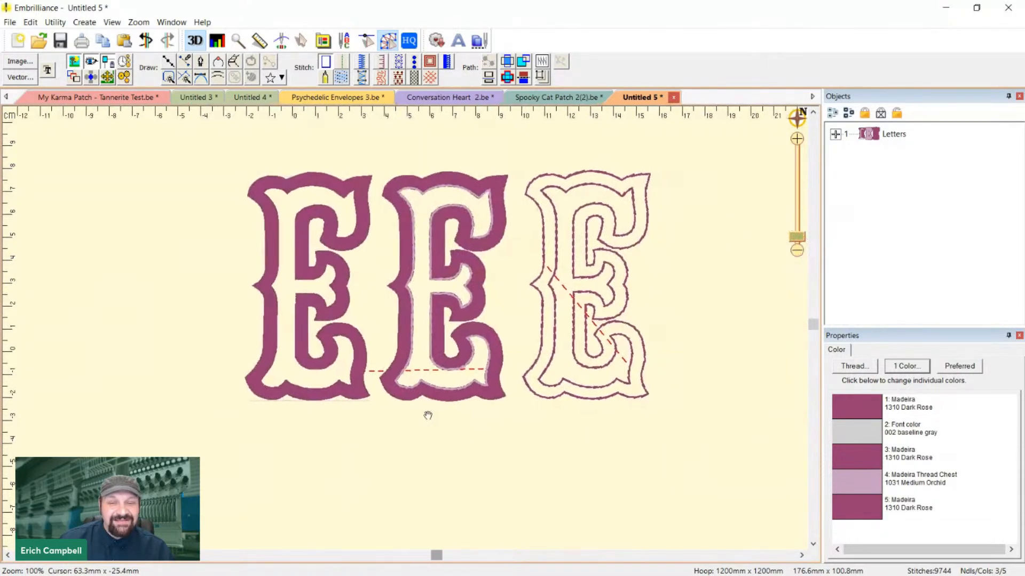
left_click_drag(485, 492, 494, 507)
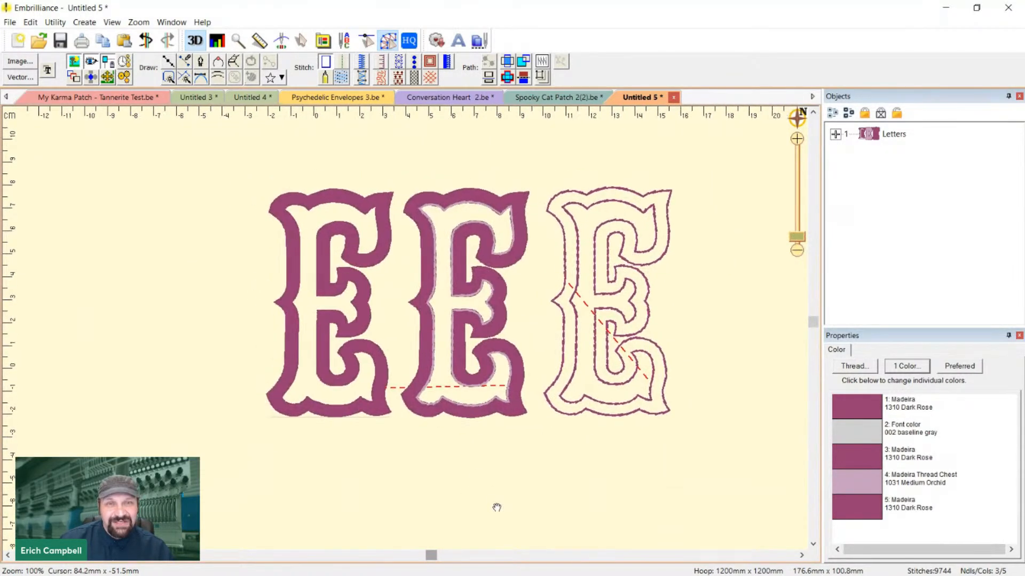
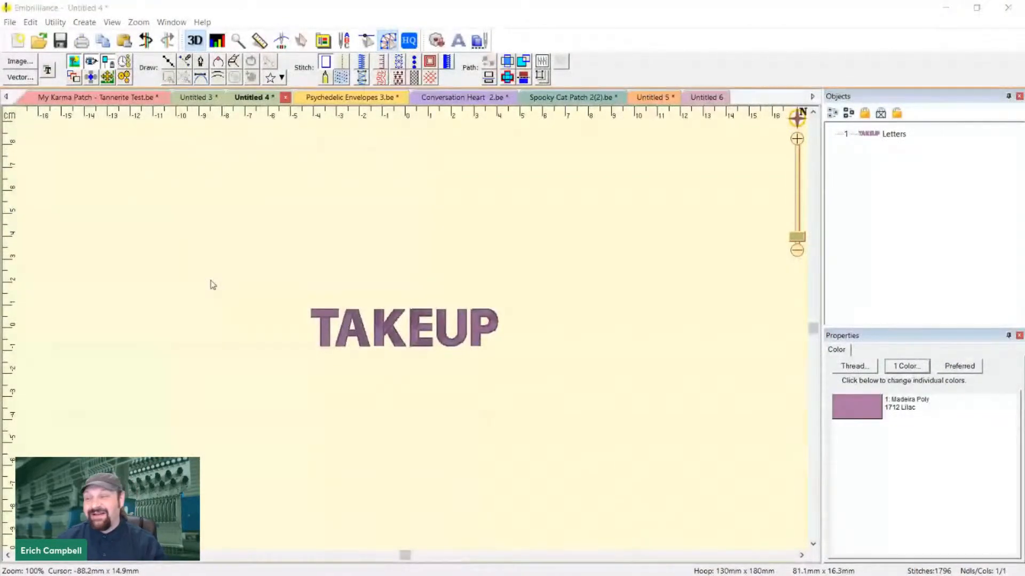
Add bi-directional knockdown stitching to the TAKEUP lettering with 2.0 mm density, 4.0 mm stitch length and 3.0 mm inflation
left_click(347, 321)
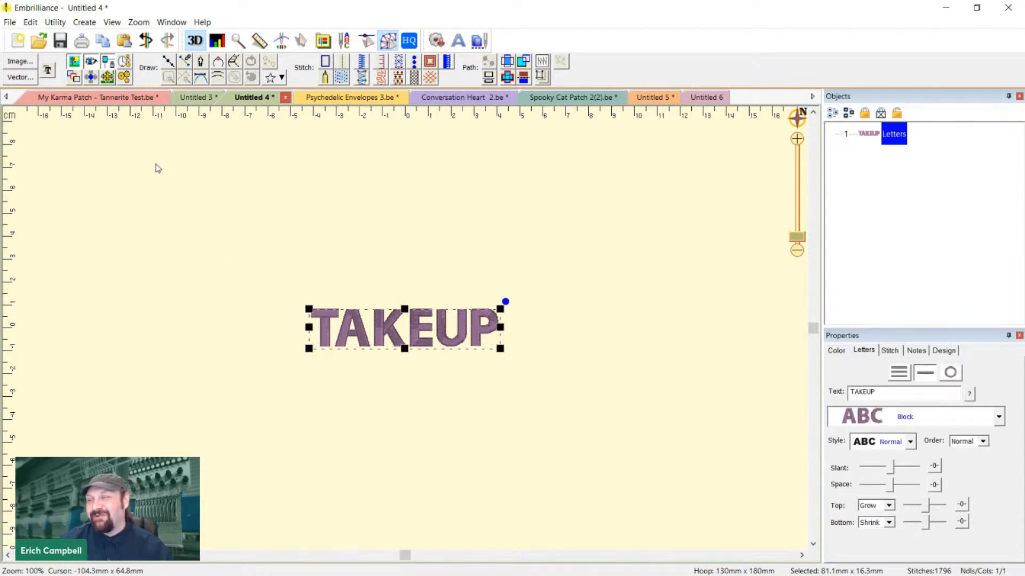
left_click(55, 23)
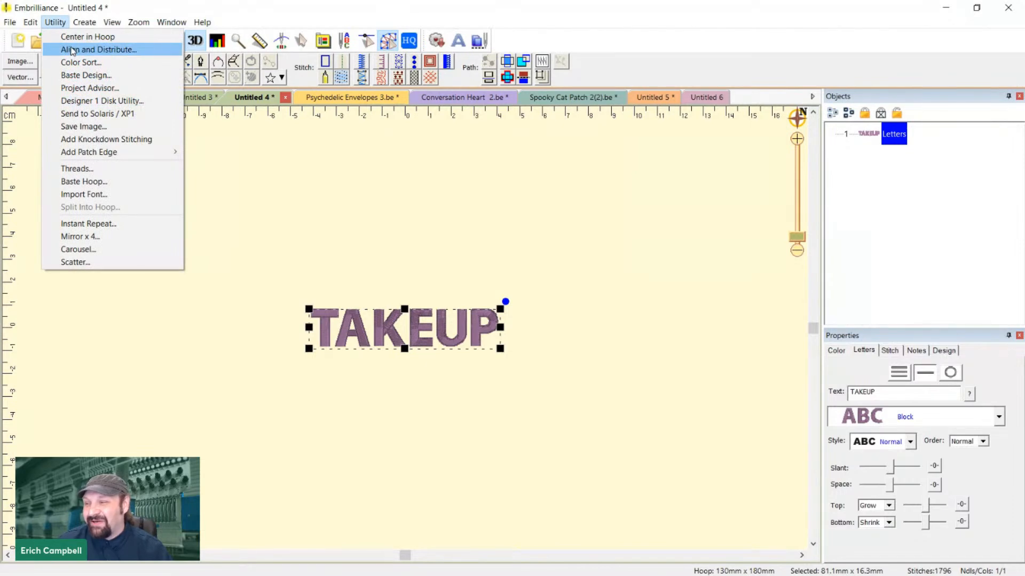
left_click(137, 141)
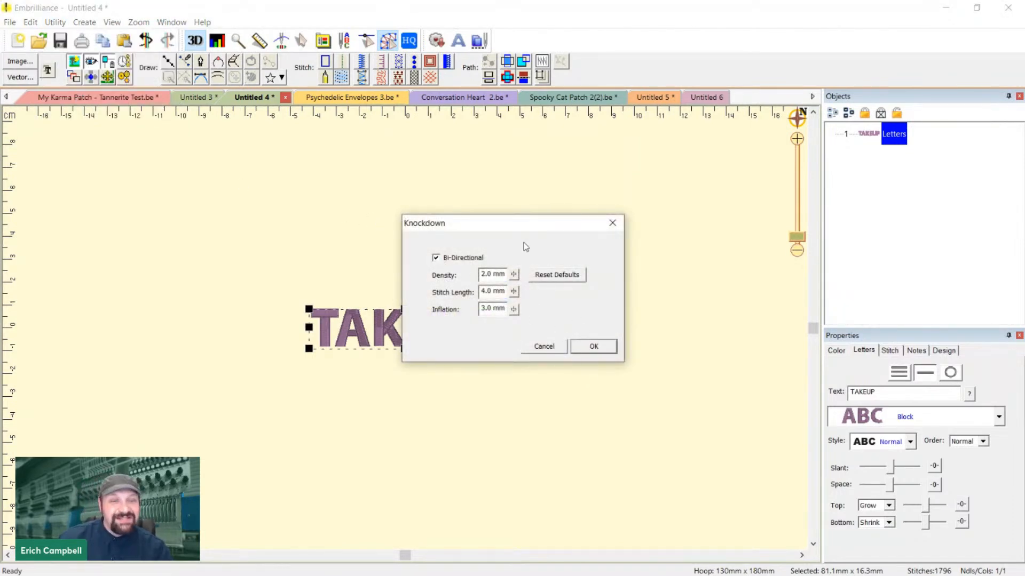
left_click_drag(528, 228, 638, 166)
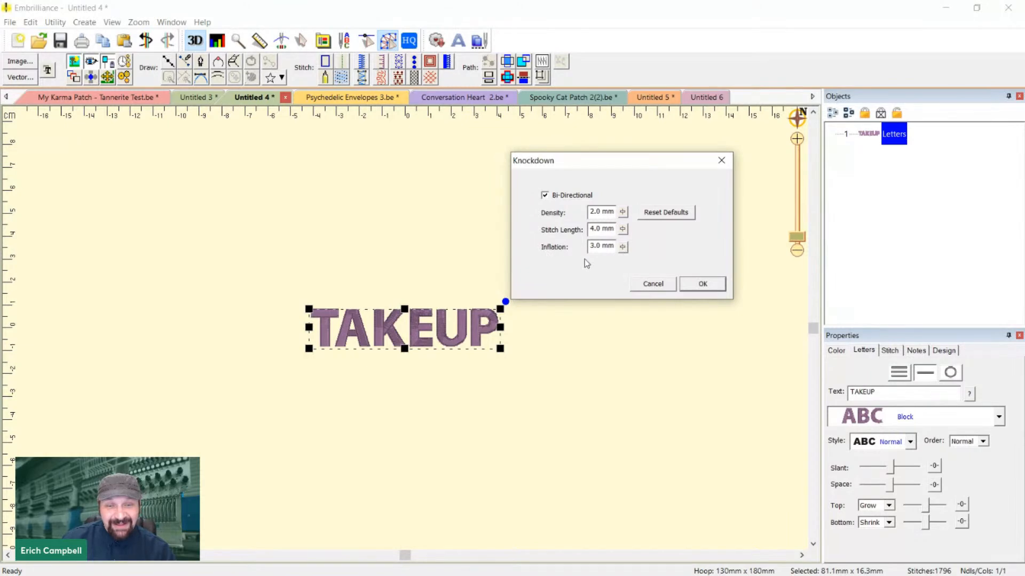
left_click(691, 286)
left_click(536, 425)
Set the fill density of the second underlay layer behind the TAKEUP lettering to 4.2 pt
scroll(537, 426, "up", 1)
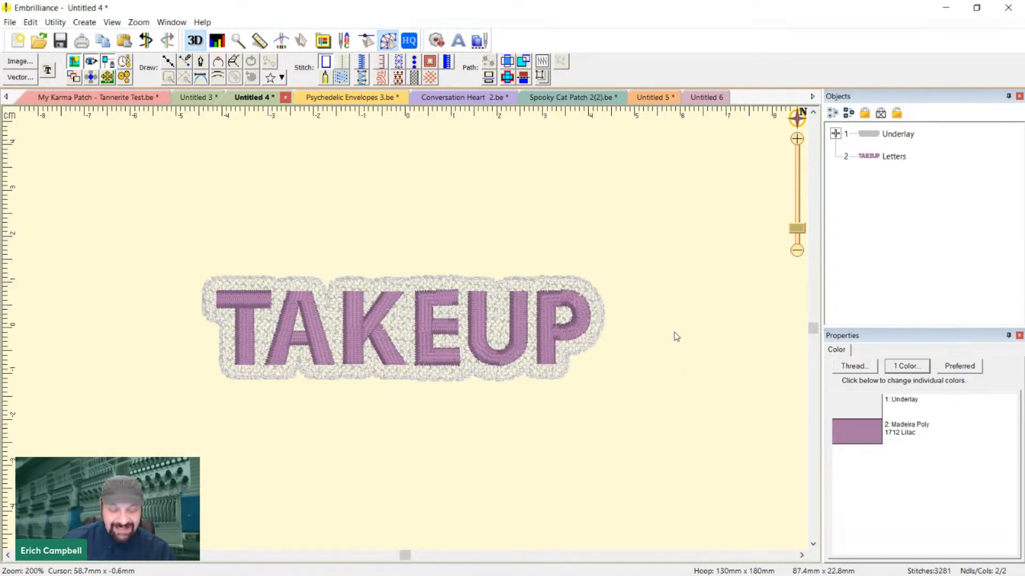
left_click(602, 299)
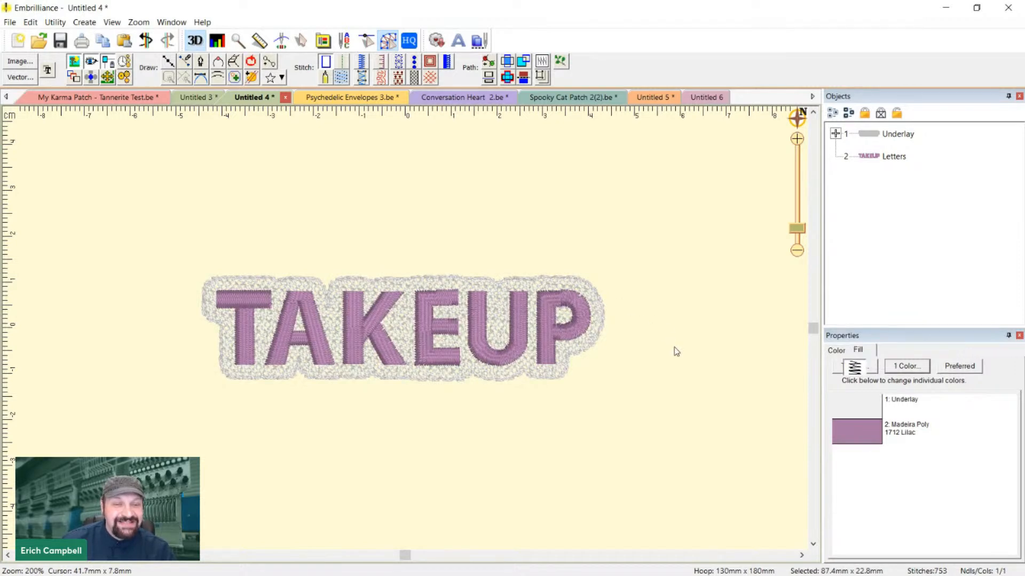
key("Return")
scroll(682, 379, "up", 1)
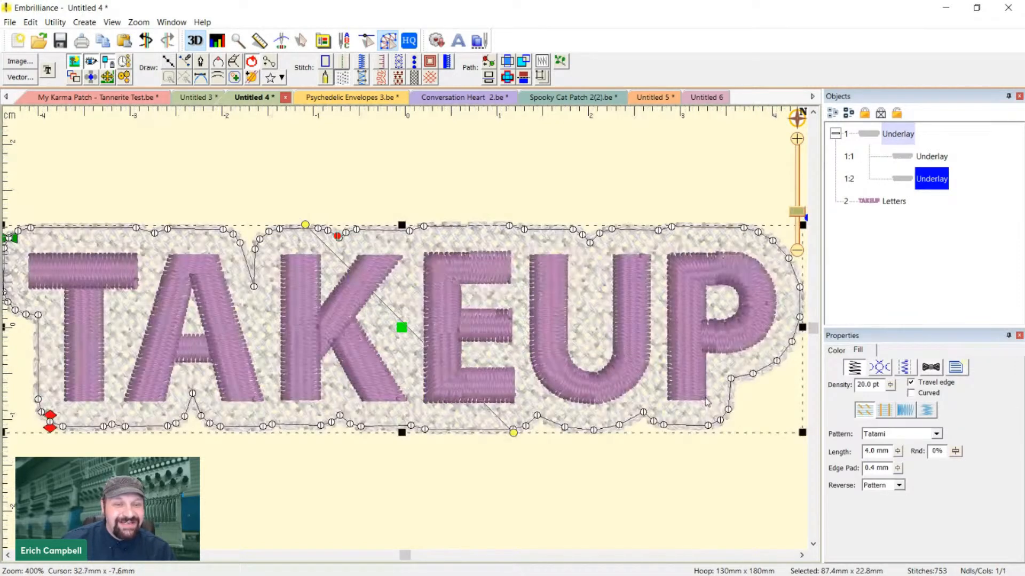
scroll(660, 399, "down", 1)
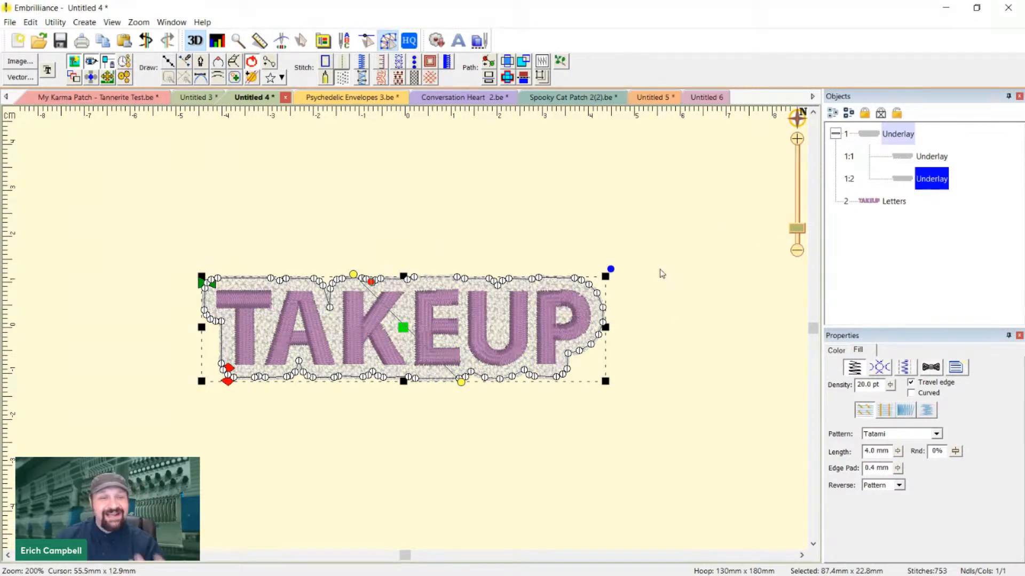
left_click(901, 436)
left_click(902, 438)
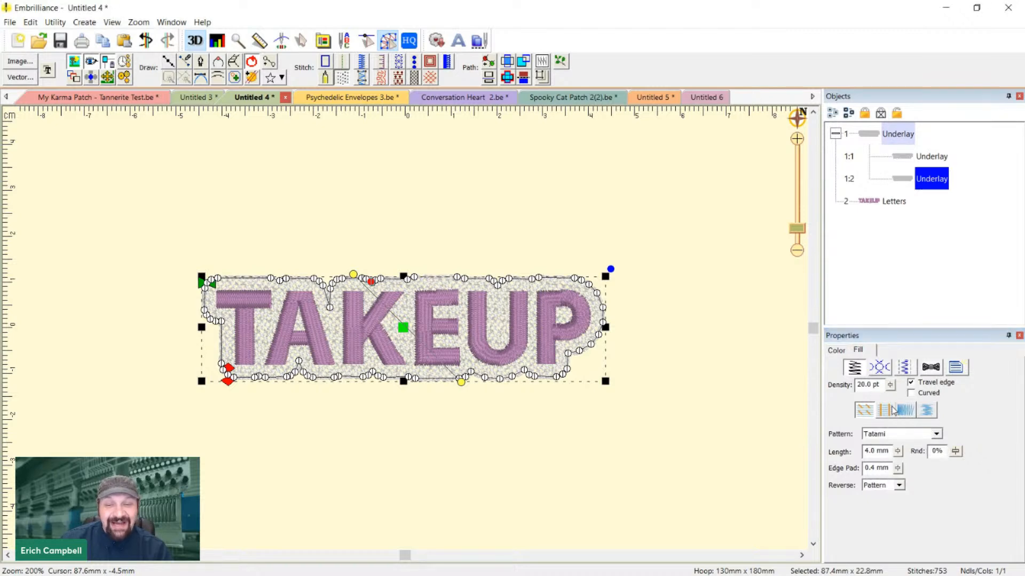
left_click(893, 386)
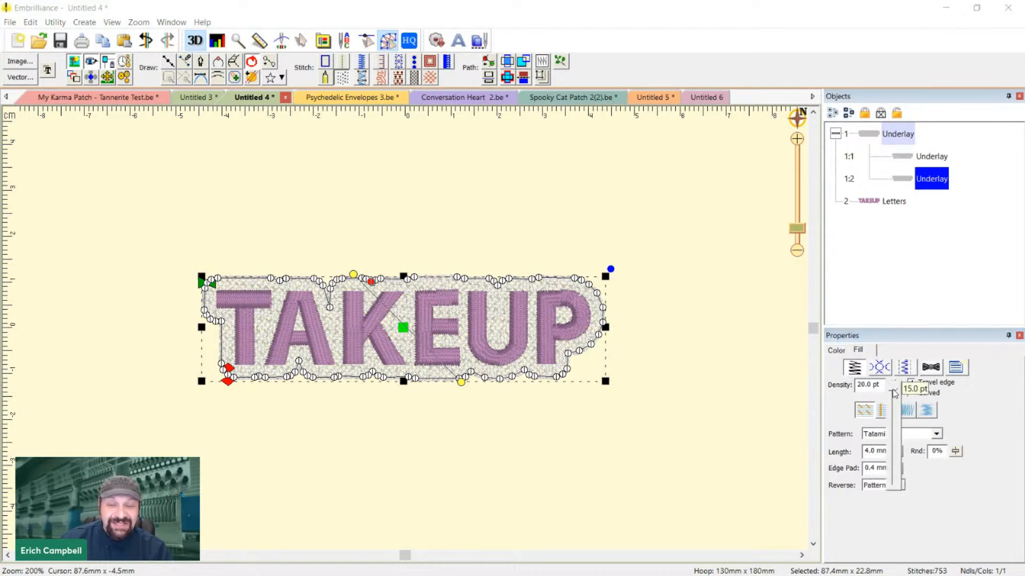
left_click_drag(896, 388, 896, 479)
left_click(552, 421)
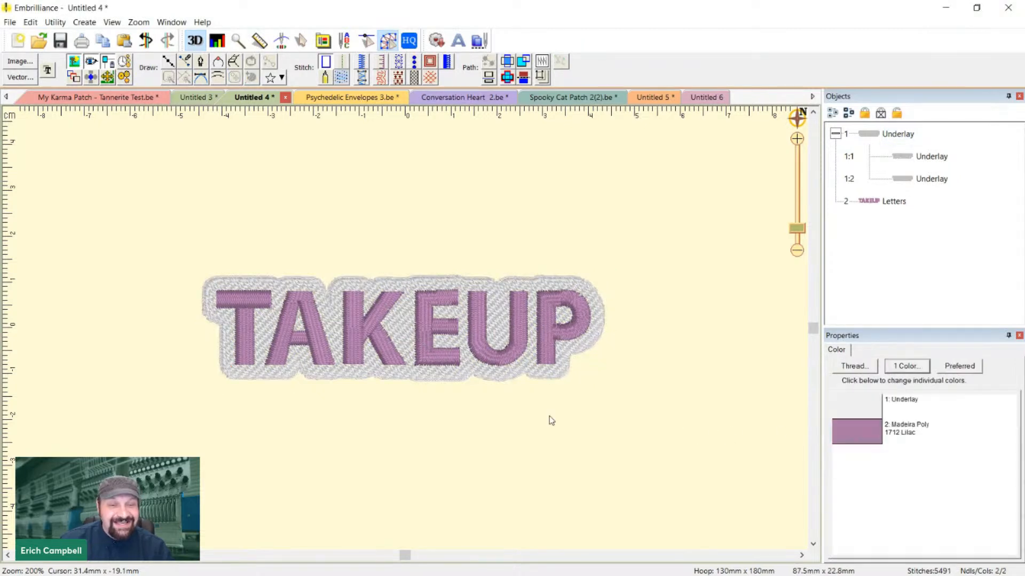
Turn the second underlay layer's stitch angle line to run nearly horizontally from the T to the P
left_click(402, 383)
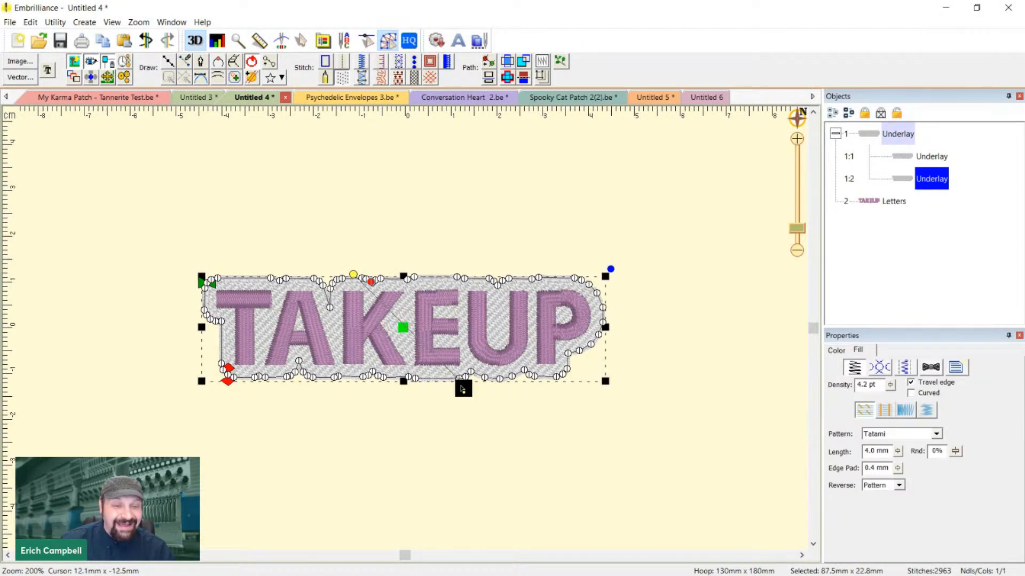
left_click_drag(190, 322, 702, 361)
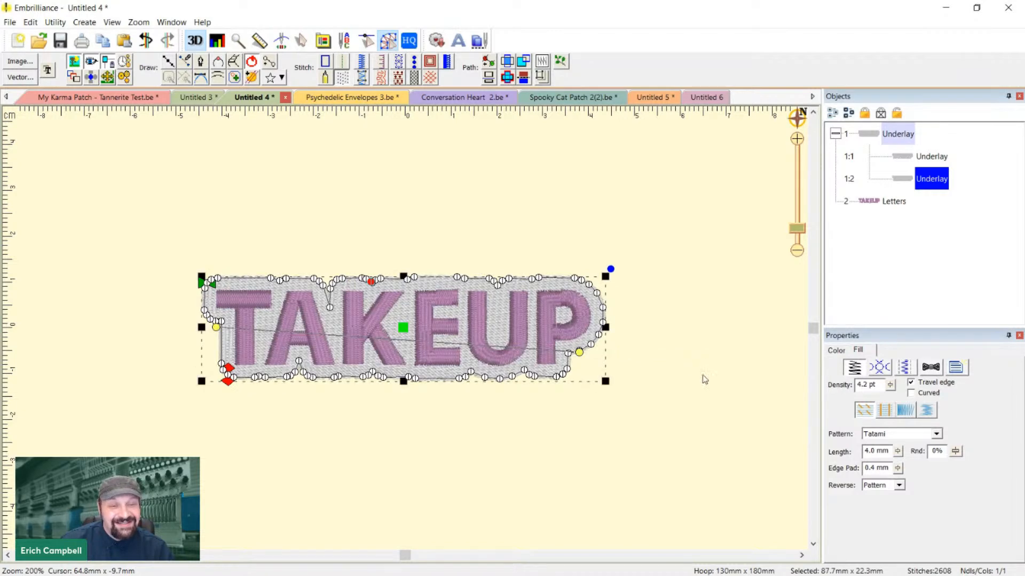
left_click(584, 424)
scroll(528, 291, "up", 1)
scroll(533, 236, "down", 2)
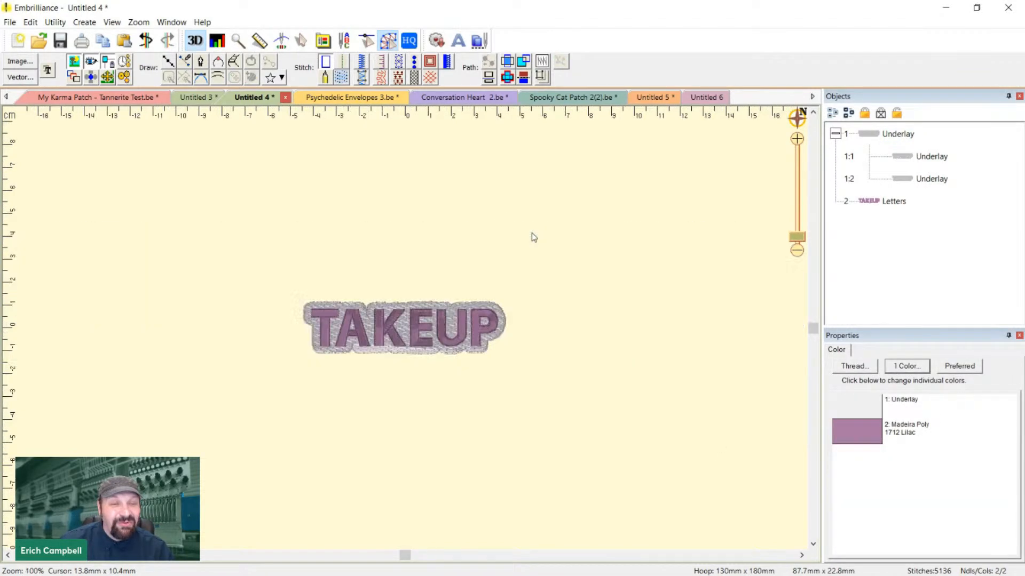
scroll(489, 308, "up", 2)
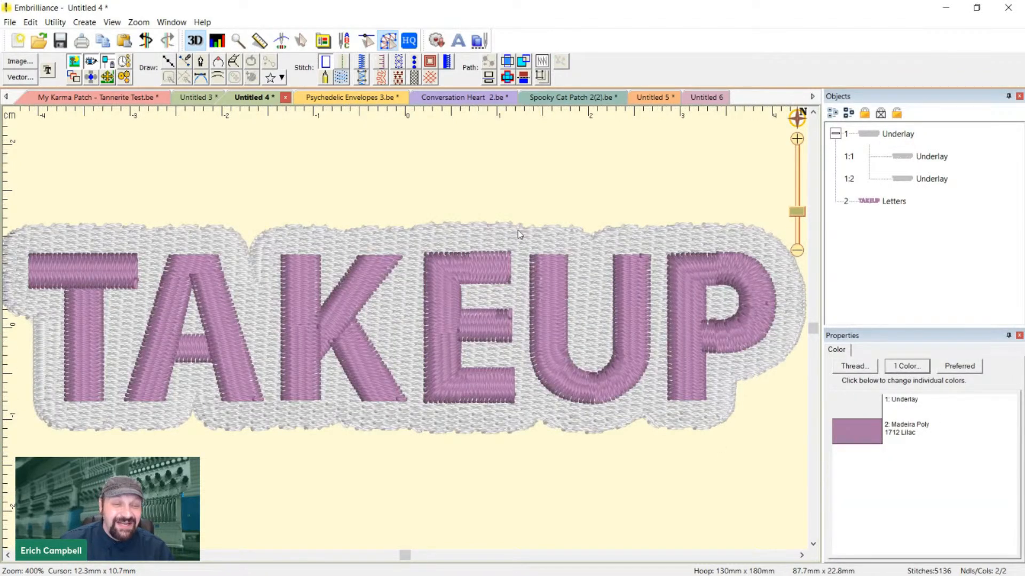
Duplicate the underlay shape and turn the copy into a satin border 2.0 mm wide
left_click(518, 230)
key("ctrl+c")
left_click(524, 188)
key("ctrl+v")
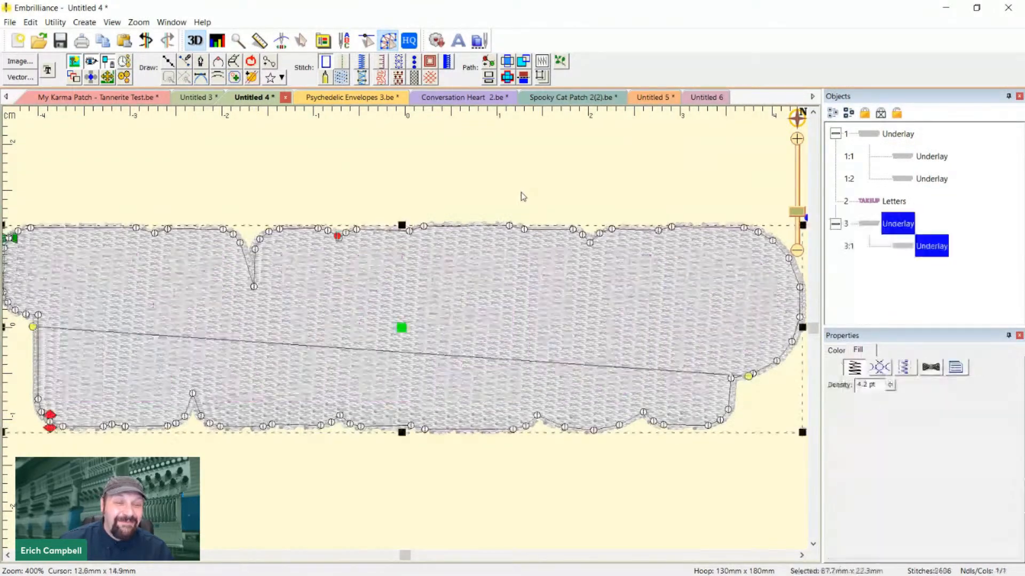
left_click(360, 68)
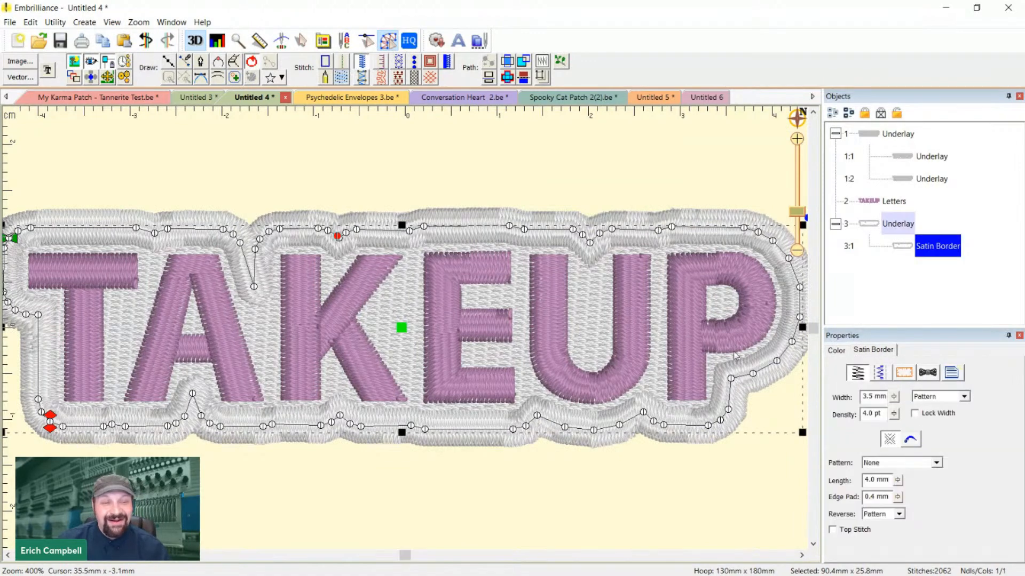
left_click(893, 397)
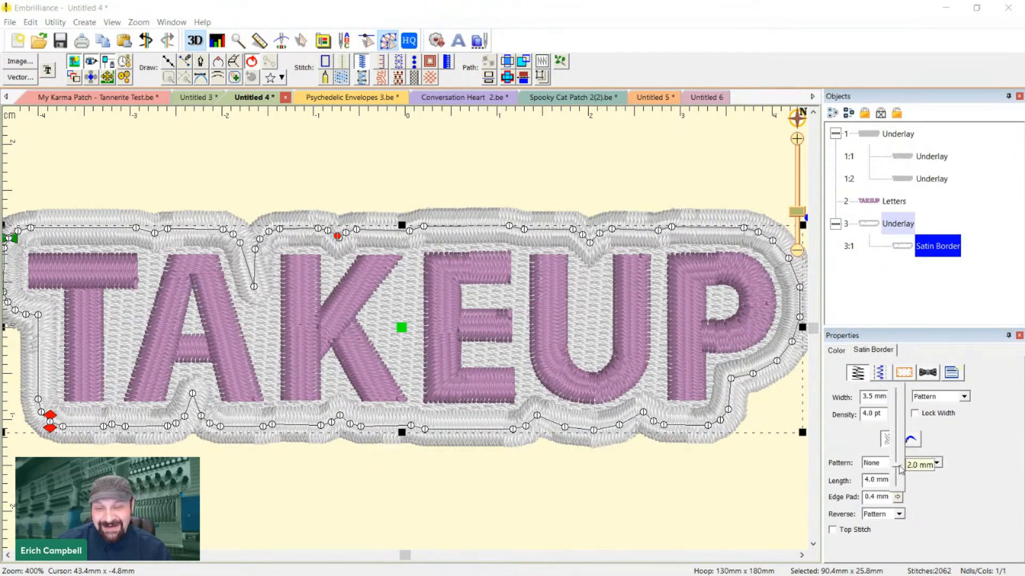
left_click(903, 462)
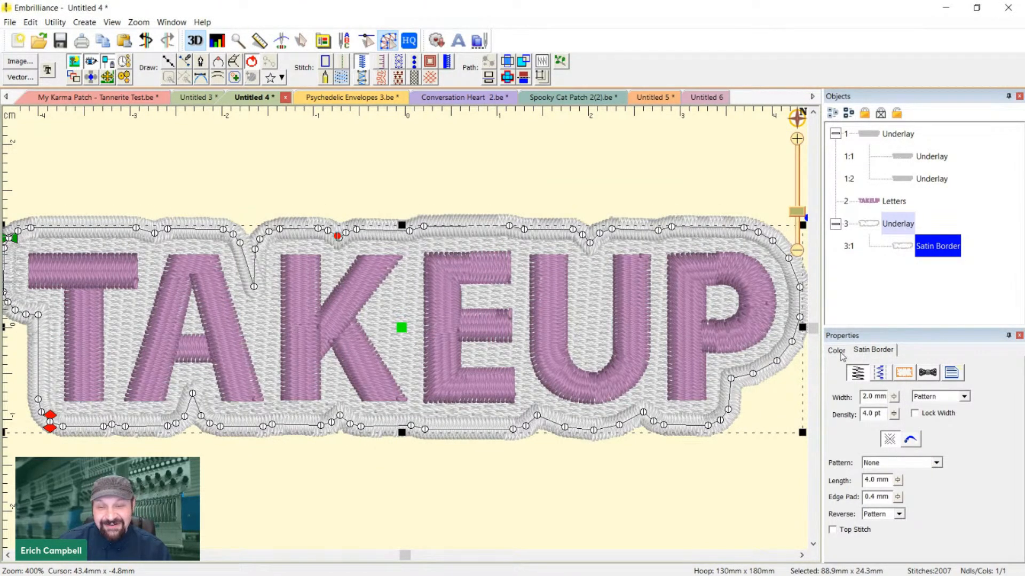
Change the satin border's thread color to Marathon Poly 2208 Deep Violet
left_click(836, 350)
left_click(854, 411)
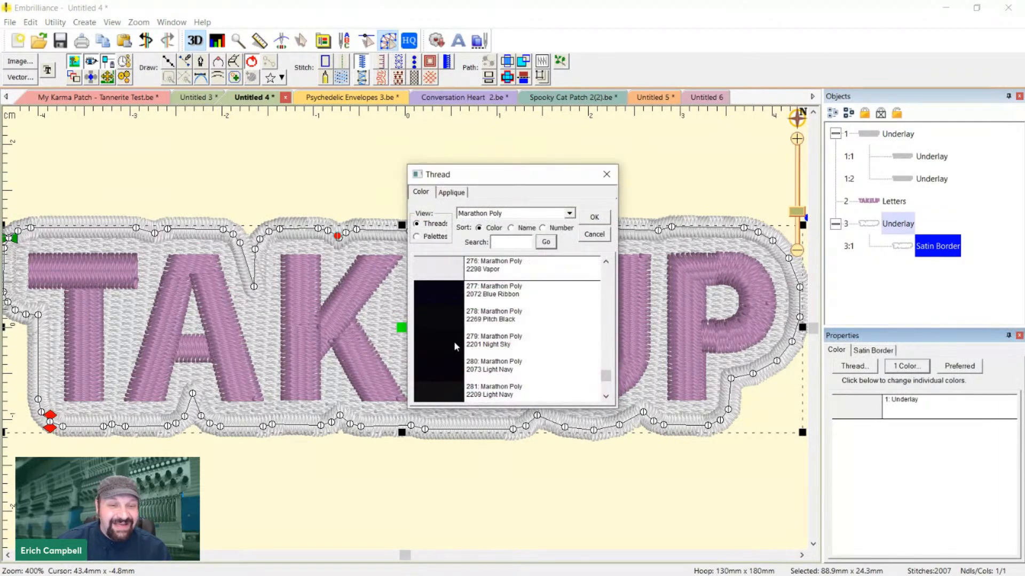
scroll(453, 341, "down", 1)
scroll(437, 385, "down", 1)
left_click(516, 375)
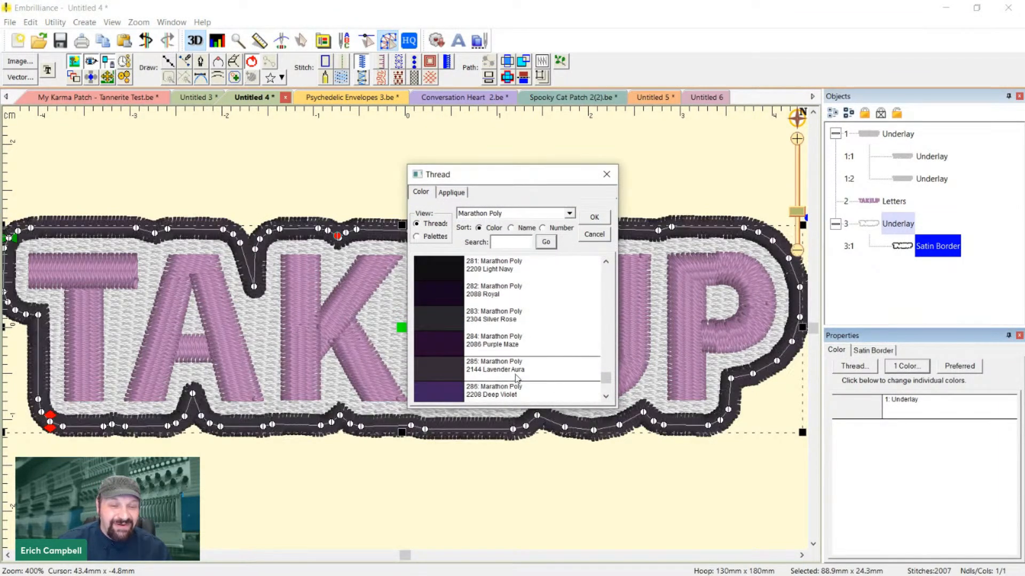
scroll(441, 382, "down", 1)
left_click(445, 314)
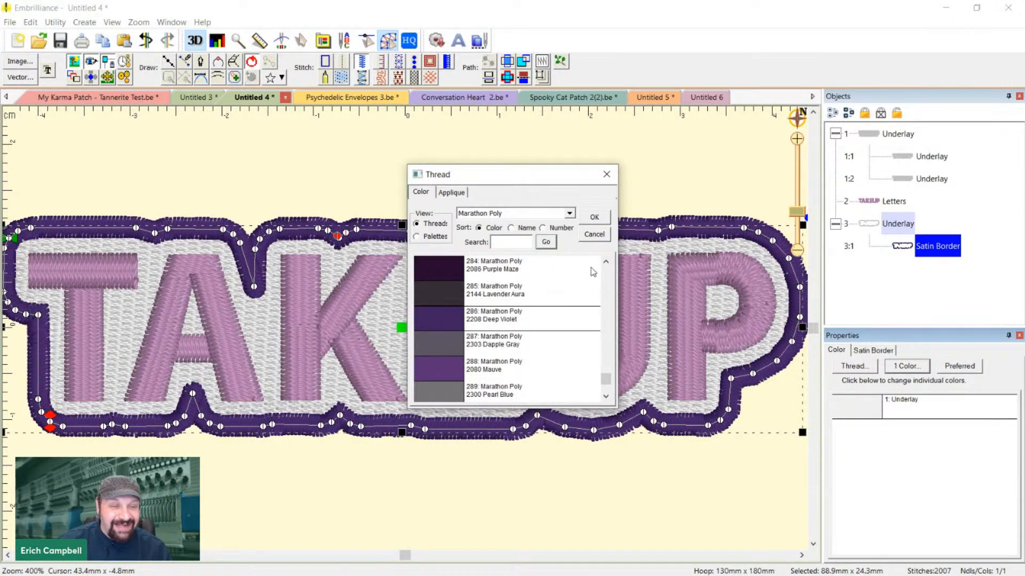
left_click(603, 219)
left_click(611, 174)
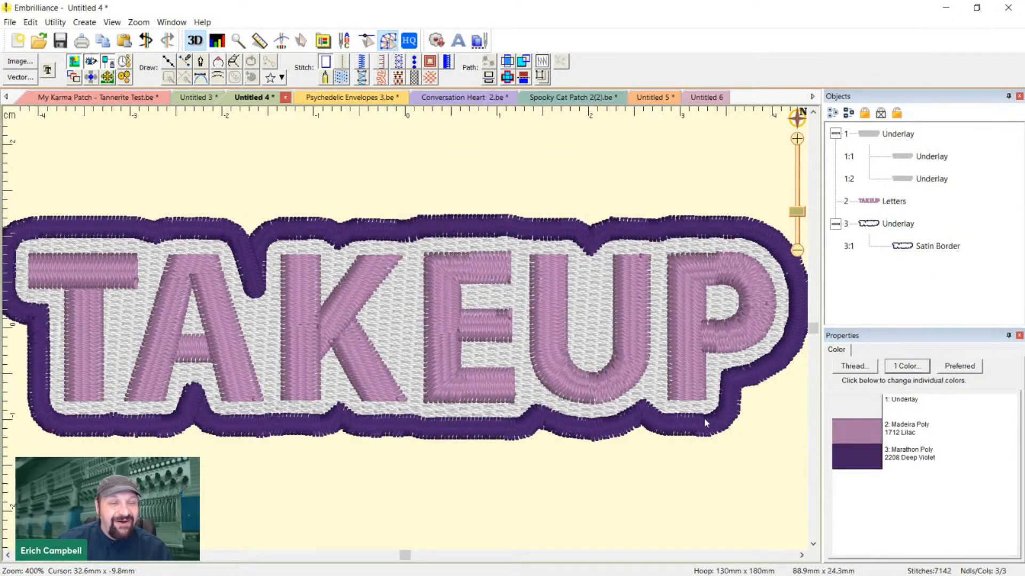
Examine the satin border around the TAKEUP lettering at different magnifications, checking its outline and stitch settings
scroll(699, 447, "down", 1)
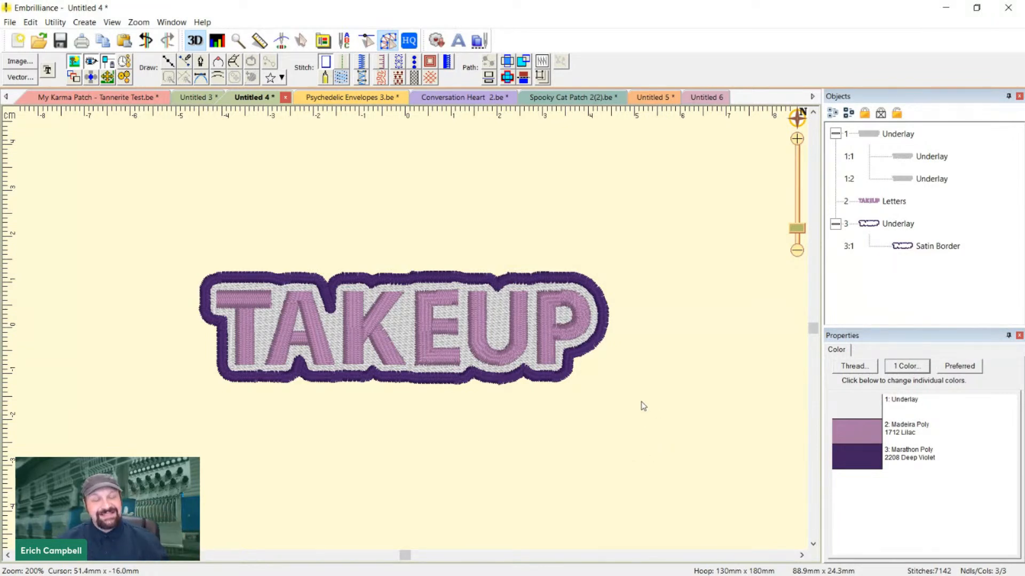
left_click(585, 358)
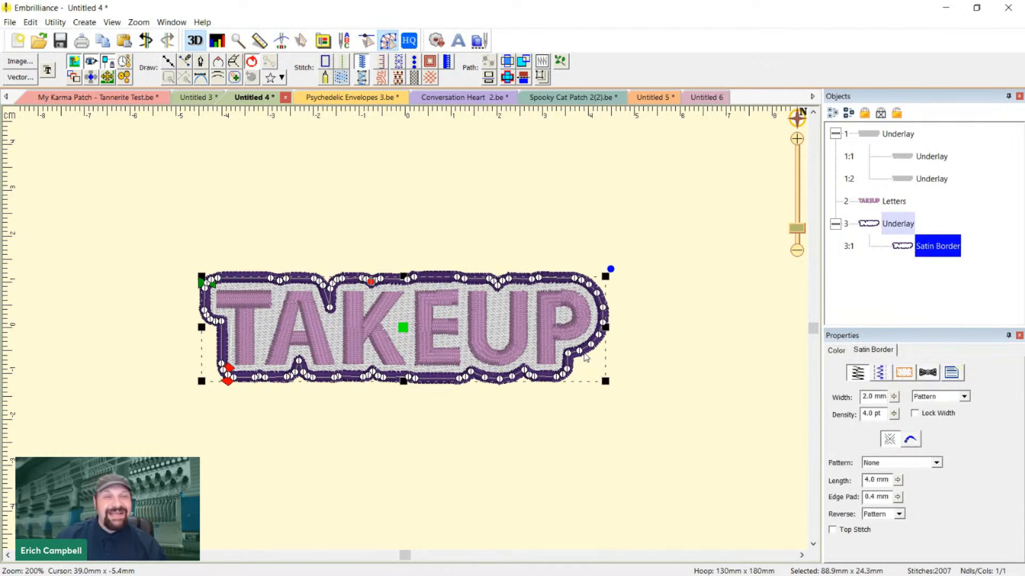
left_click(614, 382)
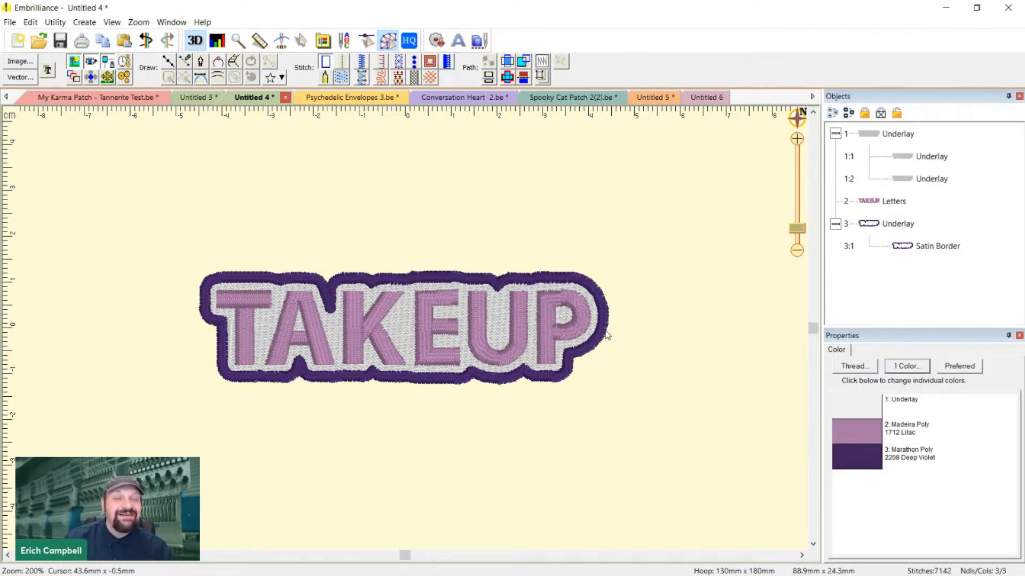
key("4")
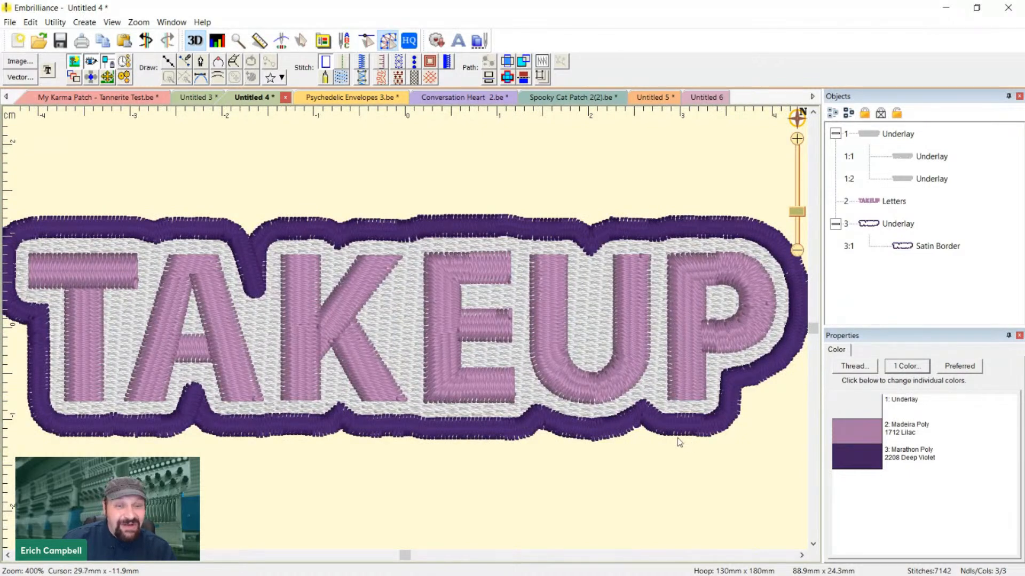
key("1")
key("2")
left_click(595, 288)
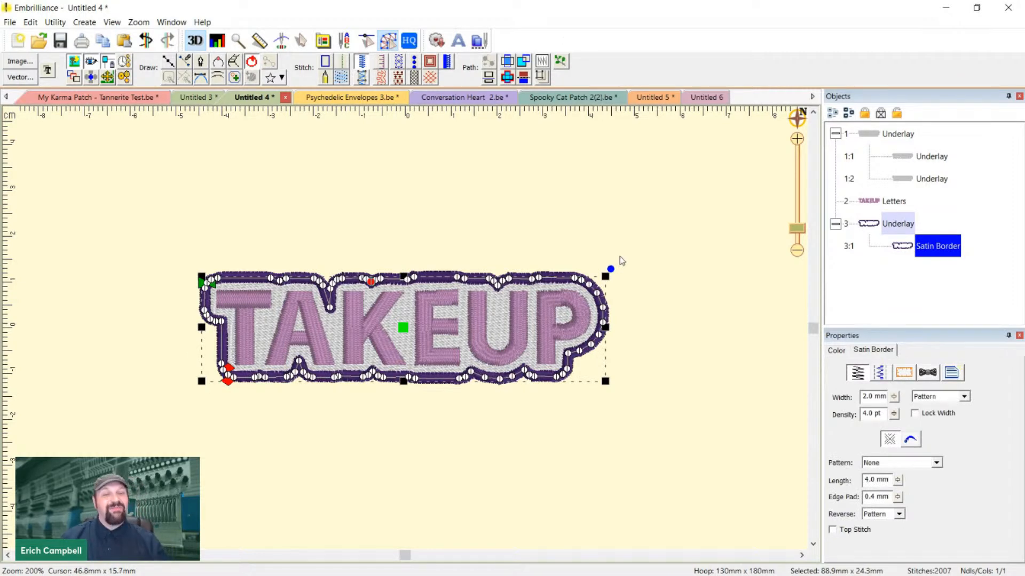
left_click(716, 249)
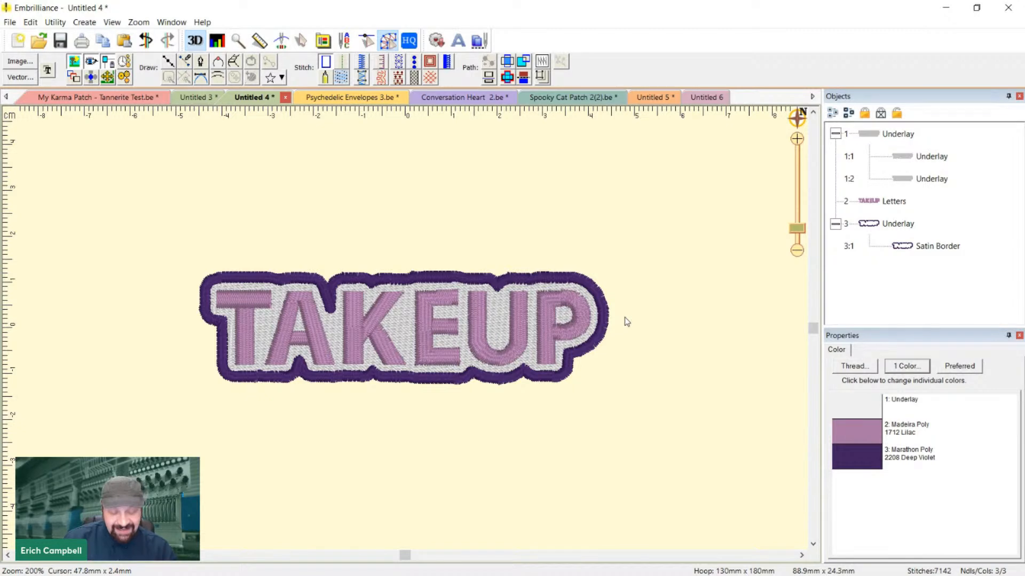
Undo the satin border, the underlay edits and the knockdown stitching, back to the plain TAKEUP lettering
key("ctrl+z")
key("ctrl+z")
key("ctrl+z")
key("ctrl+z")
key("ctrl+z")
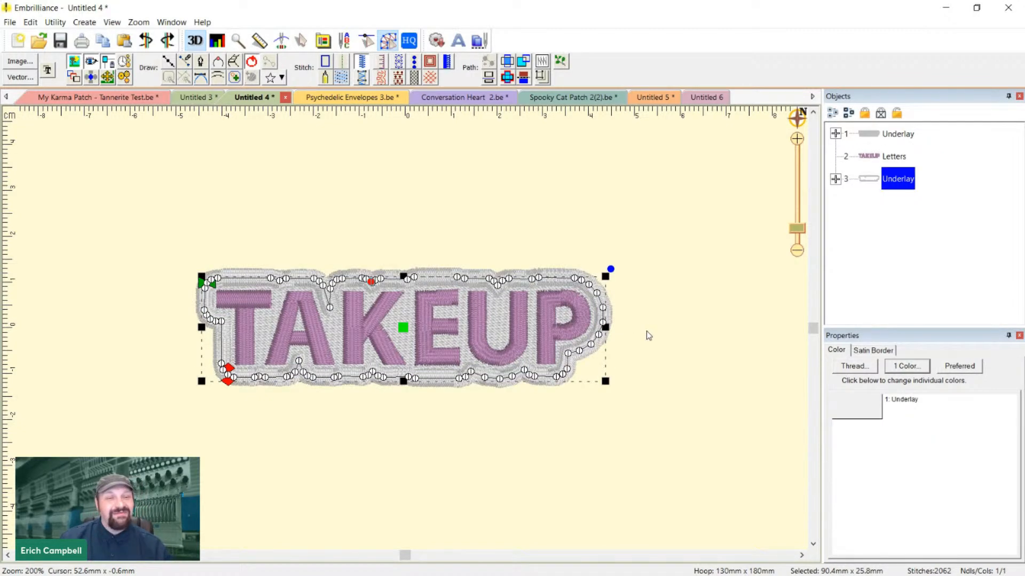
key("ctrl+z")
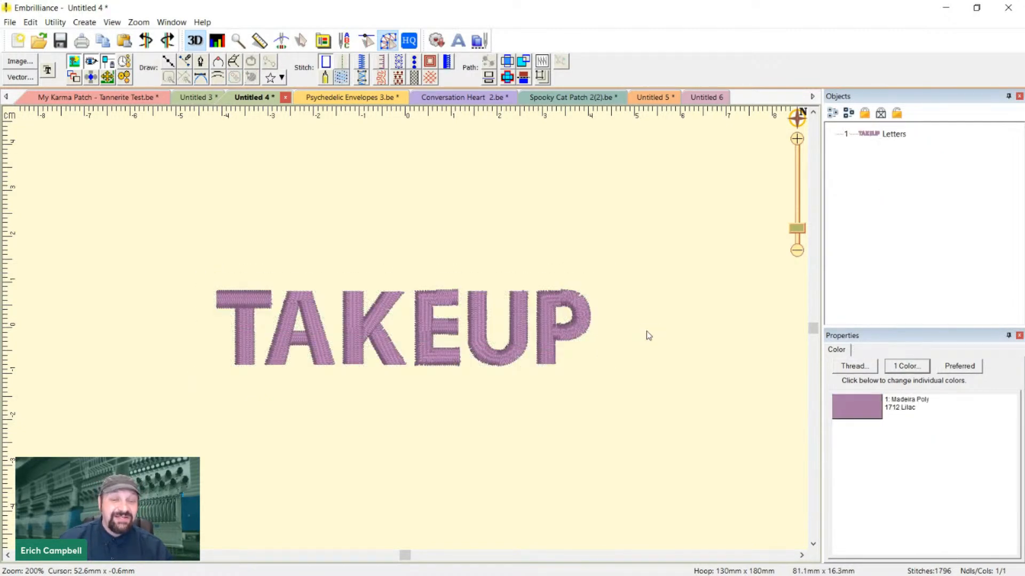
Inflate the TAKEUP lettering's outline by 2.0 mm with softened corners and holes removed
left_click(526, 319)
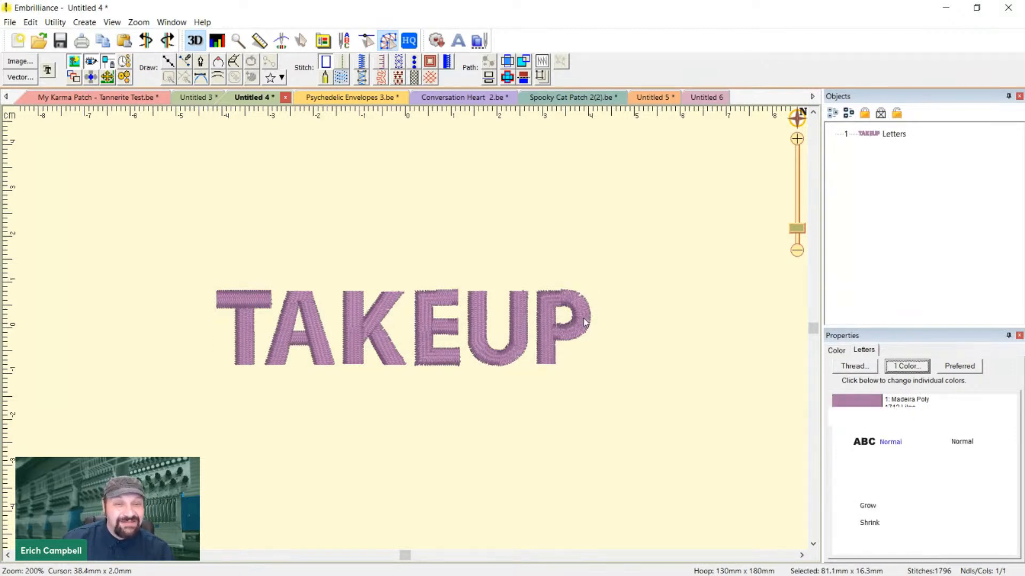
left_click(543, 78)
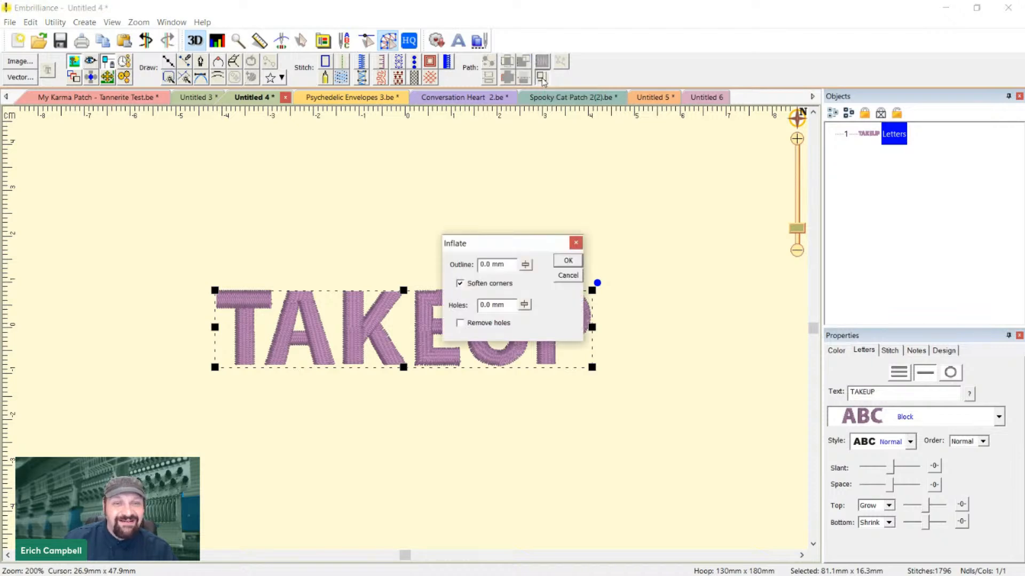
left_click(526, 267)
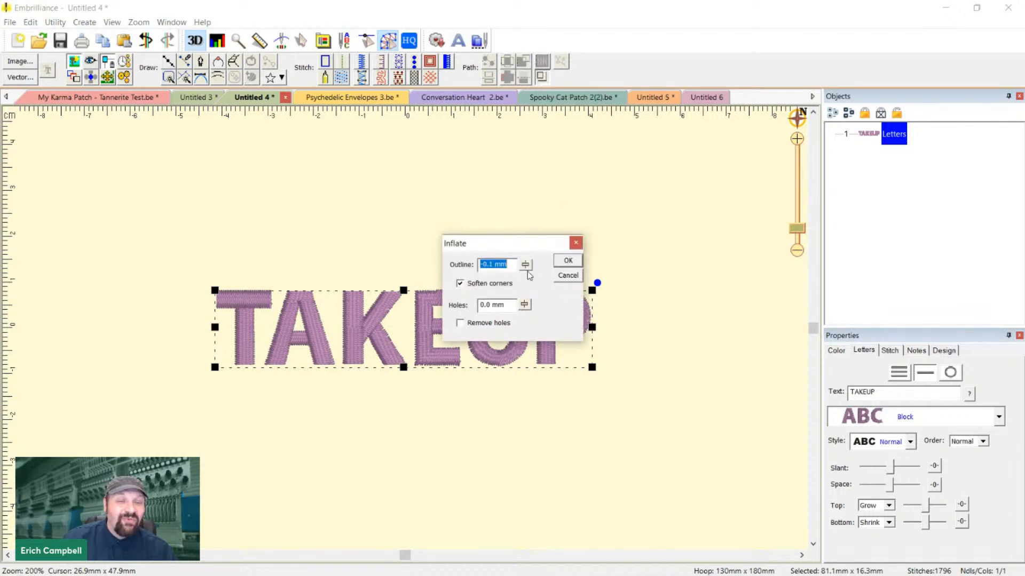
mouse_move(526, 266)
left_mouse_down()
mouse_move(527, 290)
mouse_move(528, 271)
left_mouse_up()
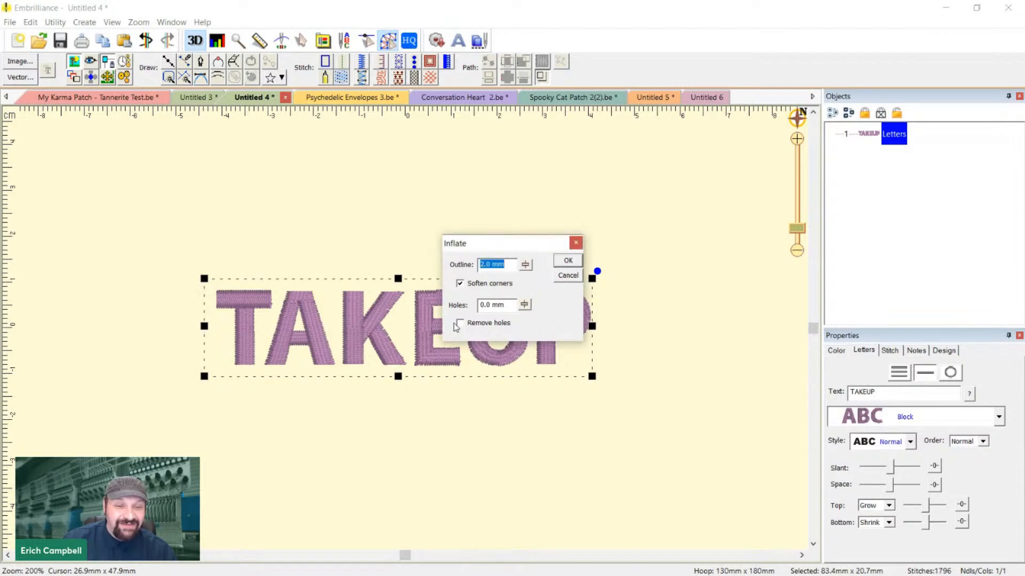
left_click(460, 323)
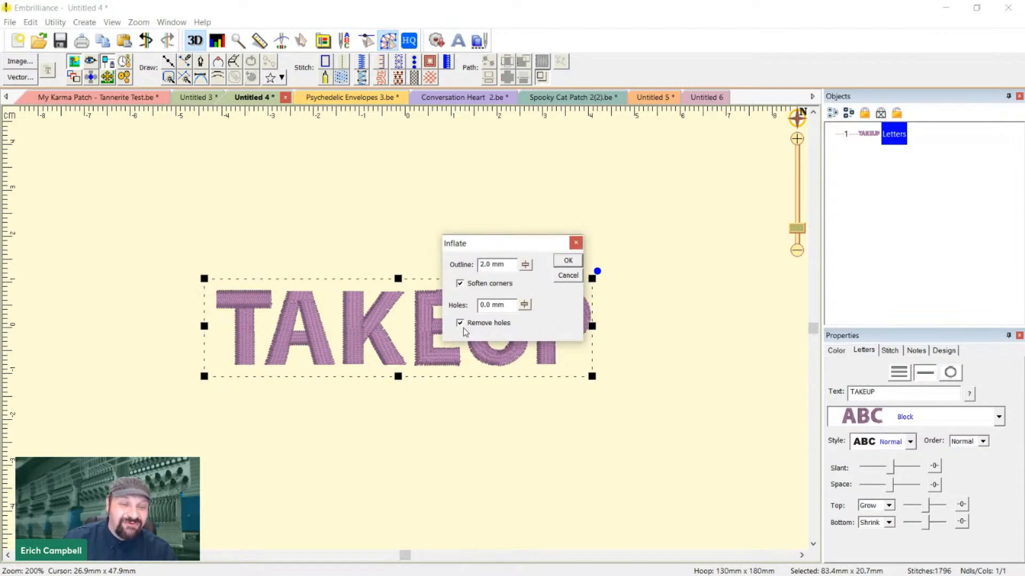
left_click(569, 260)
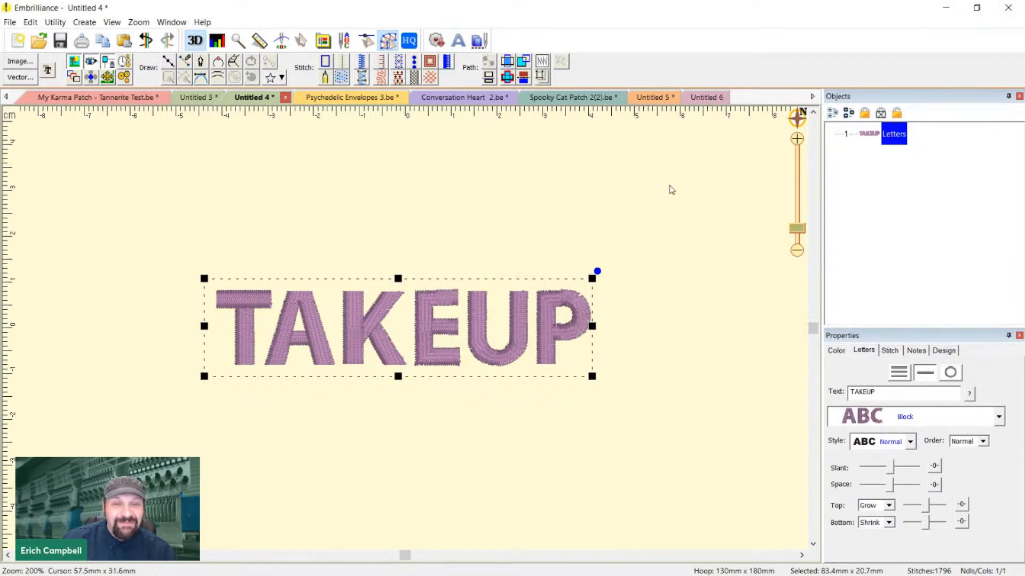
Undo the inflation of the TAKEUP lettering
left_click(588, 284)
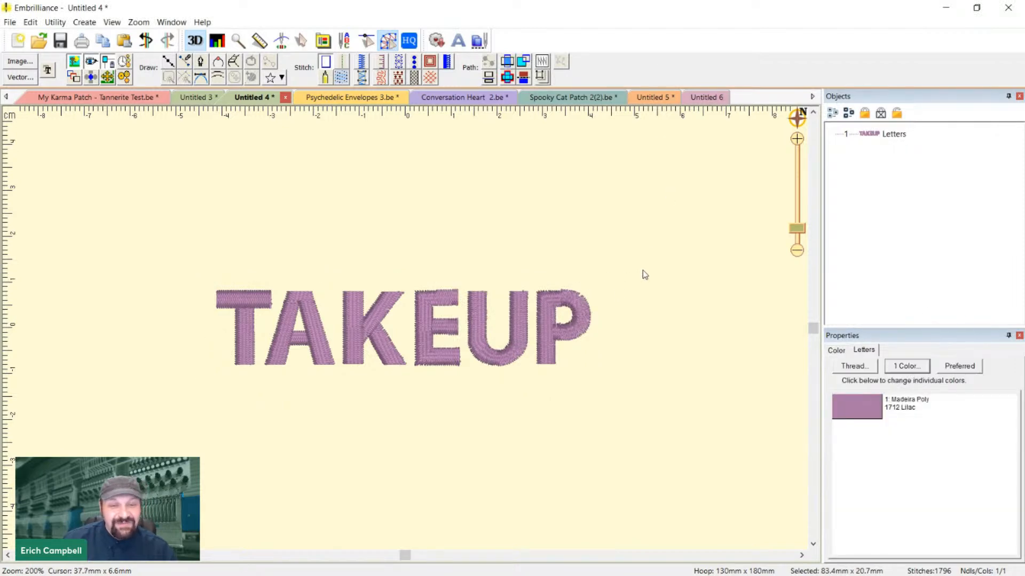
key("ctrl+z")
left_click(659, 260)
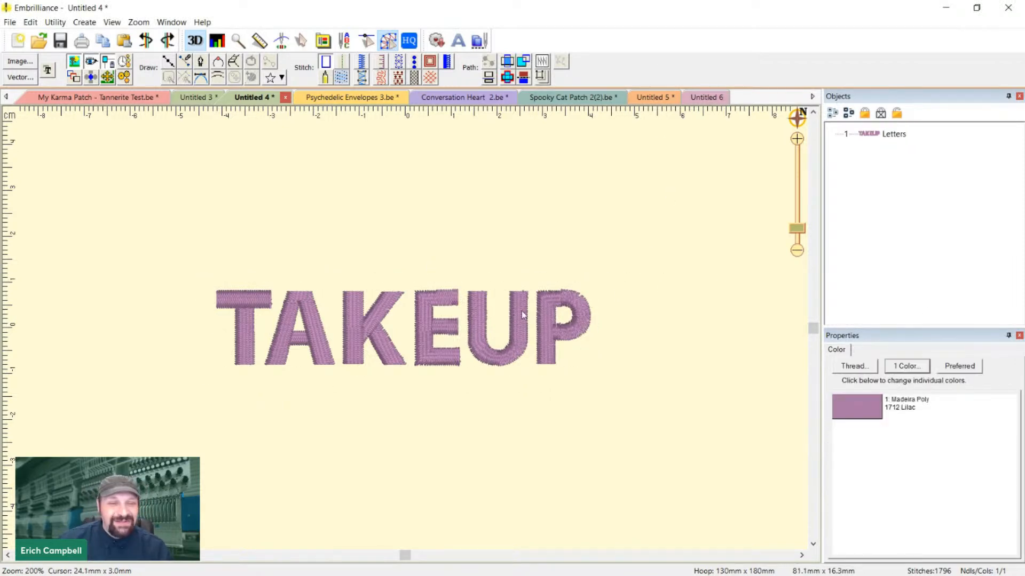
Convert the TAKEUP lettering into individually editable stitch objects
left_click(584, 287)
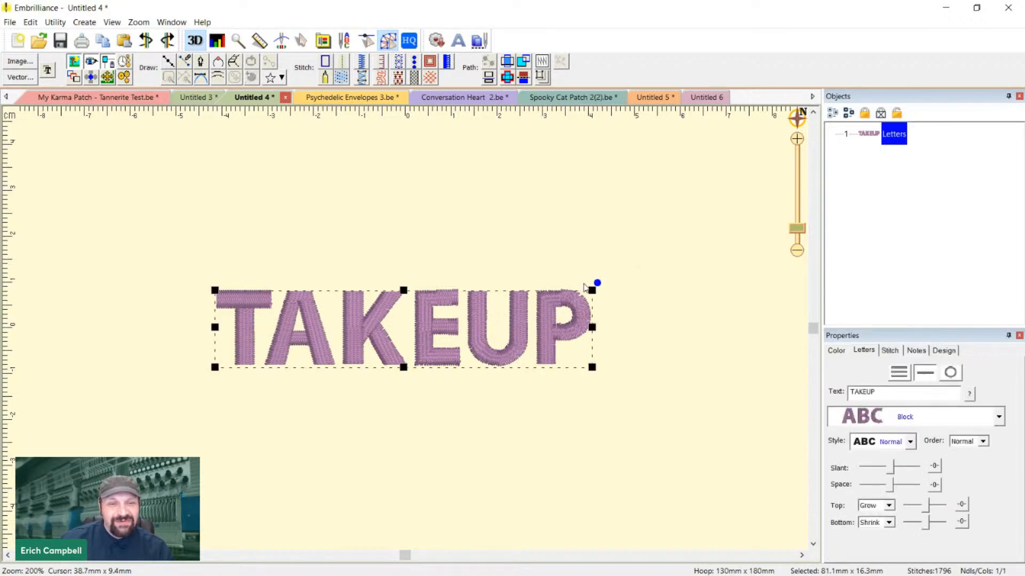
right_click(585, 303)
left_click(675, 339)
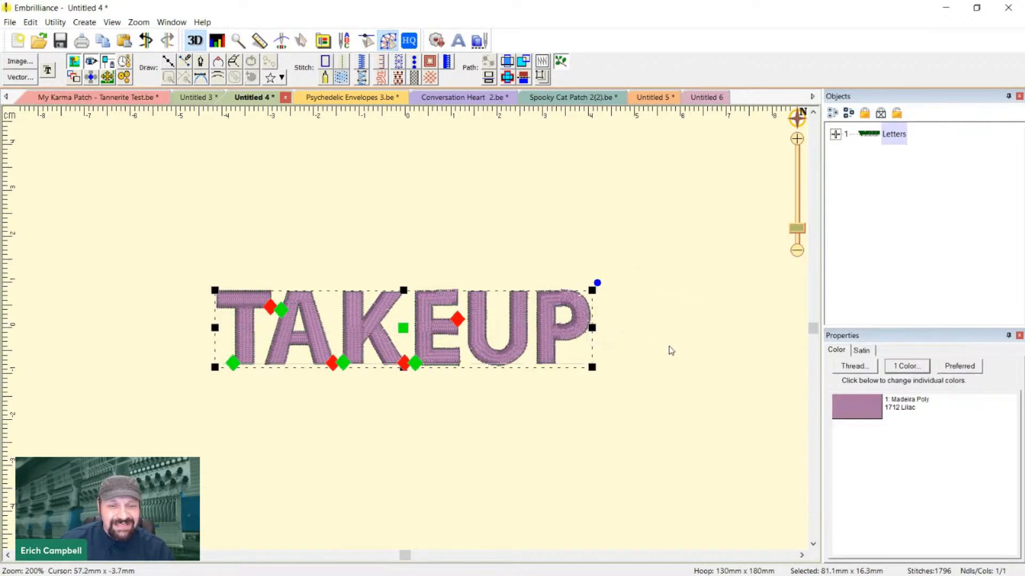
left_click(665, 347)
Reshape the U's satin column by pulling its upper outer corner node slightly outward and up
key("3")
scroll(652, 291, "up", 1)
left_click(544, 306)
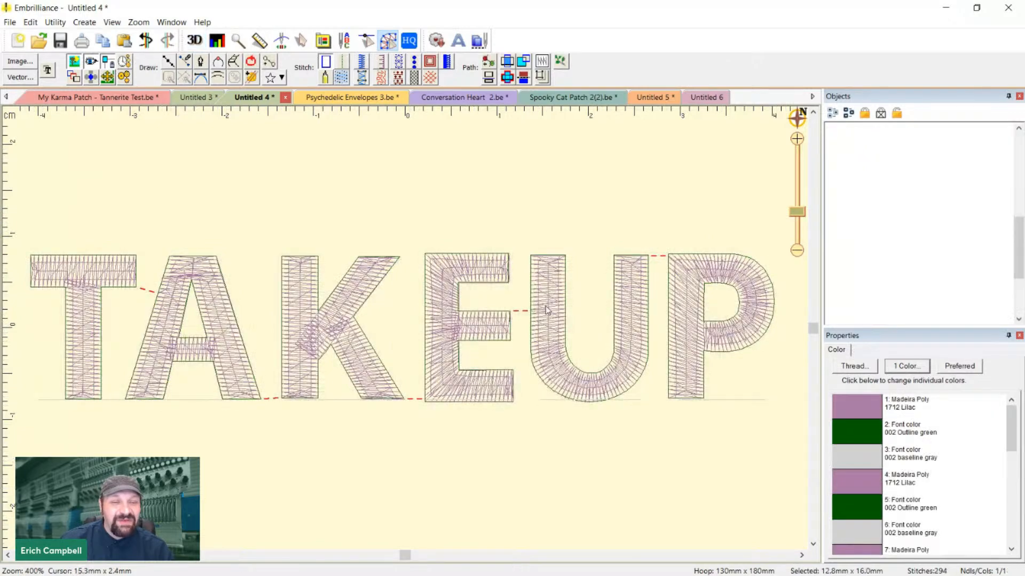
key("3")
scroll(614, 264, "up", 1)
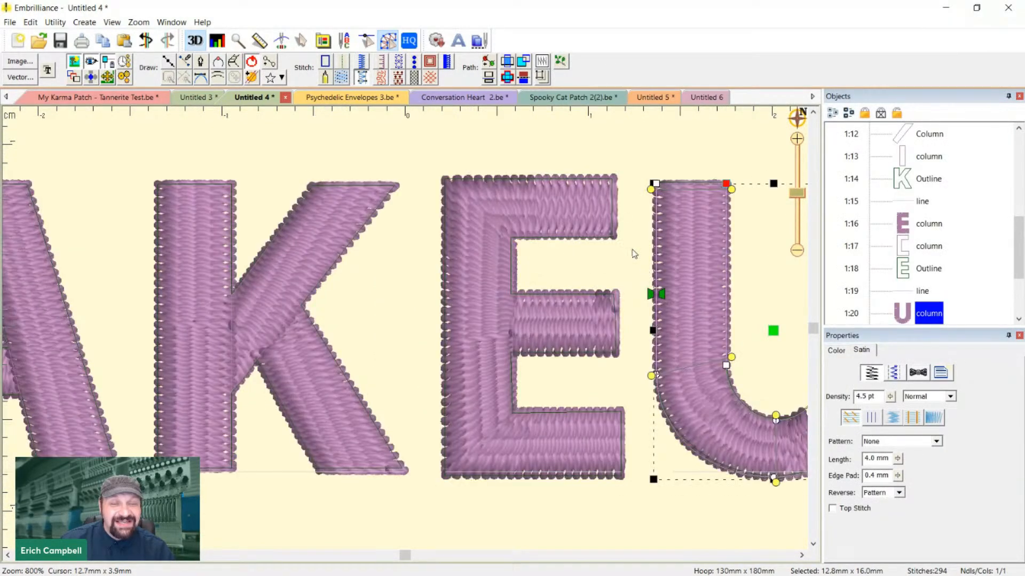
left_click_drag(656, 184, 645, 176)
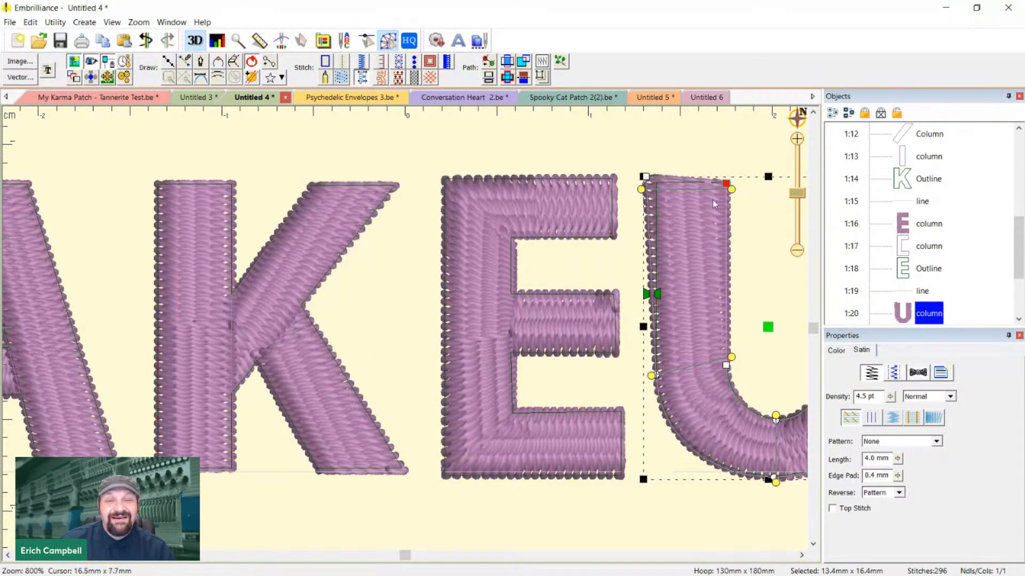
Undo the corner node change on the U's satin column
key("ctrl+z")
key("ctrl+z")
key("3")
scroll(691, 252, "down", 1)
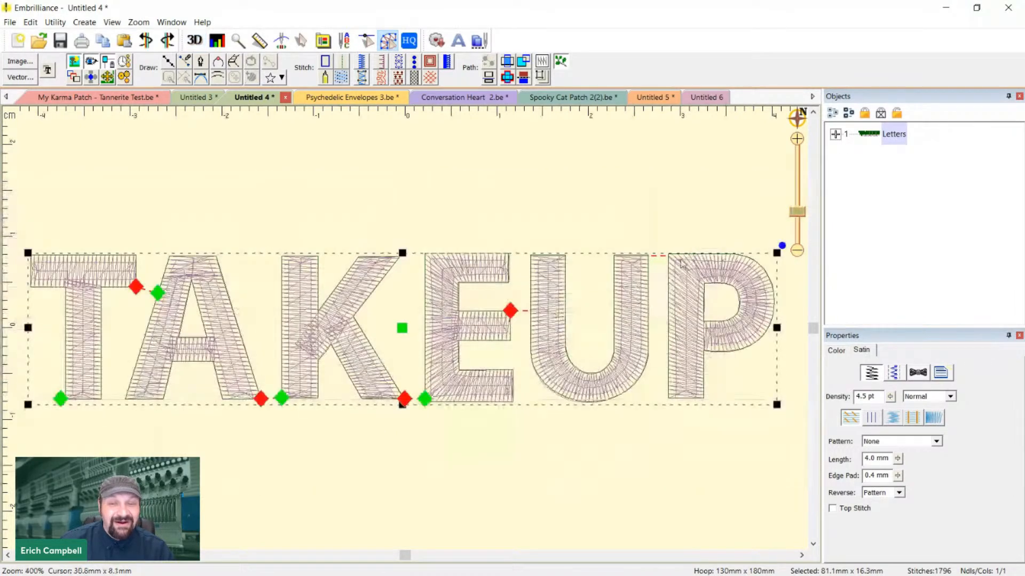
key("3")
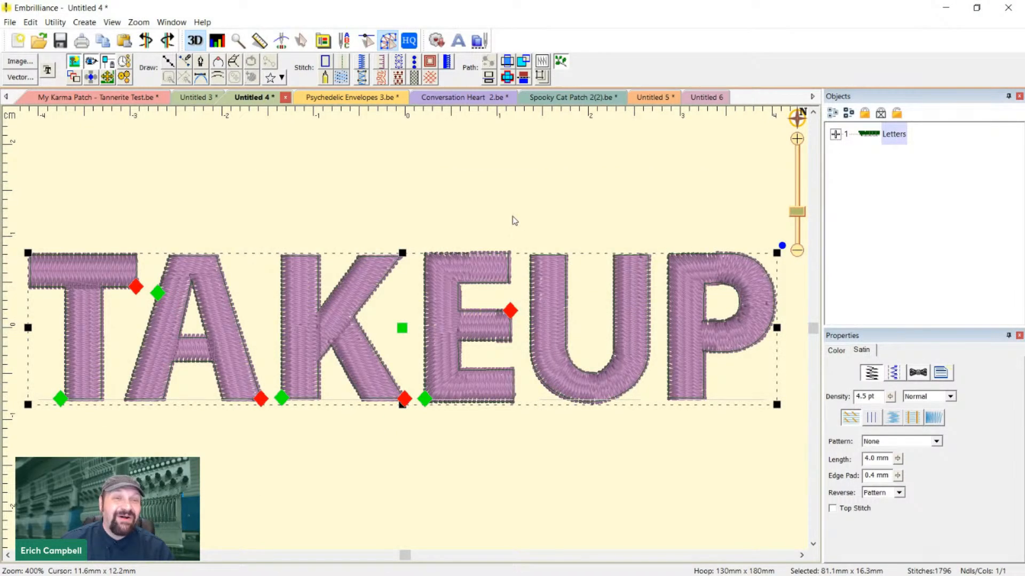
Move the U's satin column diagonally downward so its second stem overlaps the foot of the P
left_click(620, 225)
left_click(553, 285, "alt")
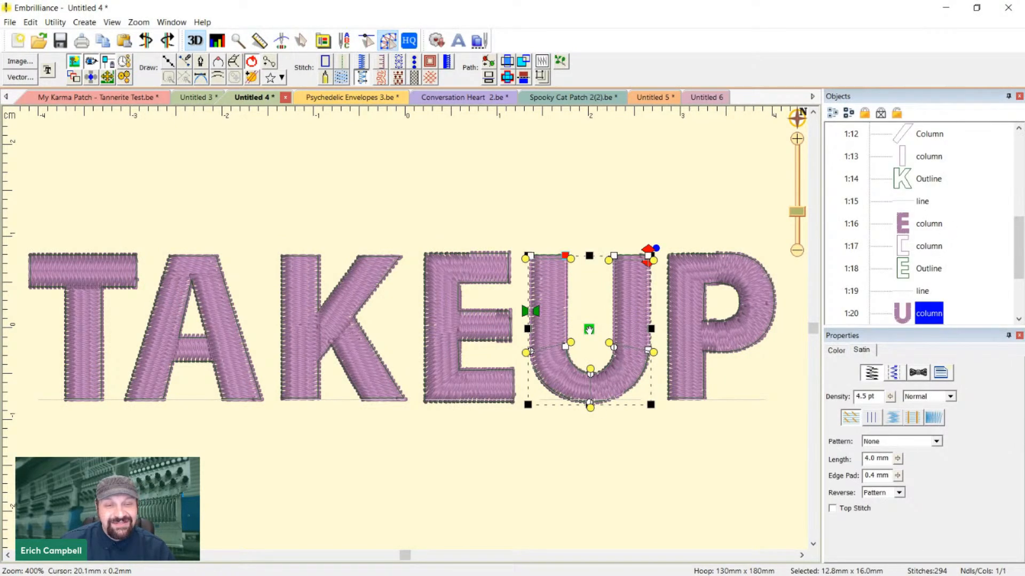
left_click_drag(589, 329, 643, 416)
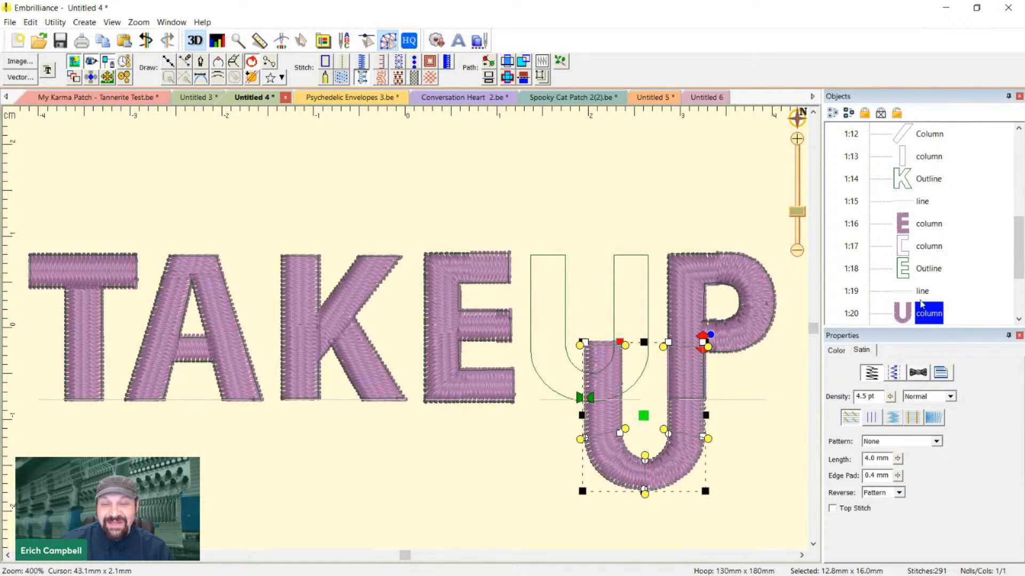
Merge the moved U column with the P outline using Union, and place the combined shape above the lettering
left_click(745, 313, "ctrl")
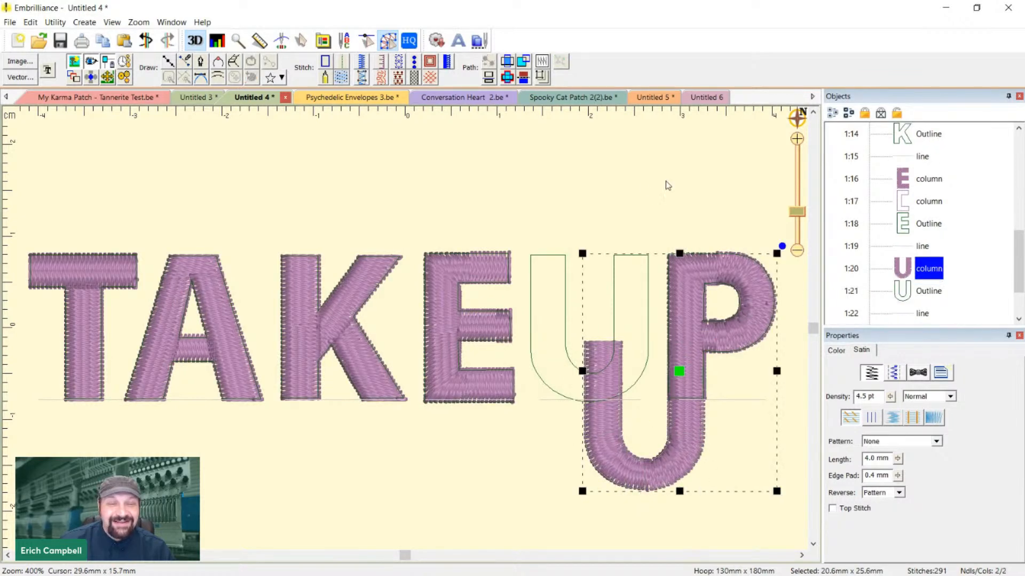
left_click(508, 79)
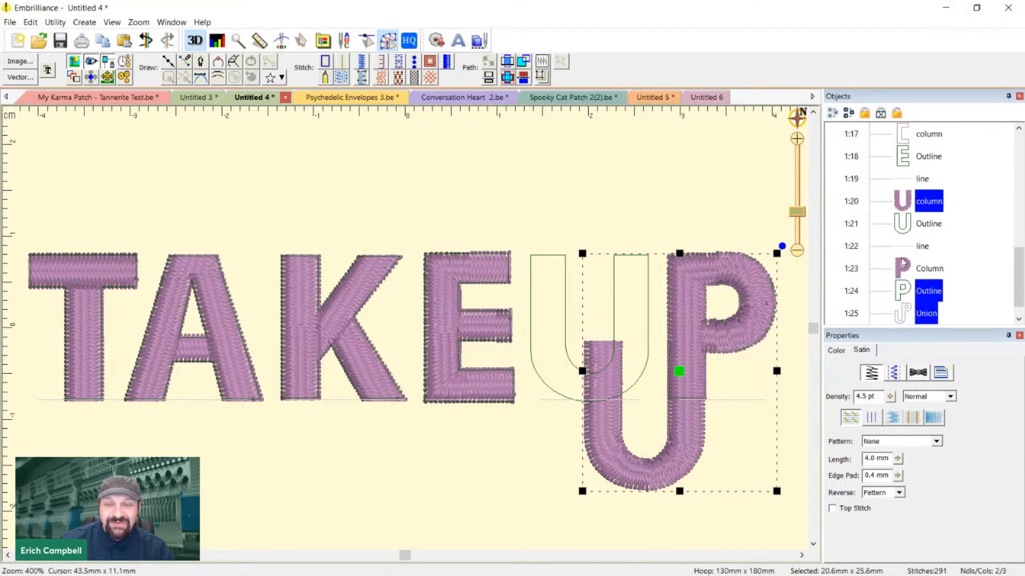
left_click_drag(683, 370, 517, 197)
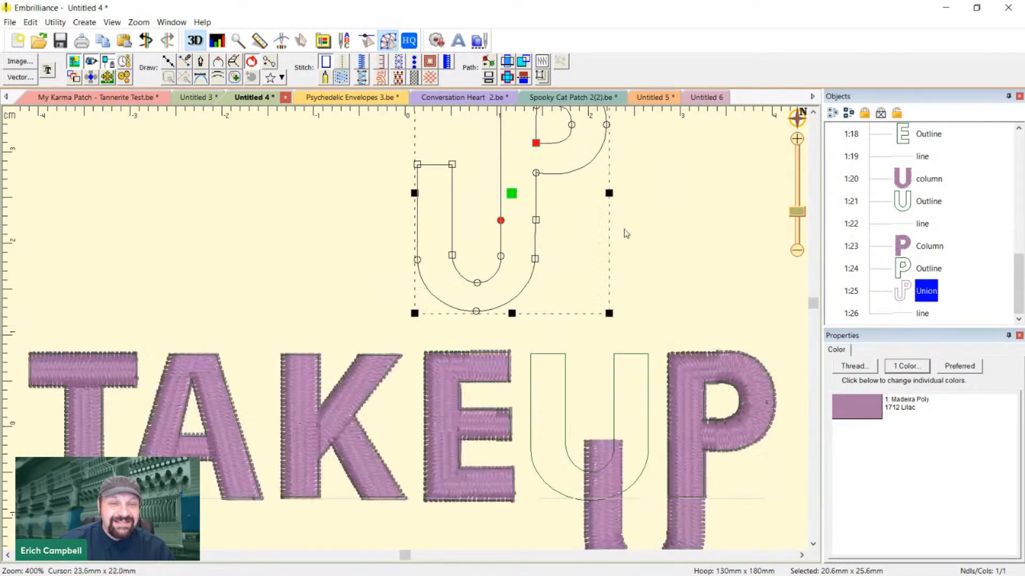
scroll(629, 254, "up", 2)
Apply a satin border to the combined UP outline and view it at different magnifications
left_click(361, 61)
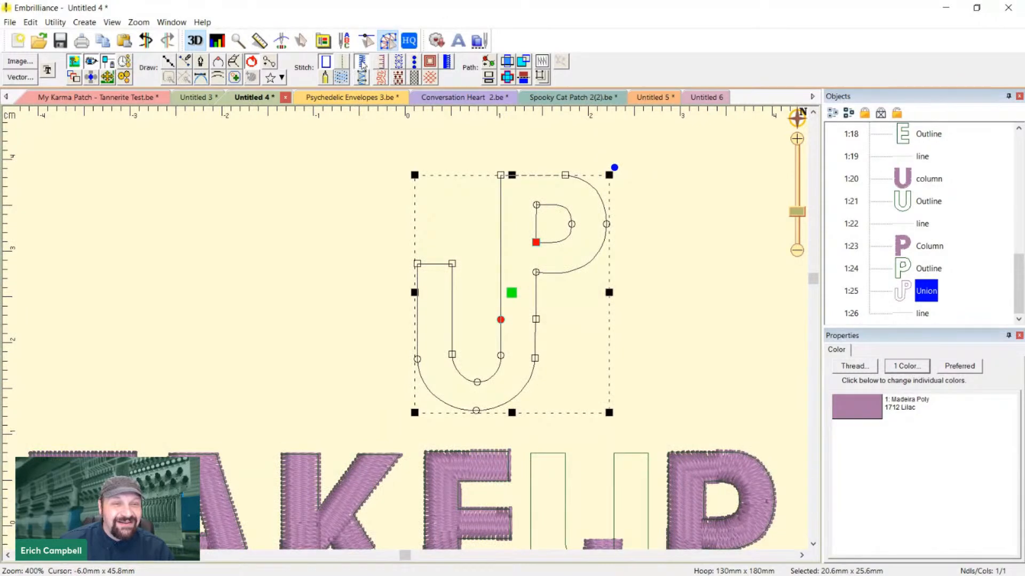
left_click(651, 284)
key("1")
key("2")
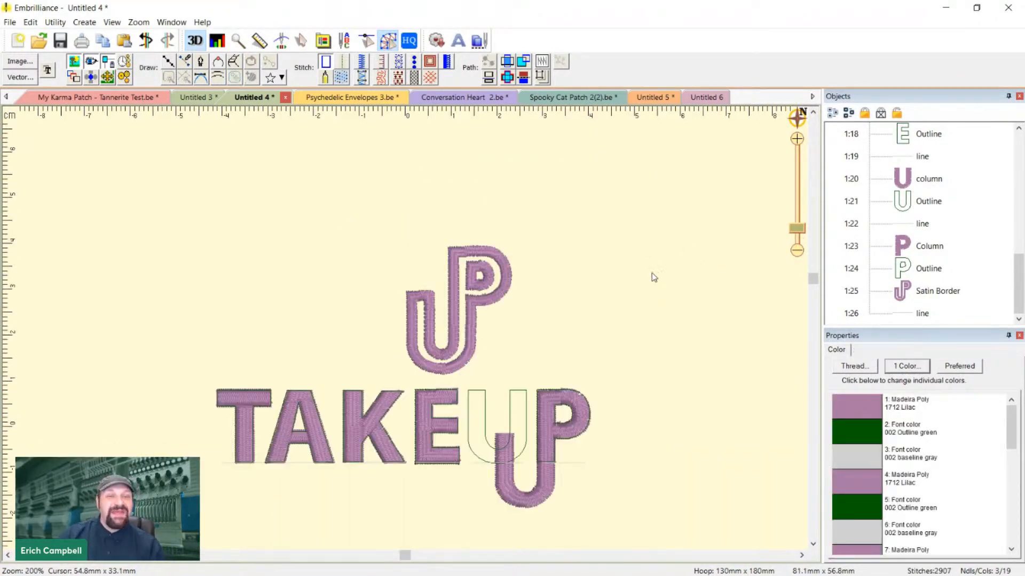
key("4")
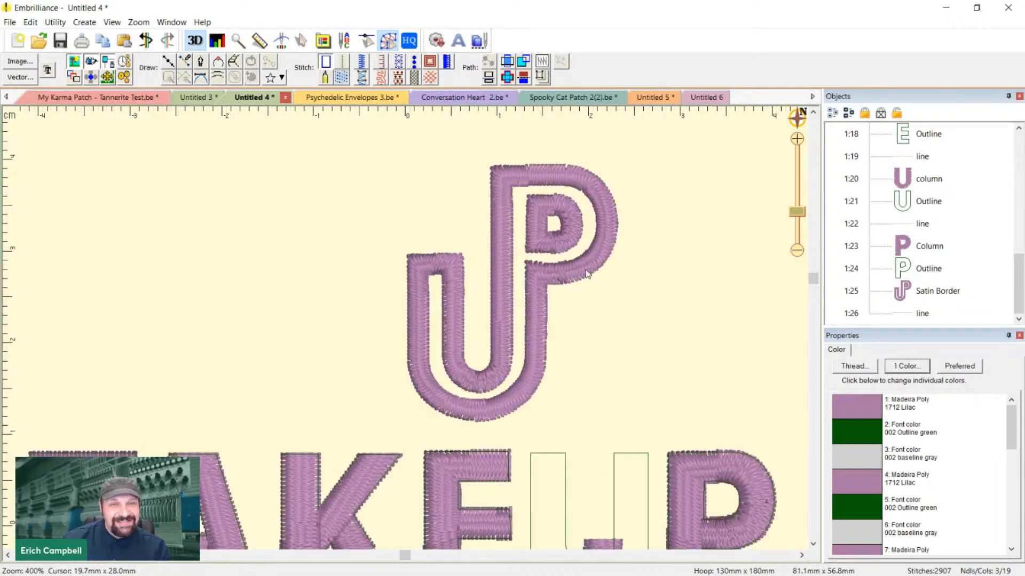
Undo the satin border, the union and the U's move, back to the converted TAKEUP lettering
left_click(585, 274)
left_click(644, 283)
key("ctrl+z")
key("ctrl+z")
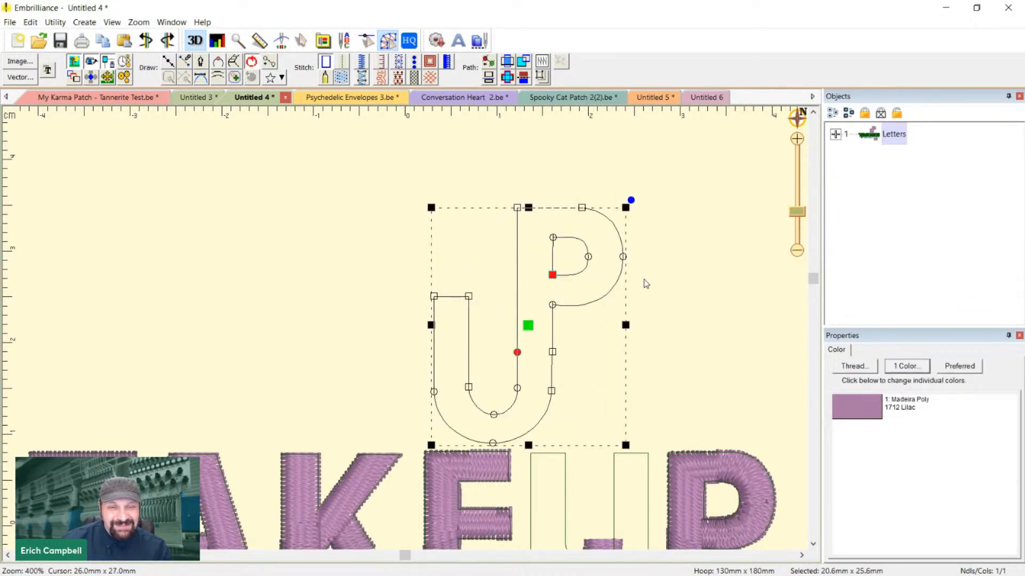
key("ctrl+z")
key("ctrl+z")
key("1")
key("ctrl+z")
left_click(630, 232)
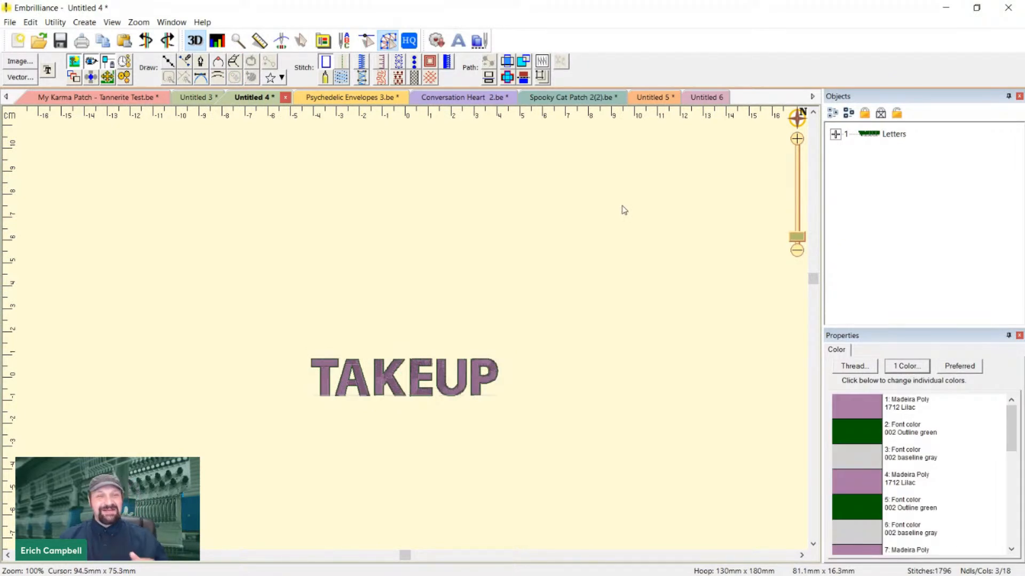
Check the converted TAKEUP lettering at different magnifications and switch to the Untitled 5 design
key("2")
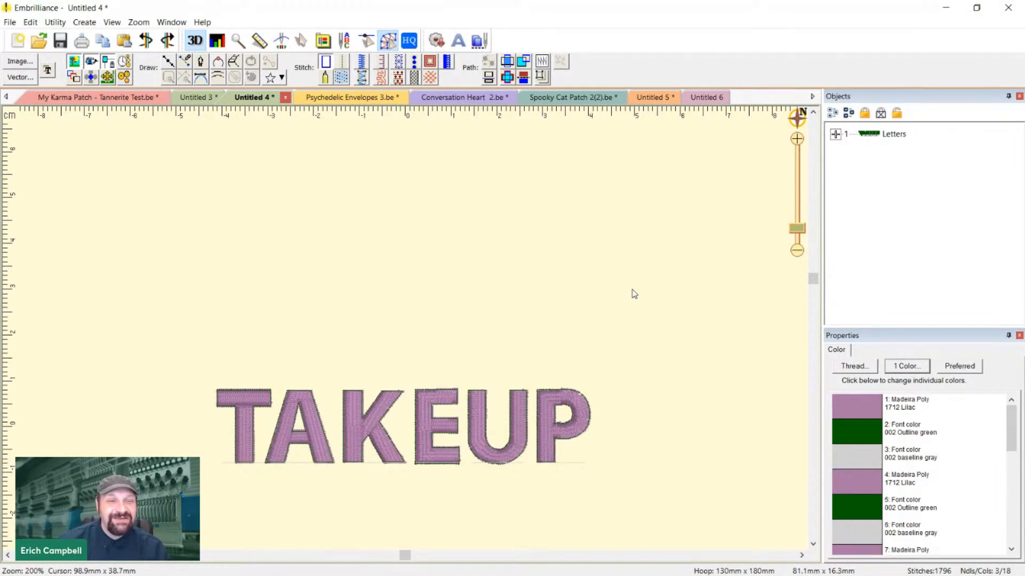
key("1")
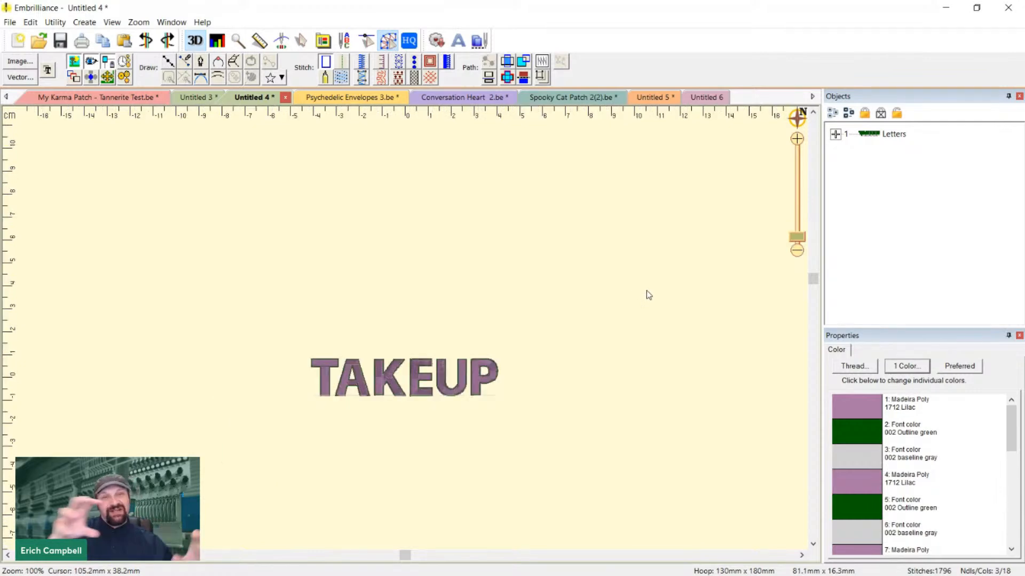
key("2")
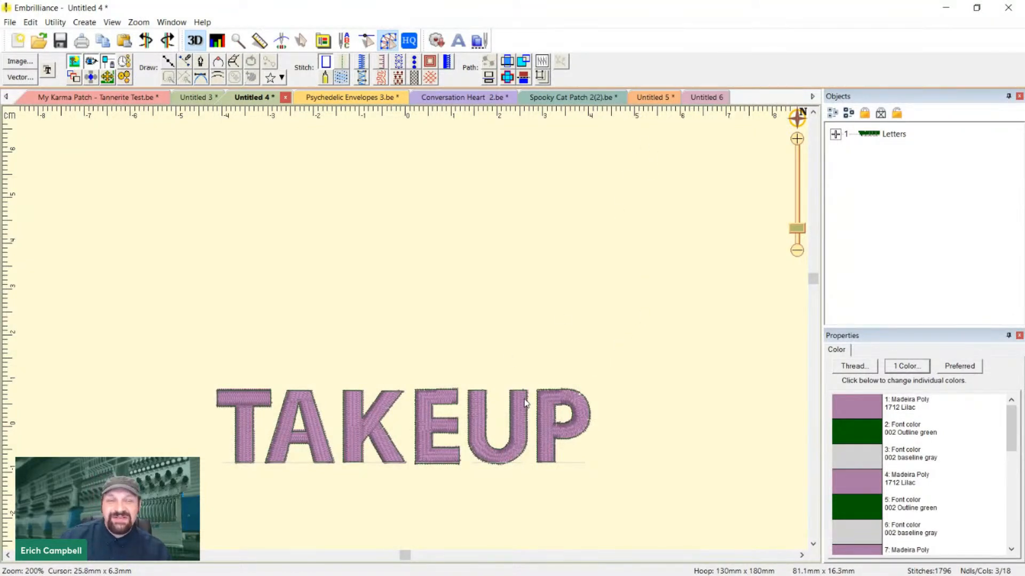
left_click(656, 102)
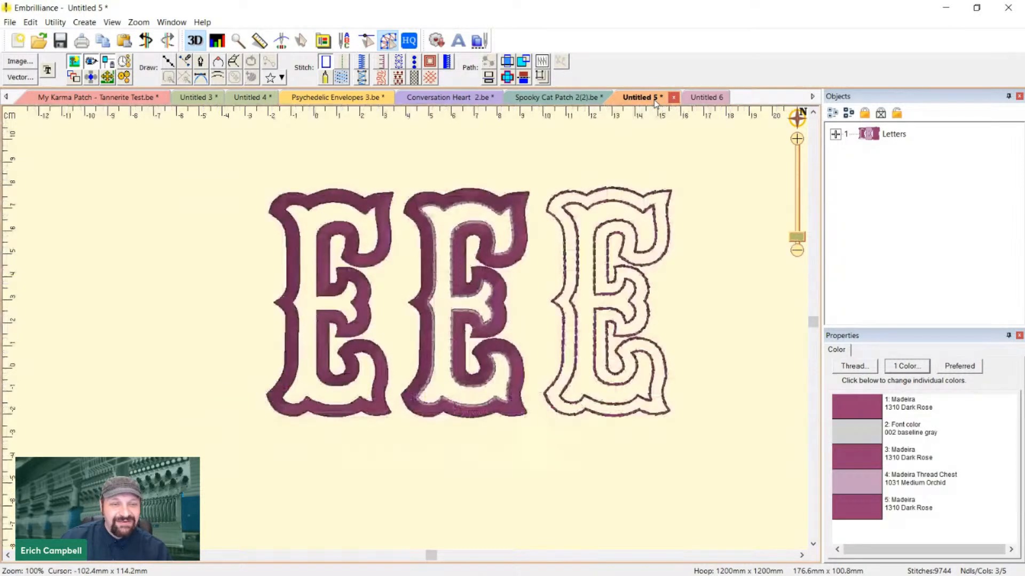
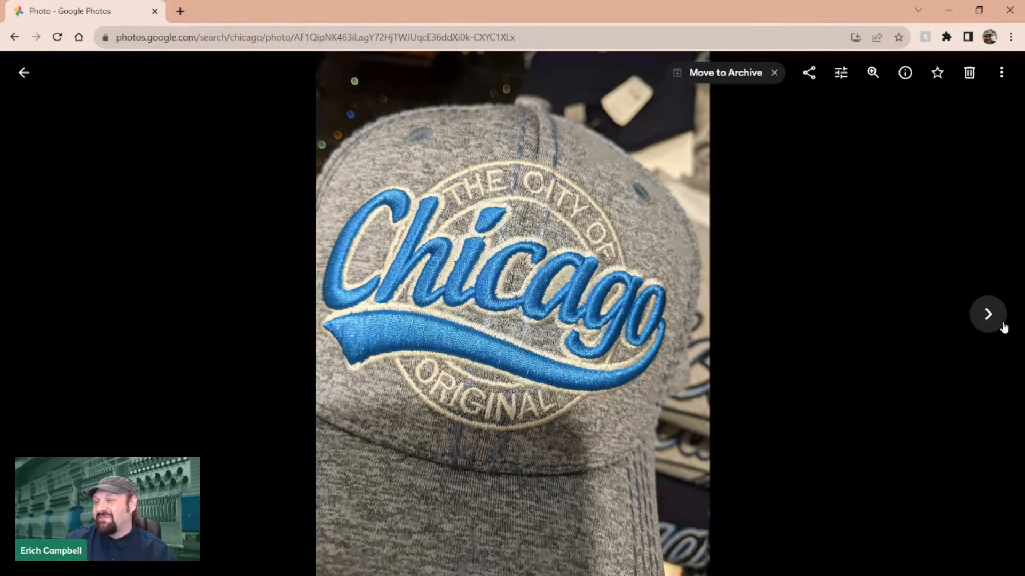
In Google Photos, go to the photo of the grey Chicago sweatshirt and examine its dark border and blue inner stitching up close
left_click(988, 314)
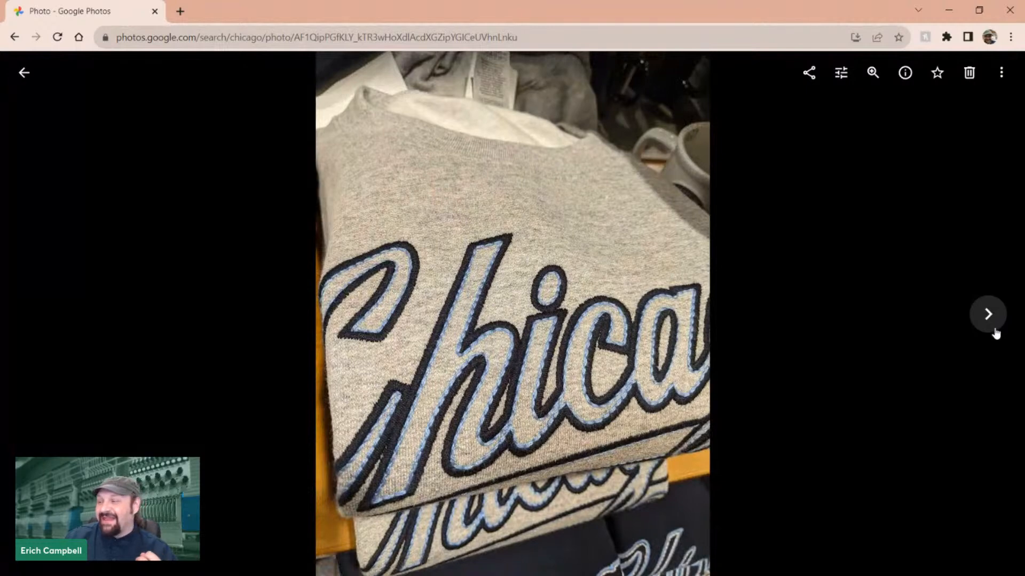
left_click(553, 380)
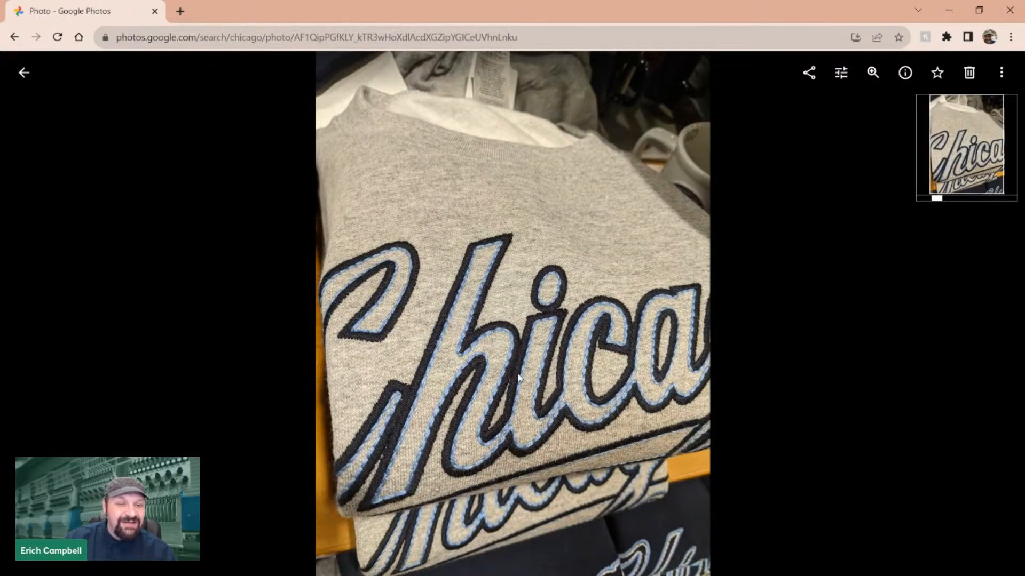
scroll(533, 384, "up", 5)
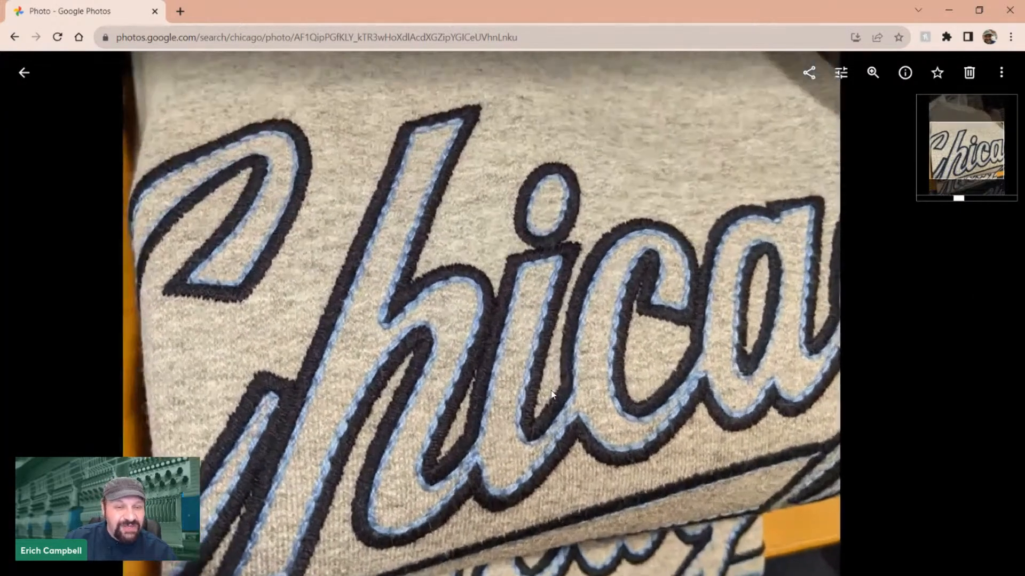
scroll(551, 394, "up", 5)
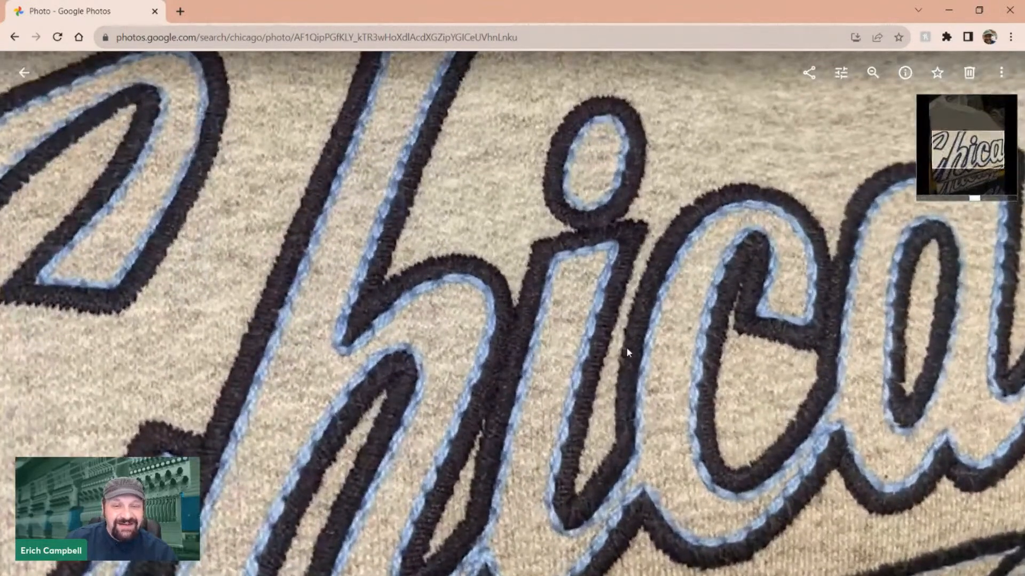
scroll(627, 352, "down", 3)
scroll(667, 368, "up", 5)
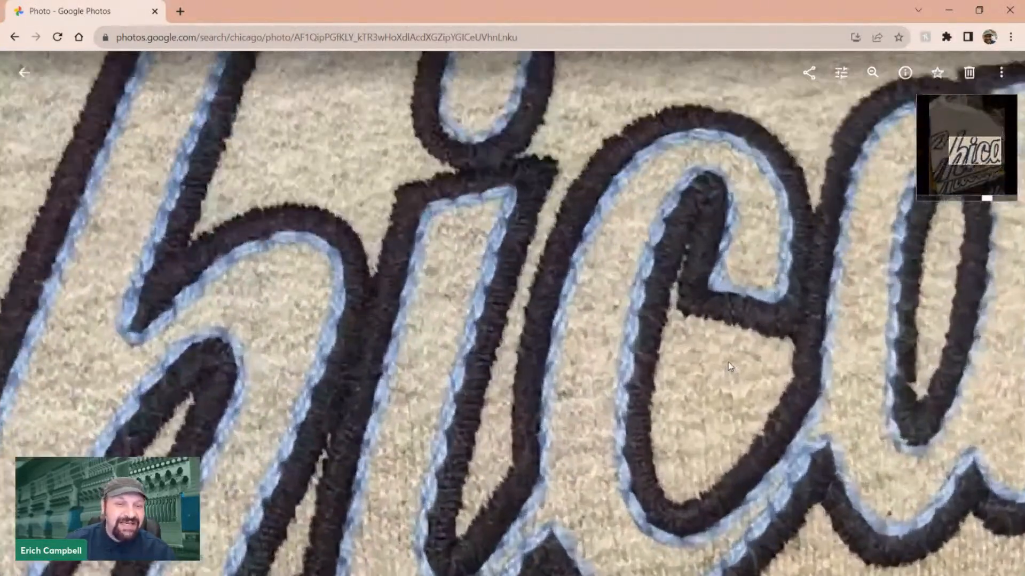
scroll(639, 357, "down", 2)
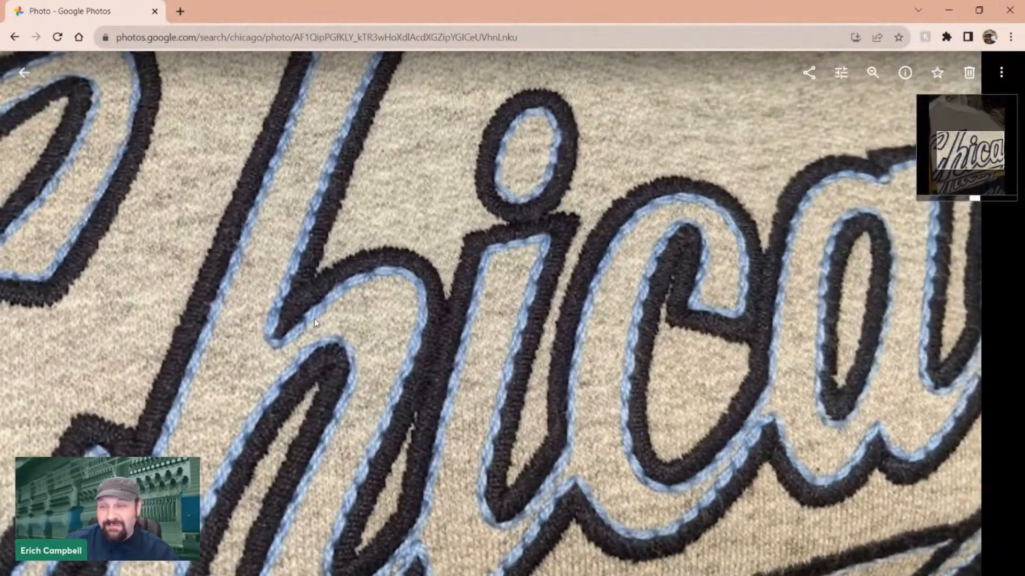
scroll(447, 328, "down", 3)
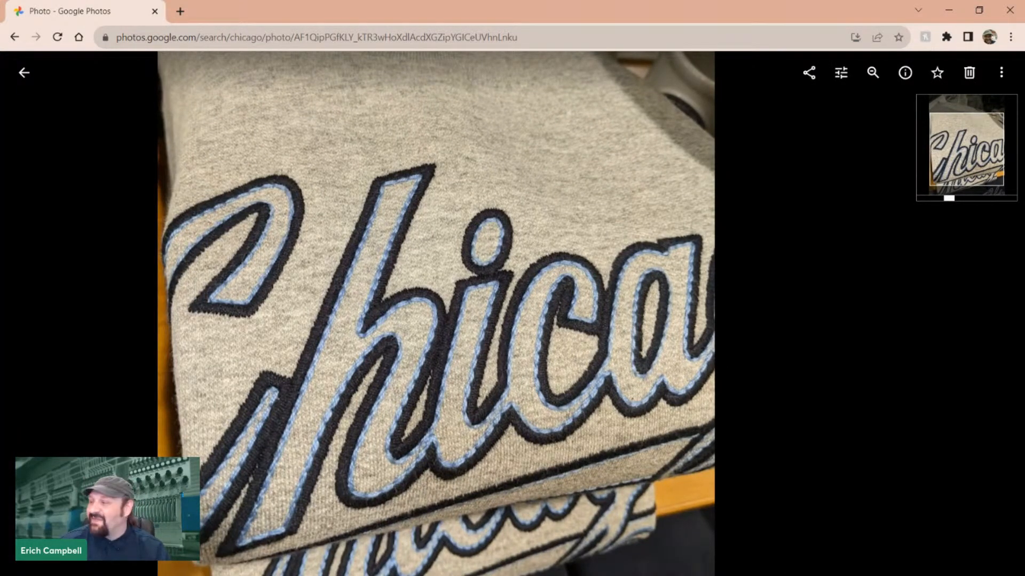
mouse_move(970, 215)
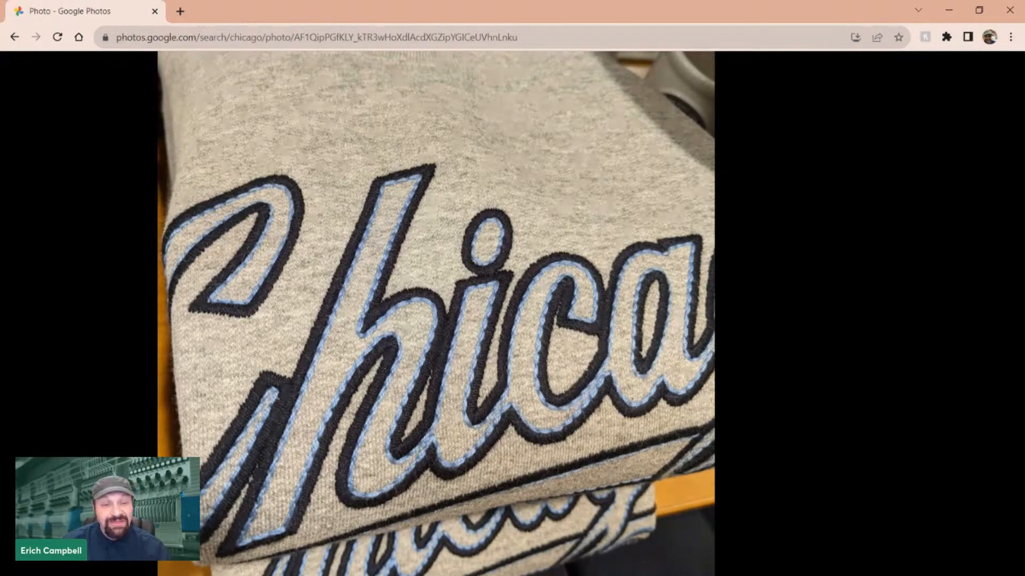
Return to the chicago search results, open the close-up of the black garment, and examine its blue satin border and yellow inner line
left_click(25, 75)
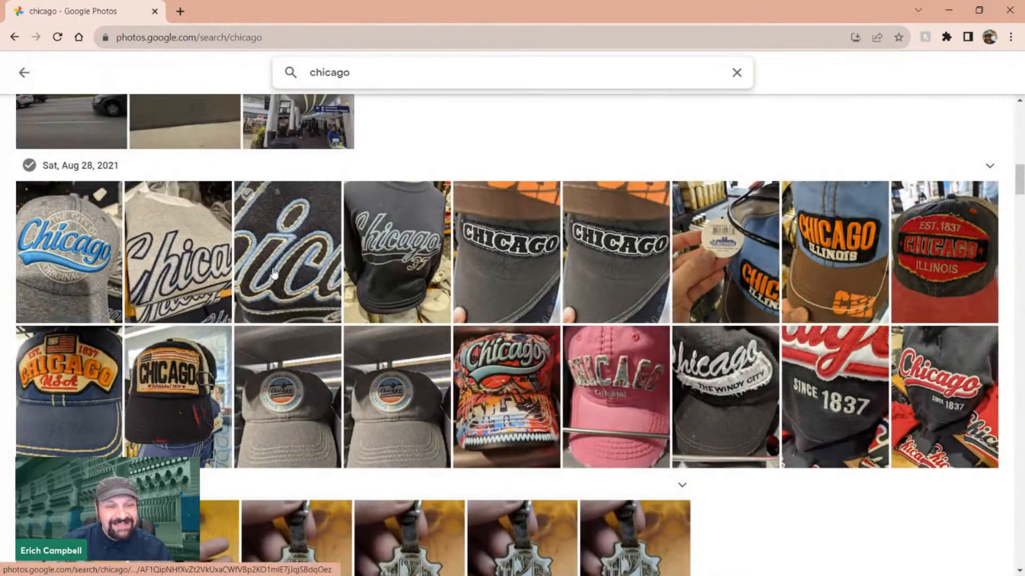
left_click(274, 272)
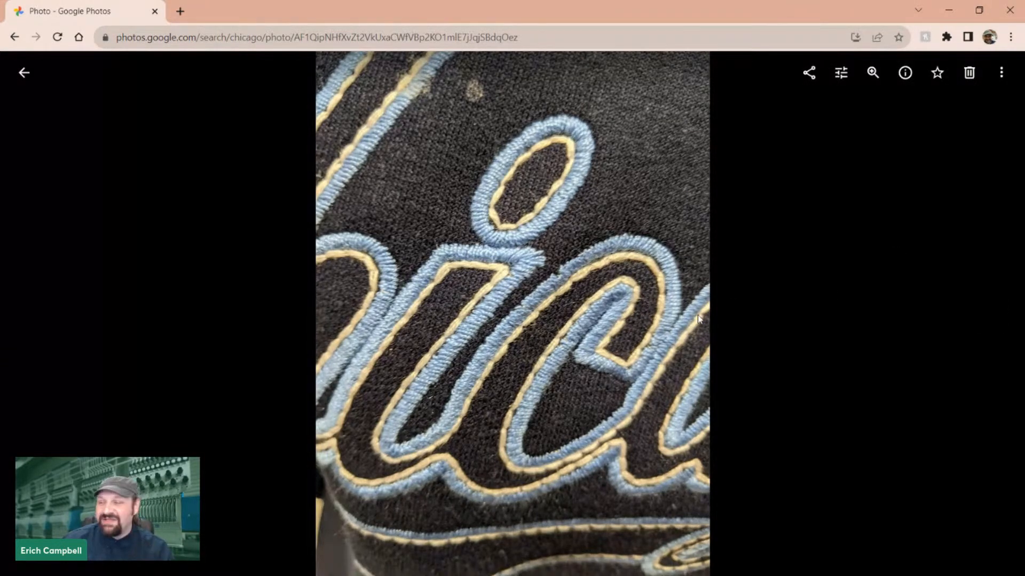
scroll(673, 312, "up", 2)
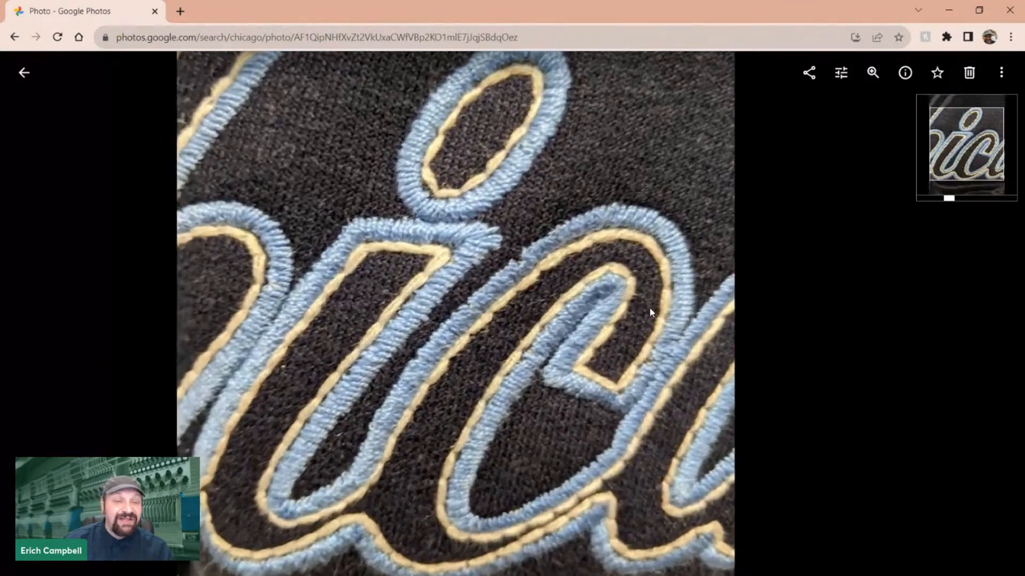
scroll(649, 311, "up", 1)
scroll(636, 322, "down", 1)
left_click_drag(624, 338, 686, 295)
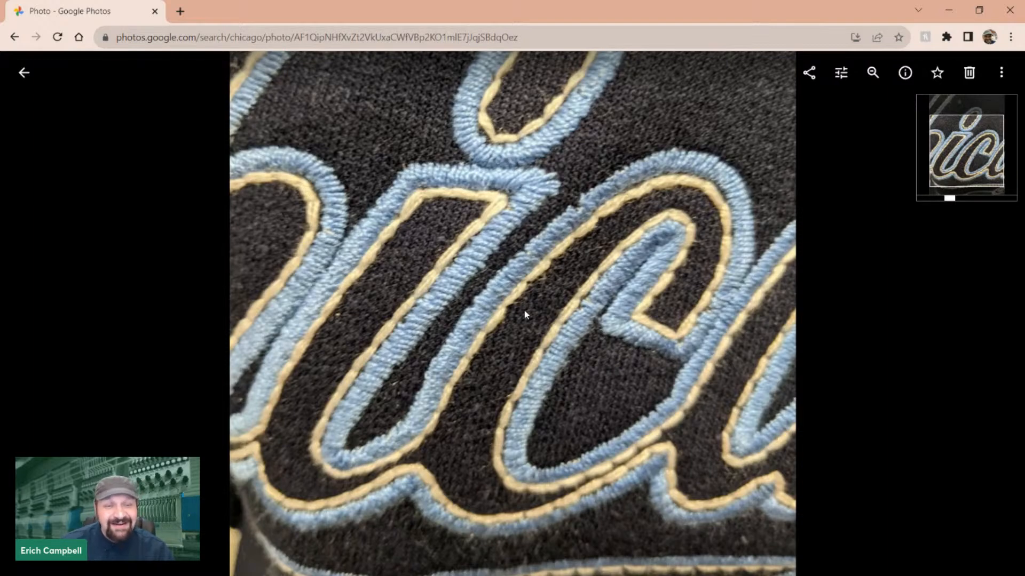
scroll(645, 346, "down", 3)
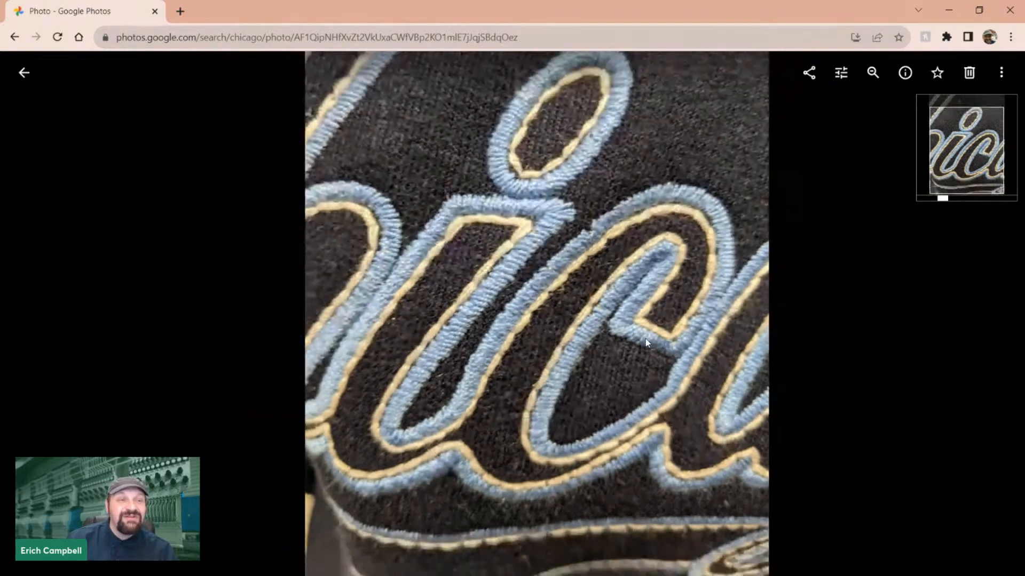
Go to the next photo, the black Chicago 37 sweatshirt, and examine the number's border and the script's tail up close
left_click(998, 316)
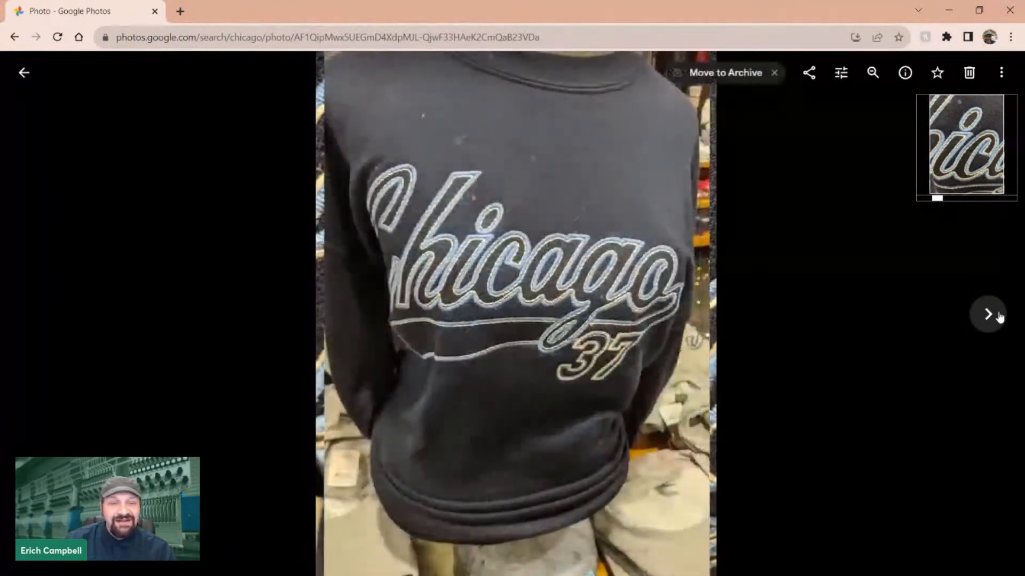
scroll(564, 379, "up", 5)
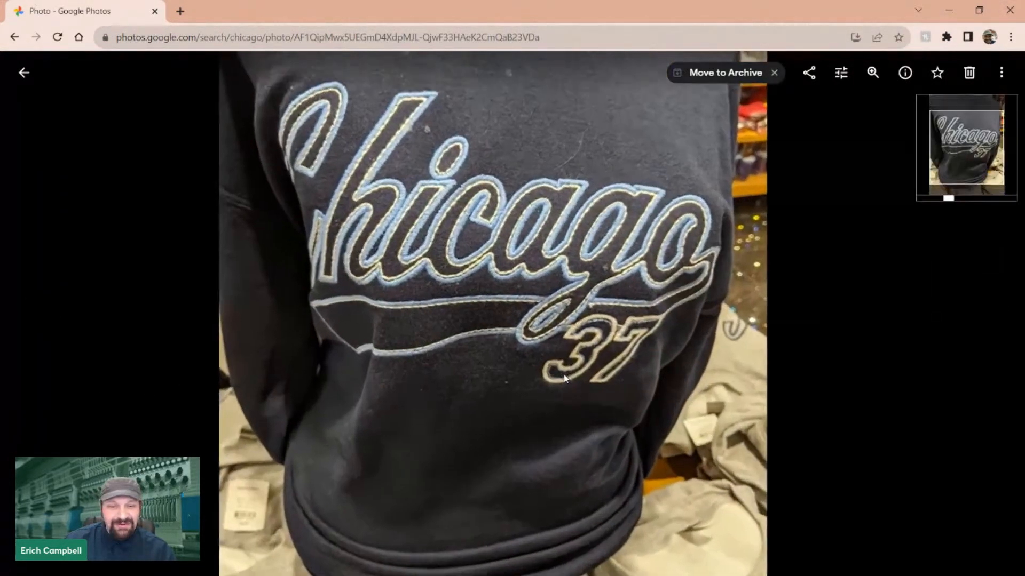
scroll(576, 374, "up", 5)
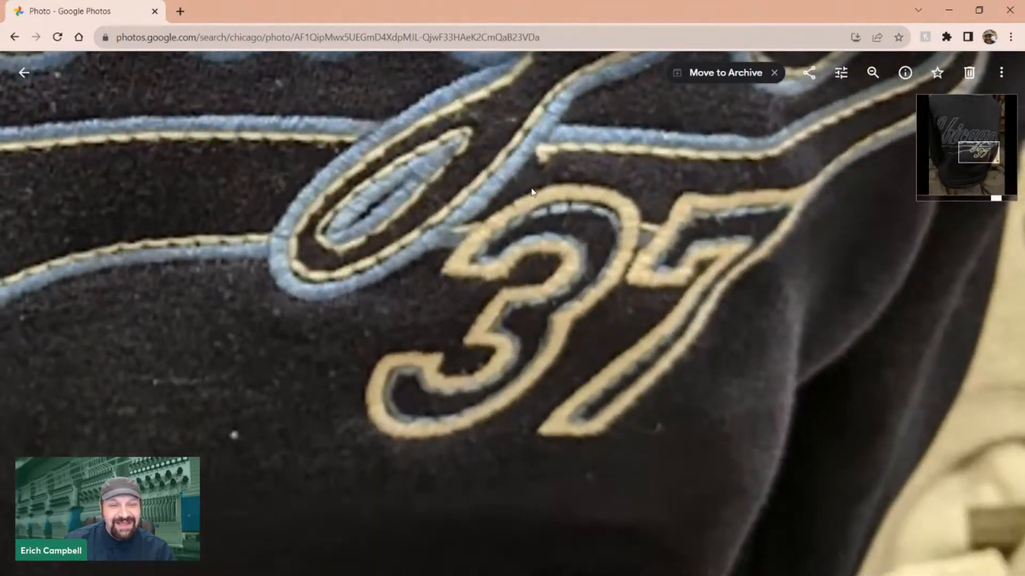
left_click_drag(438, 200, 508, 274)
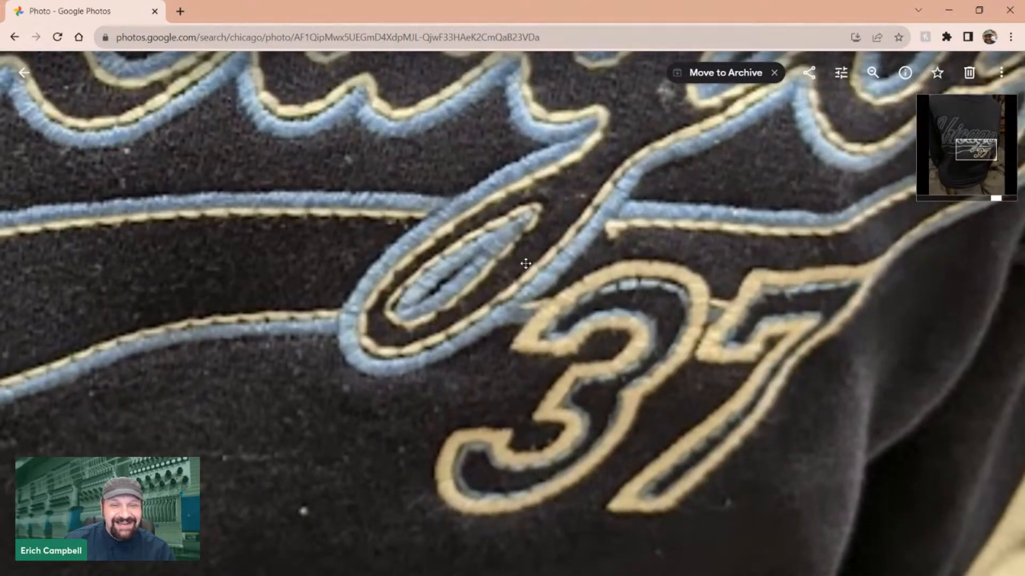
scroll(540, 356, "down", 8)
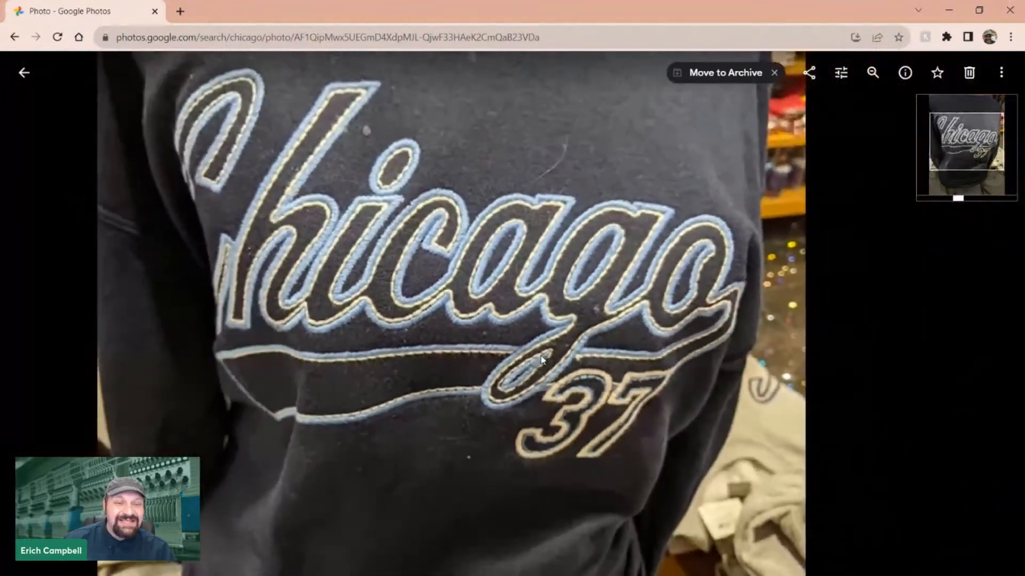
scroll(540, 355, "down", 4)
scroll(581, 371, "up", 4)
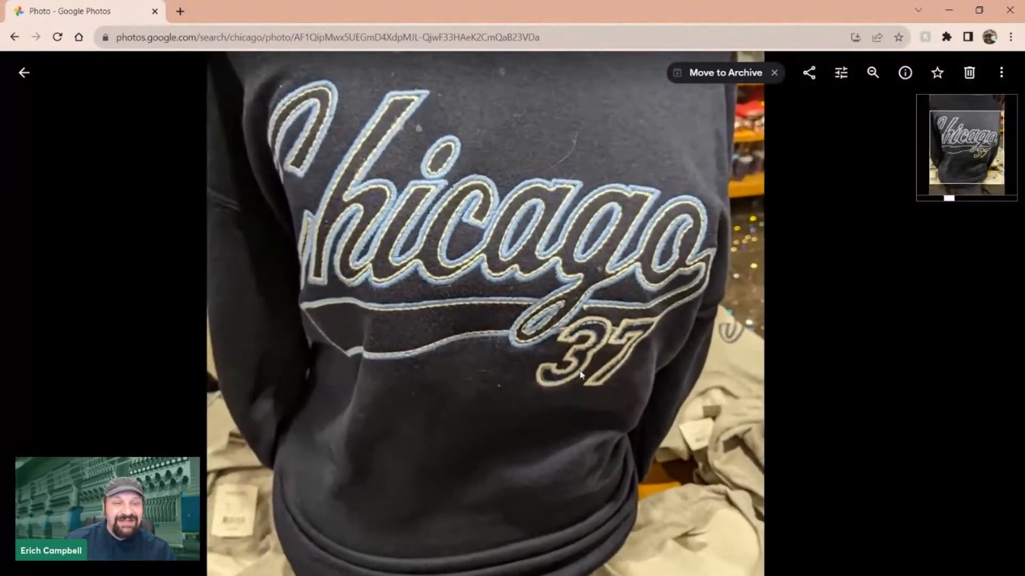
Return to the chicago search results, open the grey cap photo, and examine the light border stitching on its frayed CHICAGO patch
left_click(24, 73)
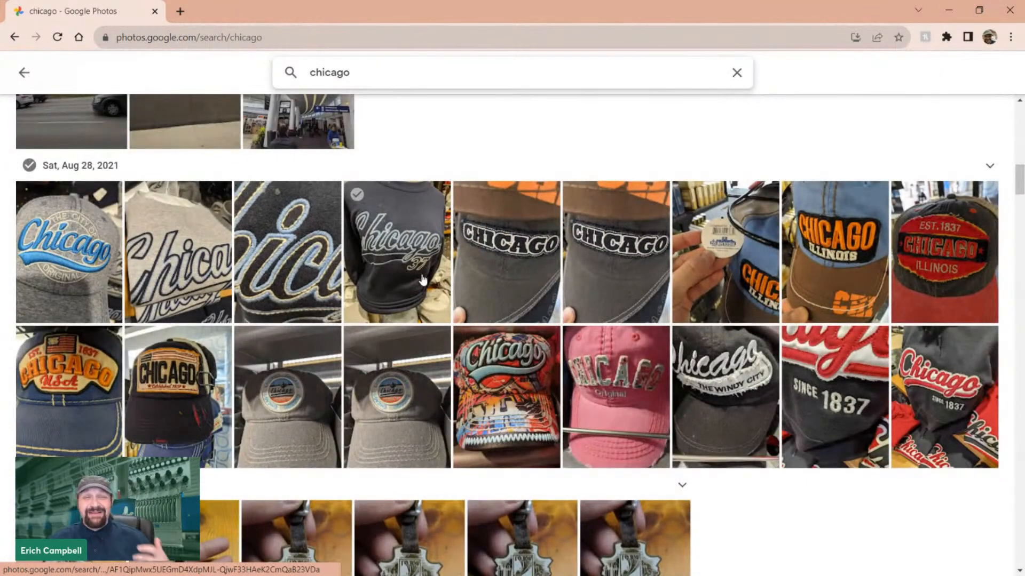
left_click(514, 289)
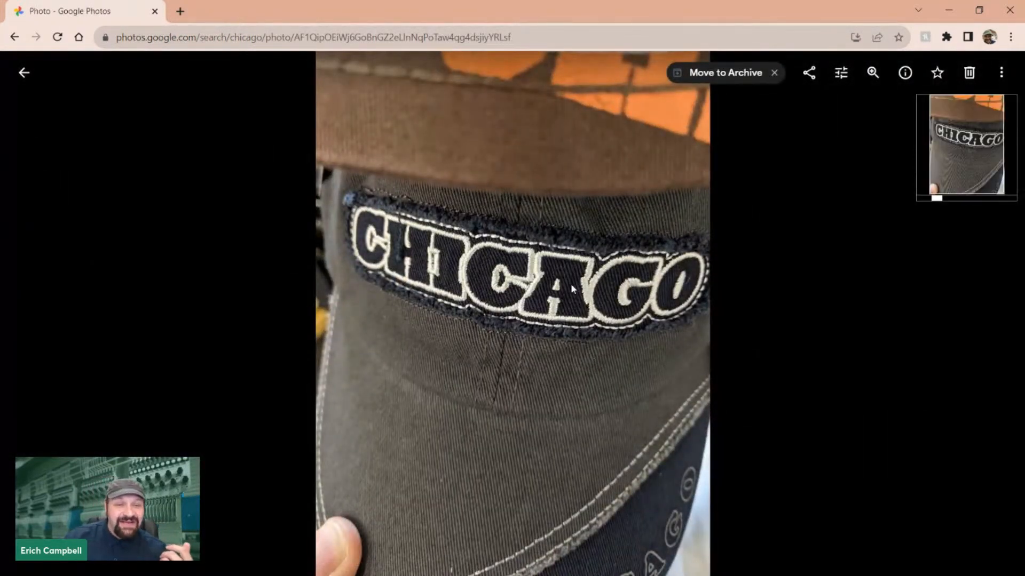
scroll(571, 284, "up", 3)
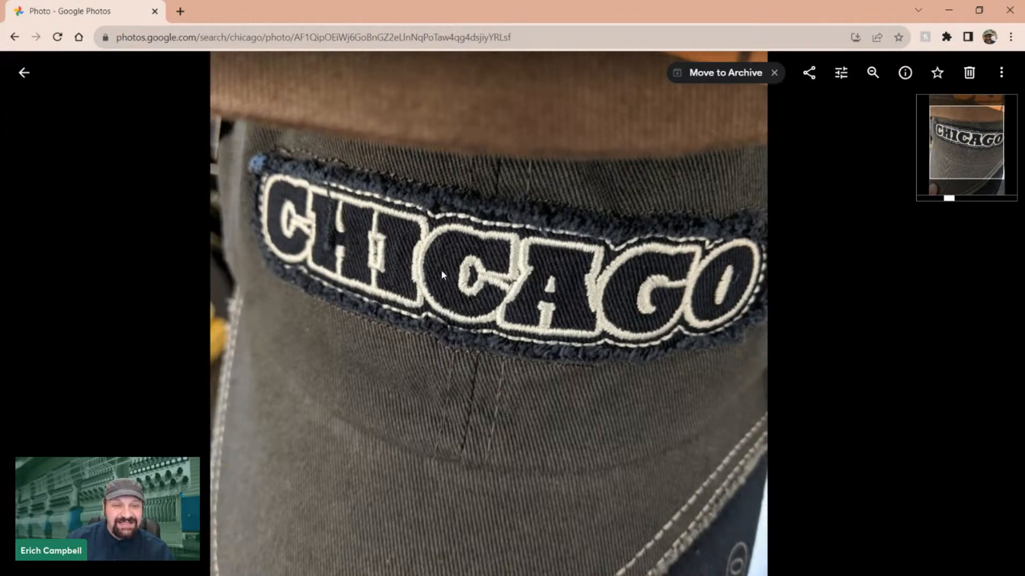
scroll(441, 270, "up", 2)
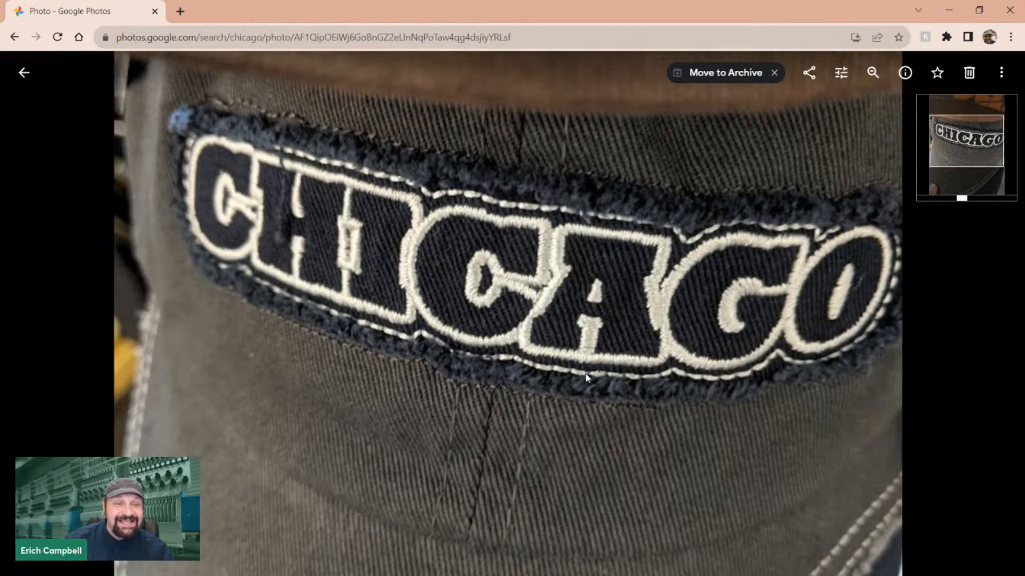
scroll(586, 374, "down", 3)
scroll(436, 277, "up", 3)
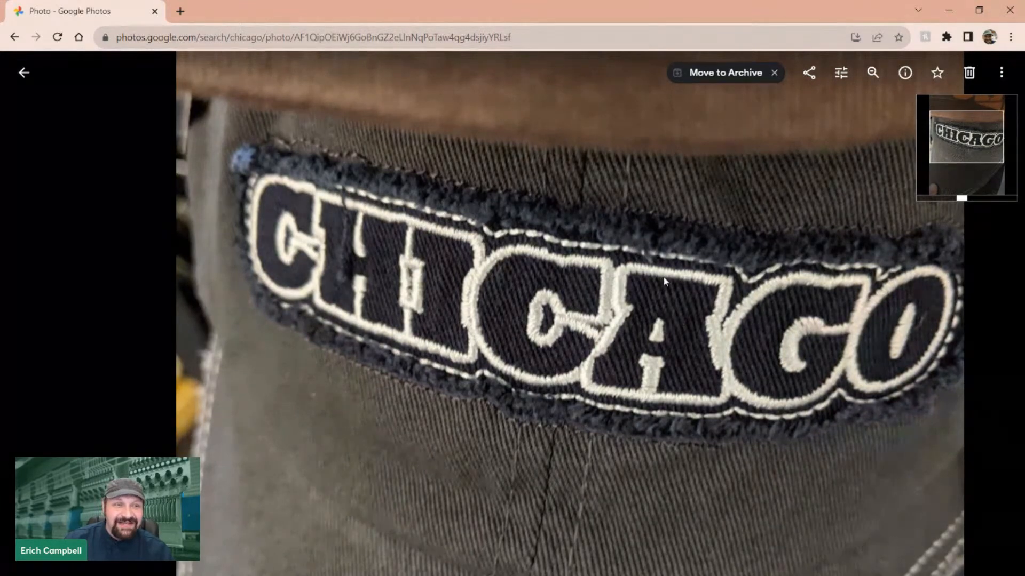
scroll(664, 281, "down", 2)
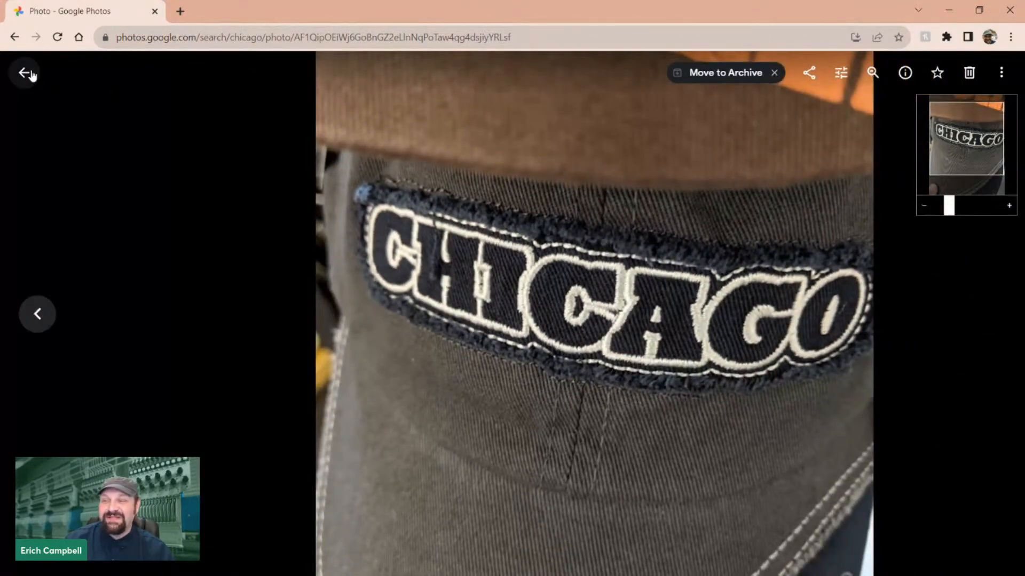
View the photo of the blue and brown CHICAGO ILLINOIS cap, followed by that of the blue CHICAGO USA cap
left_click(25, 73)
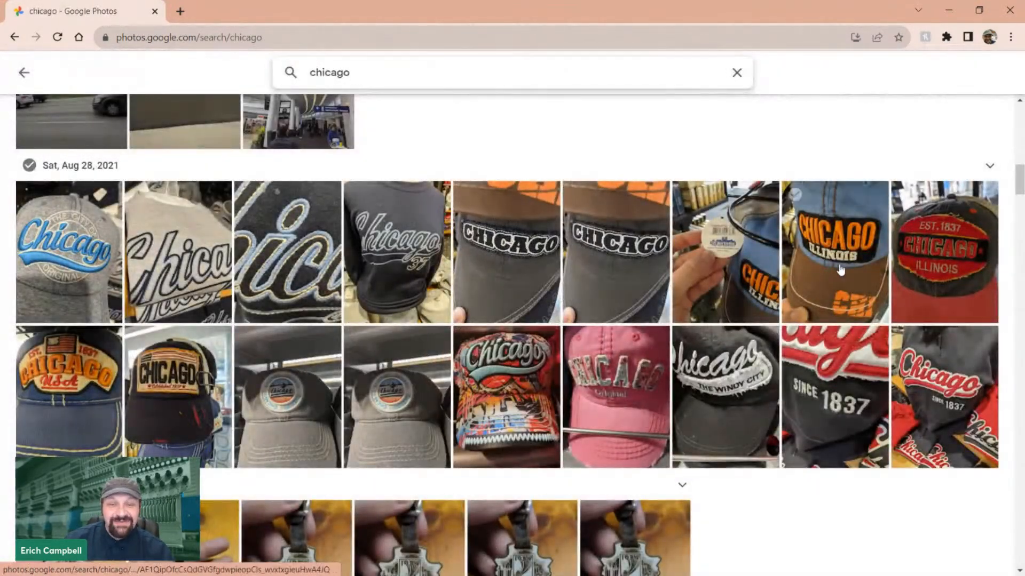
left_click(840, 270)
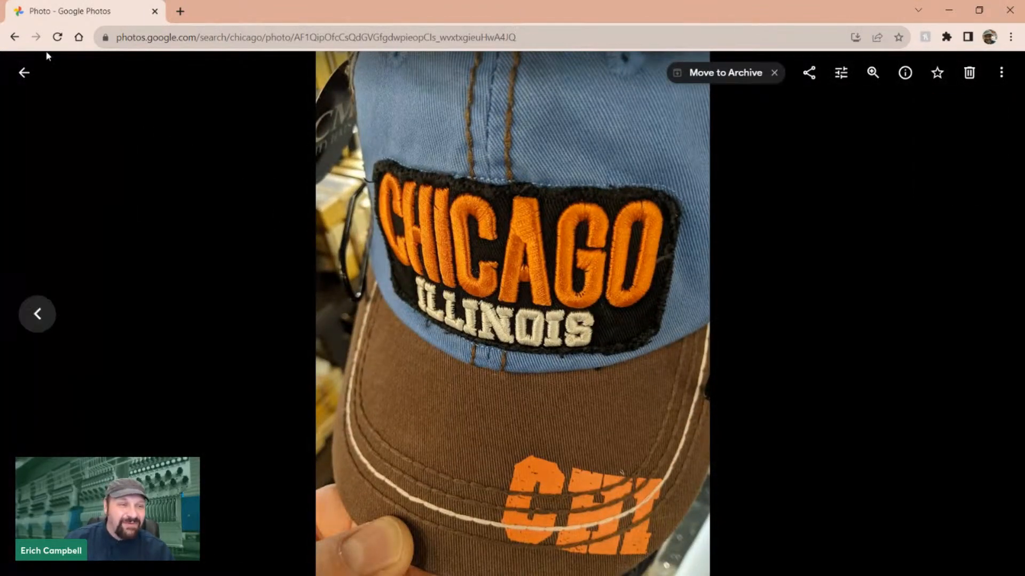
left_click(24, 73)
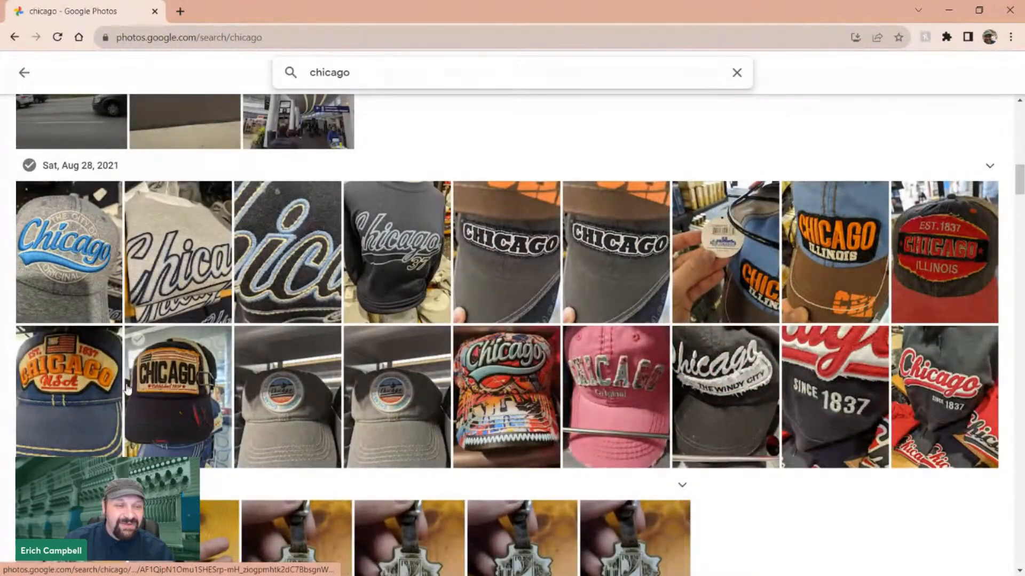
left_click(120, 390)
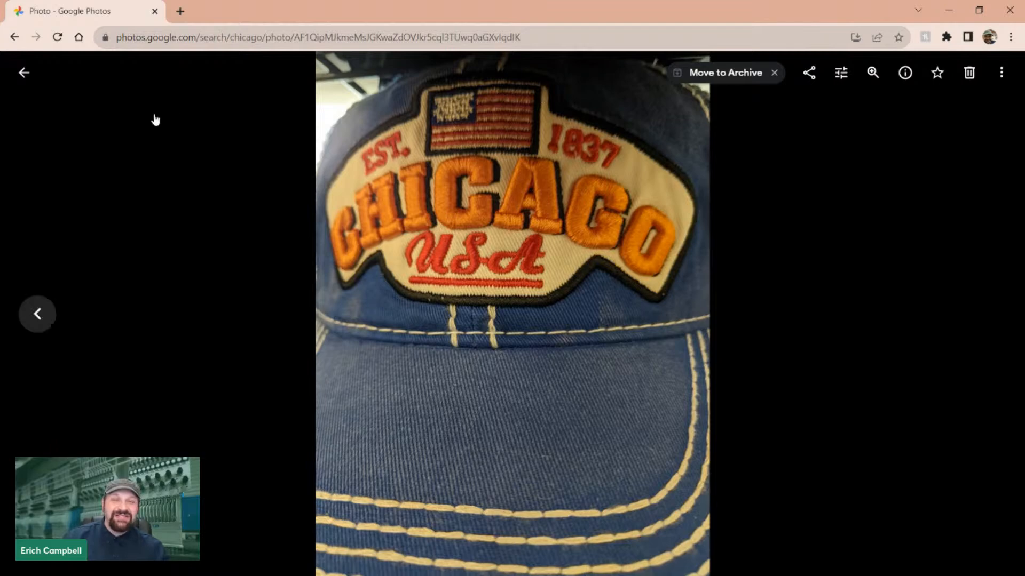
Return to the search results, open the black hoodie photo with red Chicago script, and examine its layered appliqué stitching and frayed edges
left_click(24, 72)
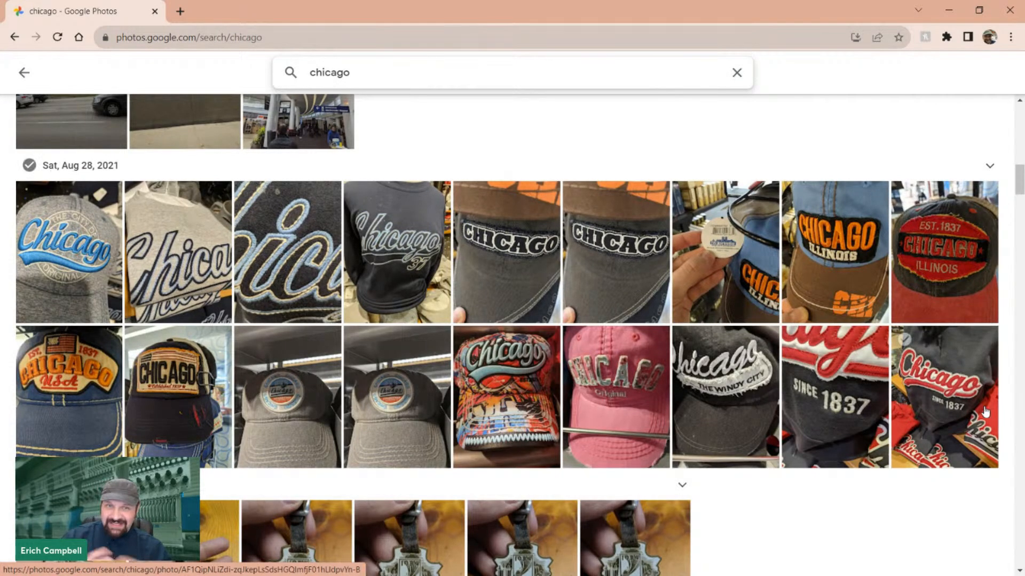
left_click(951, 390)
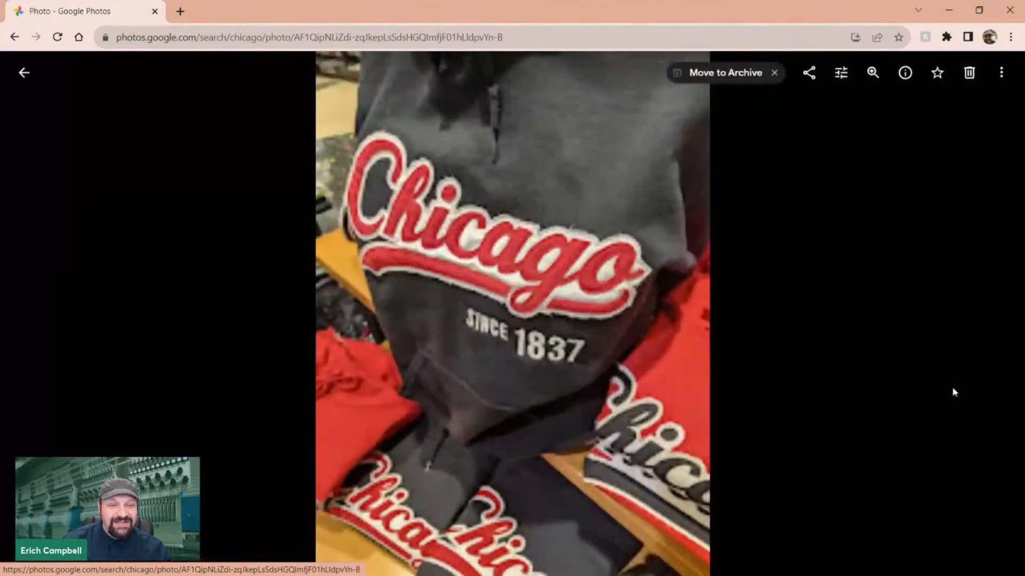
scroll(521, 290, "up", 5)
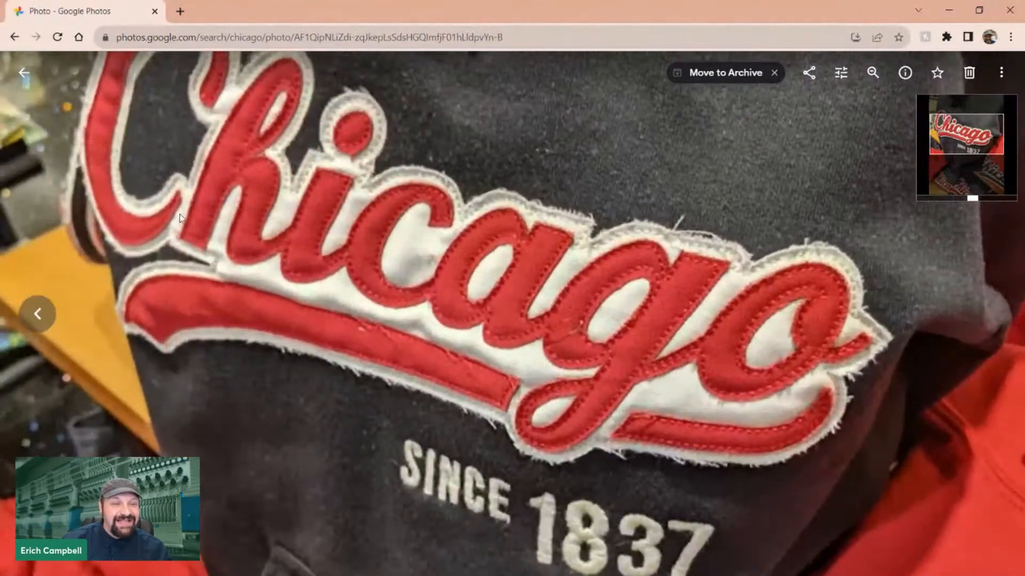
left_click_drag(606, 271, 591, 309)
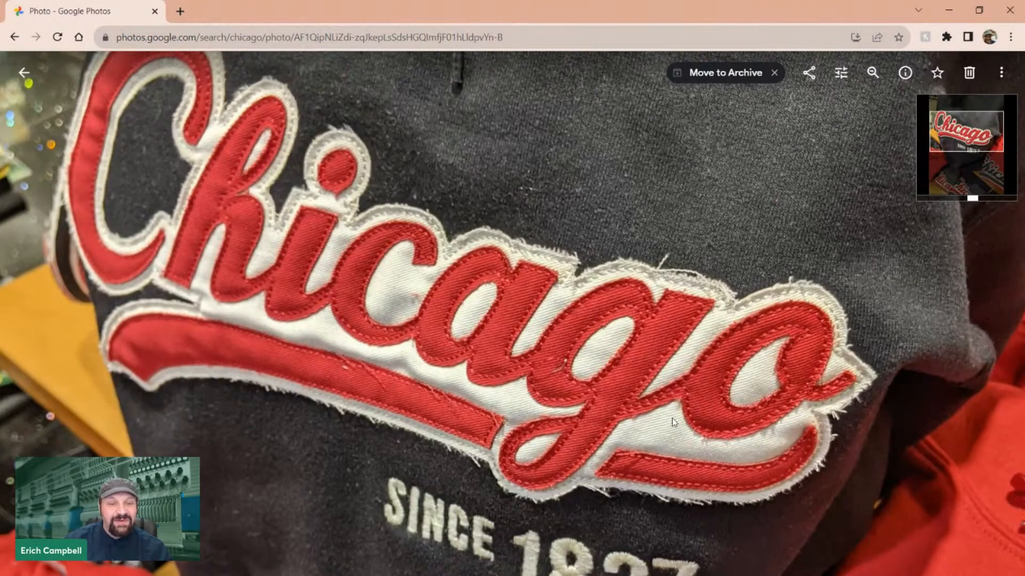
scroll(477, 369, "up", 4)
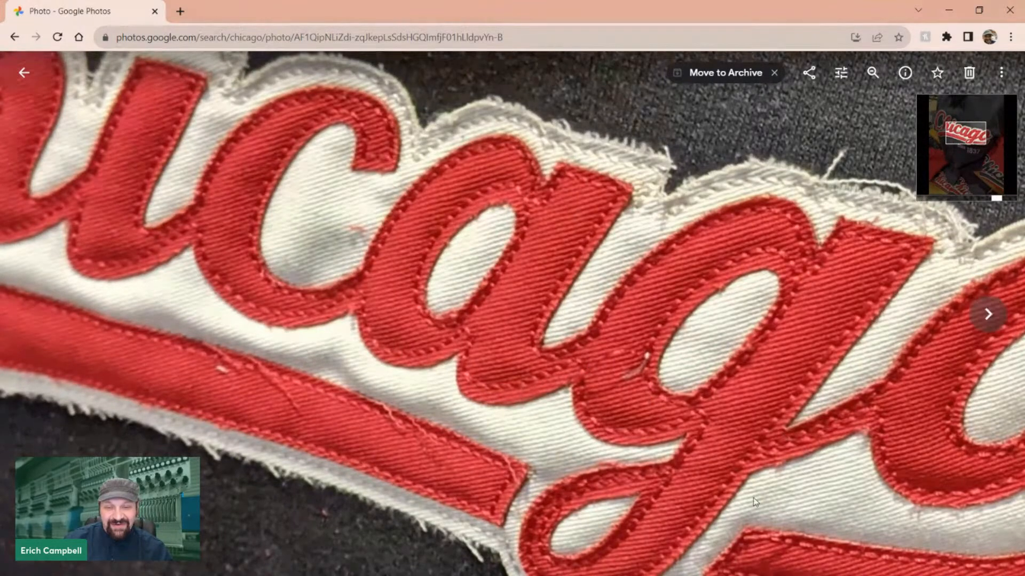
scroll(580, 342, "down", 4)
scroll(578, 339, "down", 3)
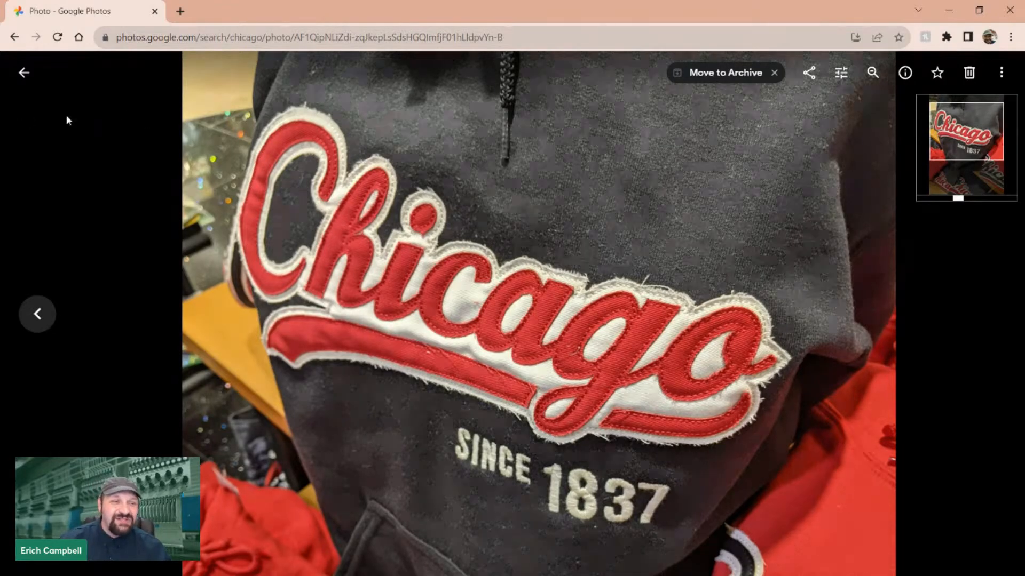
Browse the search results to the Fri, Apr 14 photos, open the denim CHICAGO 1837 Illinois cap, and examine its patch up close
left_click(24, 73)
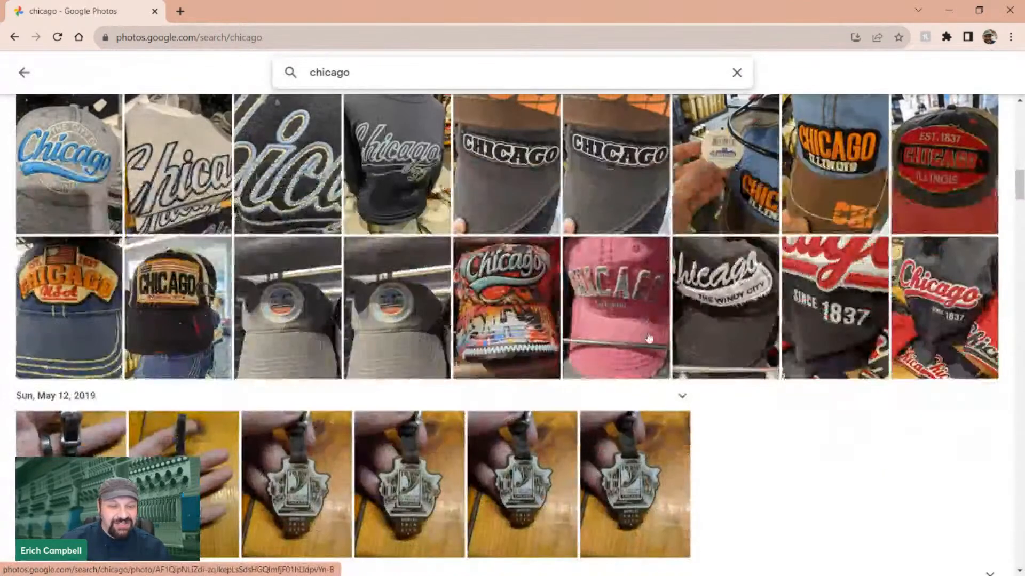
scroll(649, 339, "down", 6)
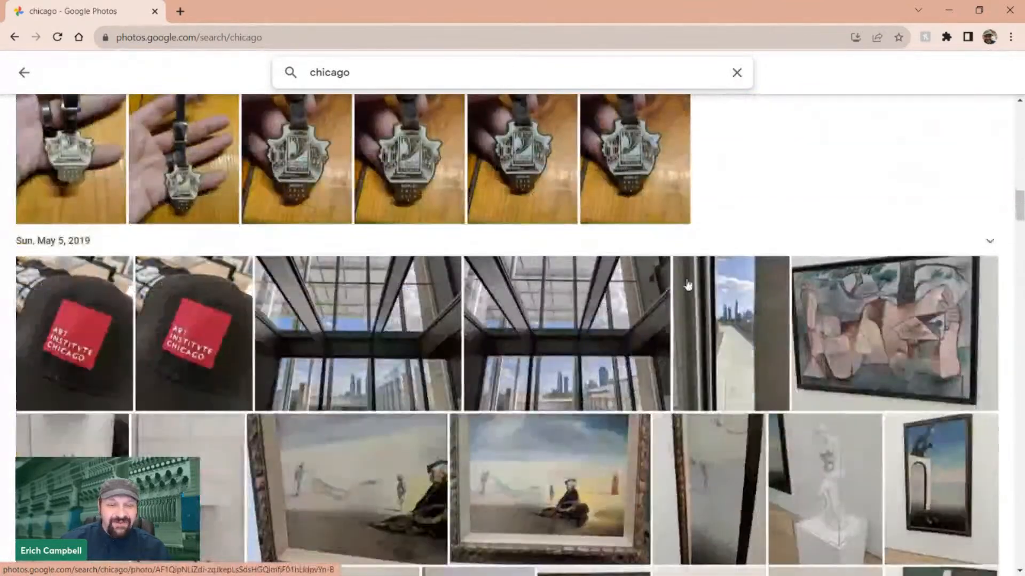
scroll(687, 286, "up", 10)
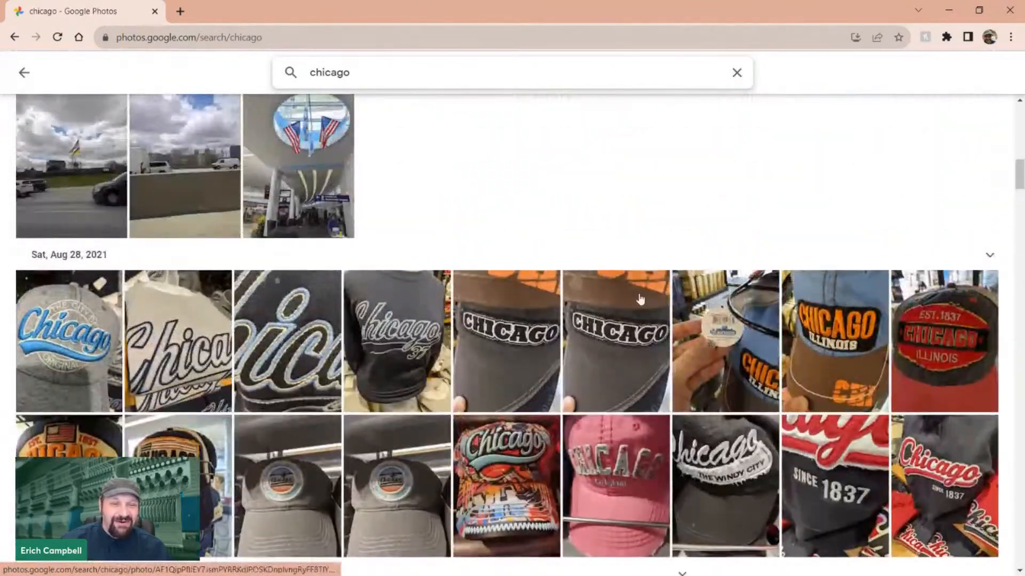
scroll(641, 299, "up", 10)
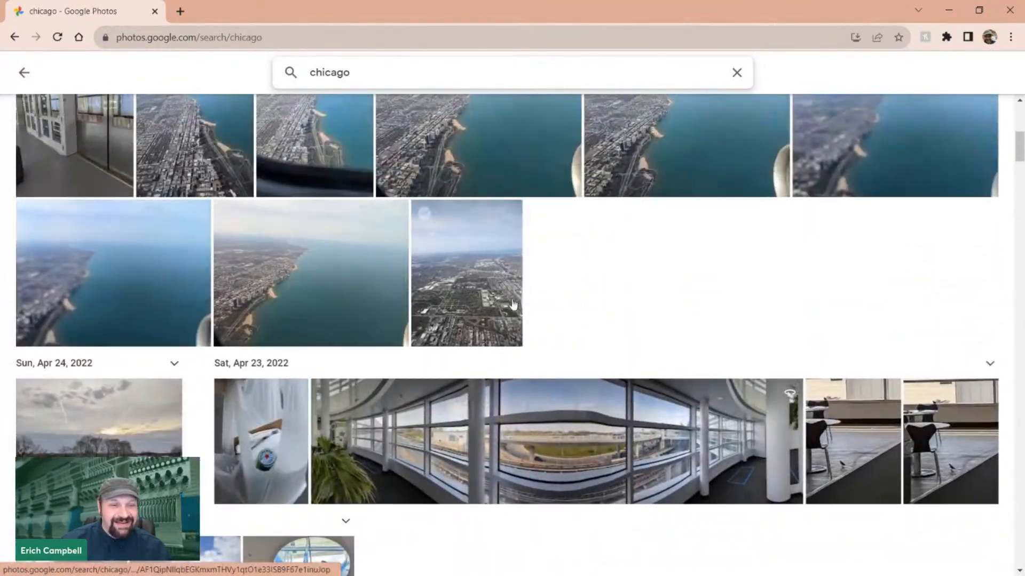
scroll(512, 305, "up", 7)
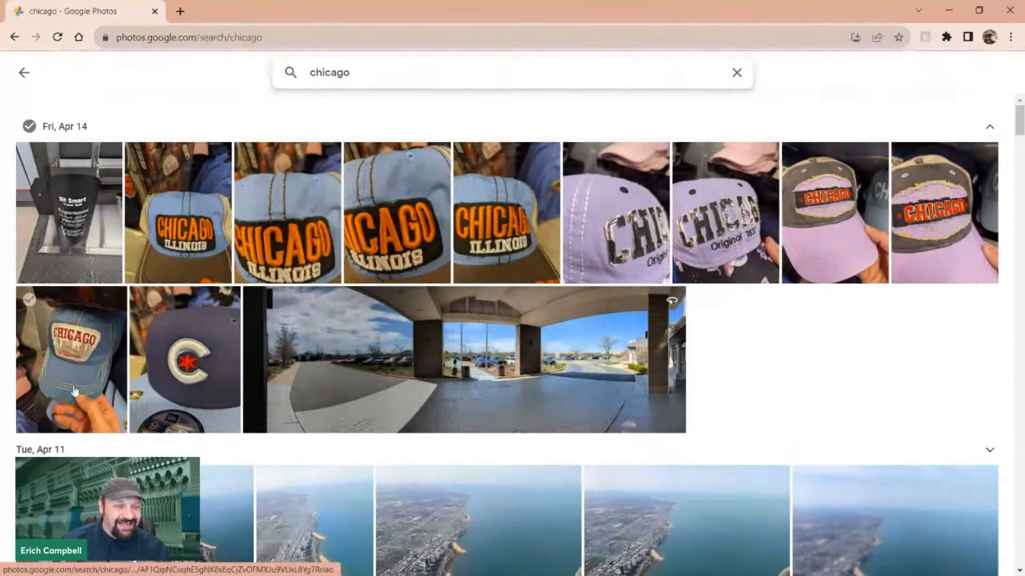
left_click(75, 391)
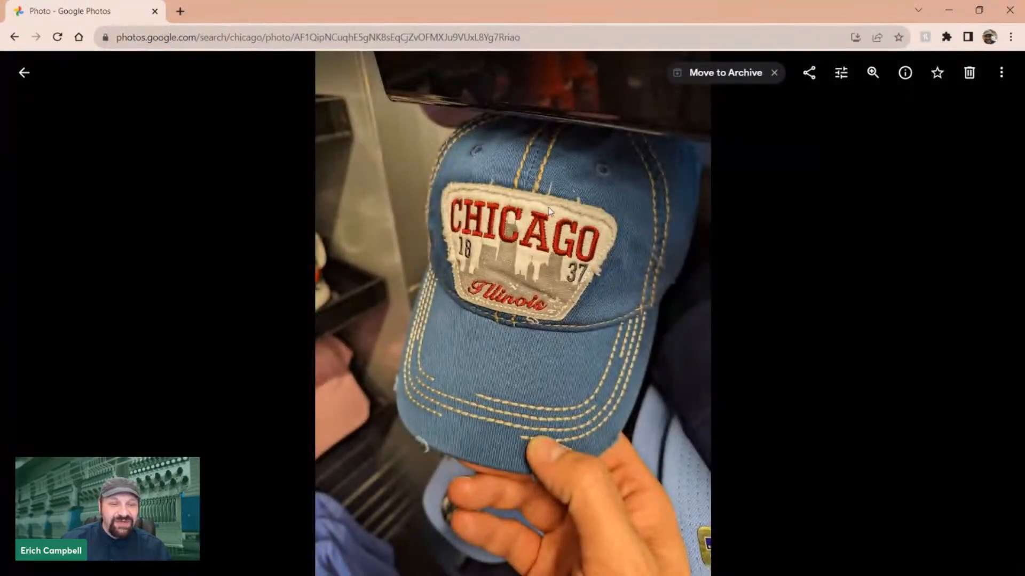
scroll(545, 297, "up", 5)
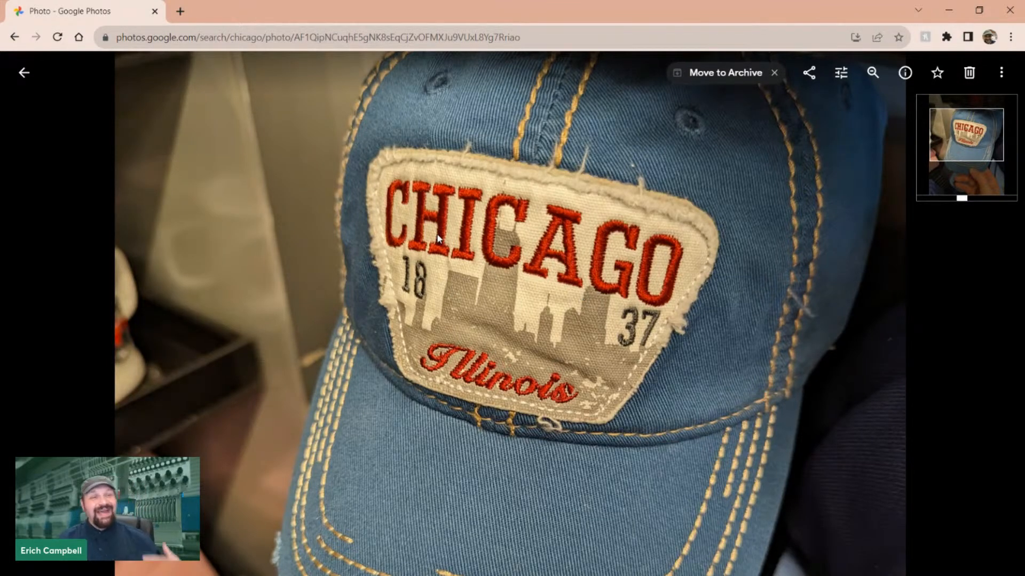
Return to the Sat, Aug 28, 2021 search results and open the close-up of the black garment with blue-bordered lettering
left_click(24, 72)
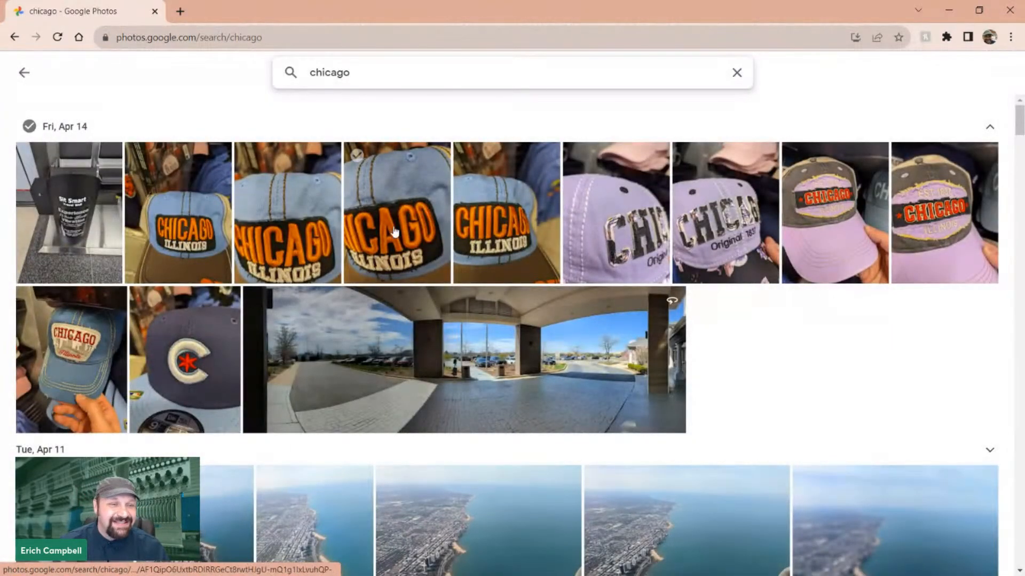
scroll(317, 327, "down", 15)
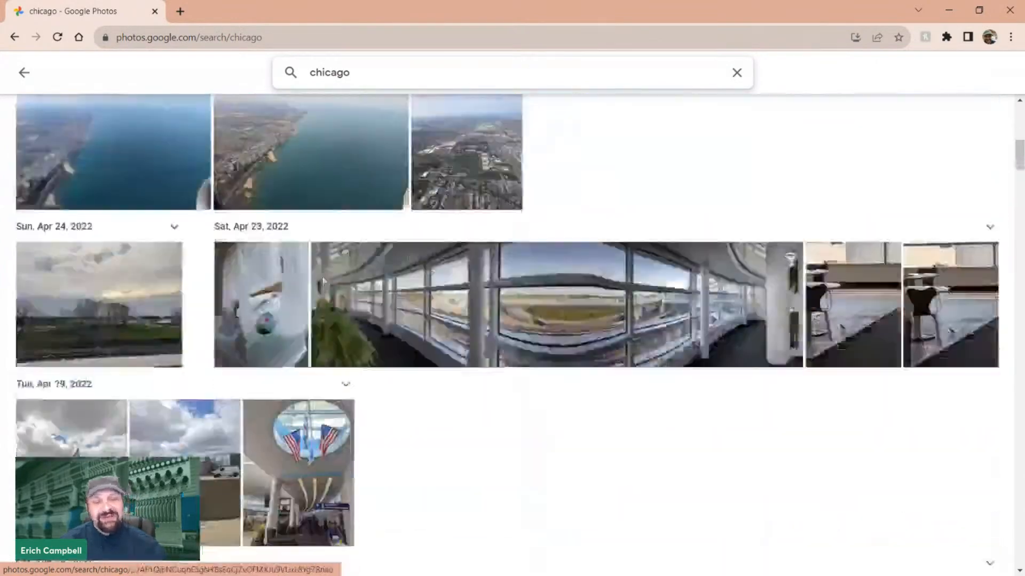
scroll(320, 278, "down", 5)
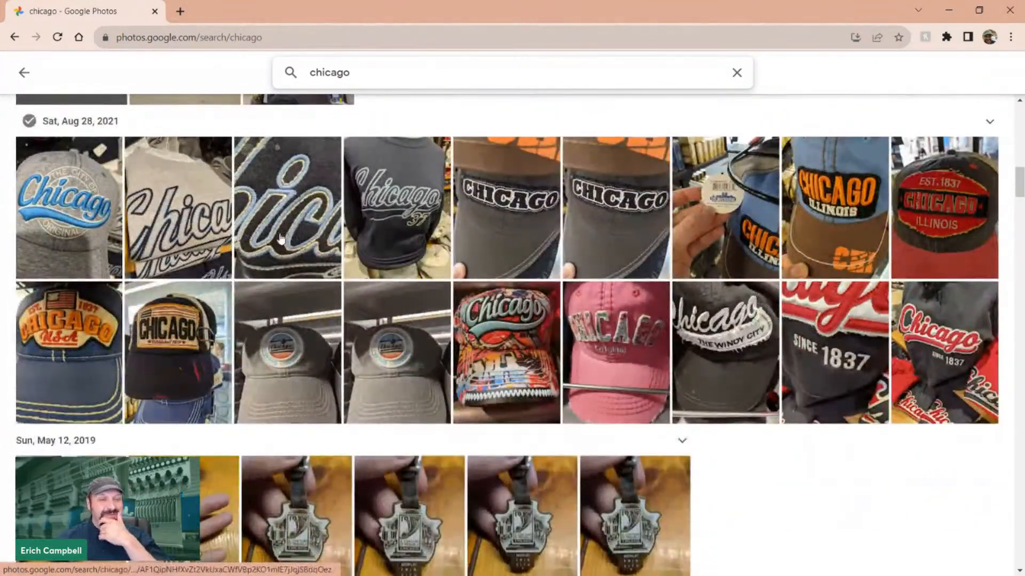
left_click(289, 231)
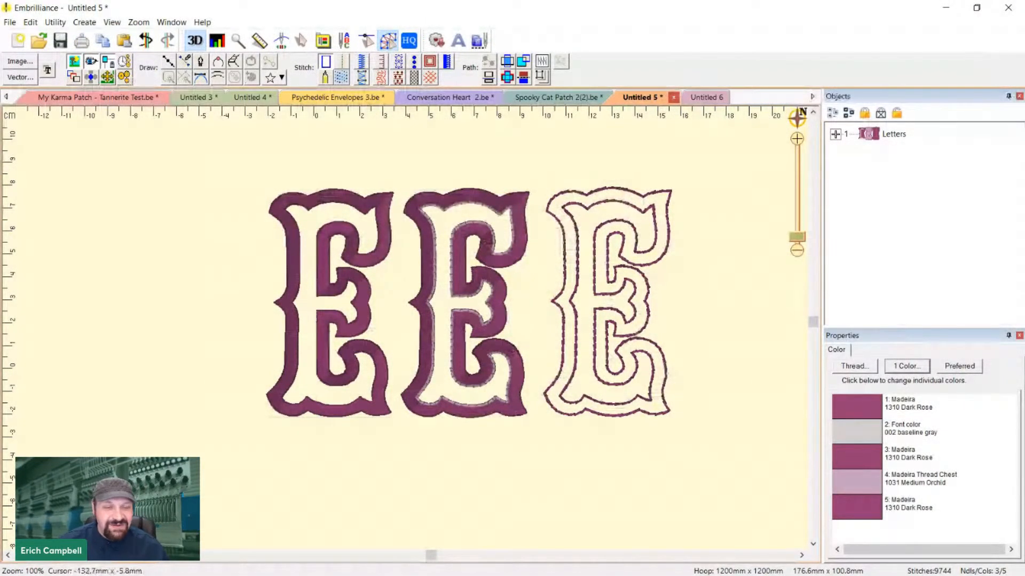
In the Untitled 5 design in Embrilliance, examine the satin borders and inner outline of the first two E letters up close
scroll(181, 297, "up", 2)
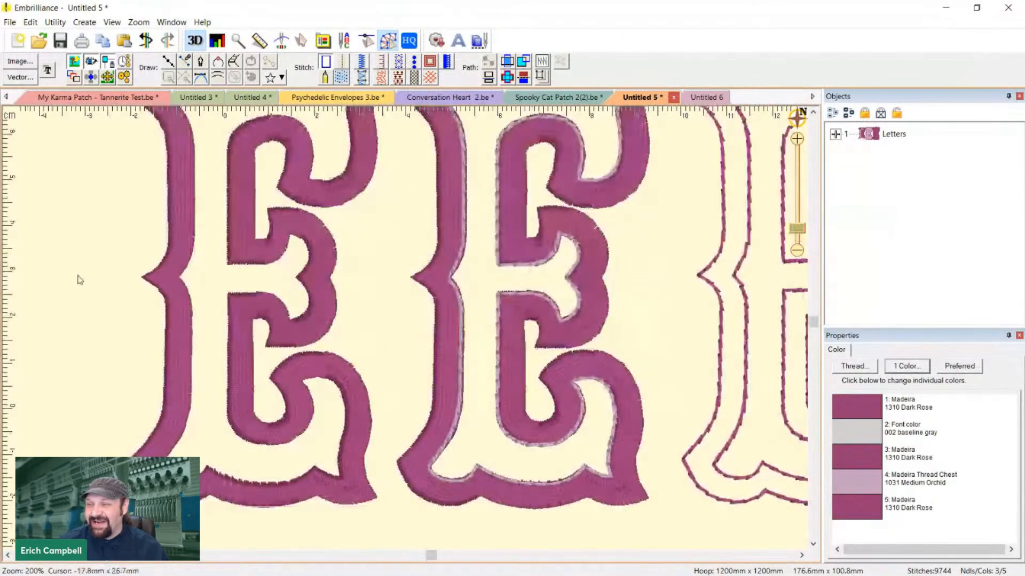
left_click_drag(75, 279, 78, 318)
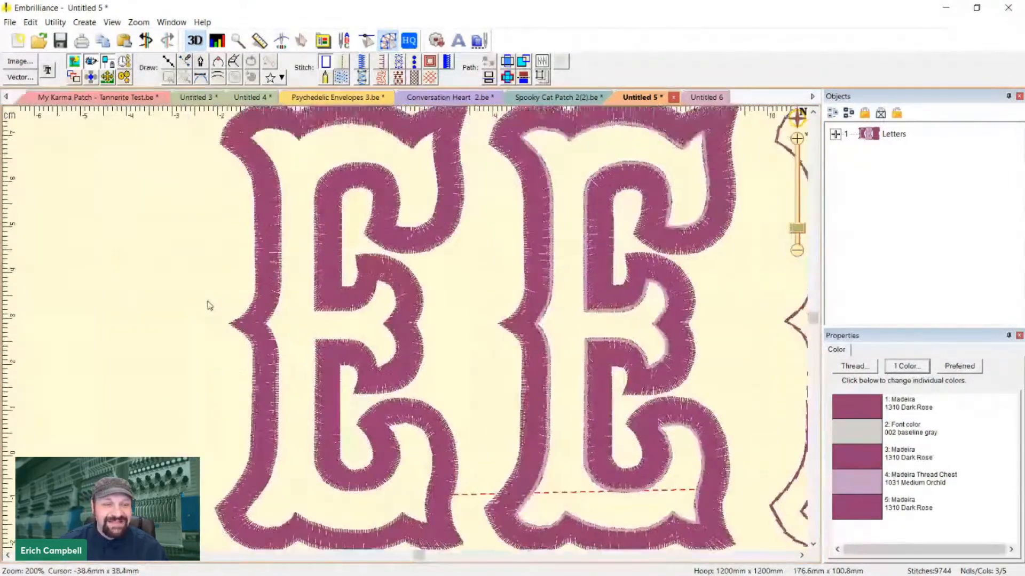
Add a new ABC lettering object in the Circus font and place it beside the first E
scroll(397, 303, "down", 2)
double_click(392, 320)
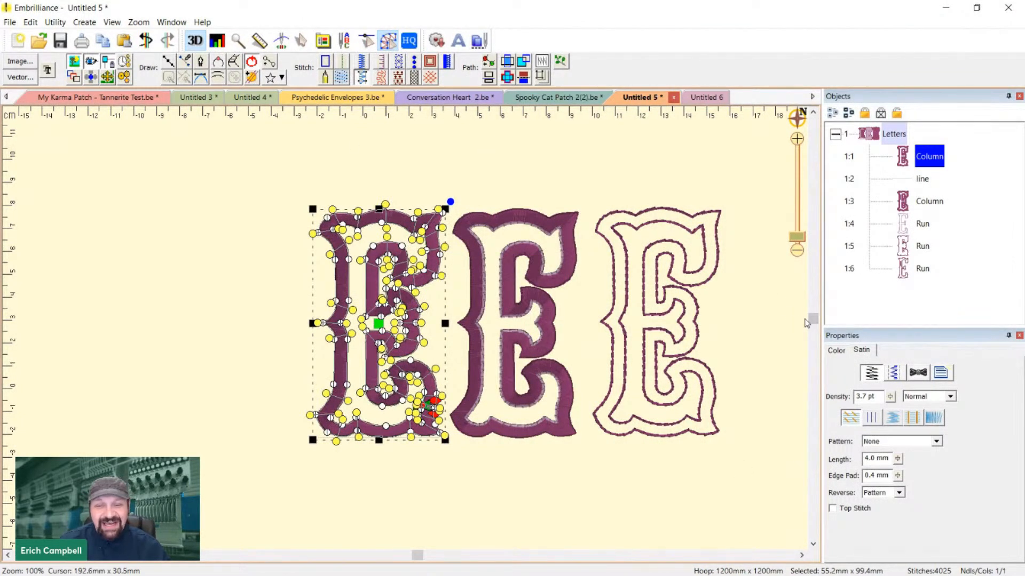
left_click(383, 185)
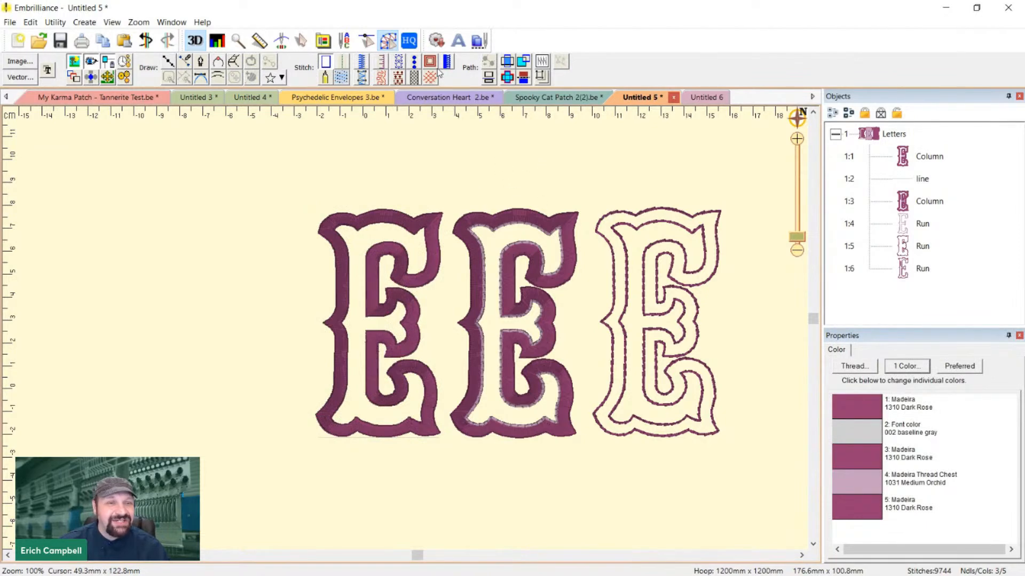
left_click(660, 278)
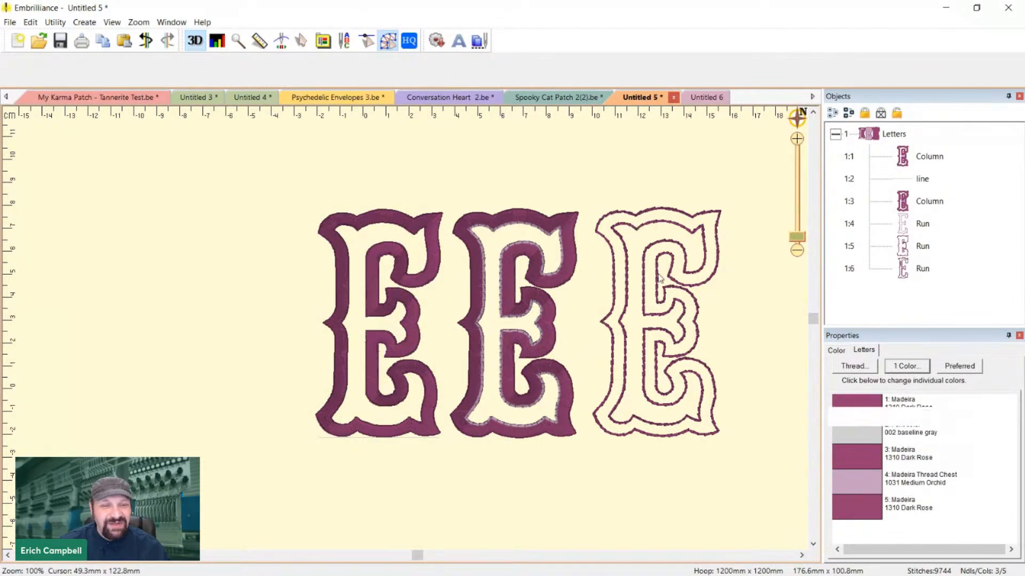
key("ctrl+l")
left_click_drag(315, 395, 153, 334)
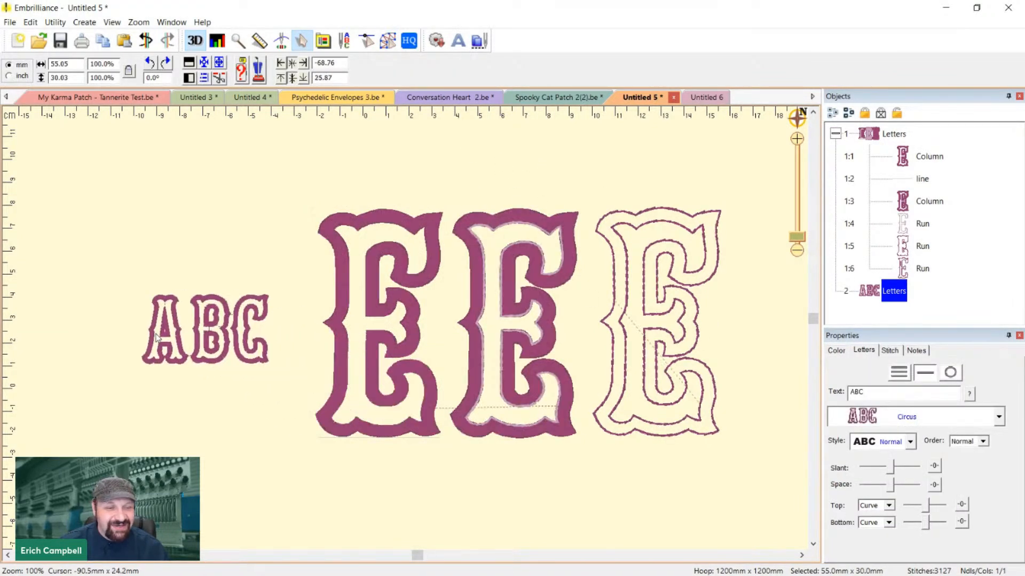
Change the new lettering's text to E and scale it up to about 54 × 98 mm
left_click(534, 470)
left_click(263, 364)
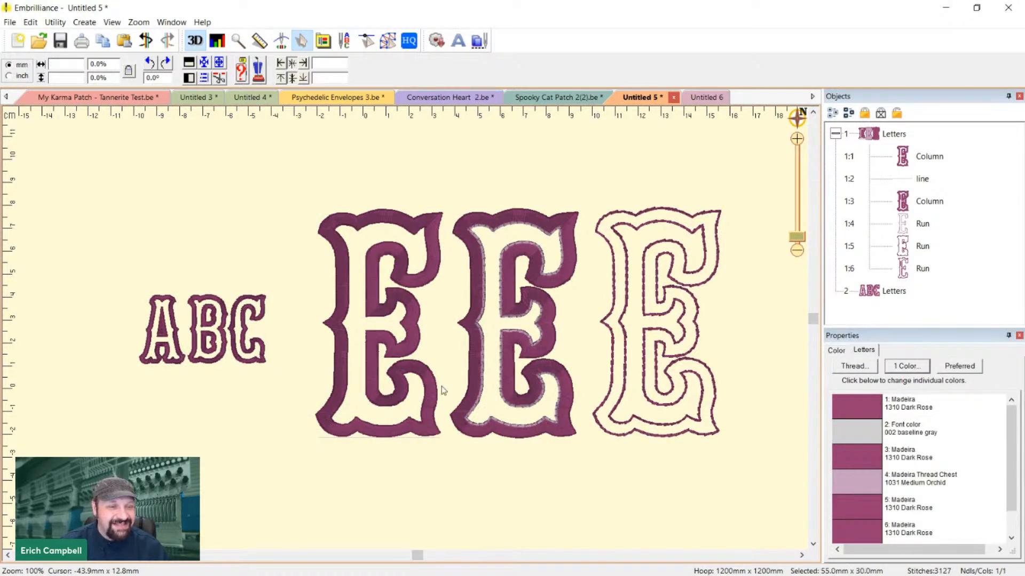
left_click(248, 366)
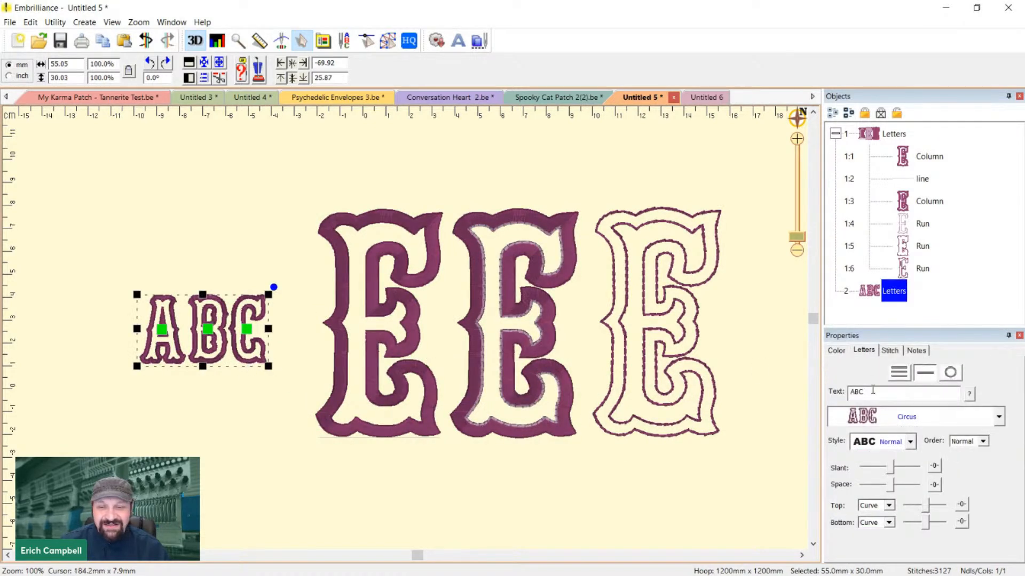
left_click_drag(879, 394, 822, 395)
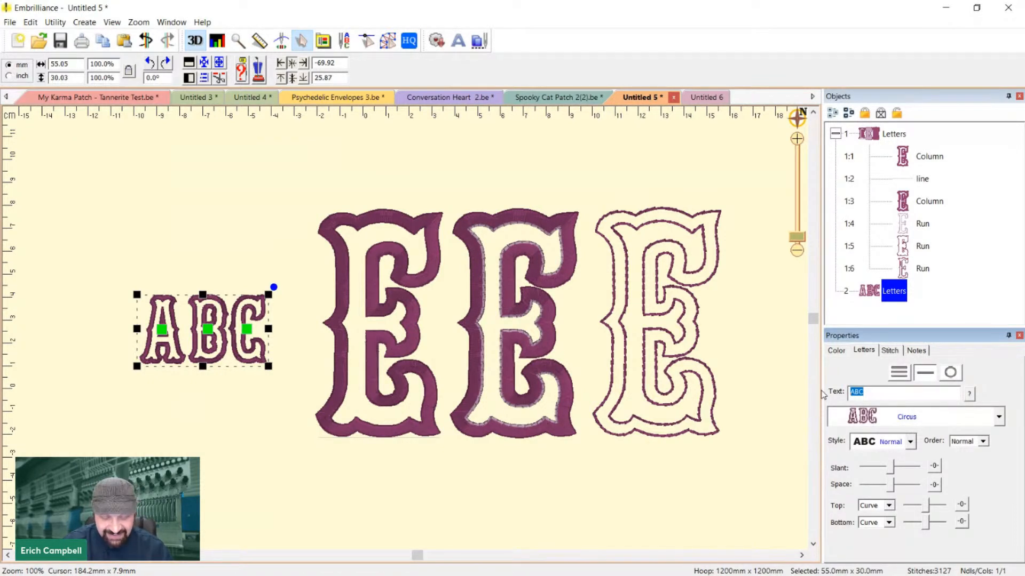
type("E")
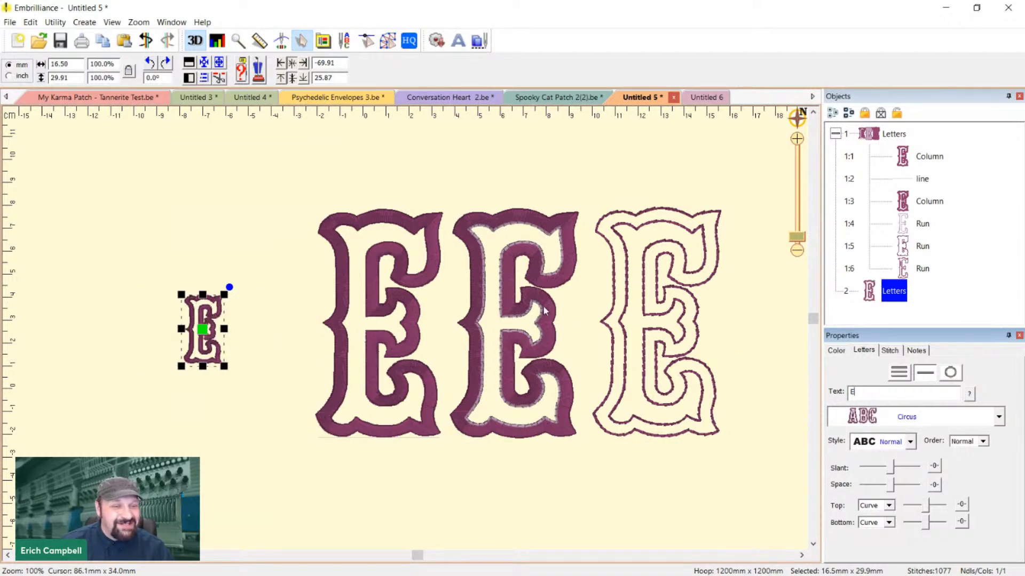
left_click_drag(224, 294, 268, 217)
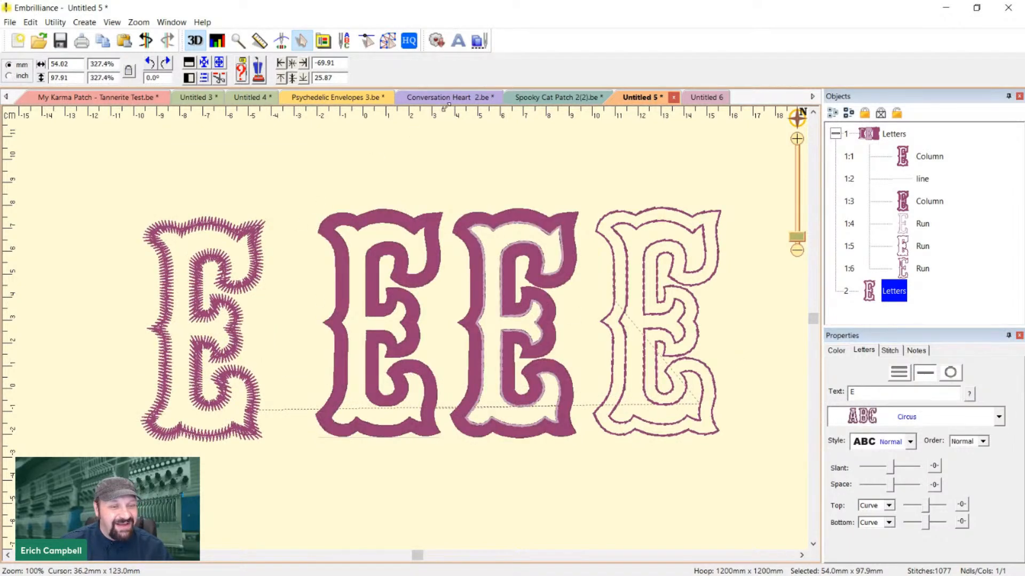
Compare the new Circus E's satin stitching with the neighbouring digitized E's in flat and 3D views
key("d")
scroll(216, 366, "up", 1)
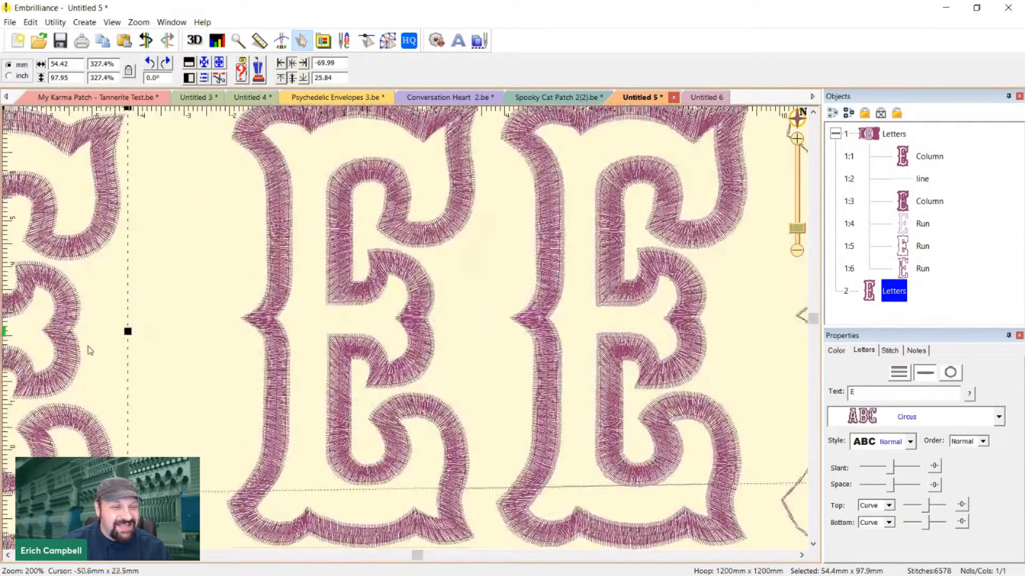
scroll(75, 317, "down", 1)
left_click_drag(242, 338, 390, 311)
scroll(390, 311, "up", 1)
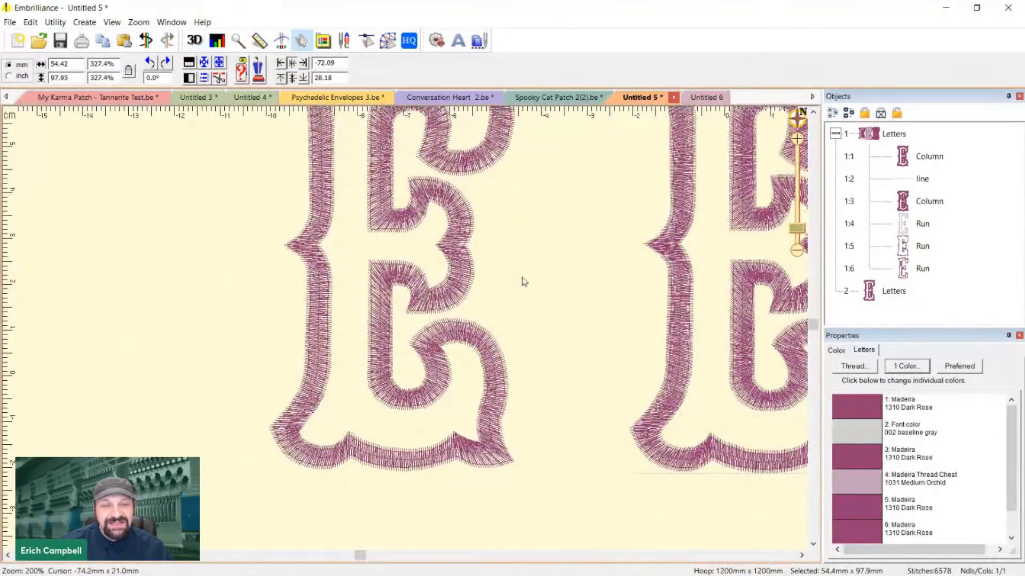
key("d")
scroll(457, 283, "down", 1)
left_click(448, 283)
scroll(483, 280, "up", 1)
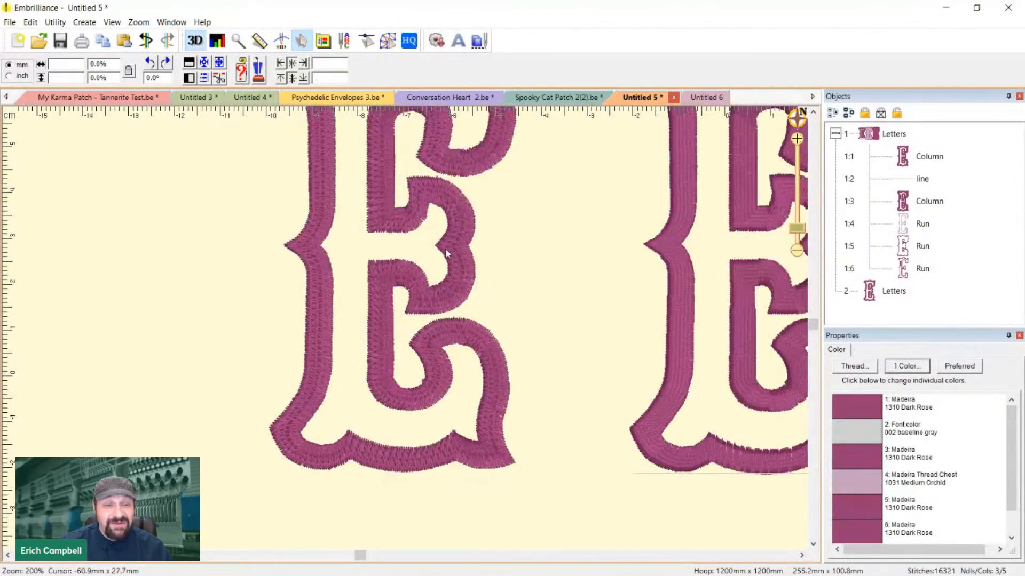
Move the new Circus E closer to the first digitized E and bring up its conversion commands
key("d")
left_click(390, 222)
left_click_drag(463, 231, 472, 228)
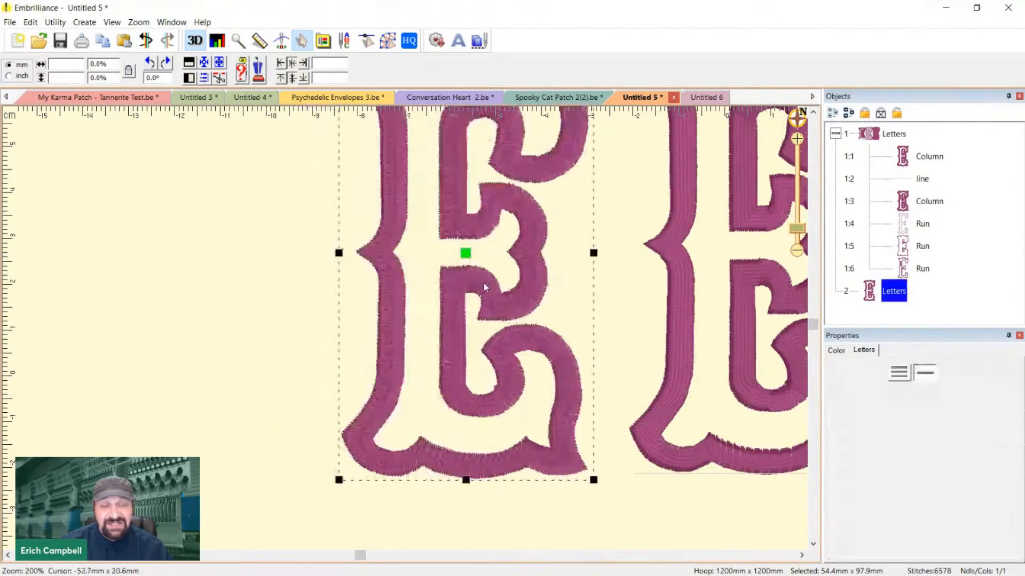
scroll(484, 283, "up", 2)
left_click_drag(458, 343, 461, 331)
left_click_drag(624, 338, 446, 300)
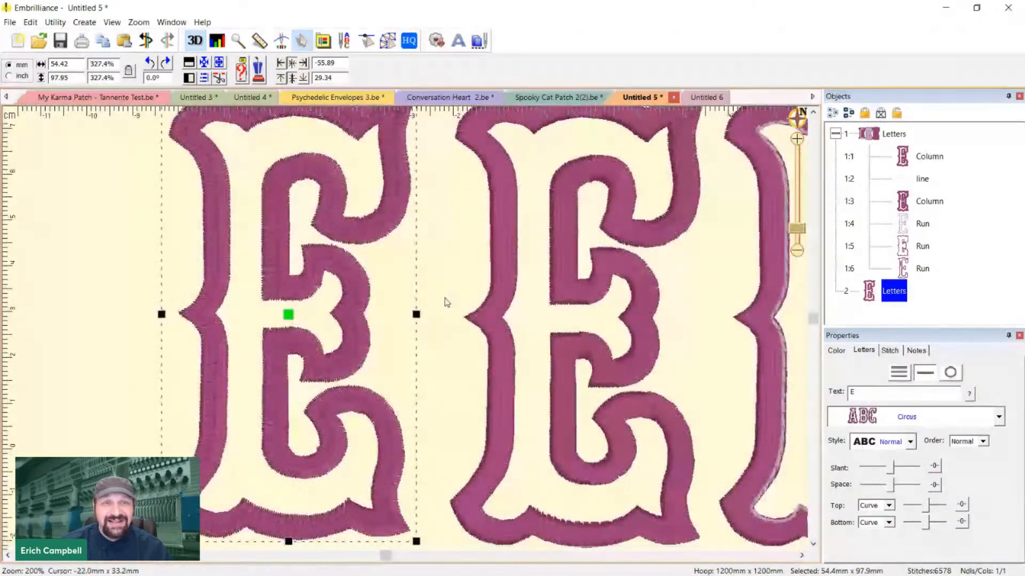
right_click(291, 319)
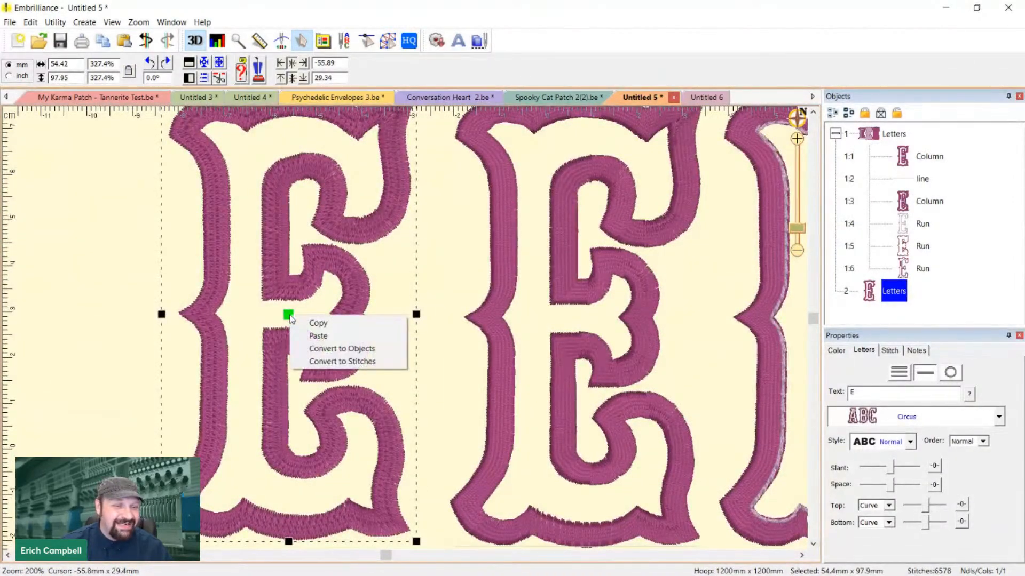
left_click(346, 361)
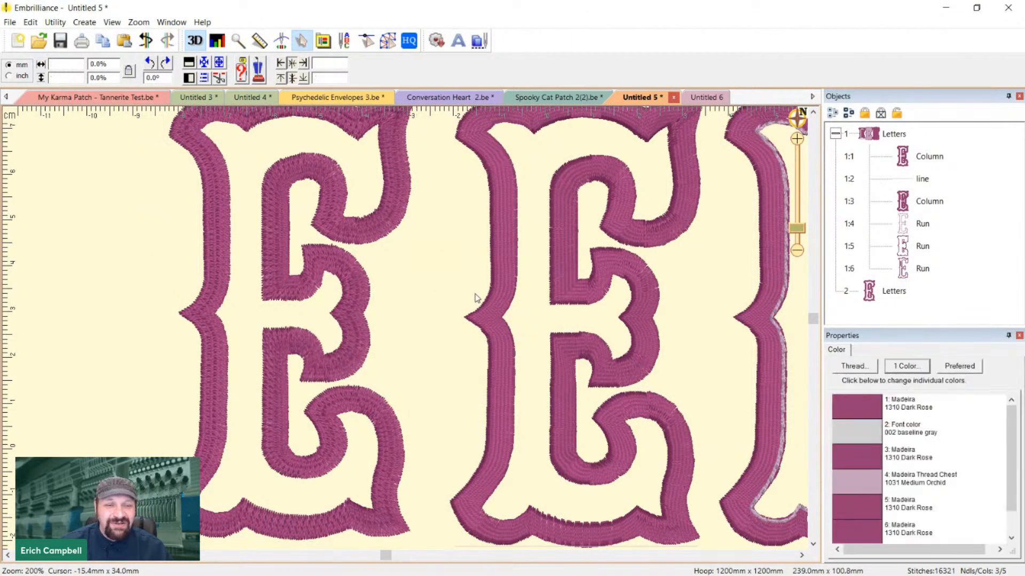
Delete the line object listed between the two E column objects
left_click(500, 297)
scroll(683, 277, "down", 3)
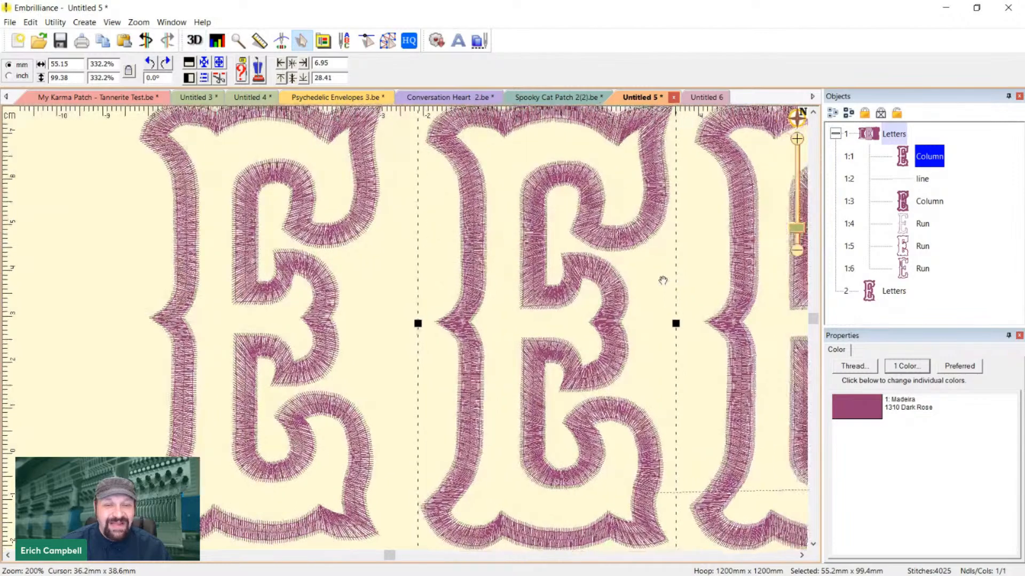
left_click(388, 40)
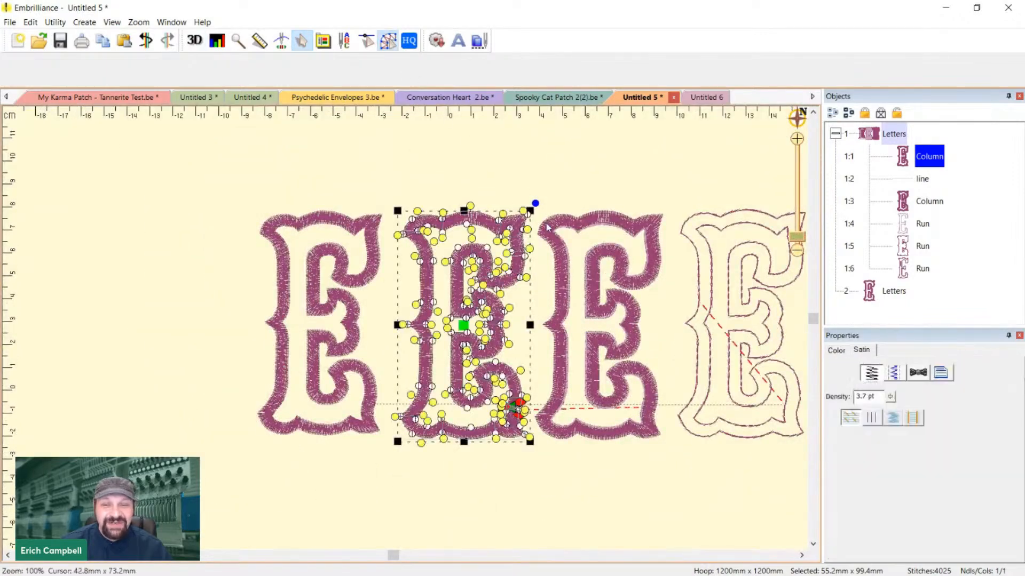
scroll(549, 251, "up", 3)
scroll(902, 243, "down", 3)
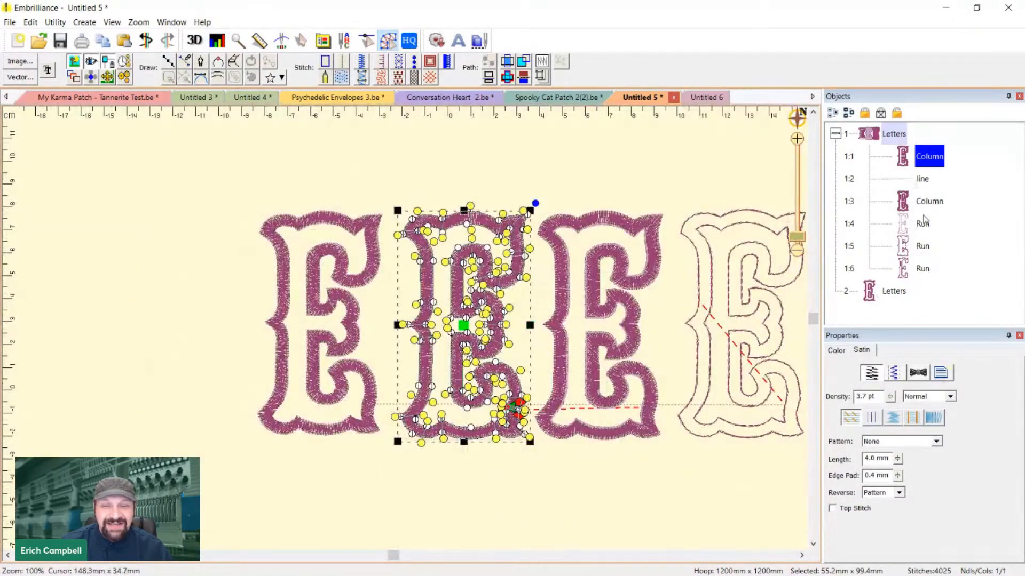
left_click(921, 179)
key("Delete")
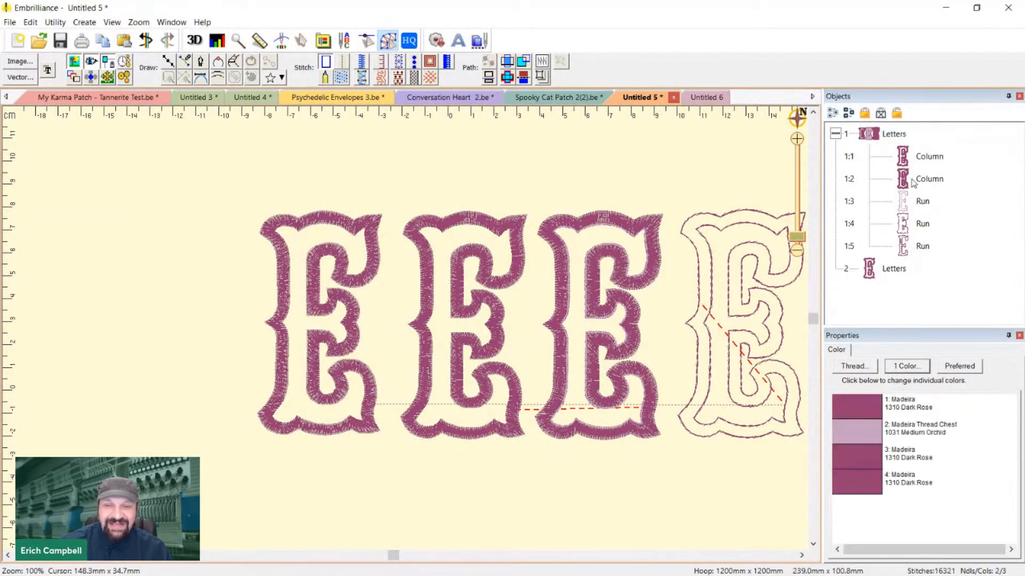
Examine the first digitized E's column stitching and duplicate that column in place
scroll(630, 255, "up", 1)
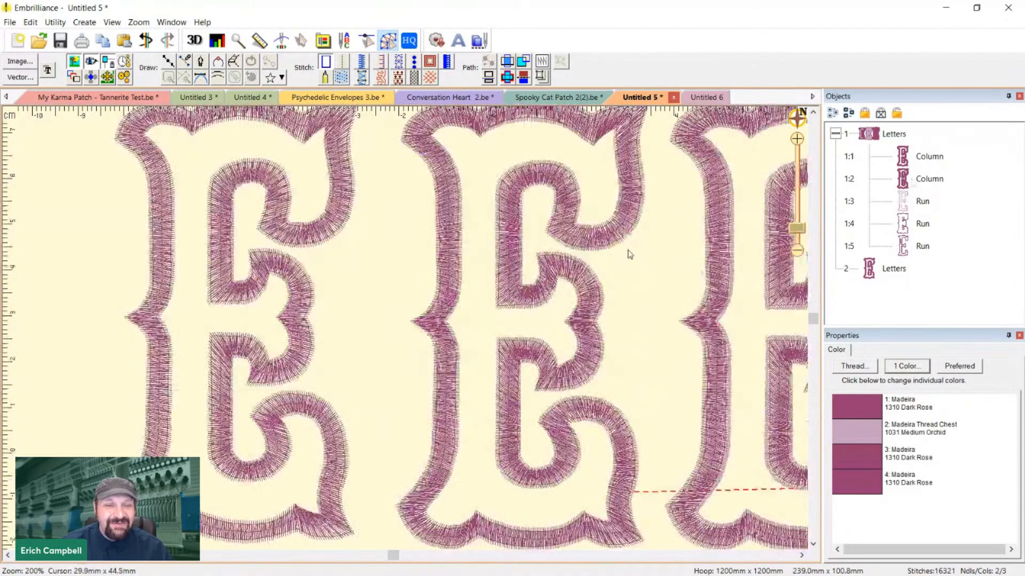
left_click(598, 291)
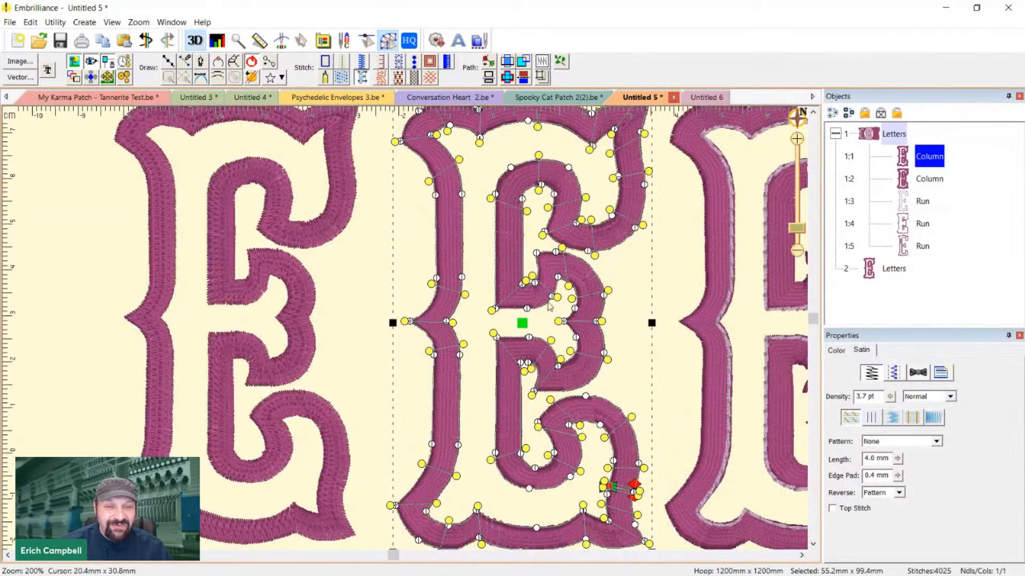
scroll(550, 306, "down", 1)
scroll(558, 294, "up", 1)
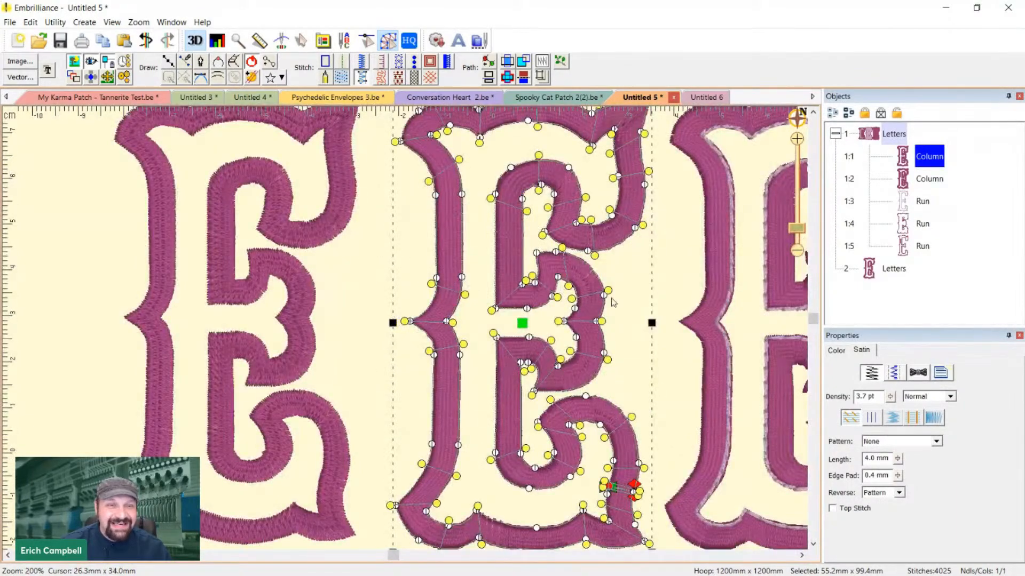
scroll(649, 354, "down", 1)
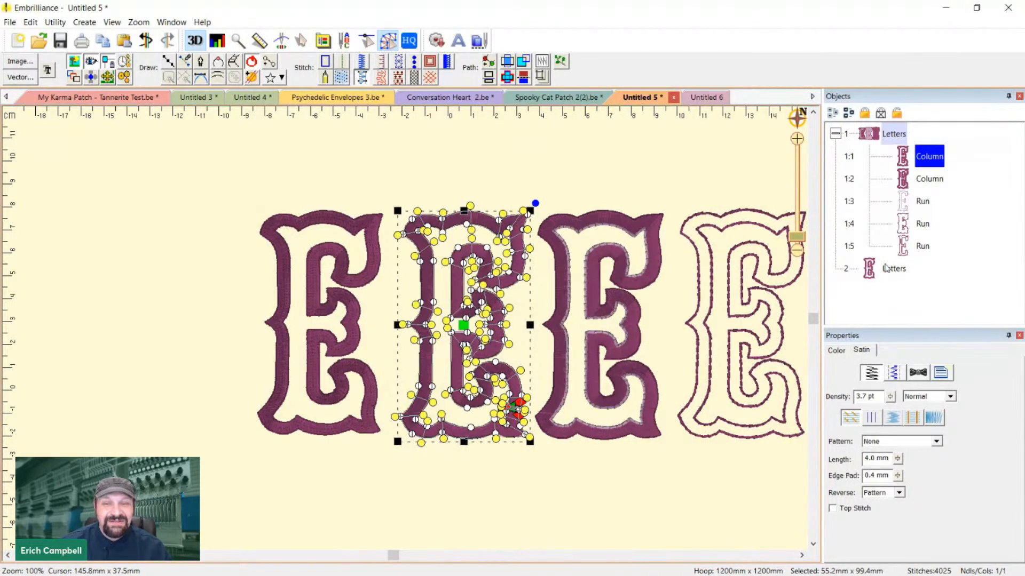
key("ctrl+d")
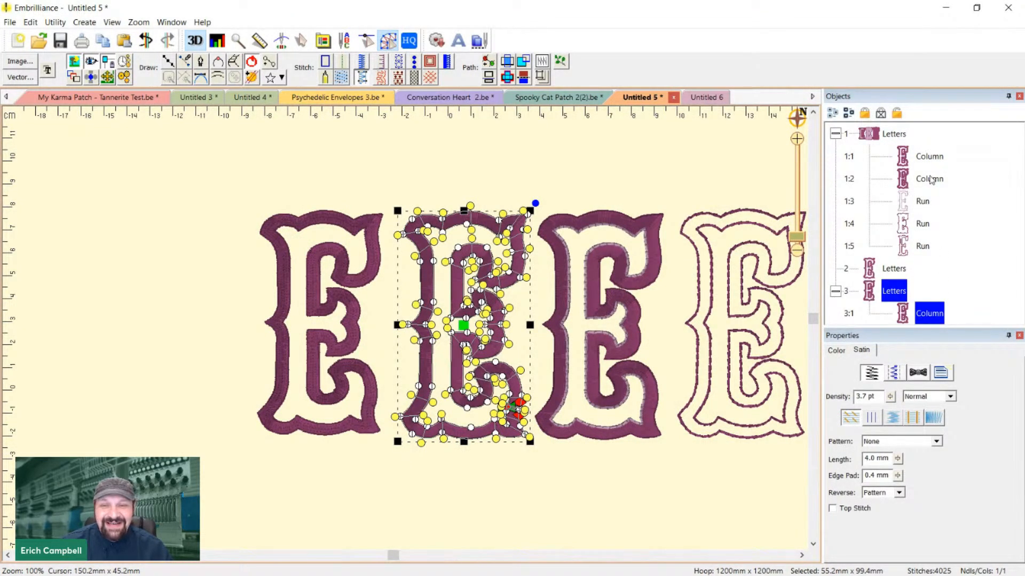
Select the duplicated E column and convert it to a run stitch
scroll(916, 284, "up", 1)
scroll(749, 265, "down", 1)
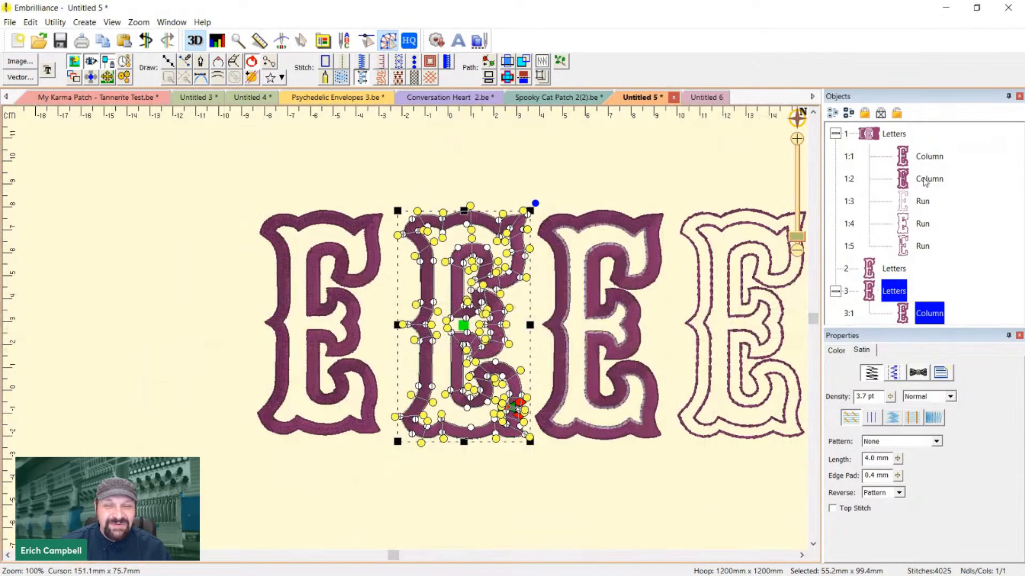
left_click(907, 156)
scroll(900, 160, "up", 1)
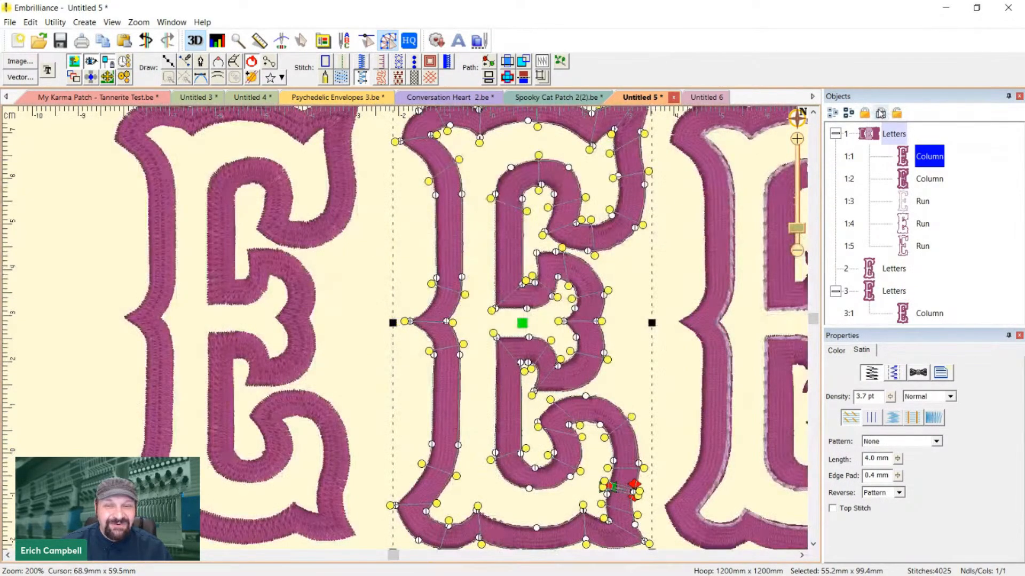
left_click(686, 213)
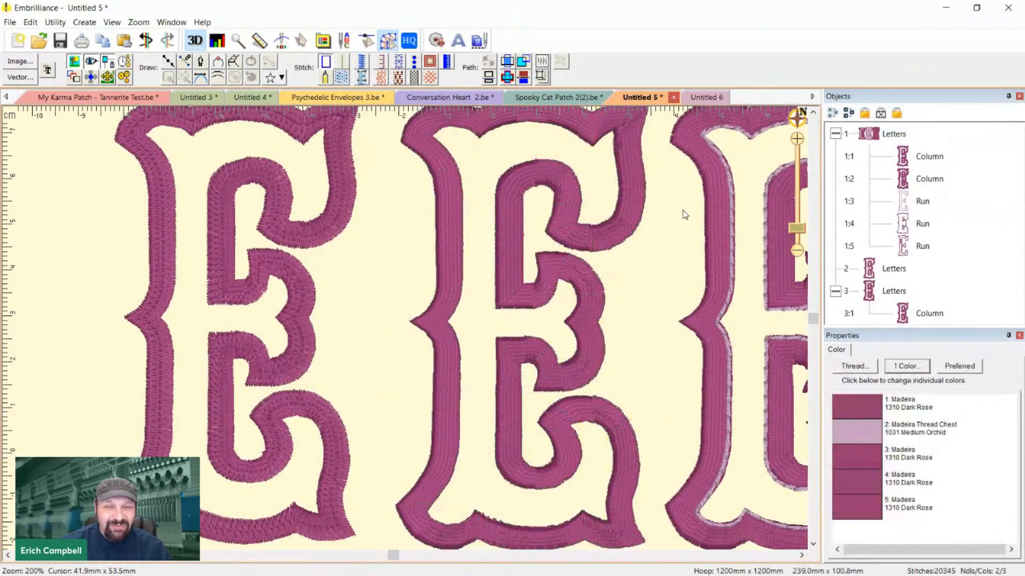
left_click(645, 223)
scroll(638, 219, "down", 1)
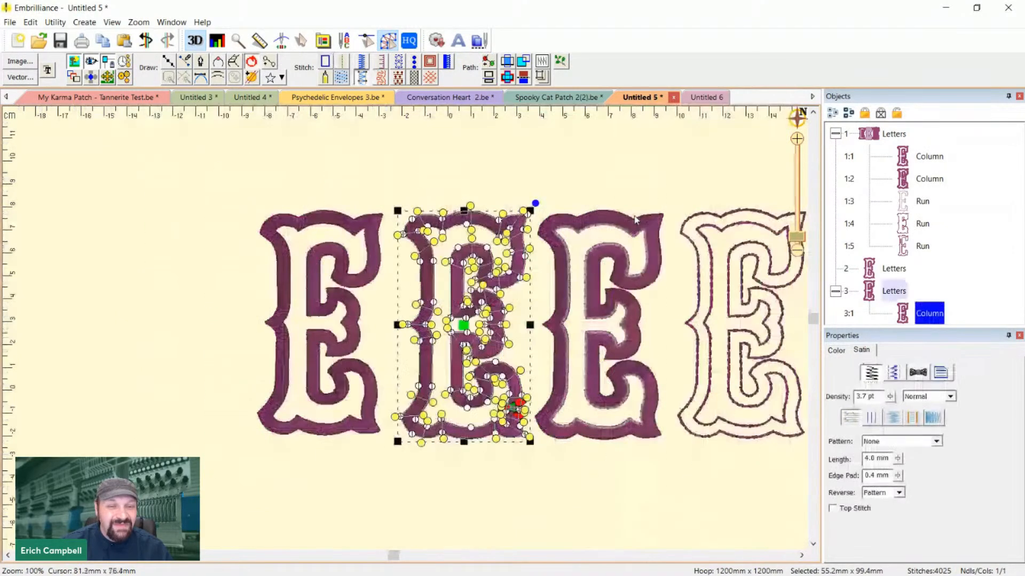
left_click(342, 63)
left_click(300, 175)
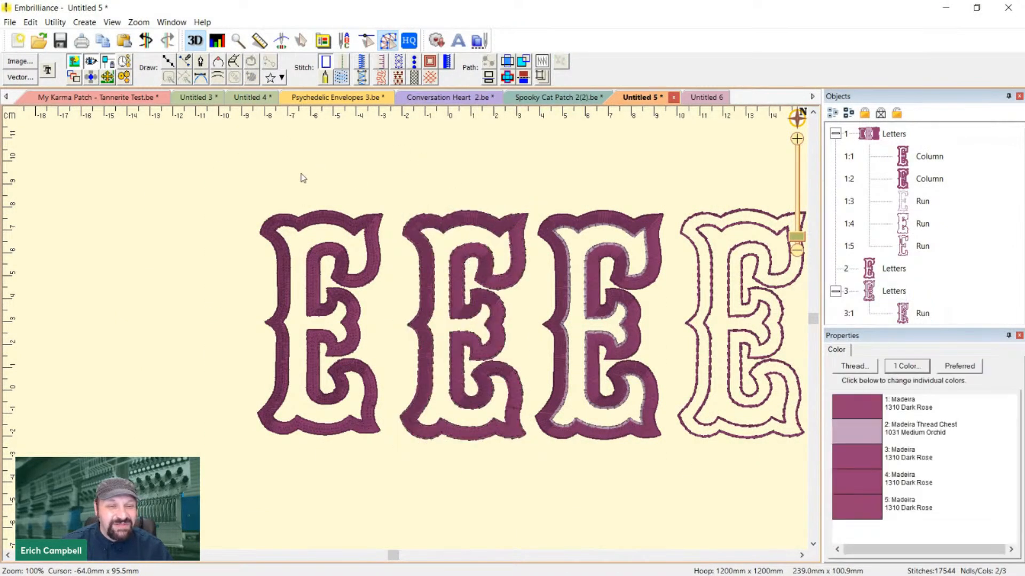
Change the duplicated E run outline's thread color to Madeira Thread Chest 1031 Medium Orchid
scroll(288, 224, "up", 1)
key("3")
key("3")
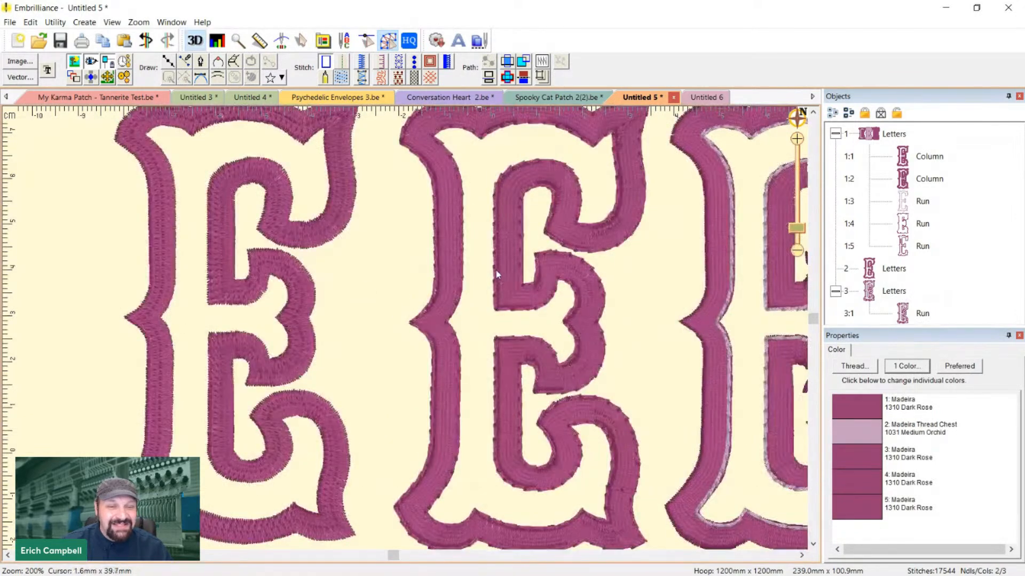
left_click(495, 270)
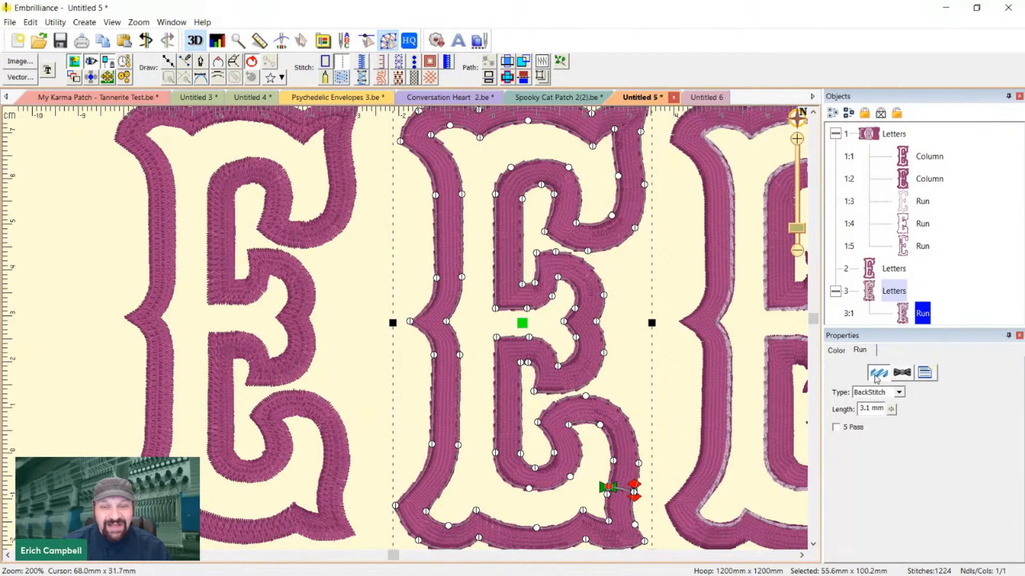
left_click(836, 351)
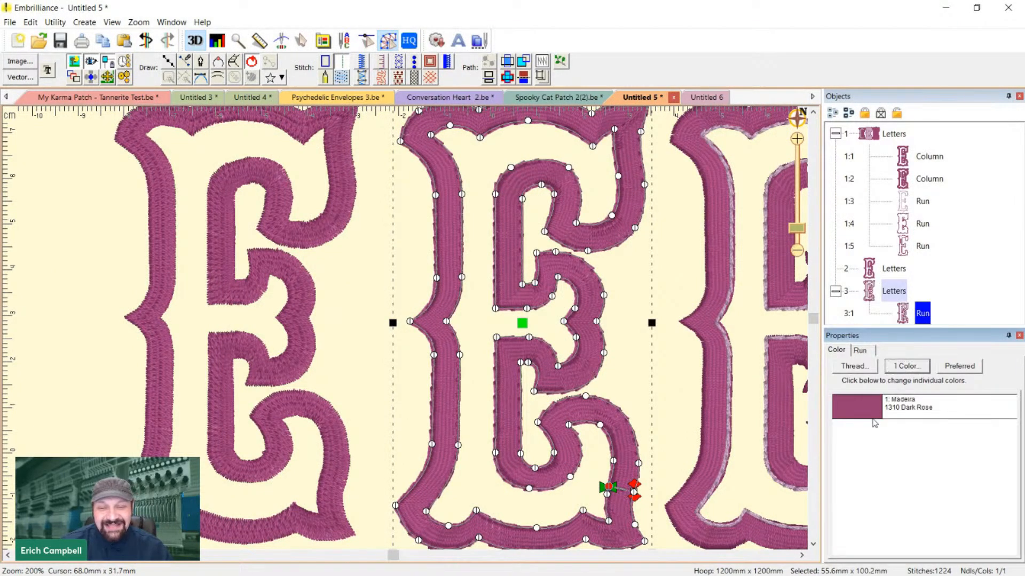
left_click(872, 419)
left_click(452, 393)
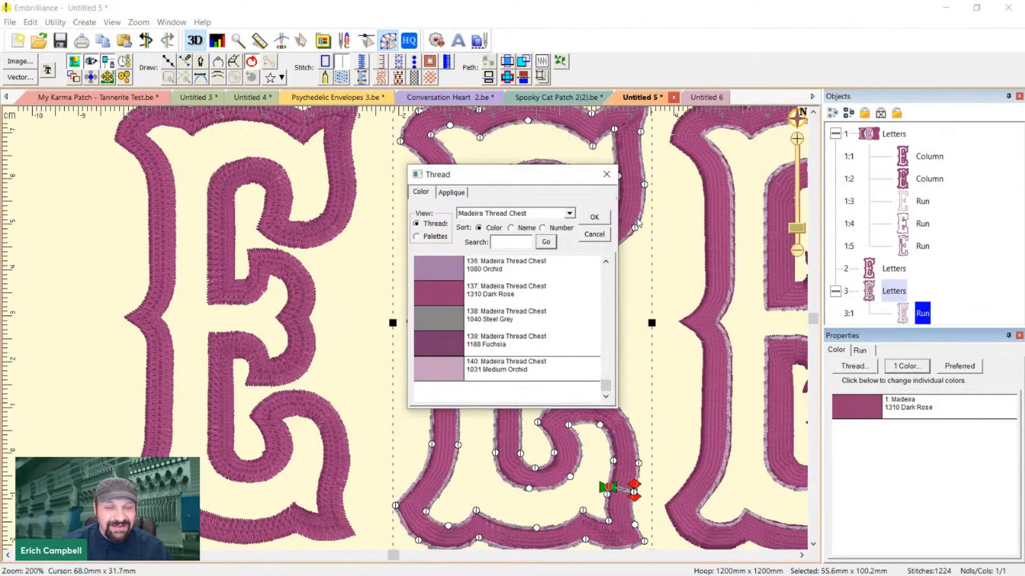
left_click(594, 219)
key("Escape")
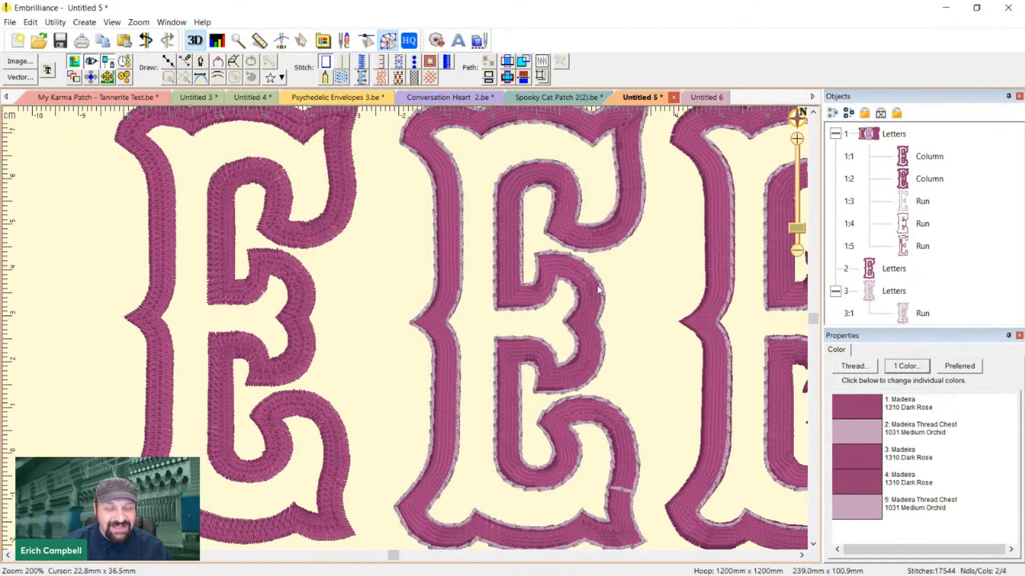
Examine the first digitized E's satin column and its run outline alongside the font E lettering
scroll(555, 221, "down", 2)
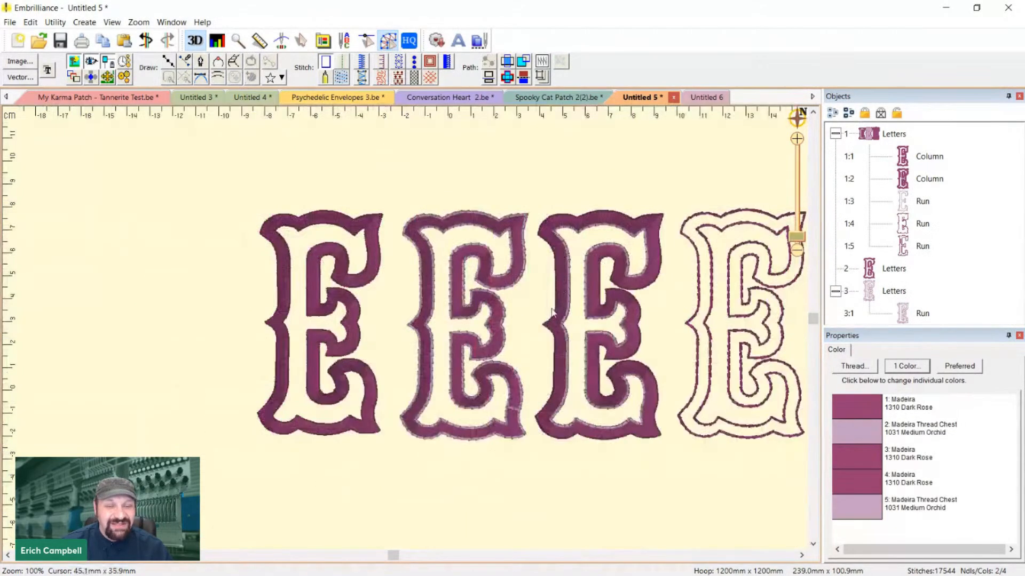
left_click(501, 316)
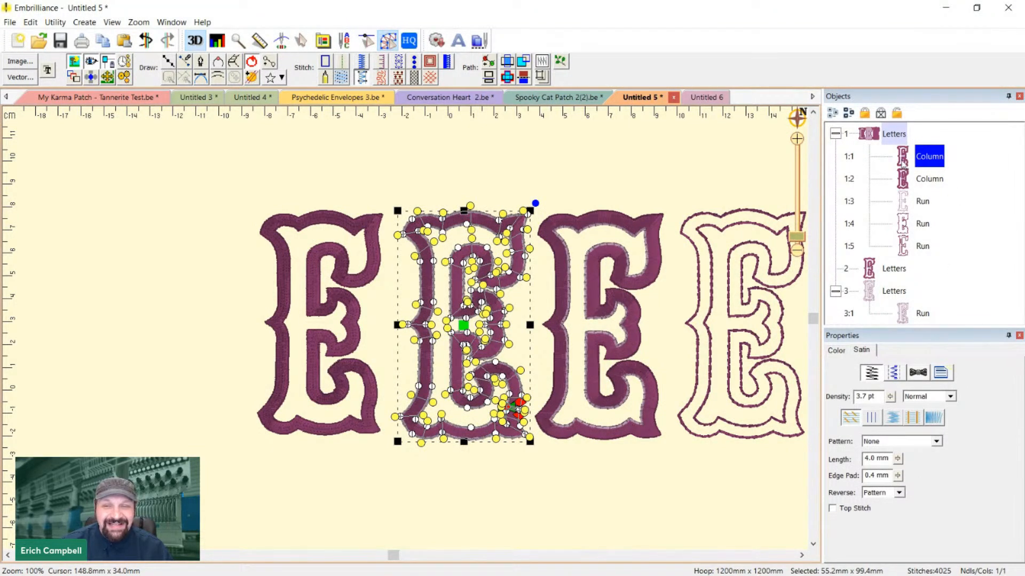
left_click(976, 187)
left_click(907, 154)
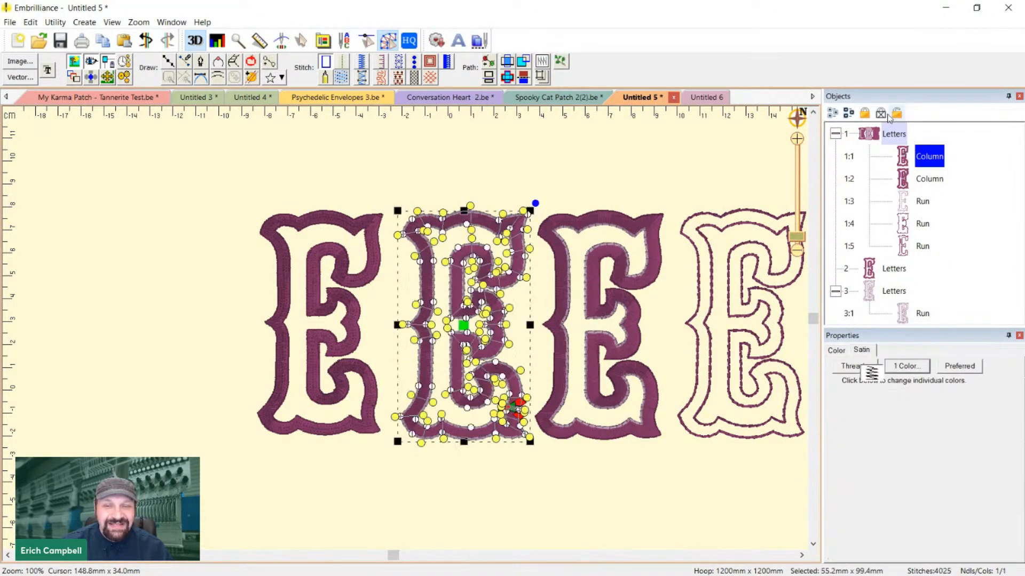
left_click(506, 266)
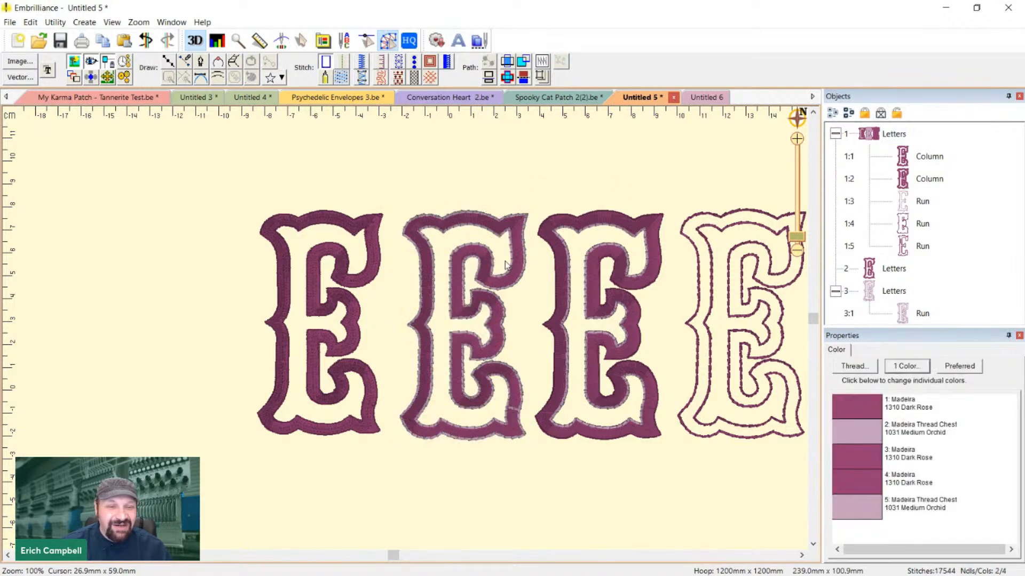
left_click(508, 294)
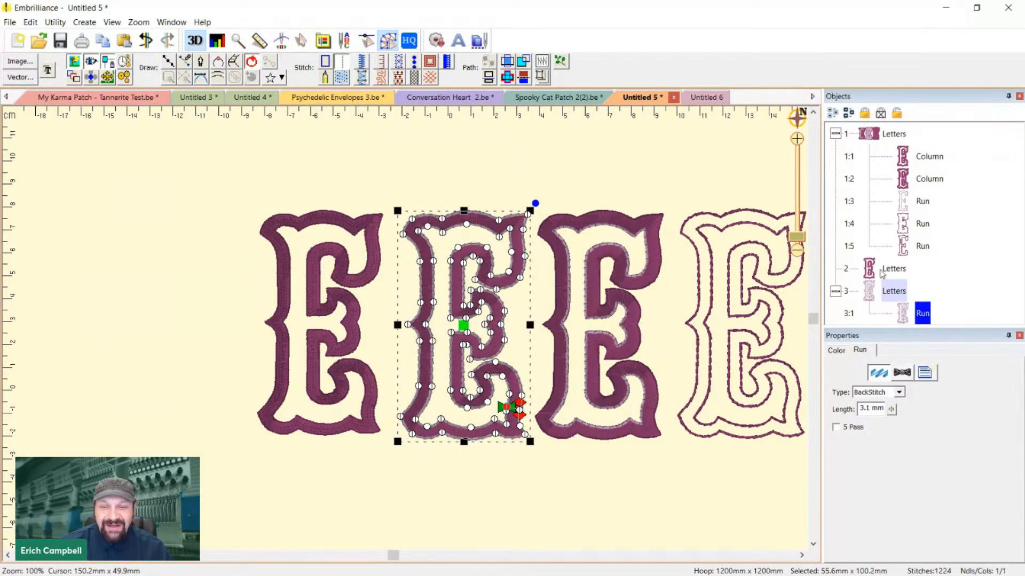
left_click(882, 271)
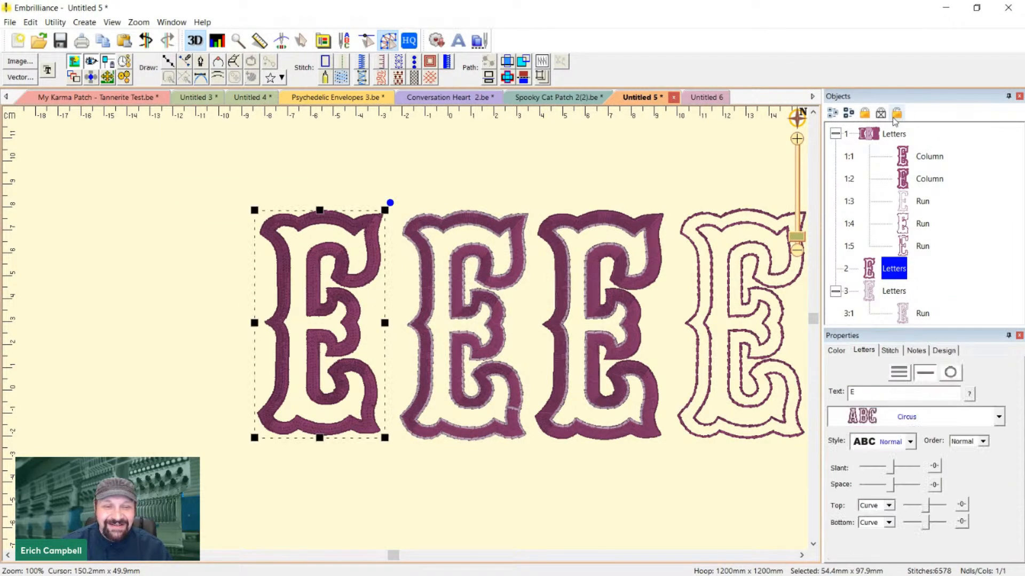
left_click(973, 269)
left_click(526, 271)
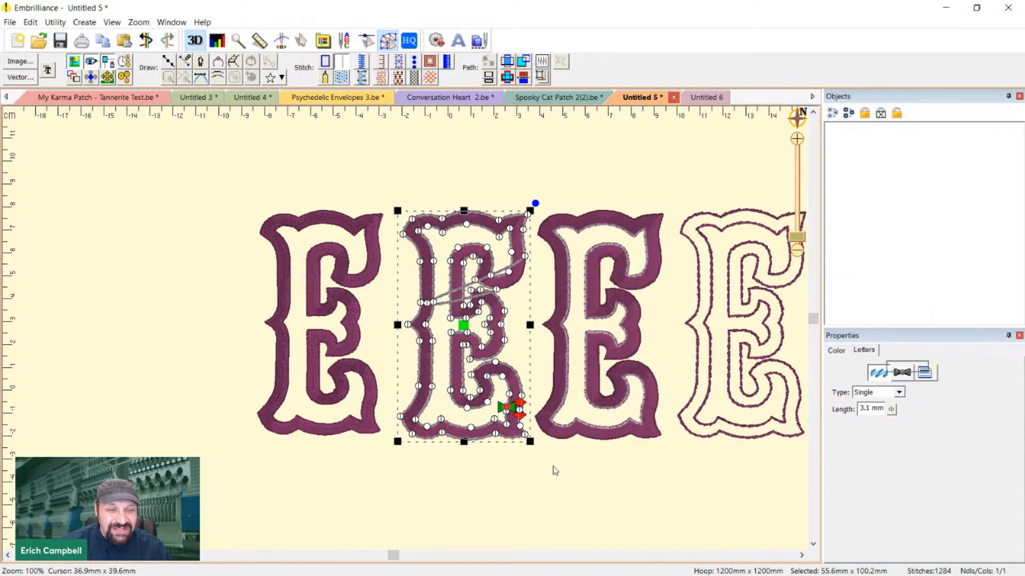
left_click(539, 347)
scroll(542, 397, "up", 1)
scroll(539, 455, "up", 1)
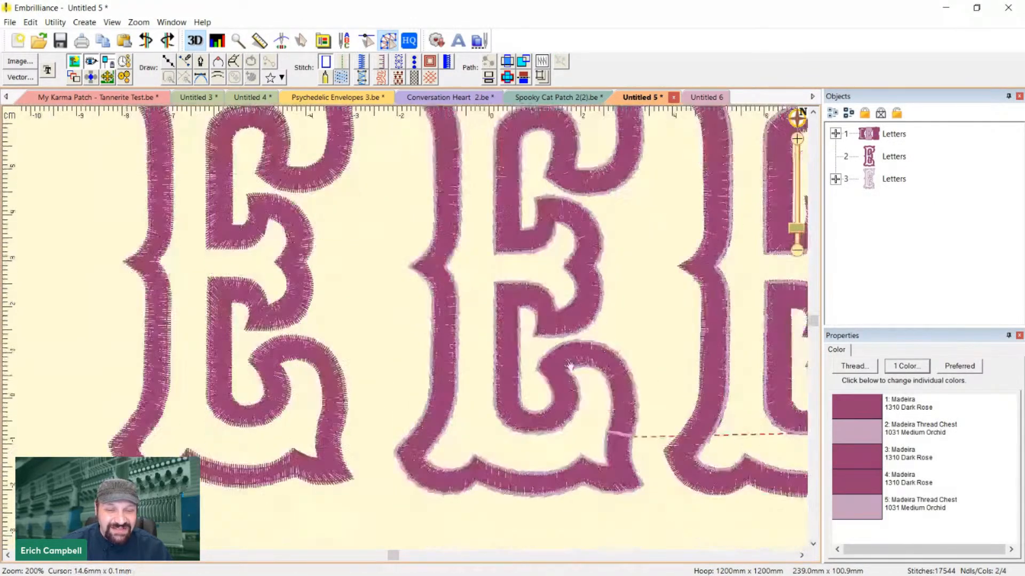
scroll(754, 264, "down", 2)
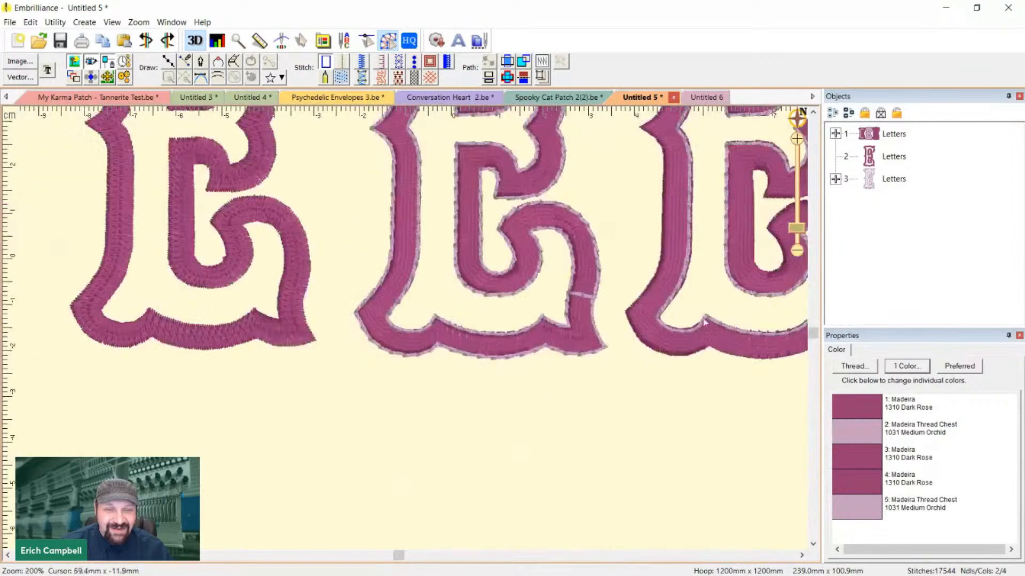
Move the first digitized E's satin column straight down, clear of its run outline
double_click(494, 315)
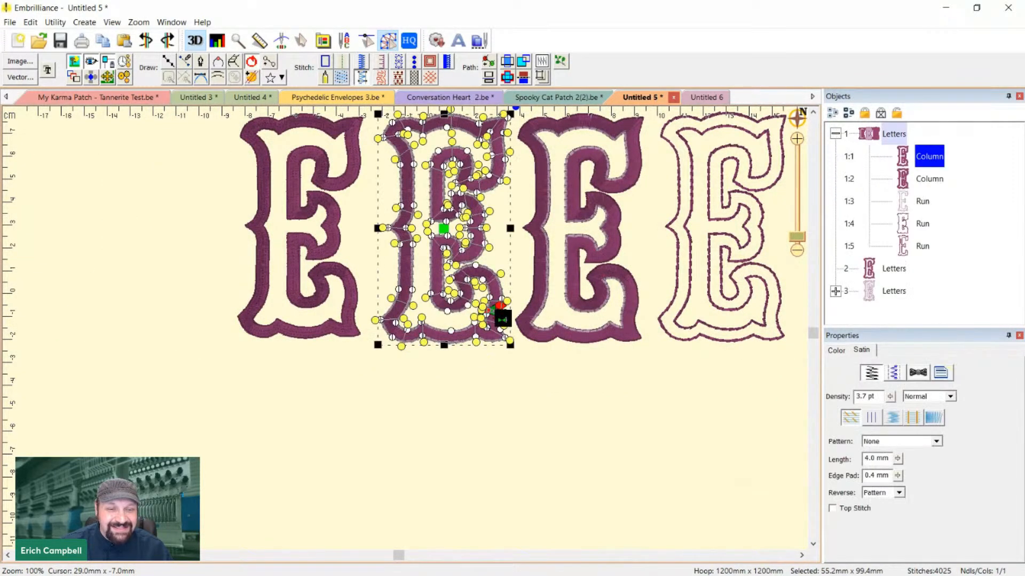
left_click_drag(442, 232, 437, 479)
double_click(446, 221)
scroll(491, 268, "up", 1)
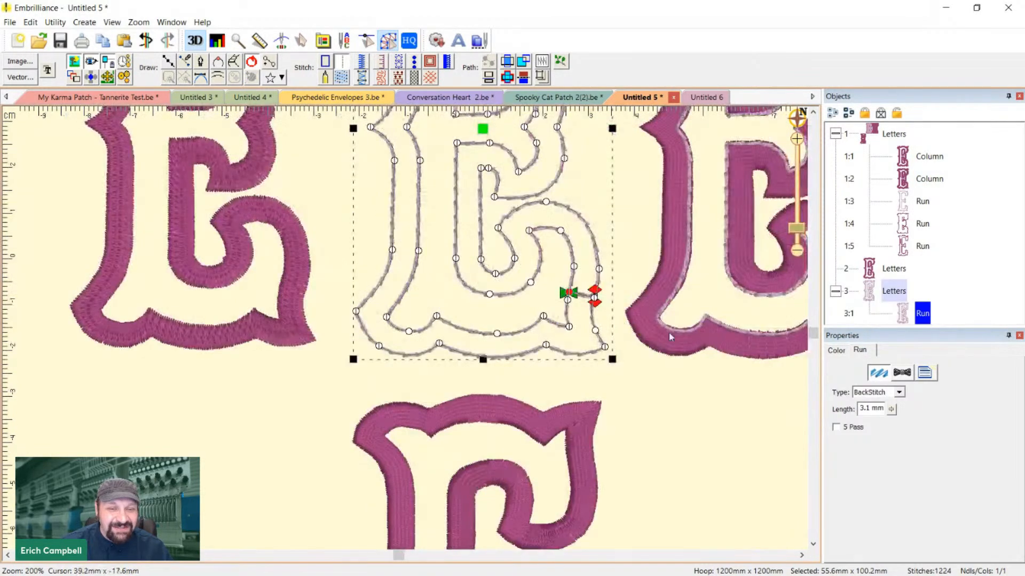
left_click(605, 306)
scroll(630, 250, "down", 1)
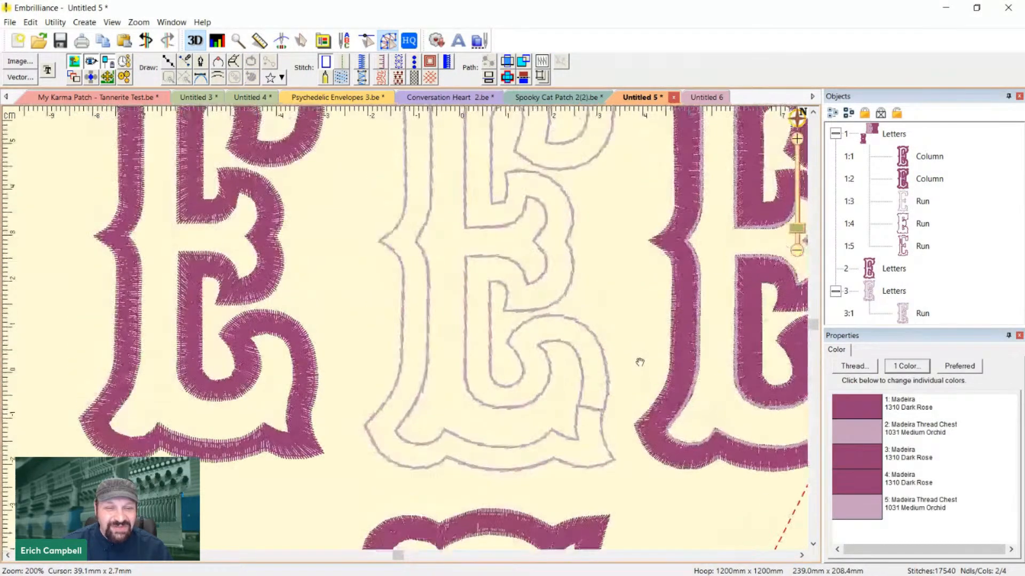
Delete the outer-edge nodes of the exposed E run outline, keeping only its inner contour
left_click(492, 310)
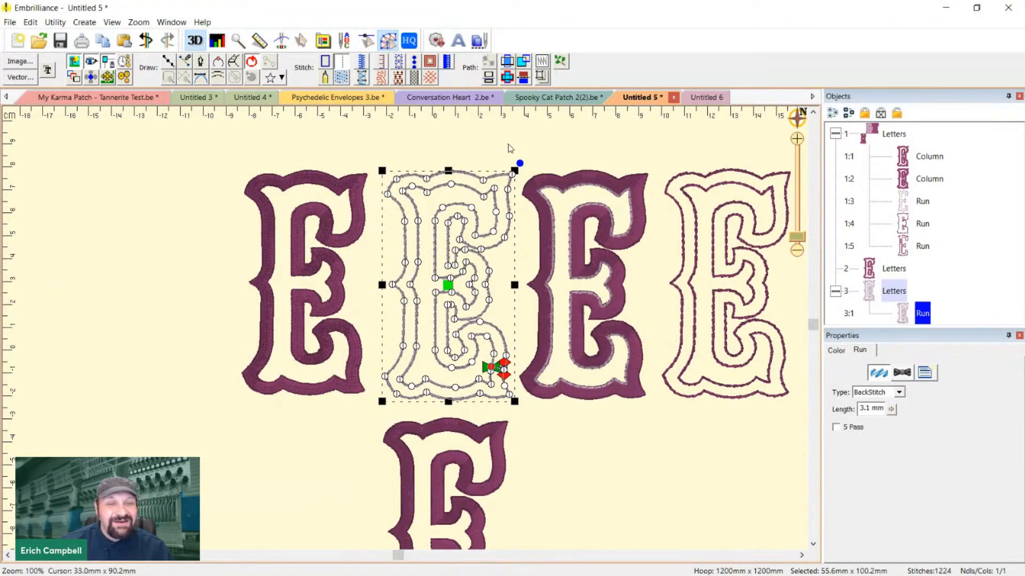
scroll(527, 204, "up", 1)
scroll(551, 275, "down", 1)
left_click_drag(516, 273, 560, 267)
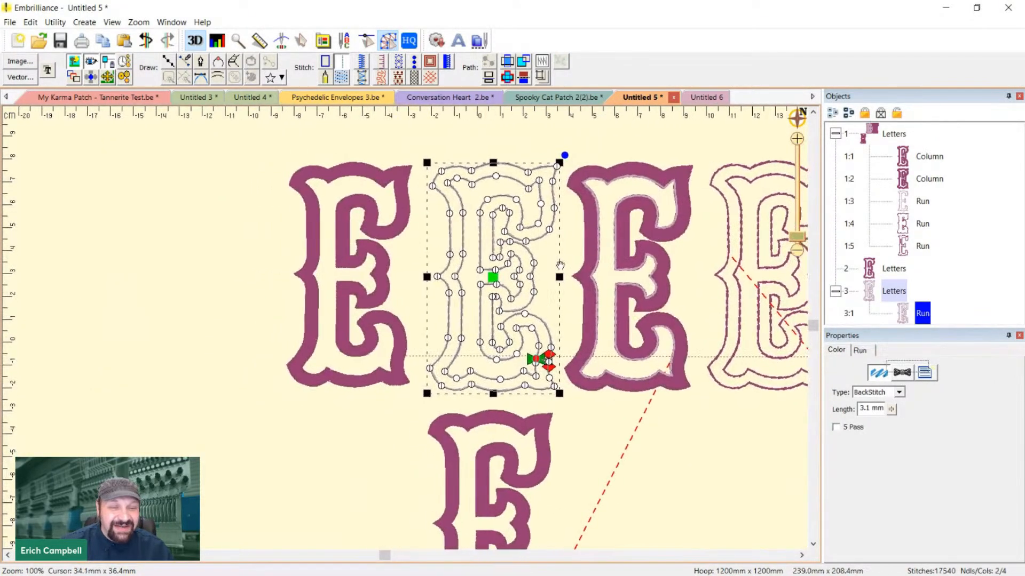
scroll(577, 266, "up", 1)
left_click_drag(639, 210, 615, 295)
scroll(523, 342, "down", 1)
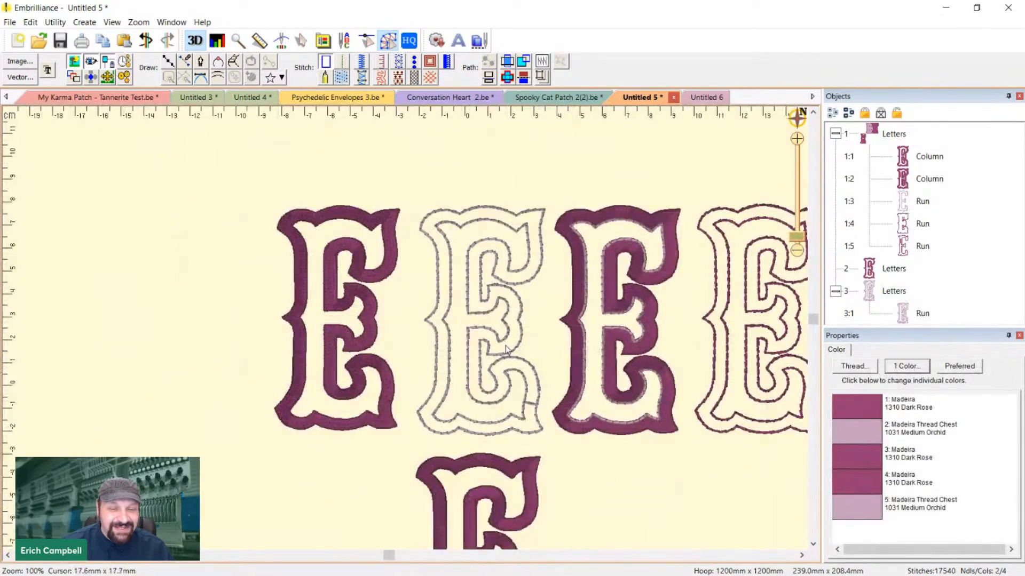
left_click(507, 350)
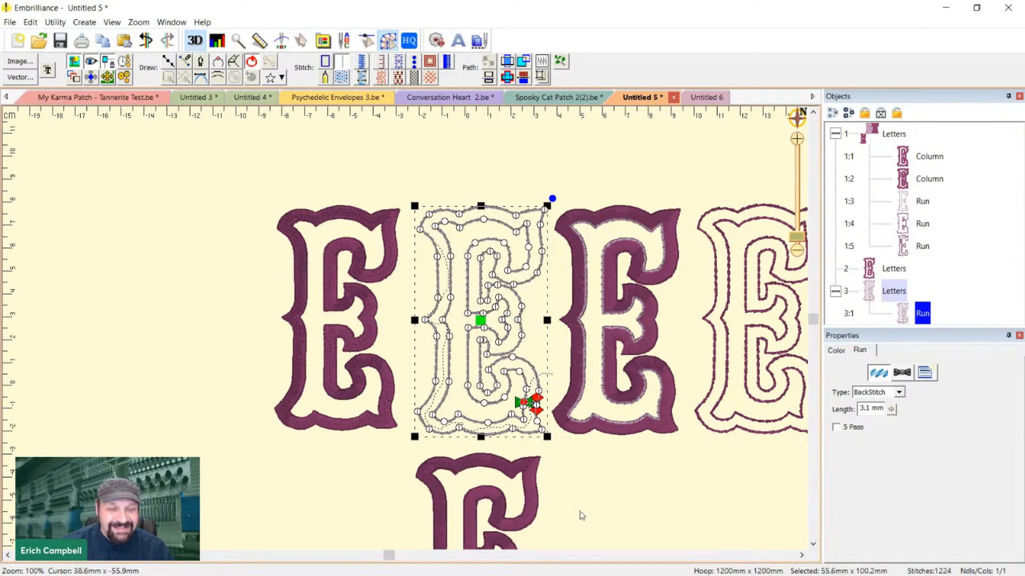
key("Return")
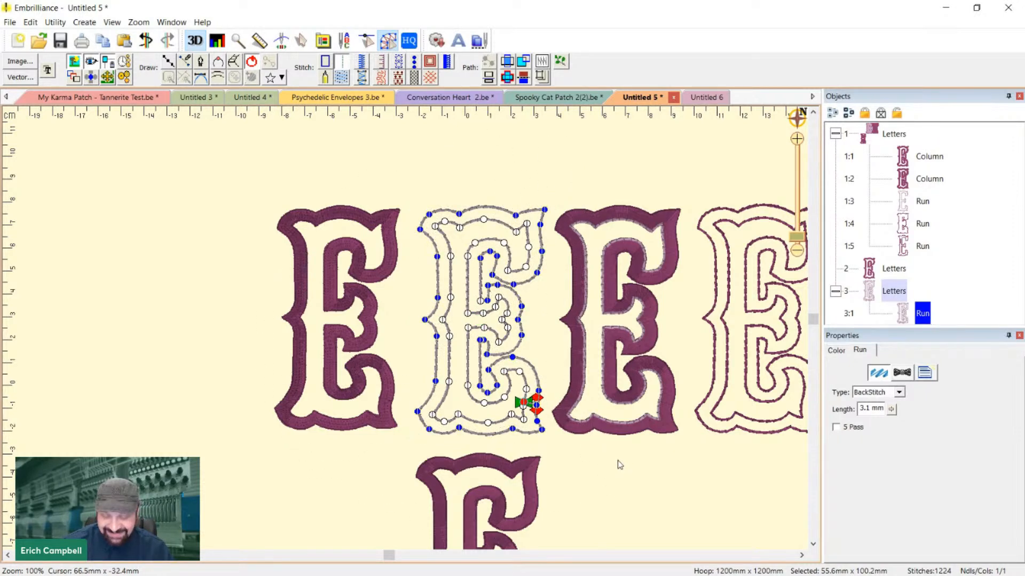
key("Delete")
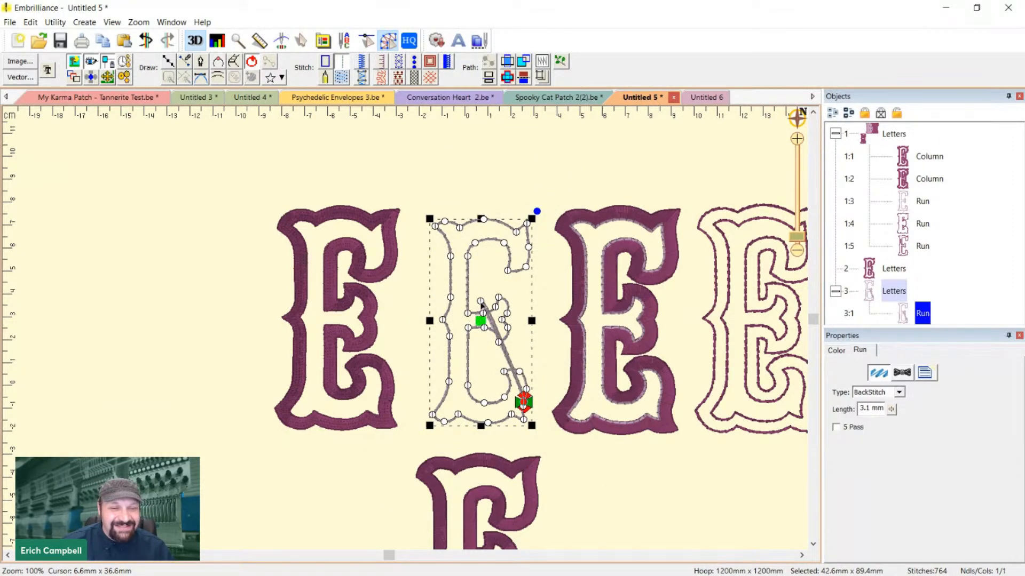
key("Delete")
left_click(544, 388)
scroll(546, 389, "up", 1)
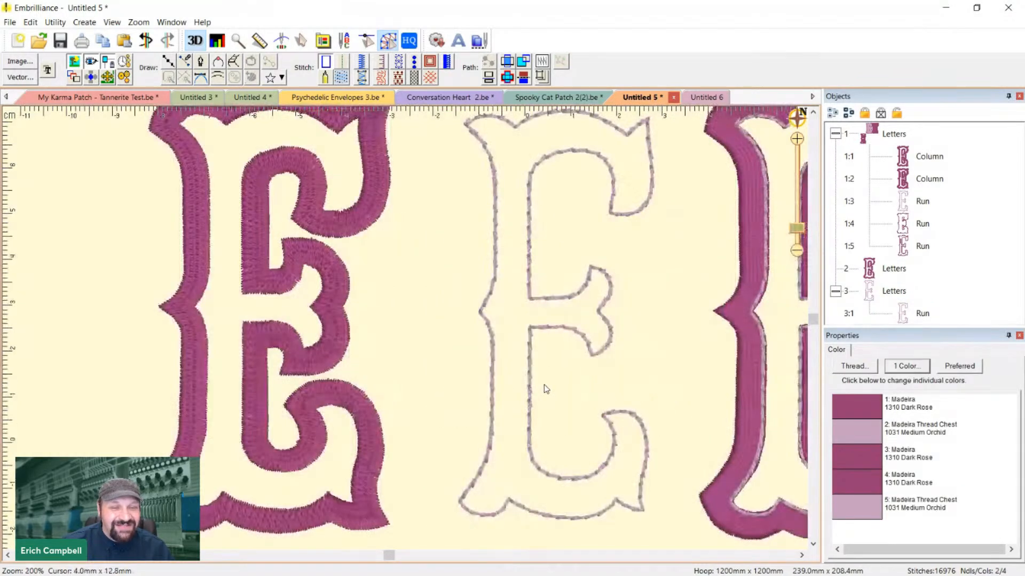
scroll(543, 383, "down", 1)
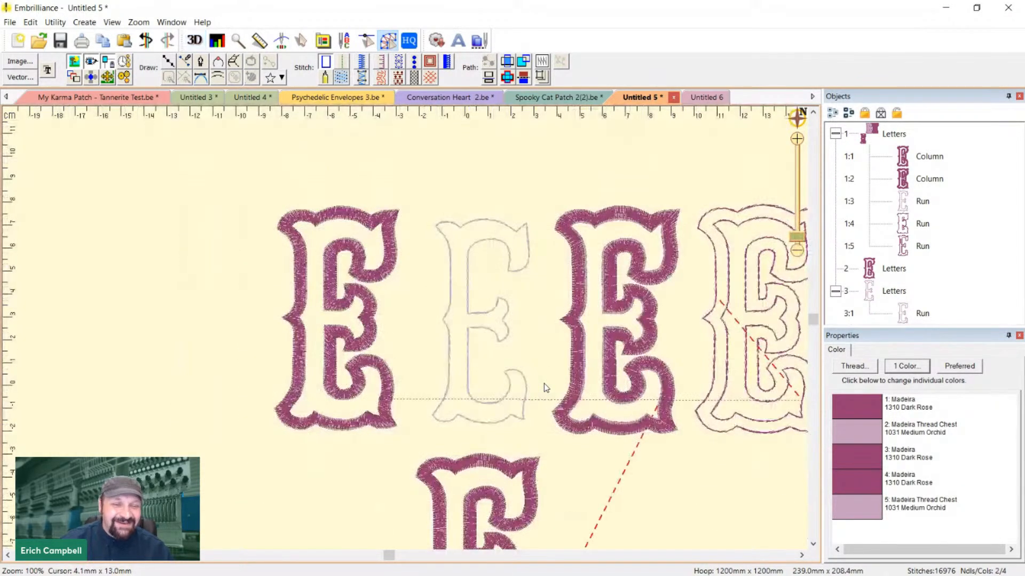
Move the displaced E satin column back up into alignment over its trimmed run outline
left_click(531, 494)
left_click(531, 494)
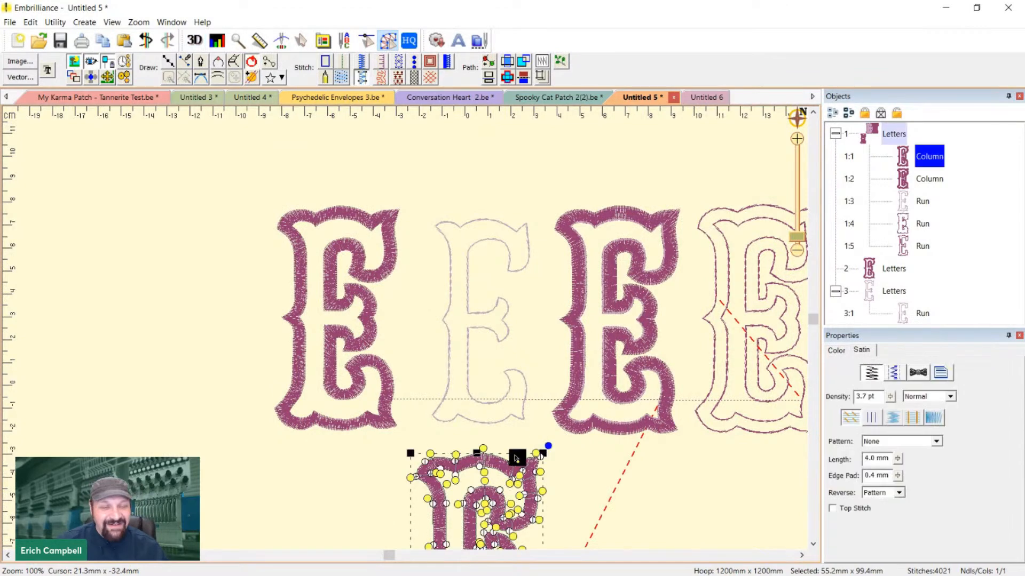
left_click(518, 397)
left_click(918, 158)
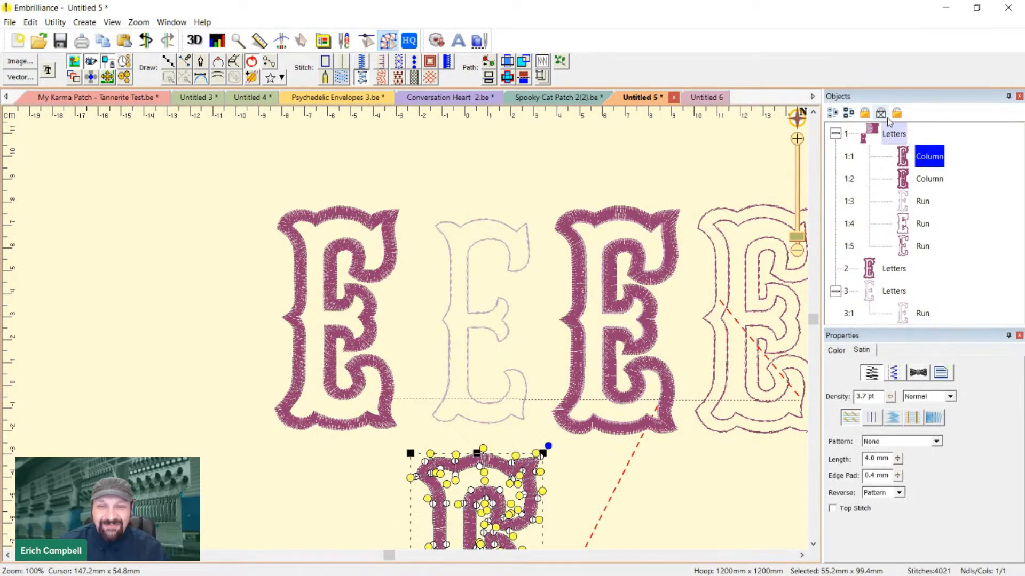
left_click(969, 166)
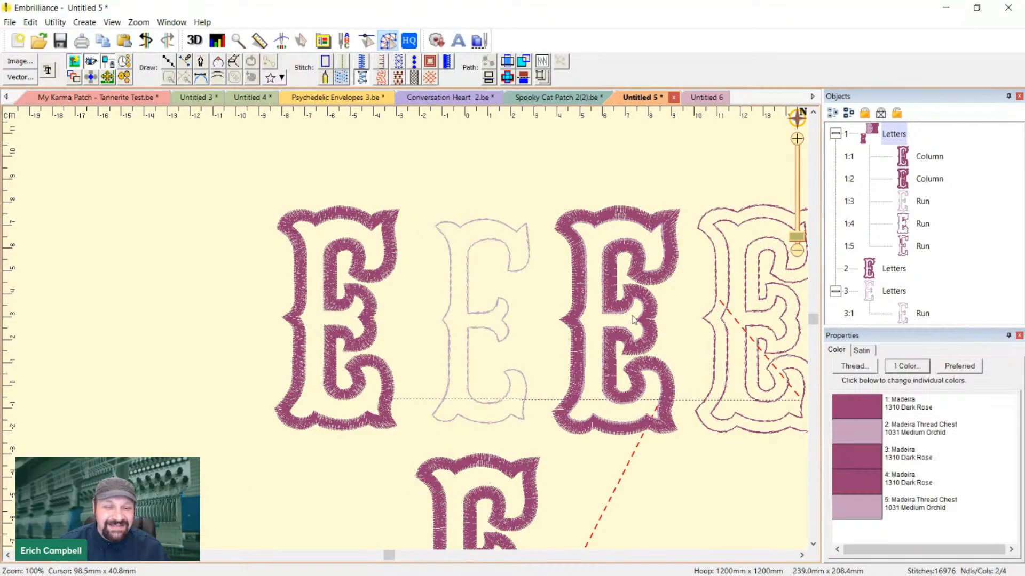
left_click(486, 494)
scroll(455, 502, "down", 3)
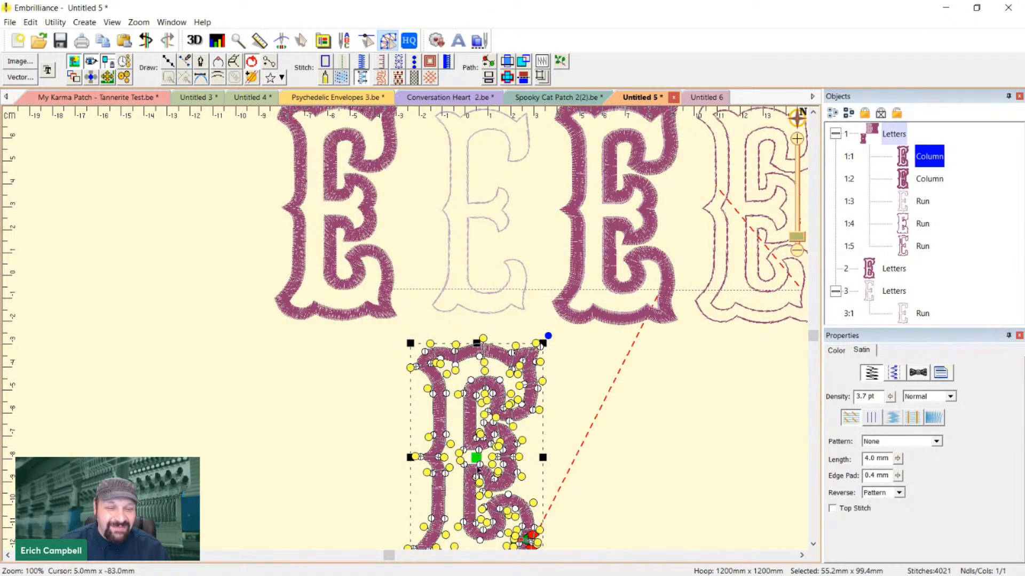
left_click_drag(473, 459, 479, 212)
left_click(526, 449)
scroll(559, 332, "up", 4)
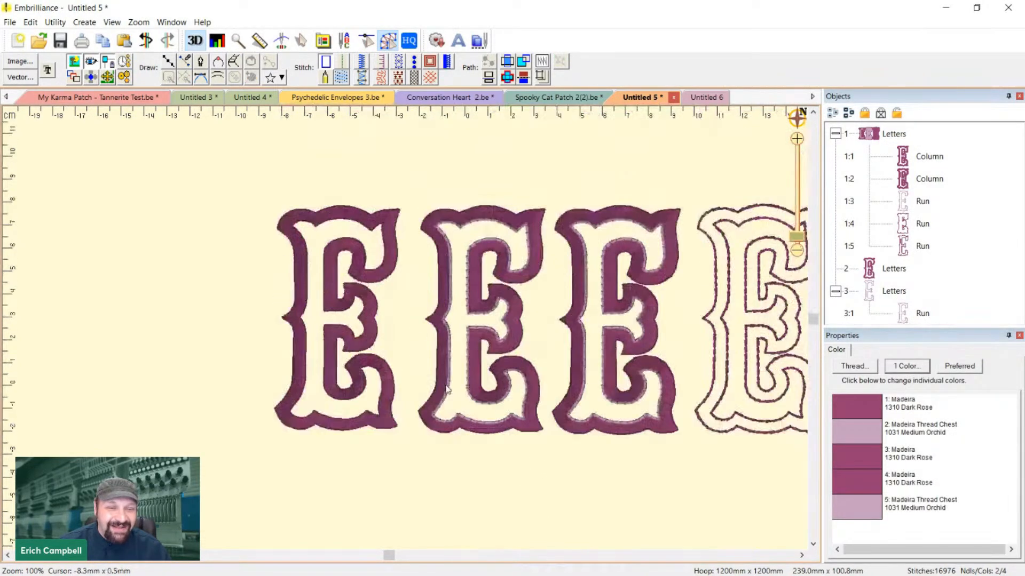
Compare the inner-edge outlining on the two digitized Es with the font E and the run-only E
scroll(593, 281, "down", 2)
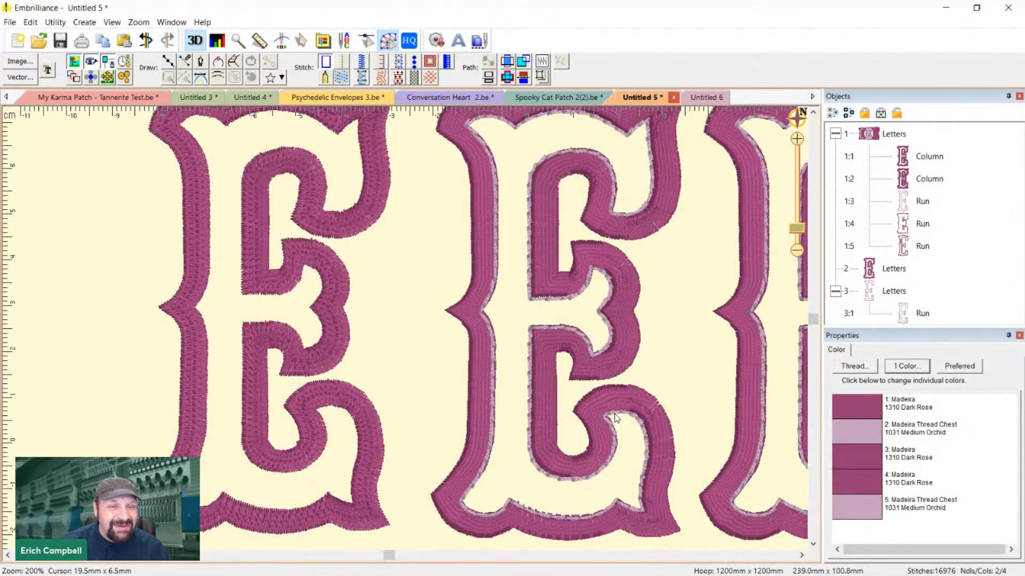
scroll(613, 414, "down", 2)
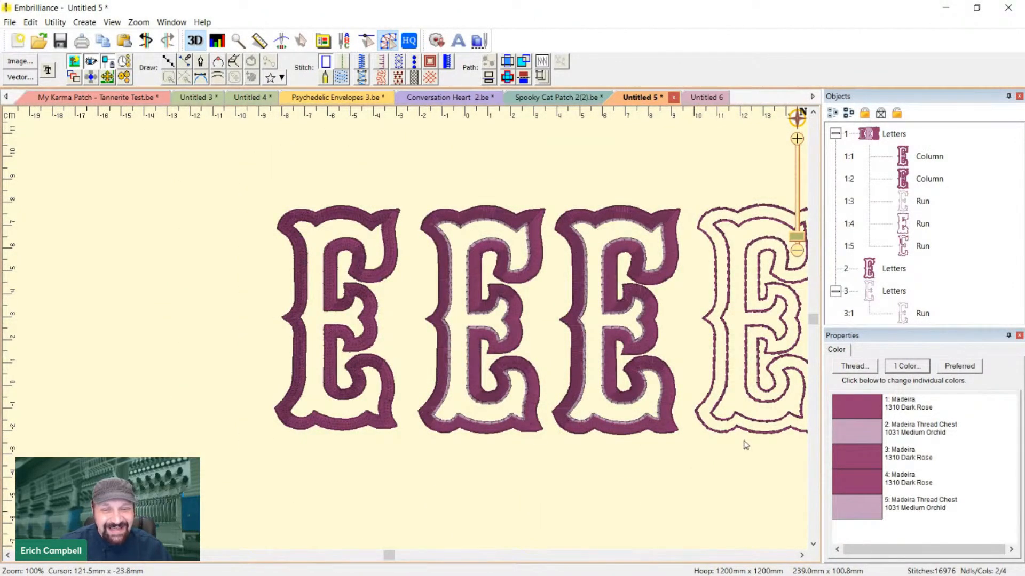
scroll(702, 363, "up", 2)
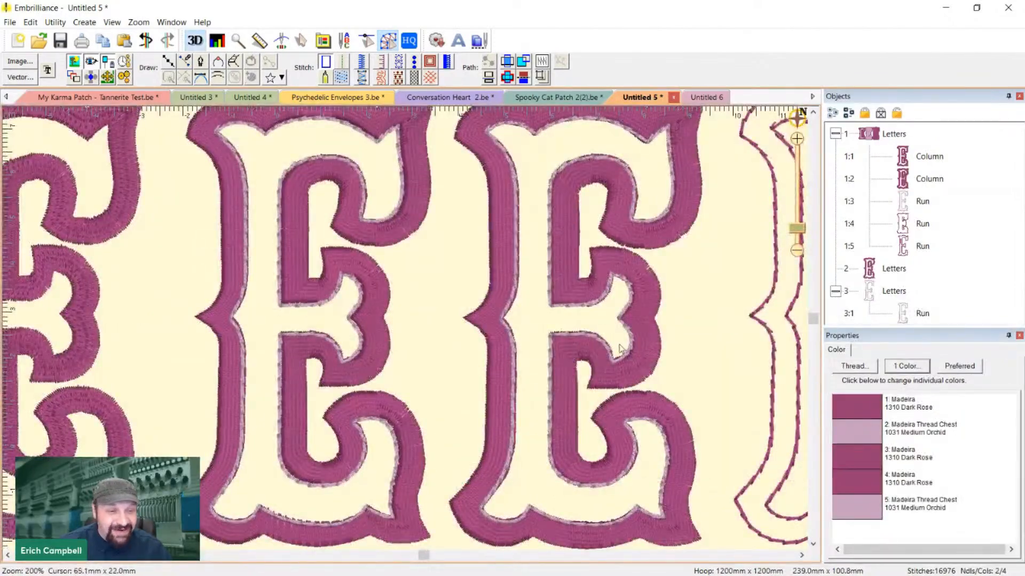
scroll(621, 348, "down", 2)
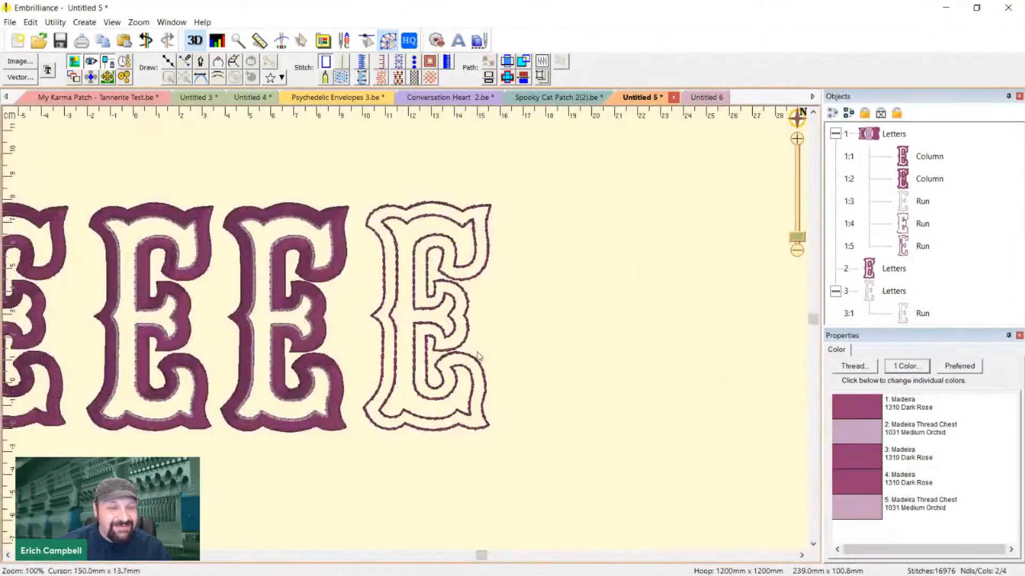
scroll(153, 312, "down", 1)
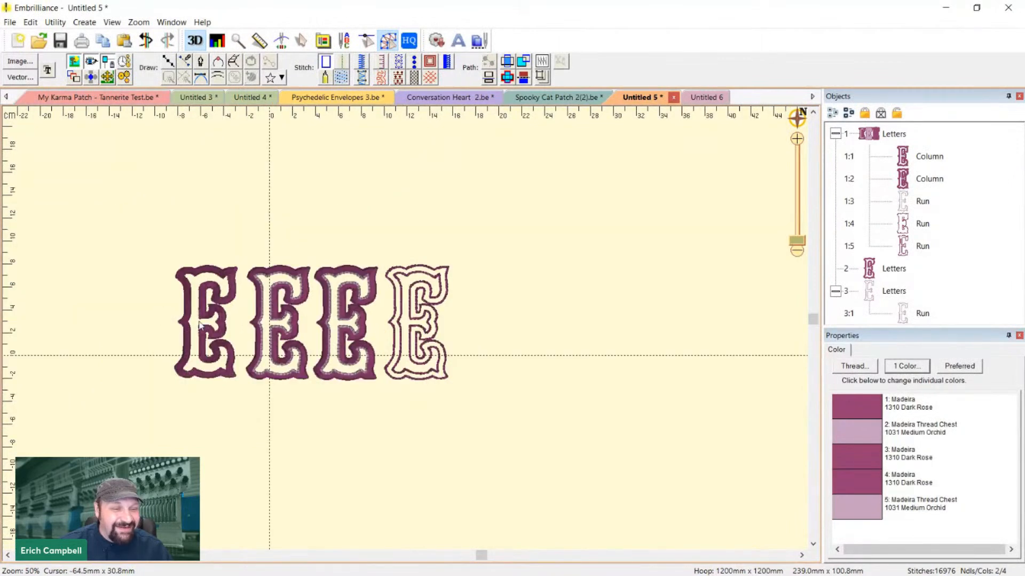
left_click(223, 335)
scroll(507, 469, "left", 5)
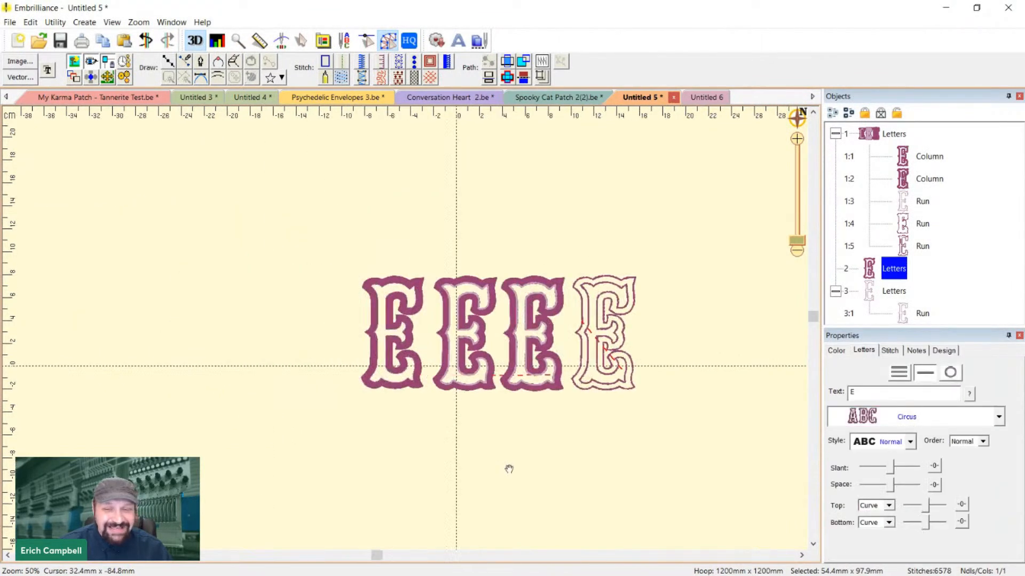
scroll(716, 458, "up", 2)
scroll(716, 458, "down", 1)
scroll(631, 457, "right", 5)
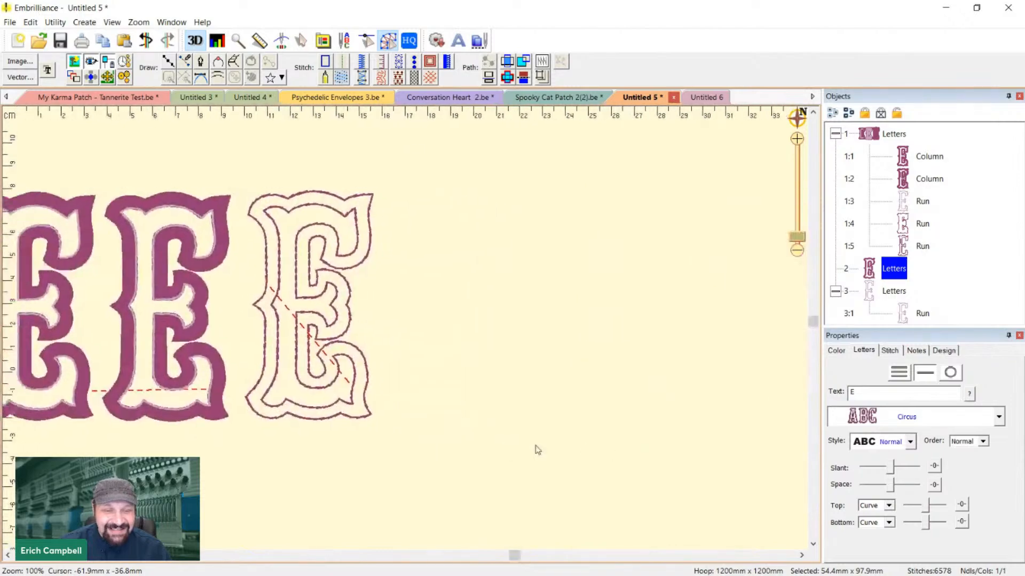
scroll(535, 446, "left", 3)
scroll(324, 365, "up", 1)
scroll(324, 366, "left", 2)
scroll(324, 365, "up", 2)
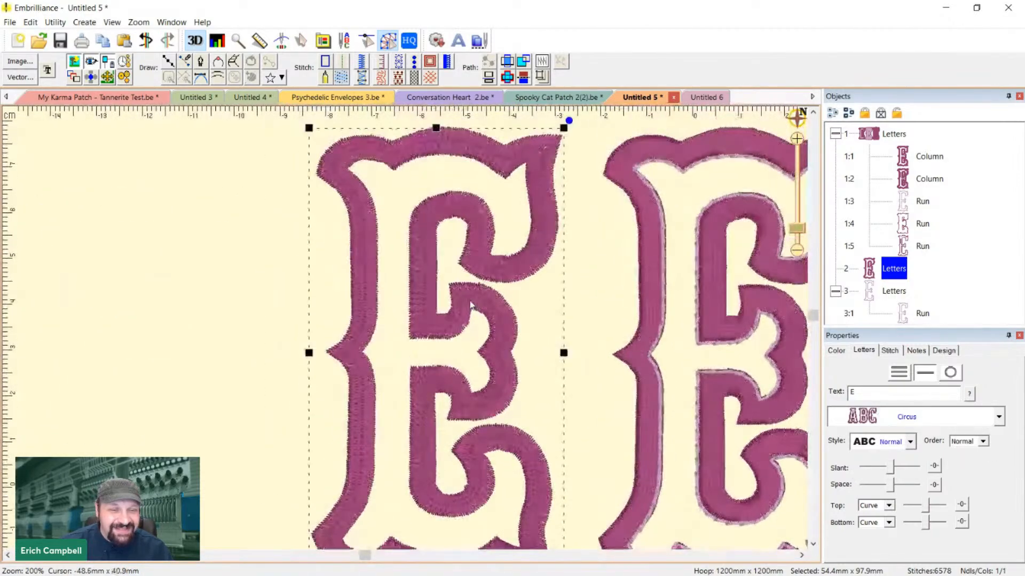
Break the font E lettering into editable objects and convert its satin column to a run stitch
right_click(478, 303)
left_click(546, 334)
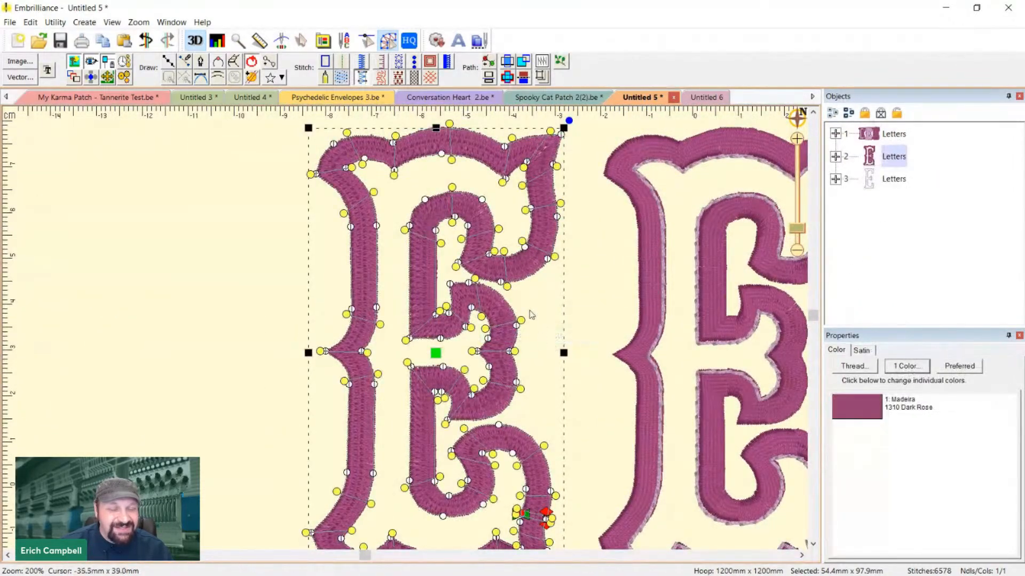
left_click(342, 62)
left_click(517, 531)
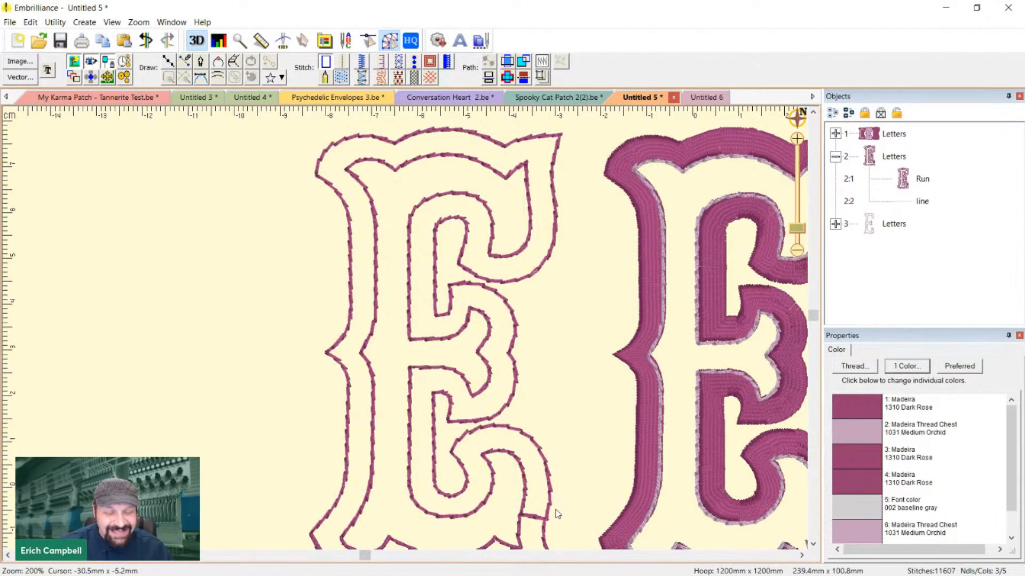
Split the font E's run outline into two pieces at the pair of nodes across its left stem, above the spur
left_click(551, 496)
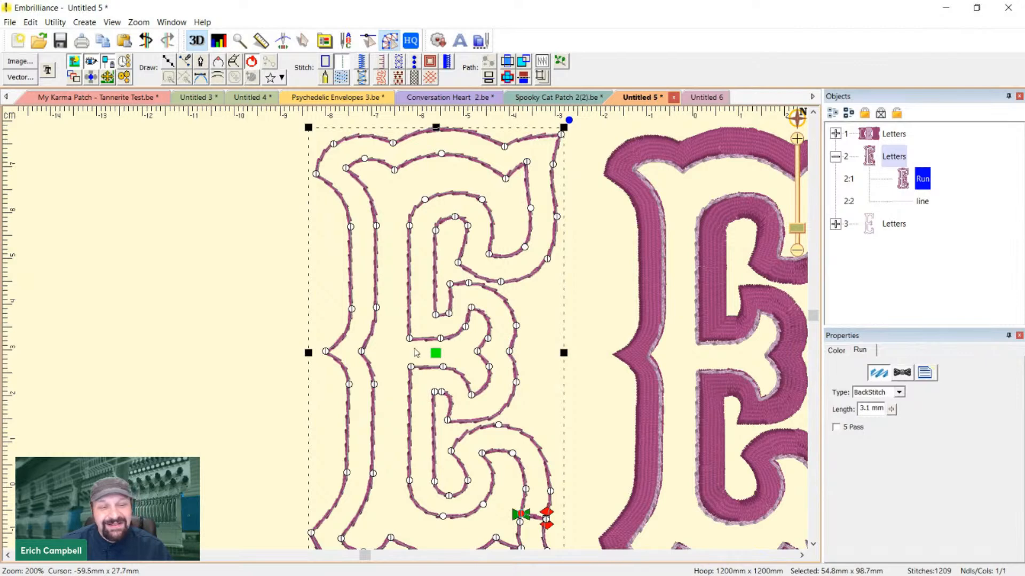
mouse_move(287, 283)
left_mouse_down()
mouse_move(365, 329)
mouse_move(374, 299)
mouse_move(384, 315)
mouse_move(316, 308)
left_mouse_up()
key("ctrl+minus")
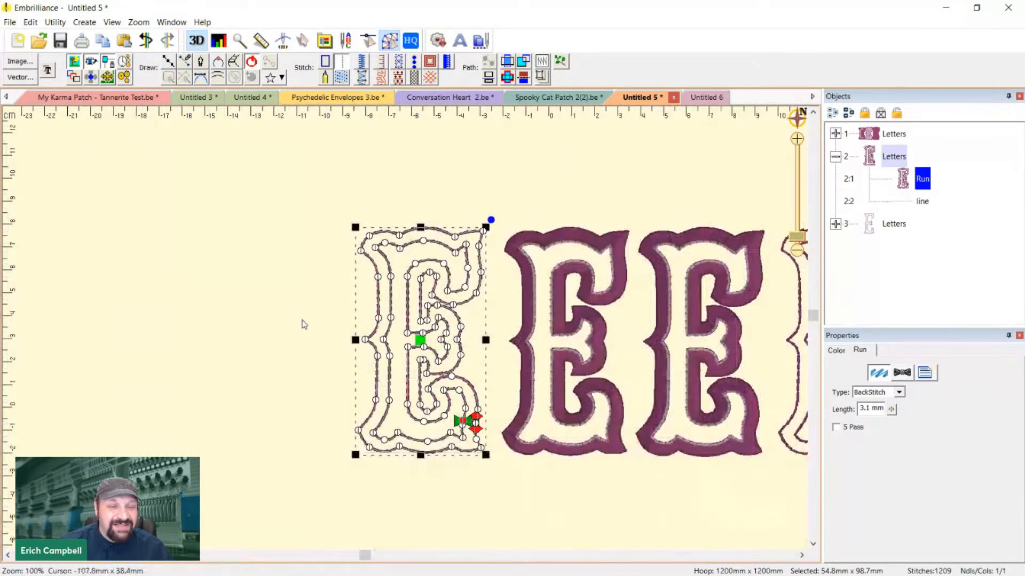
left_click(285, 357)
key("ctrl+plus")
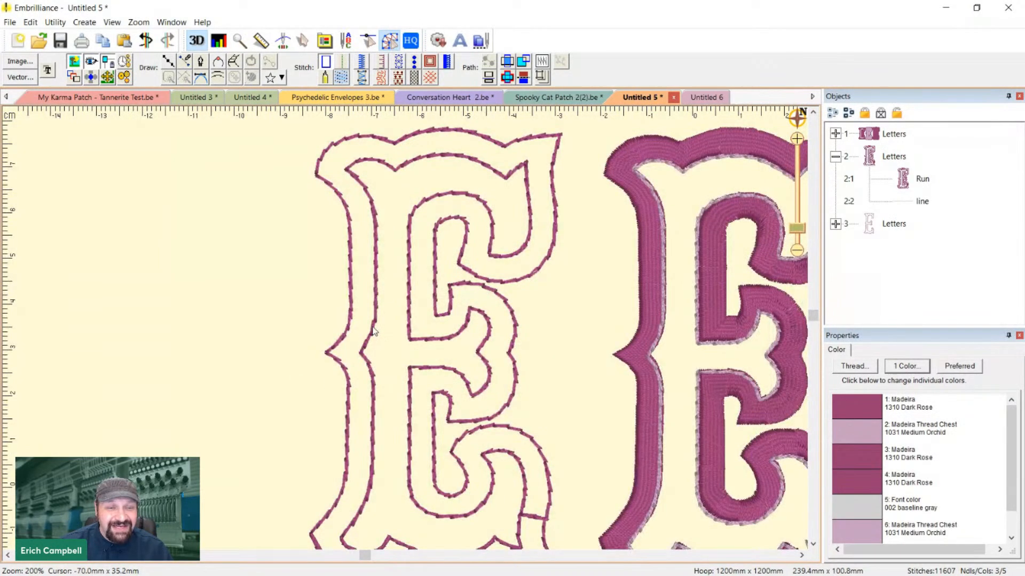
left_click(373, 331)
mouse_move(318, 285)
left_mouse_down()
mouse_move(387, 323)
mouse_move(372, 295)
left_mouse_up()
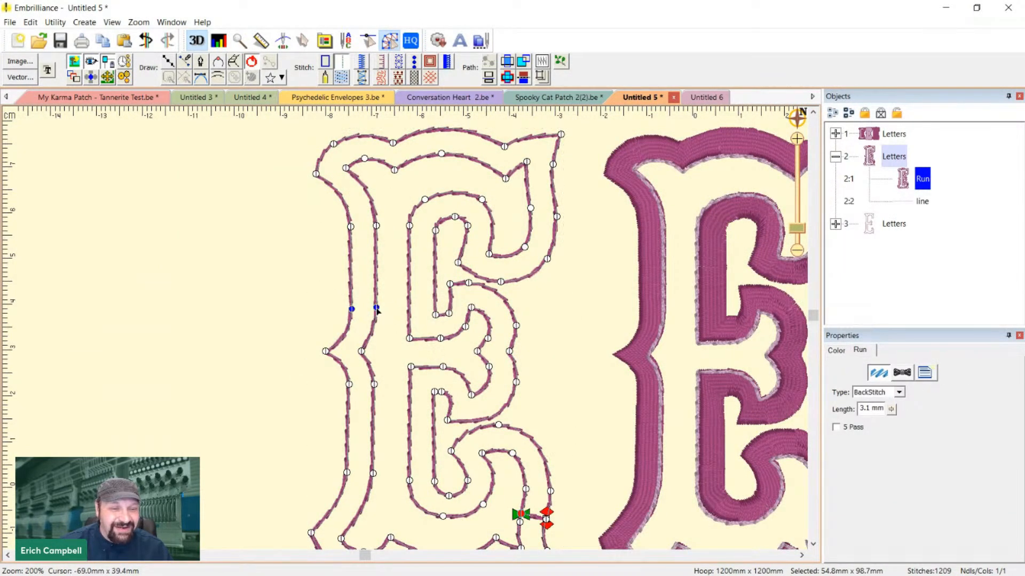
right_click(377, 310)
left_click(436, 368)
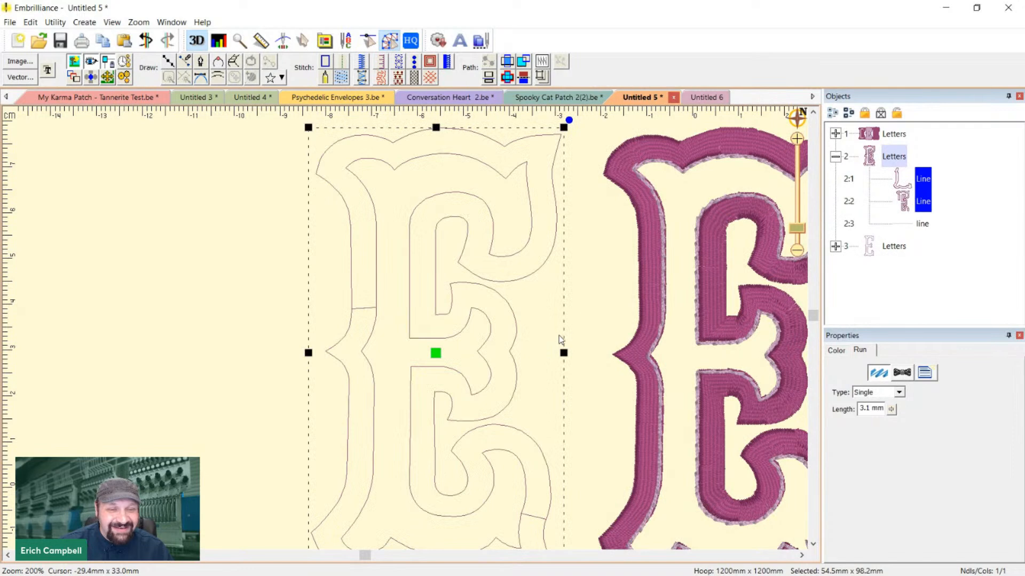
Merge the two split E pieces with Union and place the merged outline to the left of the originals
left_click(525, 395)
left_click(475, 371)
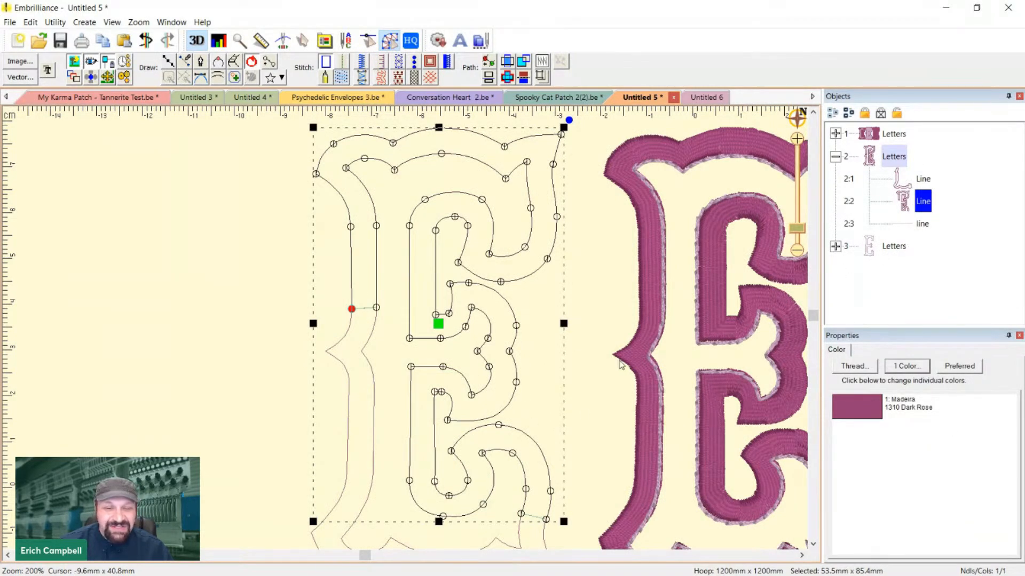
left_click(350, 378, "ctrl")
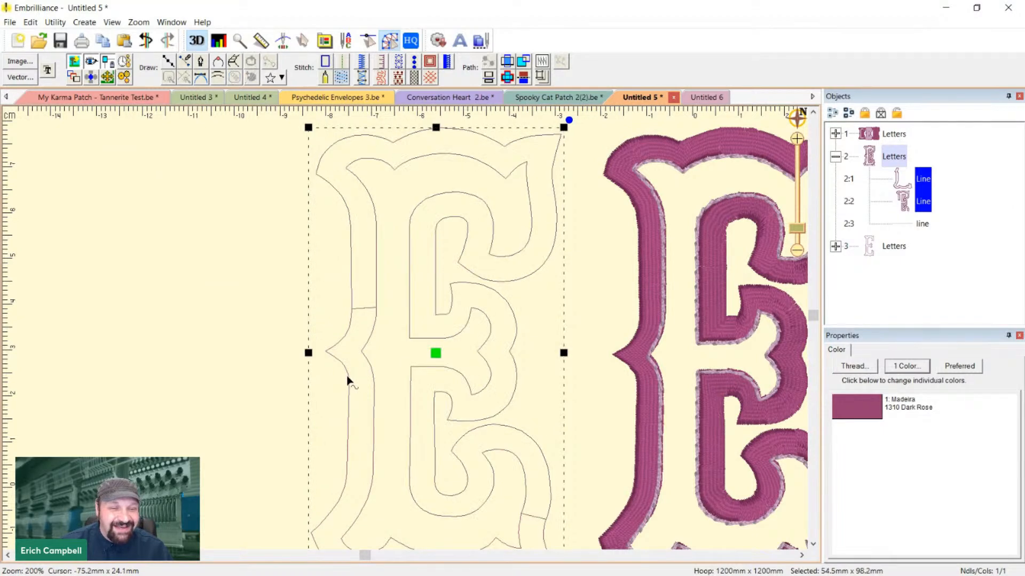
scroll(406, 328, "down", 1)
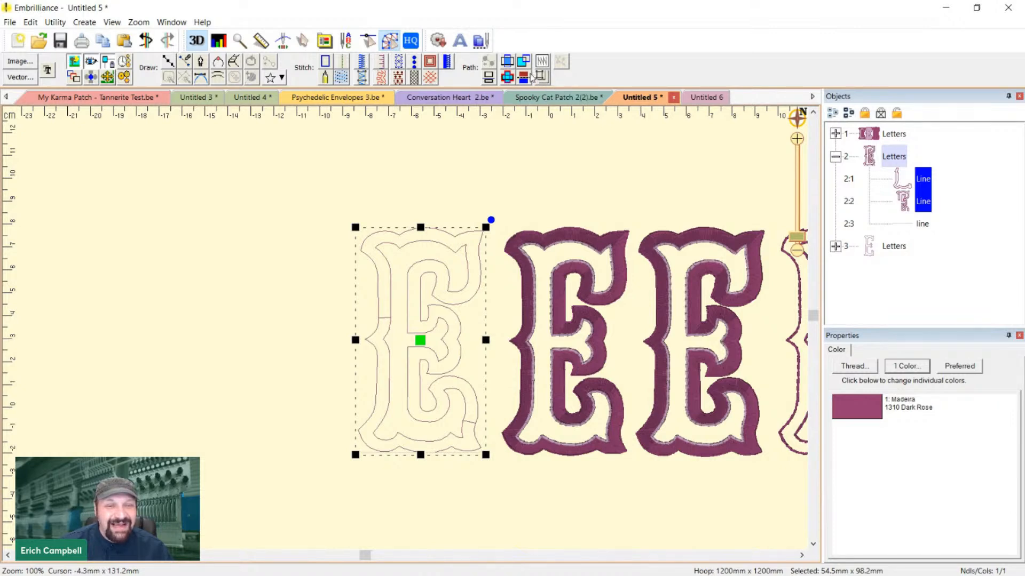
left_click(507, 78)
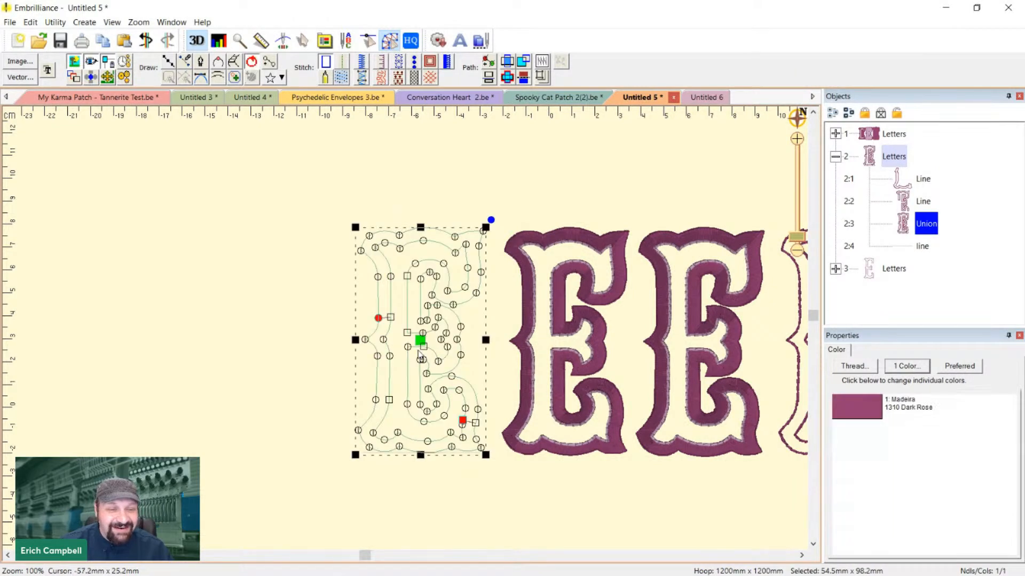
left_click_drag(419, 346, 290, 348)
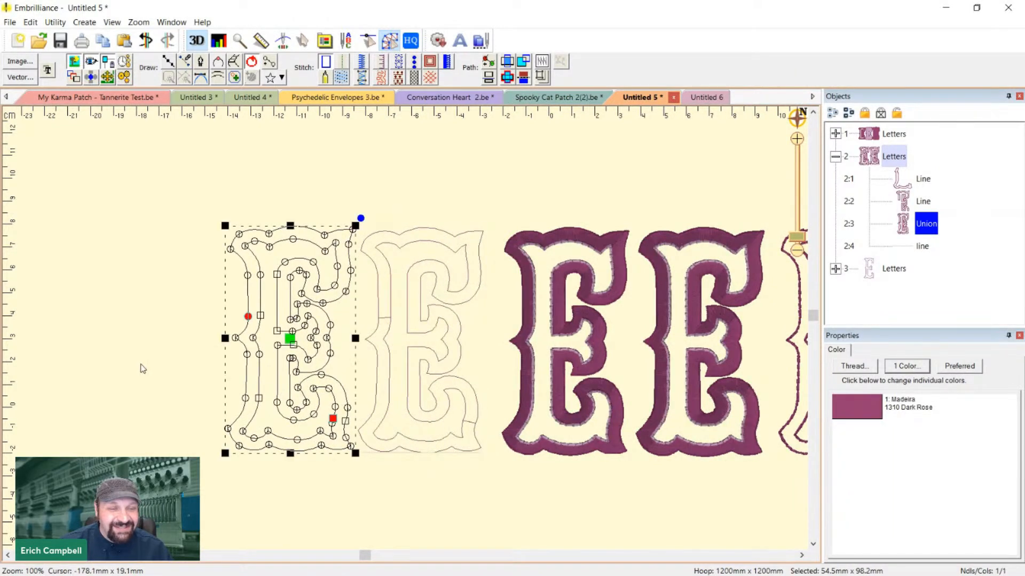
left_click(140, 349)
left_click_drag(140, 350, 306, 316)
scroll(369, 326, "up", 1)
left_click_drag(615, 229, 606, 310)
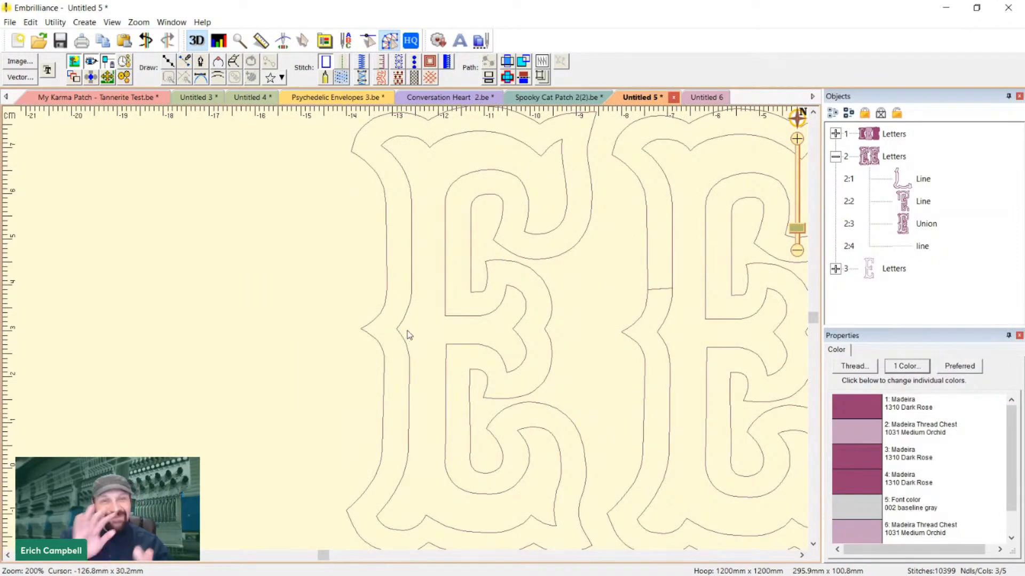
Try converting the upper split piece of the original E to fill stitching, and undo the conversion
left_click(645, 272)
key("minus")
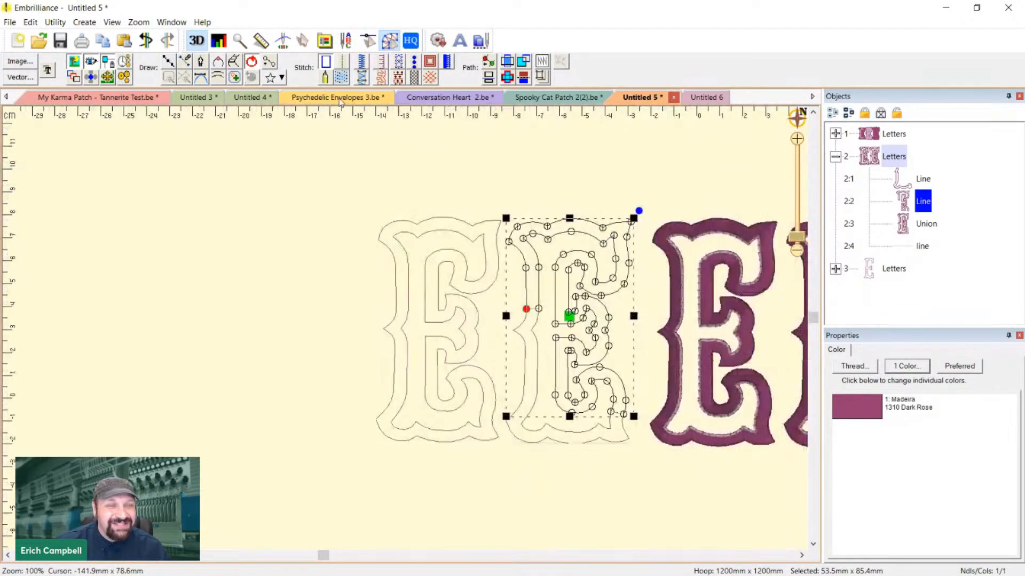
left_click(584, 171)
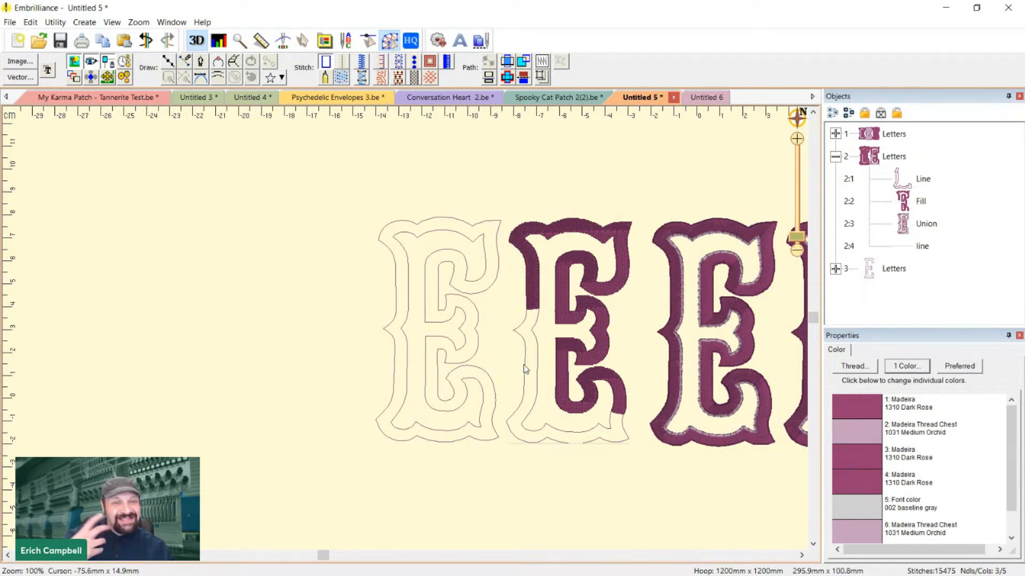
scroll(524, 368, "up", 1)
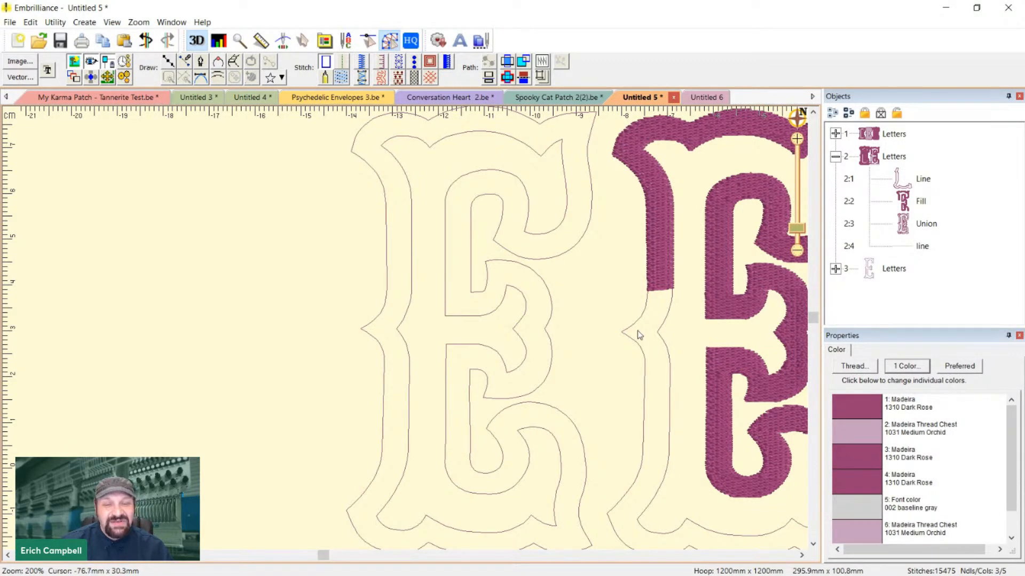
scroll(515, 299, "down", 1)
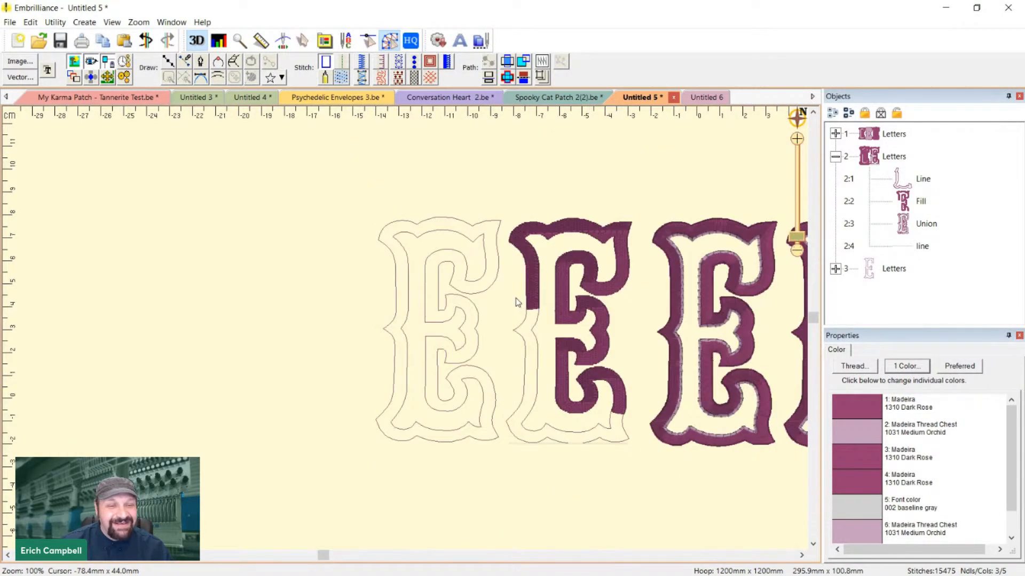
left_click(439, 297)
left_click(573, 193)
left_click(522, 242)
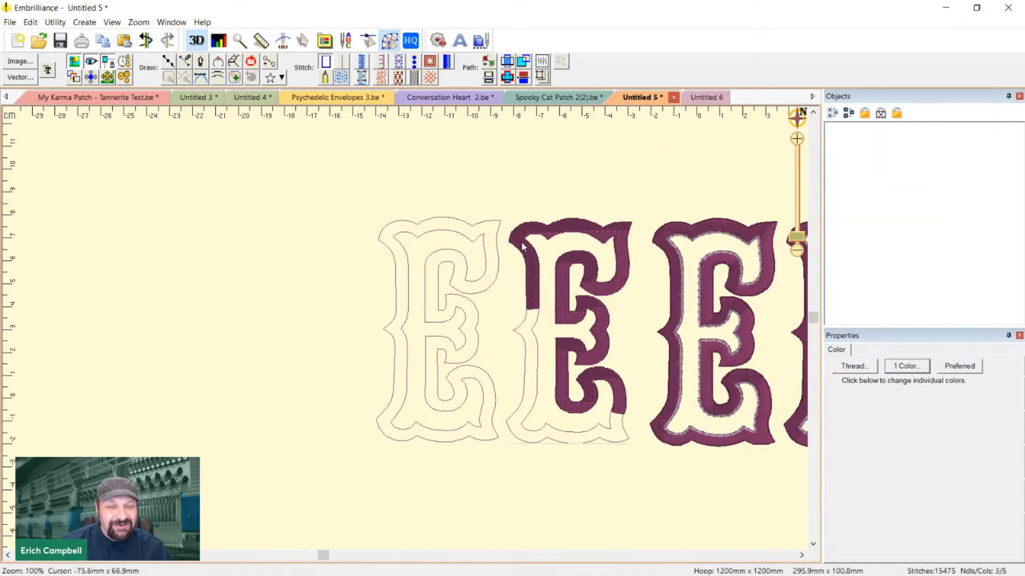
scroll(421, 312, "up", 1)
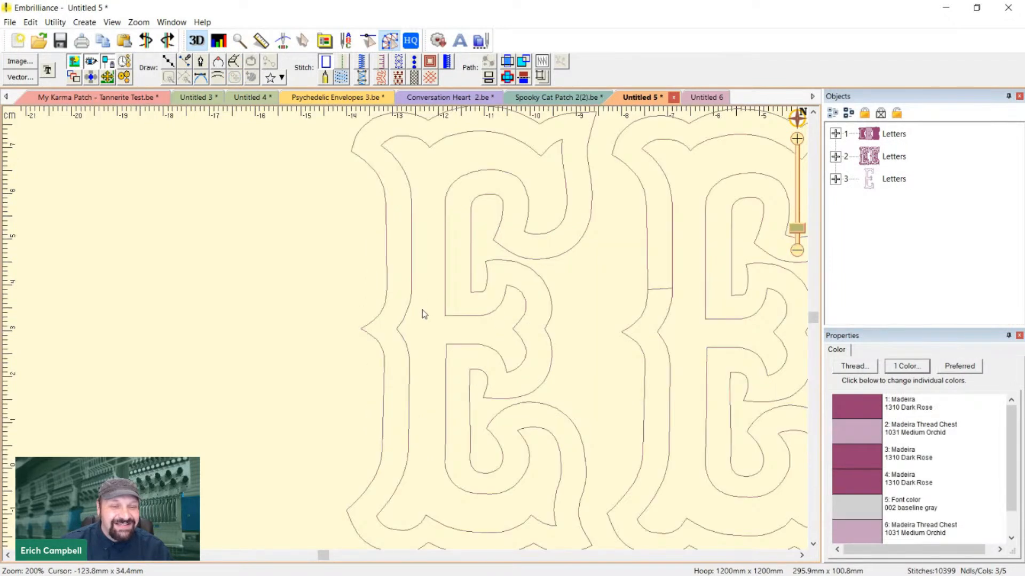
Separate the hole from the merged E outline so the inner and outer contours are individual objects
left_click(444, 290)
right_click(445, 291)
left_click(485, 312)
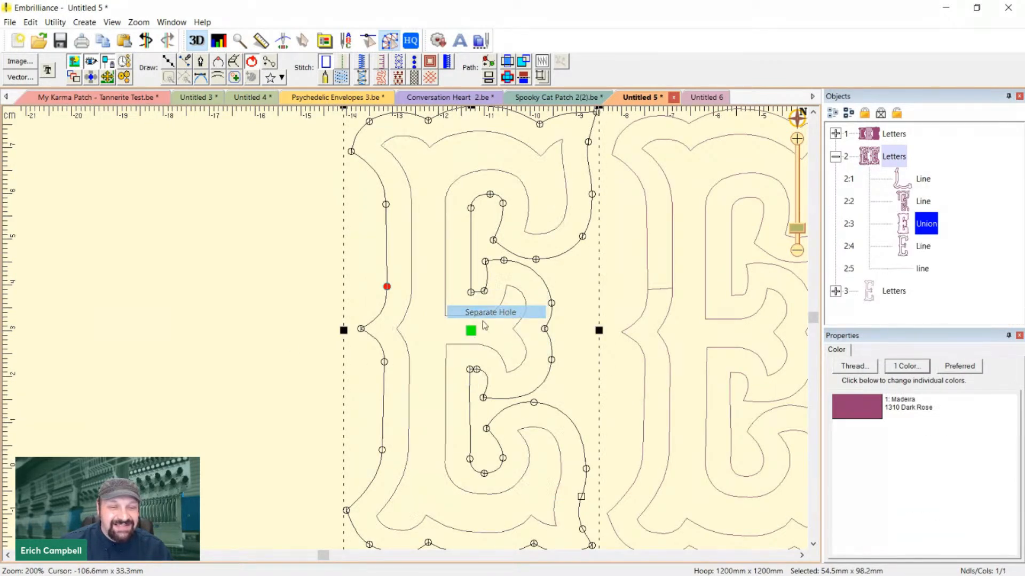
left_click(259, 348)
left_click(412, 305)
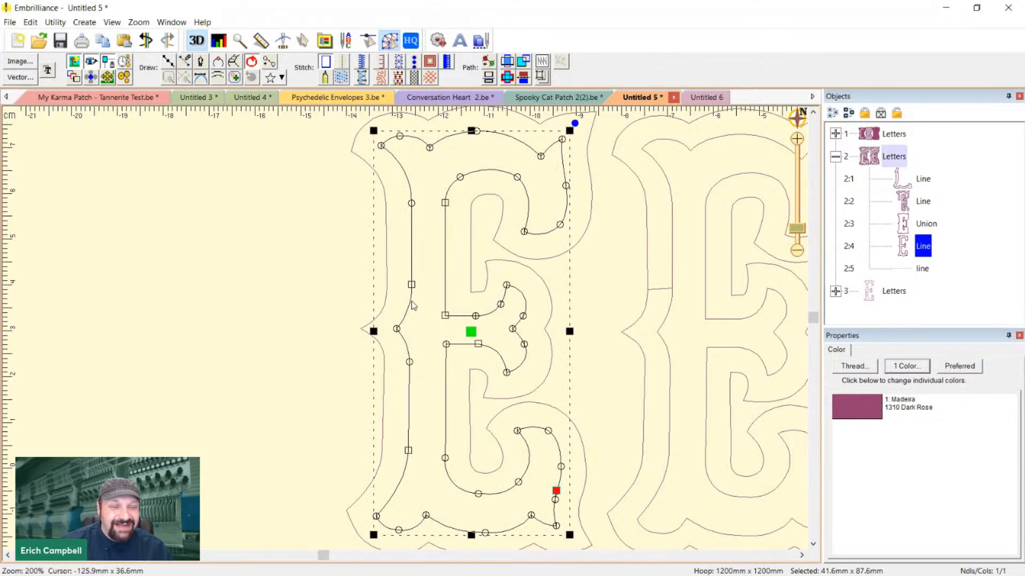
left_click(387, 289)
left_click(225, 297)
scroll(344, 394, "down", 1)
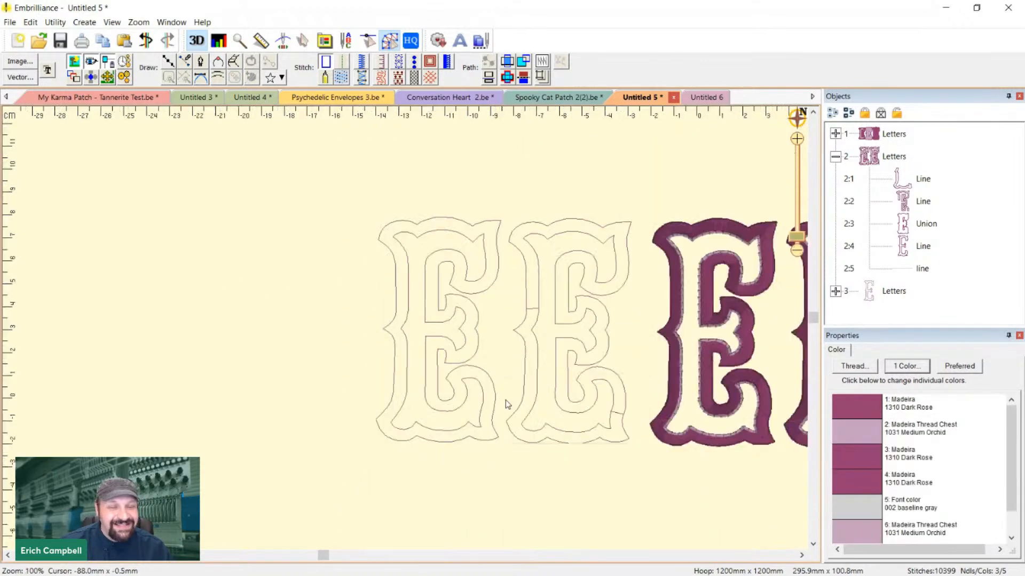
Try moving the inner run outline off the second satin E to the right of the run-only E, and undo the move
left_click_drag(634, 404, 241, 371)
scroll(416, 322, "up", 1)
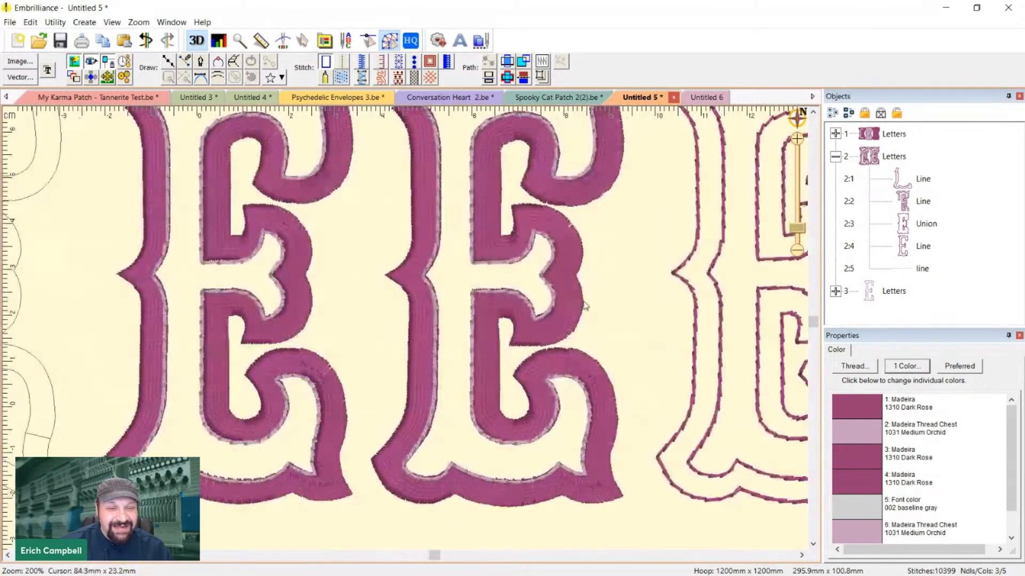
left_click(535, 319)
scroll(533, 318, "down", 1)
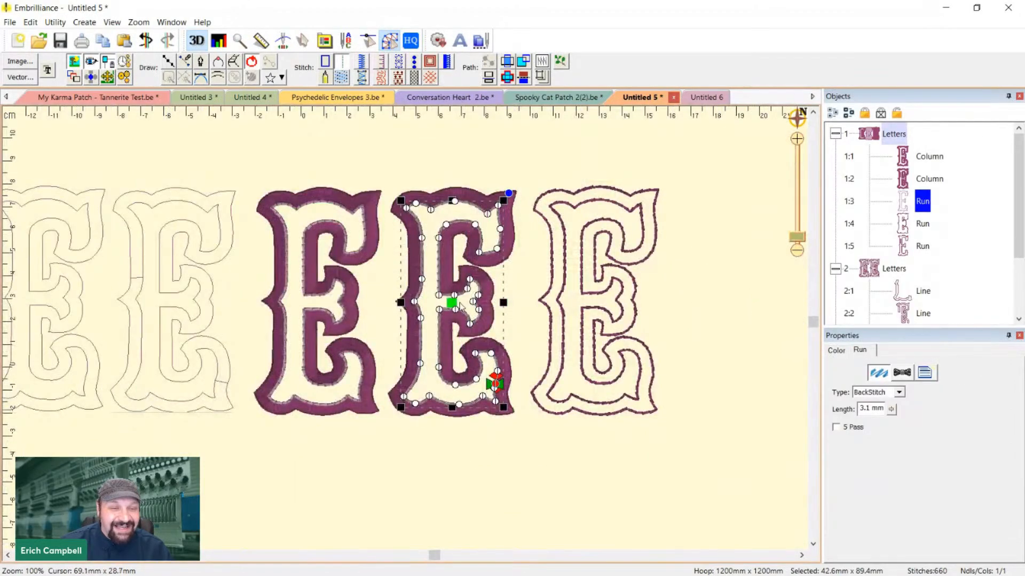
left_click_drag(454, 305, 715, 306)
left_click(740, 488)
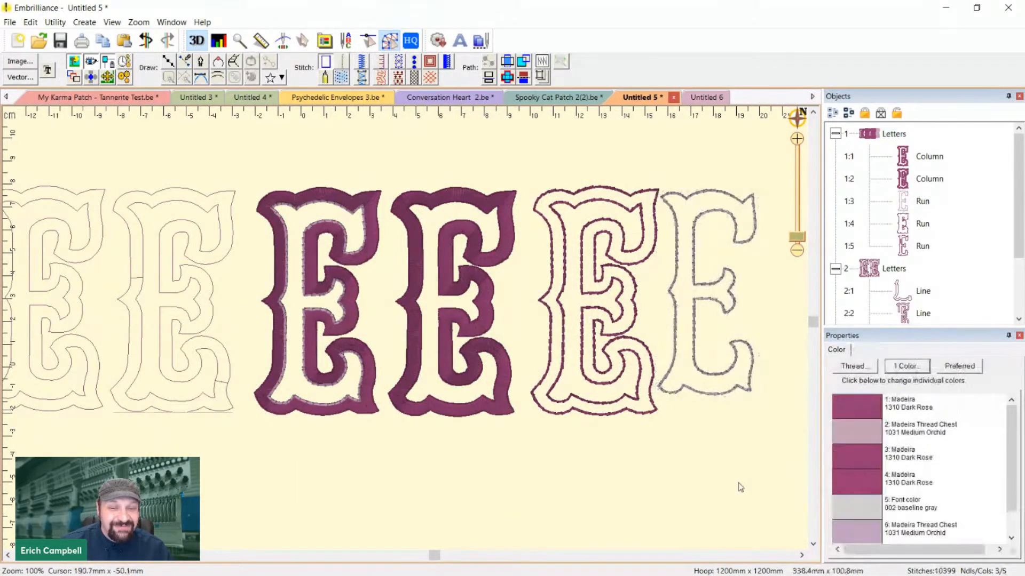
key("ctrl+z")
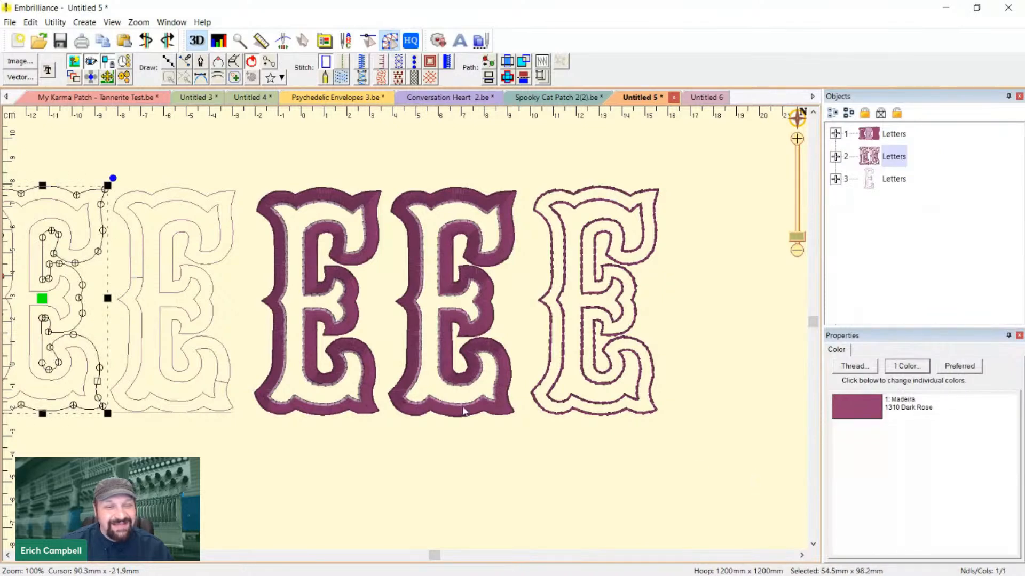
Move the separated outer contour over the second satin E and convert it to a run stitch
left_click(454, 304)
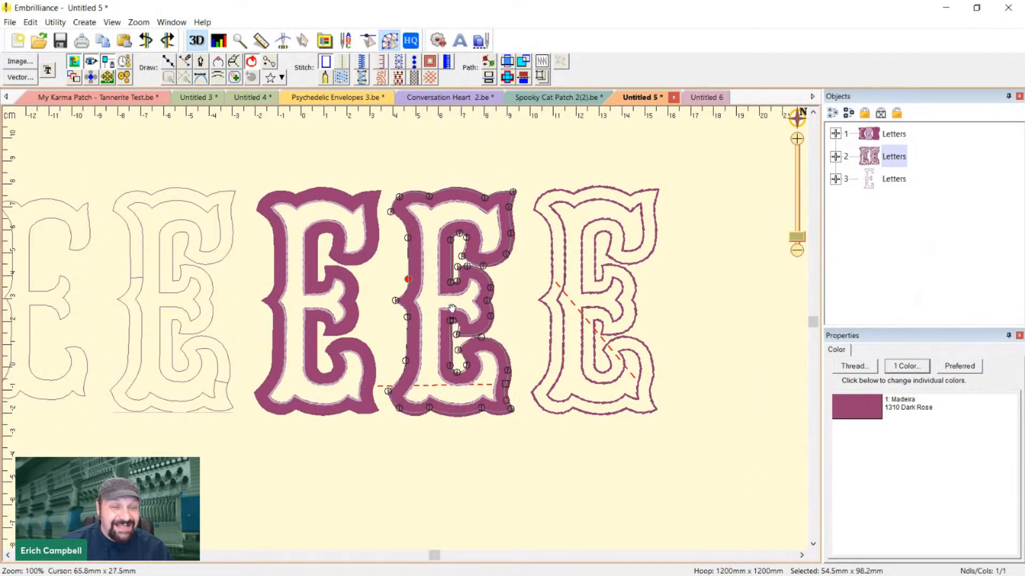
left_click(454, 305)
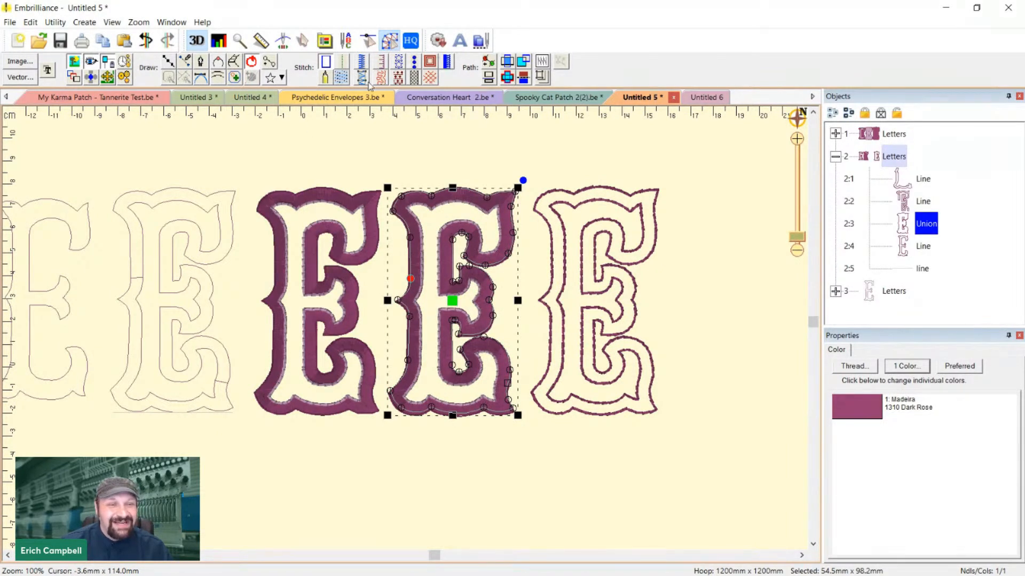
left_click(343, 63)
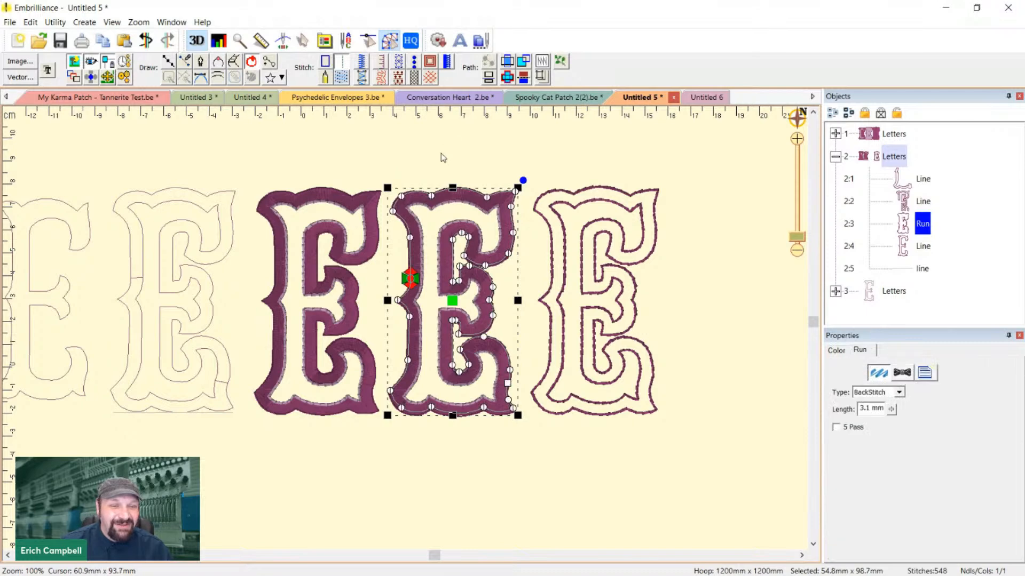
left_click(425, 153)
key("2")
left_click(415, 230)
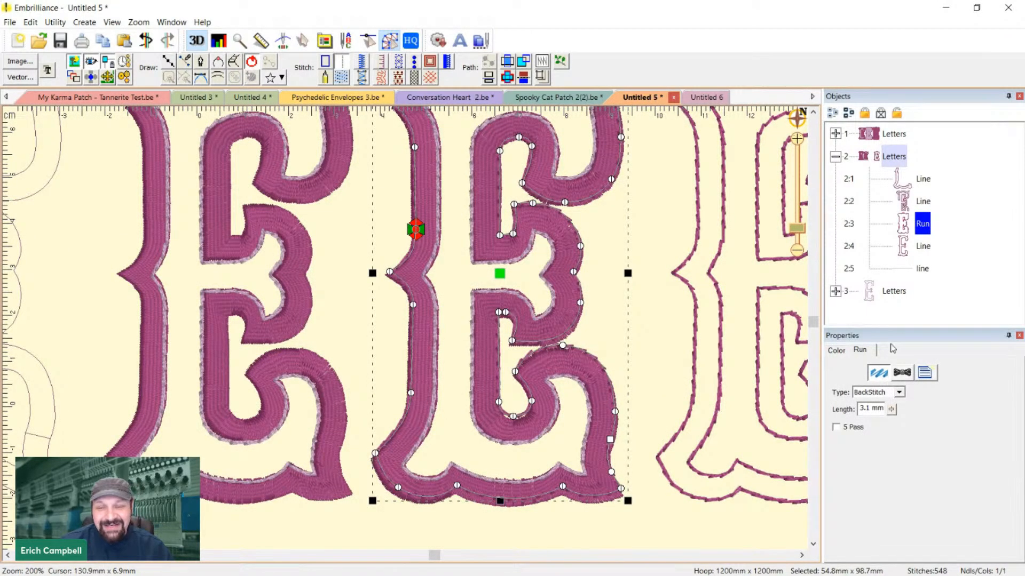
Set the outer run outline's thread to Madeira Thread Chest 1031 Medium Orchid and nudge it into alignment with the satin edge
left_click(836, 350)
left_click(867, 407)
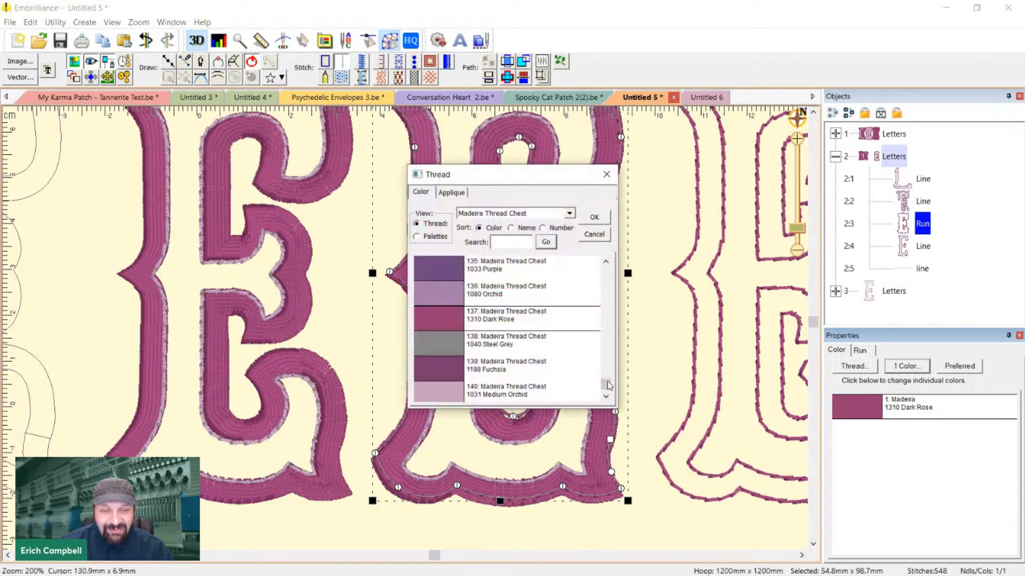
left_click(456, 391)
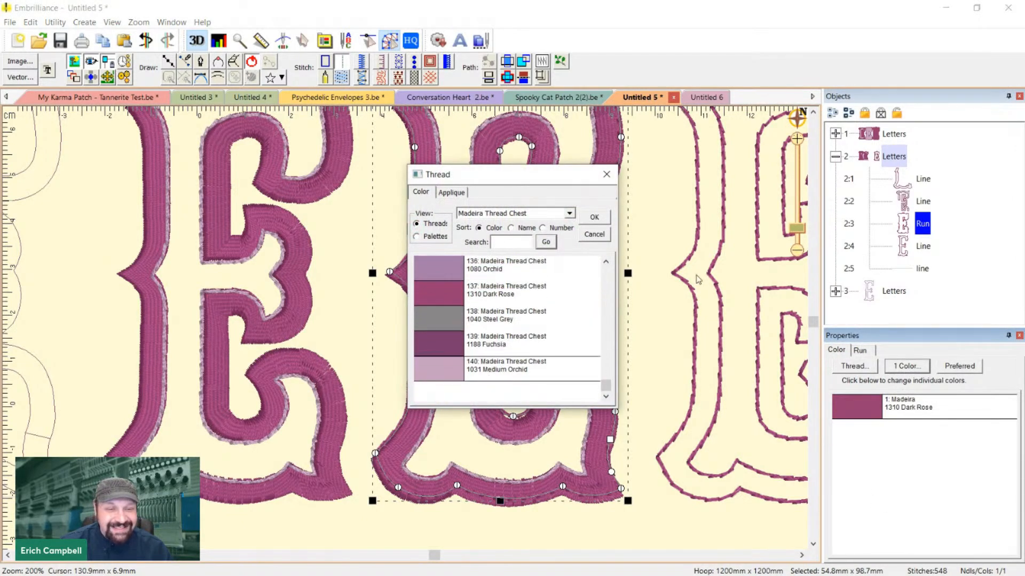
left_click(593, 218)
left_click_drag(496, 275, 498, 278)
left_click(637, 300)
key("plus")
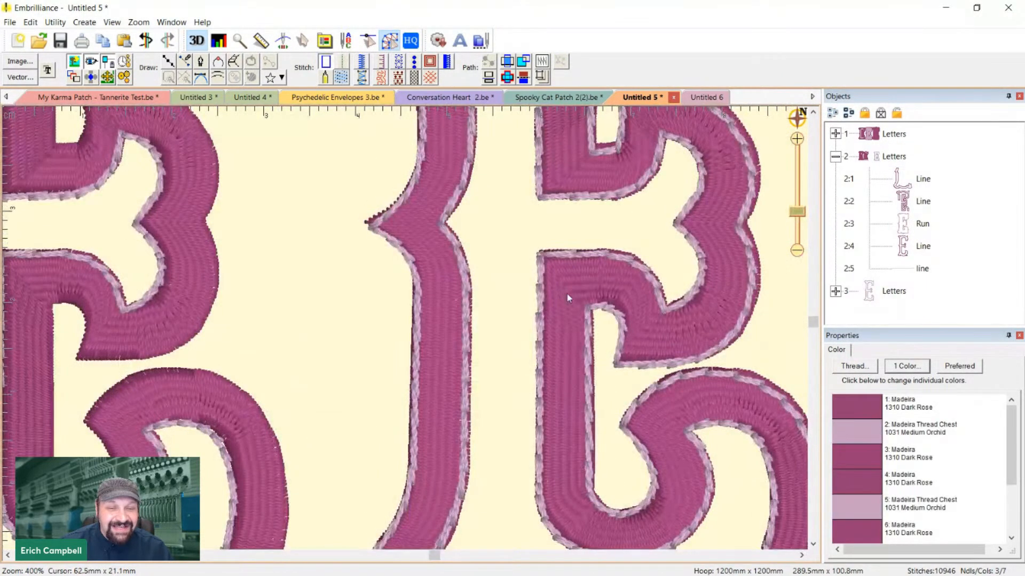
Delete the outer run outline from the second satin E, leaving only its inner-edge run
left_click(566, 293)
left_click(595, 320)
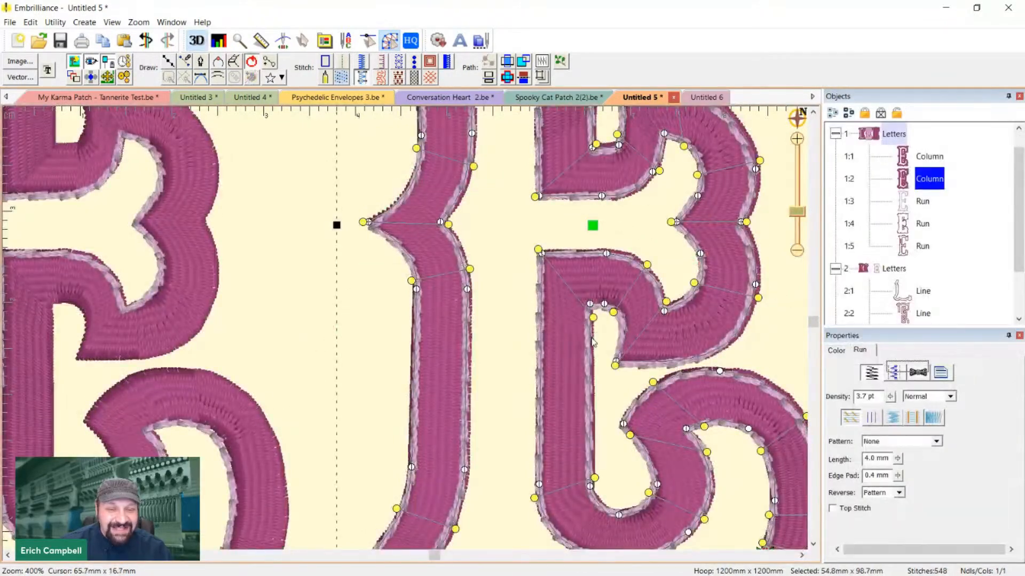
key("minus")
left_click(631, 319)
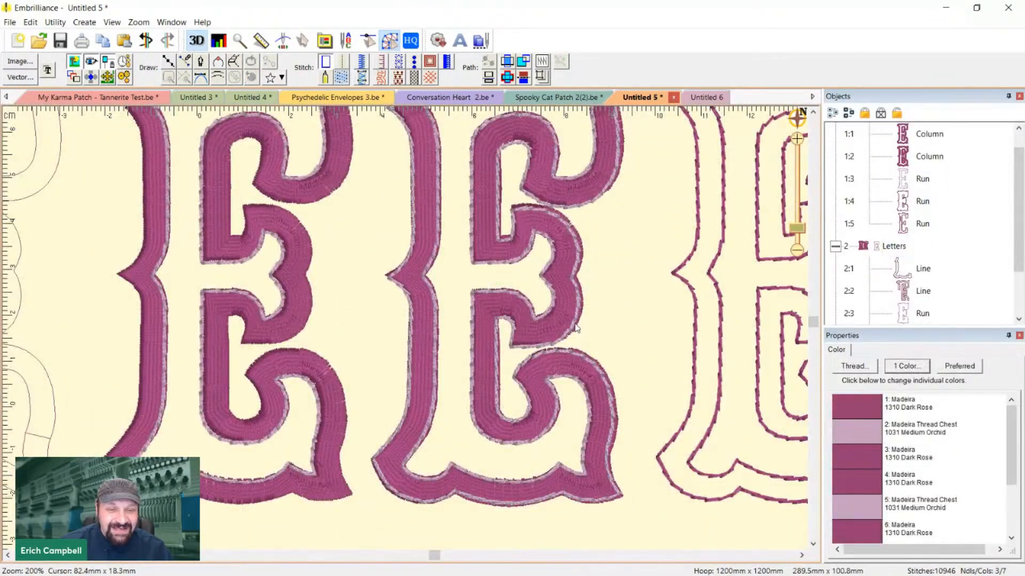
left_click(576, 327)
key("Delete")
Set the minimum pull compensation of the second satin E's column to 0 pt
key("plus")
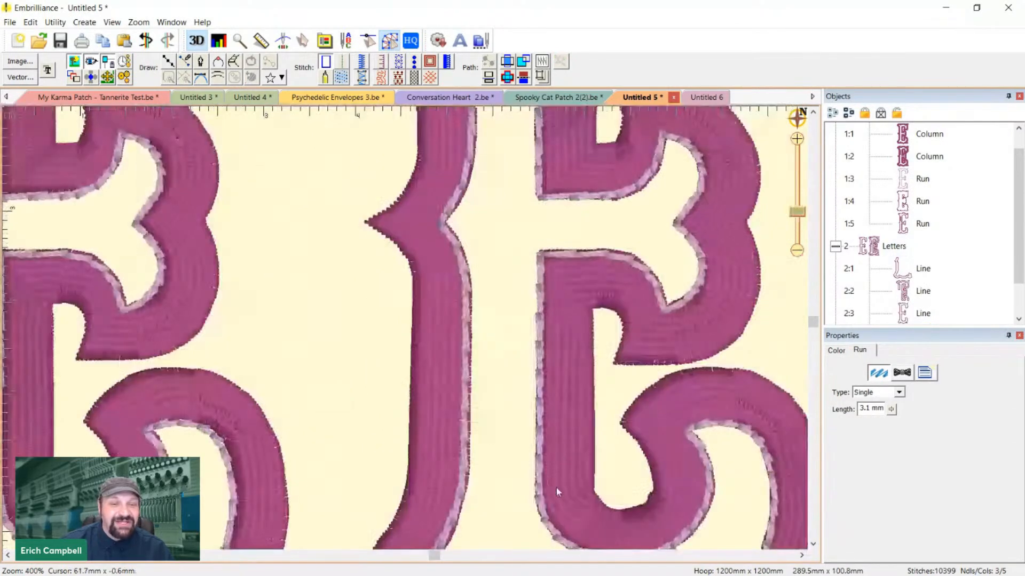
key("d")
left_click(929, 156)
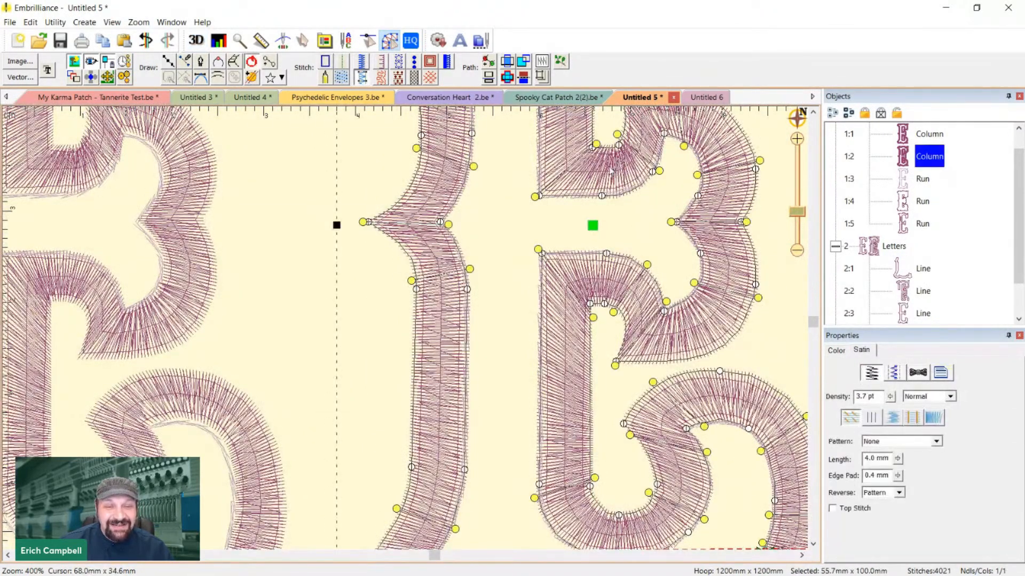
left_click(915, 419)
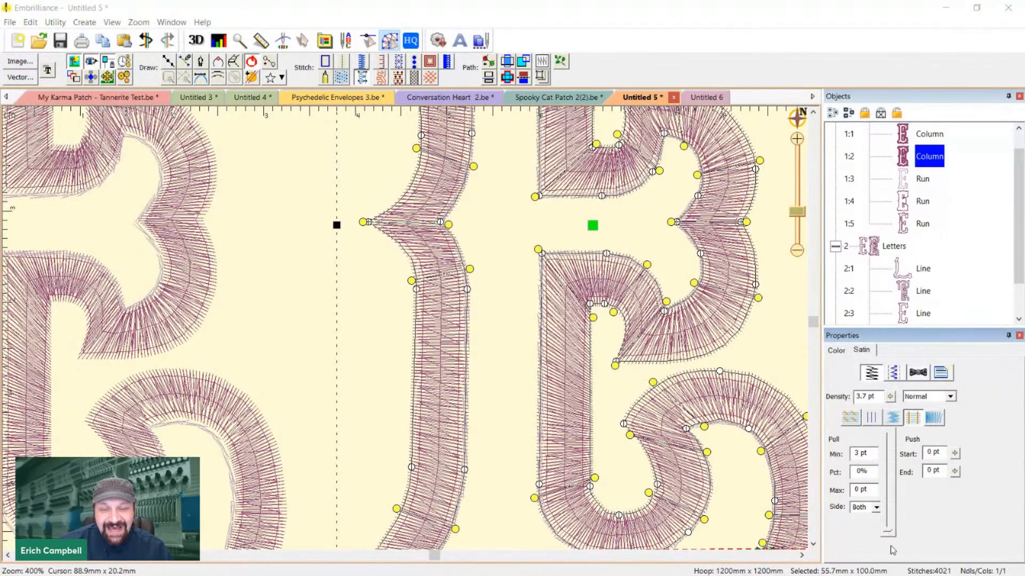
left_click(387, 362)
left_click(441, 303)
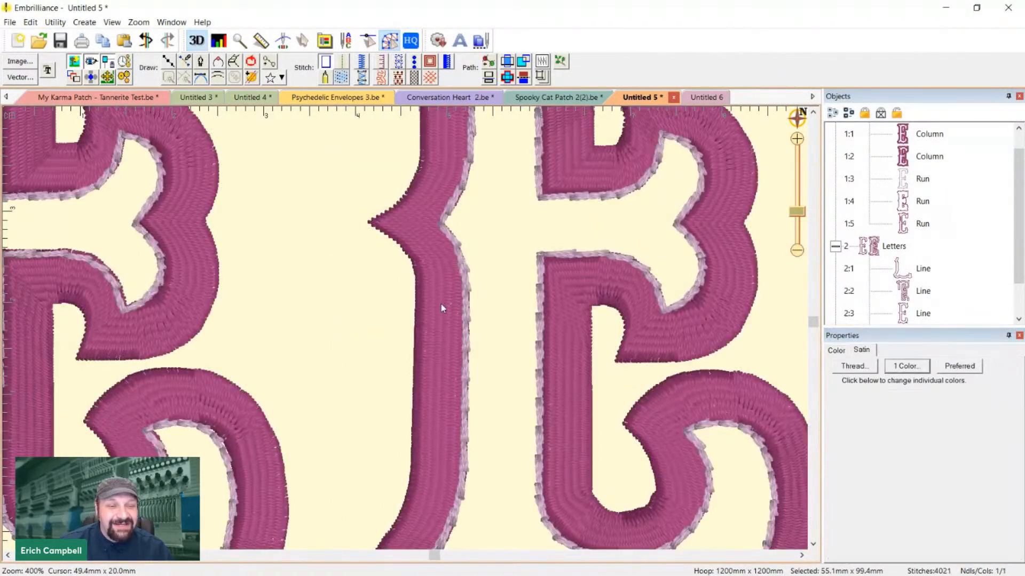
Restore the second satin E's minimum pull compensation to 3 pt and deselect the column
left_click(914, 418)
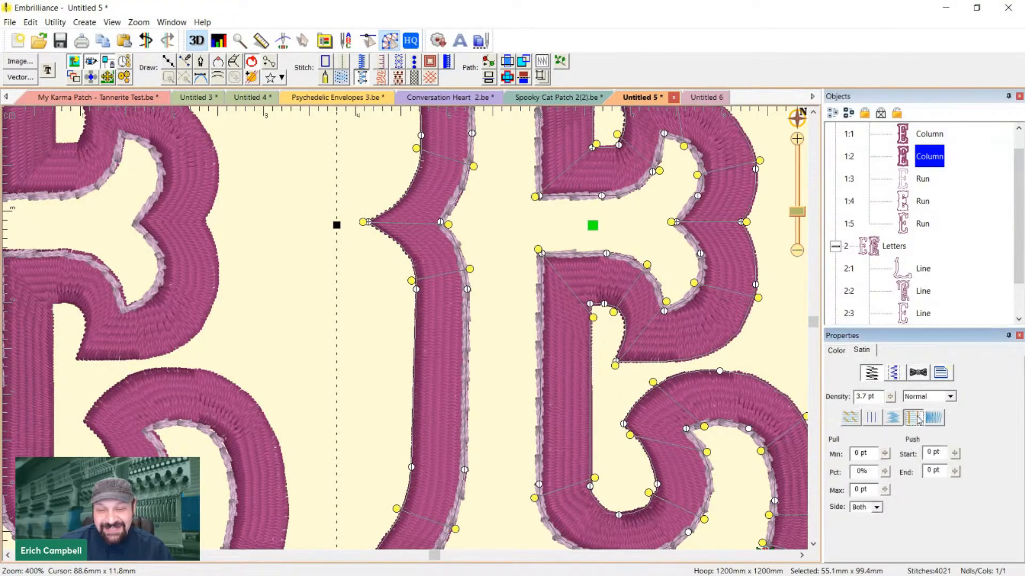
left_click_drag(885, 460, 890, 528)
left_click(341, 312)
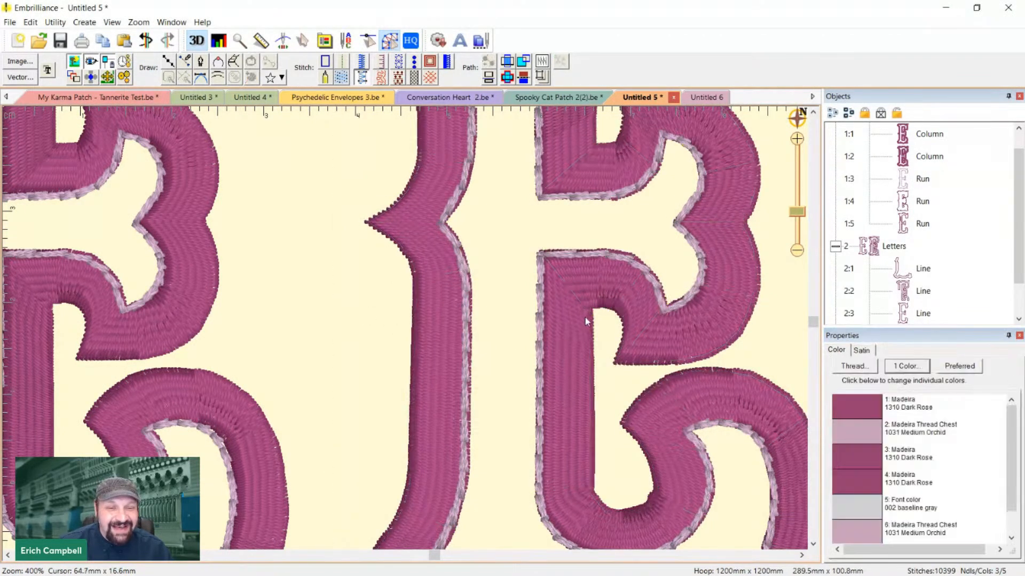
Examine how the inner run outlines sit over the satin edges of both Es, comparing the flat stitch view with the 3D view
key("plus")
key("d")
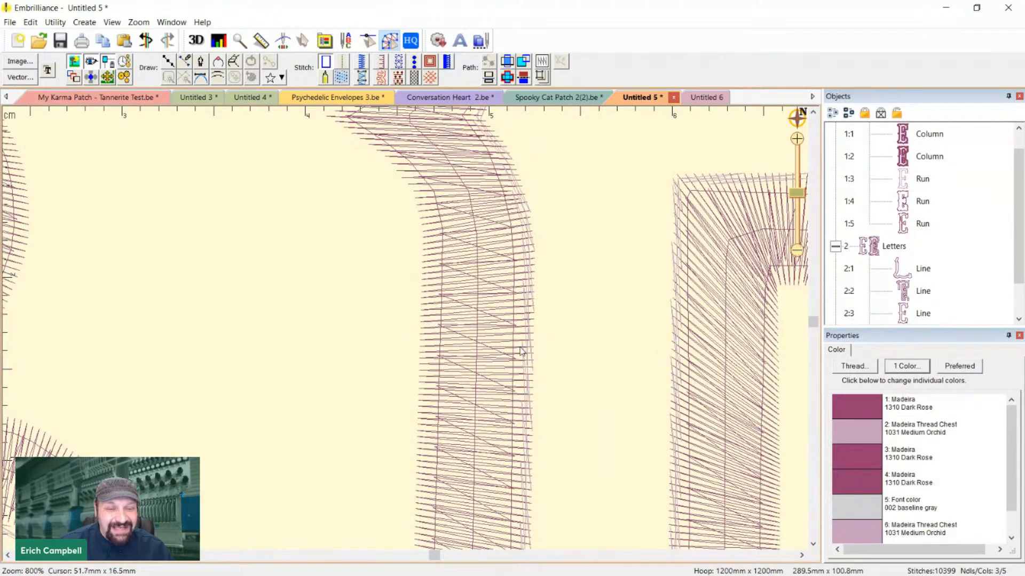
key("d")
key("4")
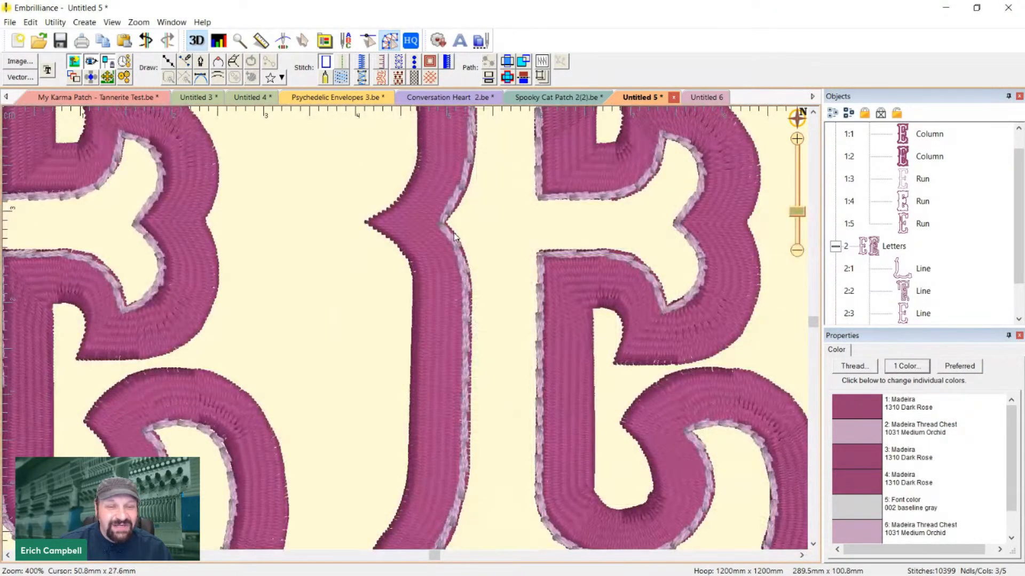
key("1")
key("2")
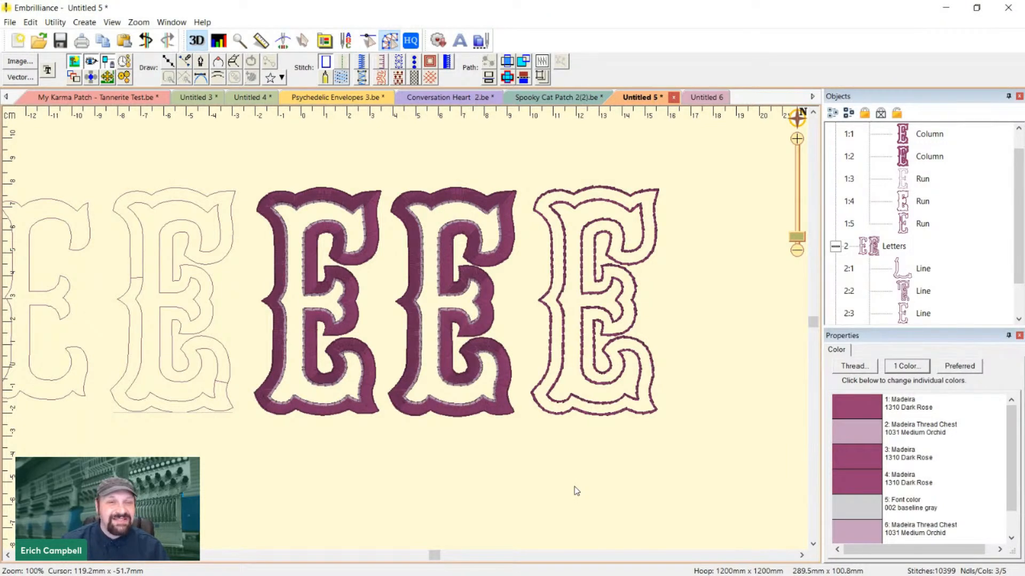
key("3")
scroll(571, 448, "up", 1)
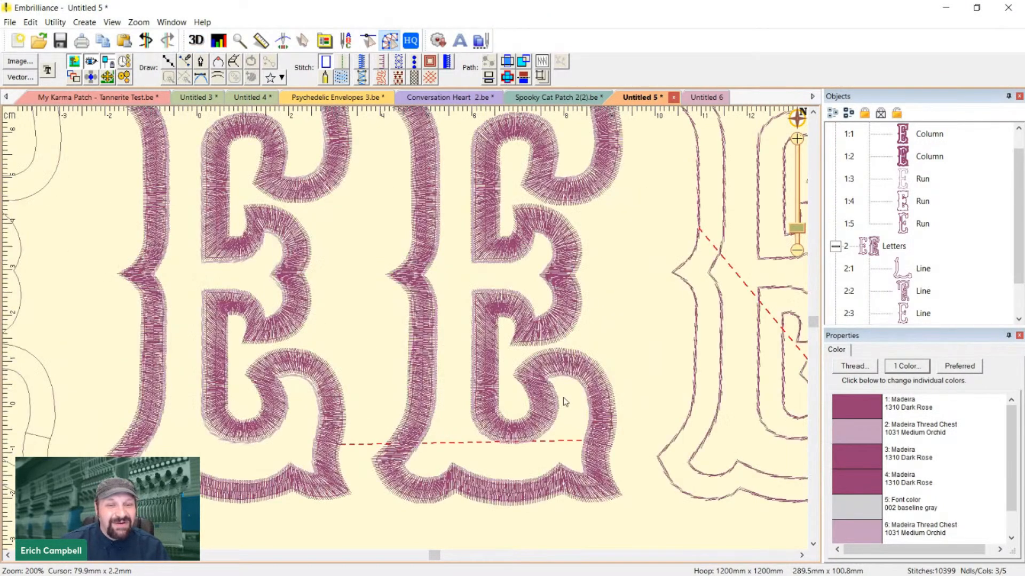
scroll(565, 401, "down", 1)
key("3")
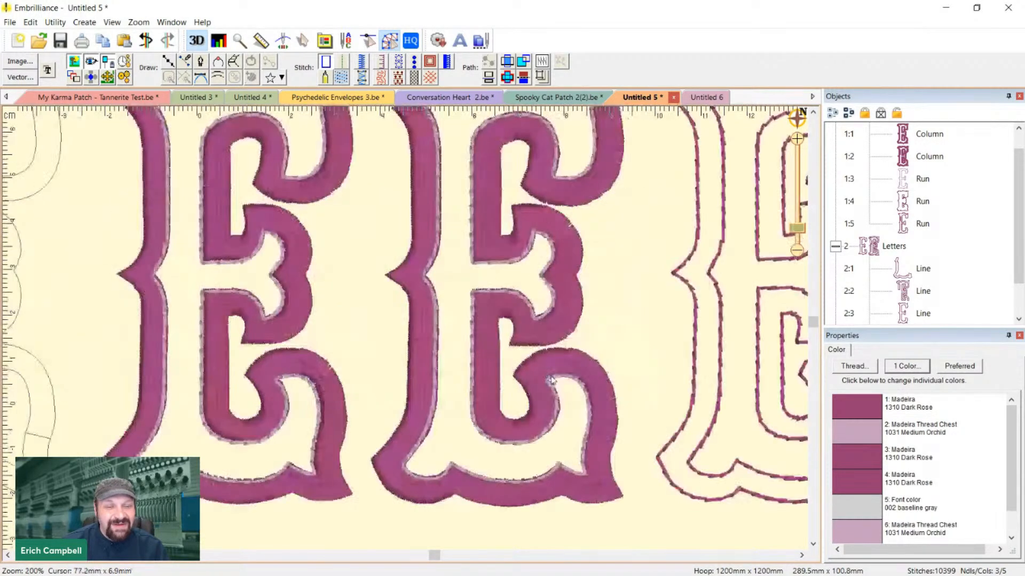
Inspect the satin and inner run along the upper arm of the second satin E at 800%, in flat stitch and 3D views
scroll(554, 365, "up", 1)
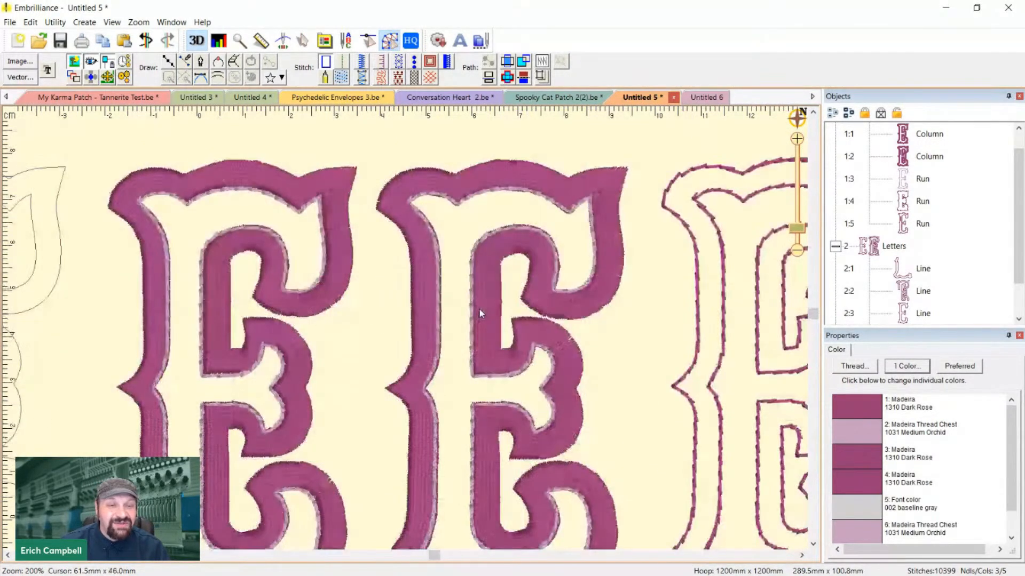
scroll(466, 239, "up", 1)
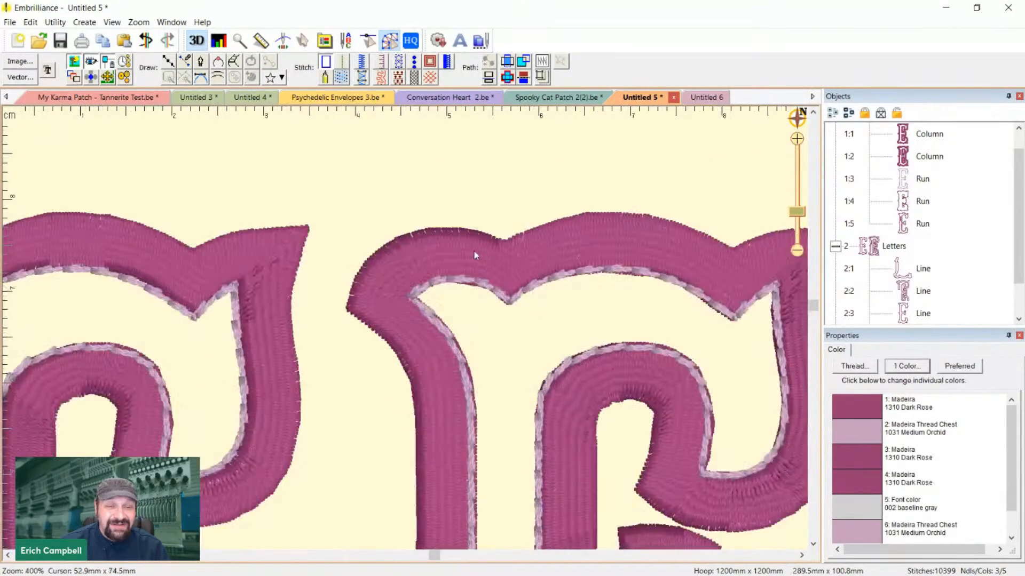
left_click(531, 256)
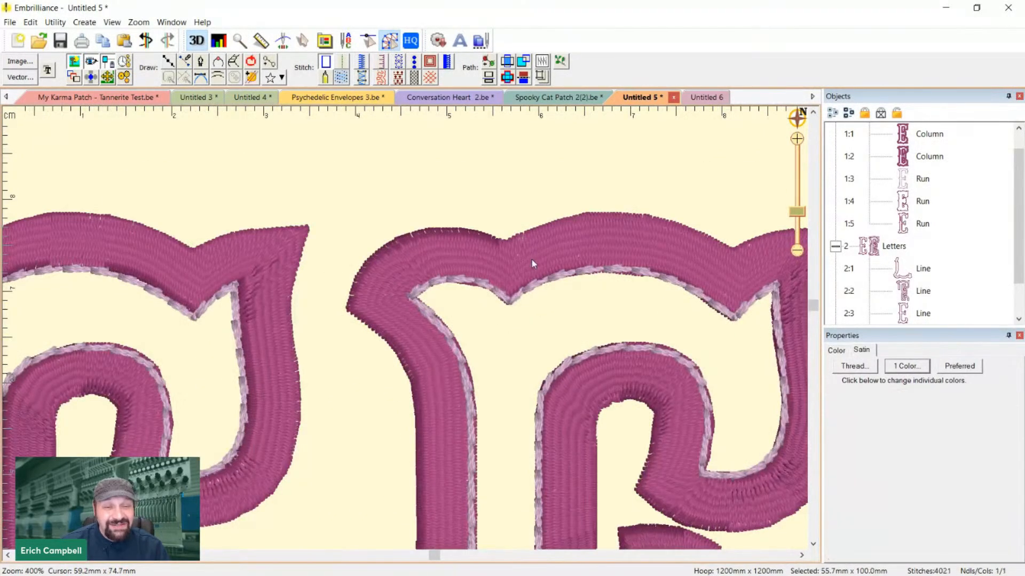
left_click(492, 289)
left_click(559, 327)
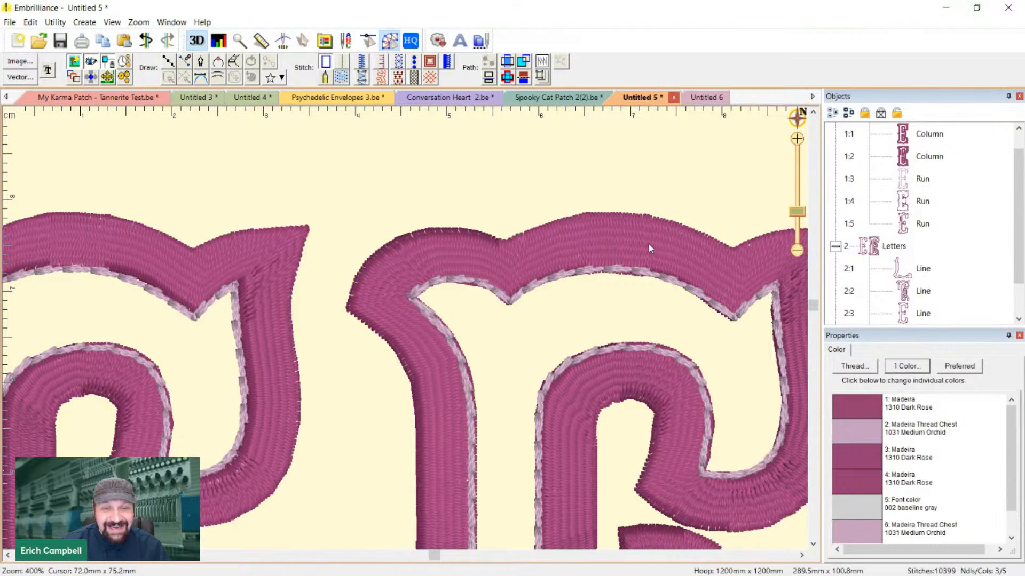
scroll(648, 248, "up", 2)
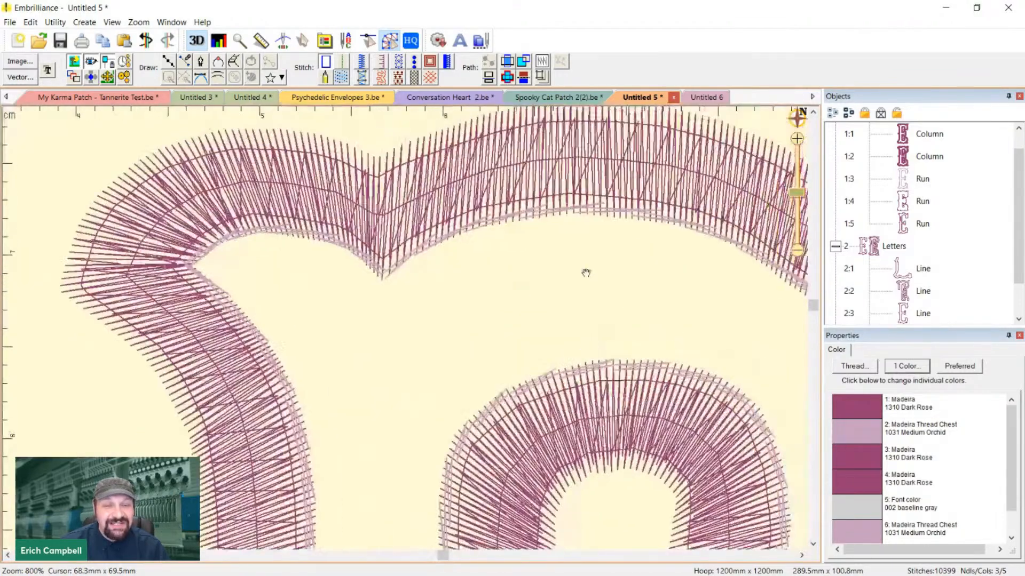
left_click_drag(586, 273, 501, 313)
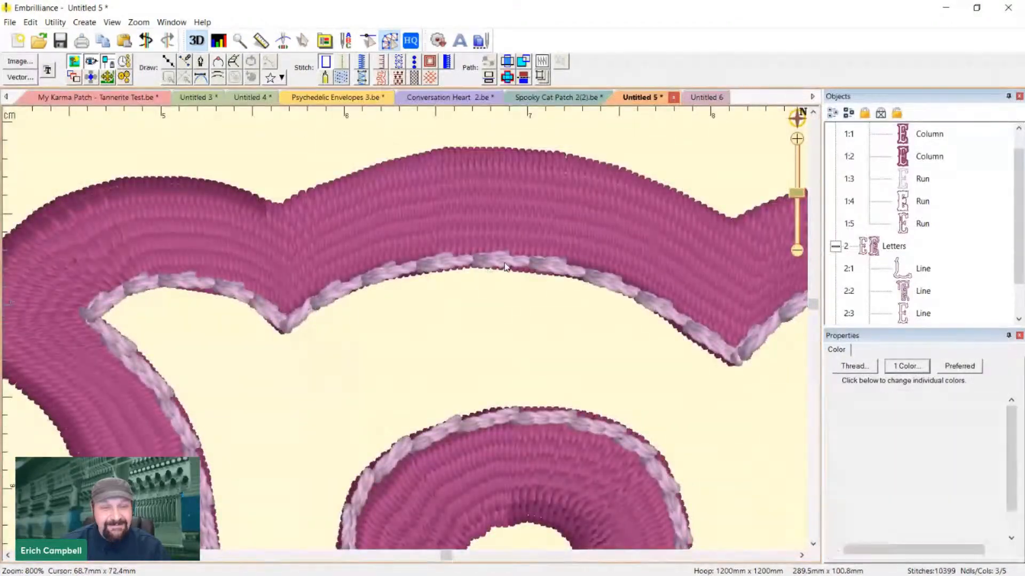
Measure from the satin column's inner edge toward its middle and inflate the Medium Orchid run there by 3.2 mm with softened corners
left_click_drag(514, 267, 517, 209)
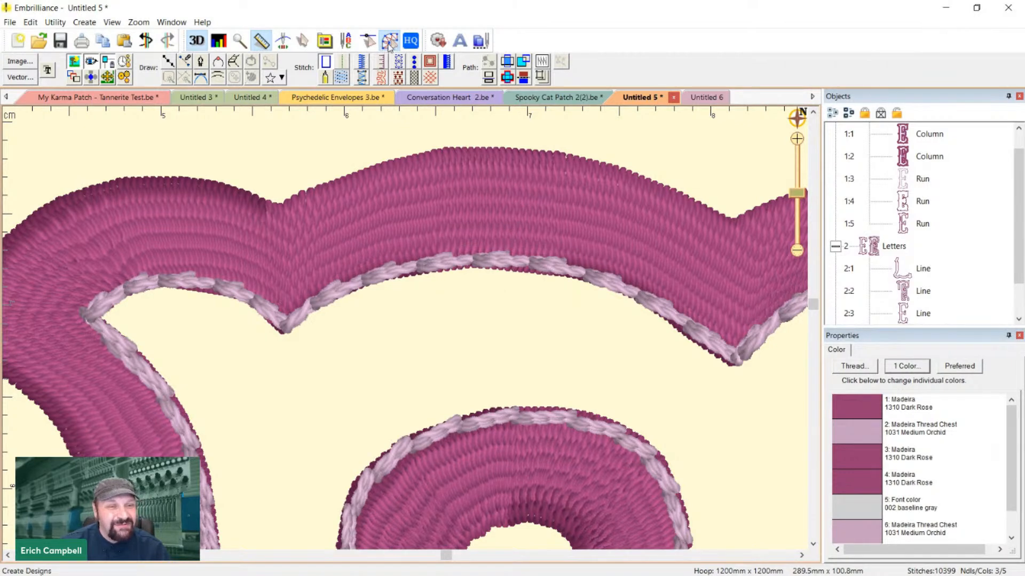
left_click(302, 40)
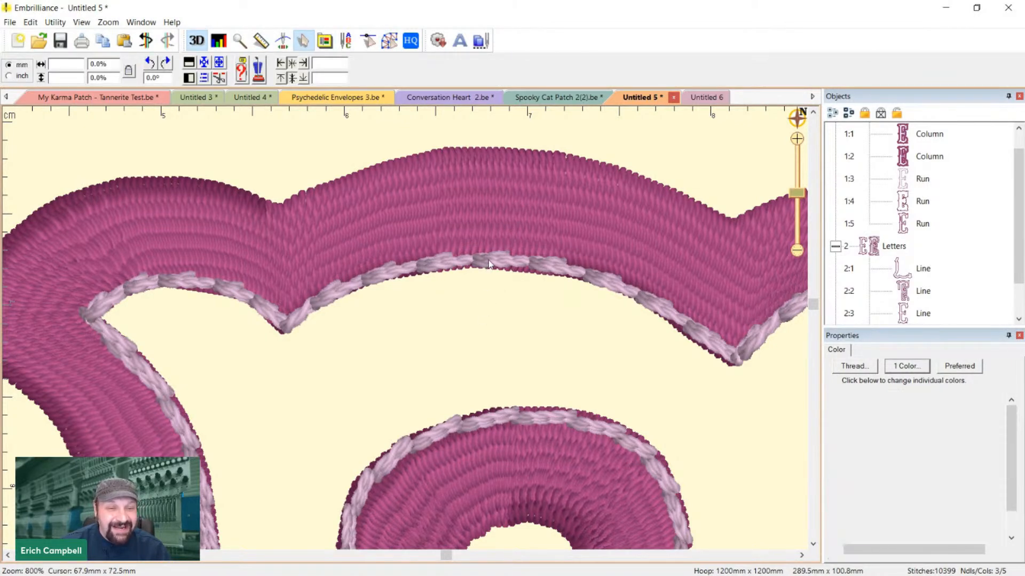
scroll(487, 269, "down", 1)
left_click(489, 304)
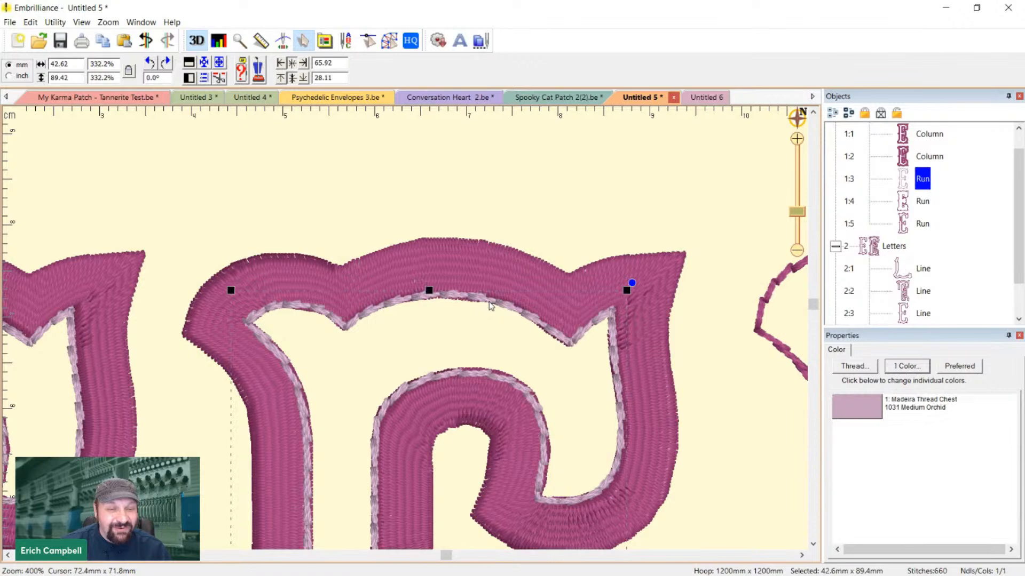
left_click(390, 40)
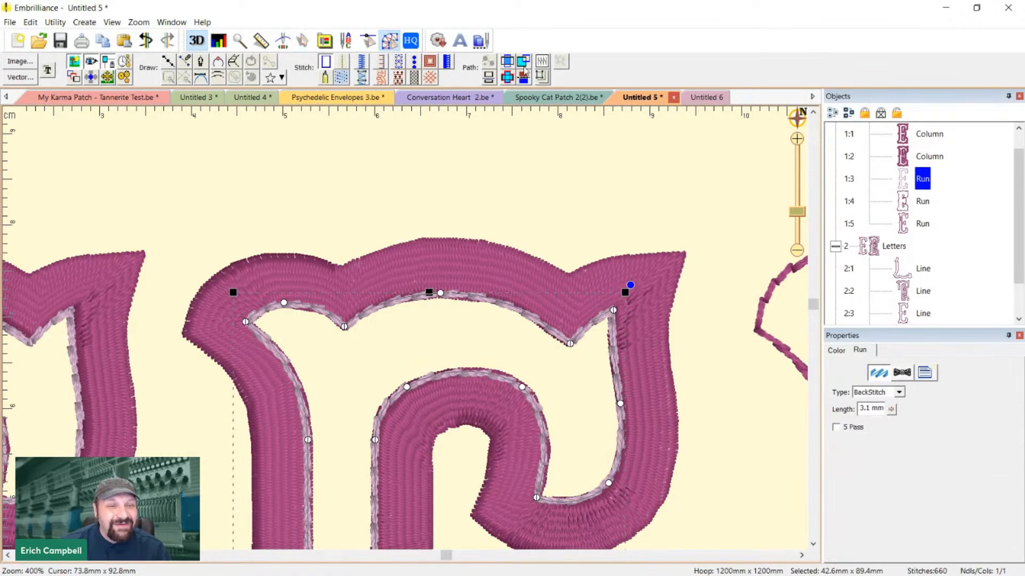
left_click(543, 77)
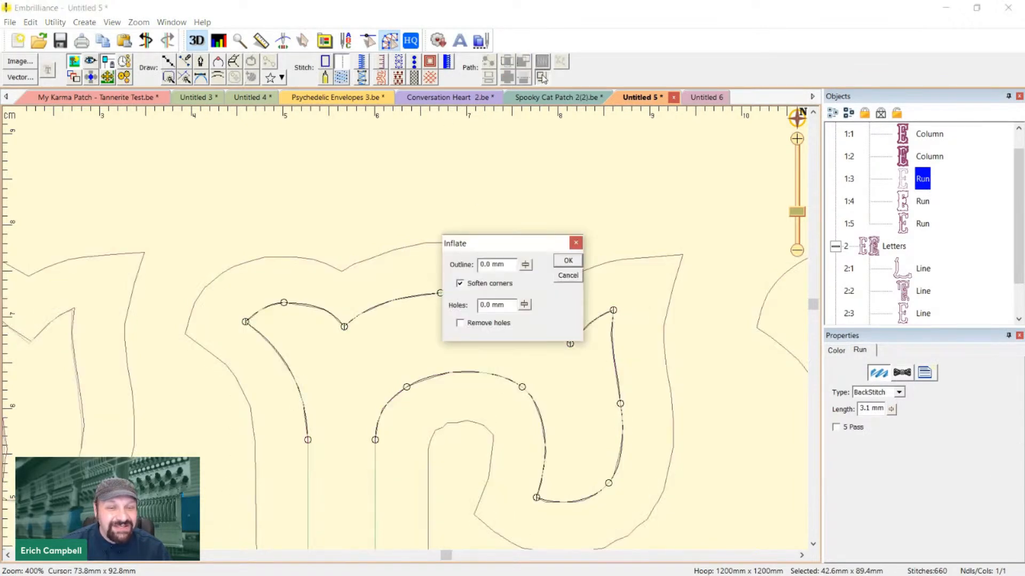
left_click_drag(523, 249, 757, 315)
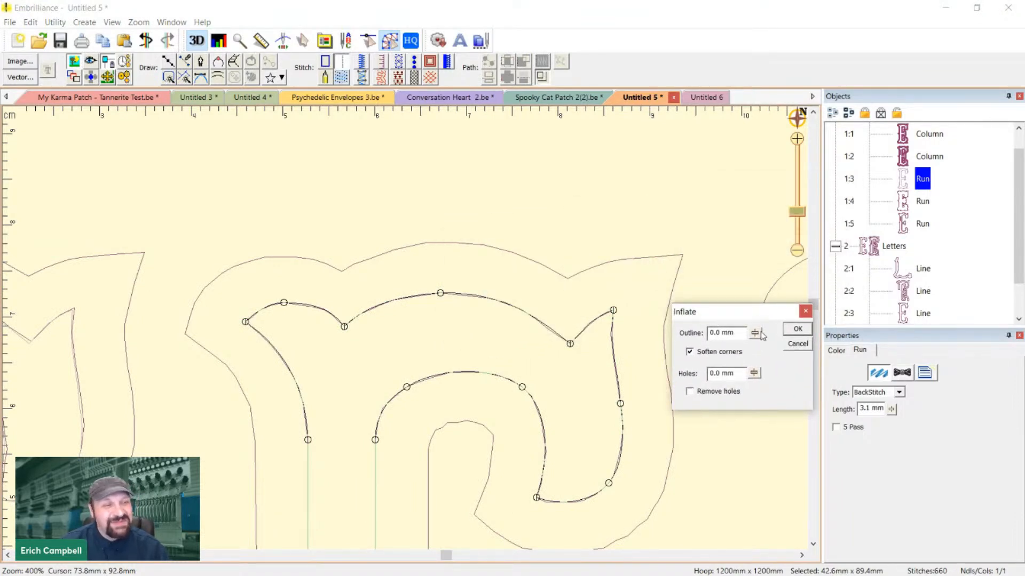
mouse_move(755, 335)
left_mouse_down()
mouse_move(756, 359)
mouse_move(756, 344)
left_mouse_up()
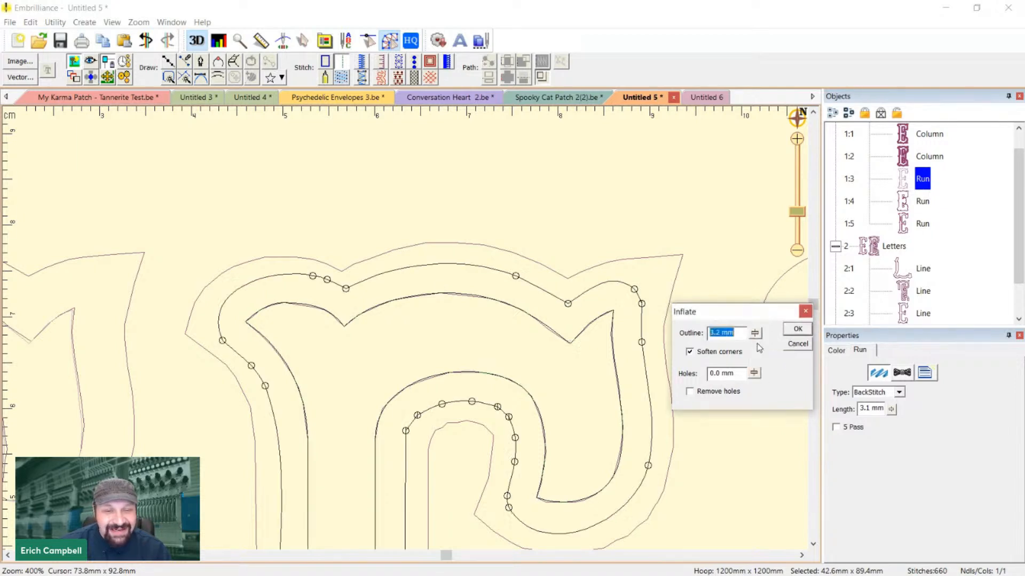
left_click(689, 353)
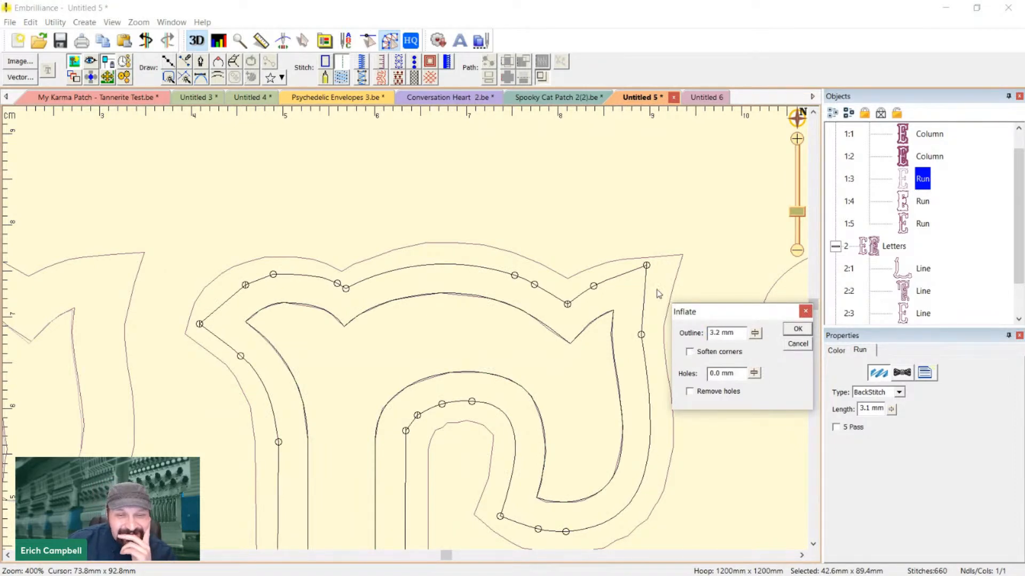
left_click(690, 352)
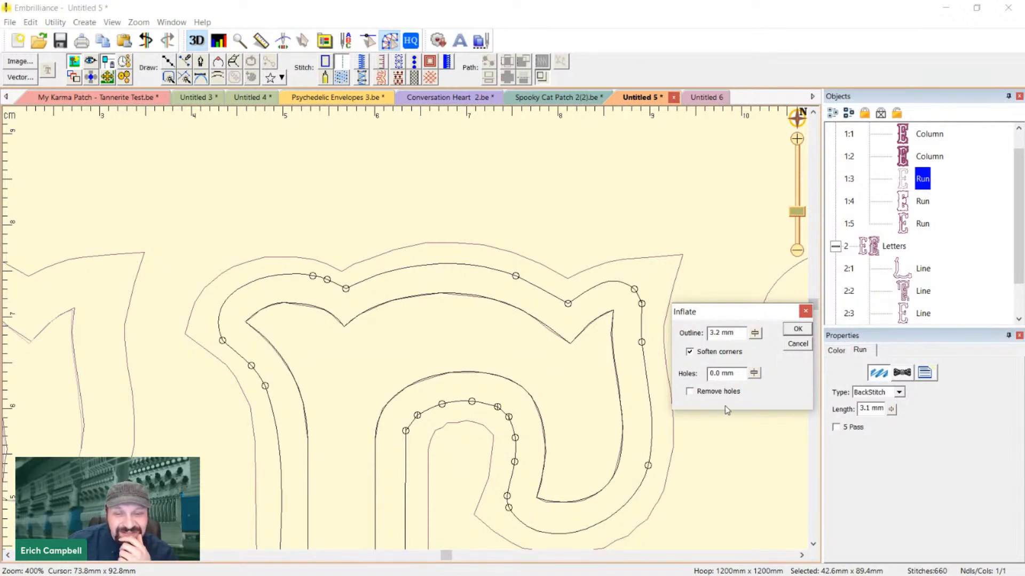
left_click(798, 329)
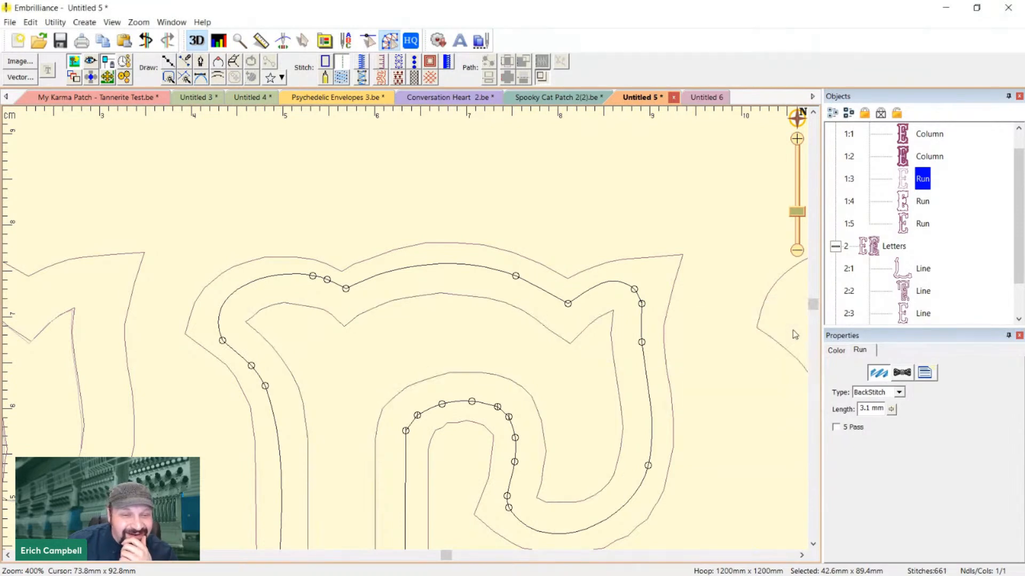
left_click(703, 270)
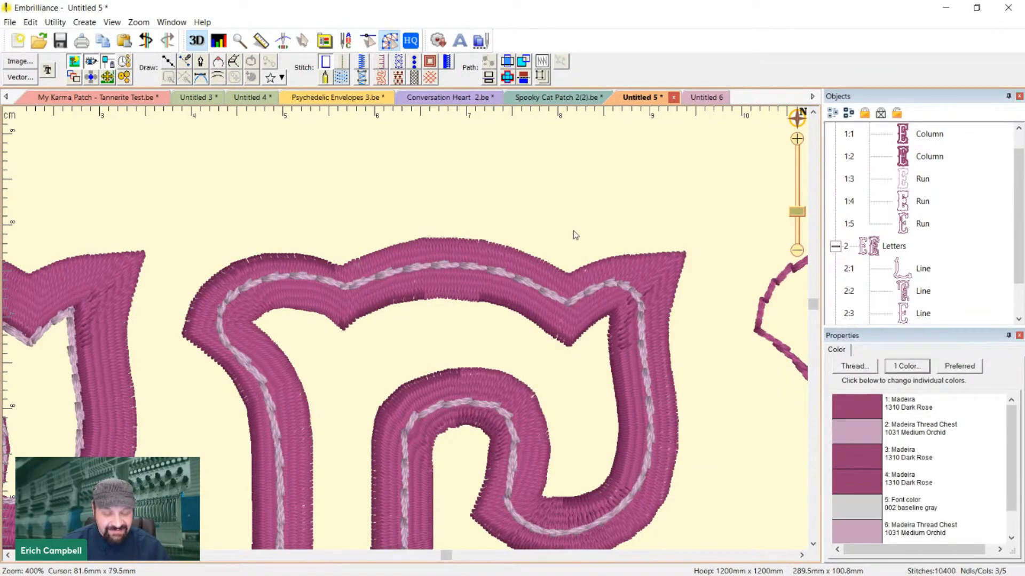
Convert the inflated run's node at the E's outer side point to a cusp and move it outward toward the column's tip
scroll(636, 331, "down", 5)
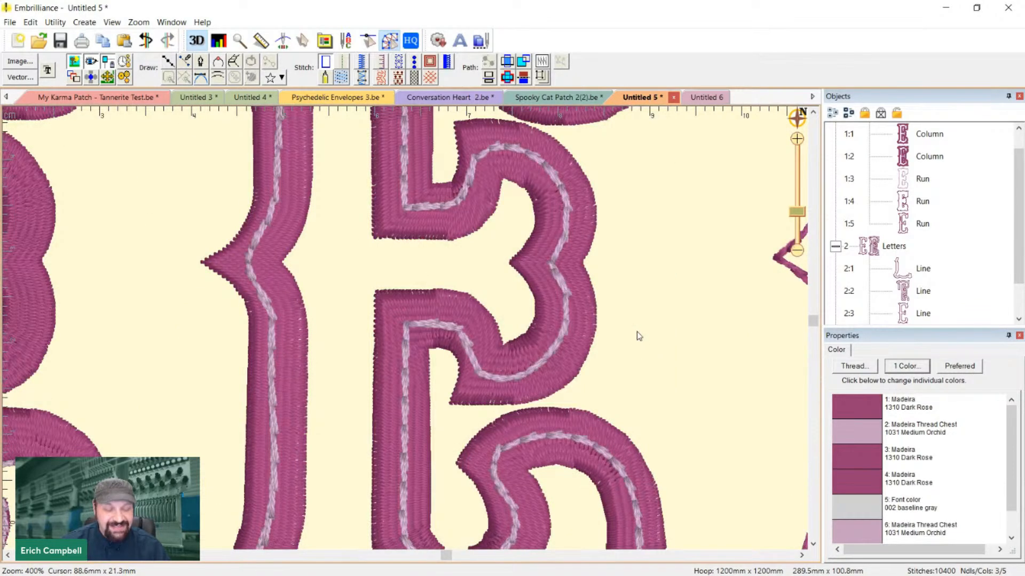
scroll(636, 331, "down", 5)
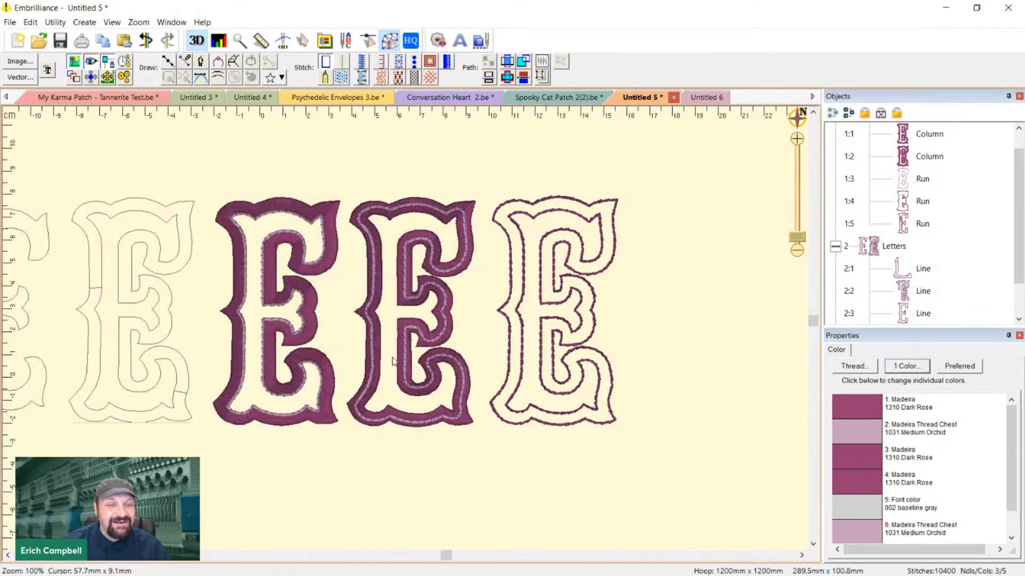
scroll(352, 370, "down", 1)
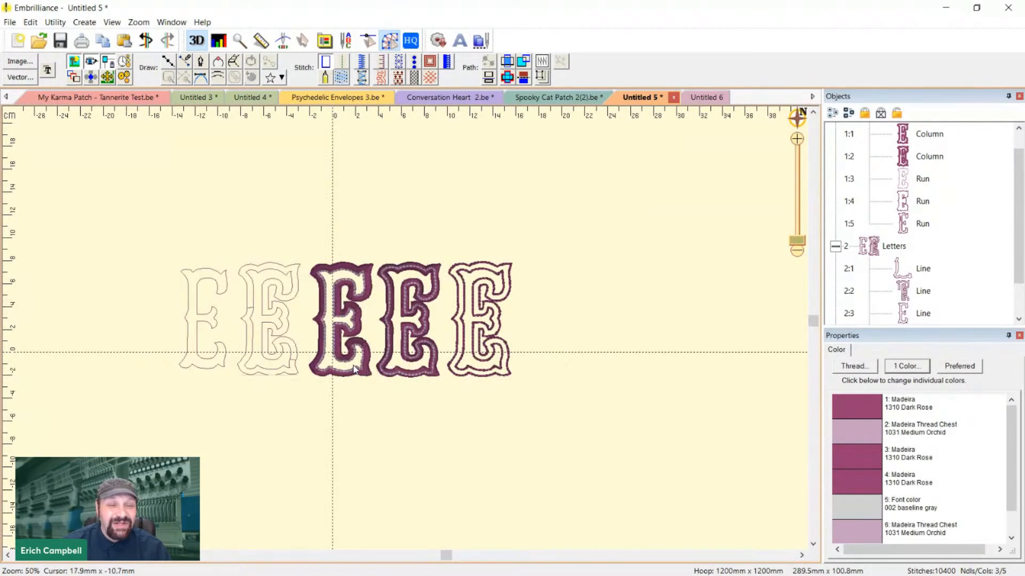
scroll(405, 347, "down", 3)
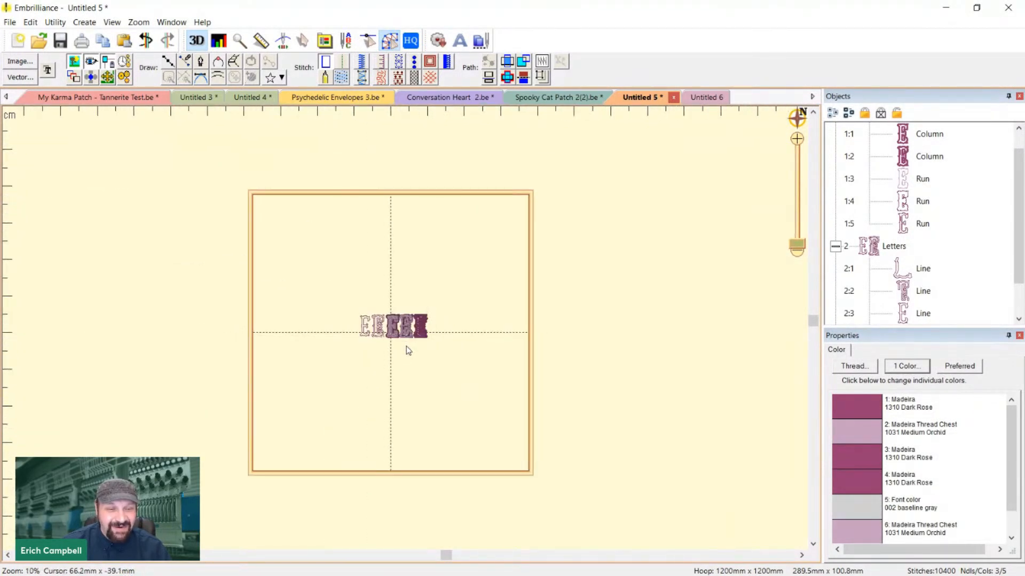
scroll(408, 350, "up", 5)
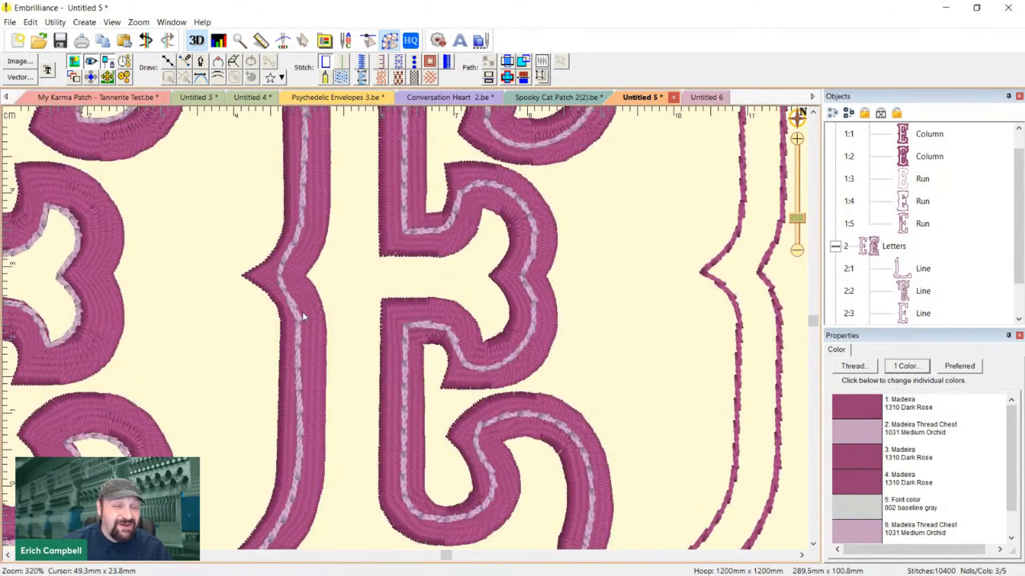
left_click(303, 317)
scroll(281, 277, "up", 2)
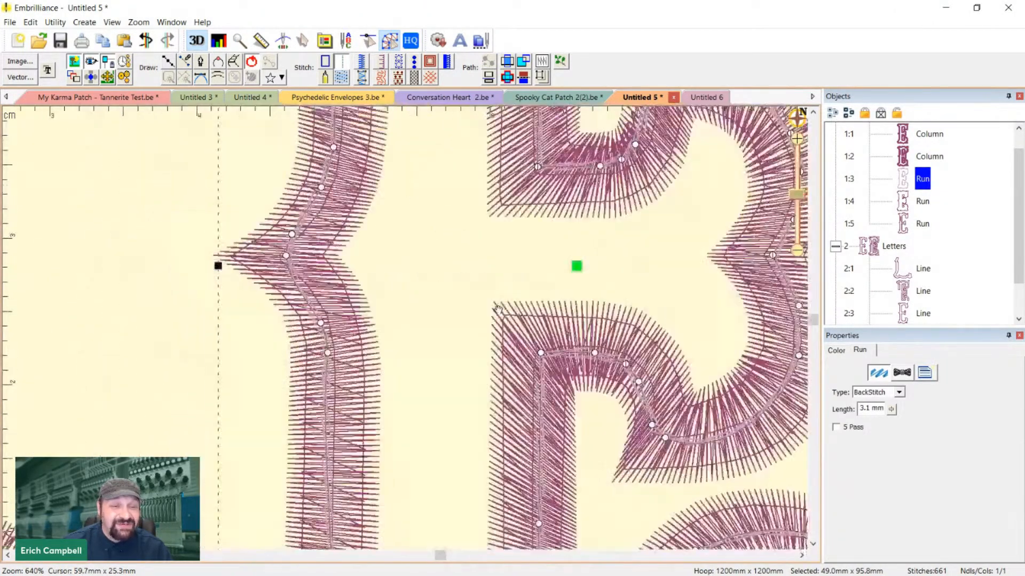
right_click(326, 256)
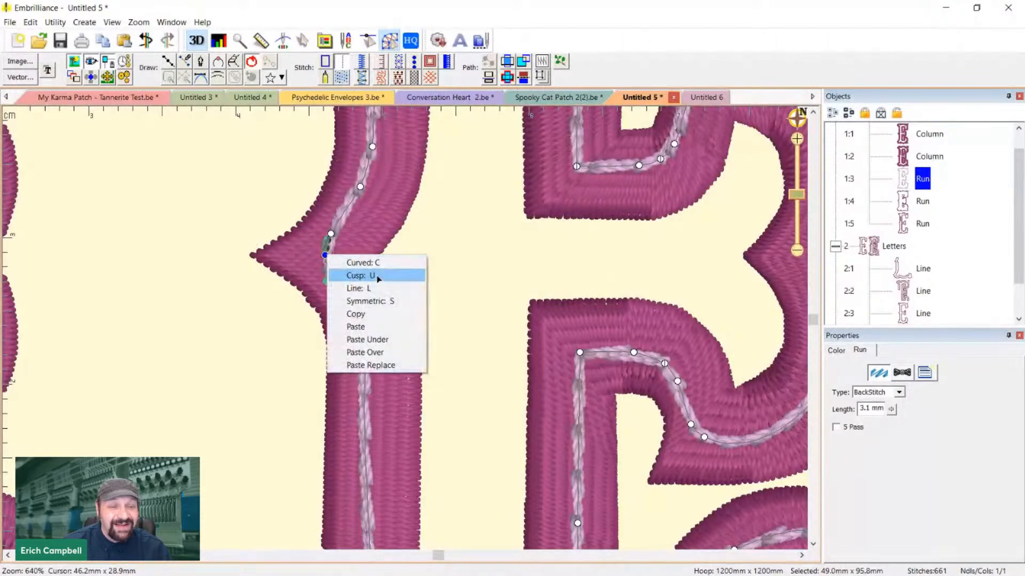
left_click(372, 276)
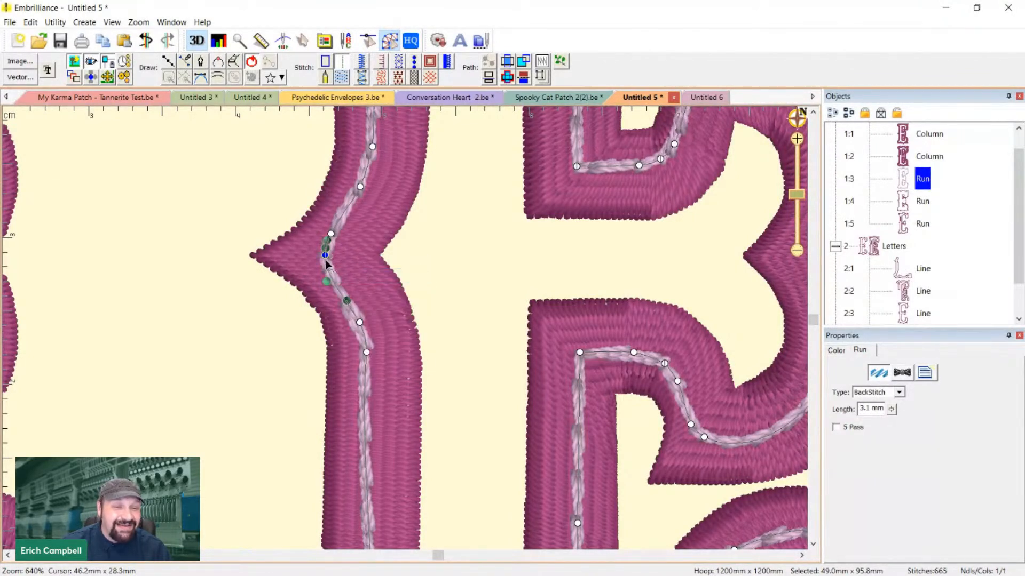
mouse_move(325, 256)
left_mouse_down()
mouse_move(303, 258)
mouse_move(306, 282)
mouse_move(321, 275)
mouse_move(323, 245)
mouse_move(339, 244)
left_mouse_up()
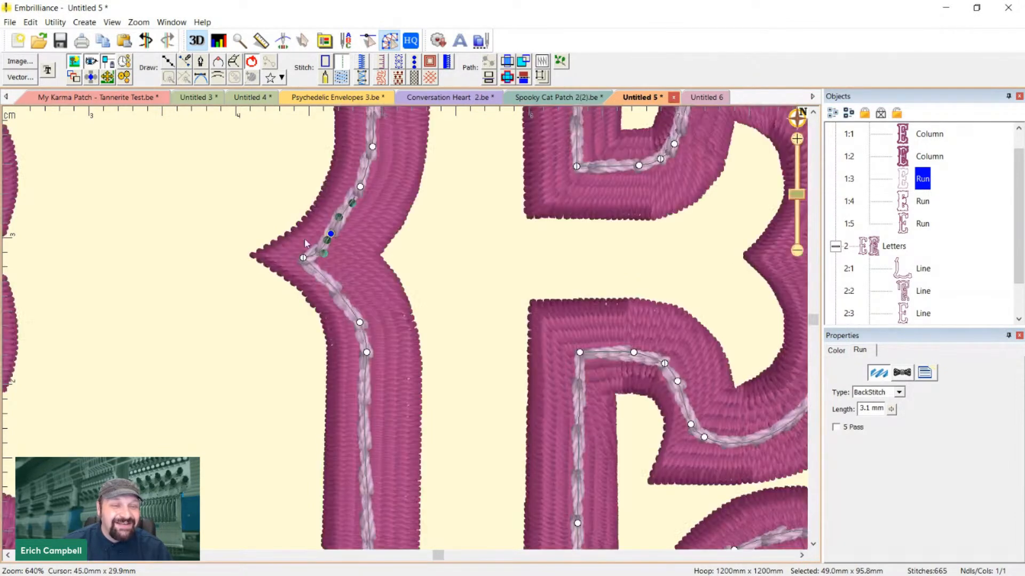
key("minus")
left_click(320, 280)
Undo the node edits and the inflation of the Medium Orchid run
scroll(614, 331, "up", 5)
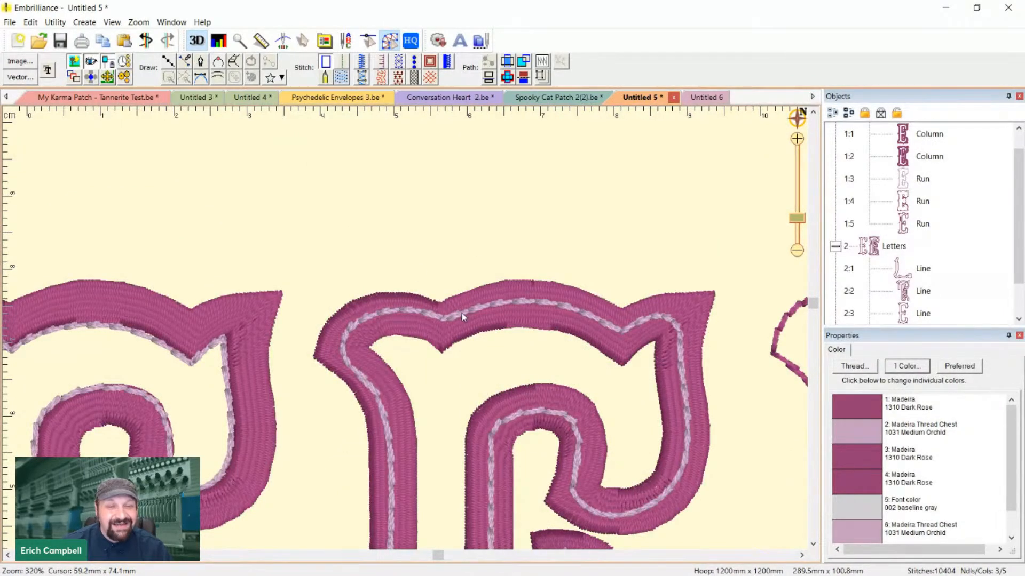
left_click(462, 317)
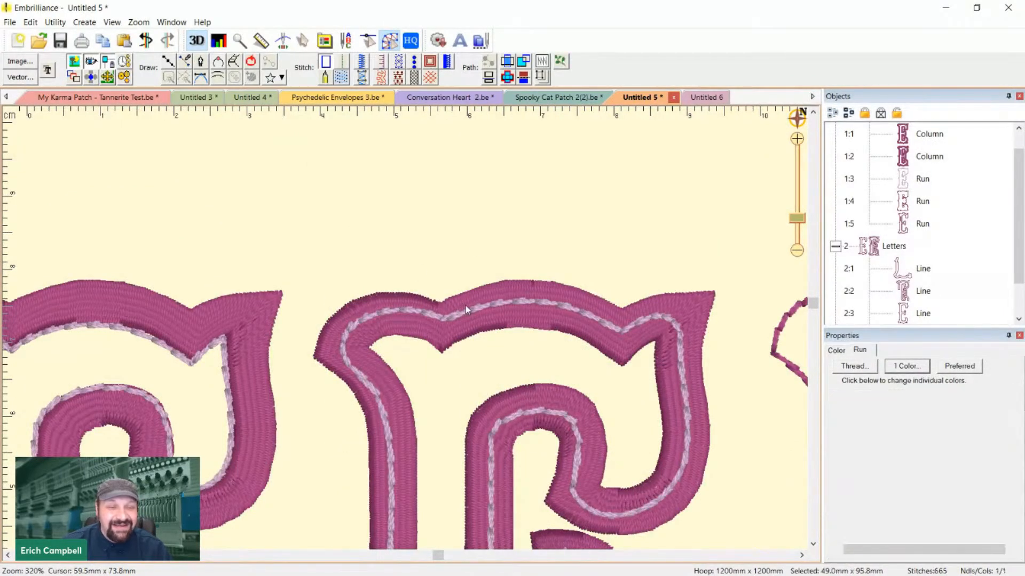
left_click(689, 245)
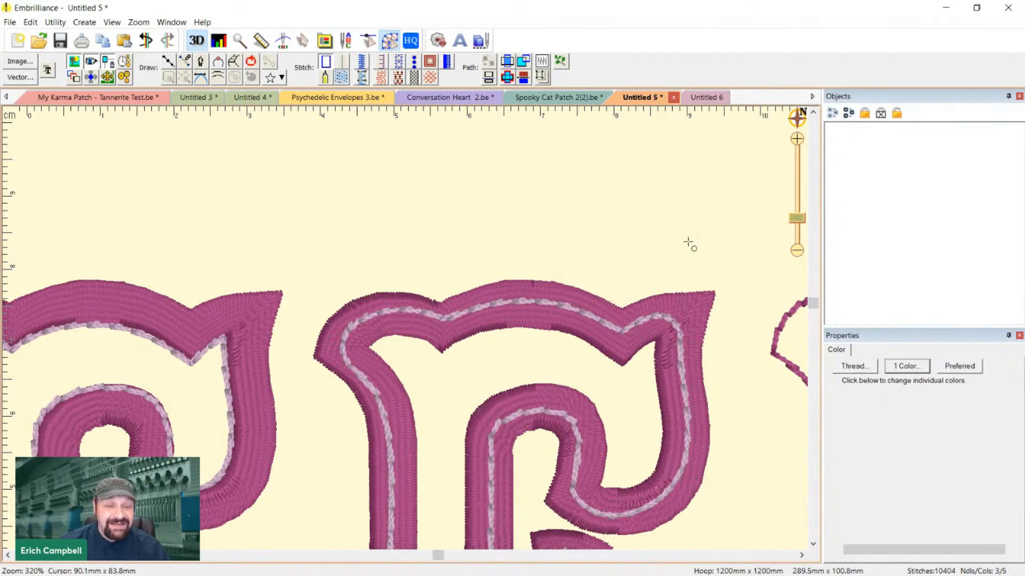
key("ctrl+z")
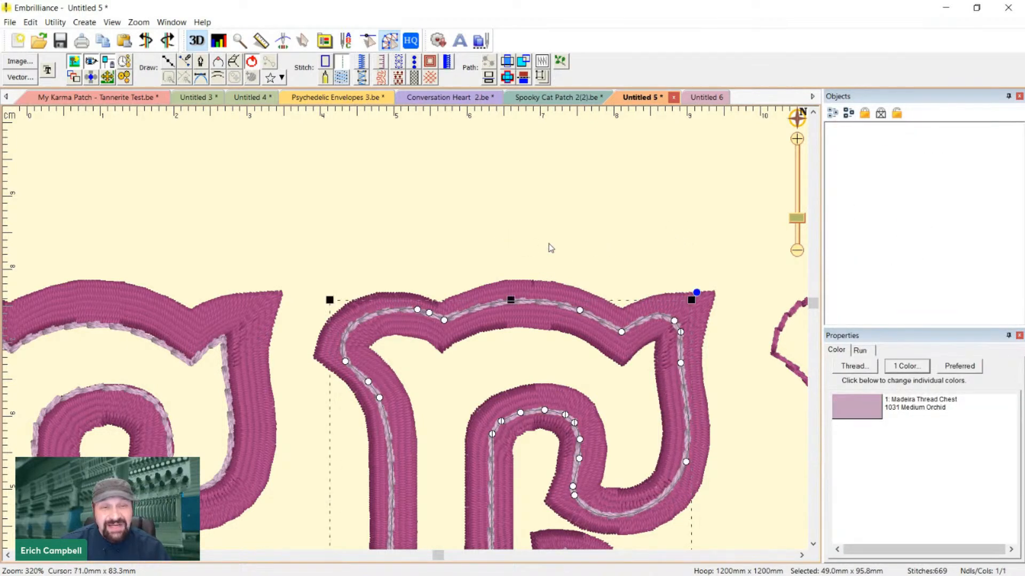
key("ctrl+z")
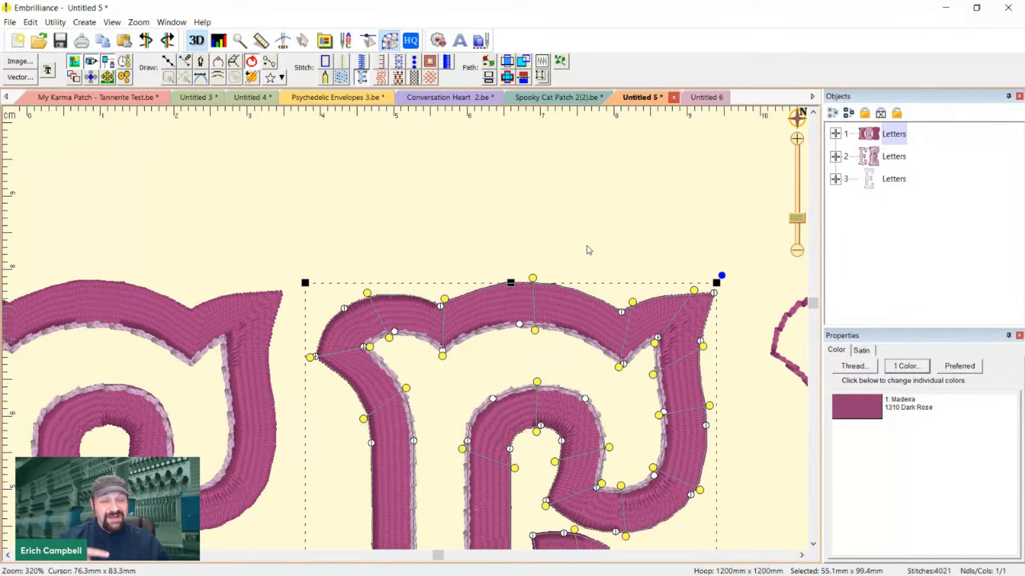
Inset the outer backstitch run of the outline-only E by setting Inflate to -3.1 mm with softened corners off
scroll(587, 250, "down", 3)
left_click(601, 261)
scroll(747, 328, "up", 2)
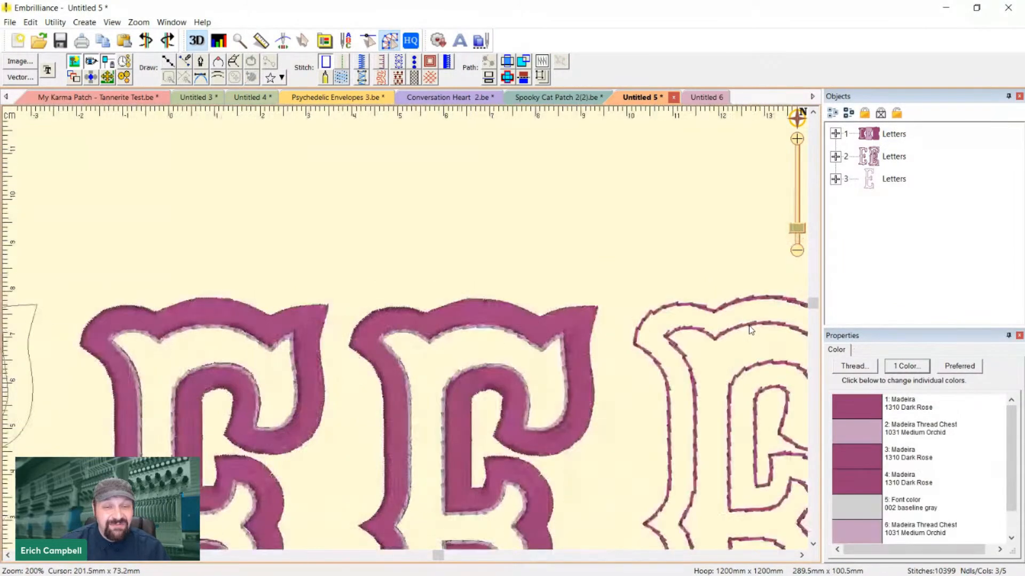
left_click_drag(747, 328, 438, 292)
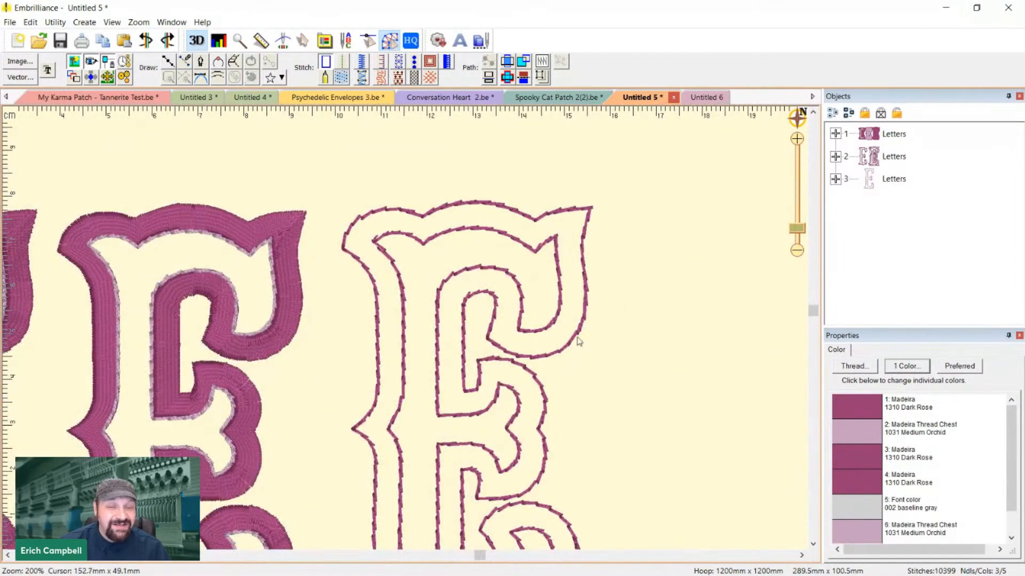
left_click(578, 339)
left_click_drag(638, 421, 716, 451)
scroll(719, 446, "up", 2)
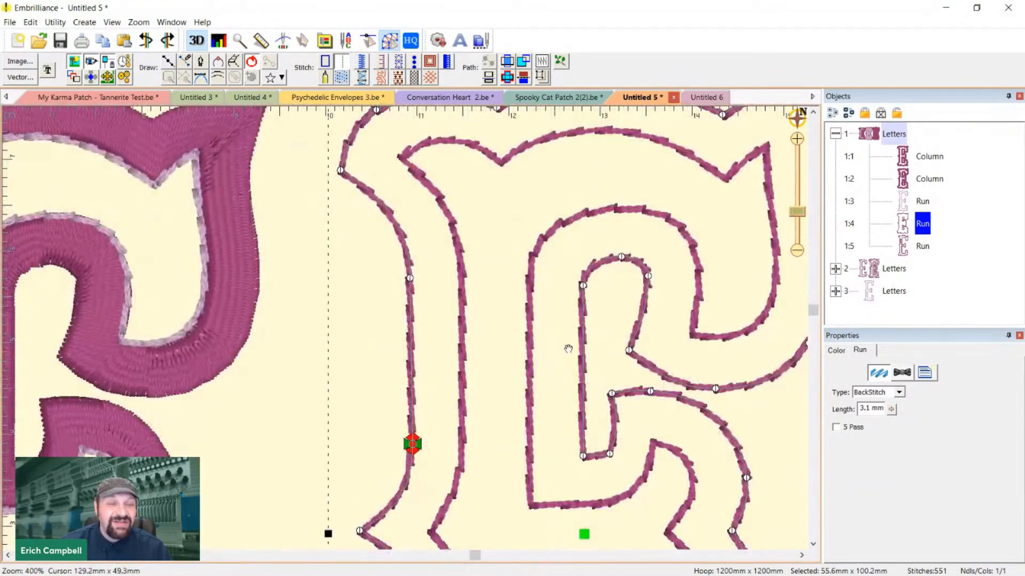
left_click_drag(568, 349, 502, 425)
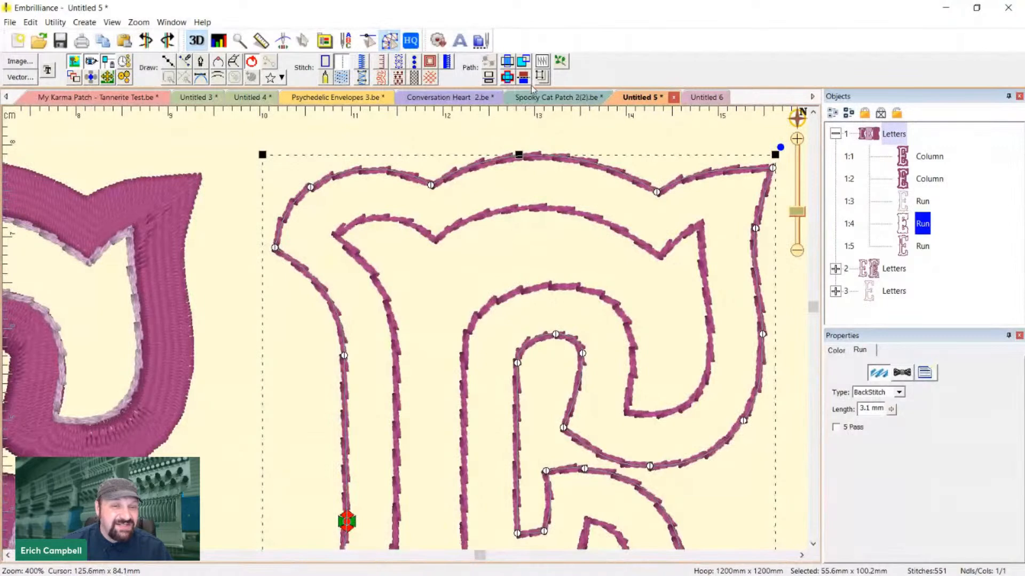
left_click(541, 77)
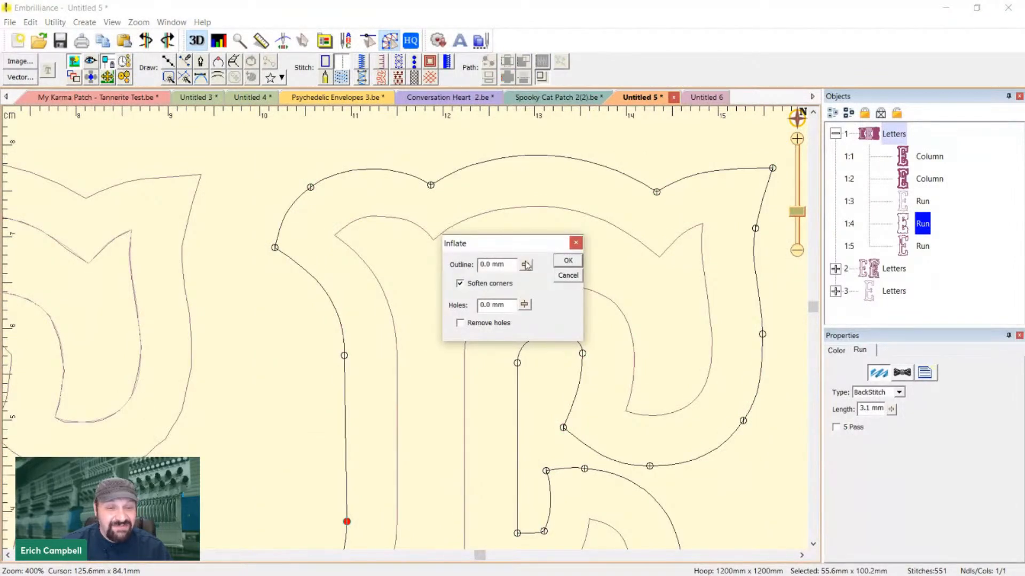
left_click_drag(527, 269, 532, 308)
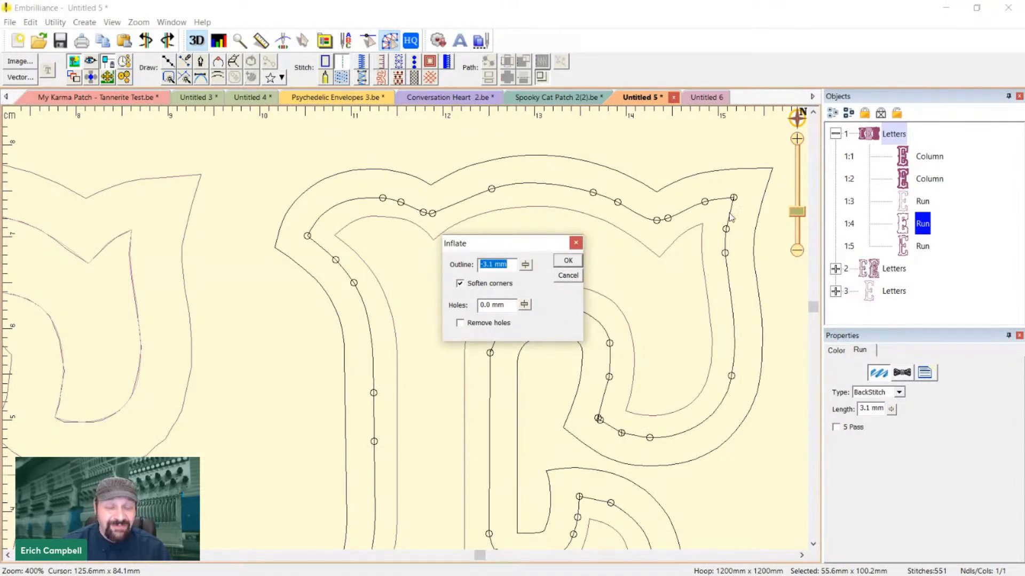
left_click(459, 285)
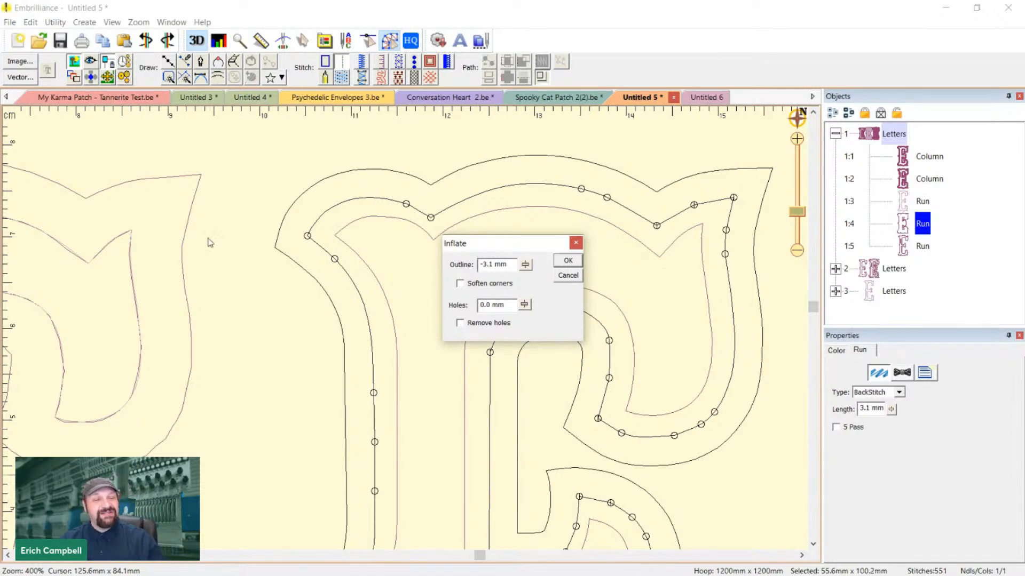
left_click(568, 260)
left_click(235, 318)
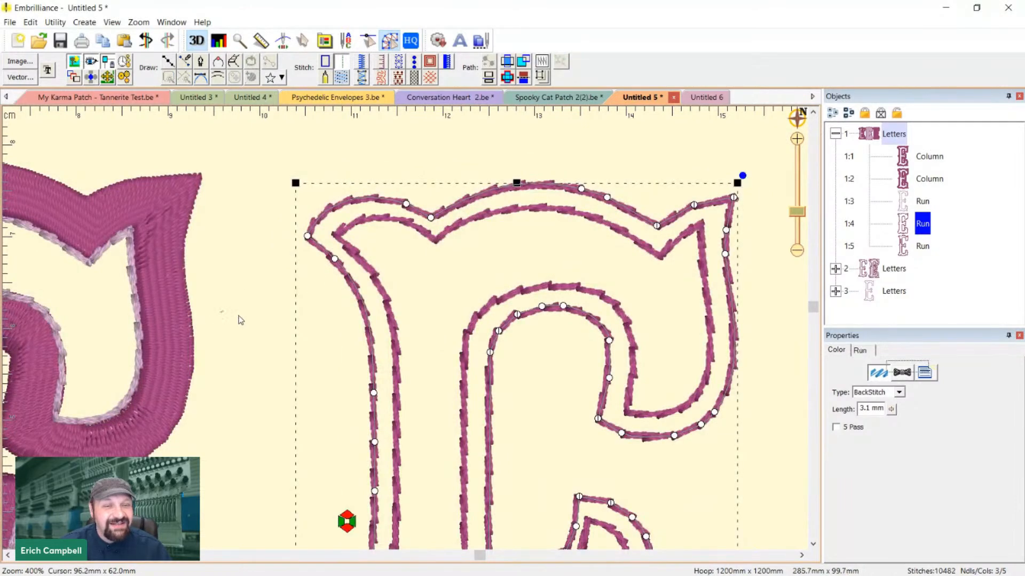
Change the outer backstitch run of the outline-only E to 1031 Medium Orchid from the Madeira Thread Chest
key("1")
key("2")
left_click(468, 259)
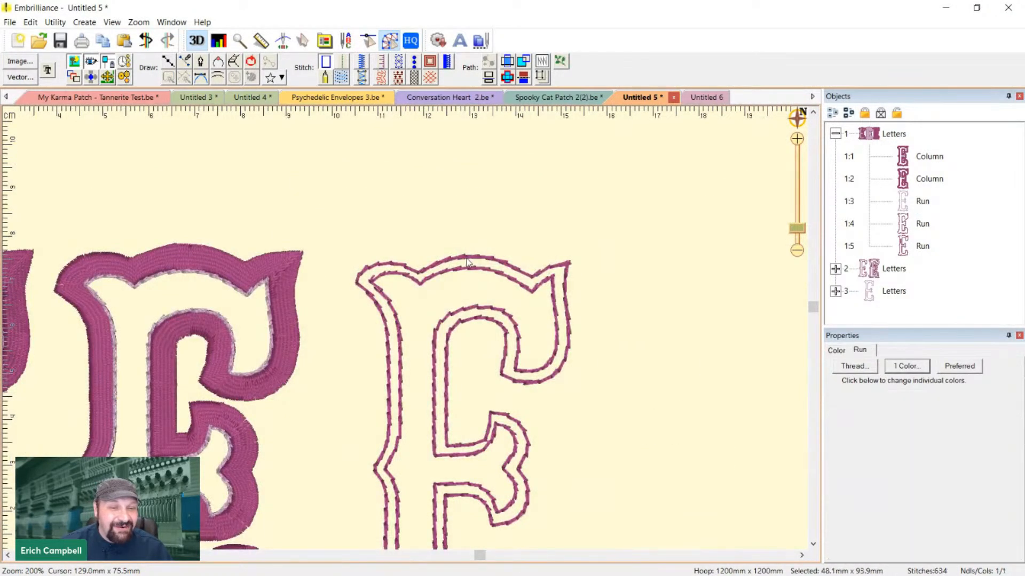
left_click(834, 352)
left_click(863, 419)
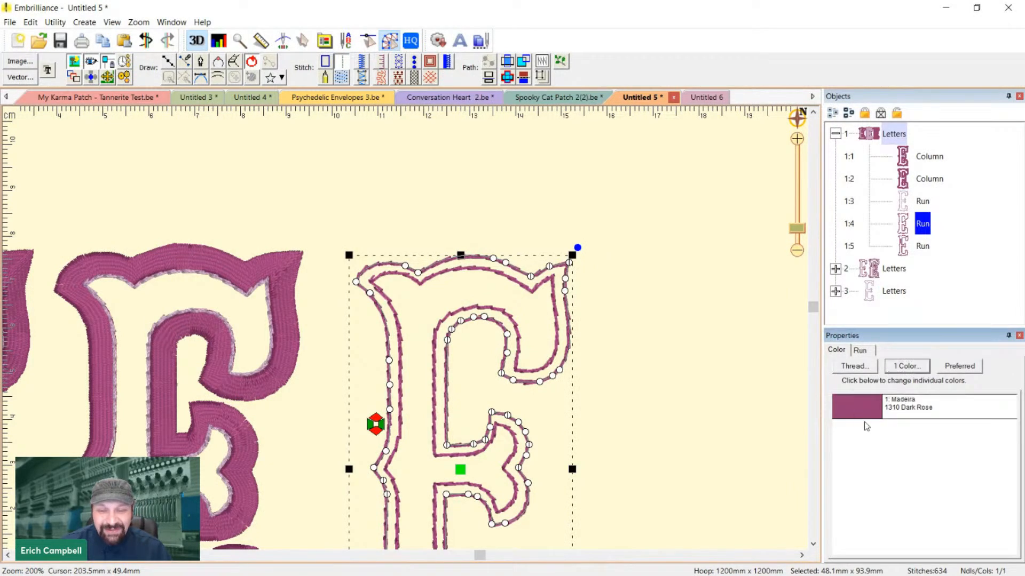
scroll(444, 400, "down", 1)
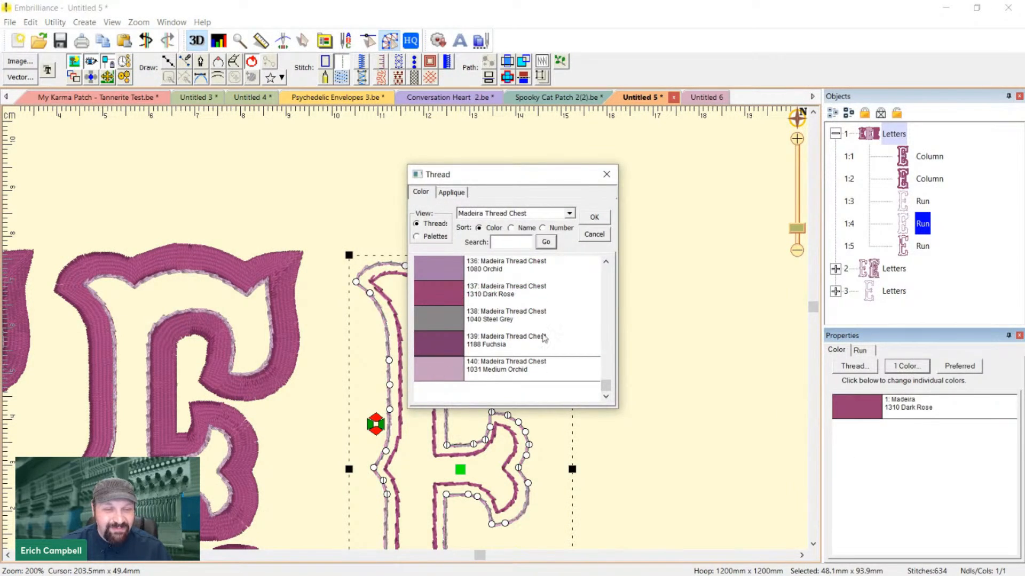
left_click(594, 217)
left_click(562, 442)
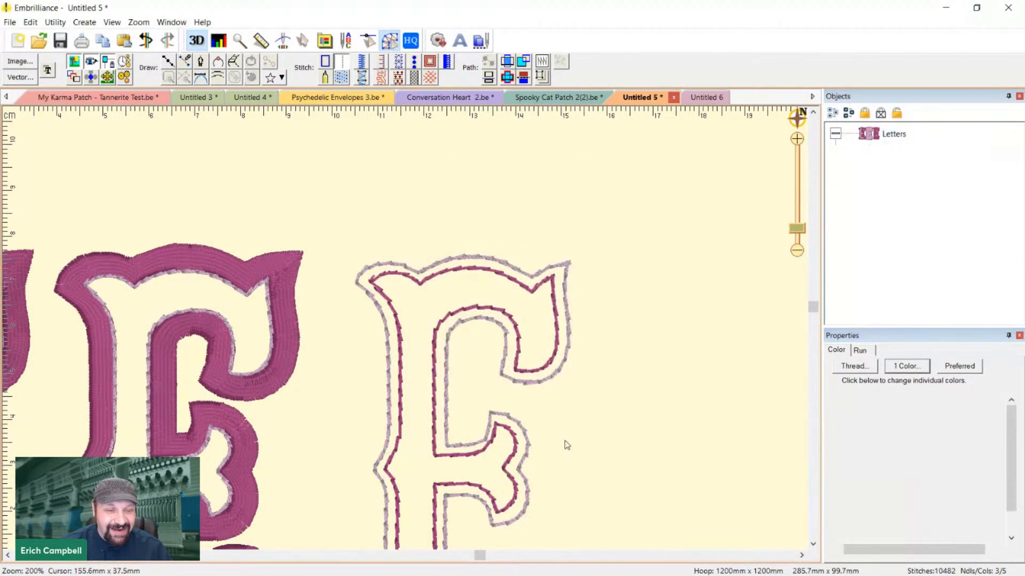
Move the recoloured outer run off the outline-only E onto the middle of the neighbouring E's satin border
left_click(380, 482)
key("1")
key("Left")
key("Left")
key("Left")
key("Left")
key("Left")
key("Left")
key("Left")
key("Left")
key("Left")
key("Left")
key("Left")
key("Left")
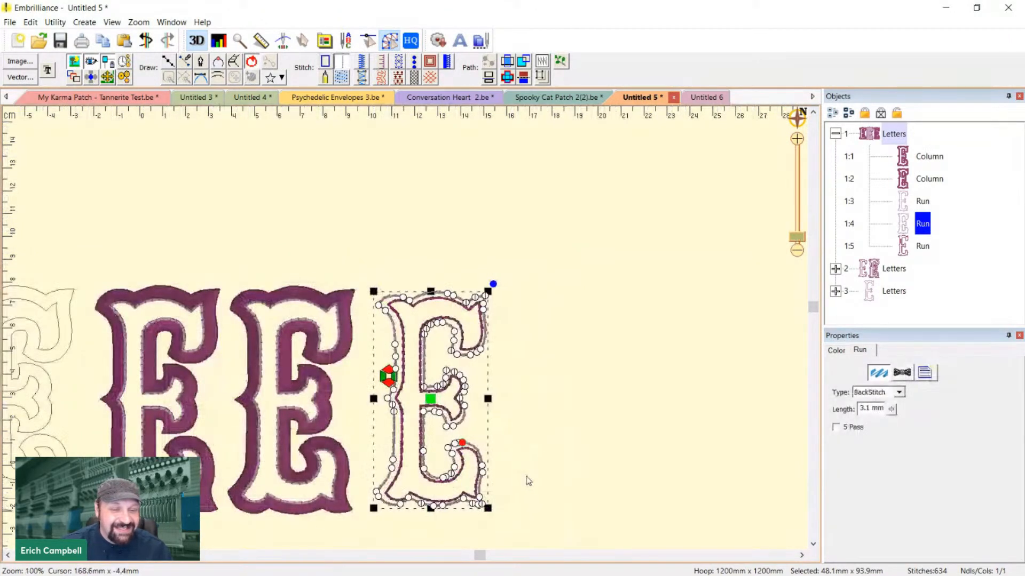
key("Left")
key("Left")
key("Left")
key("Left")
key("Left")
key("Left")
key("Left")
key("Left")
key("Left")
key("Left")
key("Left")
key("Left")
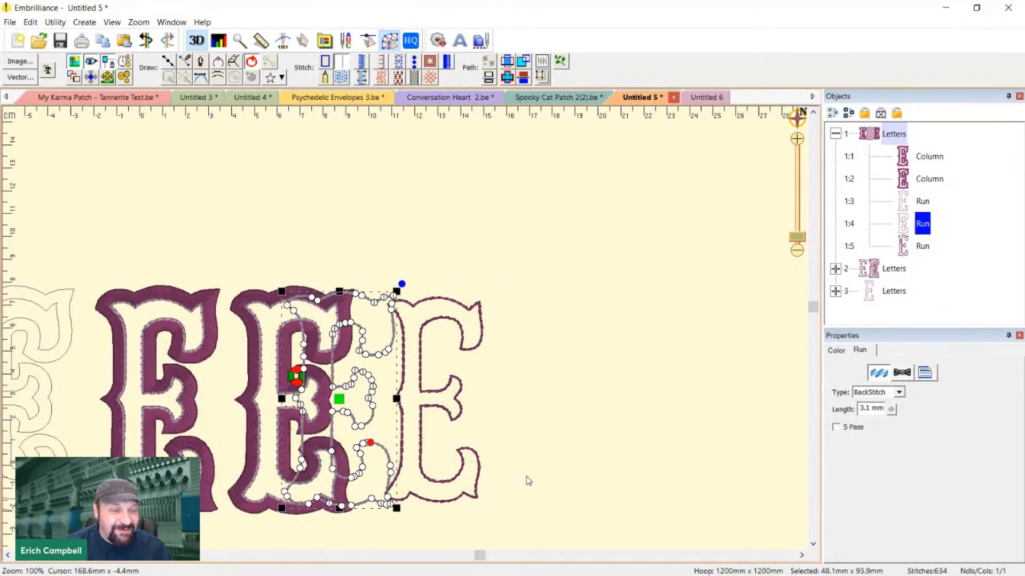
key("0")
key("Left")
key("Left")
key("Left")
key("Left")
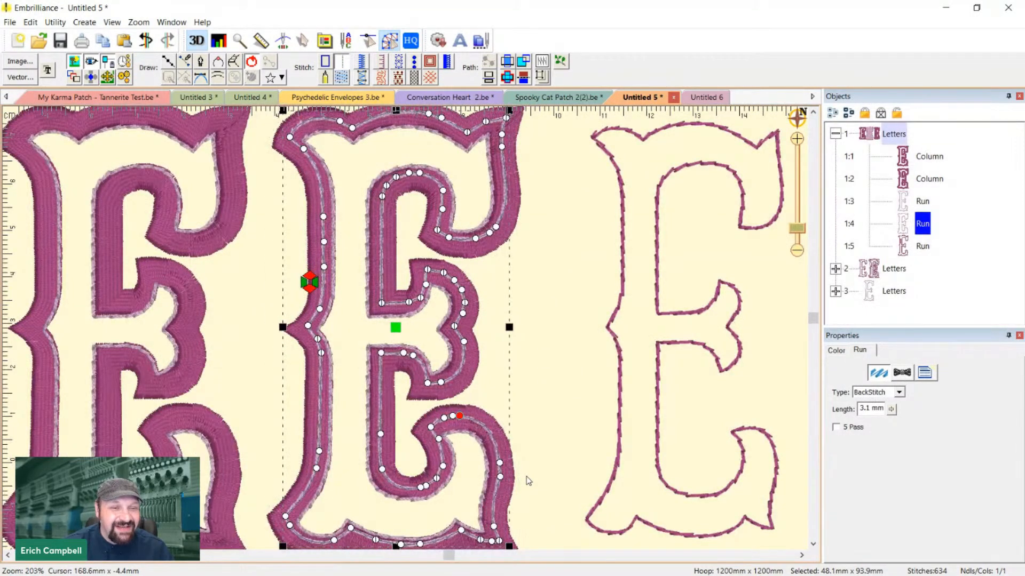
Nudge the moved run slightly down to even out its spacing within the satin border
key("Right")
key("Right")
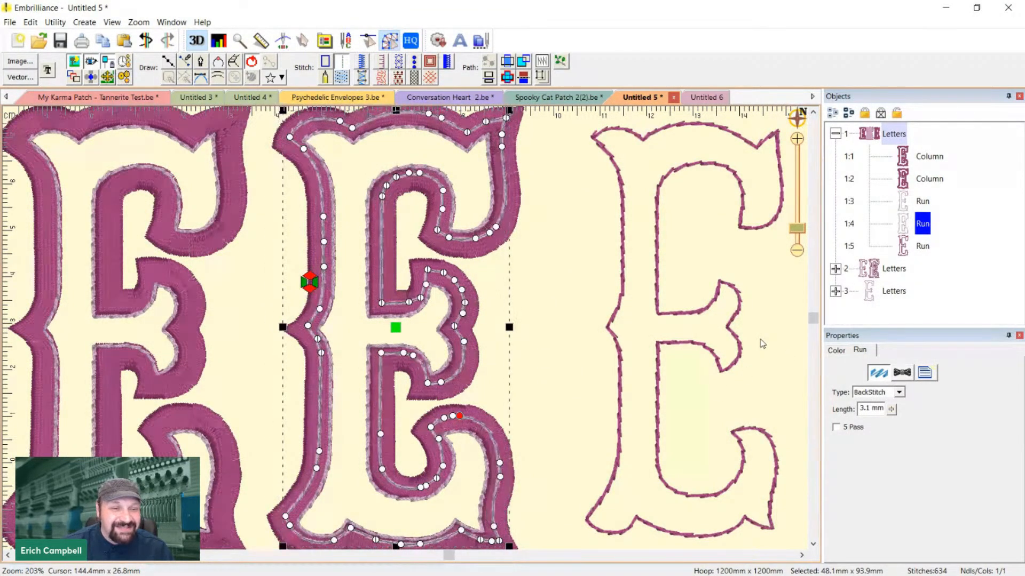
key("Down")
key("Down")
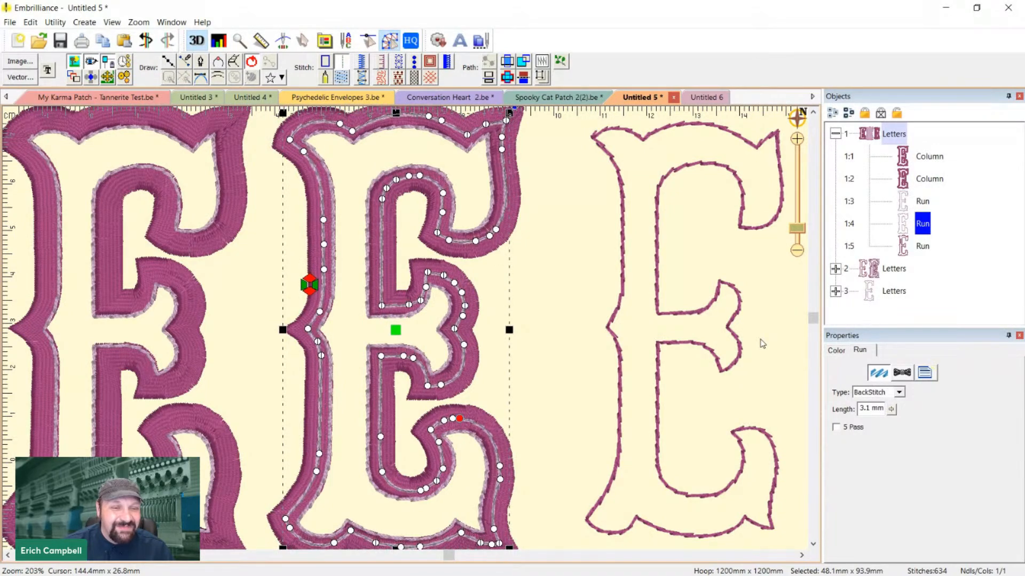
Delete the original Medium Orchid run along the inner edge of the same E's satin border
left_click(498, 188)
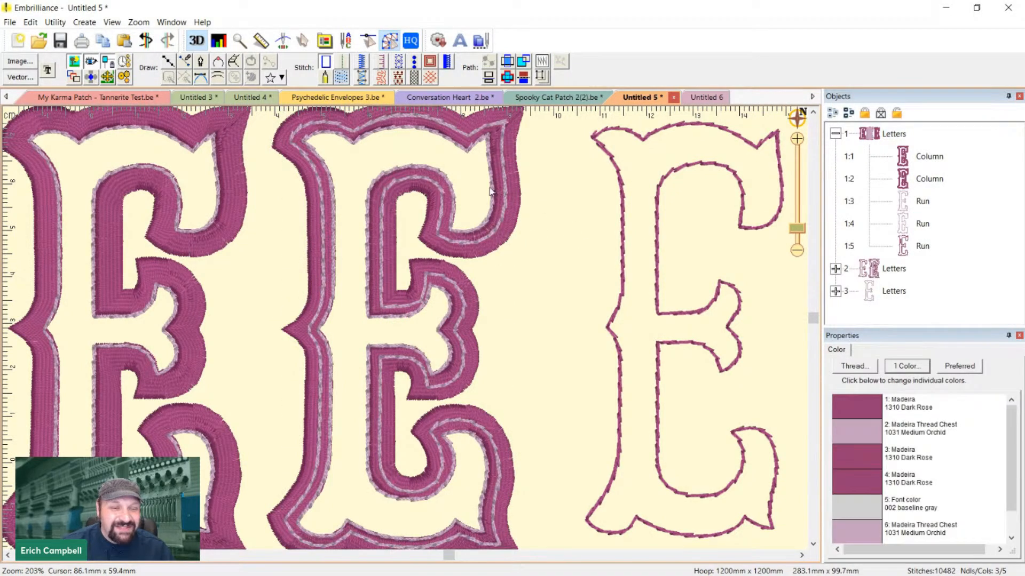
left_click(493, 188)
key("Delete")
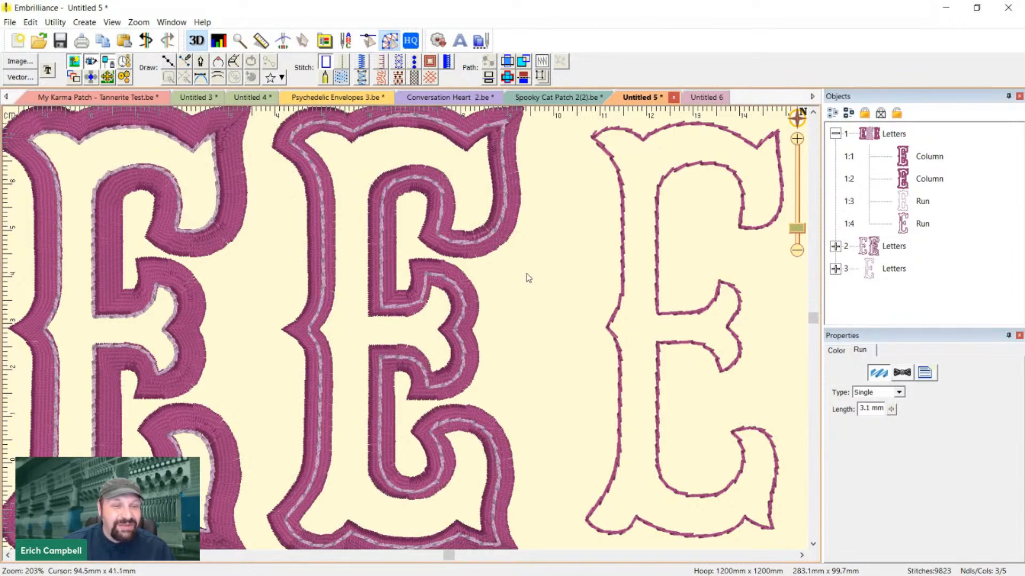
Stretch the centred Medium Orchid run downward to about 94.5 mm tall so its lower edge sits mid-column, and adjust its lower-left corner node
scroll(527, 274, "up", 5)
scroll(421, 370, "up", 3)
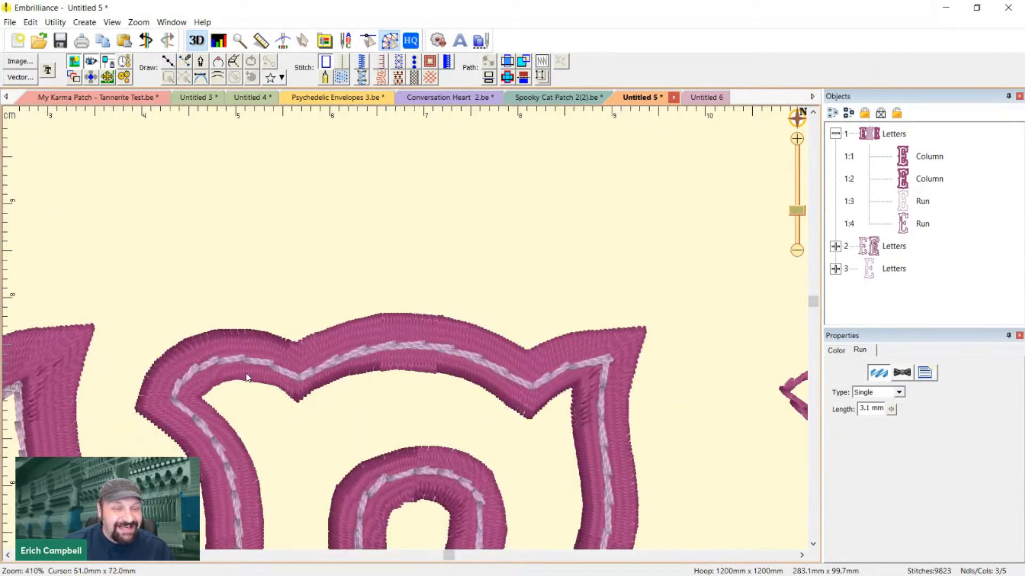
left_click(268, 369)
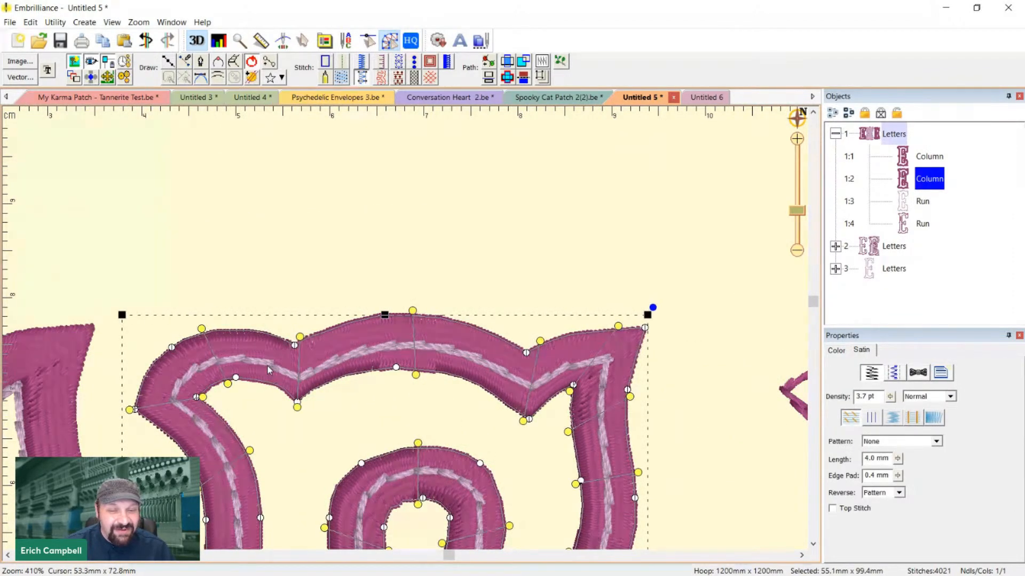
key("Escape")
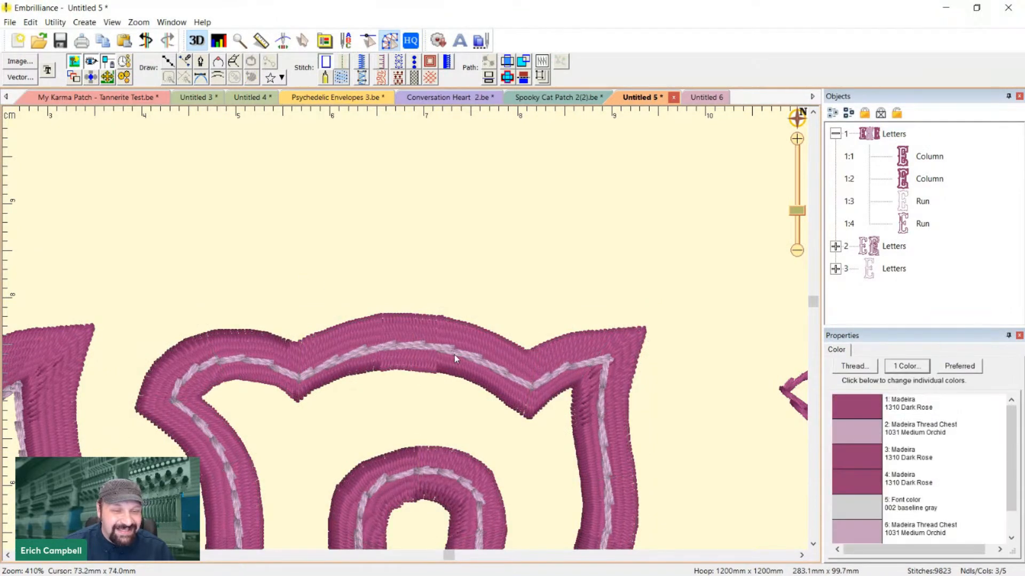
left_click(453, 355)
scroll(453, 354, "down", 3)
scroll(502, 349, "down", 5)
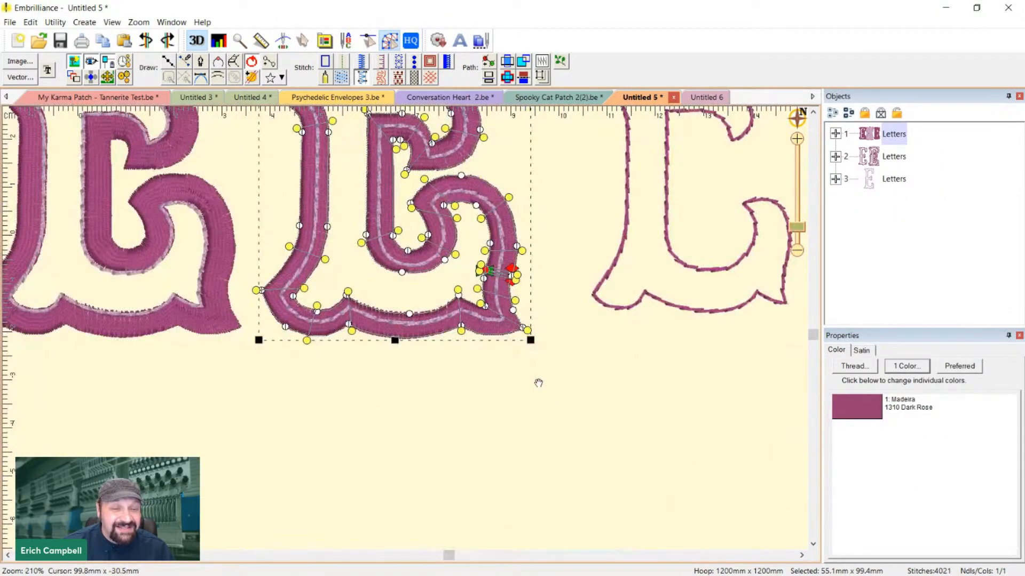
left_click_drag(537, 382, 549, 367)
scroll(411, 346, "up", 3)
scroll(413, 302, "up", 3)
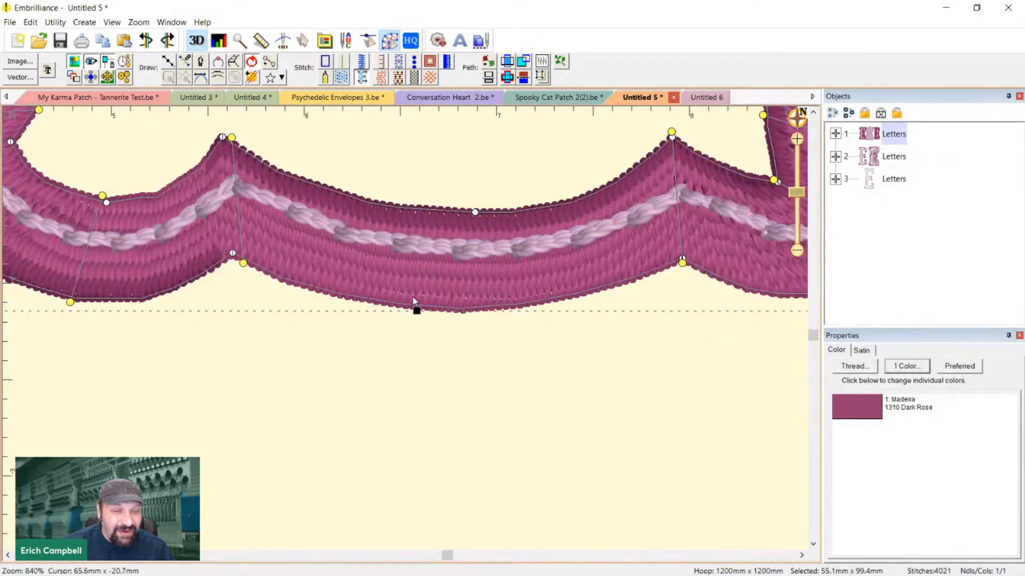
left_click(416, 247)
scroll(460, 295, "down", 3)
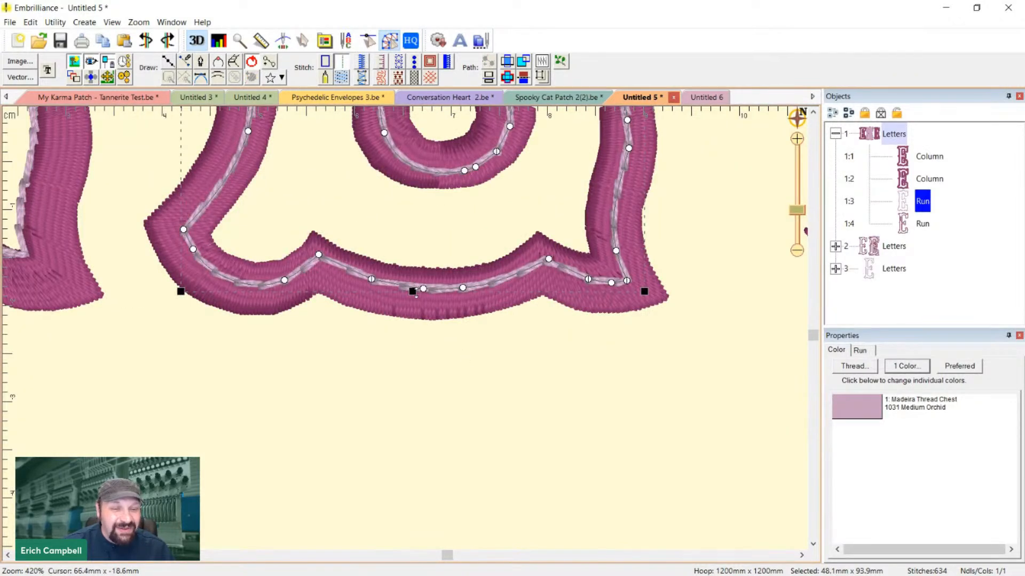
left_click_drag(416, 293, 415, 298)
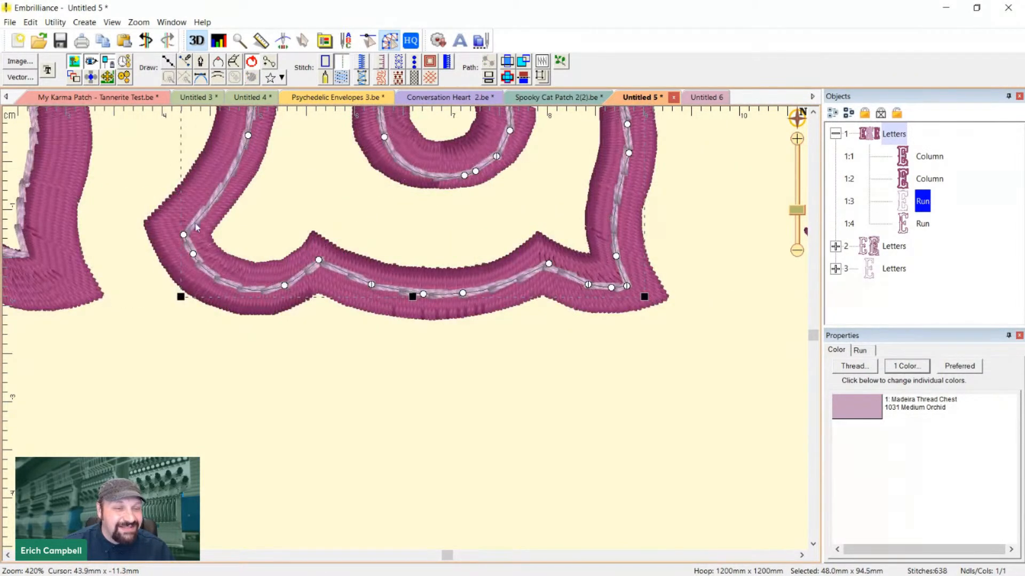
left_click_drag(183, 235, 183, 236)
scroll(551, 449, "down", 2)
scroll(590, 452, "up", 2)
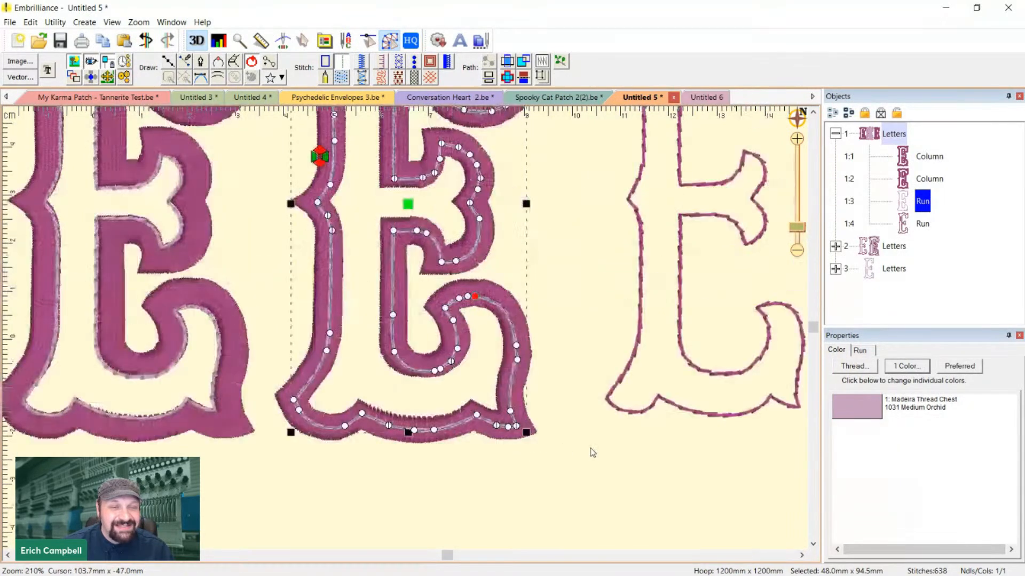
Try converting the centred Medium Orchid run to a satin border, and undo the conversion
scroll(585, 452, "down", 2)
left_click(587, 456)
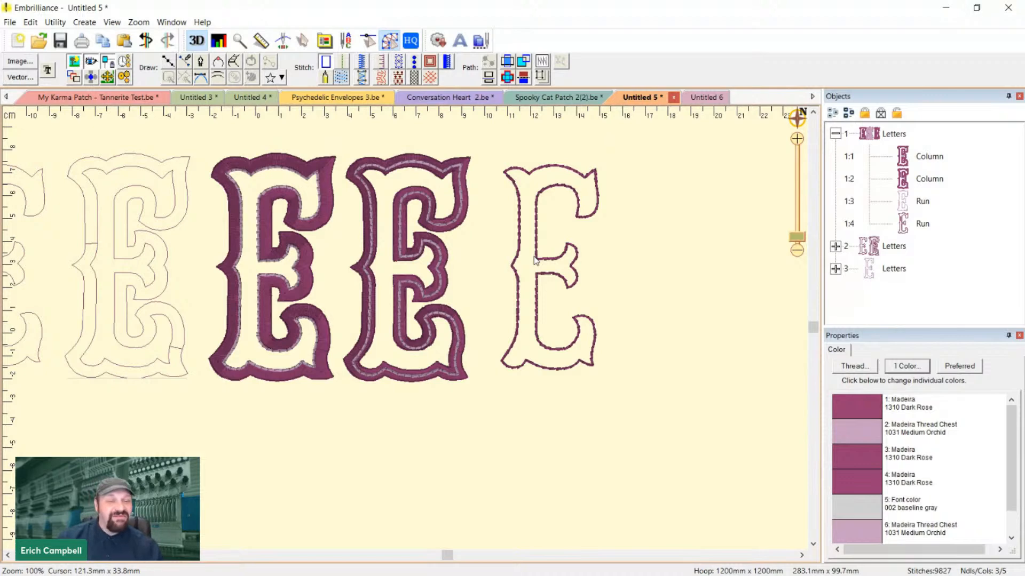
scroll(535, 260, "up", 1)
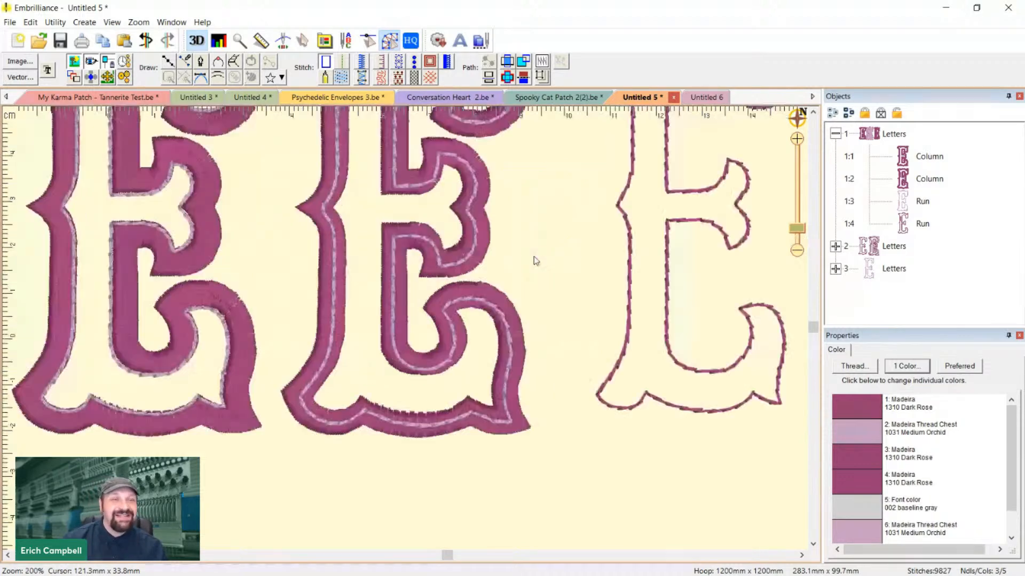
scroll(534, 256, "up", 3)
scroll(491, 402, "up", 1)
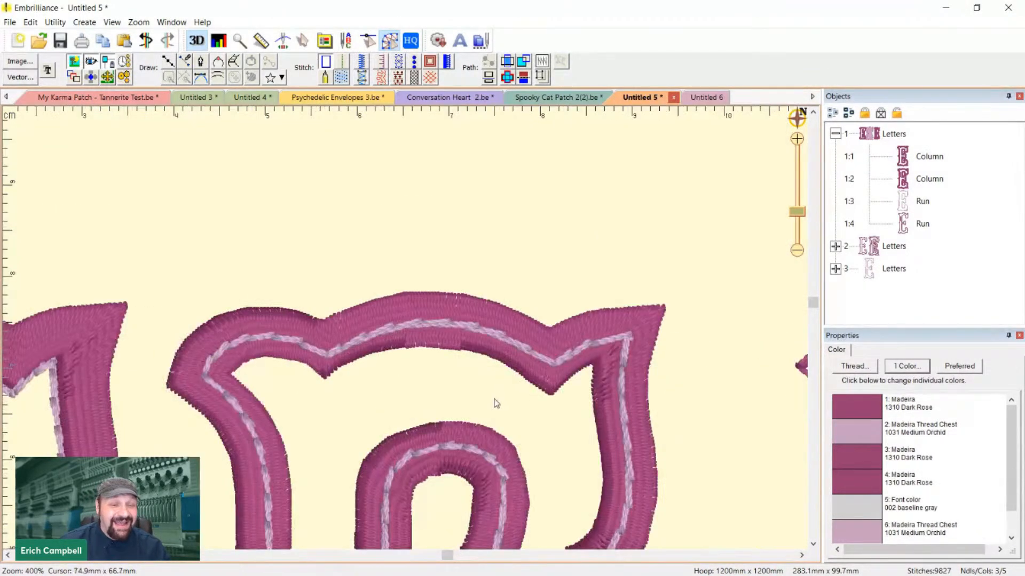
left_click(469, 329)
left_click(361, 61)
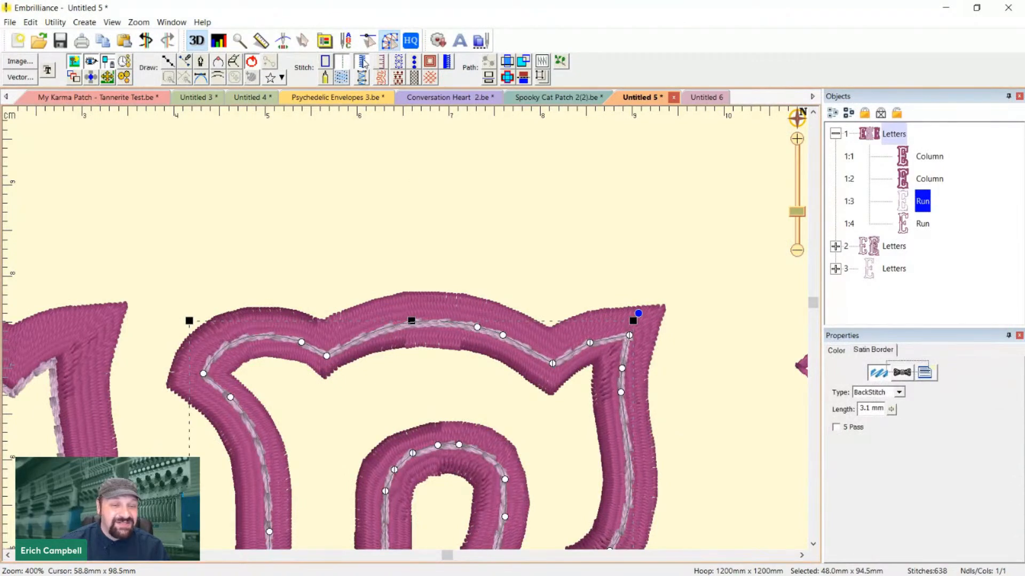
scroll(429, 214, "down", 1)
key("ctrl+z")
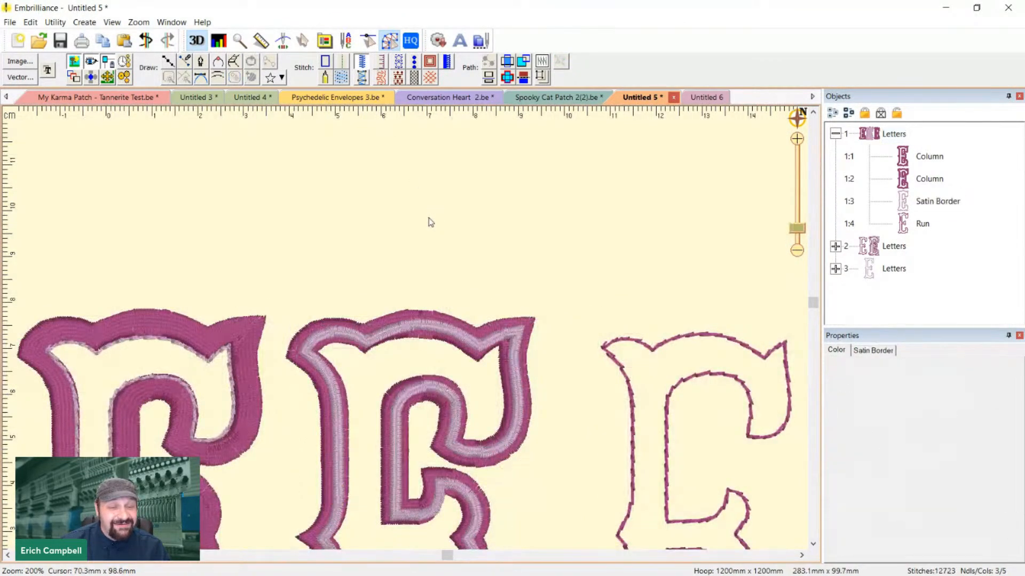
Reorder the centred Medium Orchid run to stitch first, ahead of both satin columns
scroll(434, 223, "down", 2)
scroll(428, 218, "up", 1)
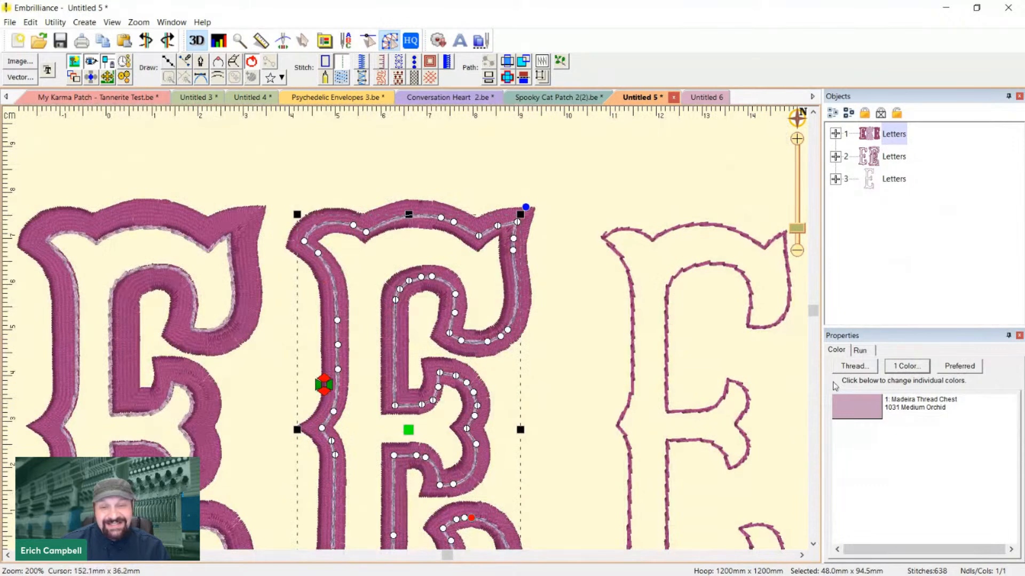
left_click(836, 133)
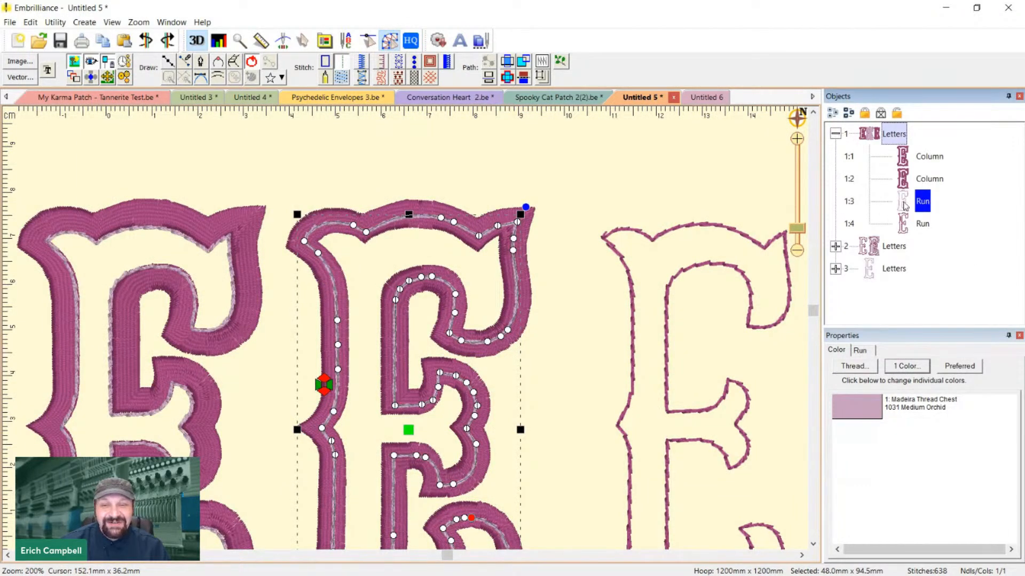
left_click(921, 207)
left_click_drag(921, 207, 922, 156)
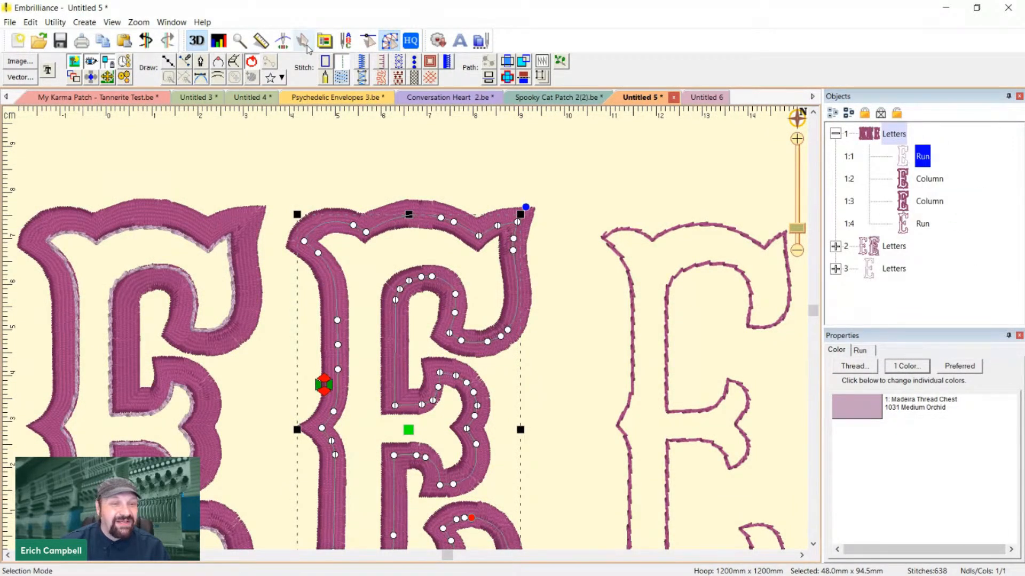
Convert the centred Medium Orchid run to a fill and inspect how it sits beneath the satin border
left_click(342, 78)
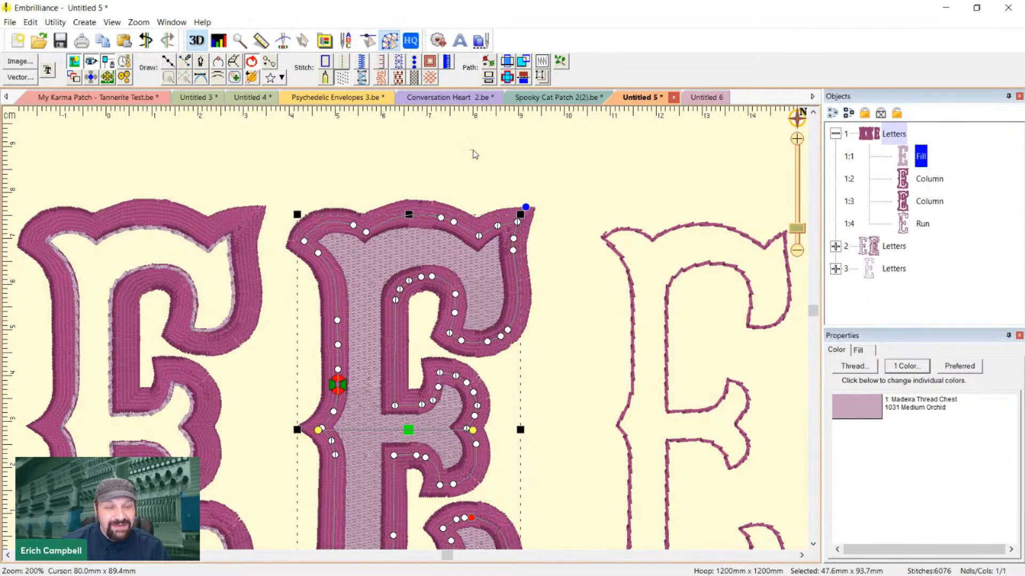
scroll(472, 150, "down", 1)
scroll(302, 313, "down", 1)
scroll(308, 302, "up", 1)
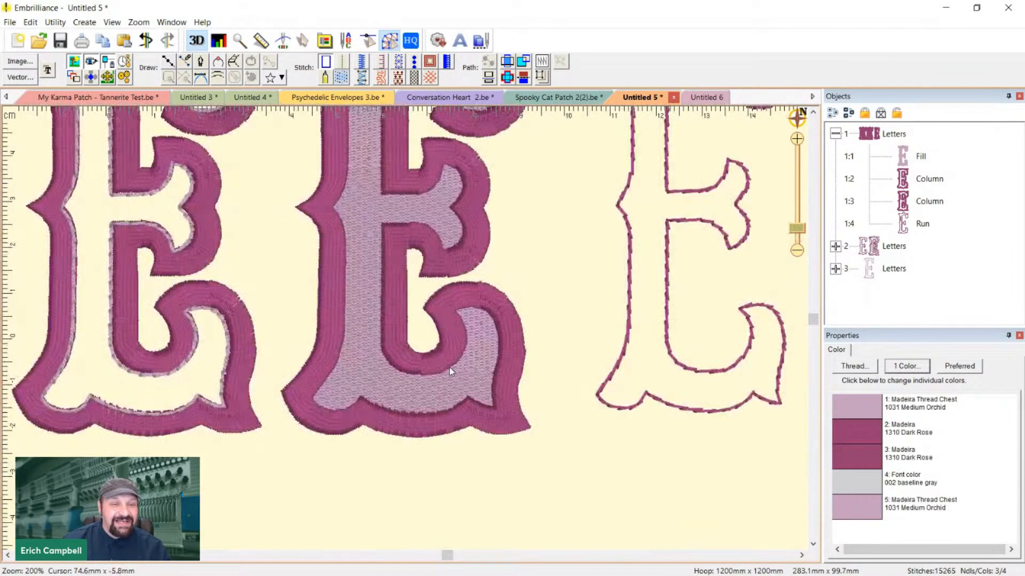
scroll(448, 366, "up", 1)
key("minus")
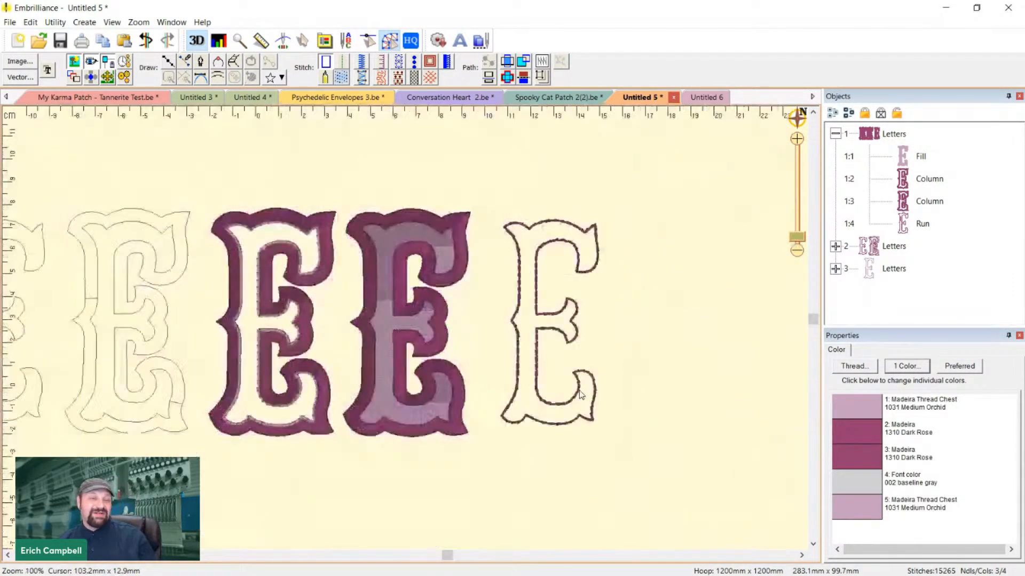
key("plus")
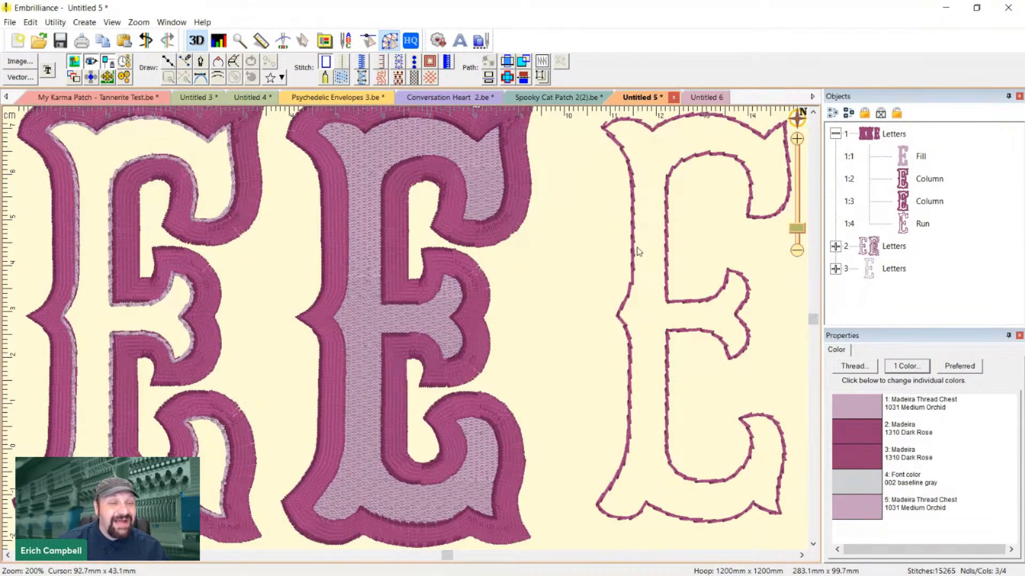
Convert the object beneath the satin columns to an applique and set its border to None
left_click(910, 163)
scroll(456, 216, "up", 3)
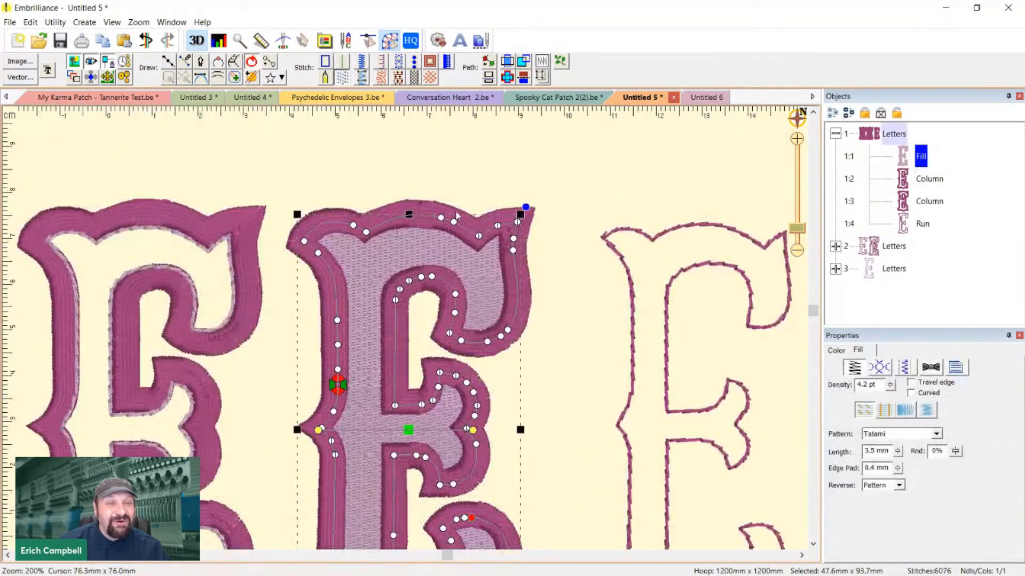
left_click(382, 64)
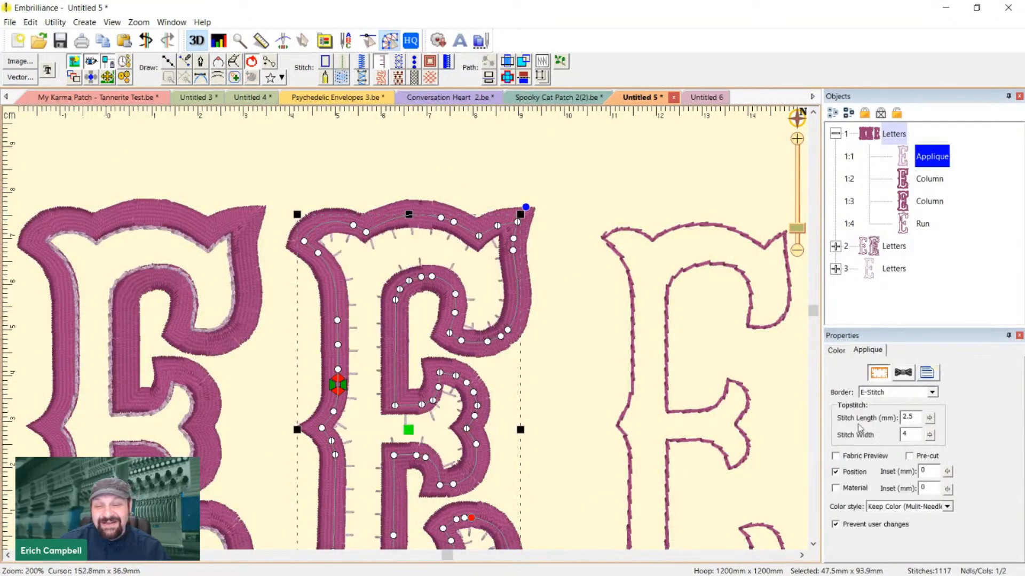
left_click(881, 392)
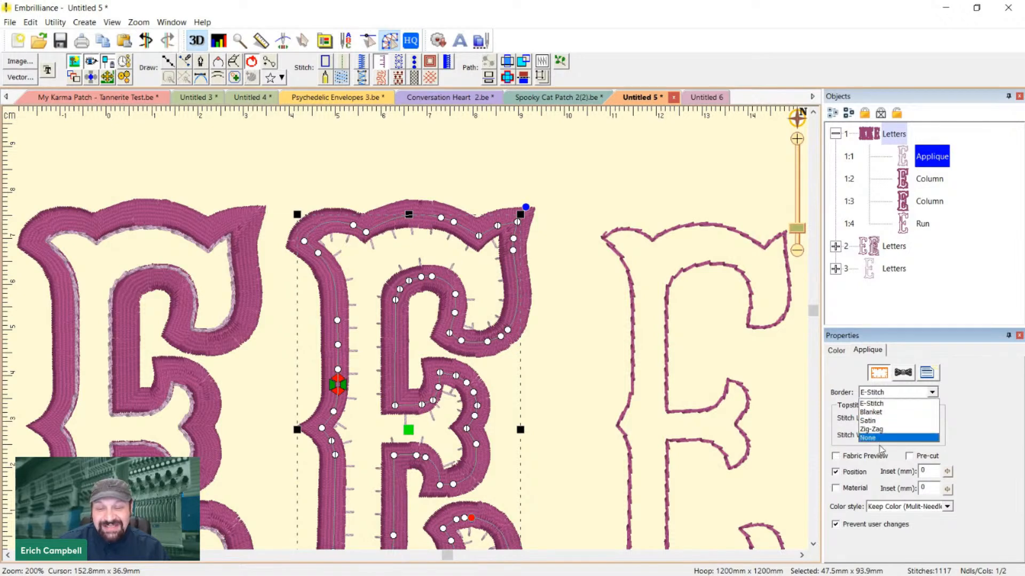
left_click(877, 438)
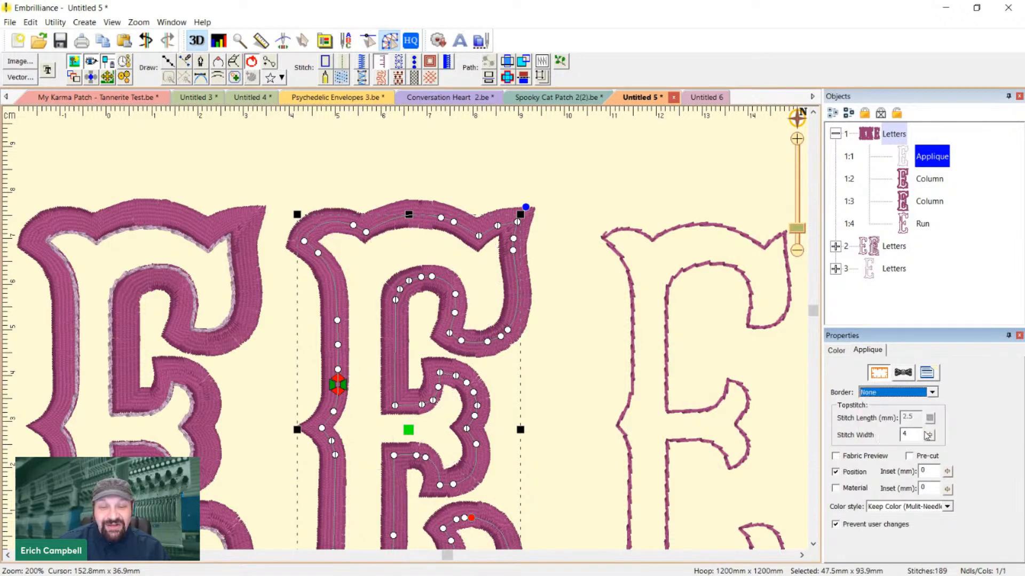
Set the Medium Orchid applique's fabric view to Simulated
left_click(839, 352)
left_click(867, 351)
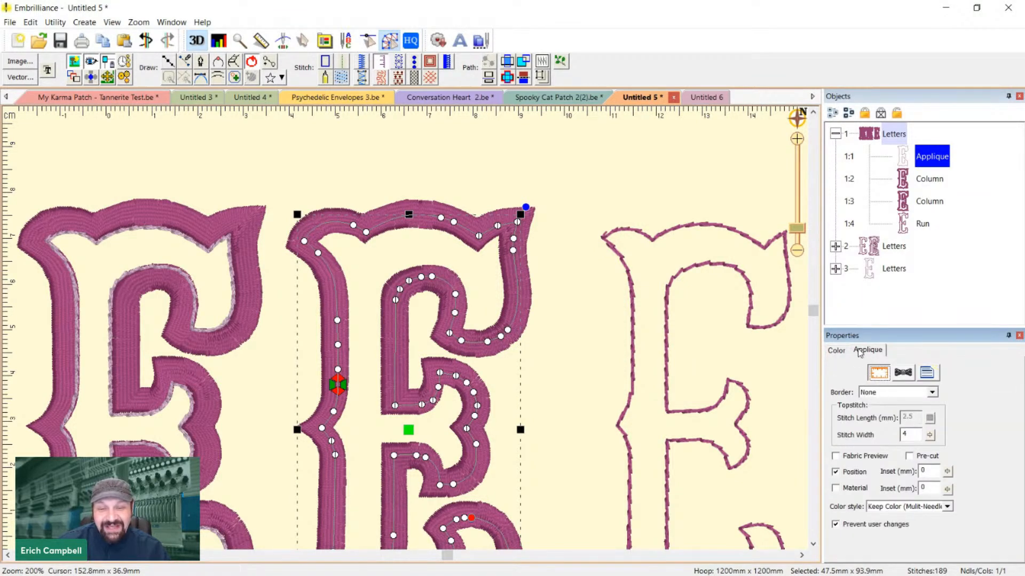
left_click(837, 352)
left_click(876, 409)
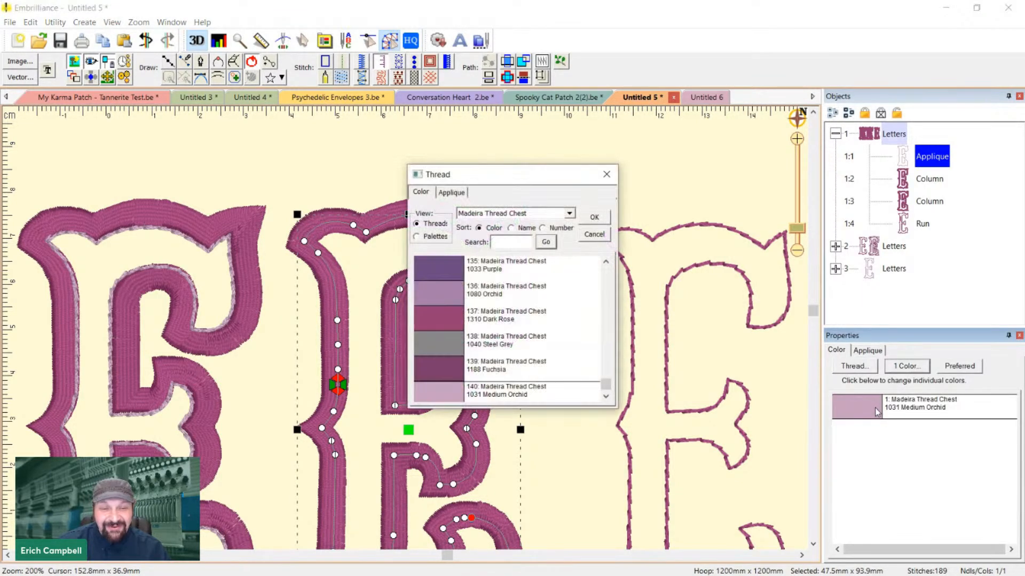
left_click(451, 193)
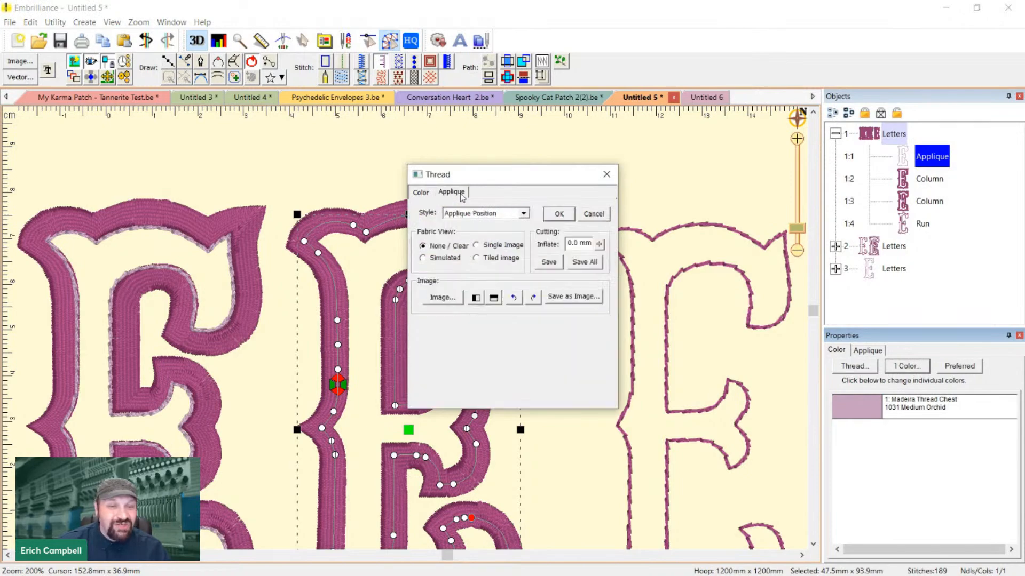
left_click(436, 261)
left_click(559, 214)
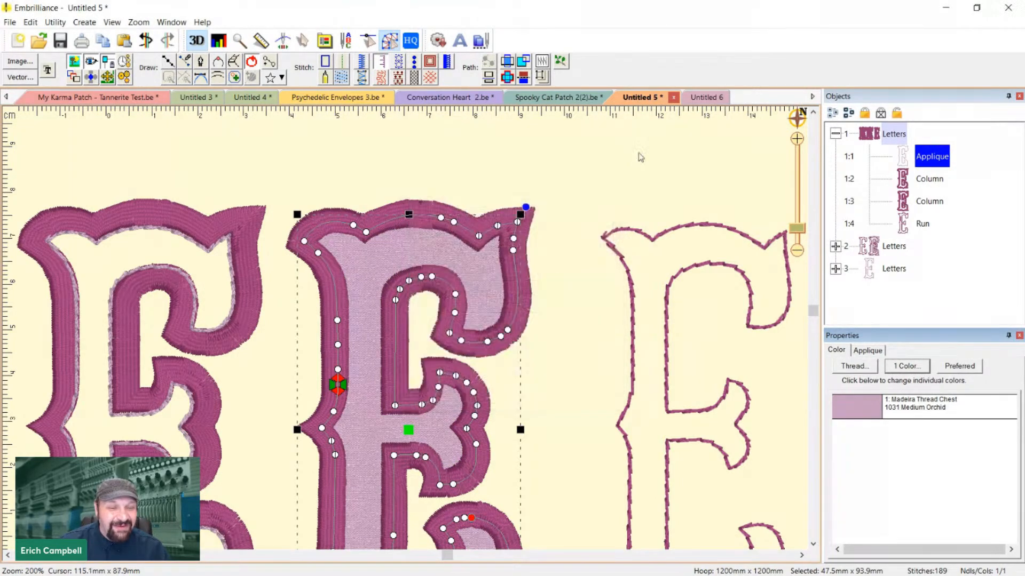
Compare the applique-filled satin E with the bordered and outline-only E versions beside it
left_click(638, 155)
scroll(514, 320, "down", 3)
scroll(513, 320, "down", 2)
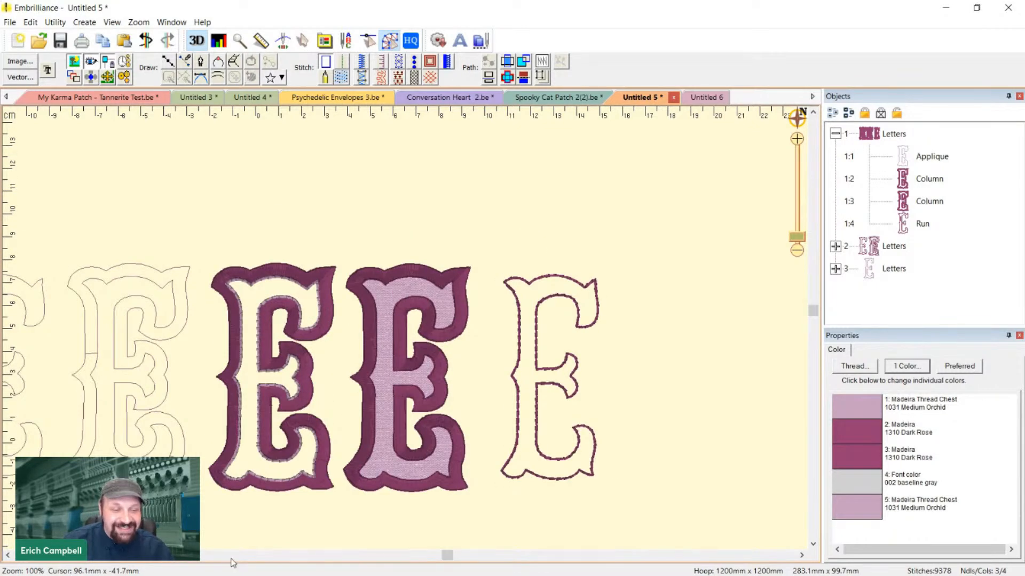
left_click_drag(447, 555, 401, 555)
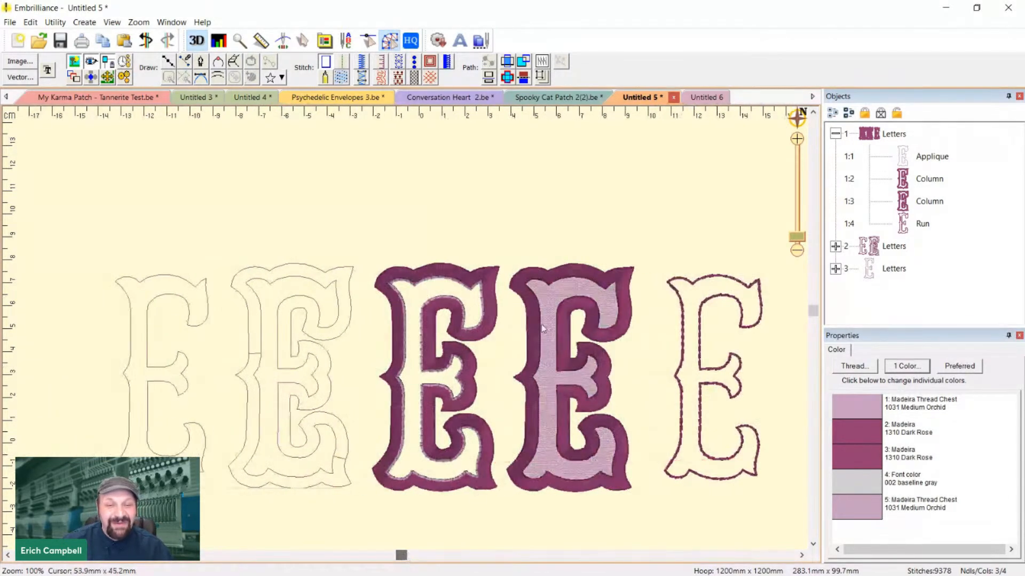
scroll(542, 327, "up", 2)
scroll(570, 312, "down", 2)
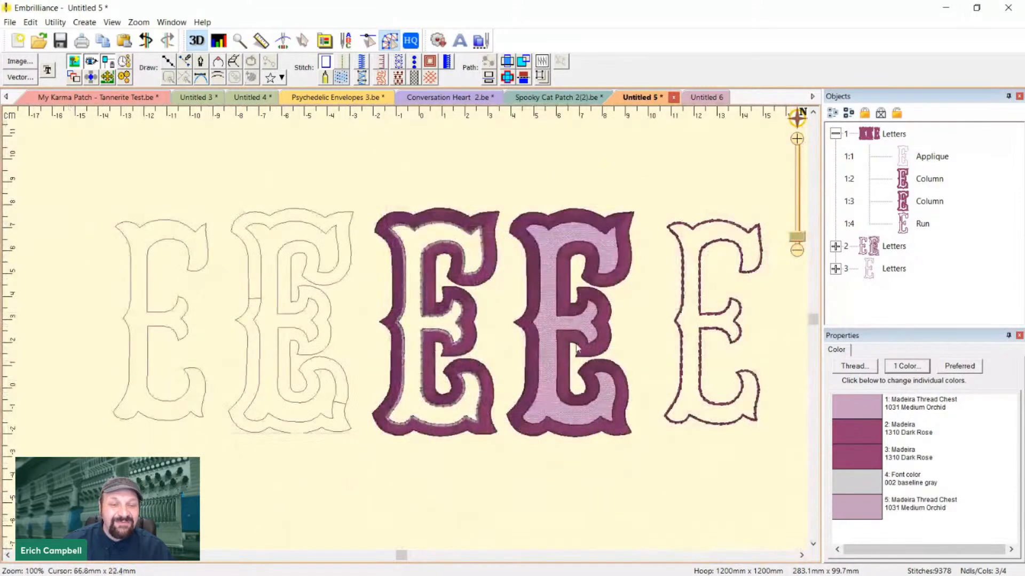
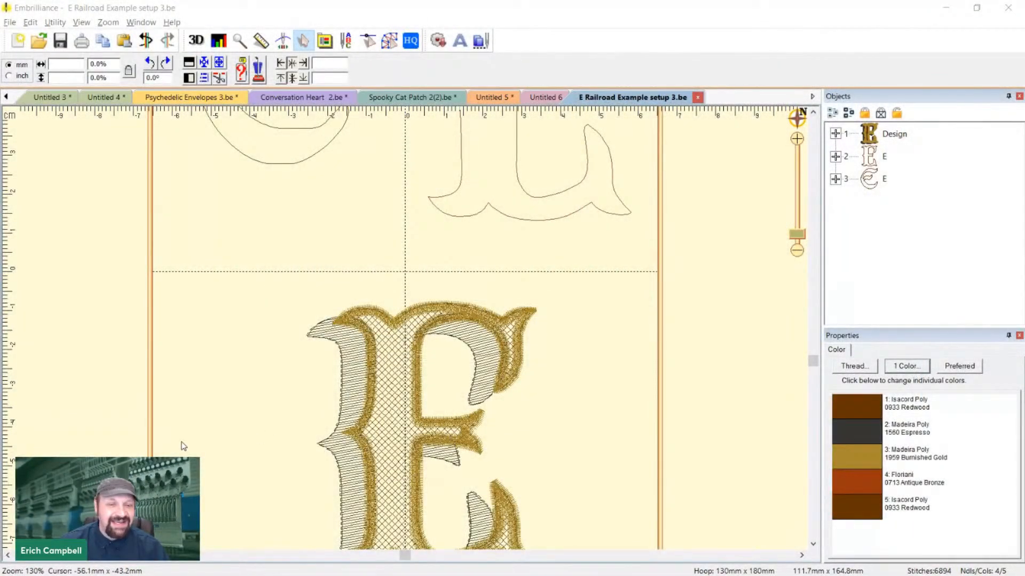
Shift the block E outline away from the script E outline, and delete the script E outline
scroll(395, 409, "down", 3)
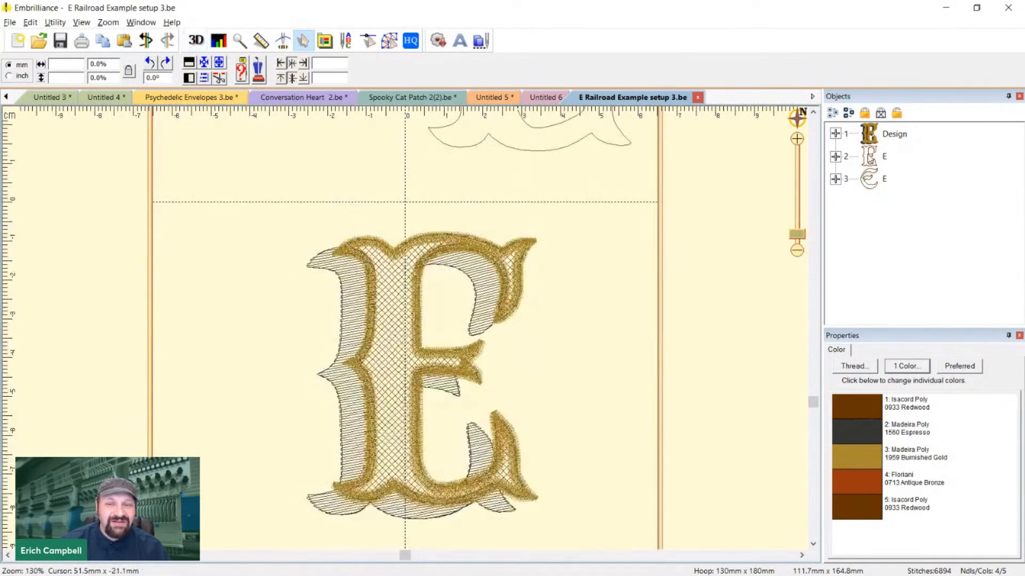
left_click(867, 155)
scroll(665, 331, "up", 7)
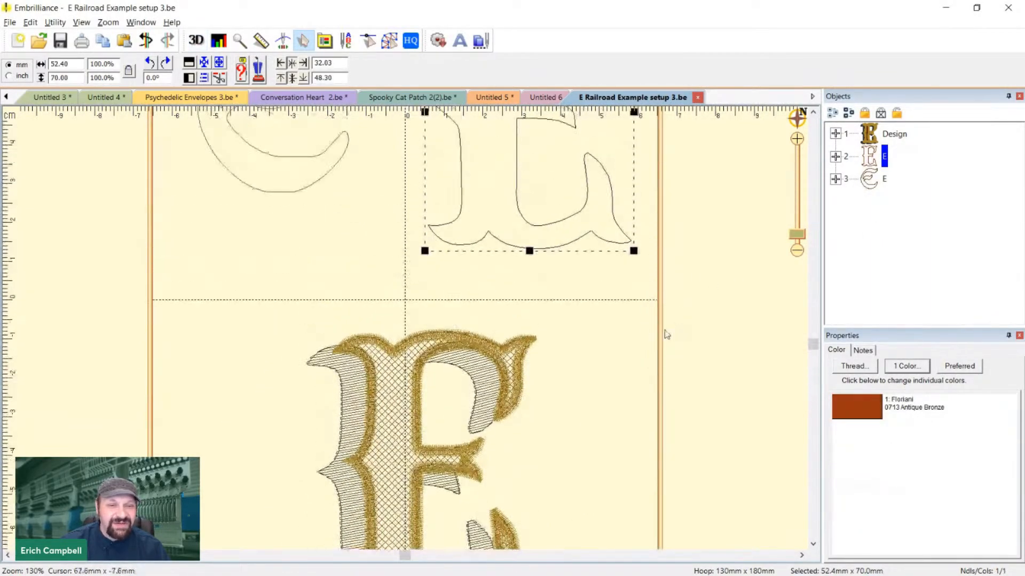
key("minus")
key("plus")
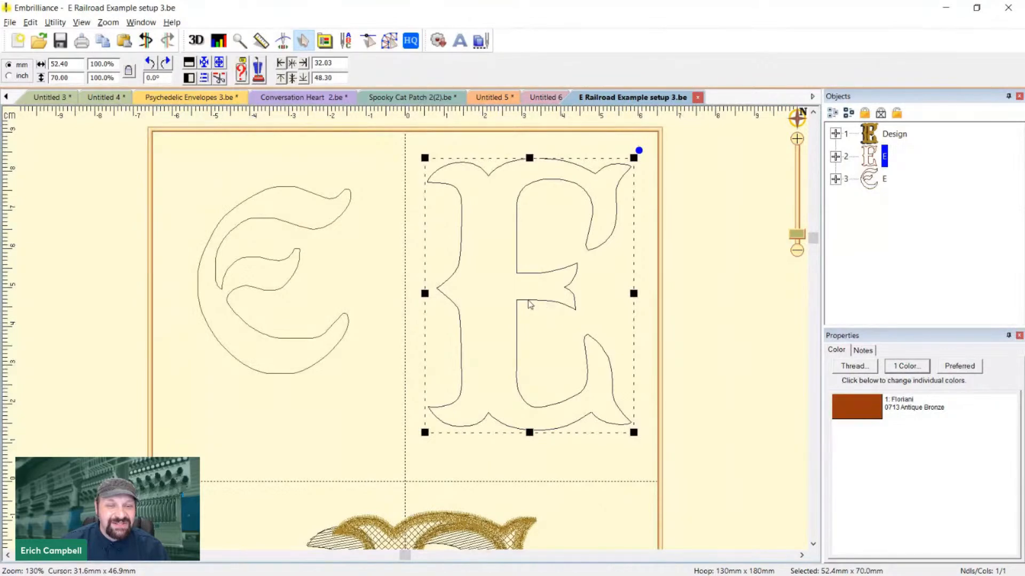
left_click_drag(528, 301, 483, 316)
key("minus")
left_click(351, 334)
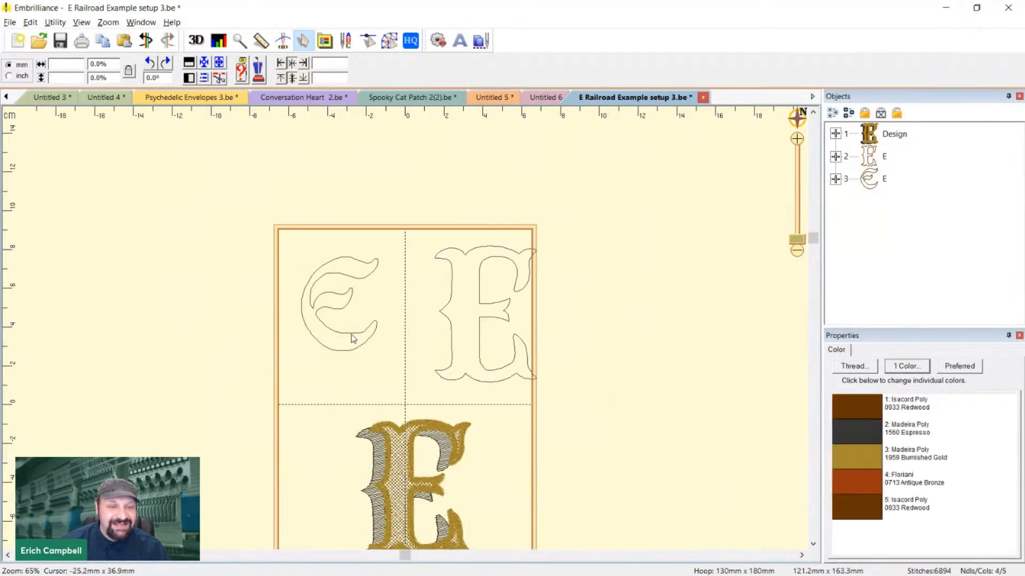
left_click(344, 339)
key("Delete")
key("plus")
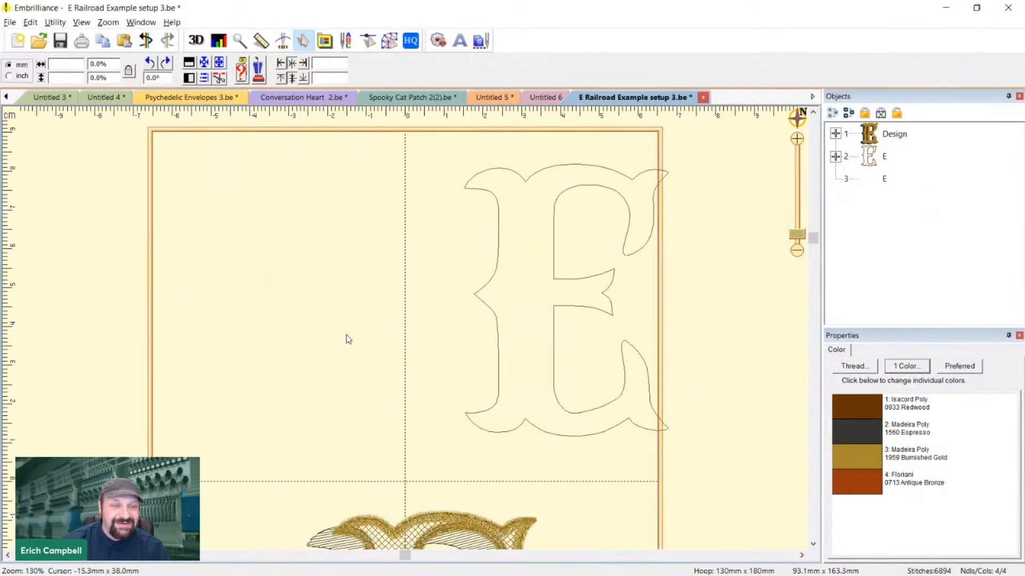
Move the block E outline over the hoop's vertical centre line, above the stitched E
left_click(574, 306)
left_click_drag(580, 309, 377, 280)
left_click_drag(497, 319, 392, 310)
left_click(583, 278)
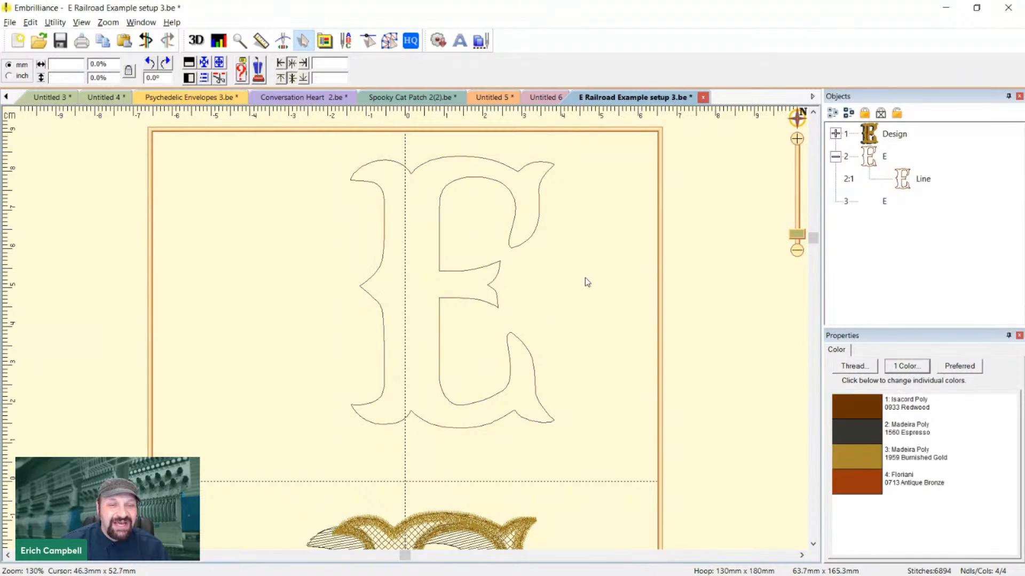
Duplicate the block E outline and offset the copy about 5 mm left and 4 mm down as a drop shadow
mouse_move(463, 273)
left_mouse_down()
mouse_move(450, 311)
mouse_move(453, 286)
left_mouse_up()
scroll(457, 287, "down", 2)
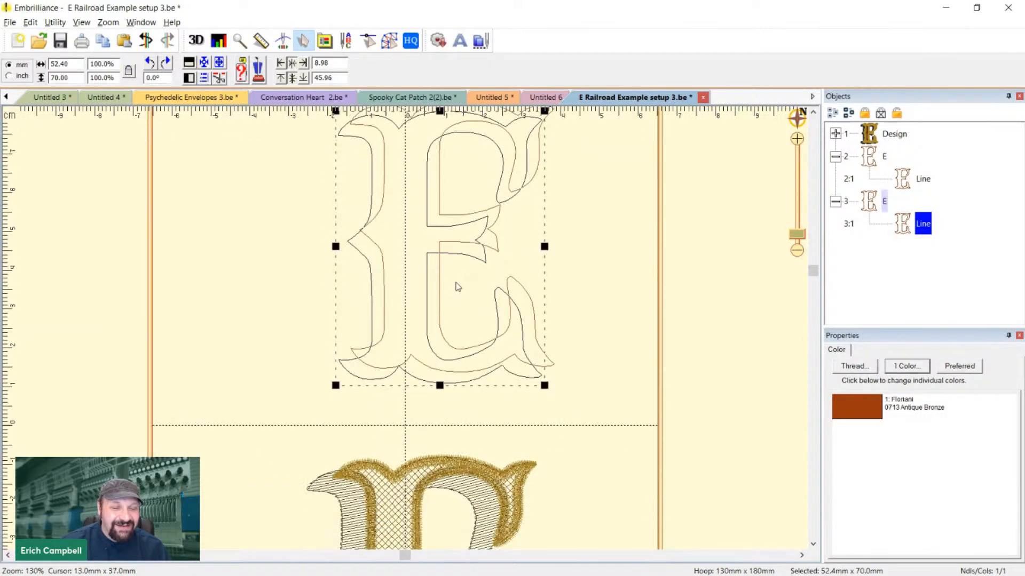
scroll(457, 287, "down", 5)
scroll(460, 288, "up", 3)
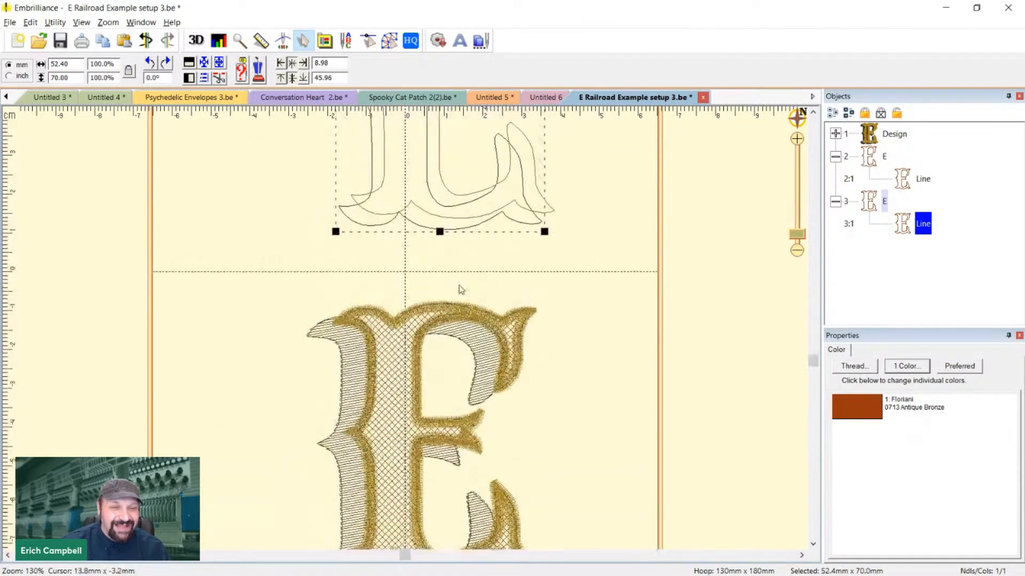
scroll(459, 287, "up", 3)
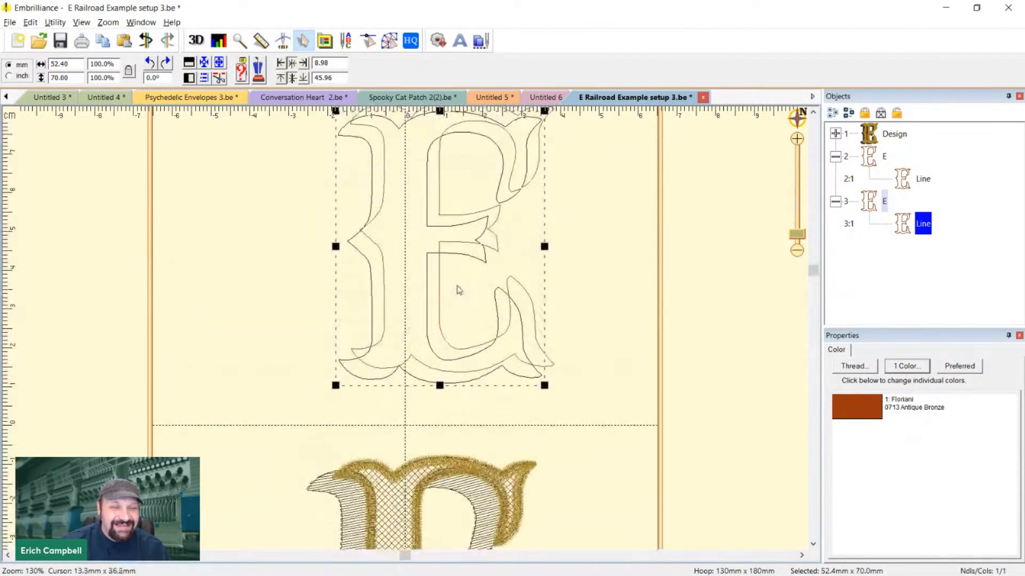
left_click(366, 302)
left_click(370, 294)
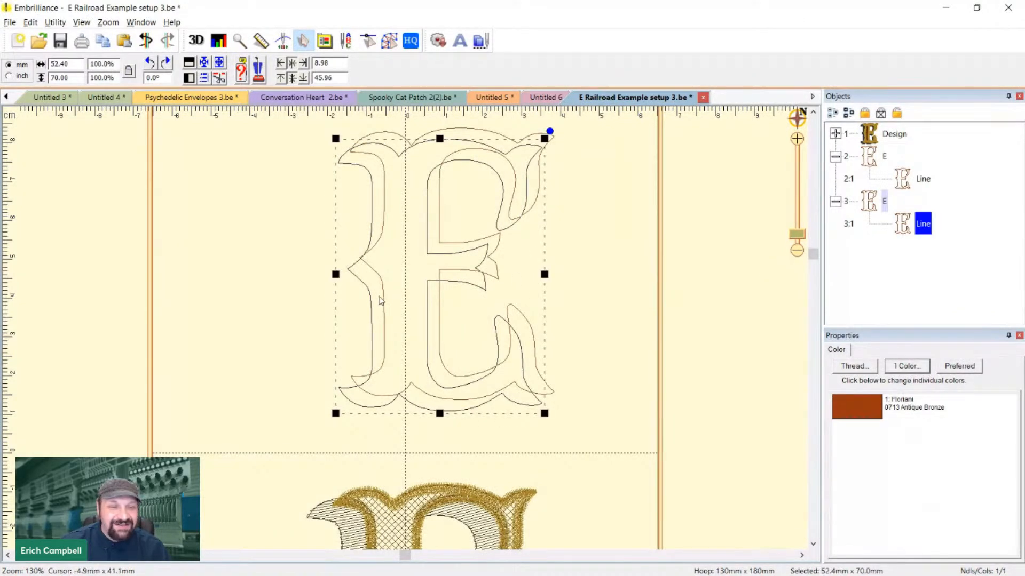
left_click_drag(380, 301, 361, 299)
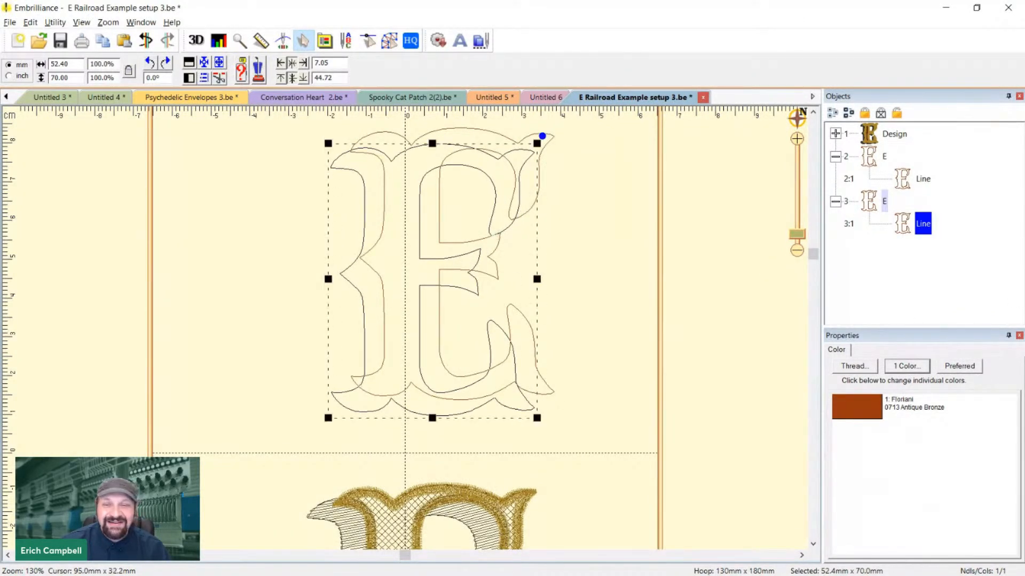
Move the original E line into the offset copy's object, placing it after the shadow line
left_click(922, 178)
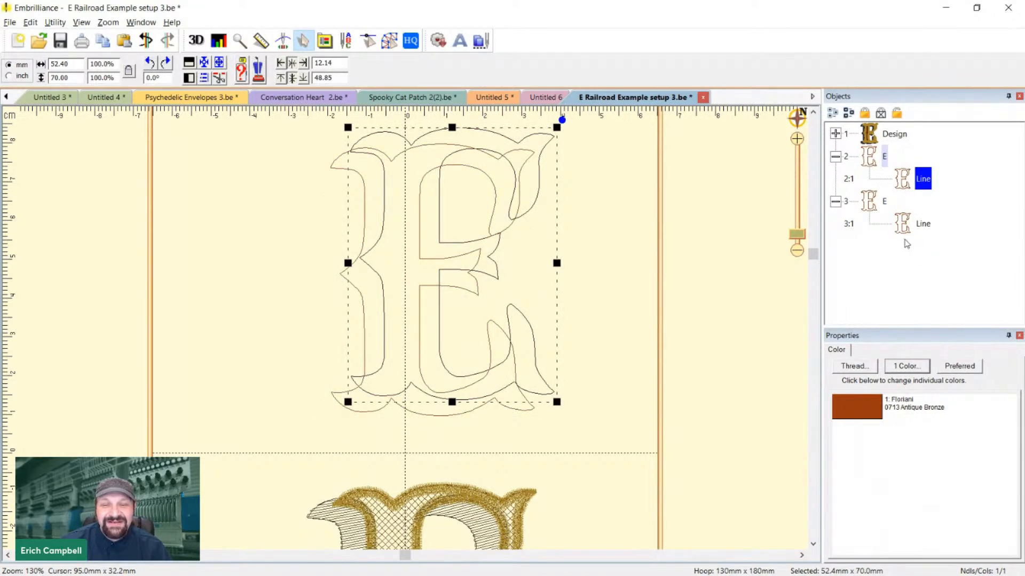
left_click_drag(921, 178, 904, 224)
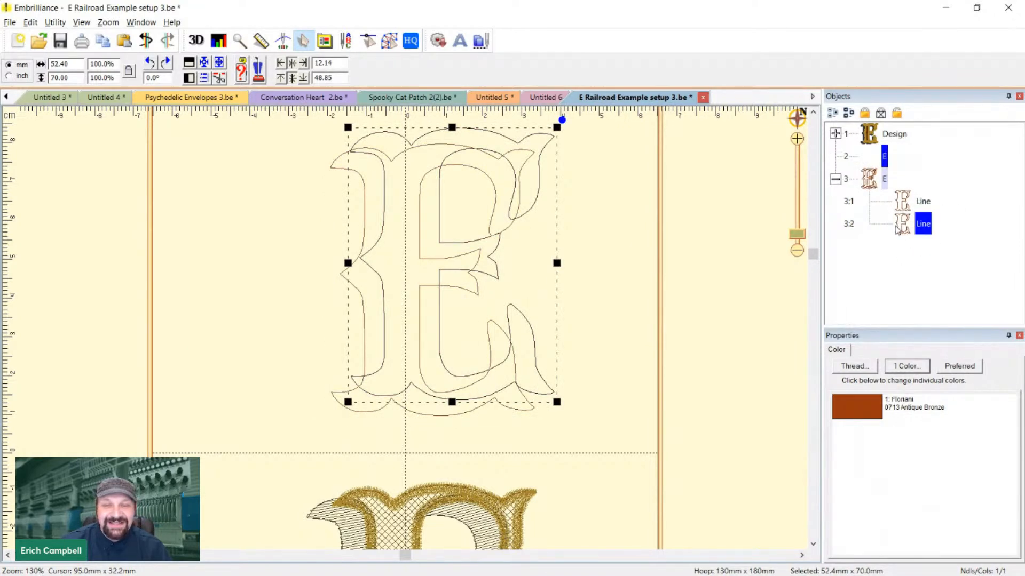
left_click(904, 230)
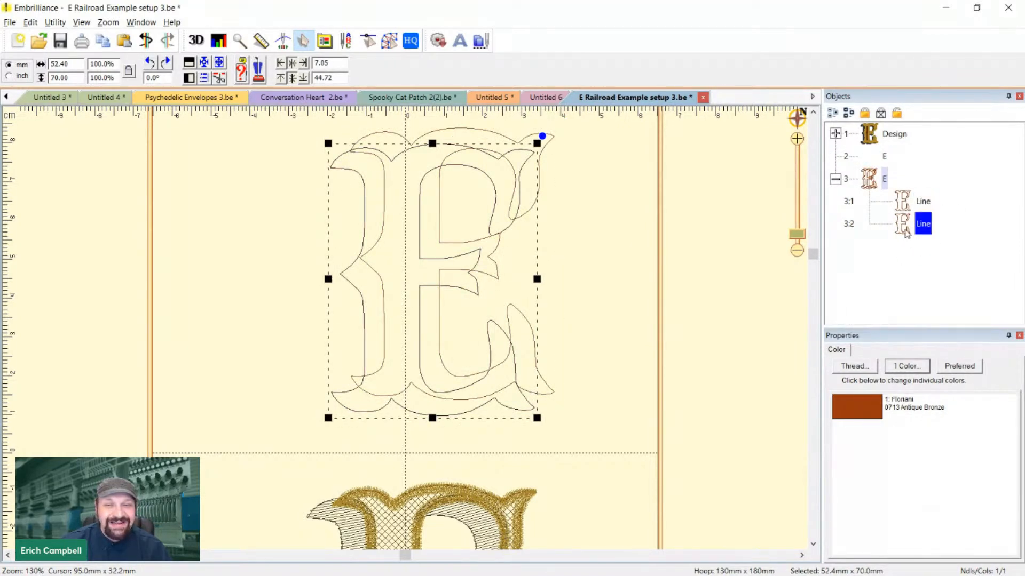
left_click(904, 207)
left_click(903, 229, "ctrl")
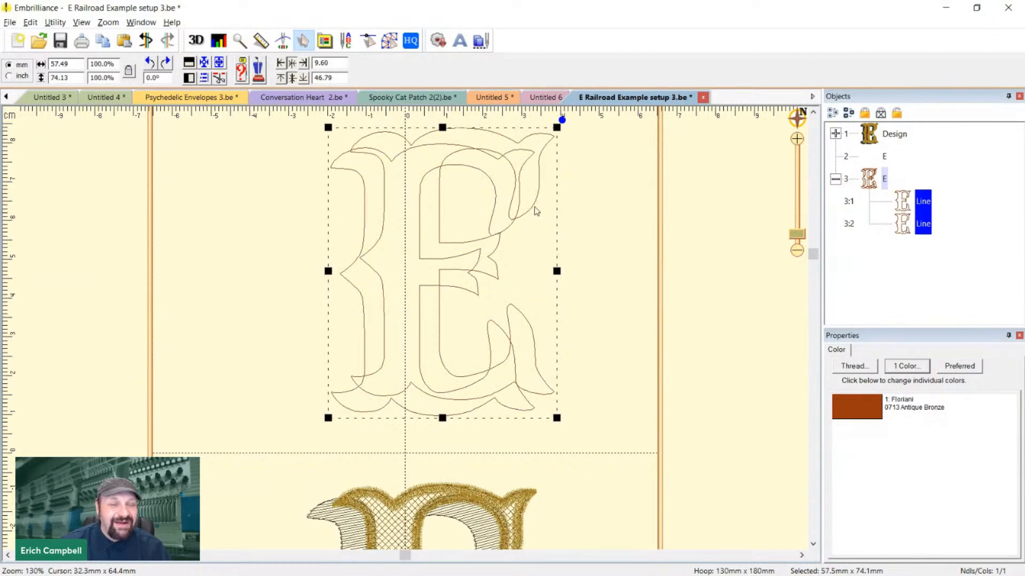
left_click(756, 206)
left_click(904, 210)
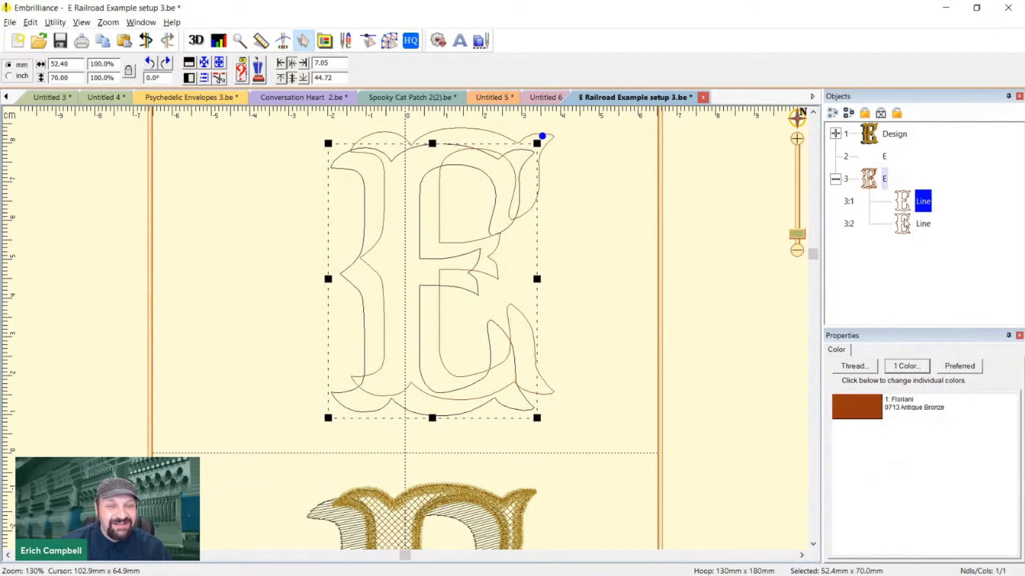
left_click(906, 224)
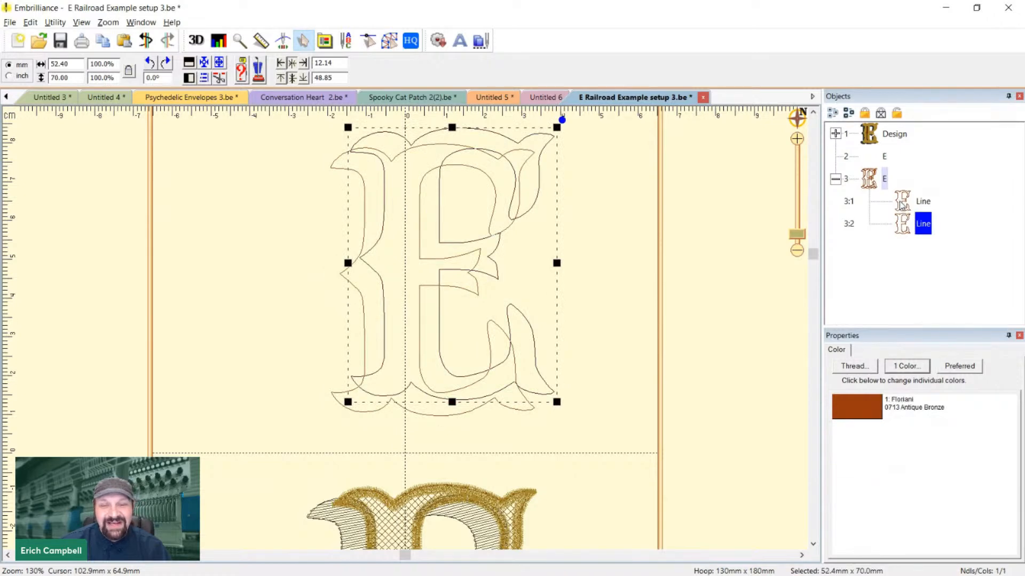
Subtract the original E line from the offset copy so only the non-overlapping shadow pieces are left
left_click(902, 205)
left_click(912, 224, "ctrl")
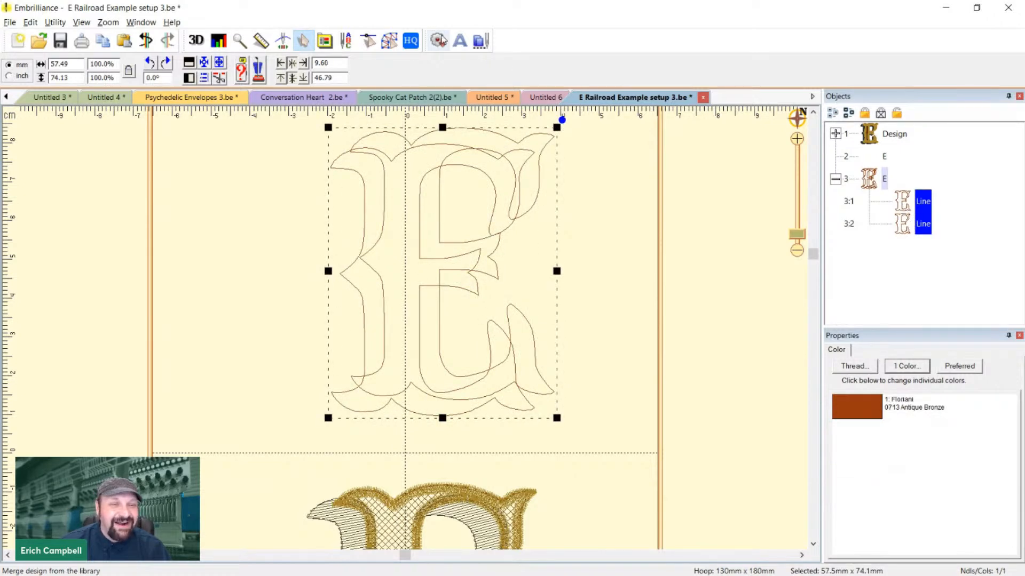
left_click(438, 42)
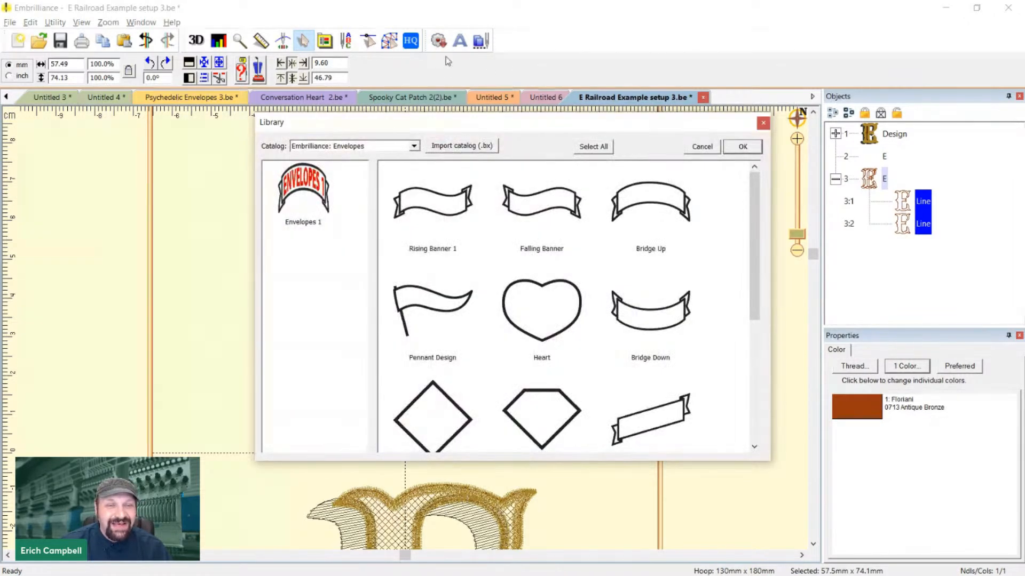
left_click(763, 123)
left_click(390, 40)
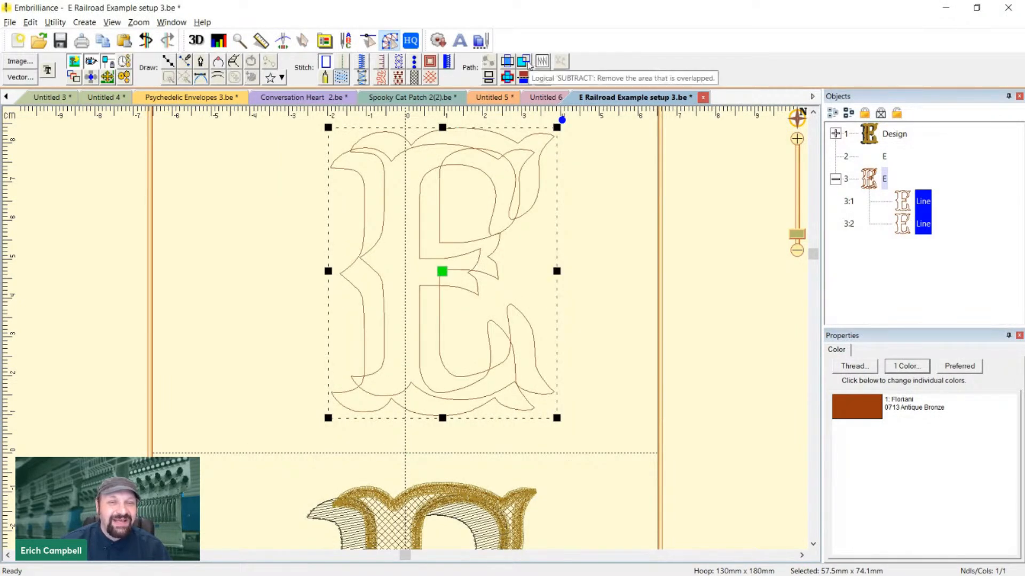
left_click(524, 62)
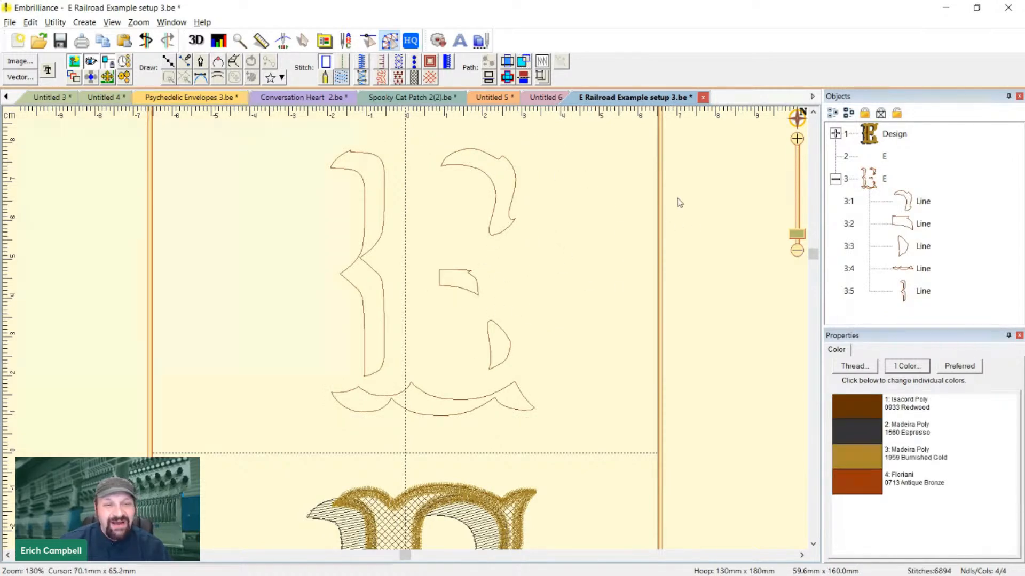
Paste the full E outline back into place with the separated shadow pieces
key("ctrl+v")
left_click(582, 206)
left_click(498, 164)
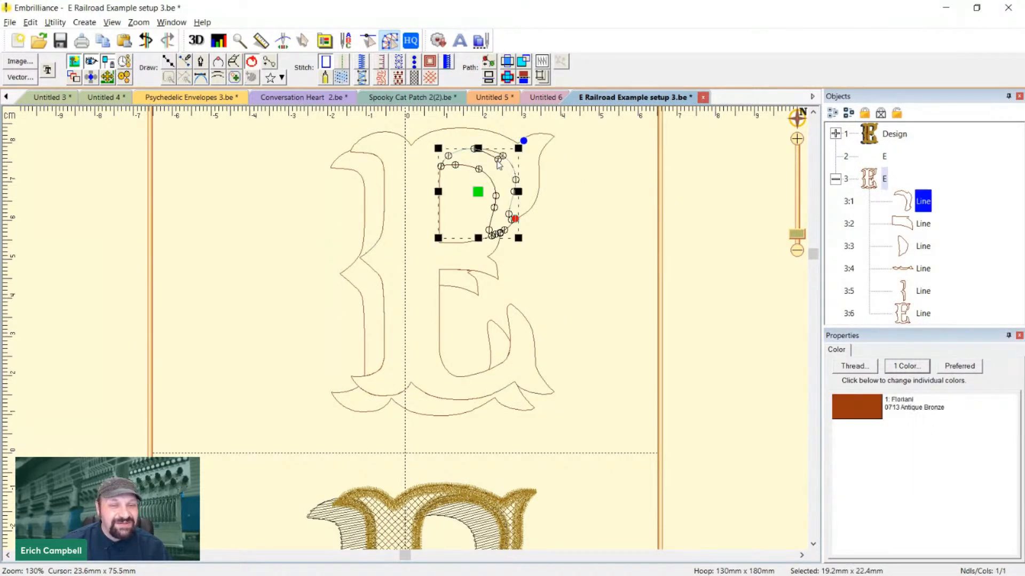
left_click(643, 214)
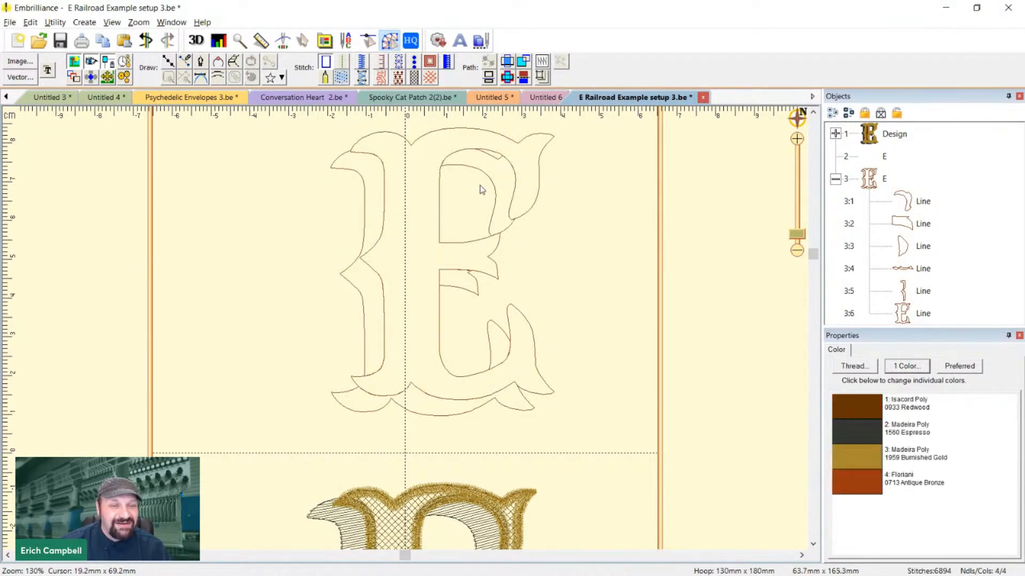
Convert all five shadow pieces to fills and set their density to 15.0 pt
left_click(913, 205)
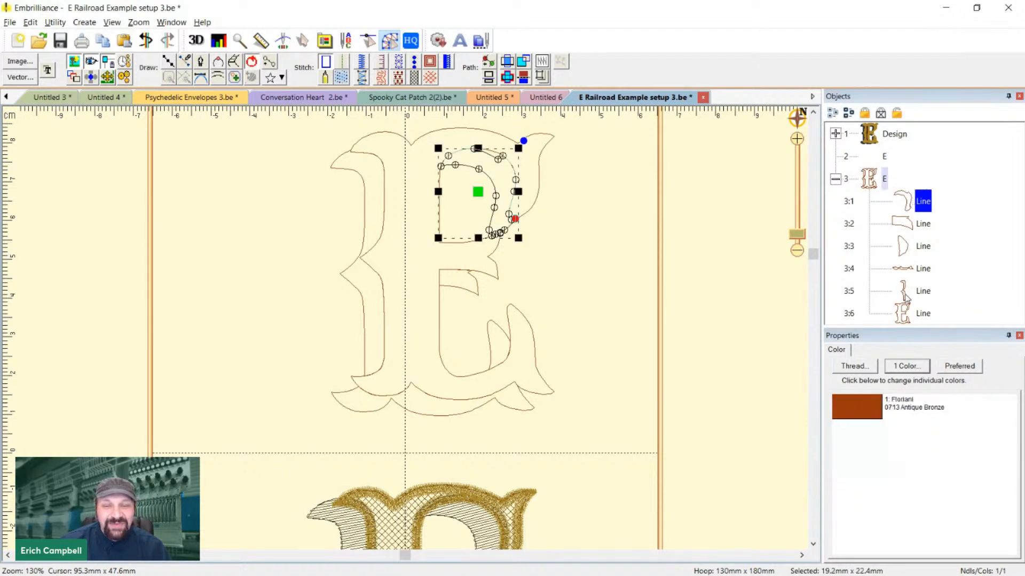
left_click(906, 295, "shift")
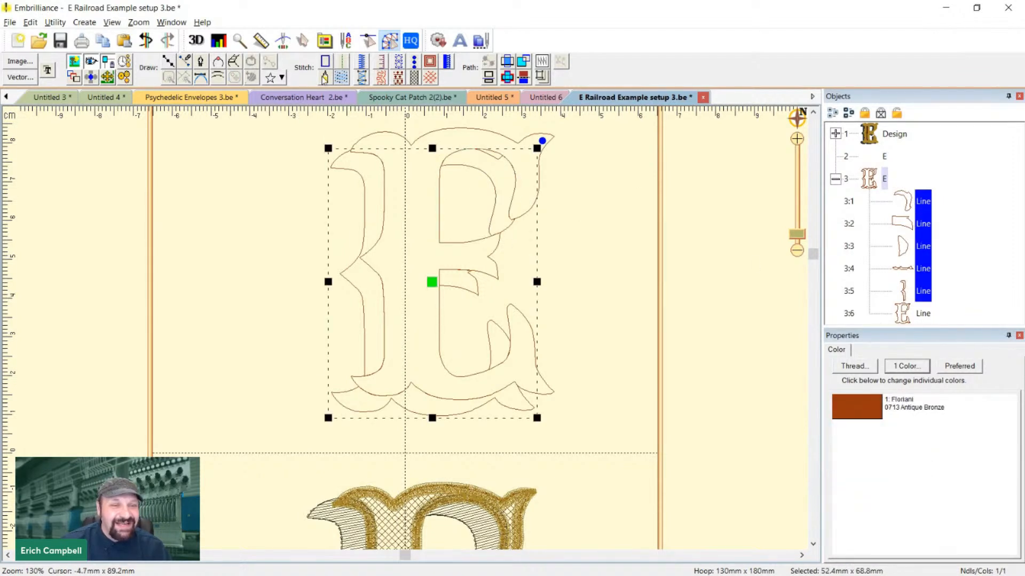
left_click(341, 78)
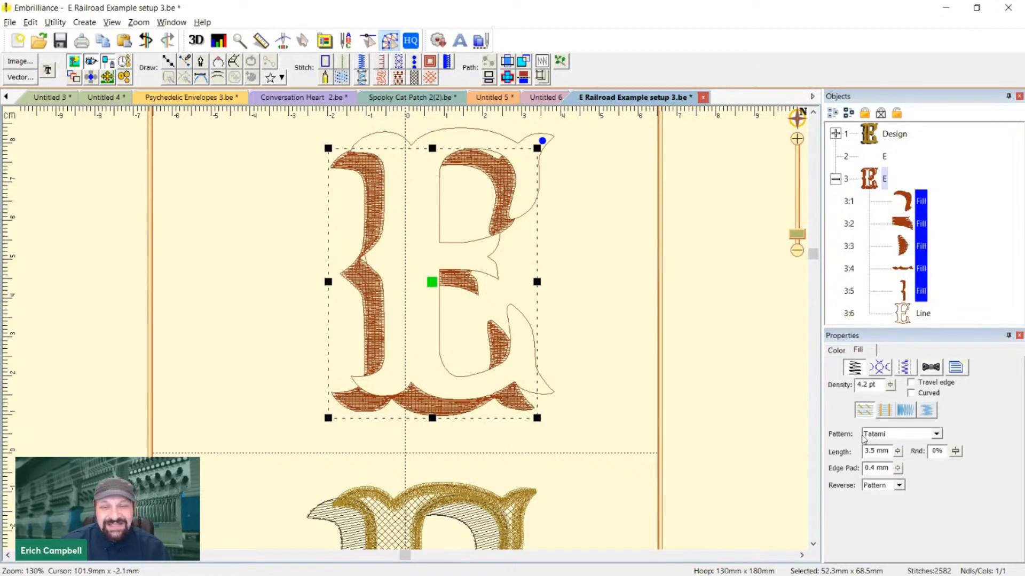
left_click_drag(890, 389, 888, 355)
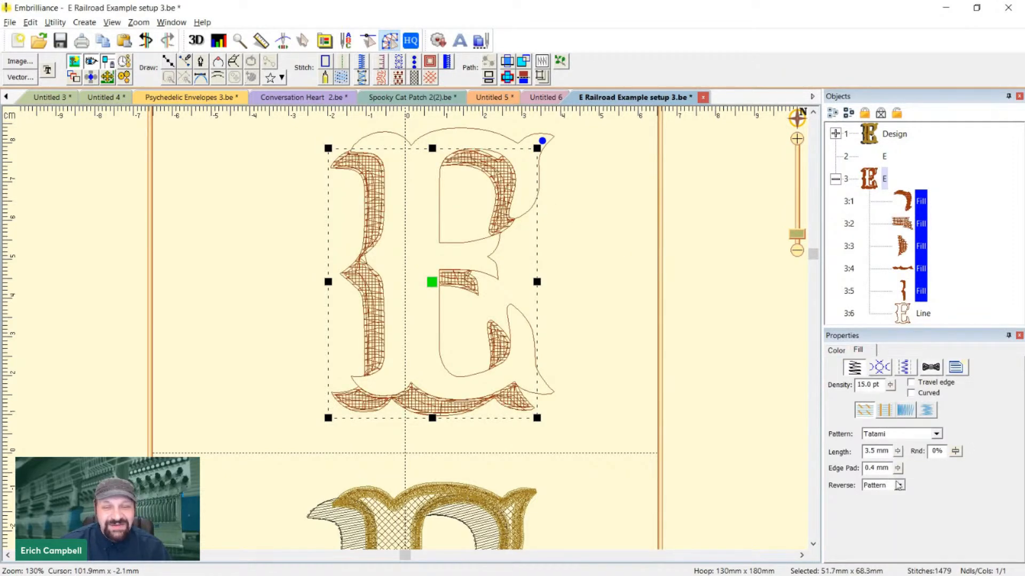
Set the five shadow fills' underlay density to 40 pt and turn off their Perpendicular and Contour underlay
left_click(904, 367)
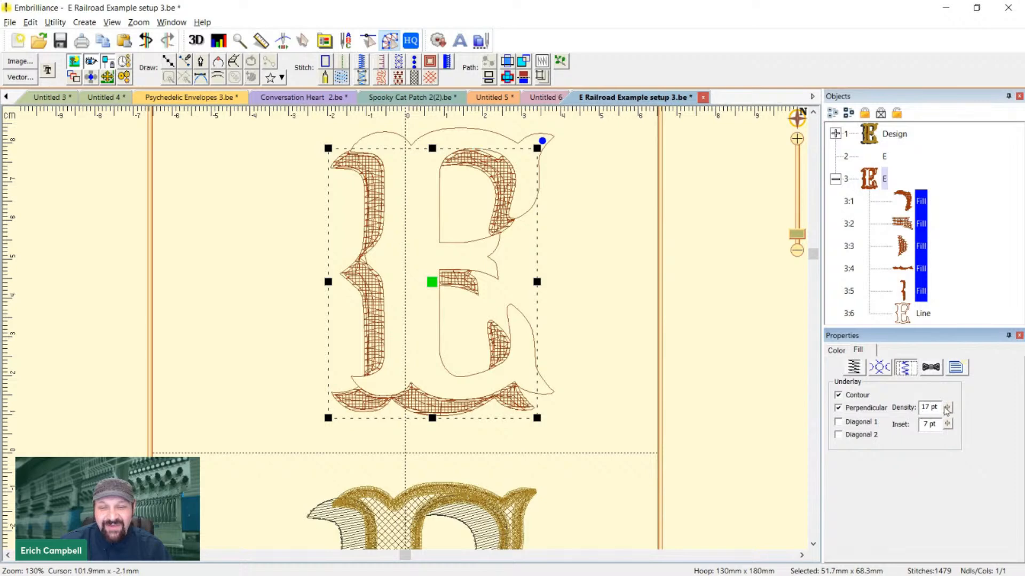
mouse_move(946, 409)
left_mouse_down()
mouse_move(945, 386)
mouse_move(941, 400)
left_mouse_up()
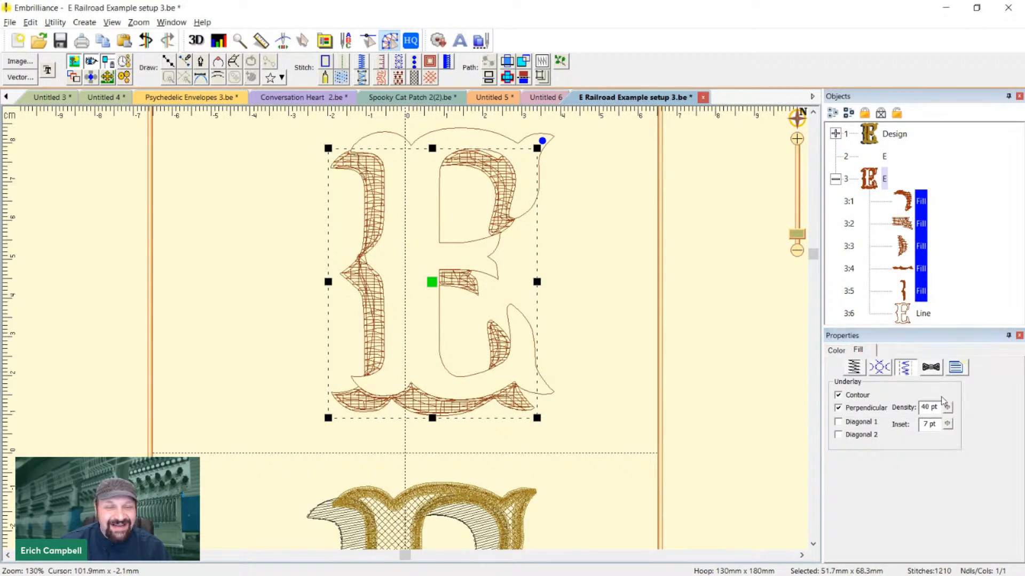
left_click(838, 408)
left_click(838, 395)
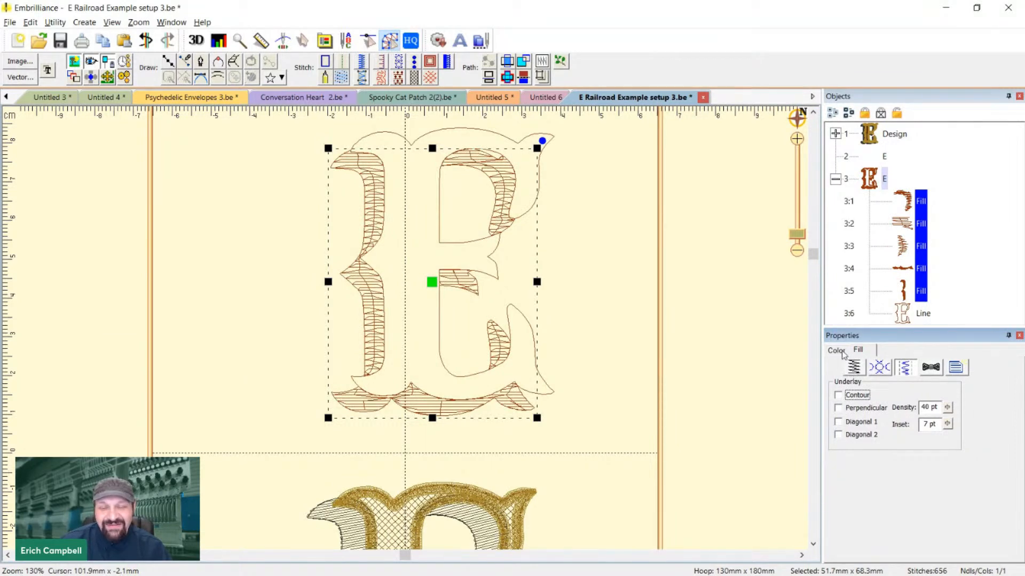
Enable Travel edge on the five shadow fills so their connecting stitches follow the shape edges
left_click(854, 367)
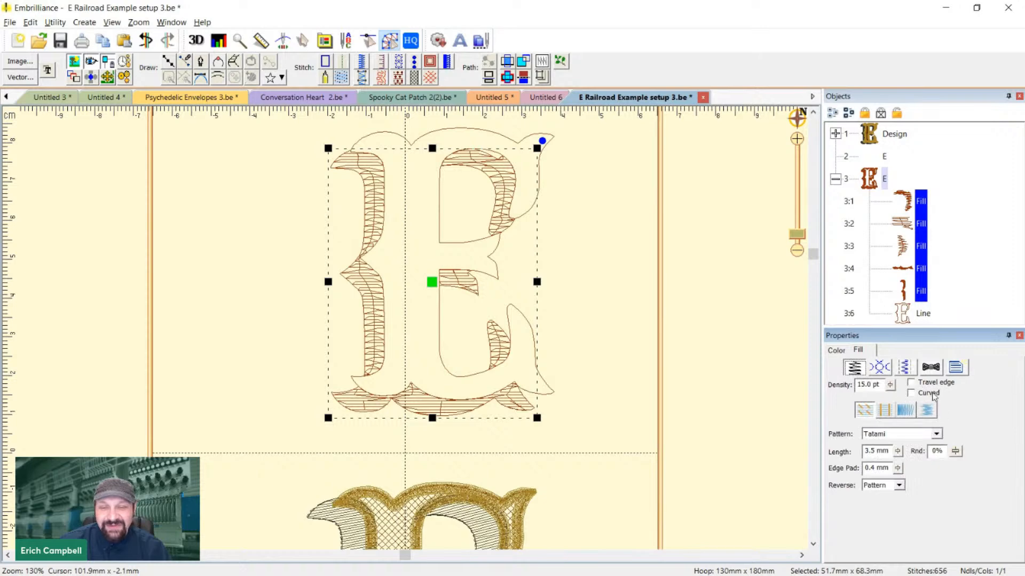
left_click(921, 383)
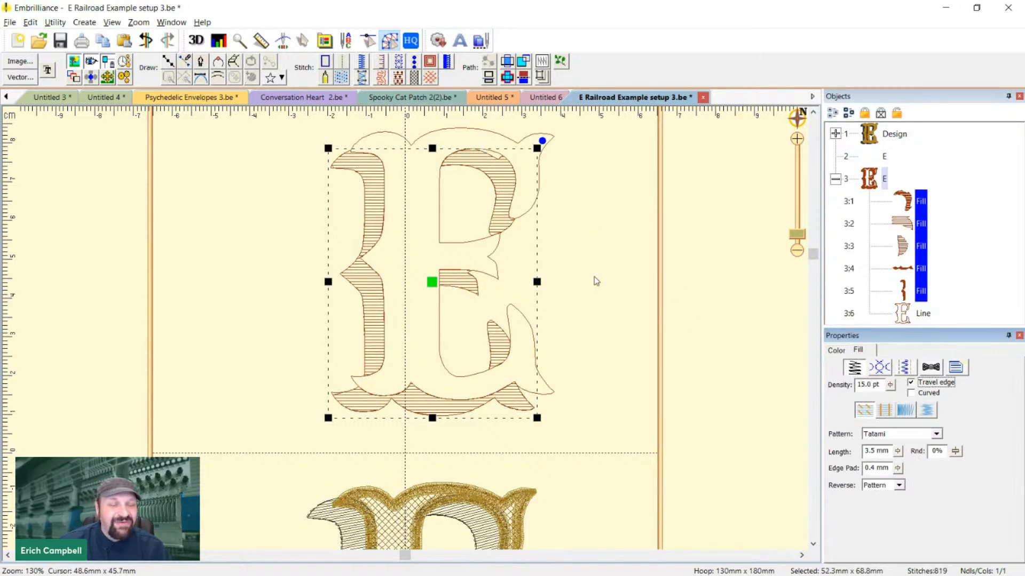
left_click(629, 241)
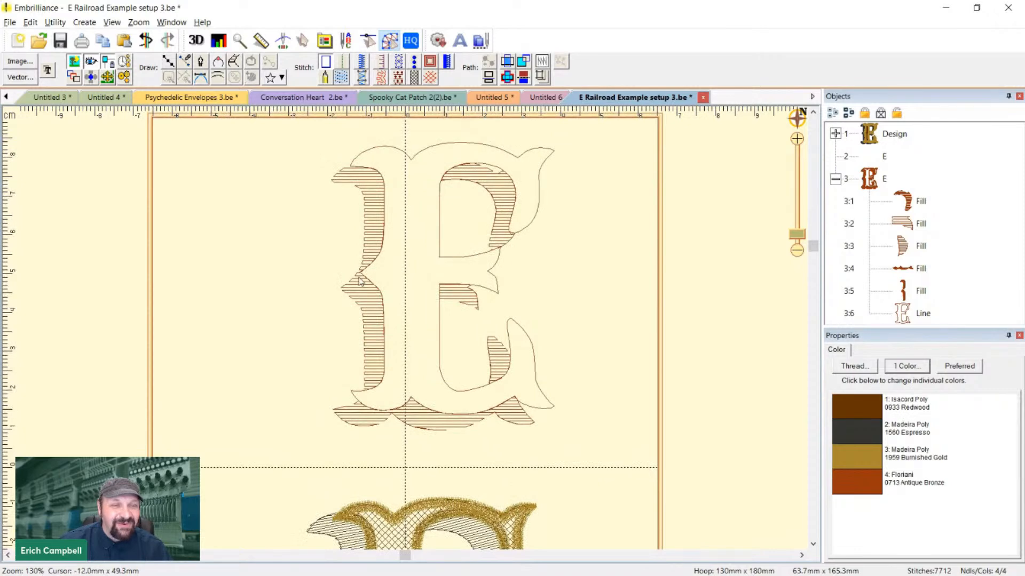
key("F3")
key("F3")
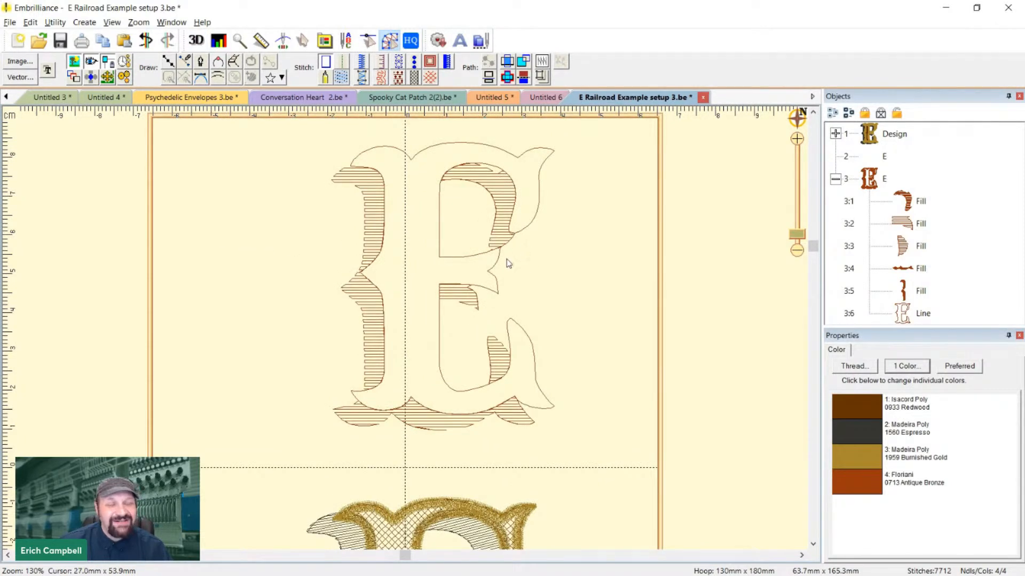
Convert the full E outline from a line to a fill, keeping the Tatami pattern
left_click(421, 158)
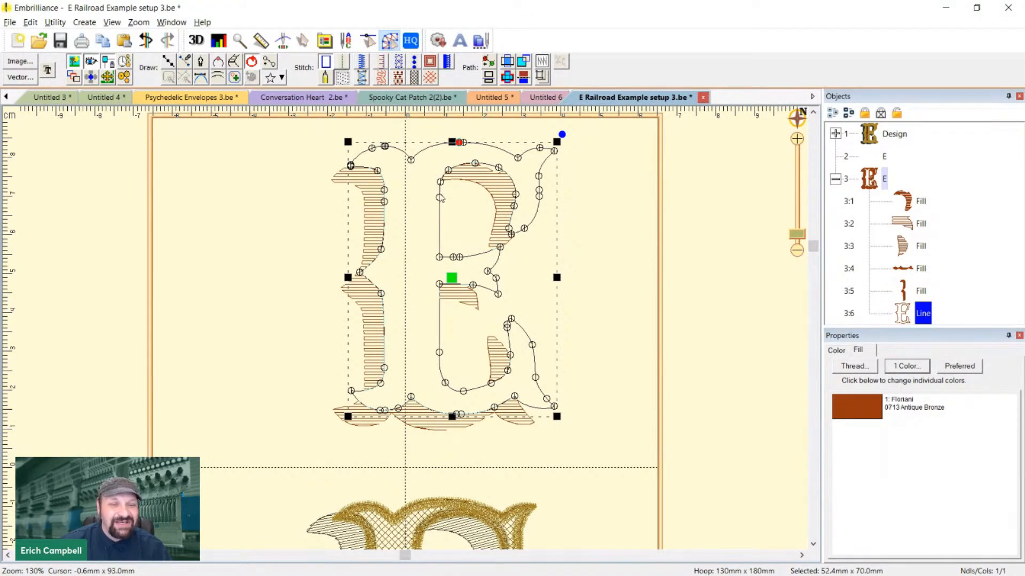
left_click(340, 79)
left_click(902, 433)
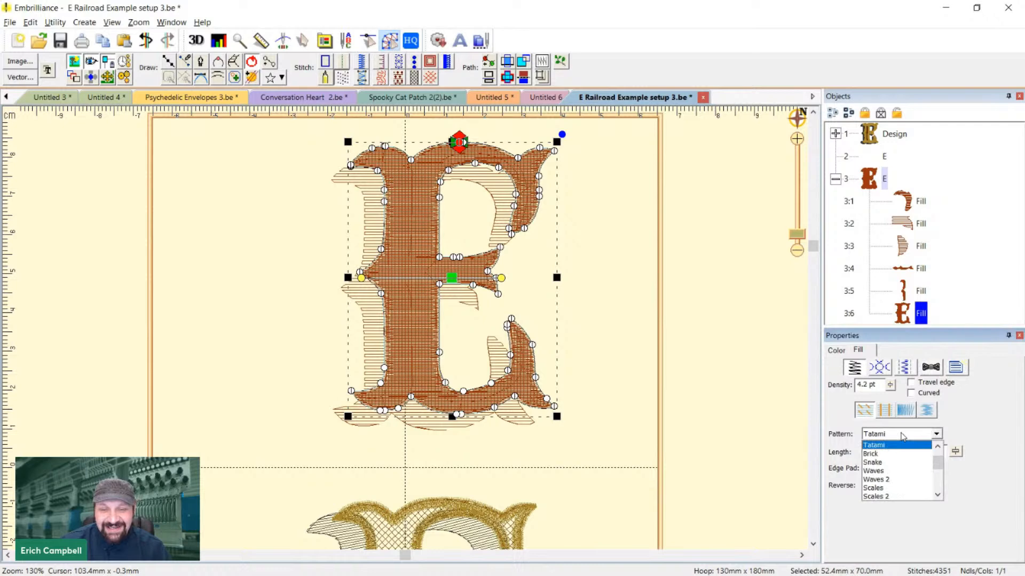
left_click(902, 434)
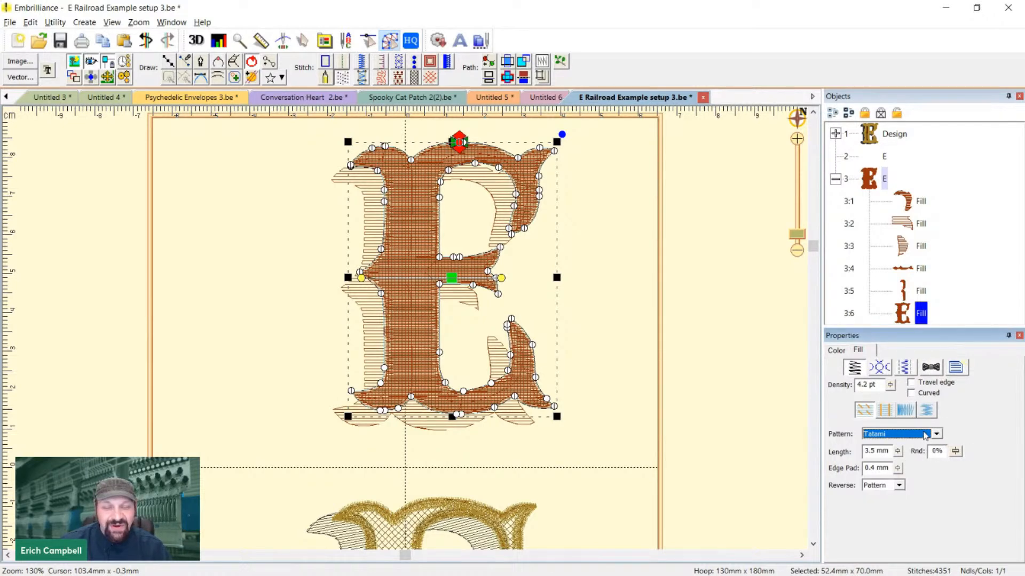
Give the E fill a density of 30.0 pt, a diagonal stitch angle rising toward the upper arm, and Travel edge
left_click_drag(892, 386, 806, 397)
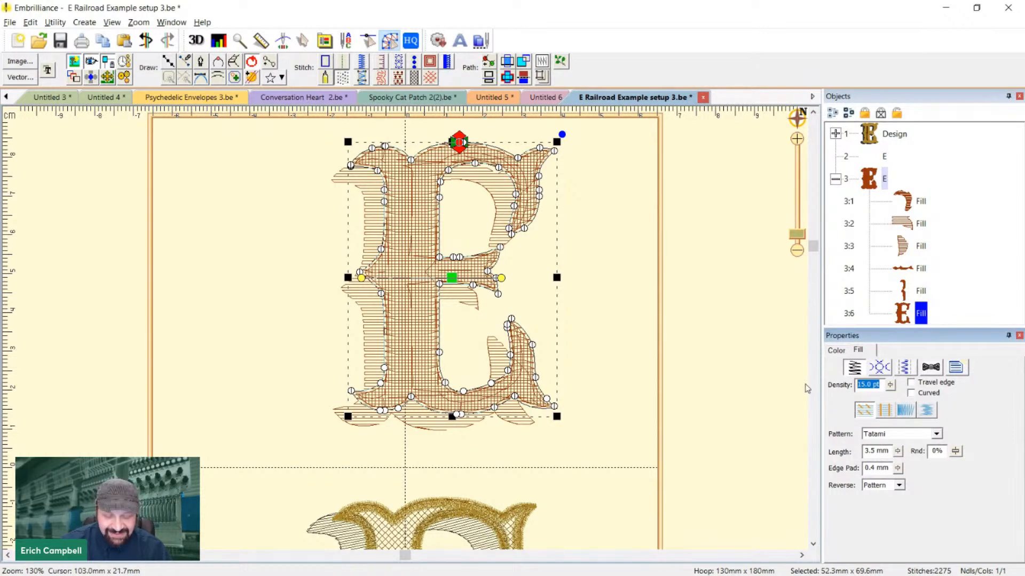
type("30")
key("Return")
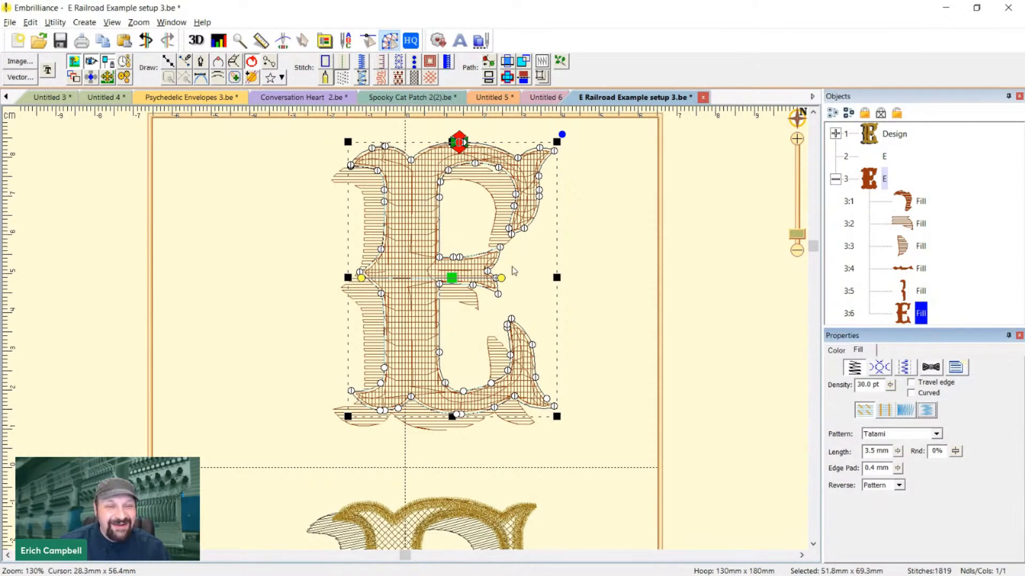
left_click_drag(501, 279, 519, 184)
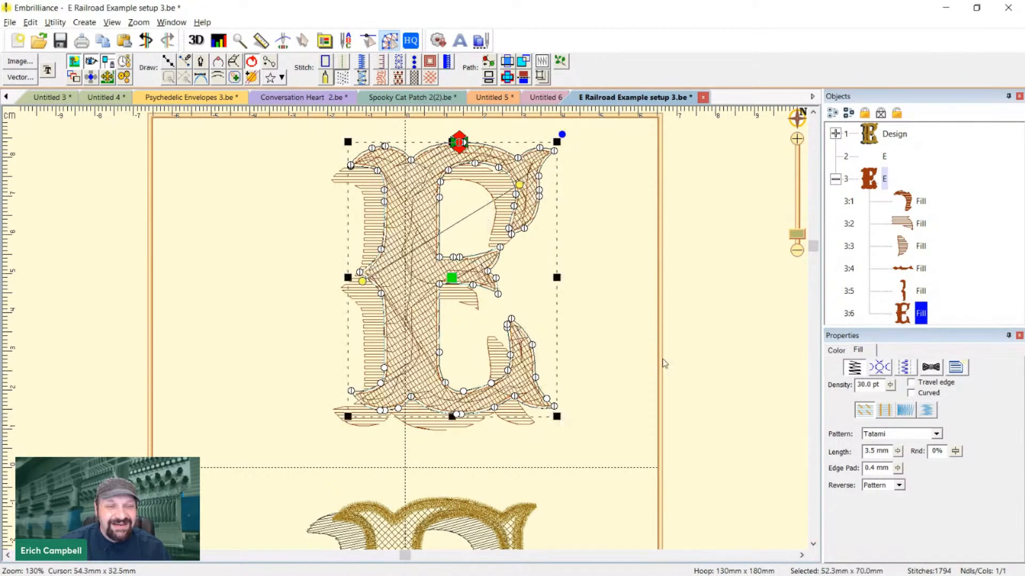
left_click(910, 383)
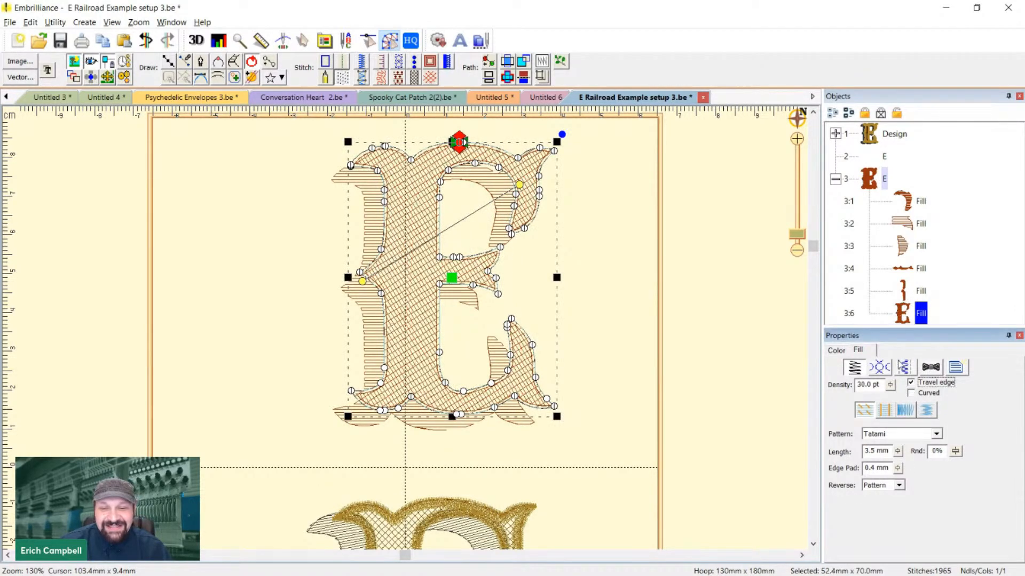
Set the E fill's Perpendicular underlay density to 30 pt, turn off Contour underlay, and preview the crosshatch in 3D
left_click(906, 367)
left_click_drag(935, 407, 844, 405)
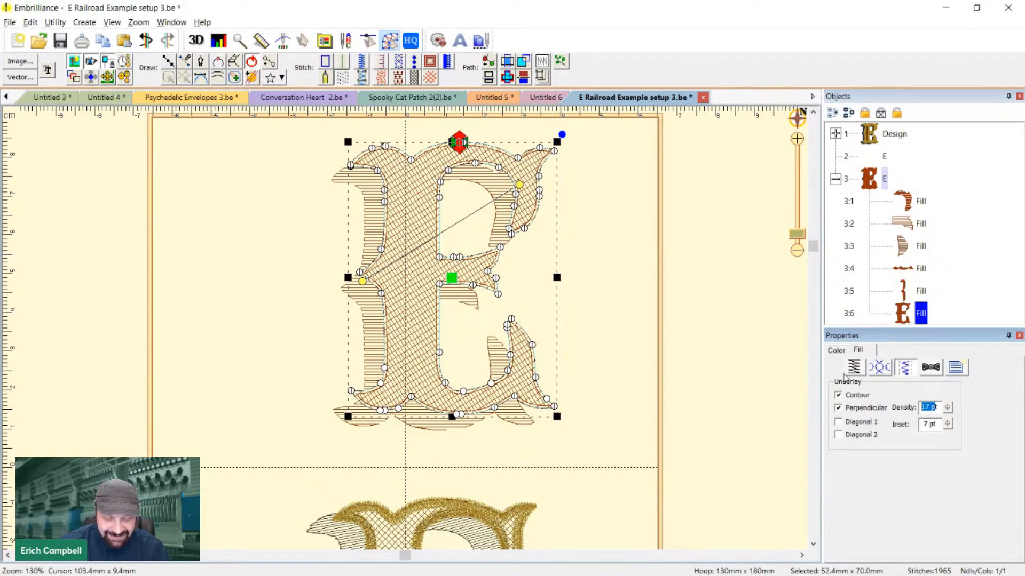
type("30")
key("Tab")
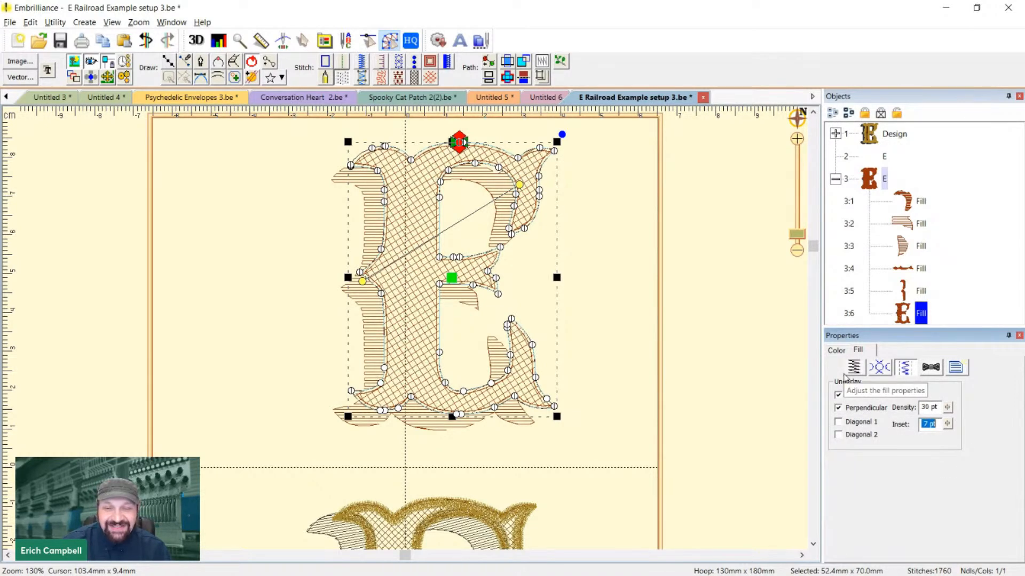
left_click(839, 394)
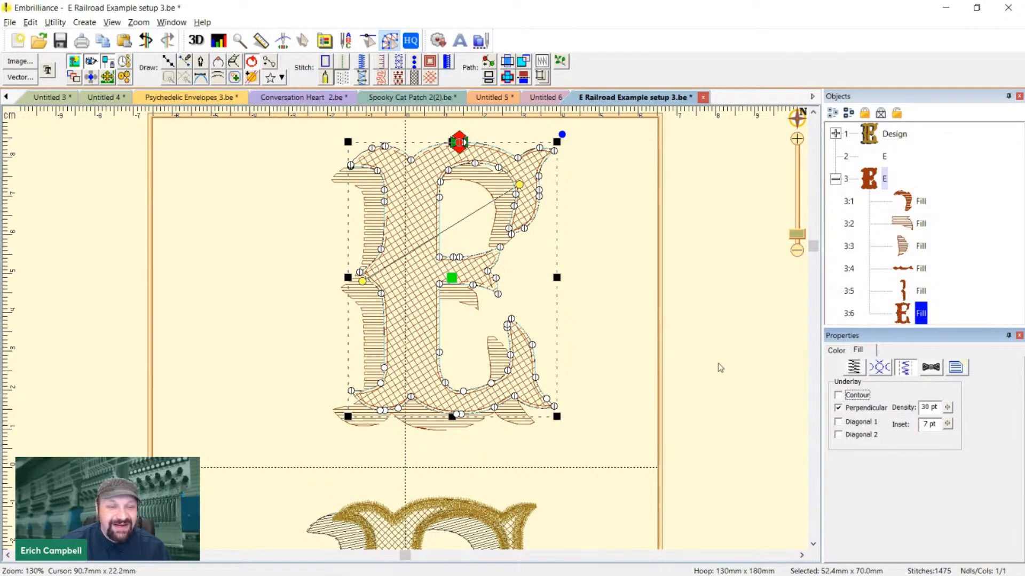
left_click(705, 349)
key("d")
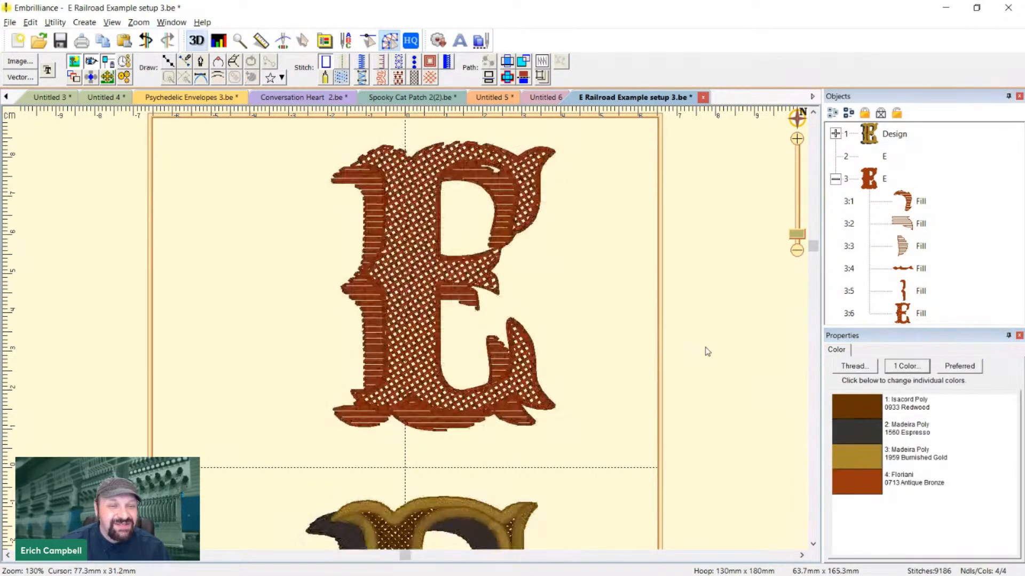
key("d")
Recolor the crosshatched E fill with Isacord Poly 0933 Redwood from the current page palette
left_click(409, 288)
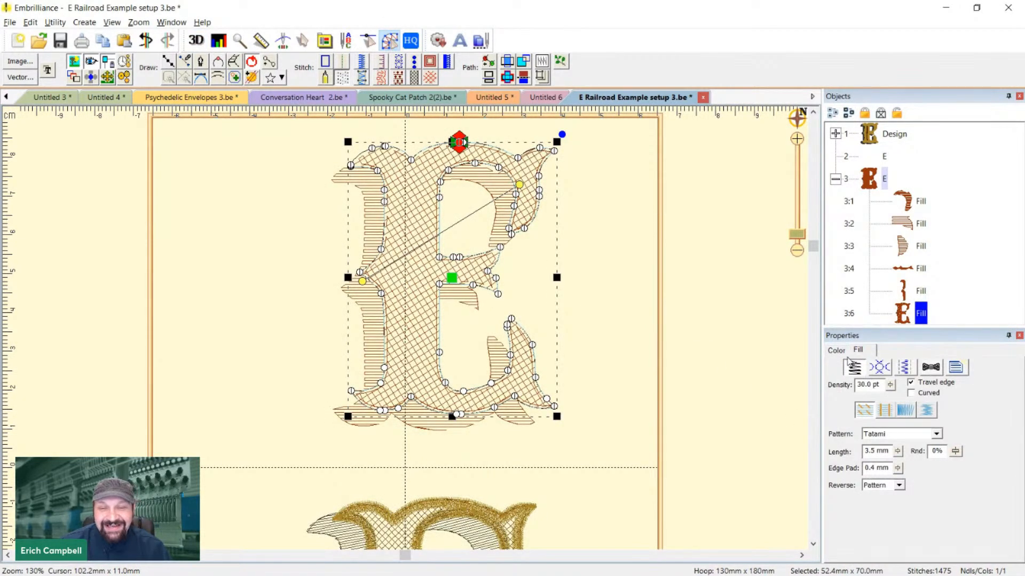
left_click(843, 353)
left_click(860, 350)
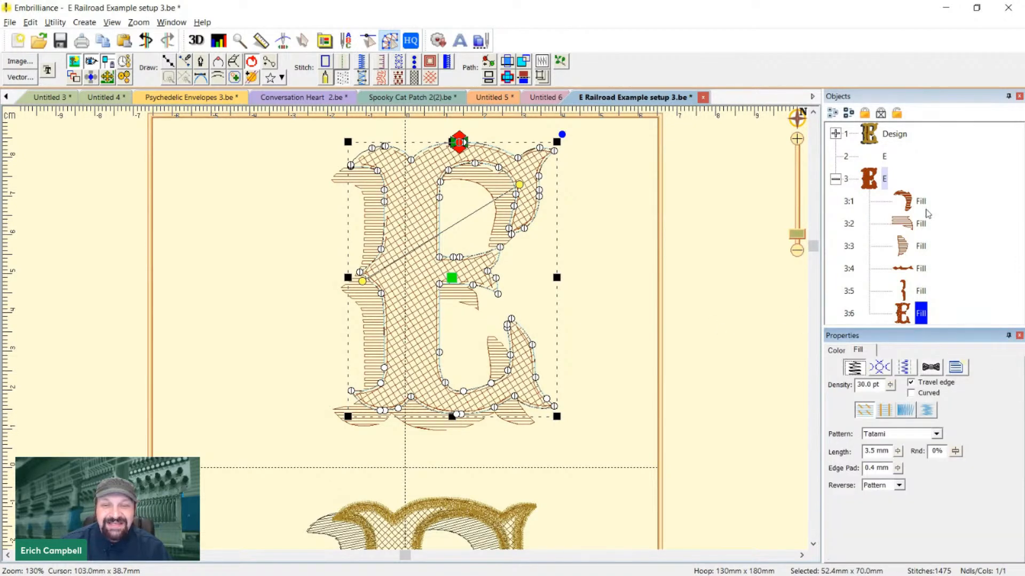
left_click(836, 351)
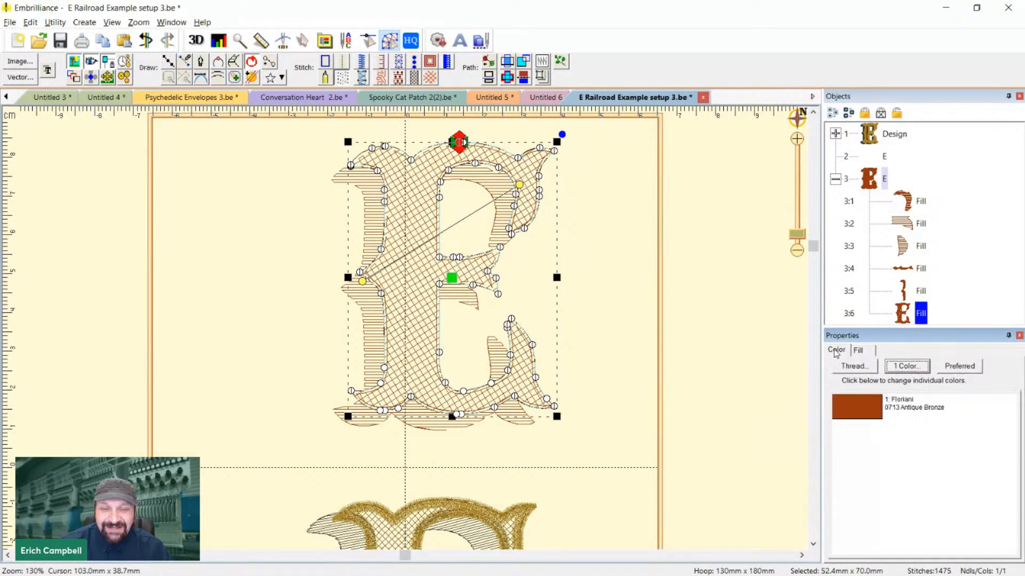
left_click(871, 407)
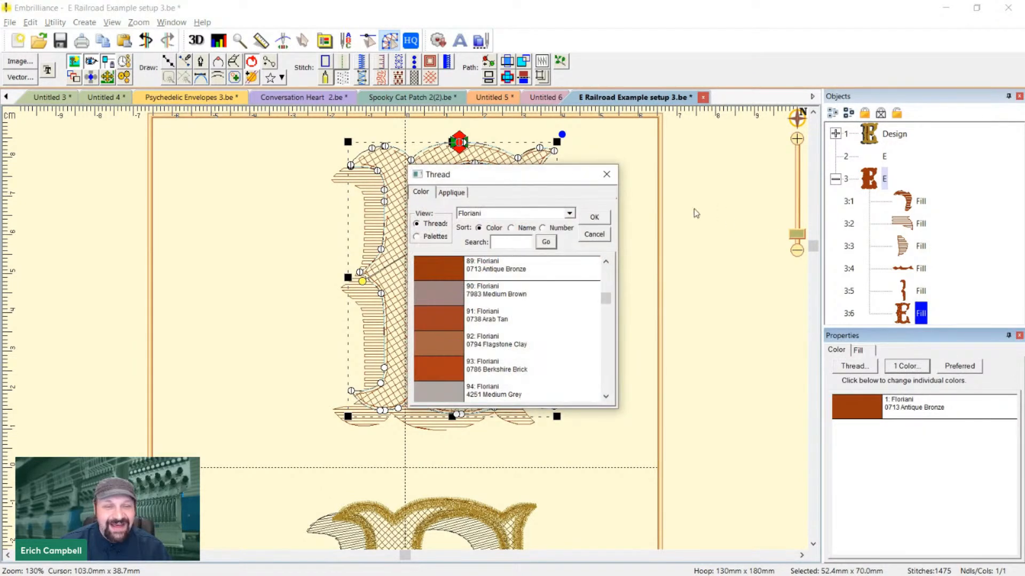
left_click(417, 236)
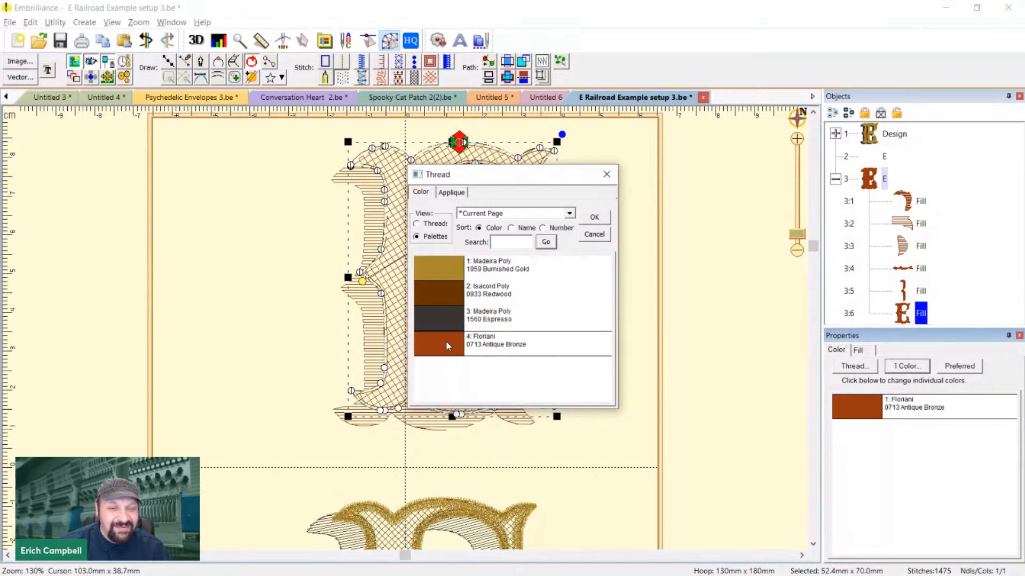
left_click(448, 293)
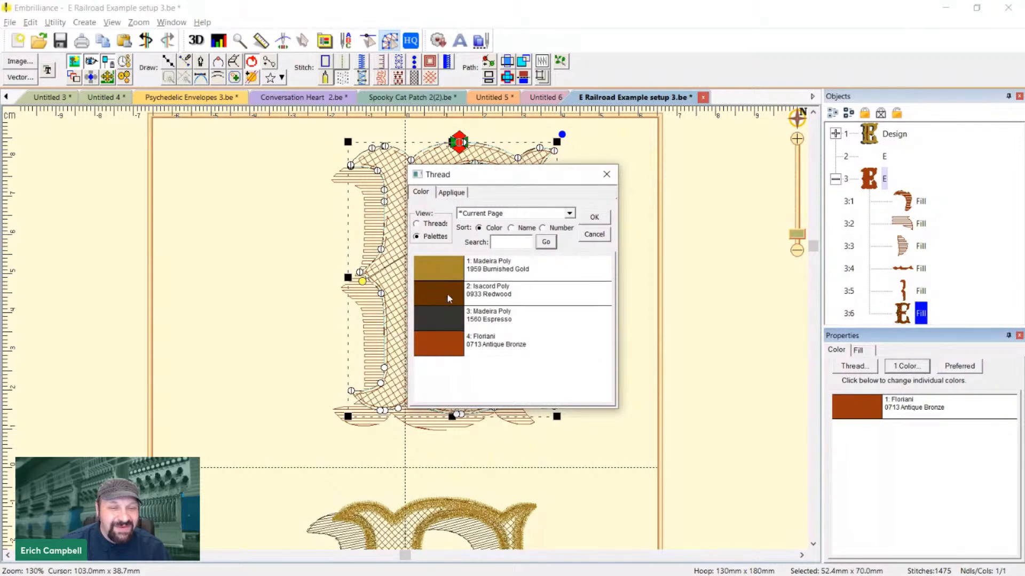
left_click(595, 218)
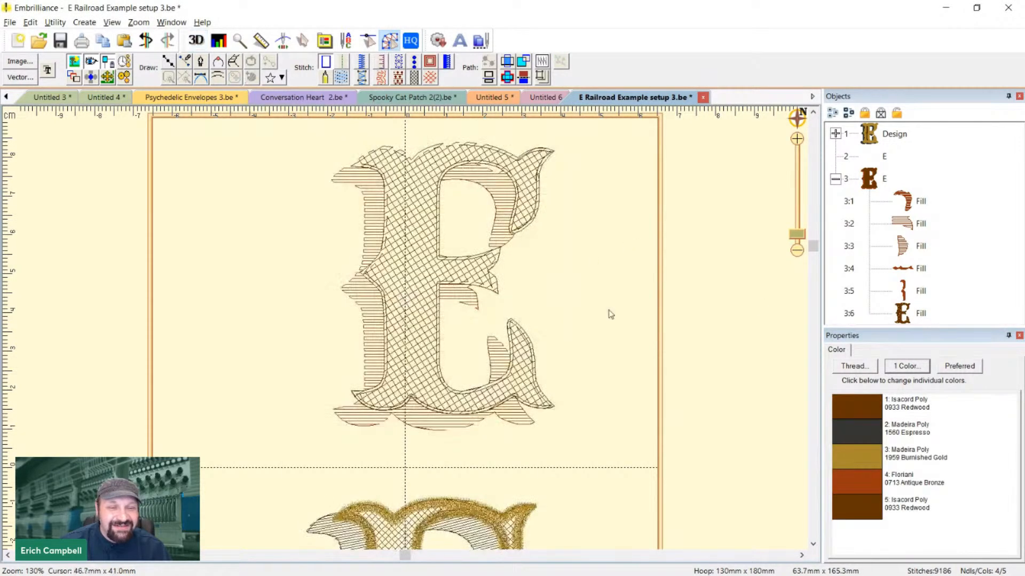
Duplicate the E fill in place and convert the copy to a satin border
left_click(918, 315)
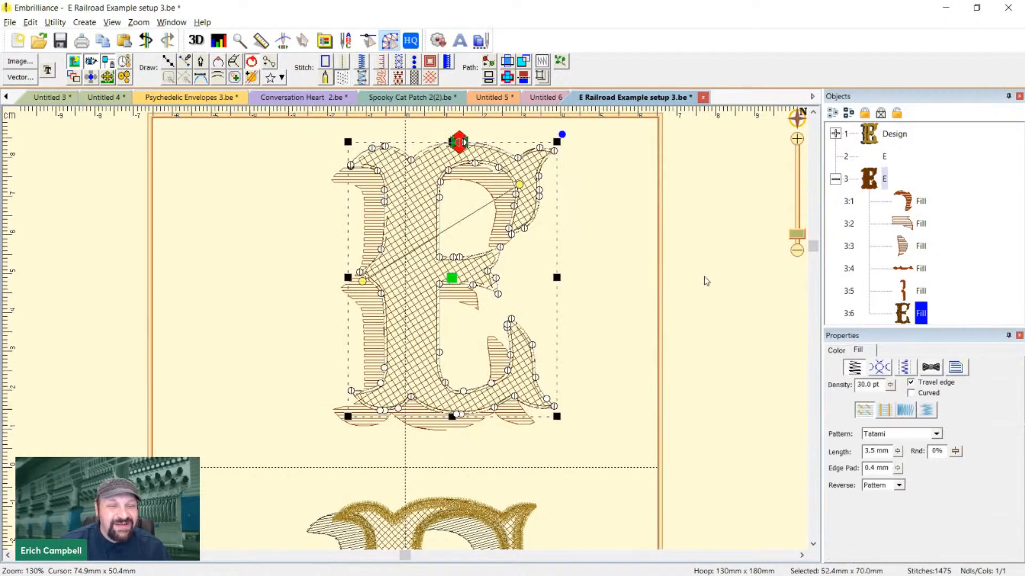
key("ctrl+v")
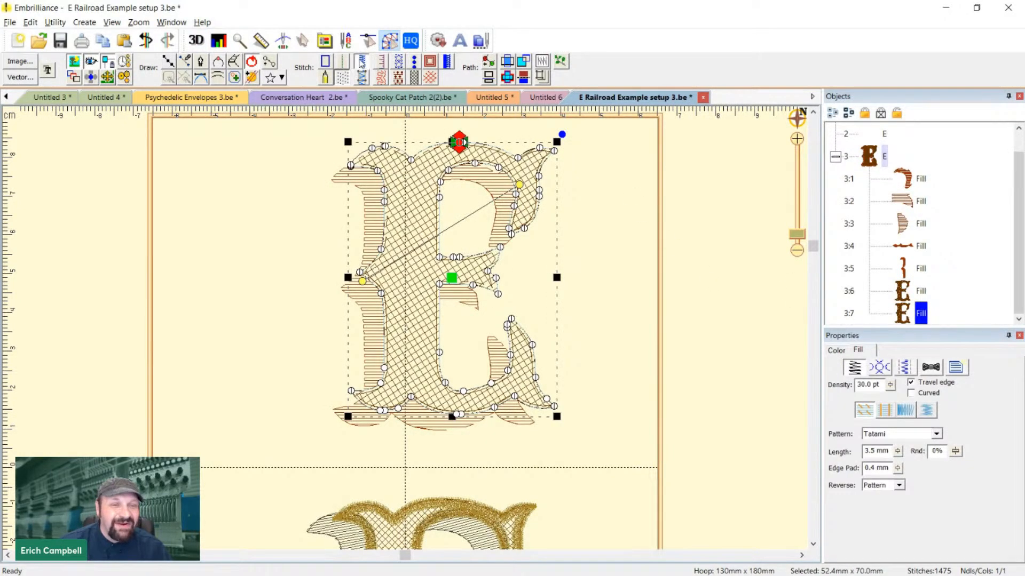
left_click(361, 62)
left_click(626, 348)
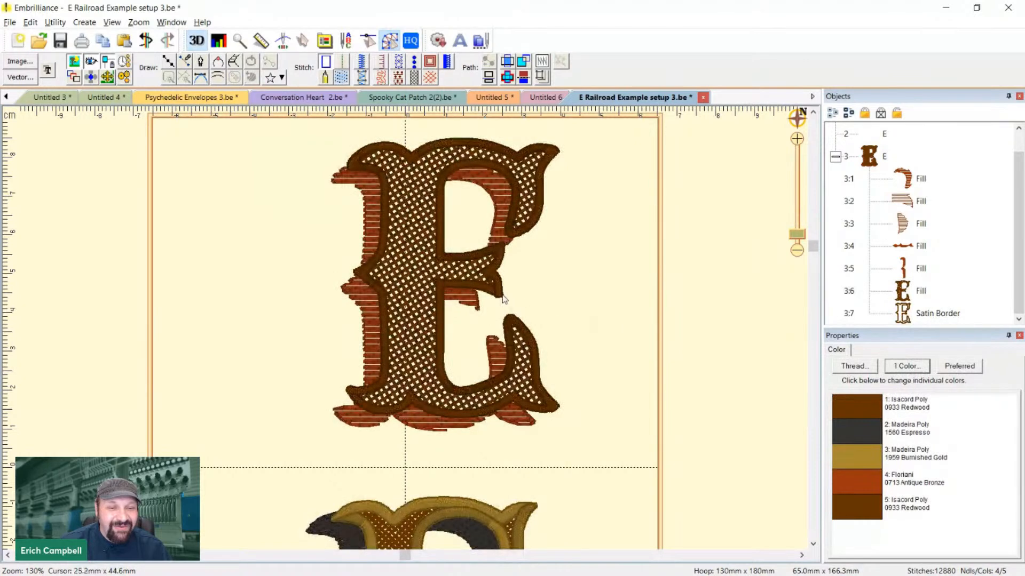
Recolor the E's satin border with Madeira Poly 1959 Burnished Gold from the current page palette
left_click(503, 298)
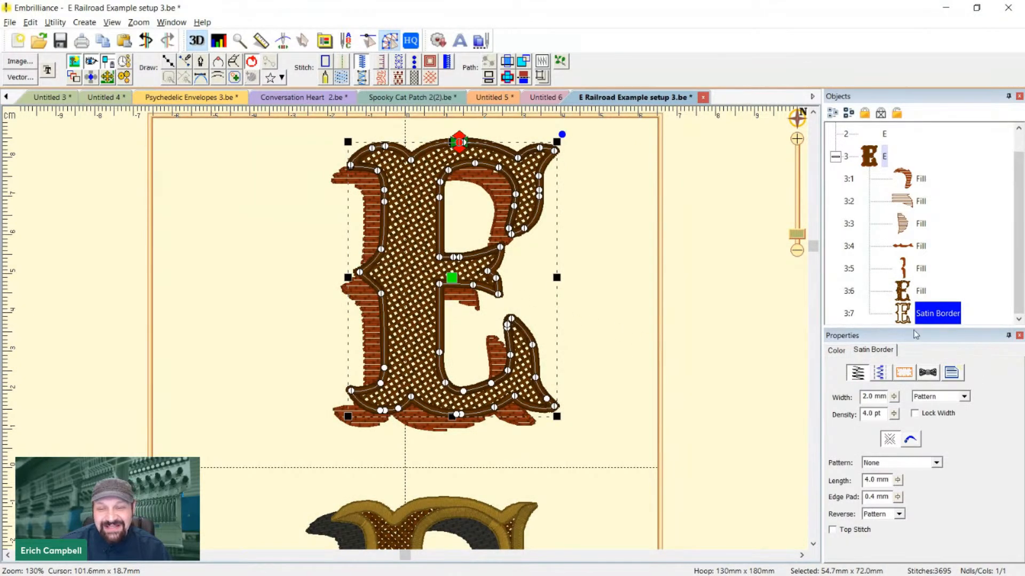
left_click(837, 351)
left_click(859, 415)
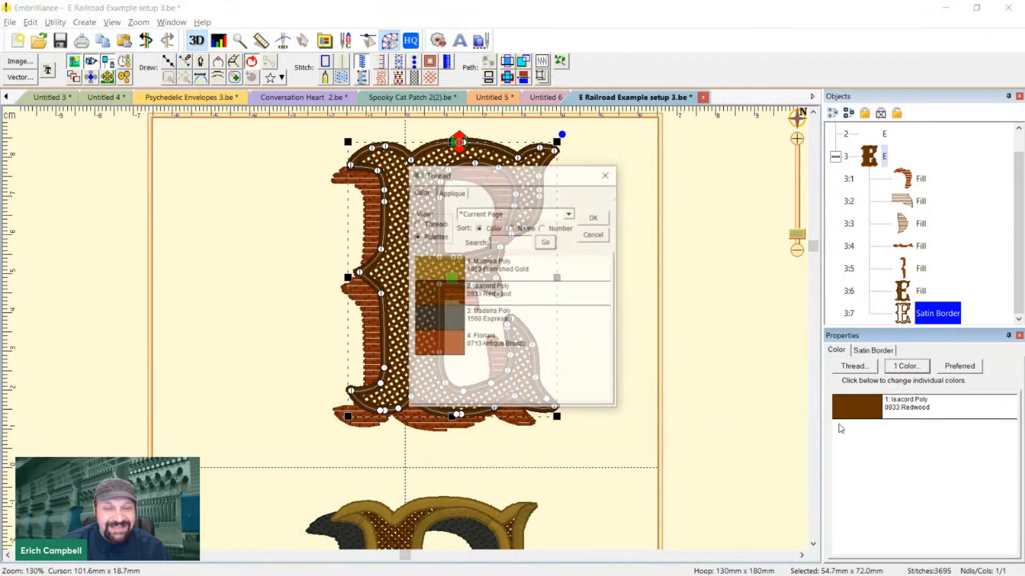
left_click(594, 219)
Increase the width of the E's gold satin border slightly
left_click(876, 349)
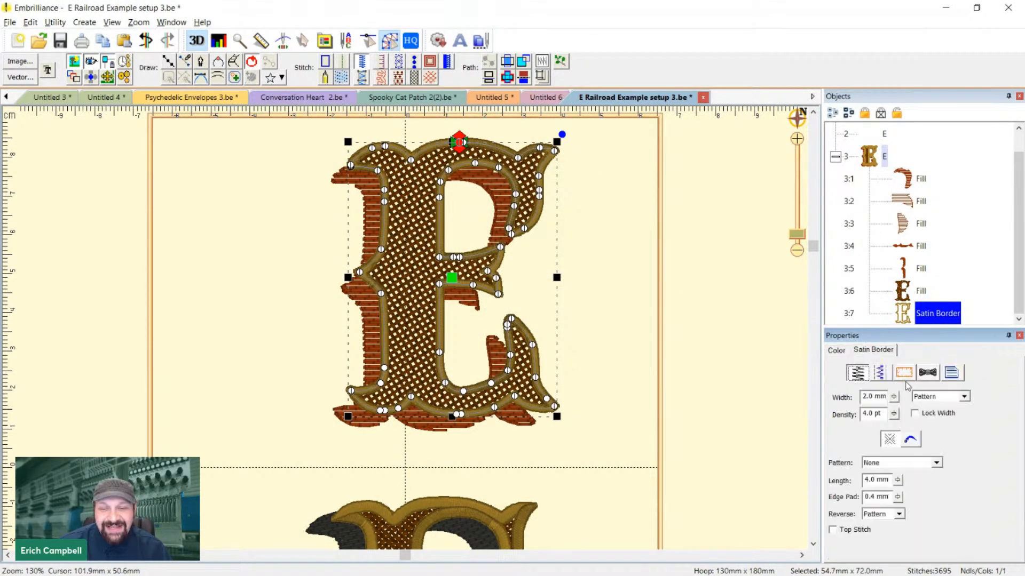
left_click_drag(897, 397, 899, 450)
left_click(661, 372)
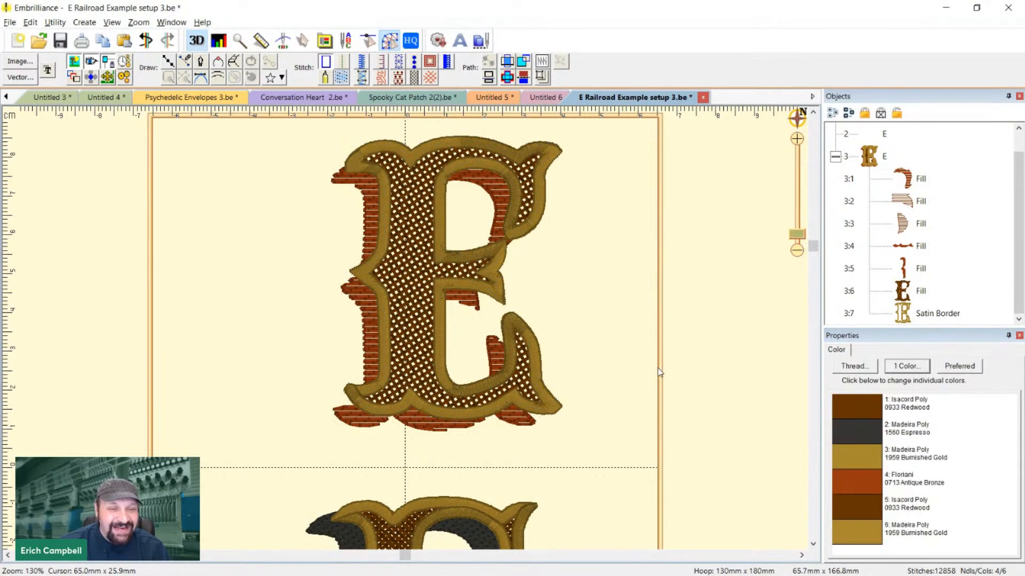
Examine the finished E's crosshatch, border and shadow stitching up close in 3D, comparing it with the E below
key("plus")
scroll(595, 390, "up", 4)
key("minus")
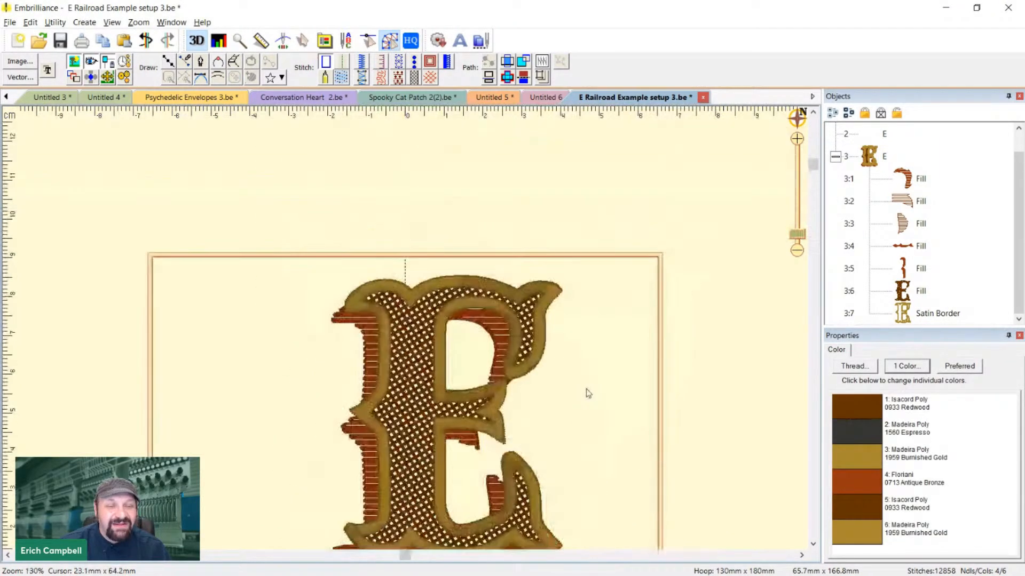
key("plus")
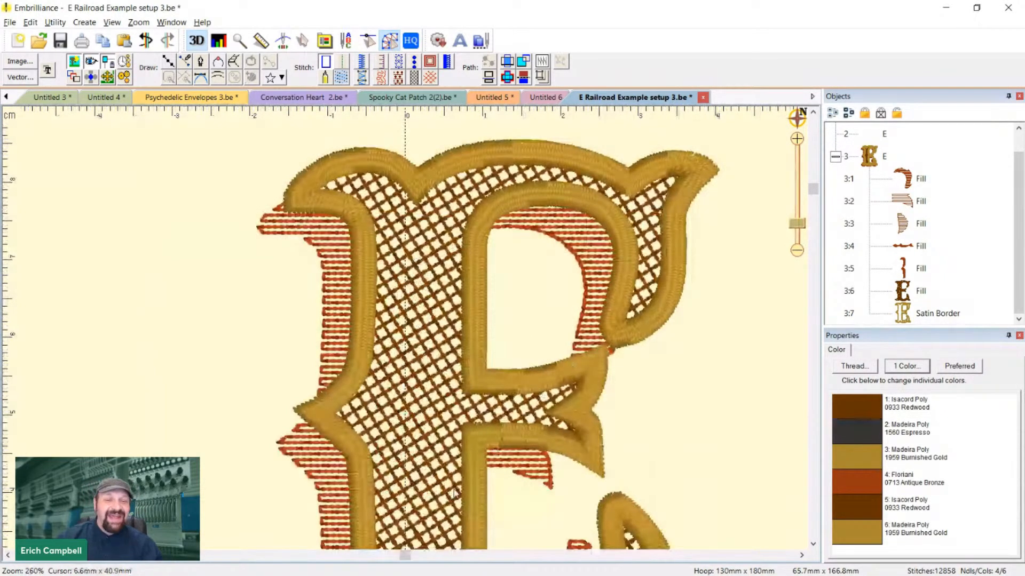
scroll(568, 363, "down", 5)
key("minus")
scroll(475, 405, "down", 5)
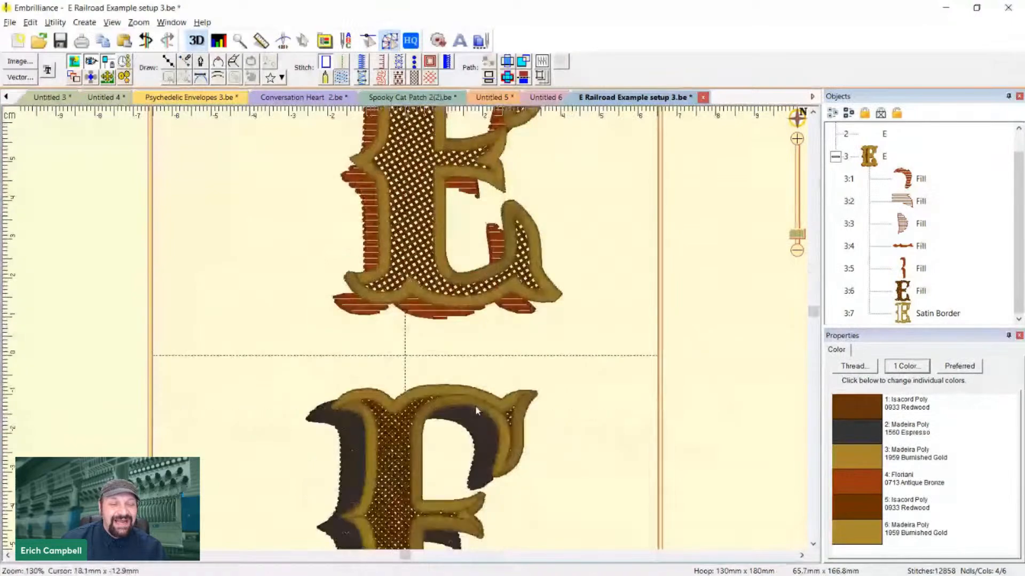
Examine the crosshatch, satin border and shadow stitching of both letter E designs up close in 3D
key("plus")
scroll(431, 384, "down", 1)
scroll(430, 382, "down", 4)
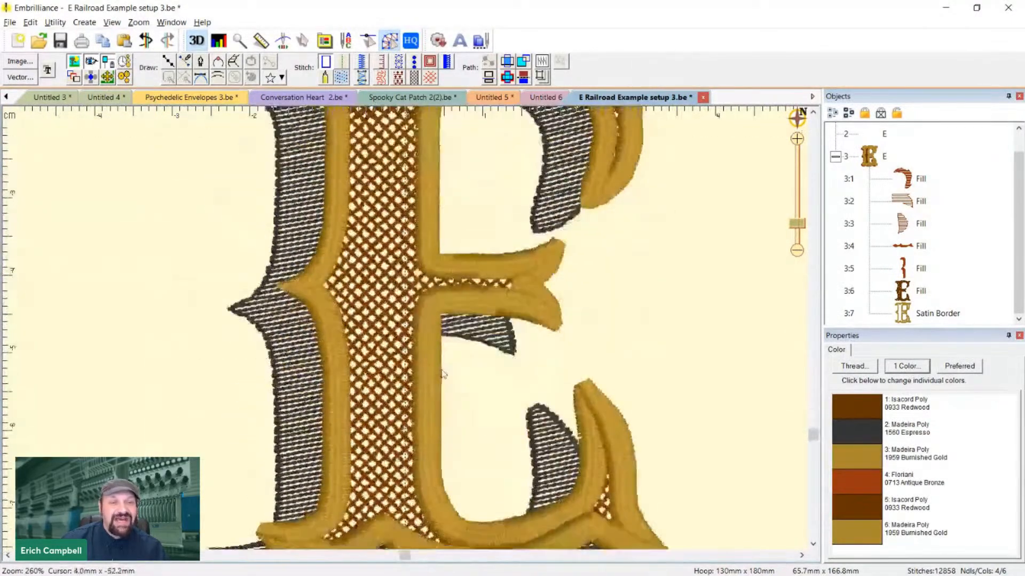
scroll(581, 380, "up", 8)
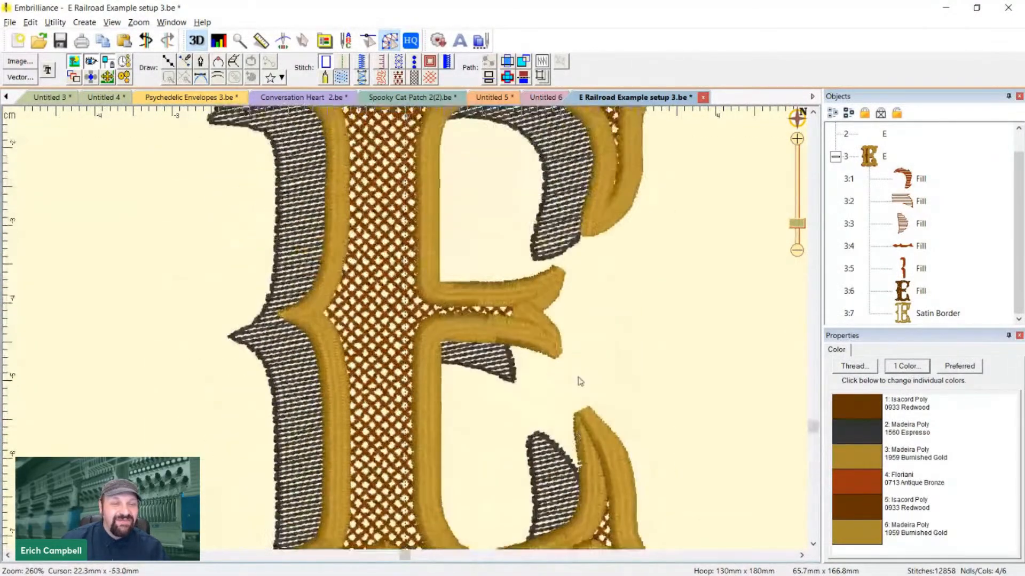
key("minus")
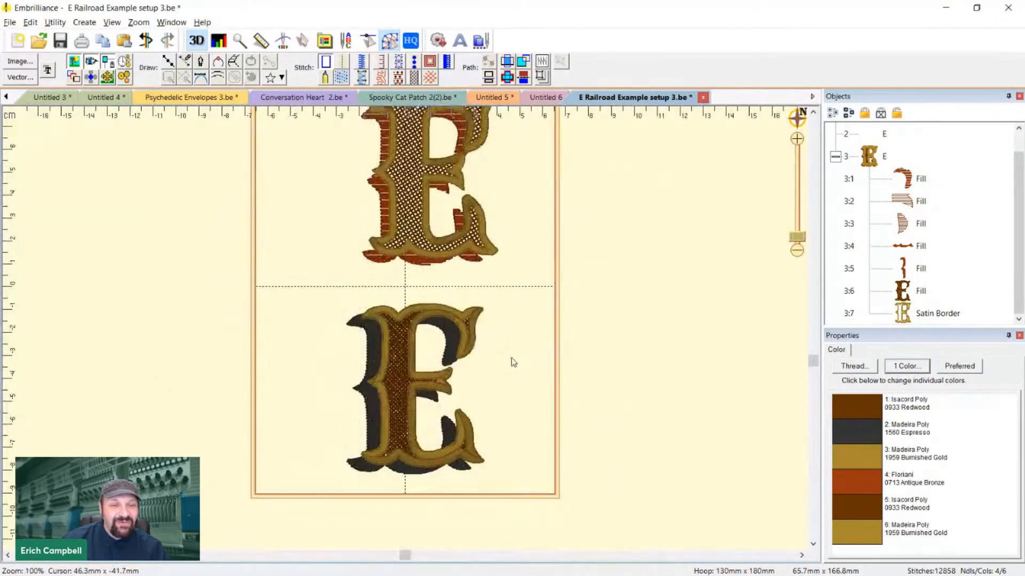
key("plus")
scroll(511, 357, "up", 5)
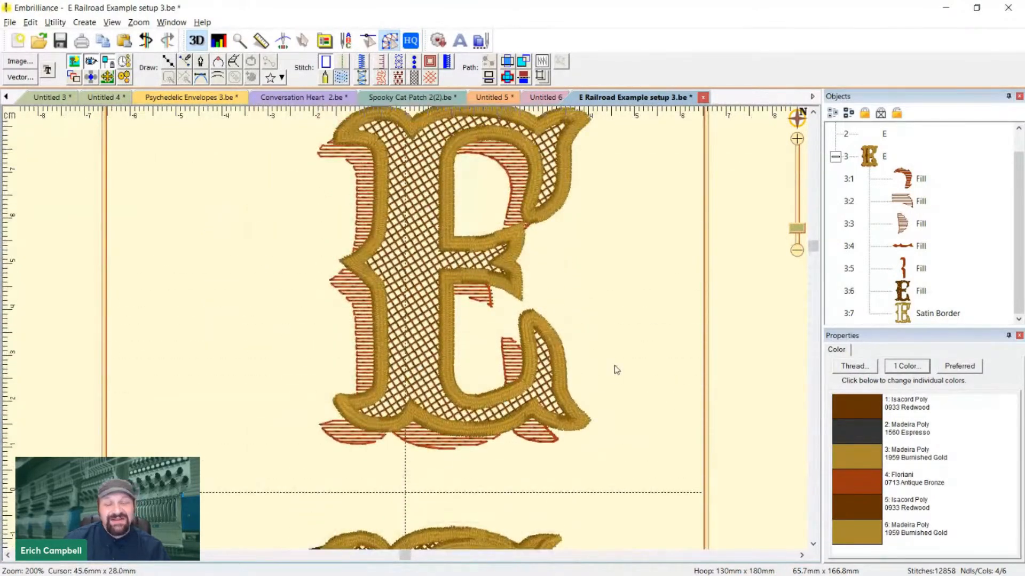
key("minus")
key("plus")
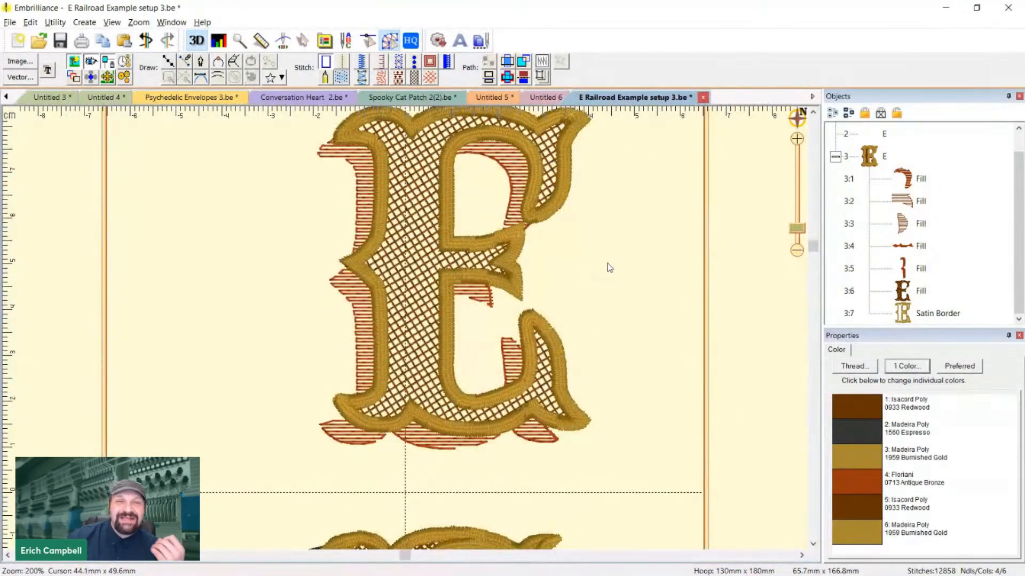
scroll(573, 274, "up", 1)
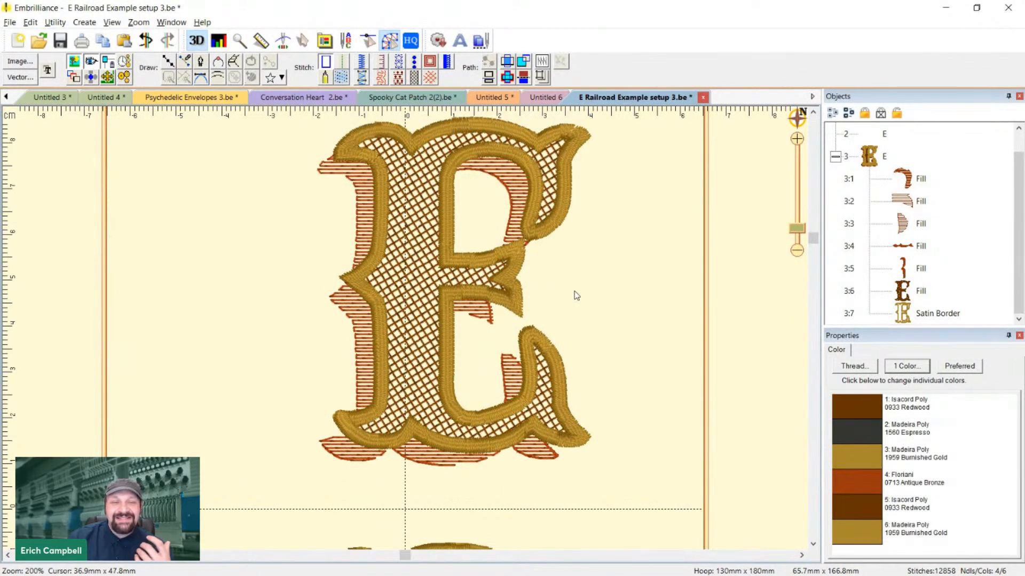
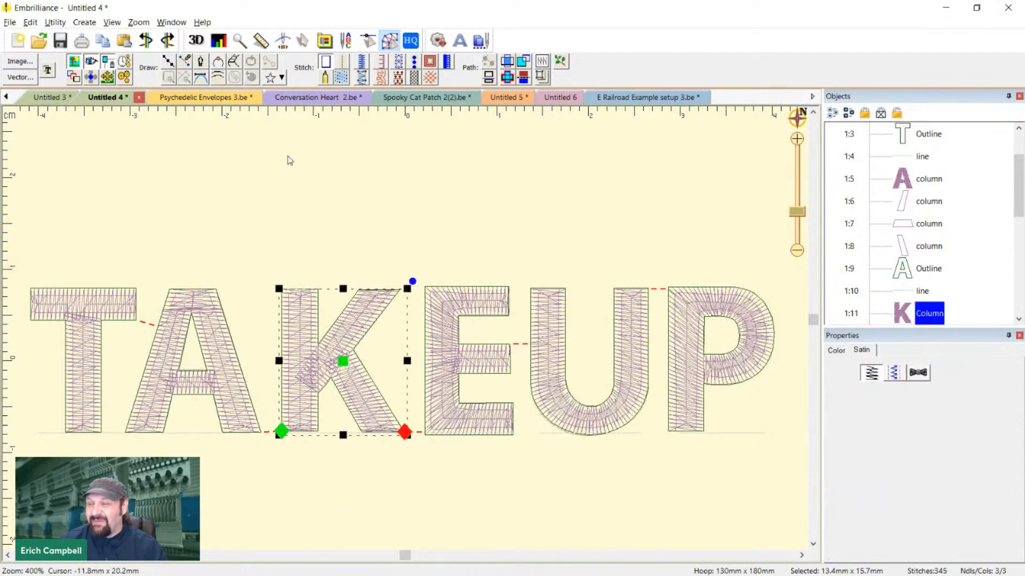
Duplicate the K of TAKEUP with its outline and baseline, and place the copy above the word
left_click_drag(260, 252, 416, 506)
scroll(406, 477, "down", 1)
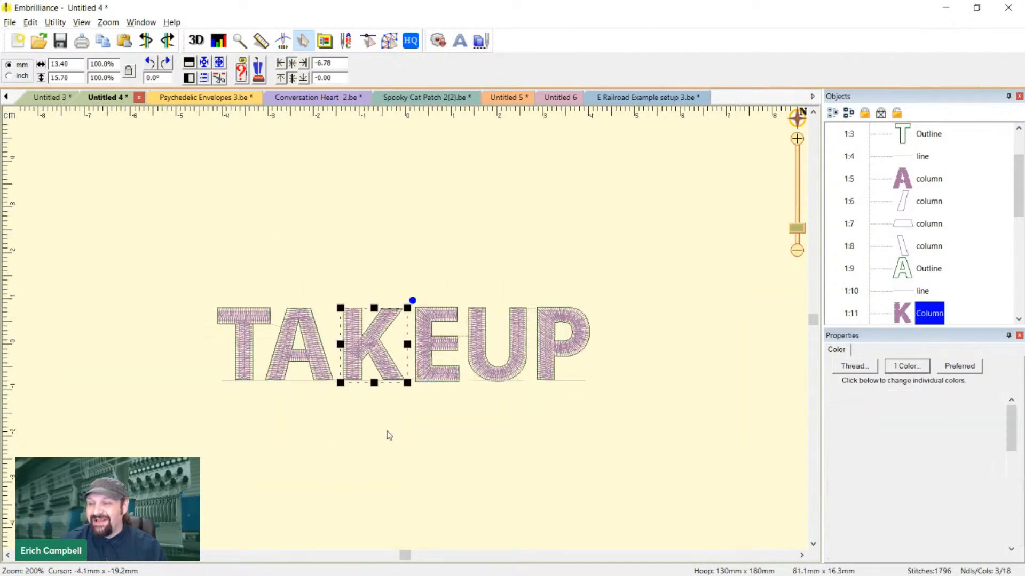
key("ctrl+c")
key("ctrl+v")
mouse_move(380, 374)
left_mouse_down()
mouse_move(309, 274)
mouse_move(403, 357)
left_mouse_up()
scroll(315, 299, "up", 2)
scroll(317, 318, "down", 1)
left_click_drag(375, 307, 405, 288)
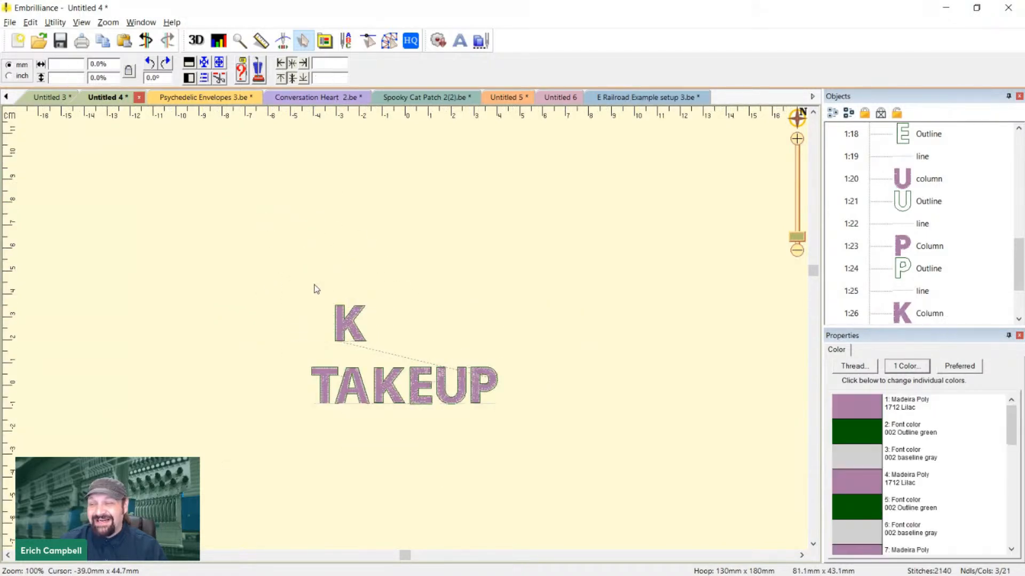
Enlarge the K copy above the word to 500%, about 67 mm wide by 78.5 mm high
left_click_drag(315, 288, 385, 368)
left_click_drag(368, 304, 524, 236)
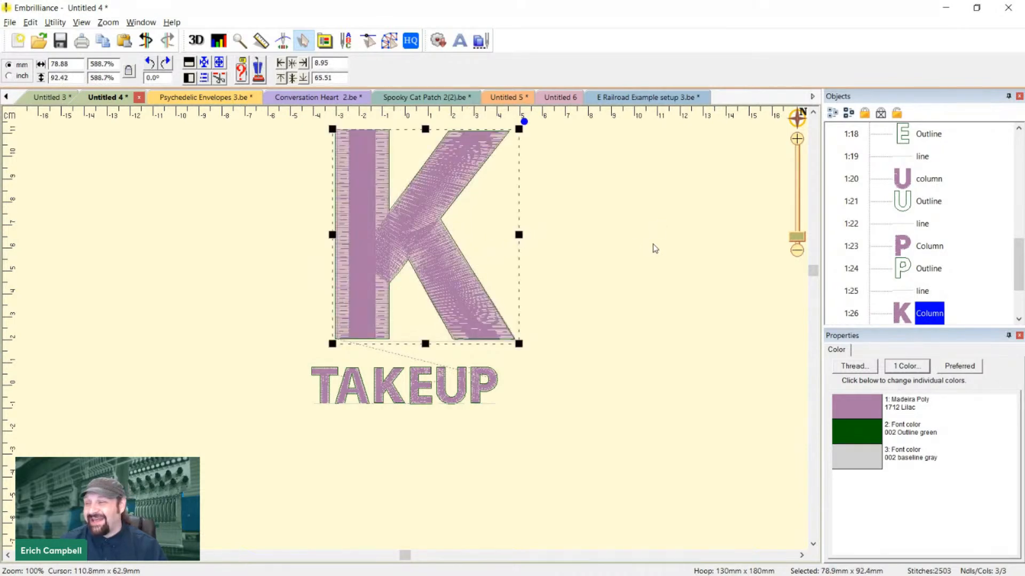
scroll(587, 264, "down", 2)
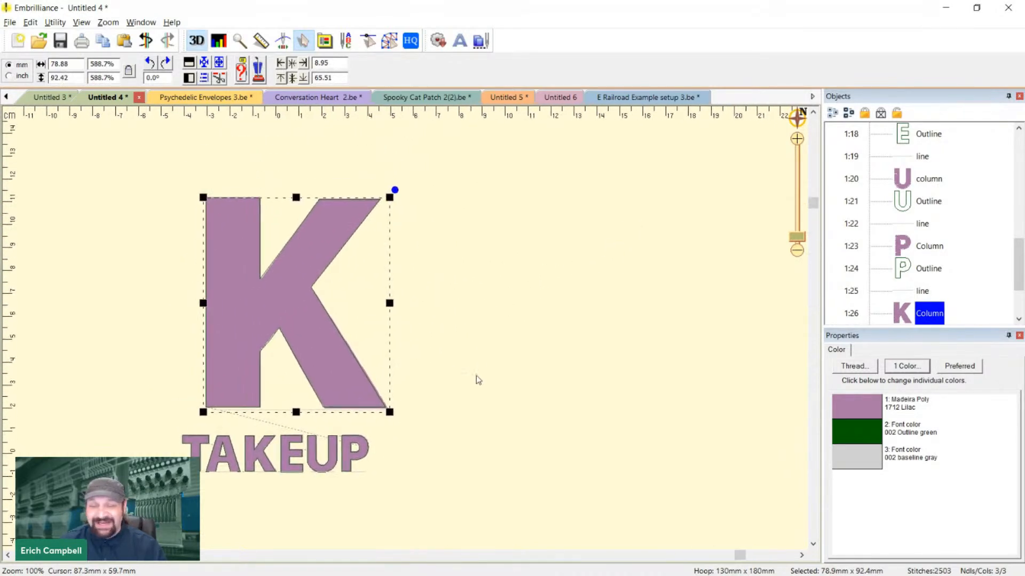
scroll(476, 376, "up", 2)
scroll(408, 330, "down", 2)
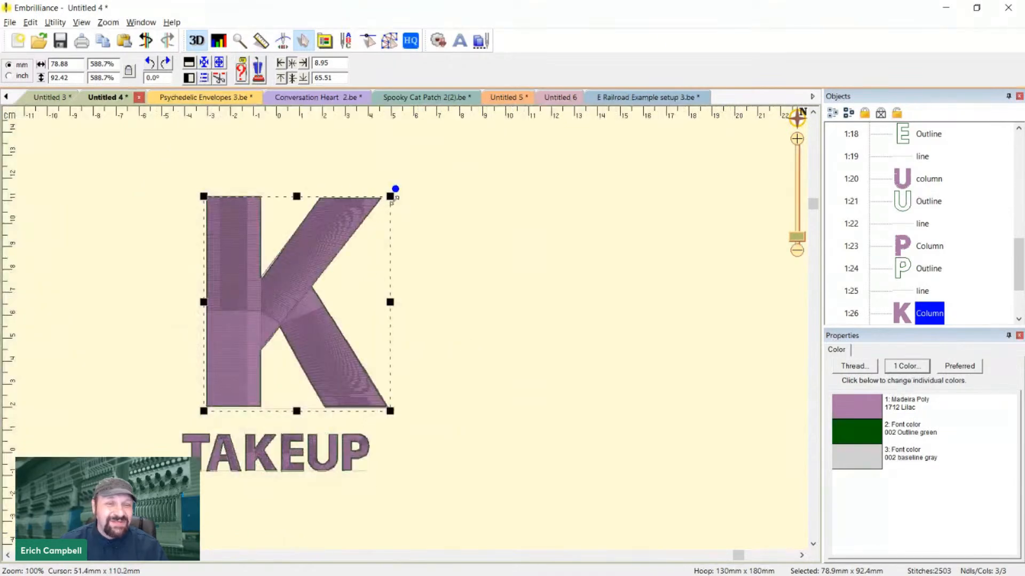
left_click_drag(394, 199, 366, 231)
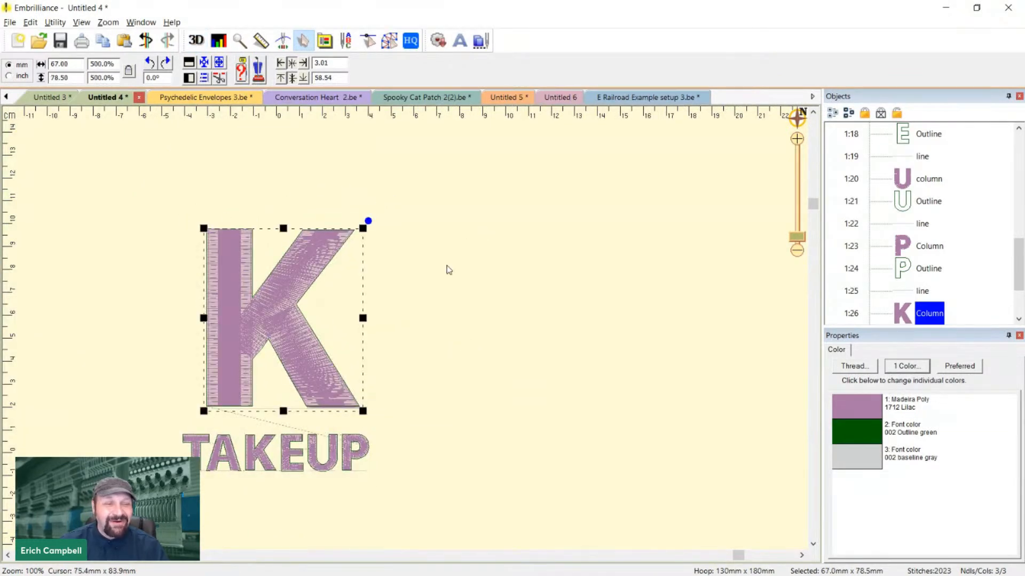
Inspect the enlarged K's stitching in 3D and create a path union from its selected pieces
scroll(448, 269, "down", 1)
scroll(628, 279, "up", 2)
scroll(544, 373, "down", 2)
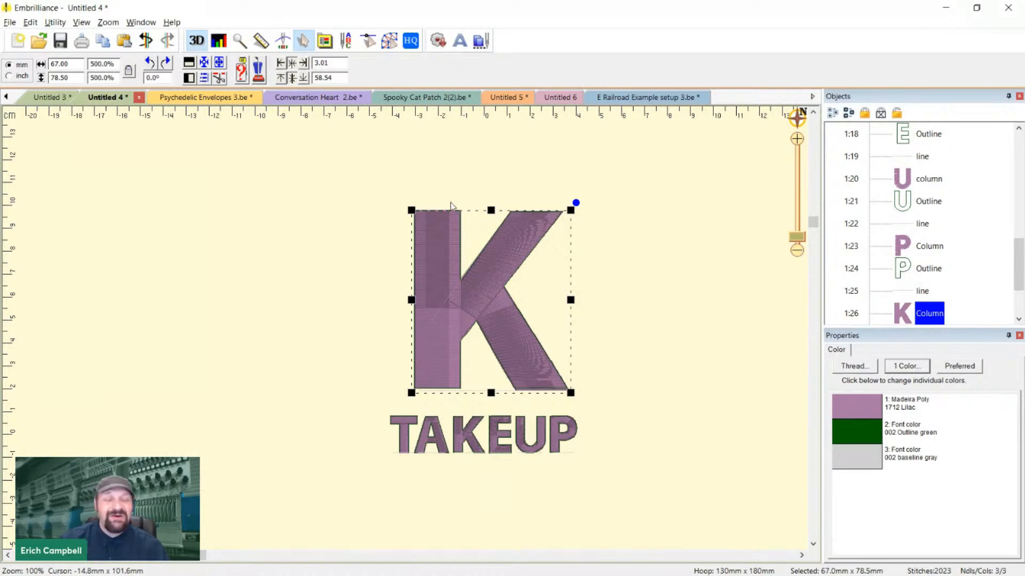
left_click(389, 40)
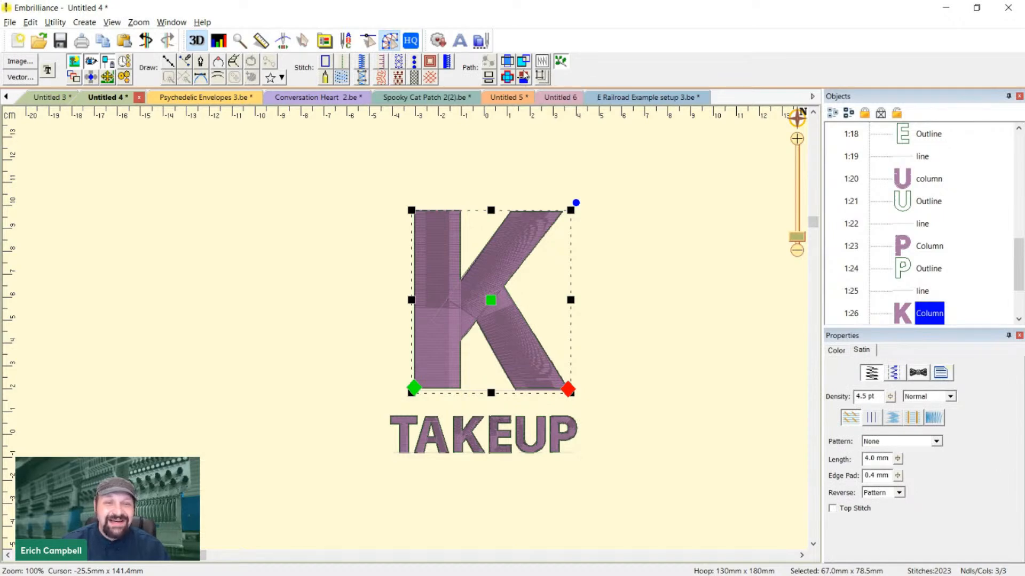
left_click(510, 77)
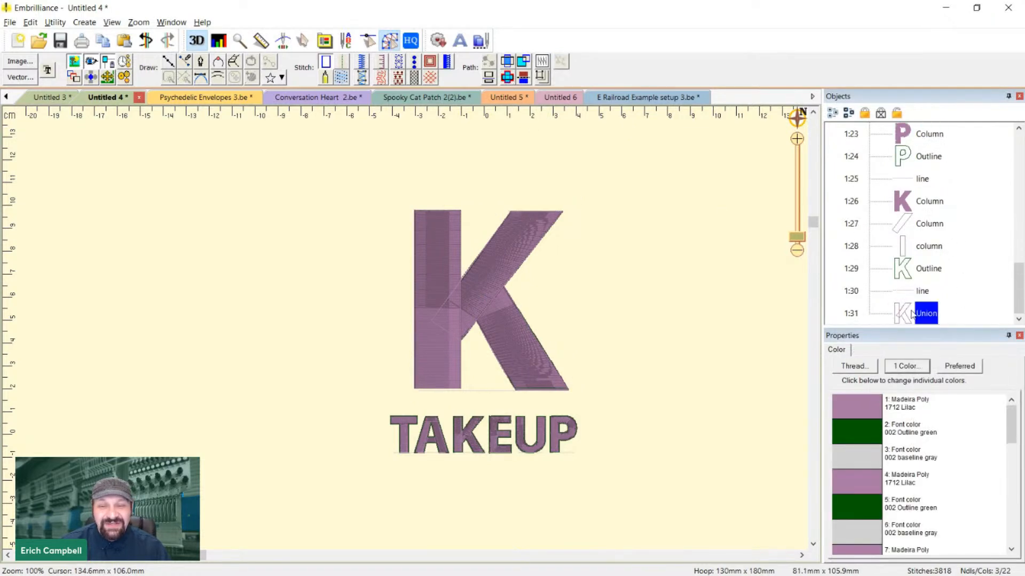
Try to move the union outline off the enlarged K
left_click(496, 304)
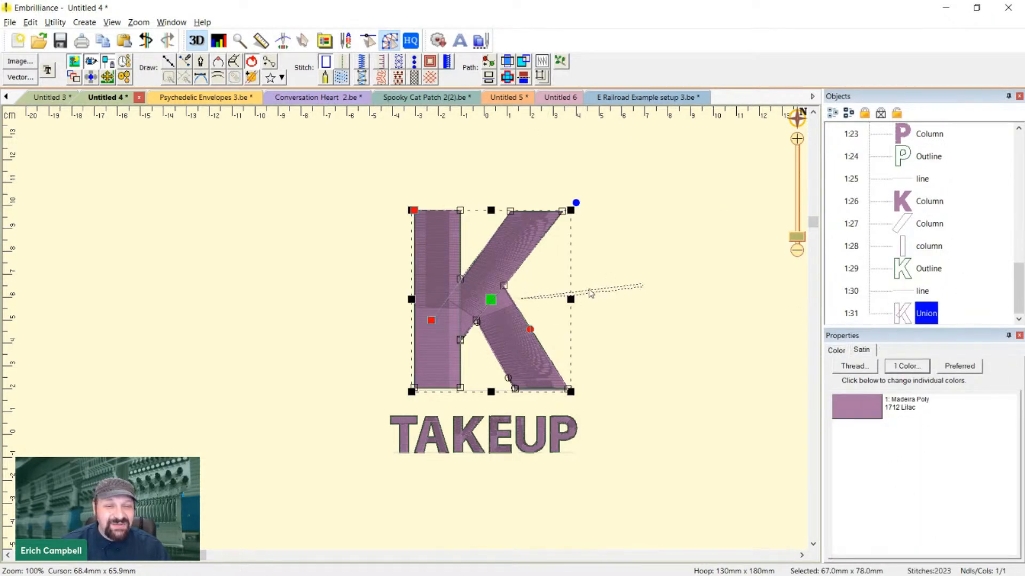
left_click(902, 319)
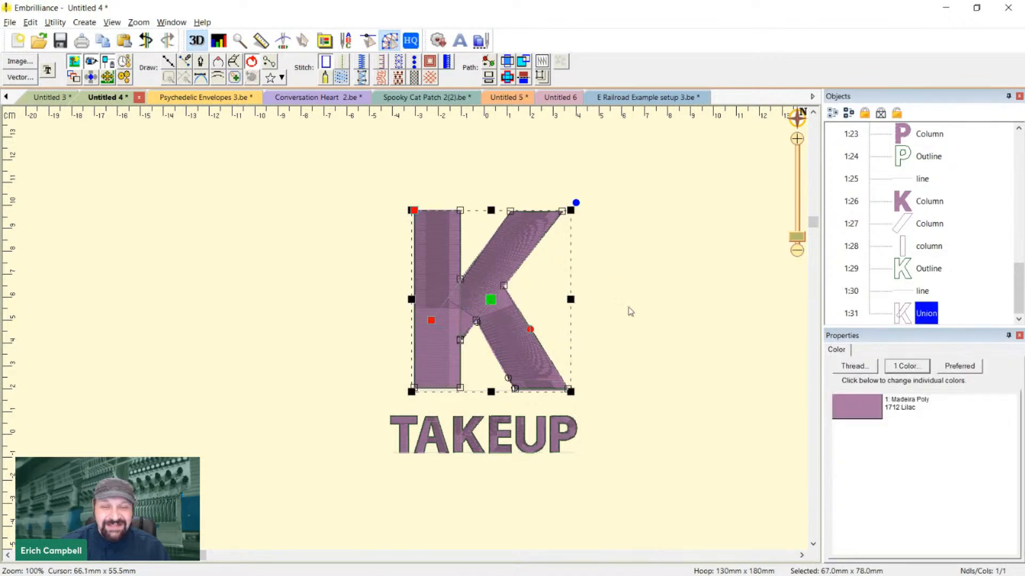
left_click_drag(502, 303, 898, 308)
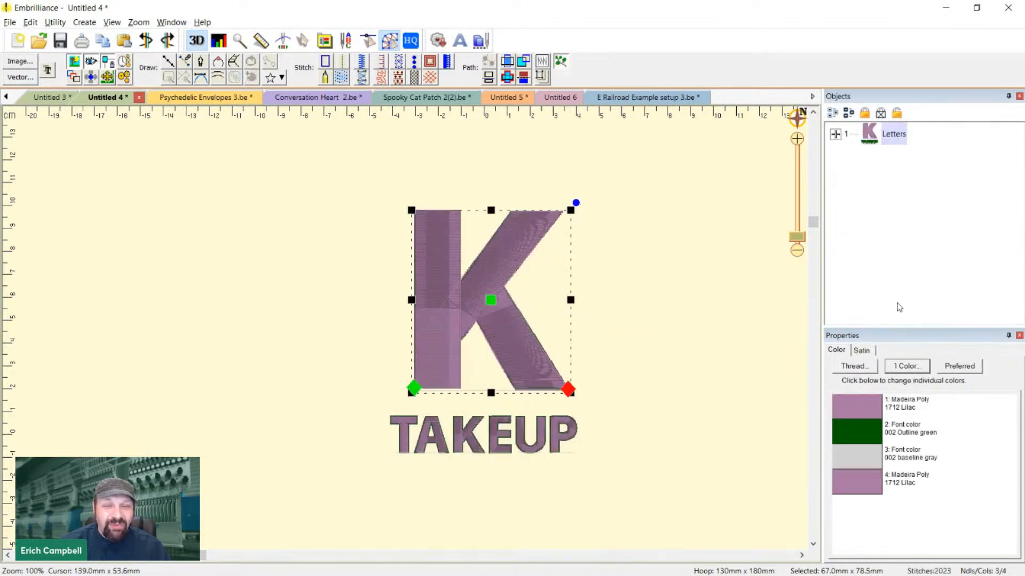
Find the enlarged K's Union object, set it beside the letter to inspect its path, and undo the move
left_click(836, 133)
scroll(907, 256, "down", 3)
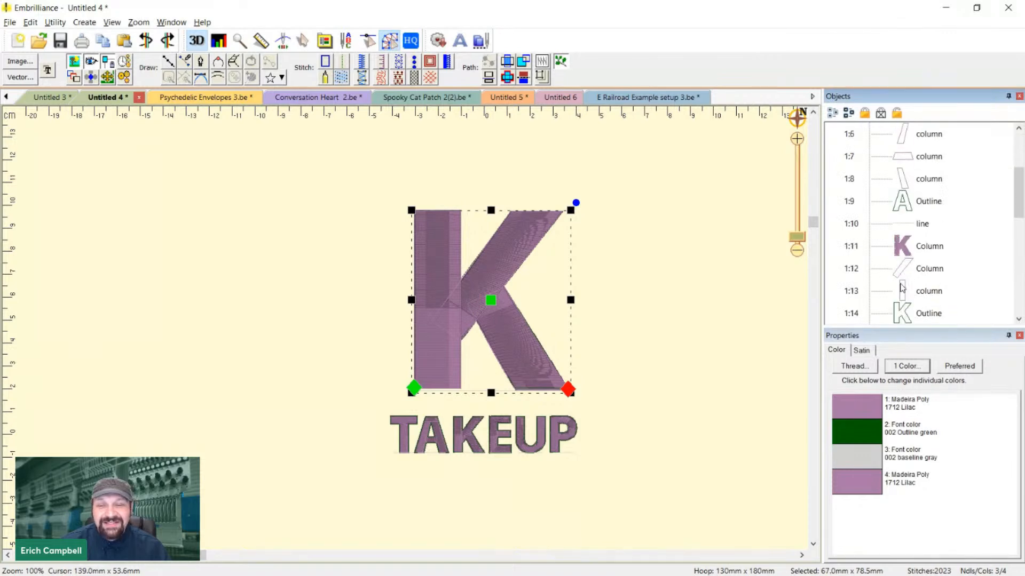
left_click(887, 234)
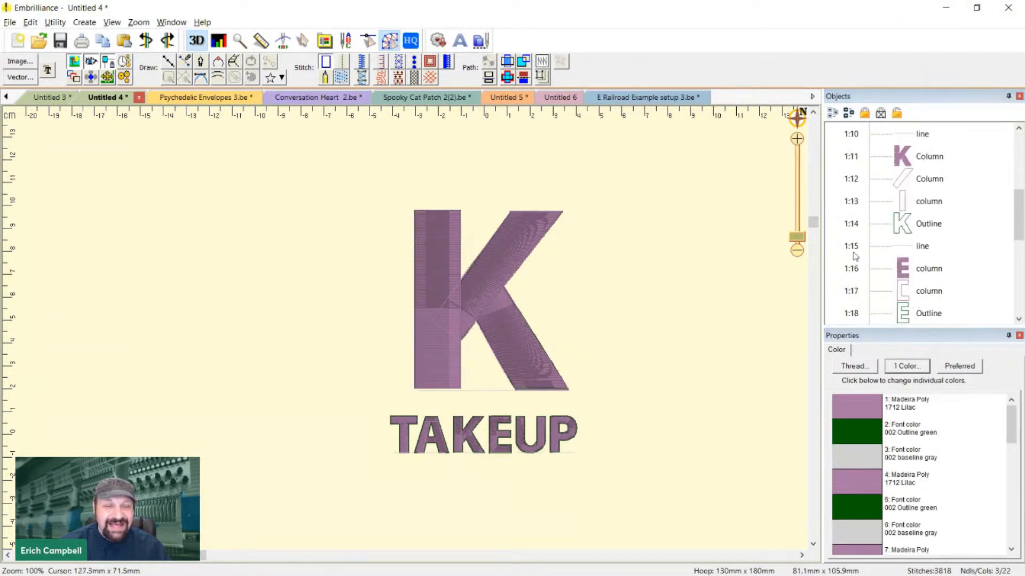
left_click(928, 224)
scroll(977, 259, "down", 1)
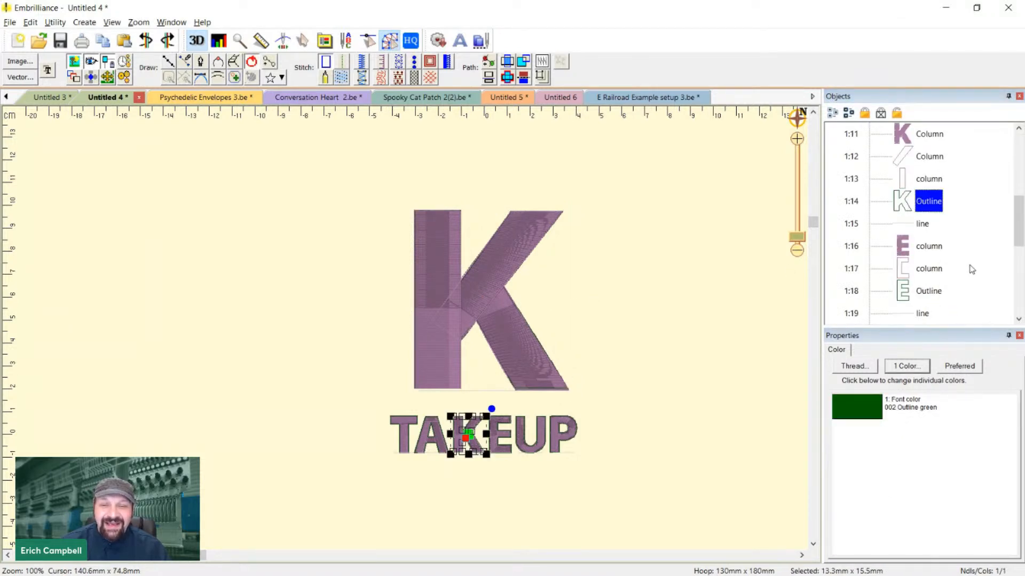
left_click(971, 270)
scroll(973, 271, "down", 4)
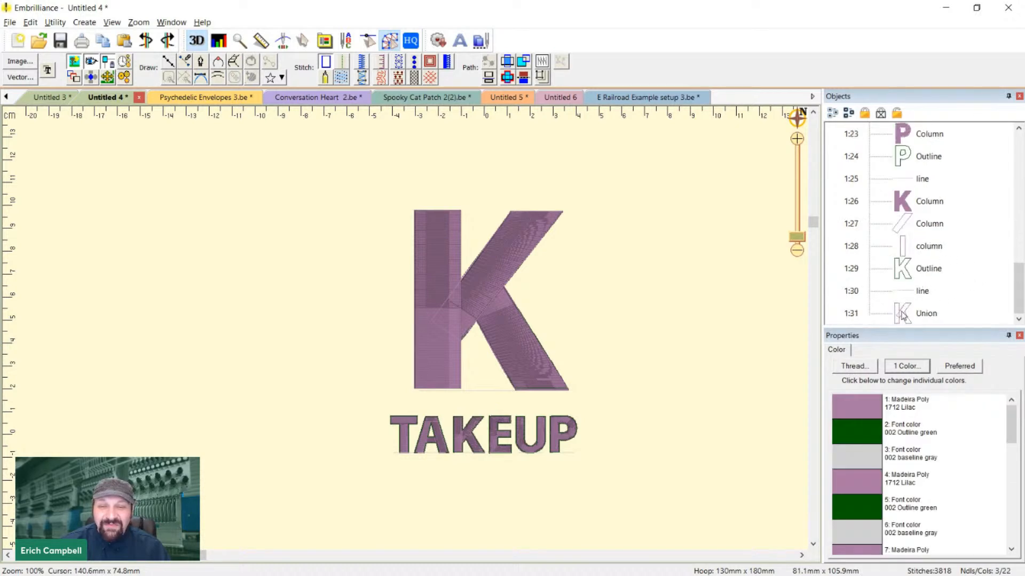
left_click(901, 315)
left_click_drag(486, 301, 697, 268)
left_click(720, 420)
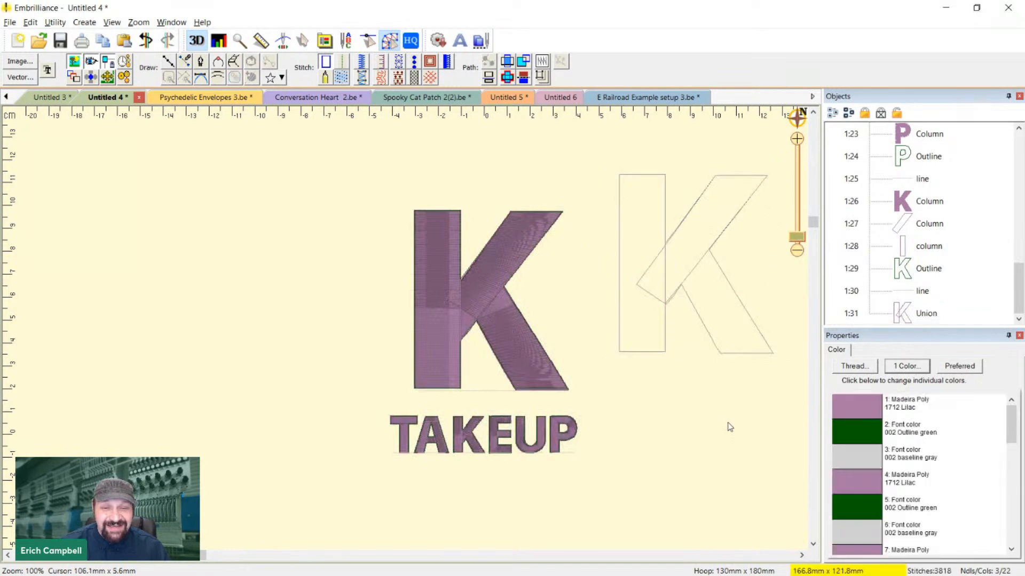
key("ctrl+z")
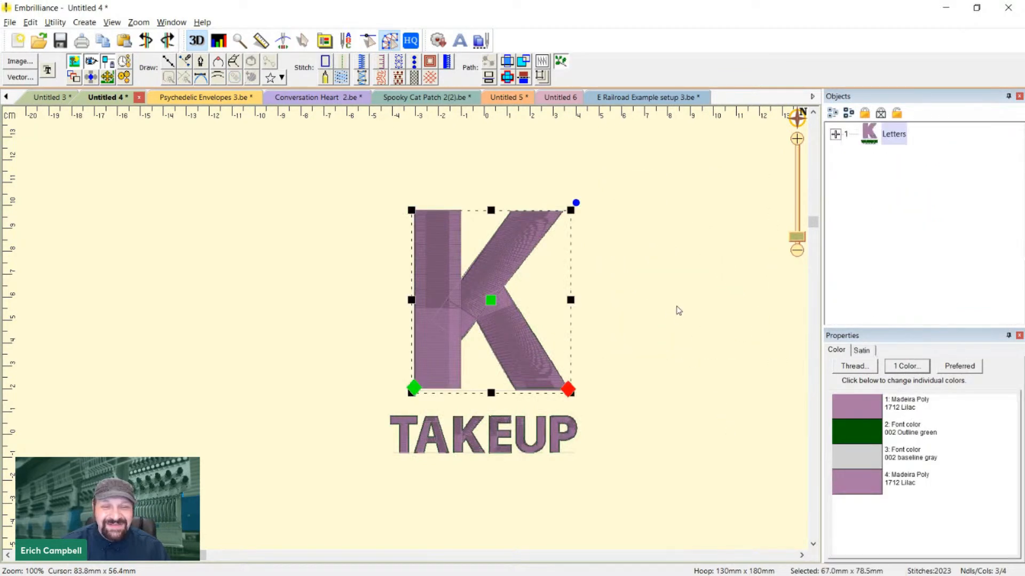
Delete the enlarged K's Outline, baseline line and Union objects, leaving only its three columns
left_click(835, 134)
scroll(961, 264, "down", 5)
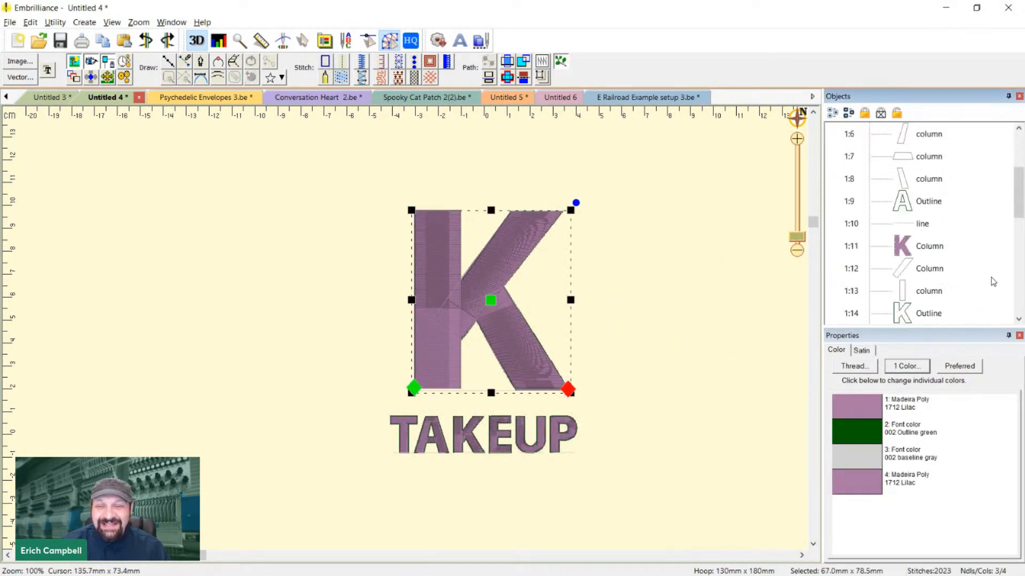
scroll(983, 270, "down", 2)
left_click(984, 269)
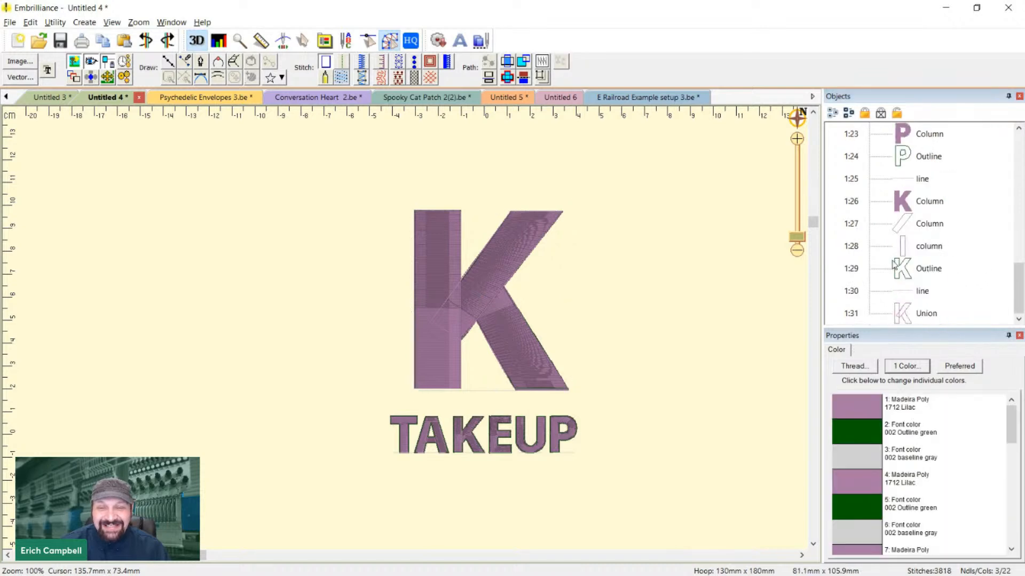
left_click(901, 275)
key("Delete")
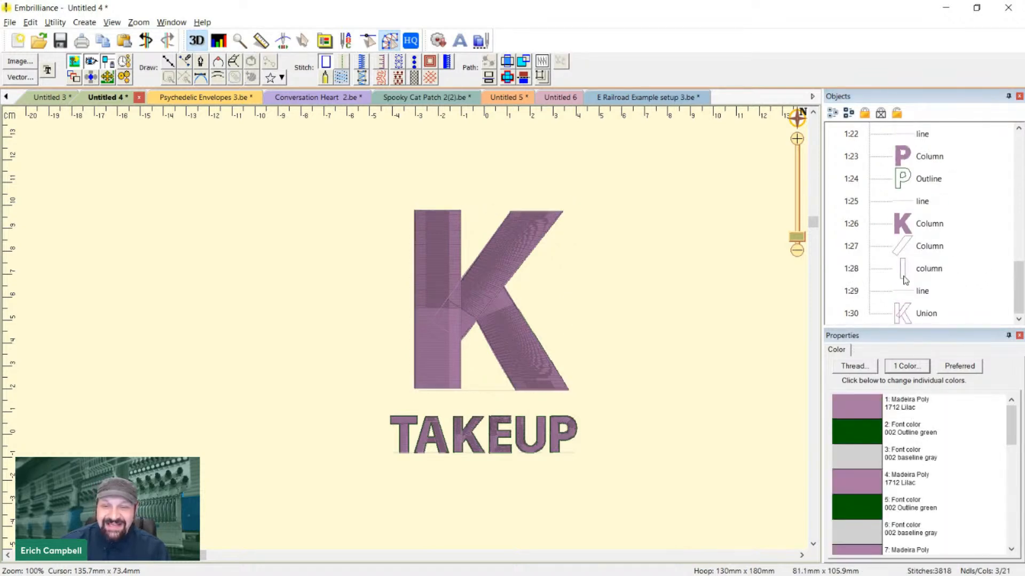
left_click(896, 297)
key("Delete")
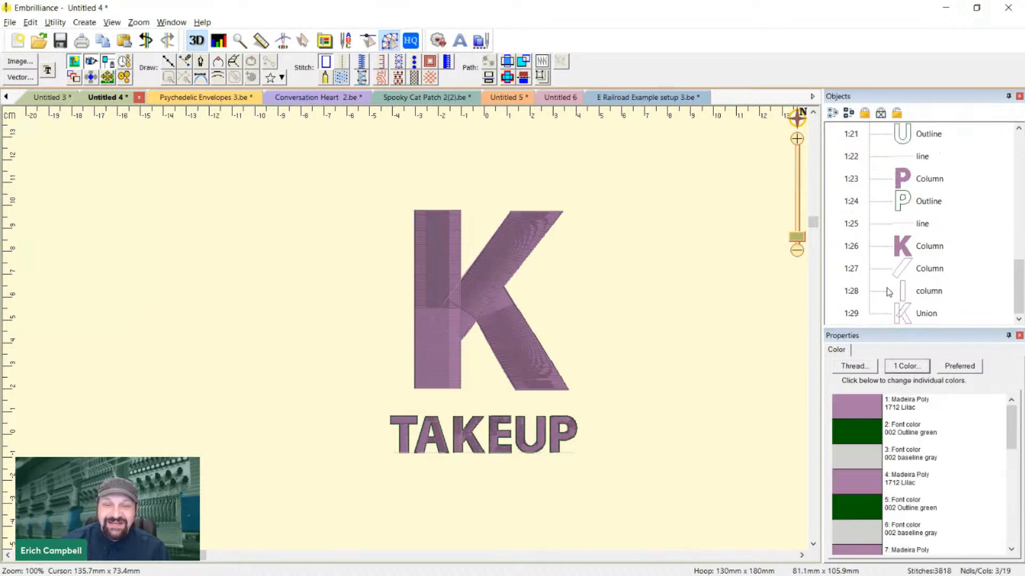
left_click(907, 311)
key("Delete")
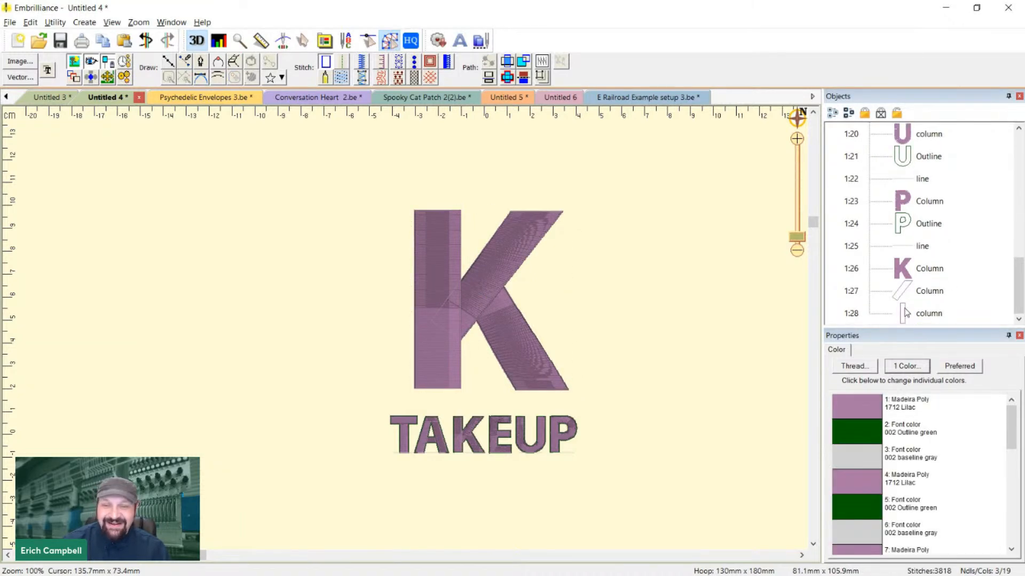
Convert the enlarged K's three satin columns to plain Line objects
left_click(907, 273)
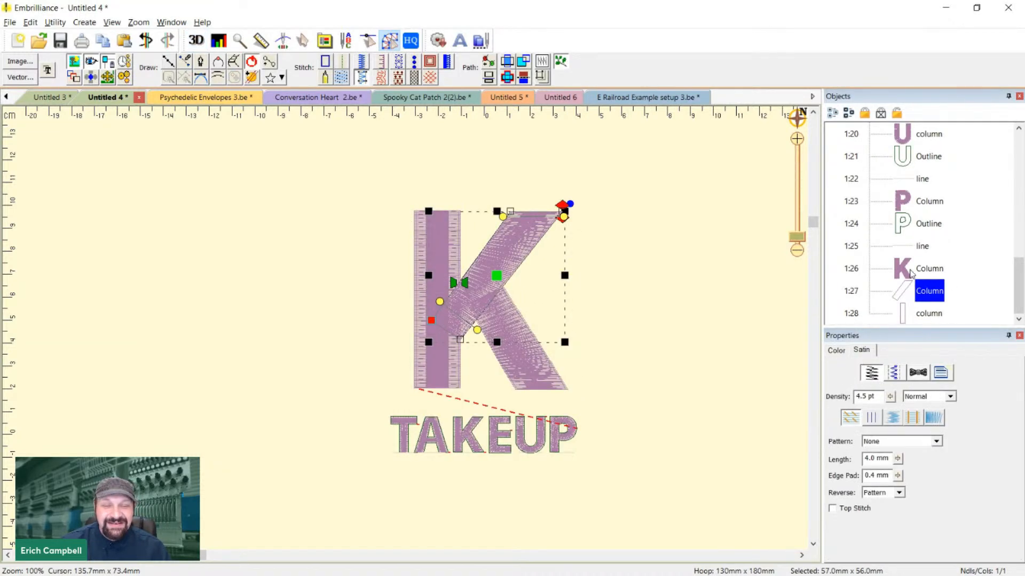
key("ctrl+u")
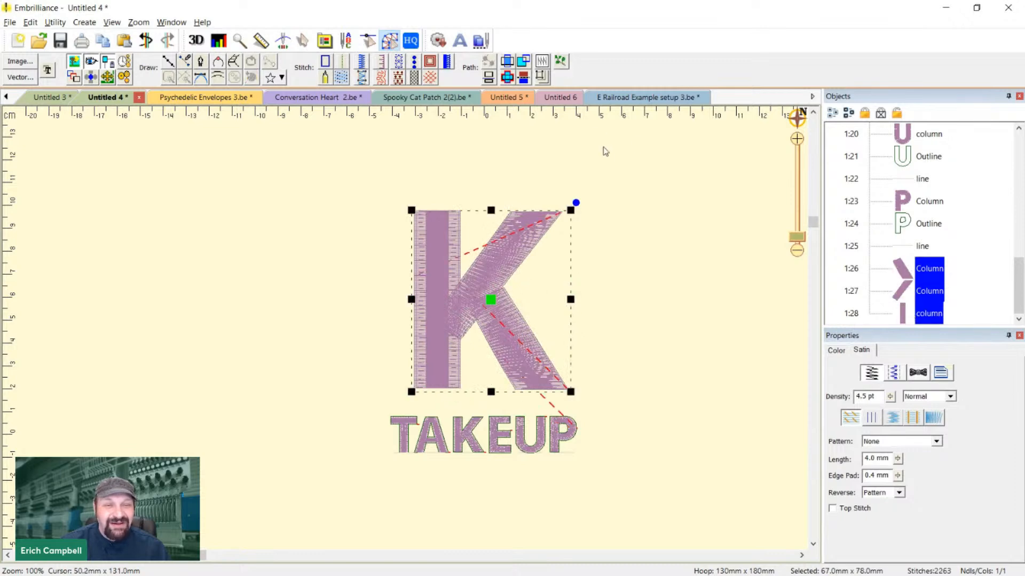
left_click(601, 151)
left_click_drag(904, 273, 907, 315)
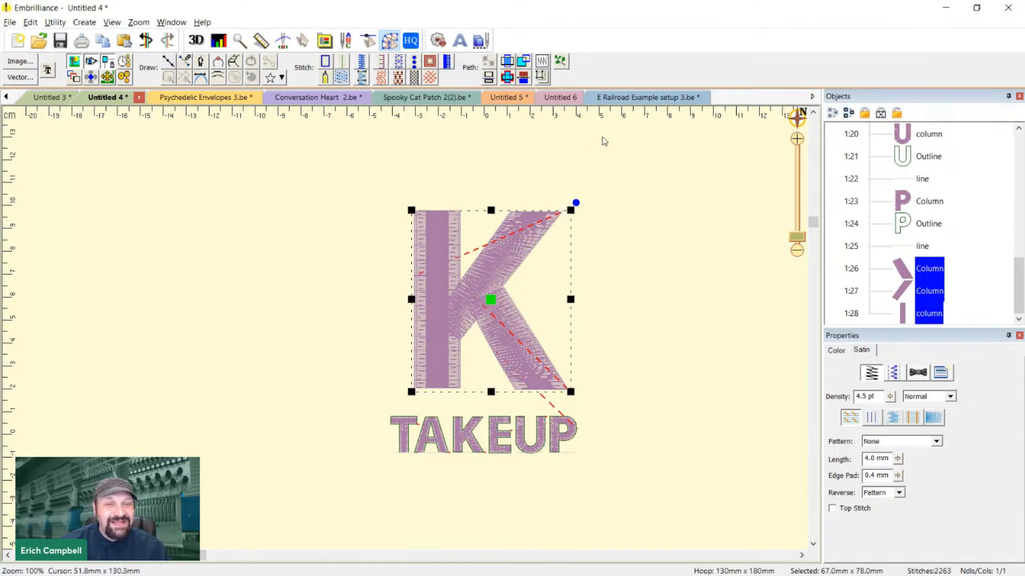
left_click(325, 61)
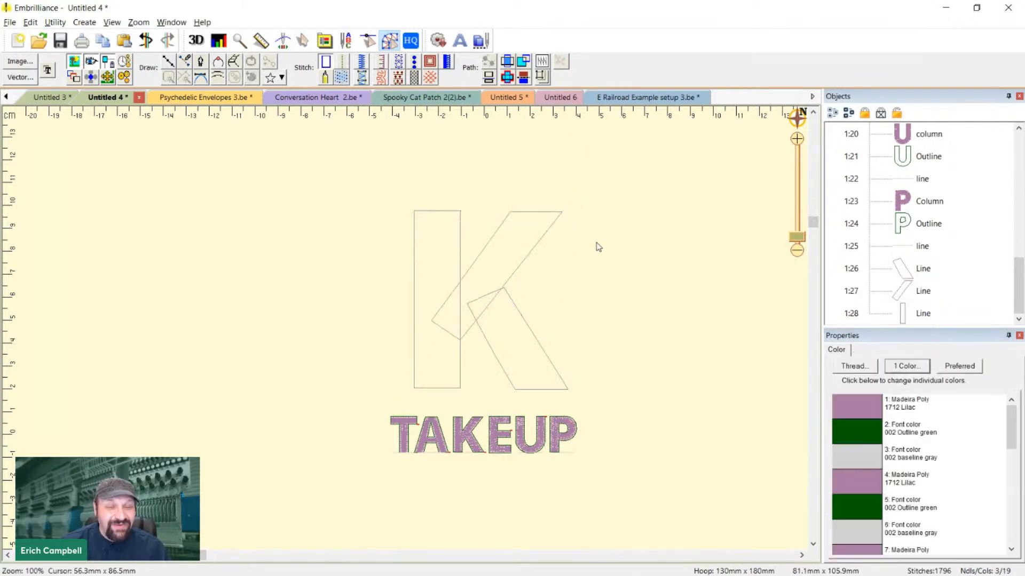
Merge the enlarged K's three Line objects into one Union outline and place it beside the original lines
left_click_drag(925, 268, 910, 312)
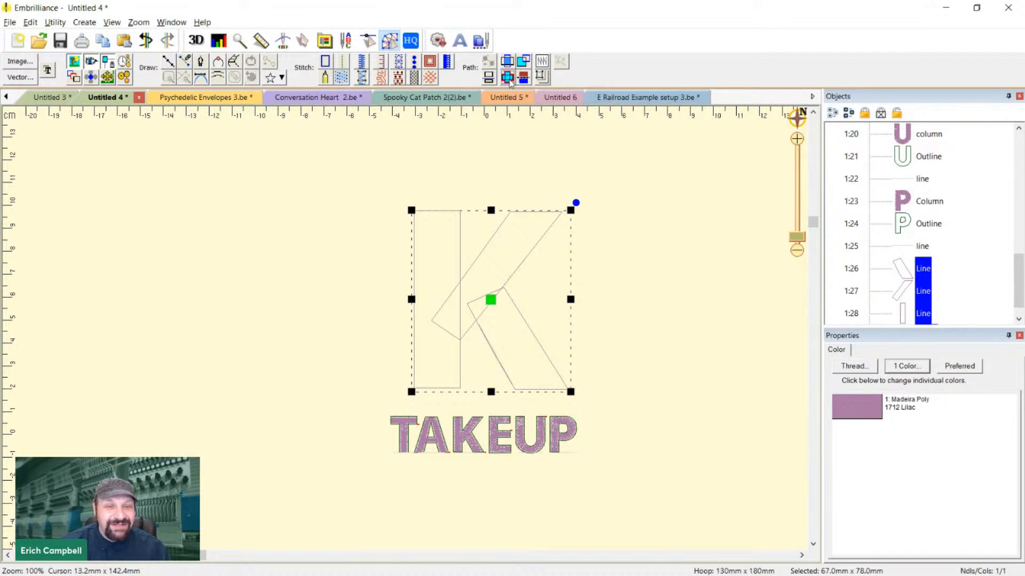
key("ctrl+u")
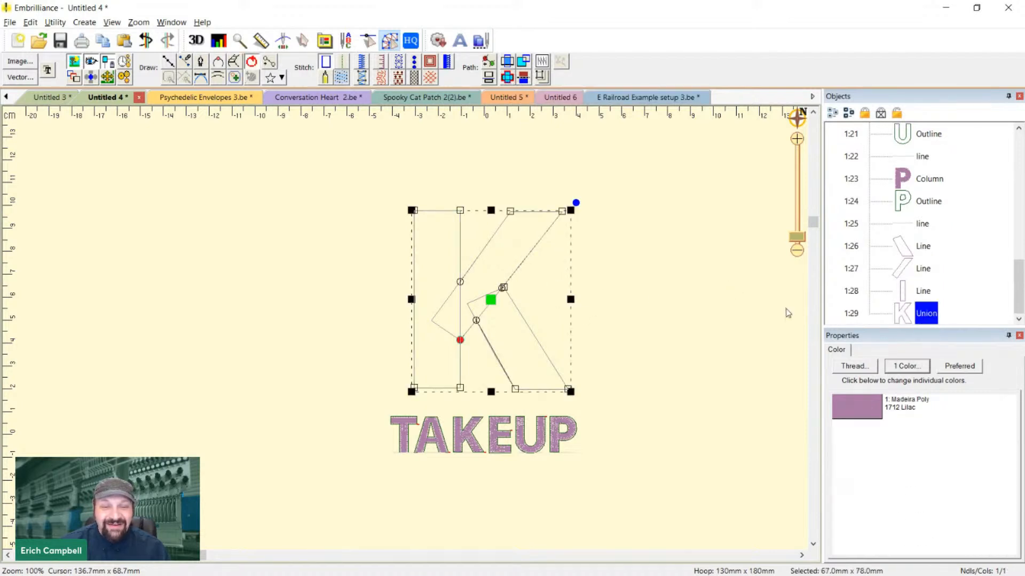
left_click_drag(506, 304, 698, 297)
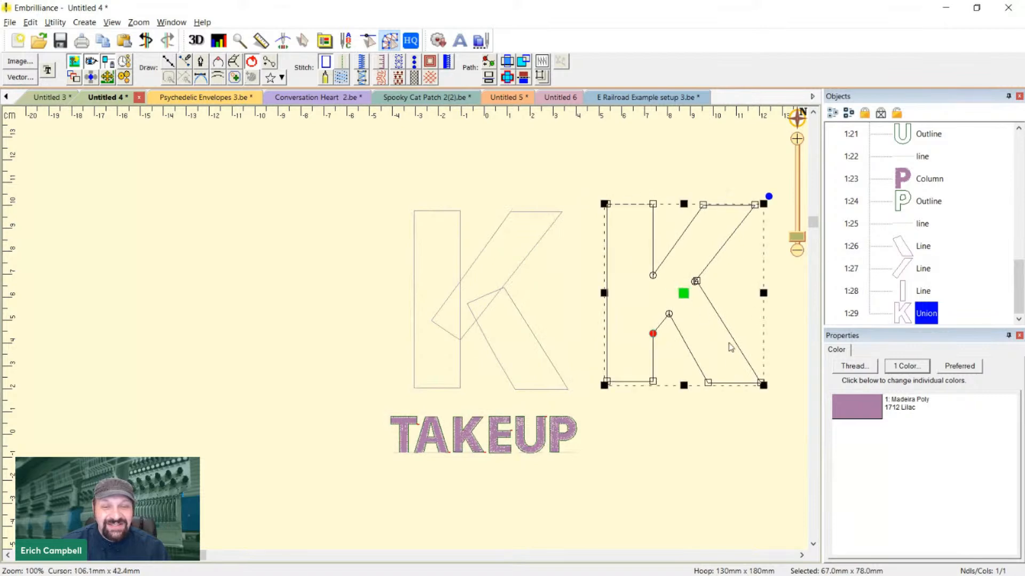
Remove the stray extra node at the inner notch between the arm and leg of the K's Union outline
left_click(746, 406)
key("plus")
left_click_drag(745, 344, 384, 431)
key("plus")
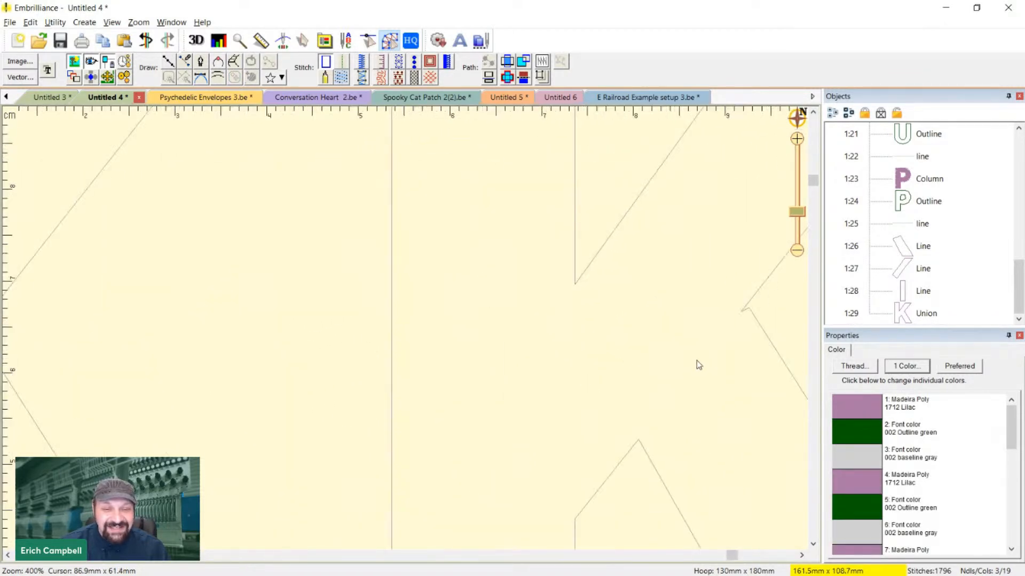
left_click(746, 315)
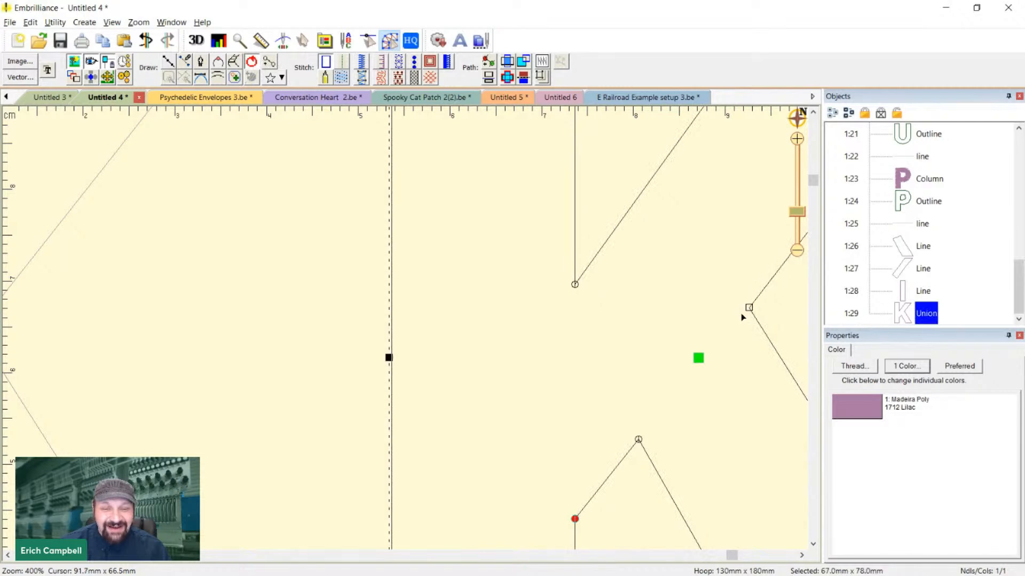
key("minus")
left_click(644, 363)
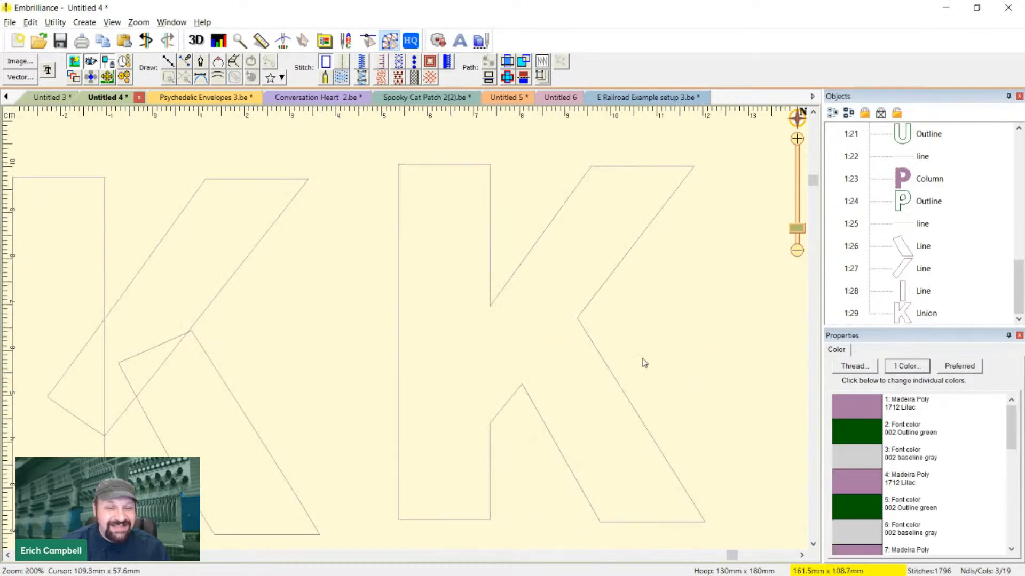
Convert the cleaned K Union outline to a Fill object and show the stitches in 3D
left_click(597, 354)
key("minus")
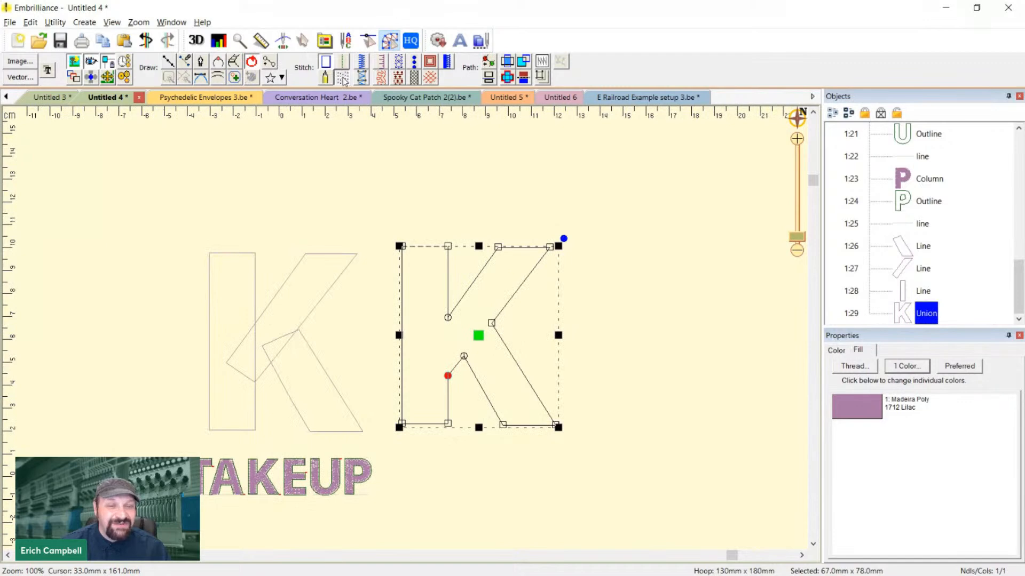
left_click(342, 78)
left_click(639, 328)
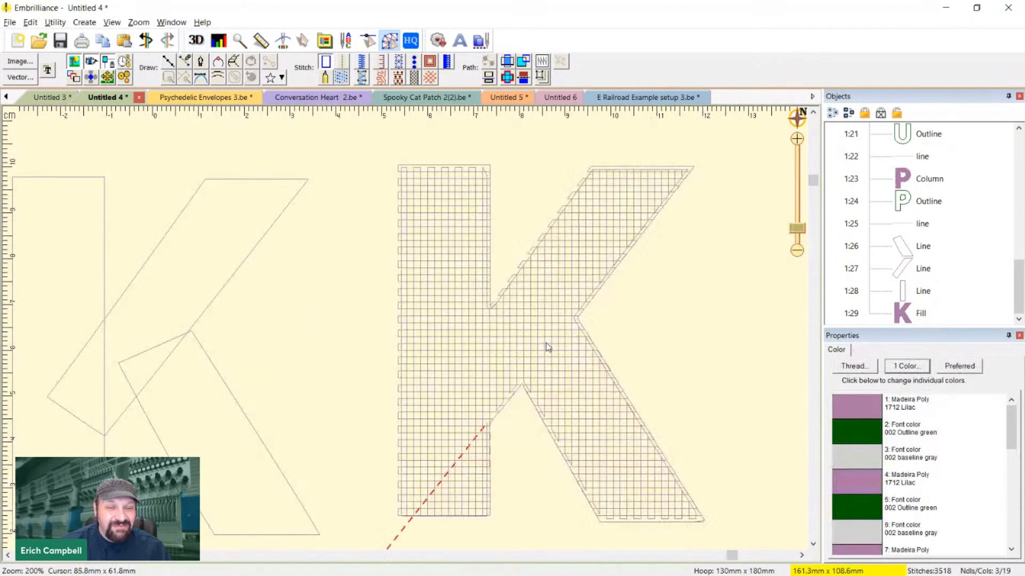
left_click(516, 348)
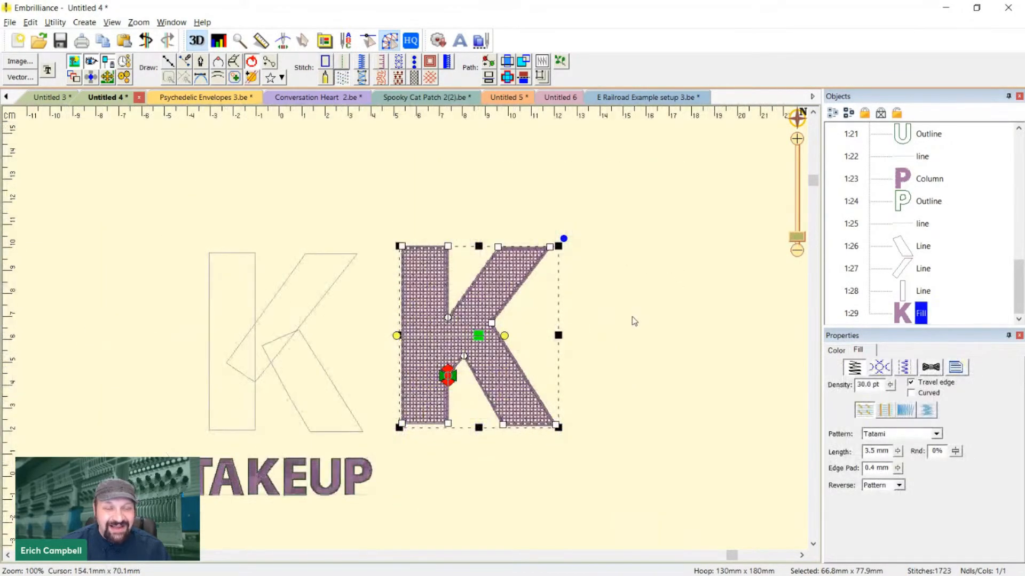
Duplicate the K's Fill in place and convert the copy to a Satin Border
left_click(633, 321)
key("ctrl+v")
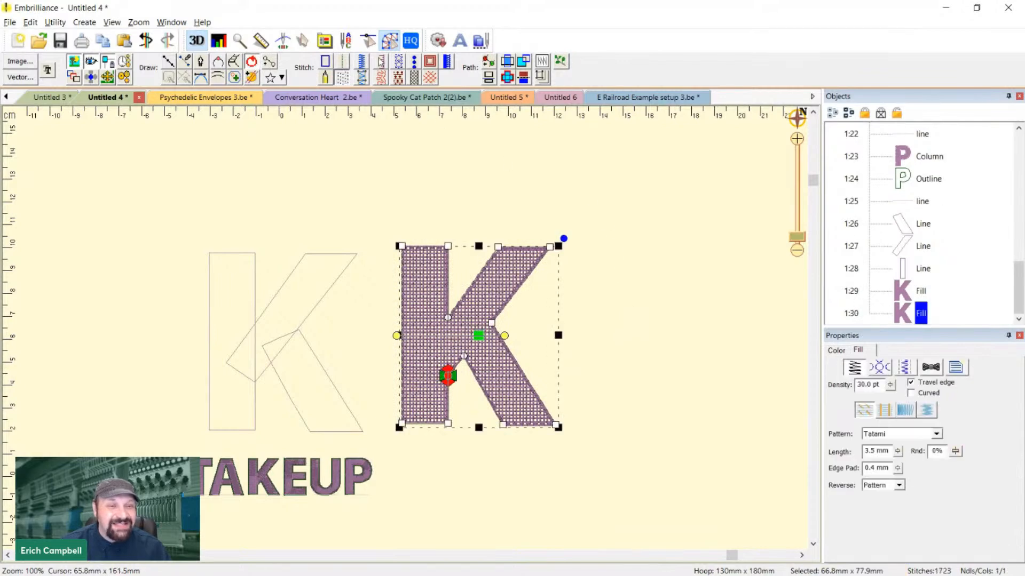
left_click(365, 64)
key("2")
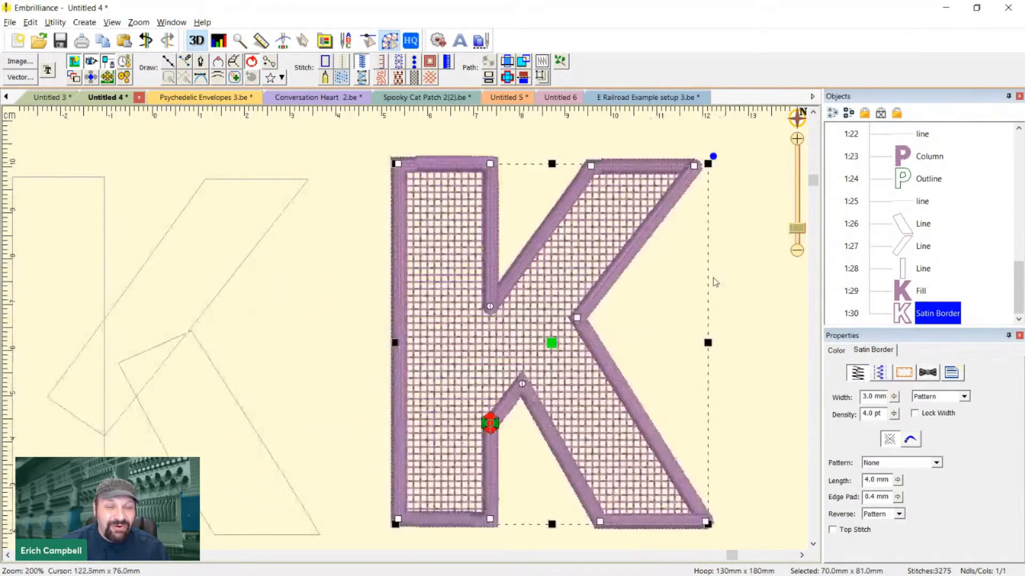
left_click(754, 231)
key("1")
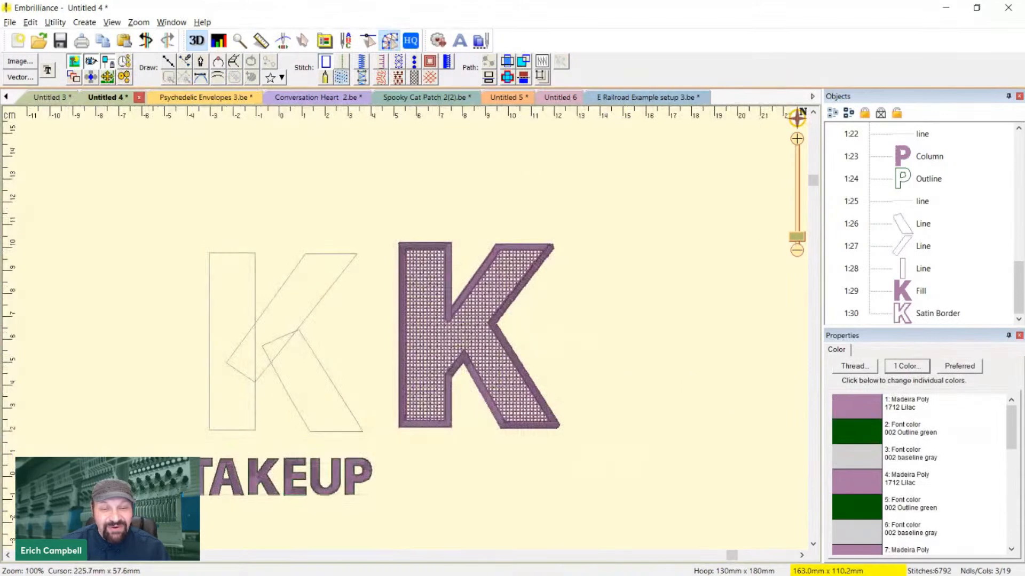
left_click(904, 296)
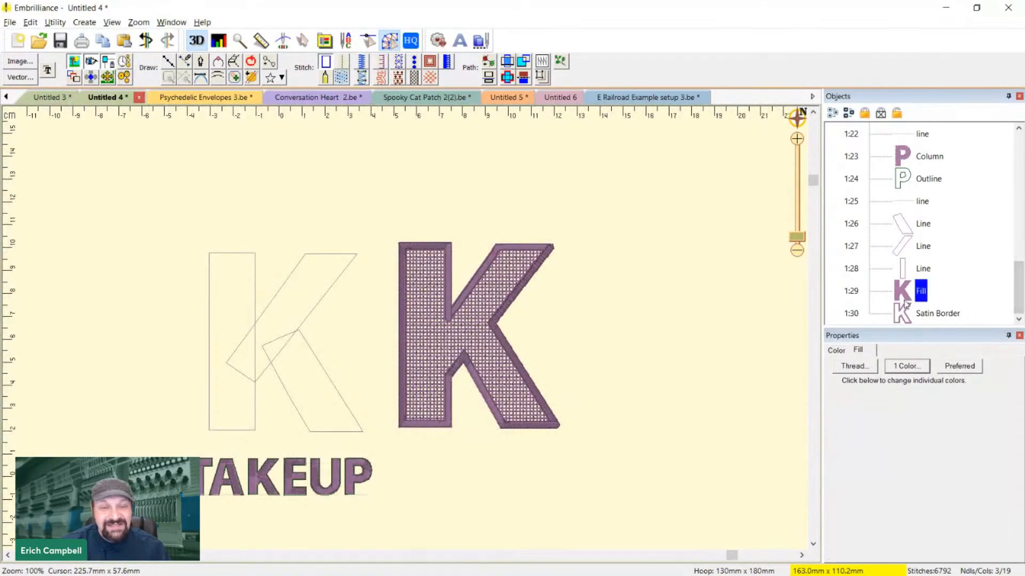
left_click(376, 502)
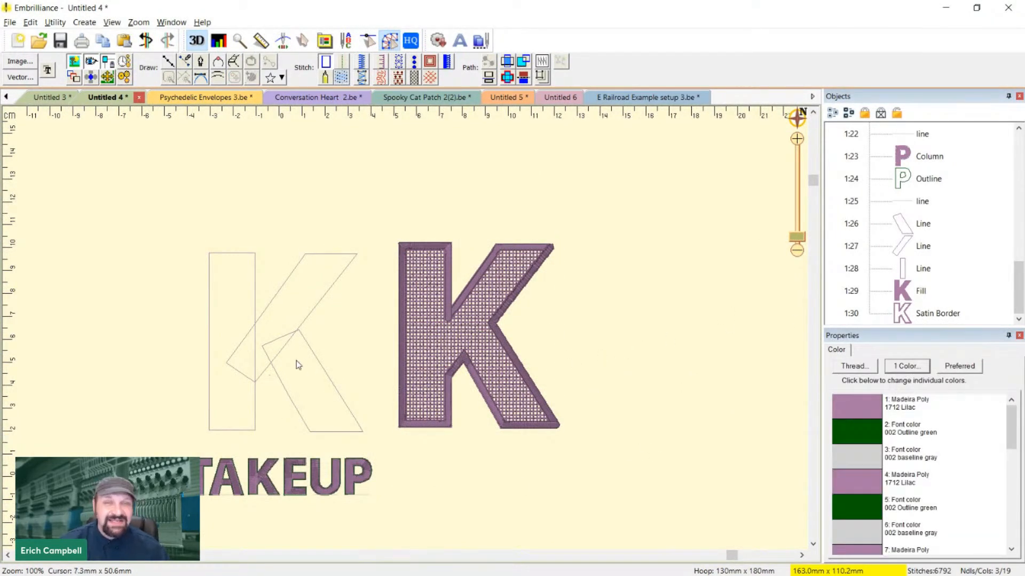
Duplicate the K's Satin Border and inset the copy inside the letter with Inflate, with Soften corners off
left_click(524, 374)
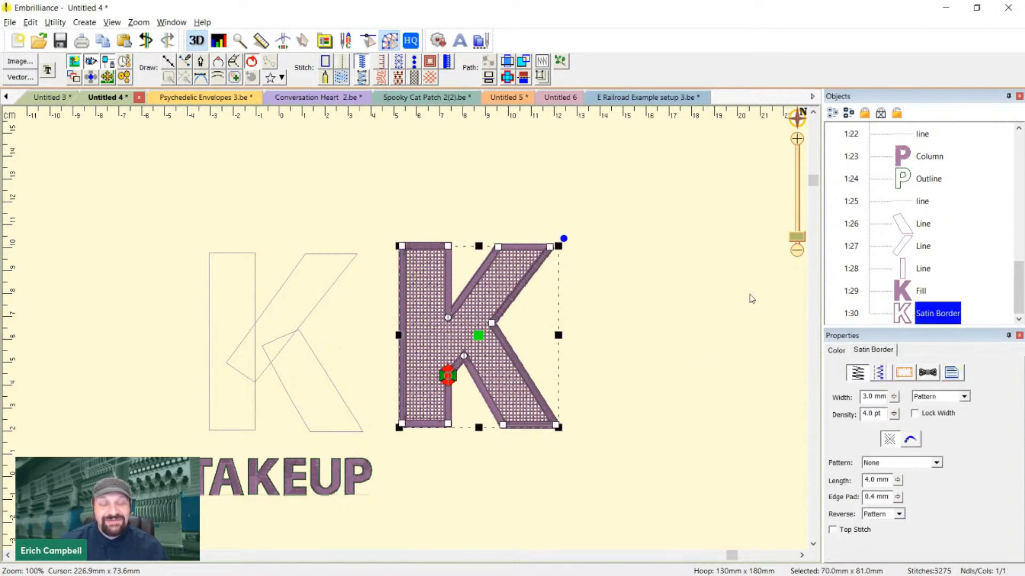
key("ctrl+v")
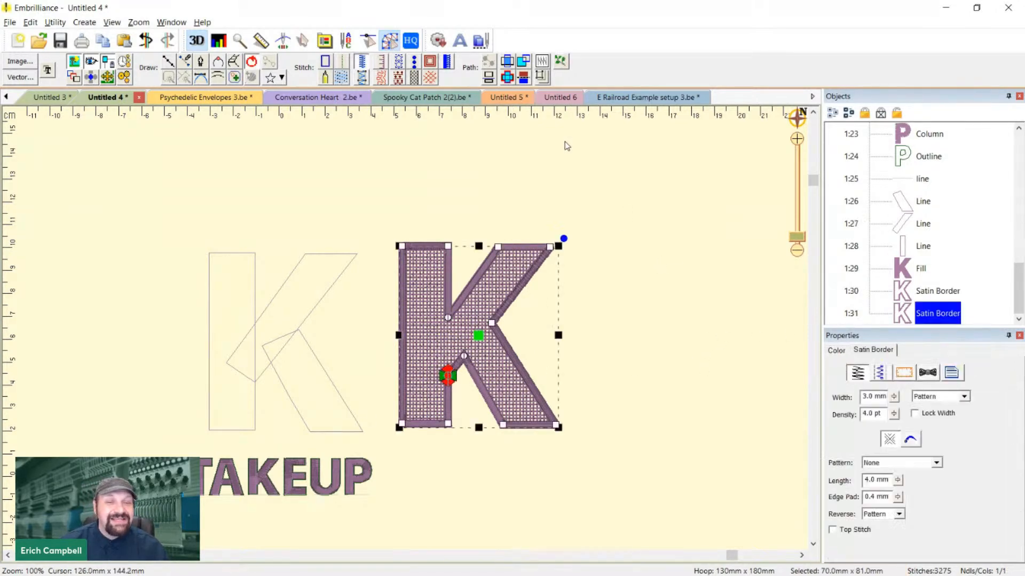
left_click(542, 80)
left_click(542, 78)
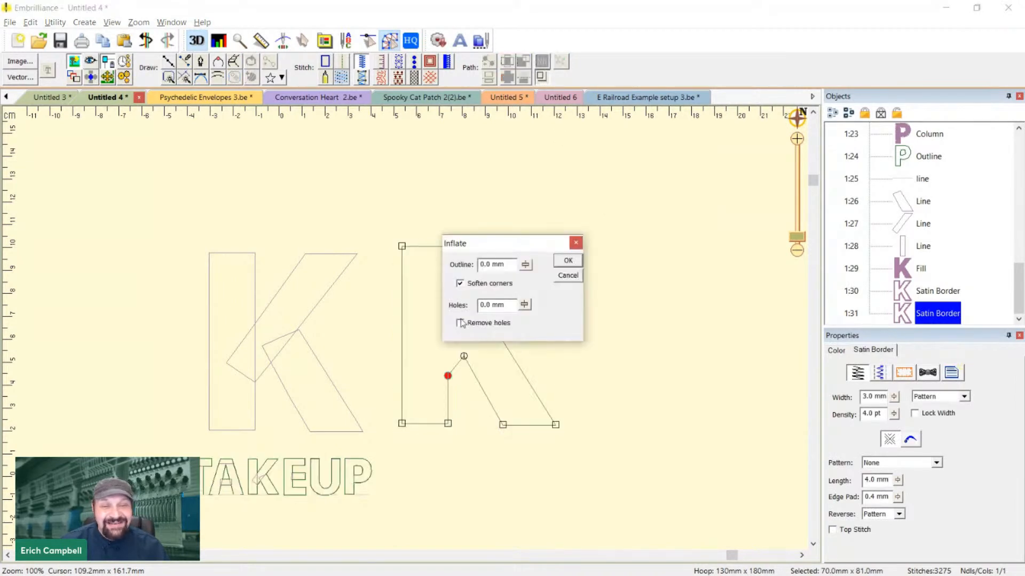
left_click(459, 283)
mouse_move(524, 304)
left_mouse_down()
mouse_move(525, 288)
mouse_move(526, 307)
left_mouse_up()
left_click_drag(526, 265, 545, 303)
left_click(573, 262)
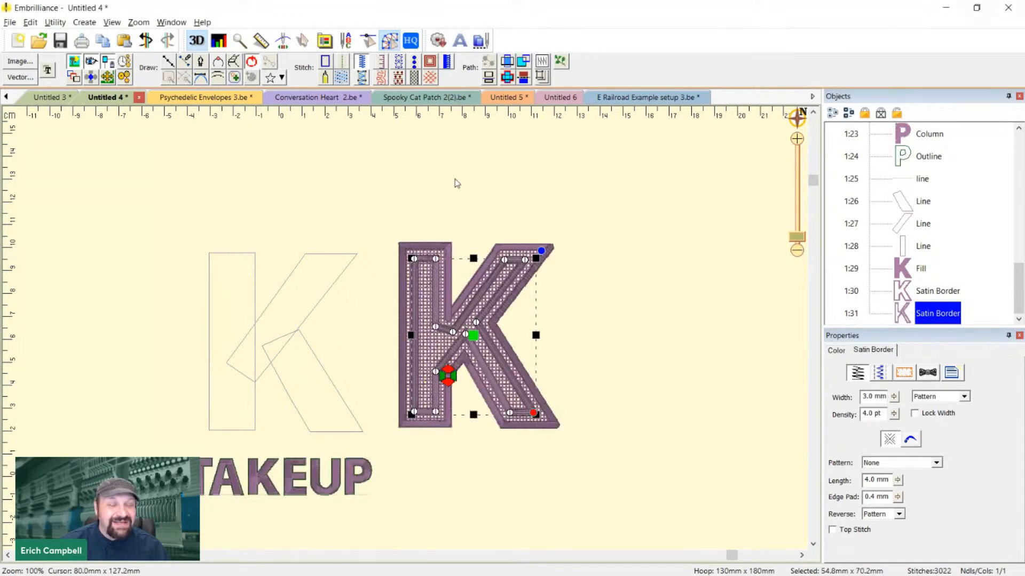
Convert the inset copy of the K's Satin Border to a Run stitch of type BackStitch
left_click(344, 68)
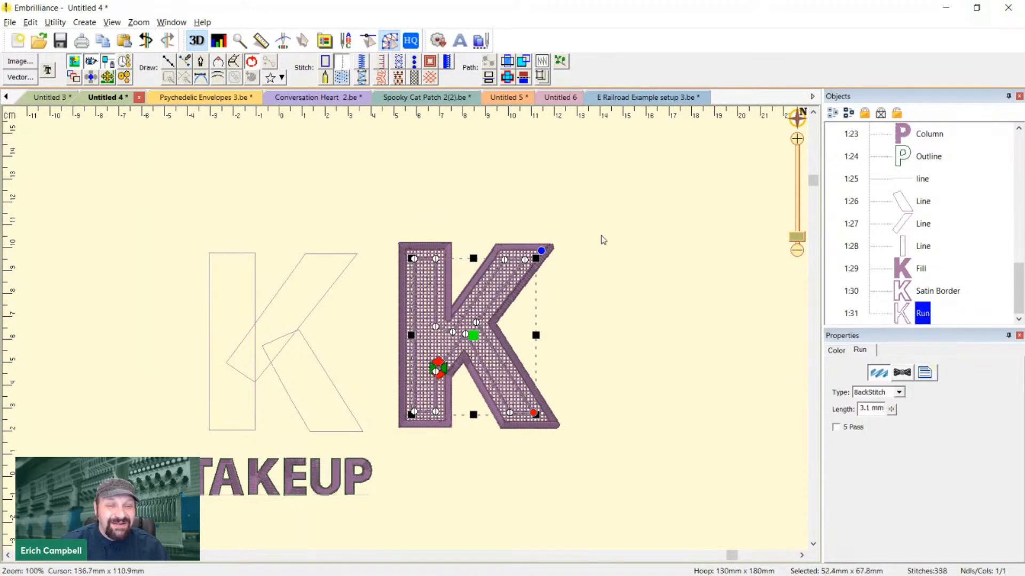
left_click(898, 394)
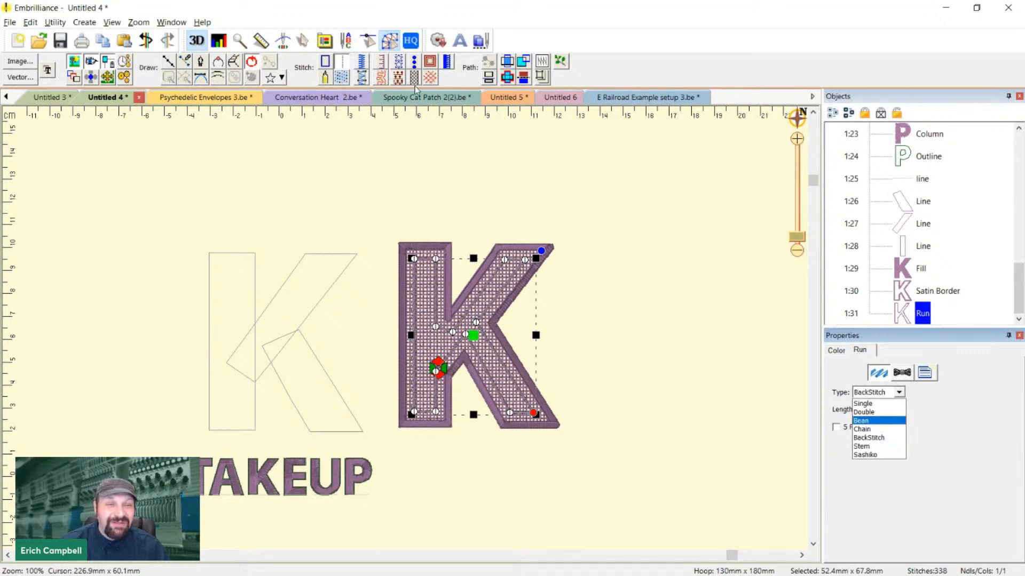
left_click(398, 68)
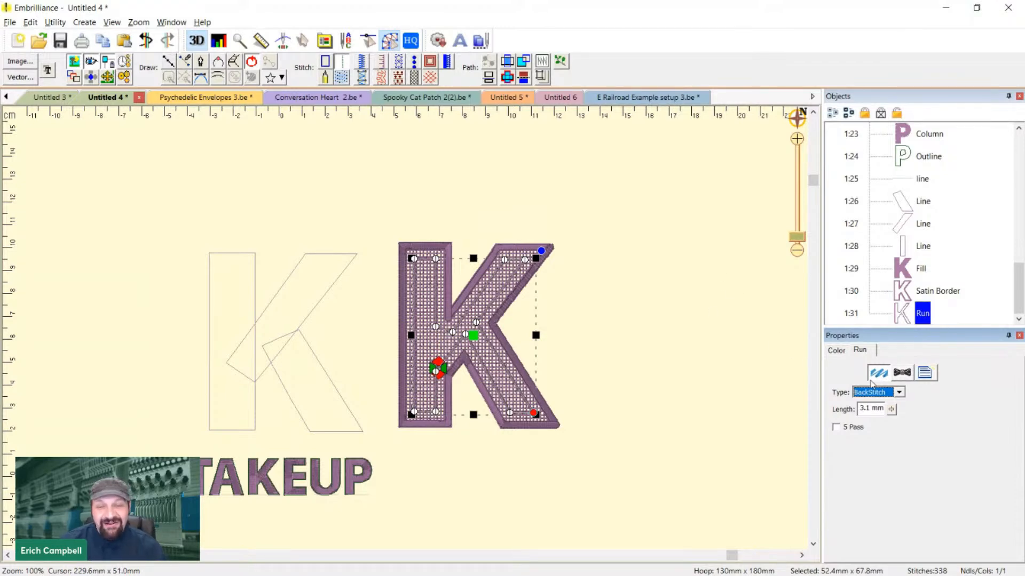
left_click(715, 340)
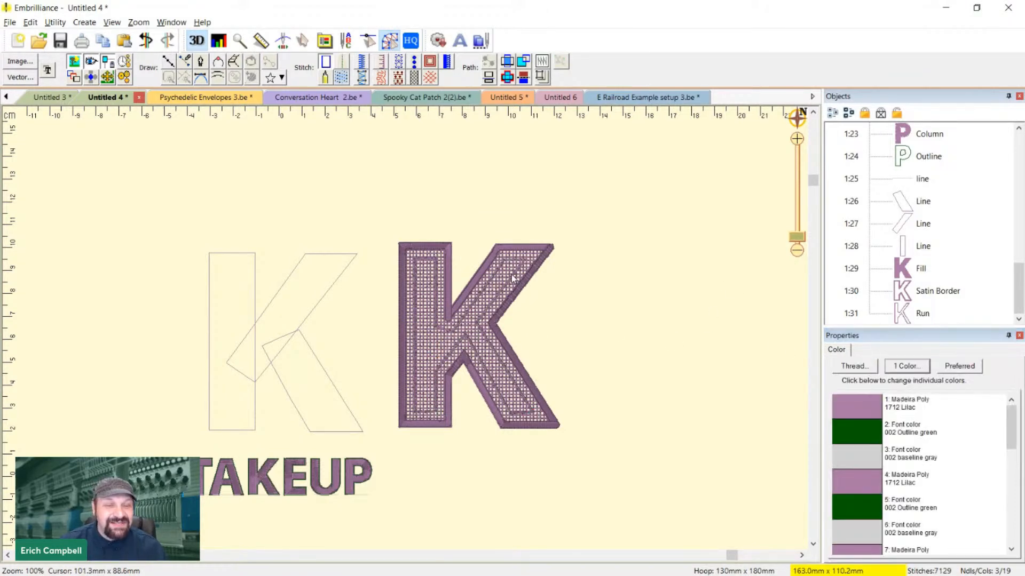
Try converting the K's Fill object to a Motif stitch, and undo the conversion
left_click(511, 275)
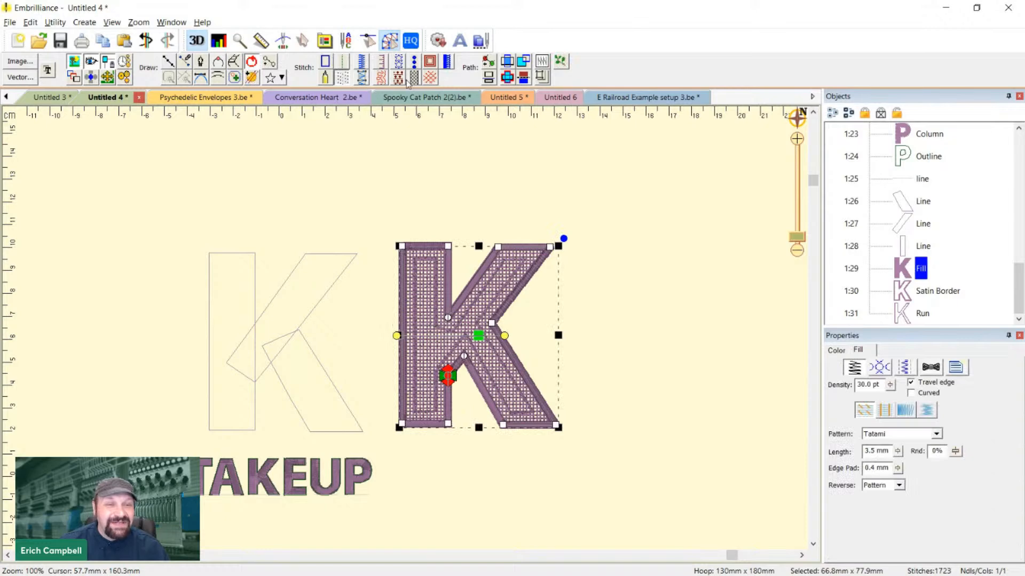
left_click(398, 62)
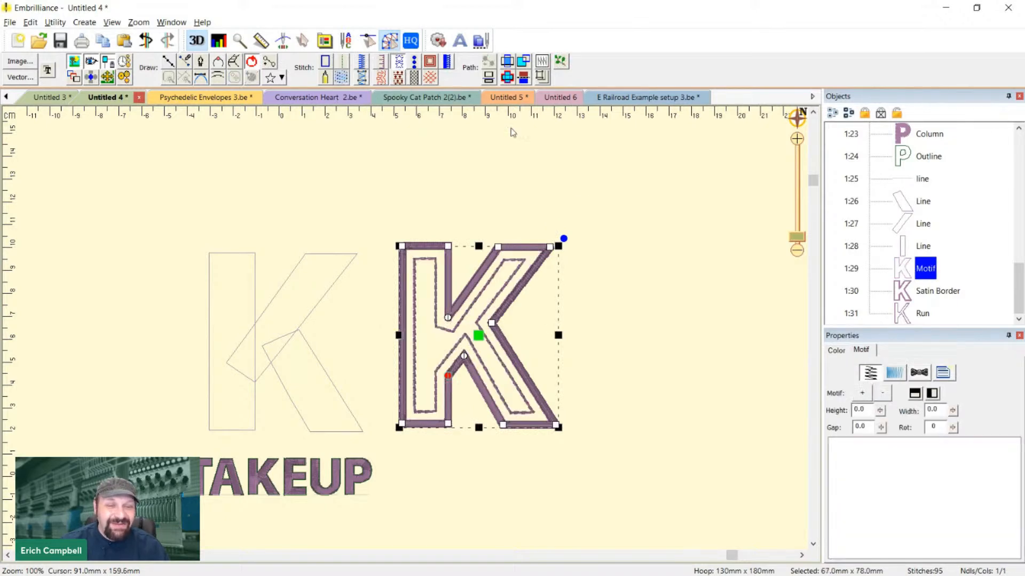
left_click(729, 336)
key("ctrl+z")
left_click(739, 240)
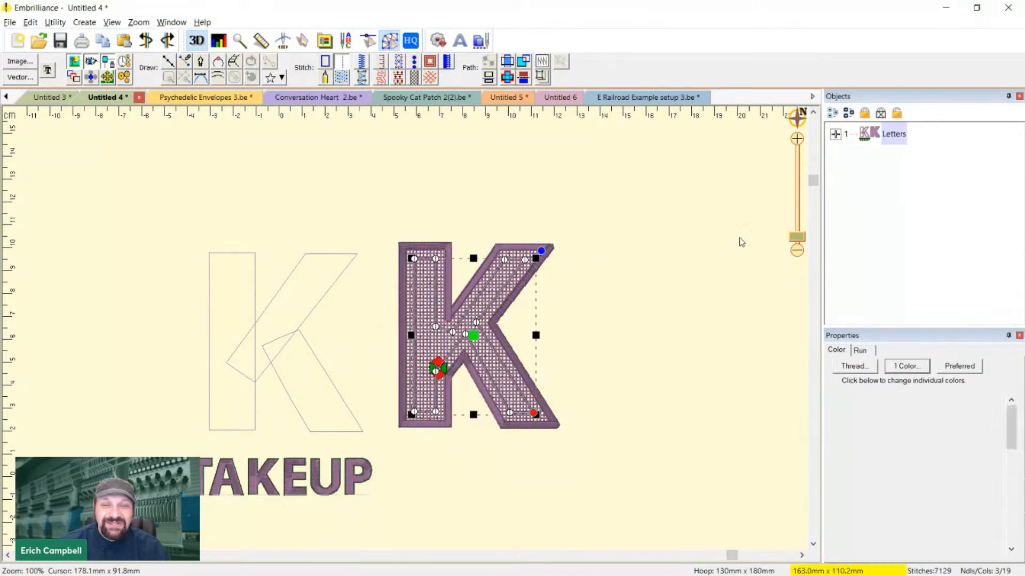
Find the K's inset Run object and convert it to a Motif stitch
left_click(836, 134)
scroll(954, 273, "down", 1)
scroll(953, 273, "down", 2)
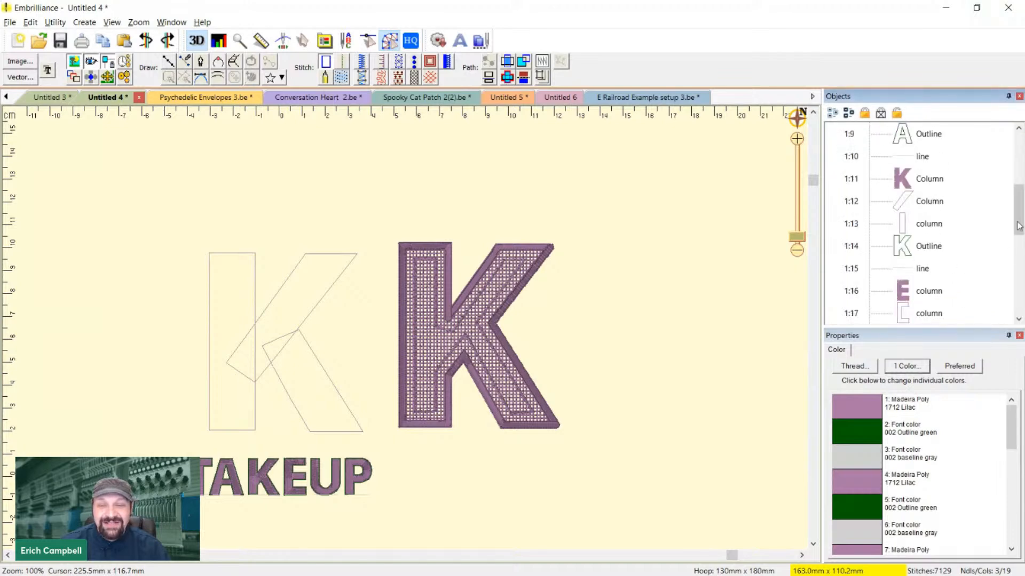
left_click_drag(1018, 224, 1011, 324)
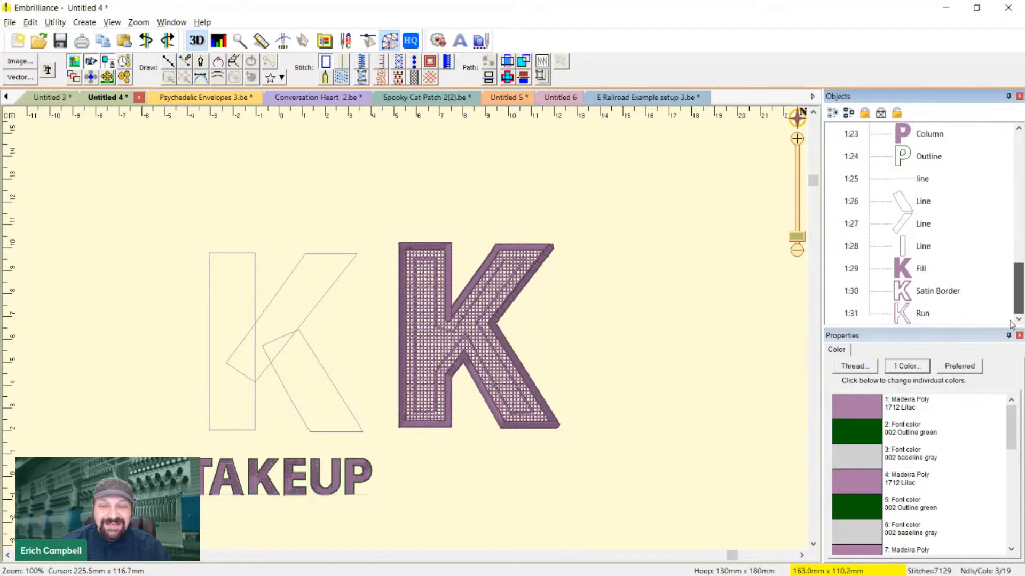
left_click(922, 314)
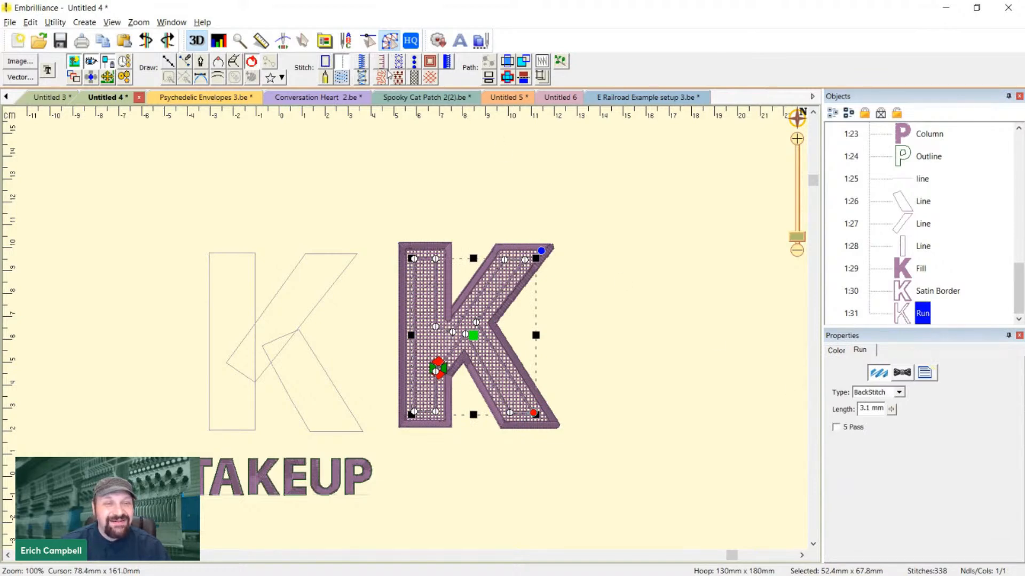
left_click(398, 63)
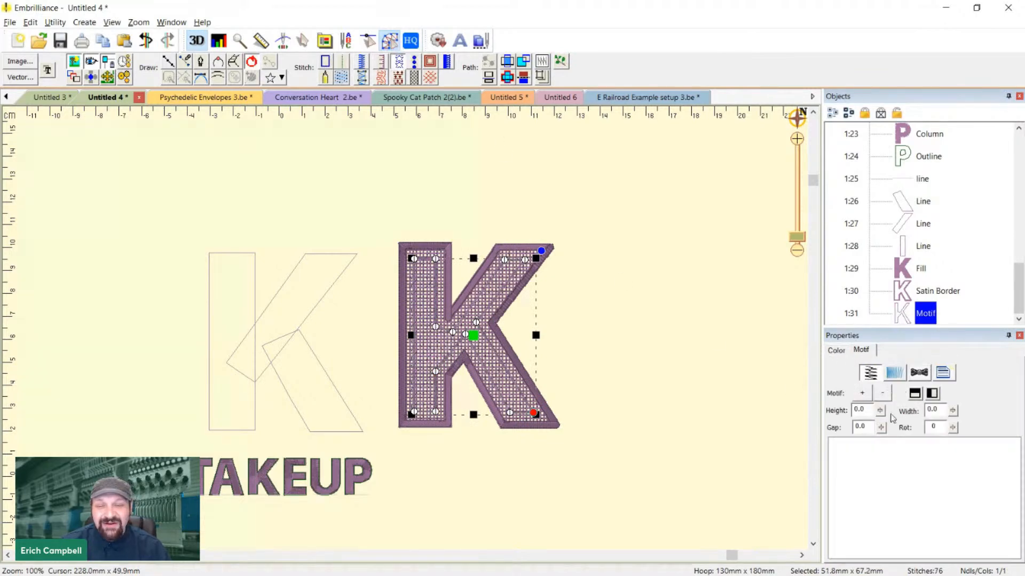
Add the Decorative 1 motif from the Decorative category to the K's inset Motif line and inspect the stitching
left_click(861, 394)
left_click(535, 214)
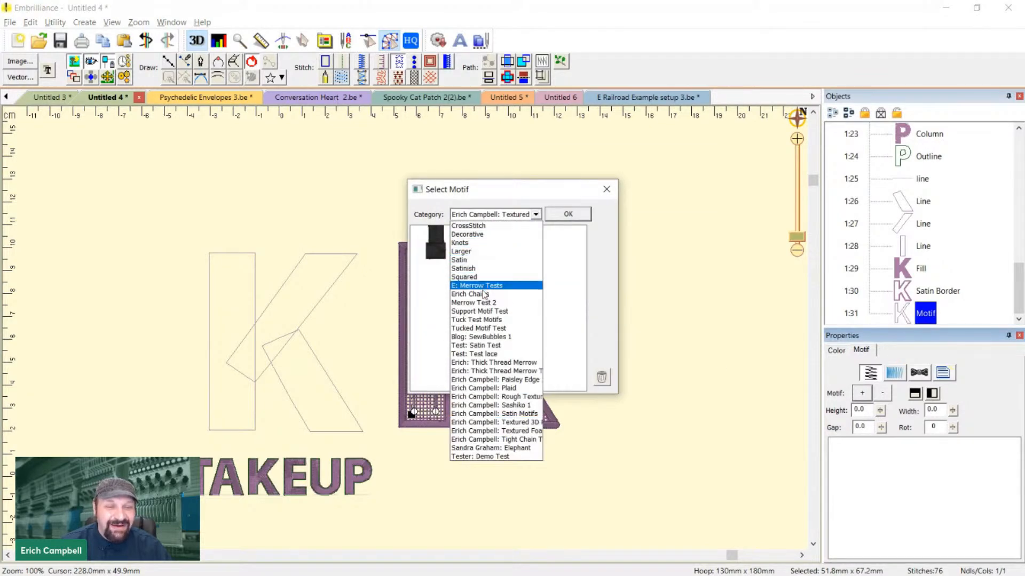
left_click(484, 294)
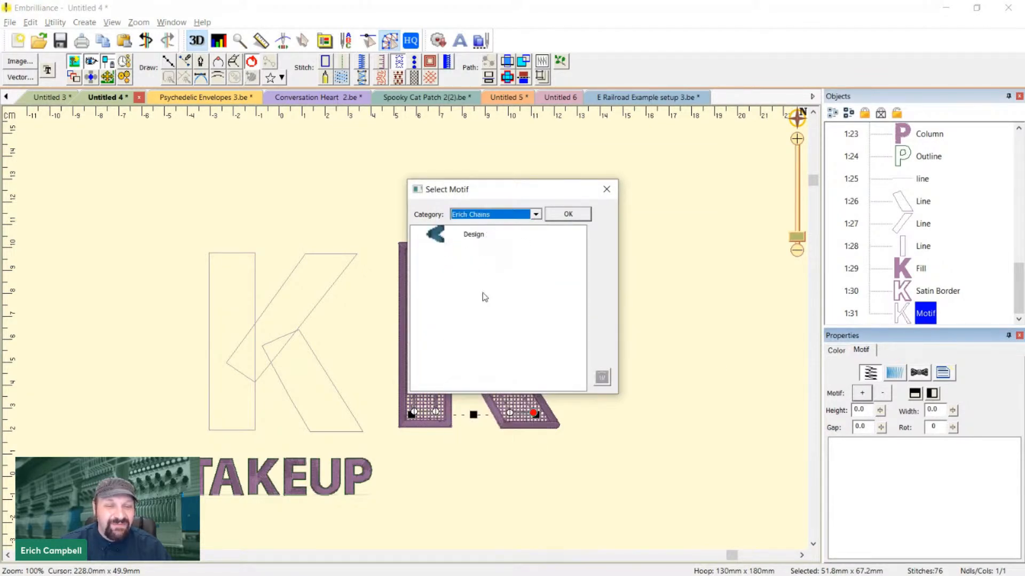
left_click(528, 215)
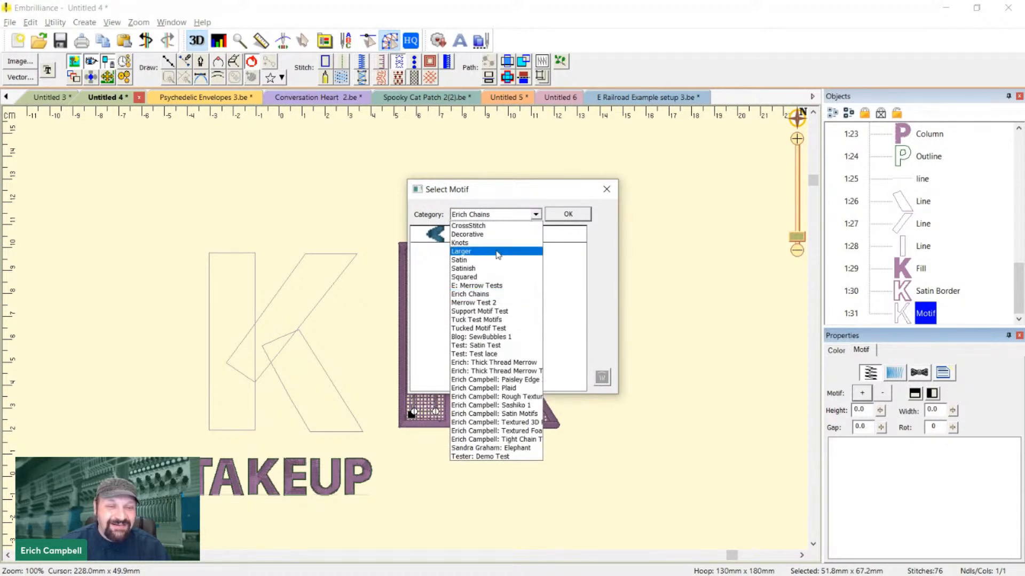
left_click(483, 235)
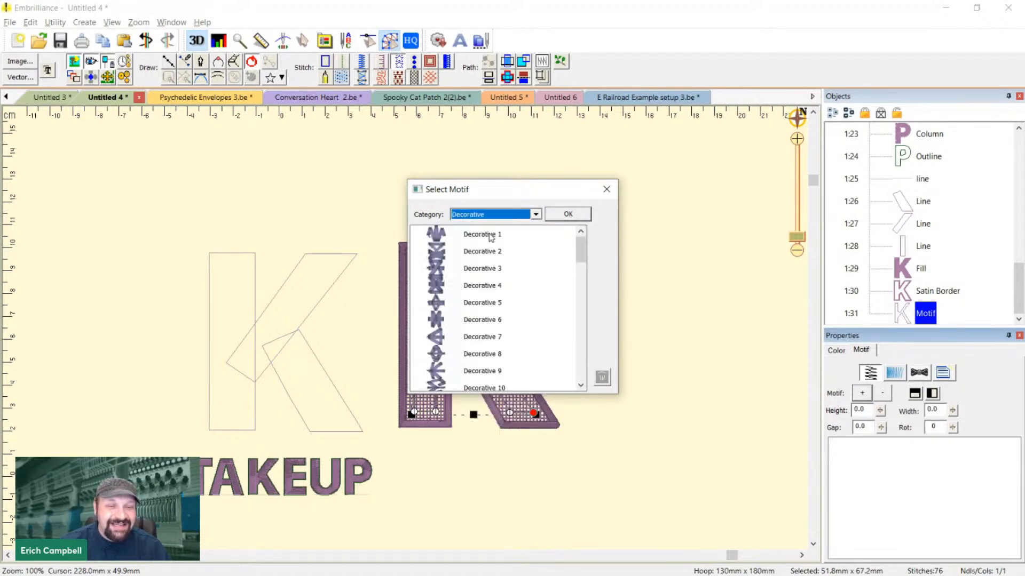
left_click(426, 235)
left_click(583, 219)
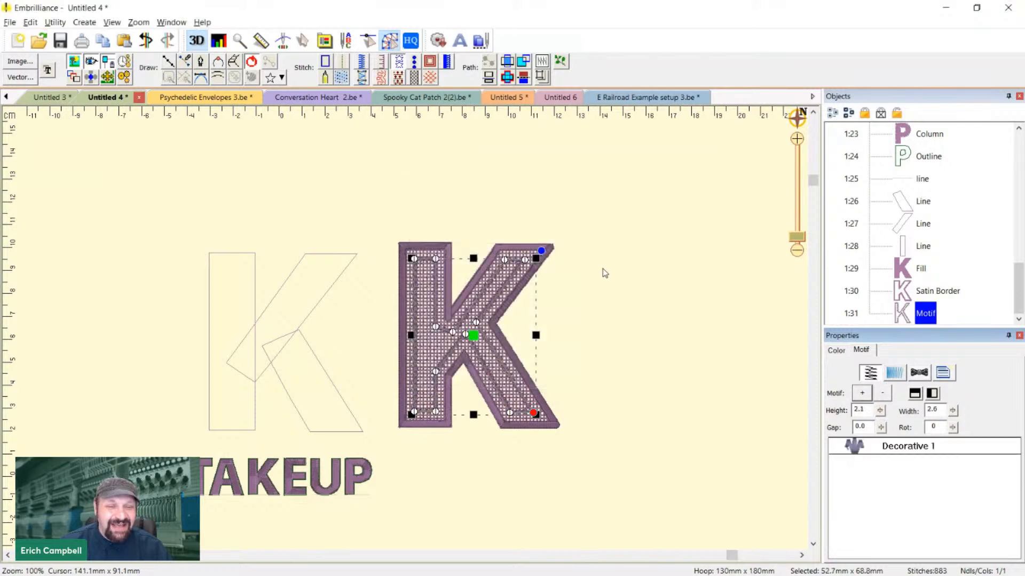
left_click(639, 297)
key("2")
left_click(568, 286)
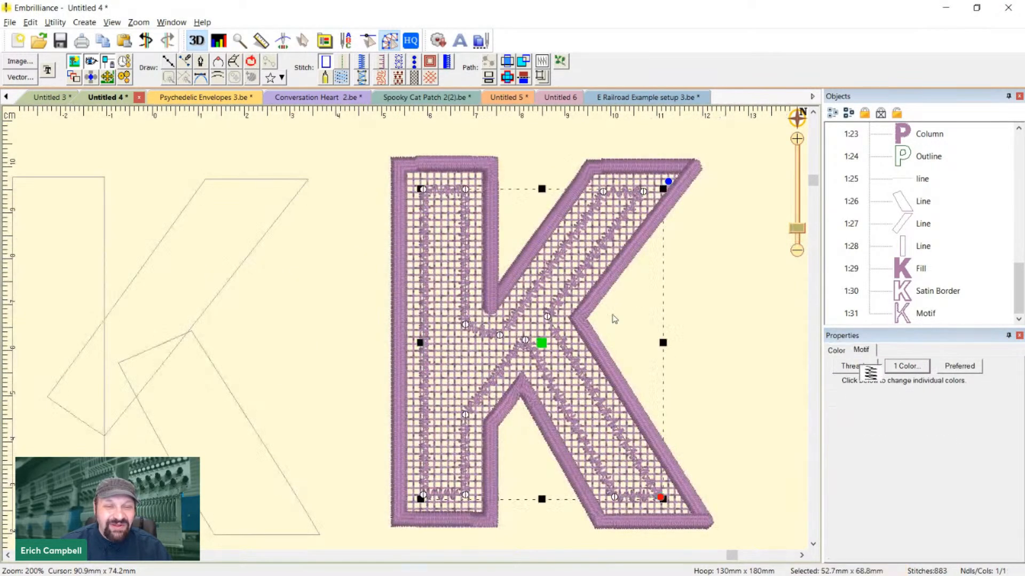
Recolor the K's inset Motif line with the Marathon Poly 2020 Canary thread
left_click(836, 351)
left_click(852, 416)
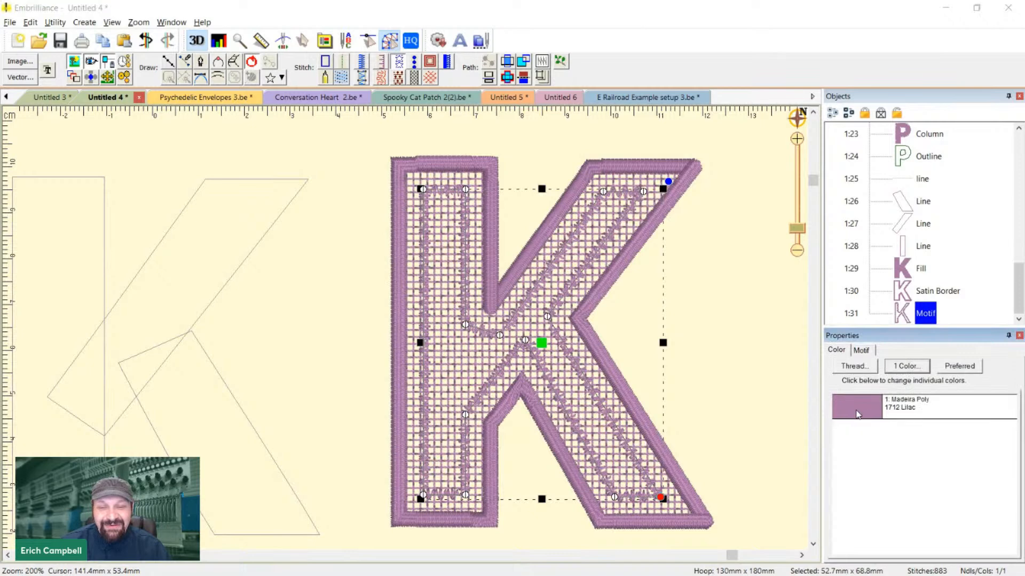
left_click(433, 224)
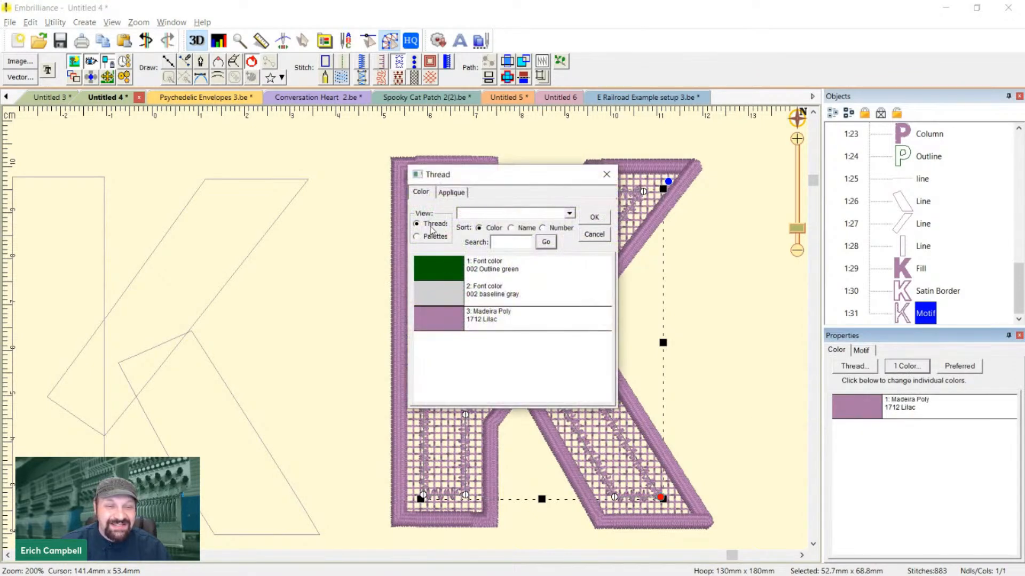
scroll(542, 334, "down", 5)
scroll(542, 333, "up", 10)
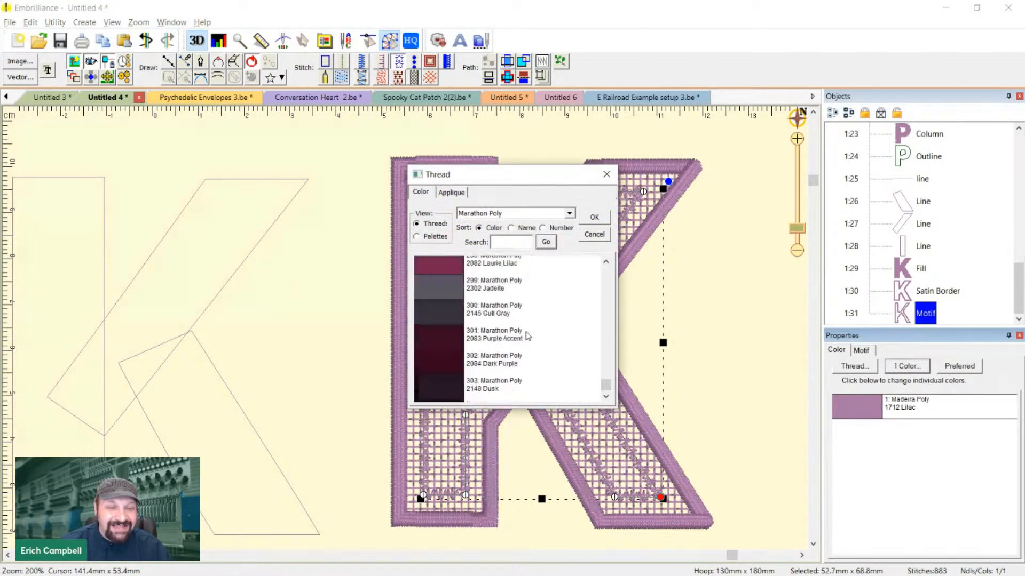
scroll(555, 312, "up", 5)
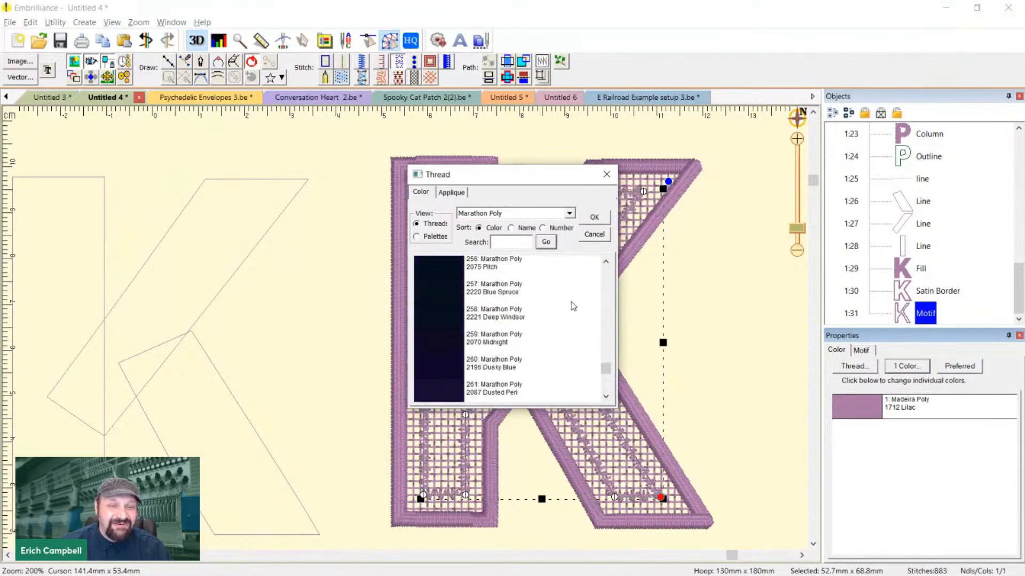
left_click_drag(606, 368, 606, 327)
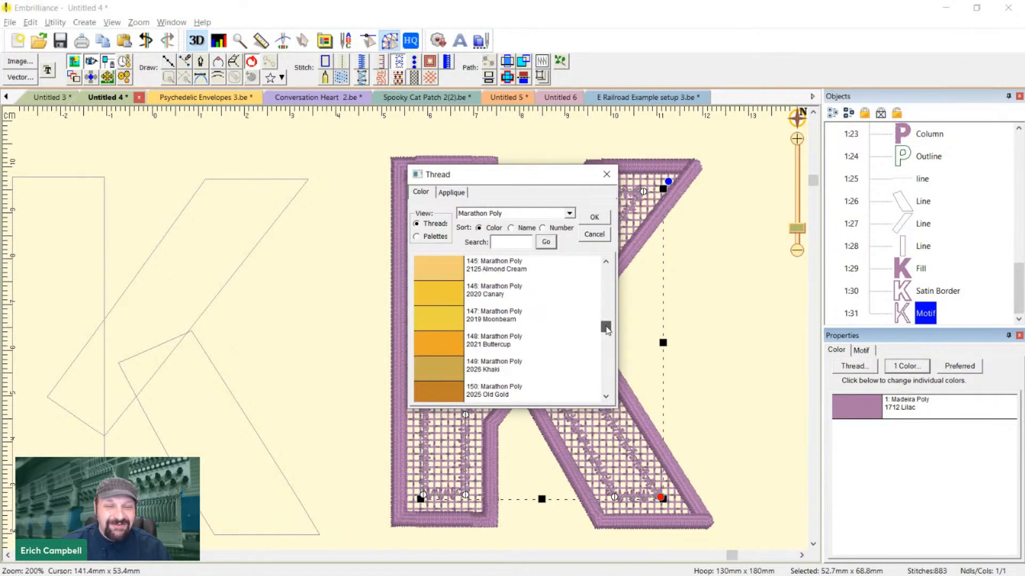
left_click(587, 224)
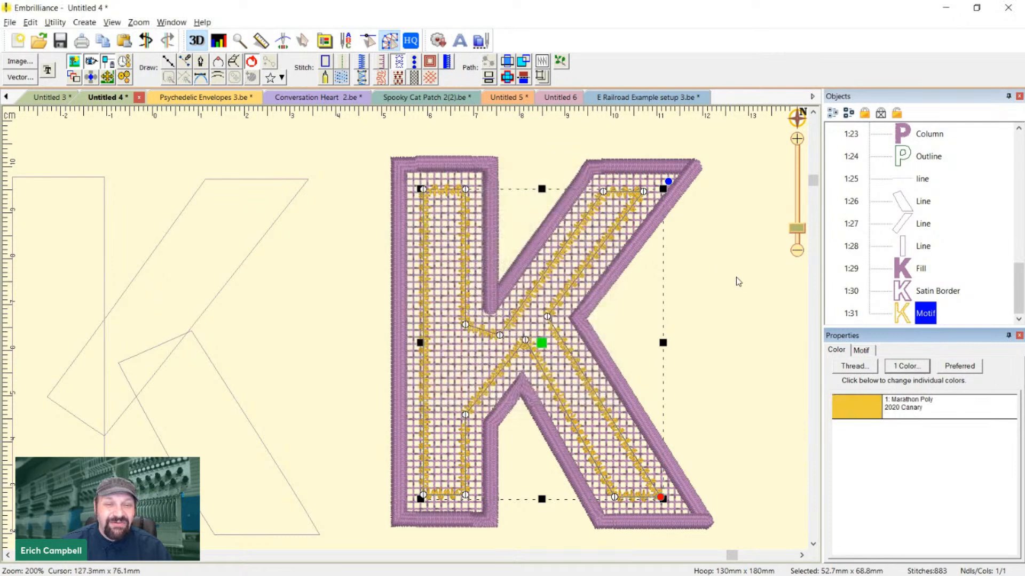
Increase the stitch density of the K's Tatami Fill to give it solid coverage, and check the whole letter
left_click(620, 296)
left_click(900, 275)
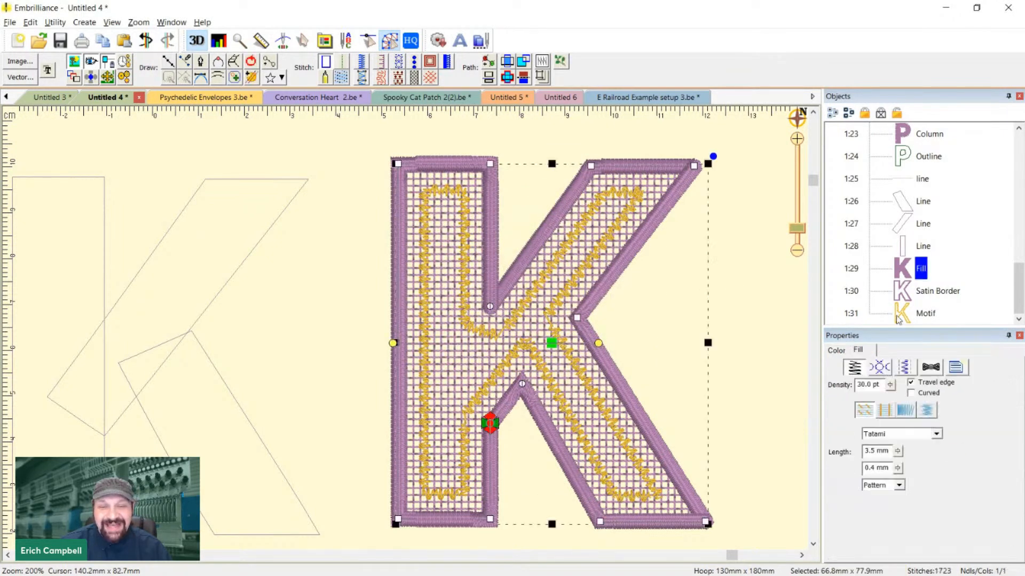
left_click(835, 350)
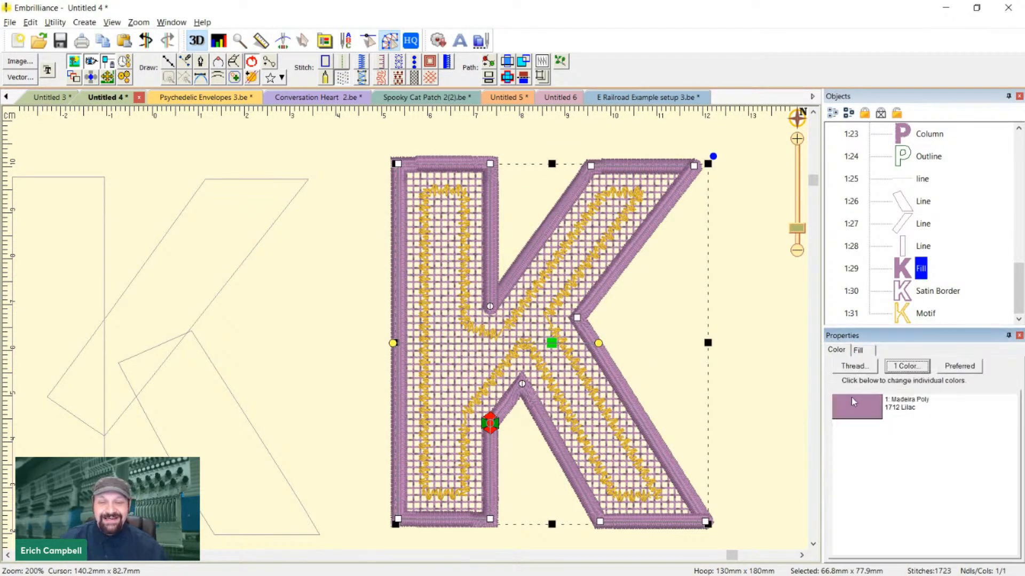
left_click(858, 351)
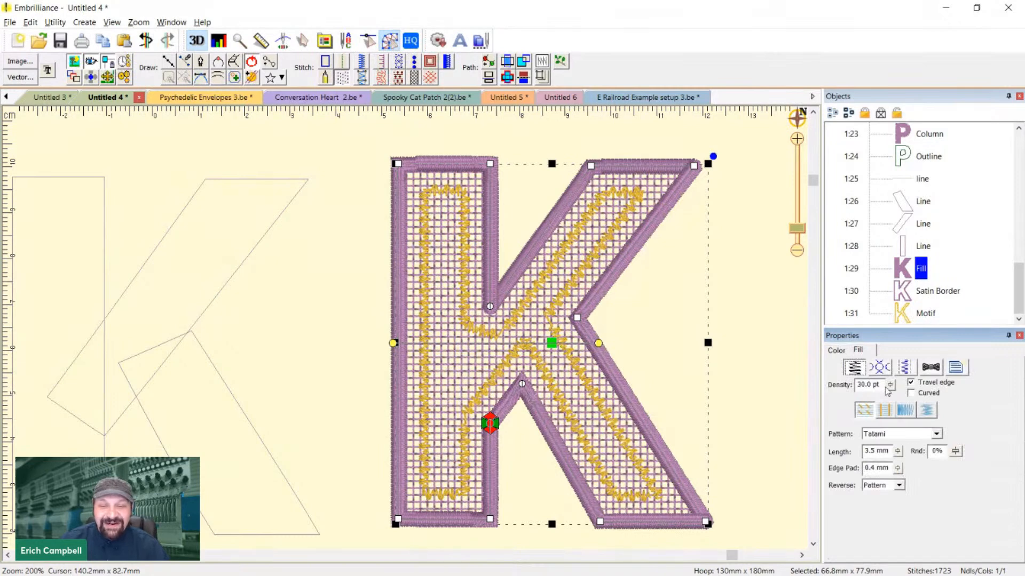
left_click_drag(889, 385, 896, 454)
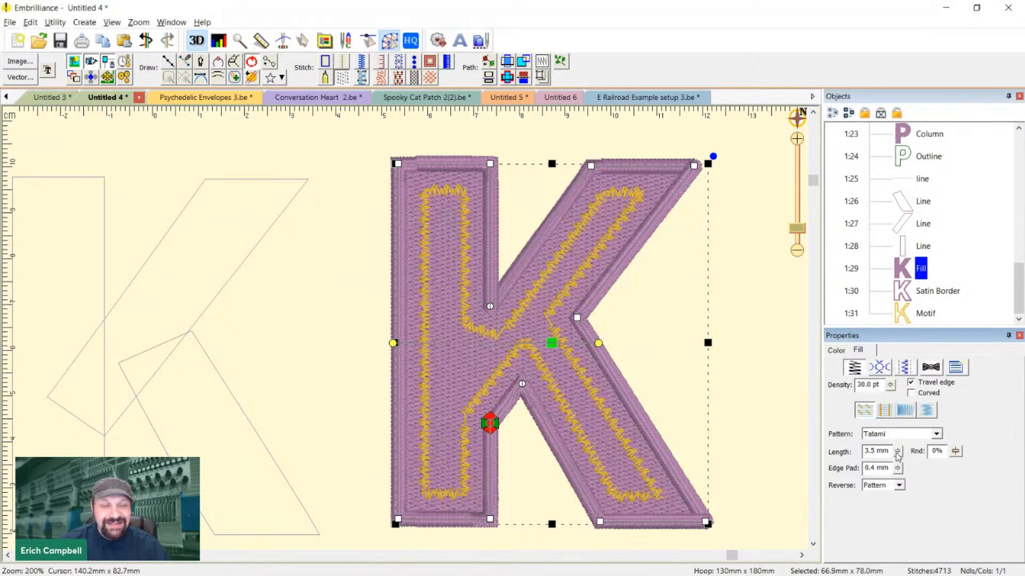
left_click(771, 379)
scroll(534, 337, "down", 1)
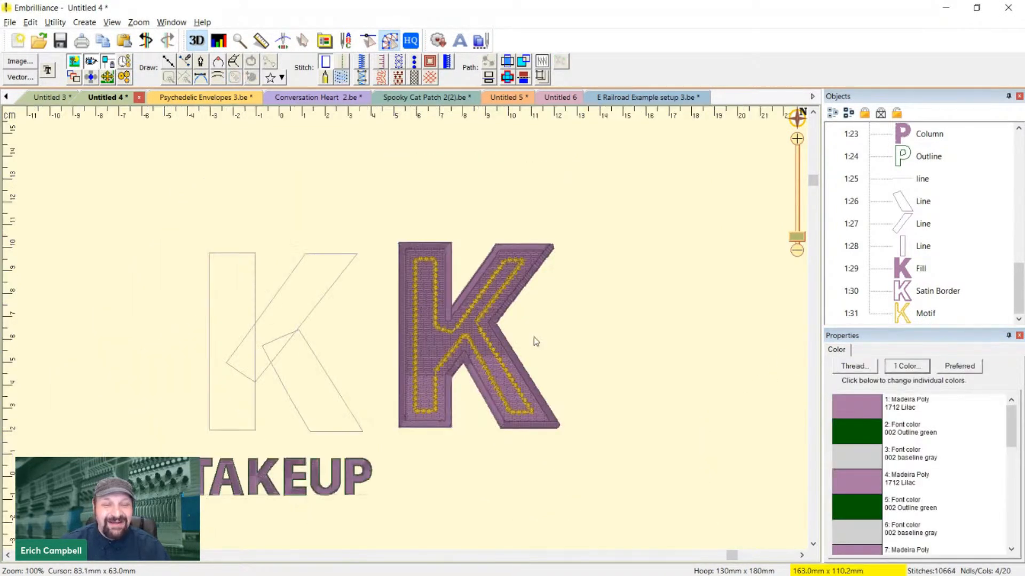
scroll(534, 338, "up", 1)
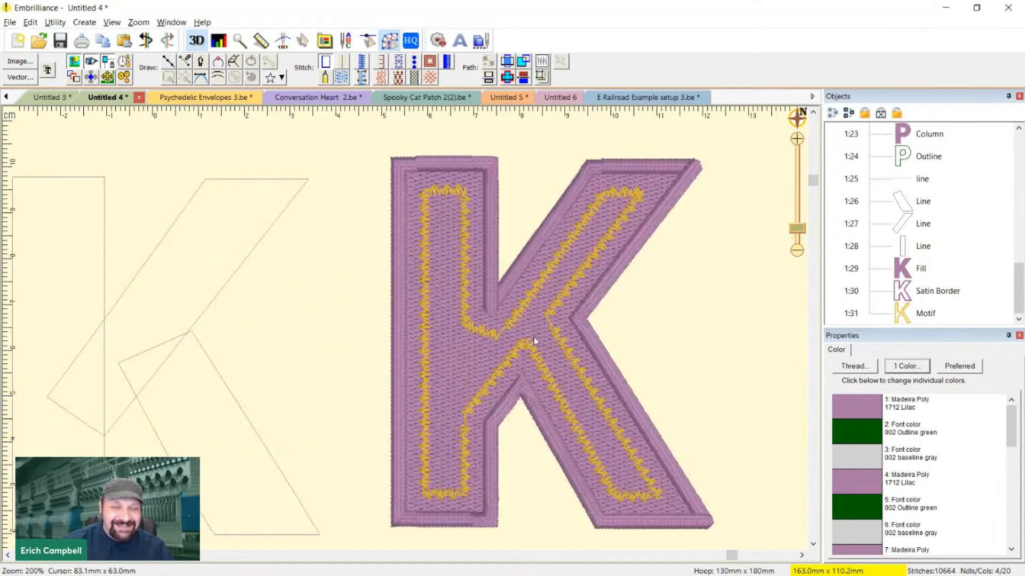
Move the inset Motif's node at the upper stem-arm junction down to the stem's inner edge, and make the stem node above it a Line point
left_click(500, 356)
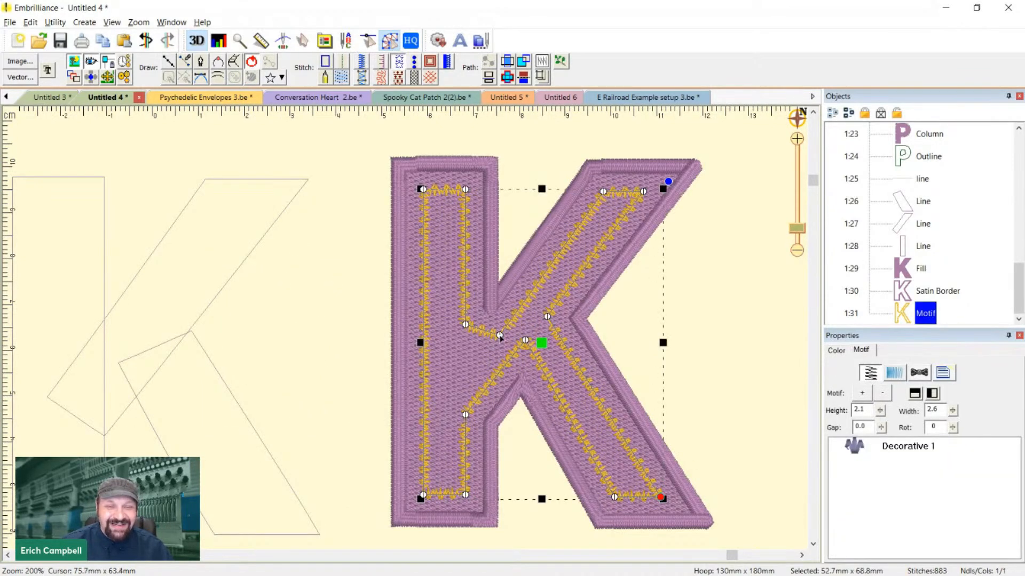
left_click_drag(493, 339, 465, 377)
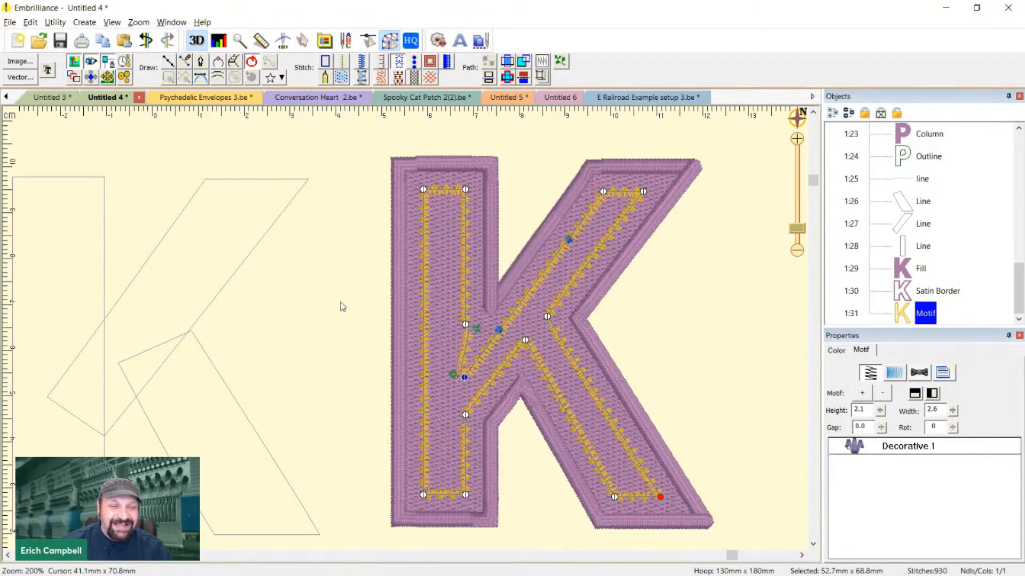
mouse_move(341, 302)
left_mouse_down()
mouse_move(425, 396)
mouse_move(489, 386)
mouse_move(465, 308)
left_mouse_up()
right_click(466, 331)
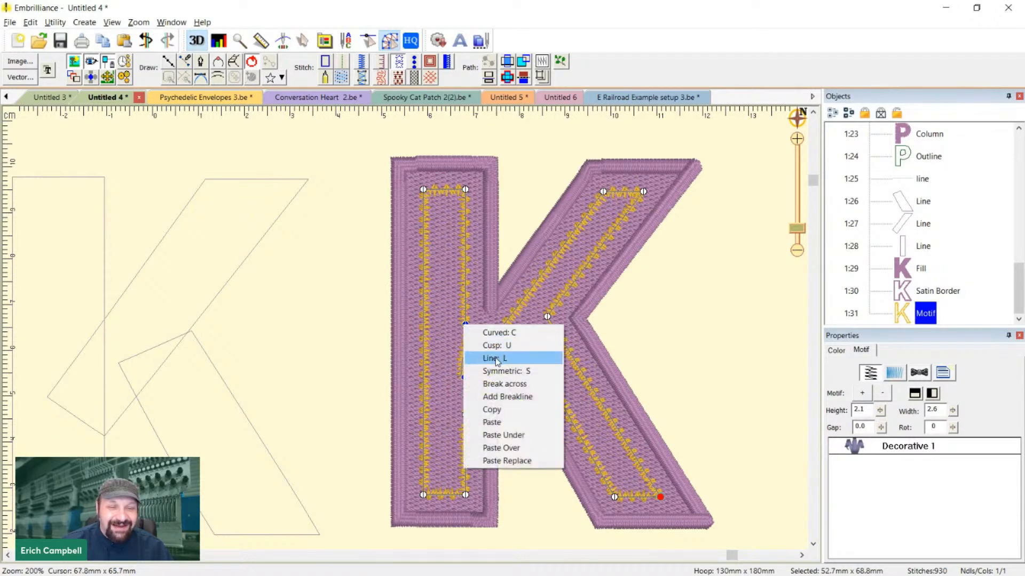
left_click(489, 357)
left_click(716, 355)
key("1")
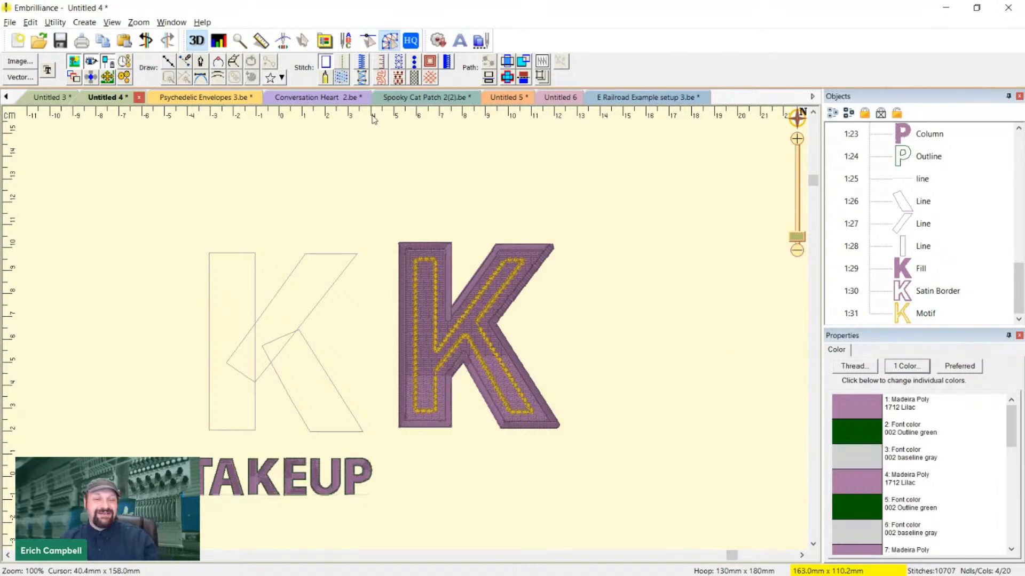
Duplicate the K's Satin Border and convert the copy to a Motif stitch
left_click(552, 250)
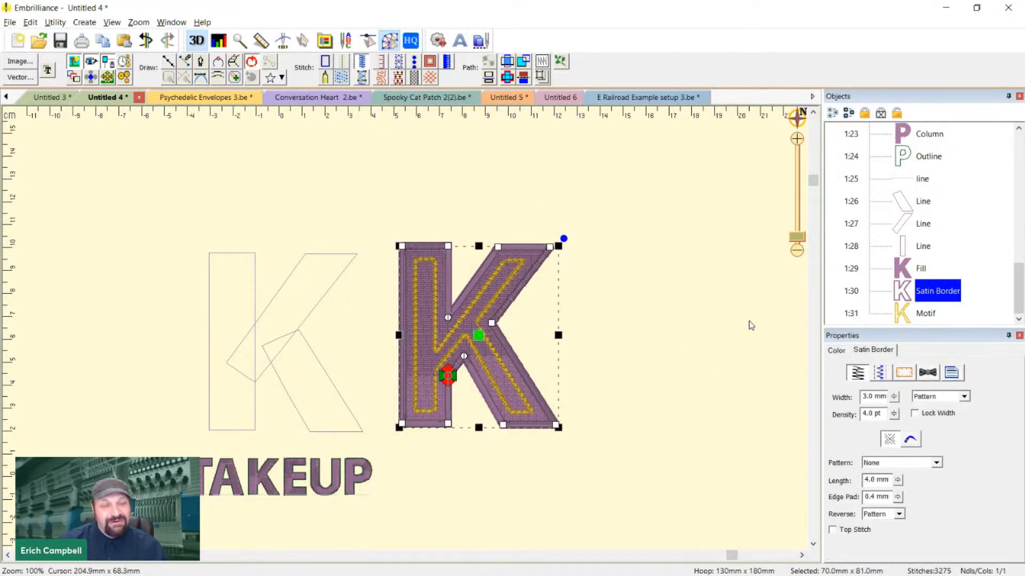
left_click(748, 321)
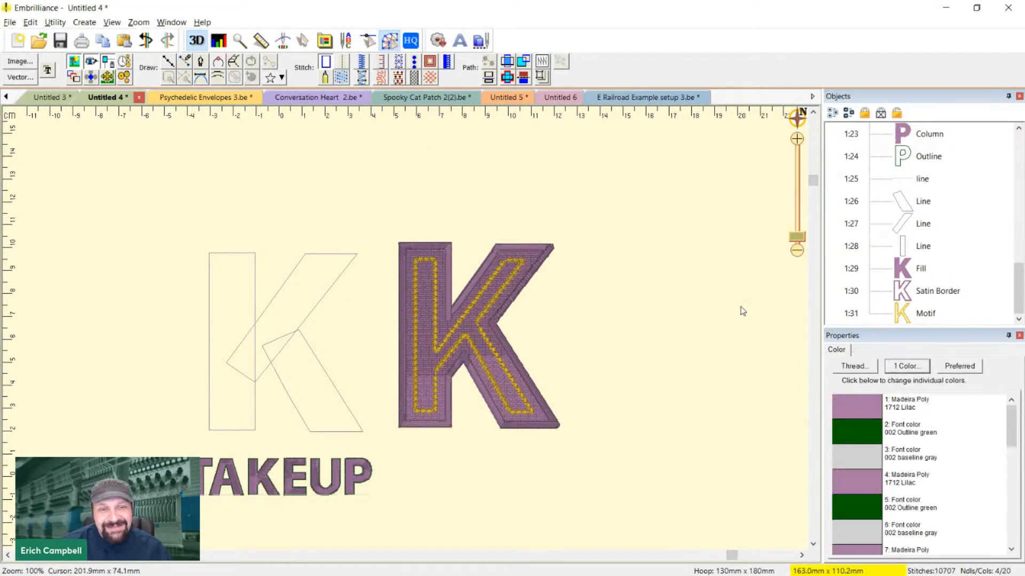
key("2")
left_click(665, 172)
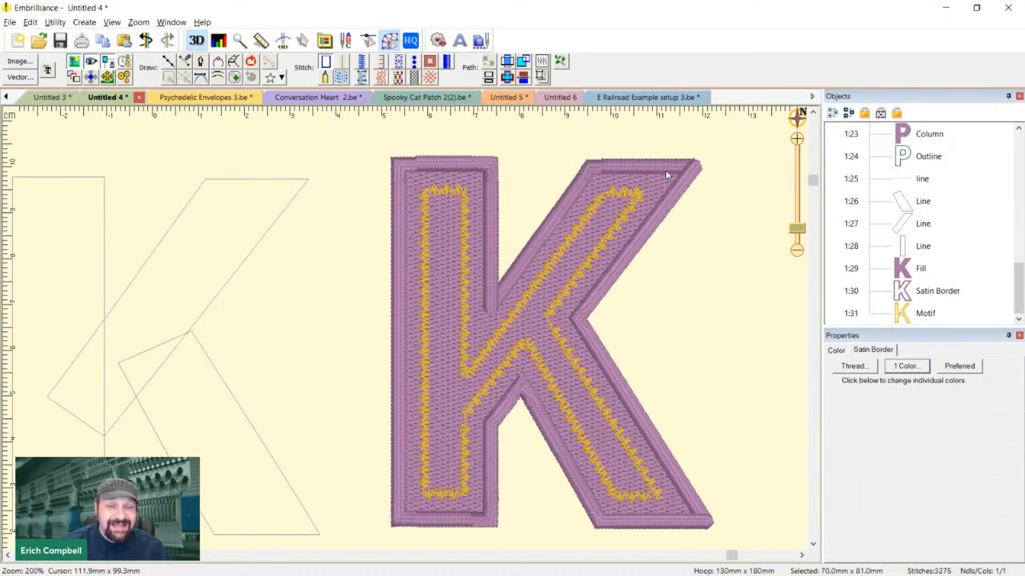
key("ctrl+d")
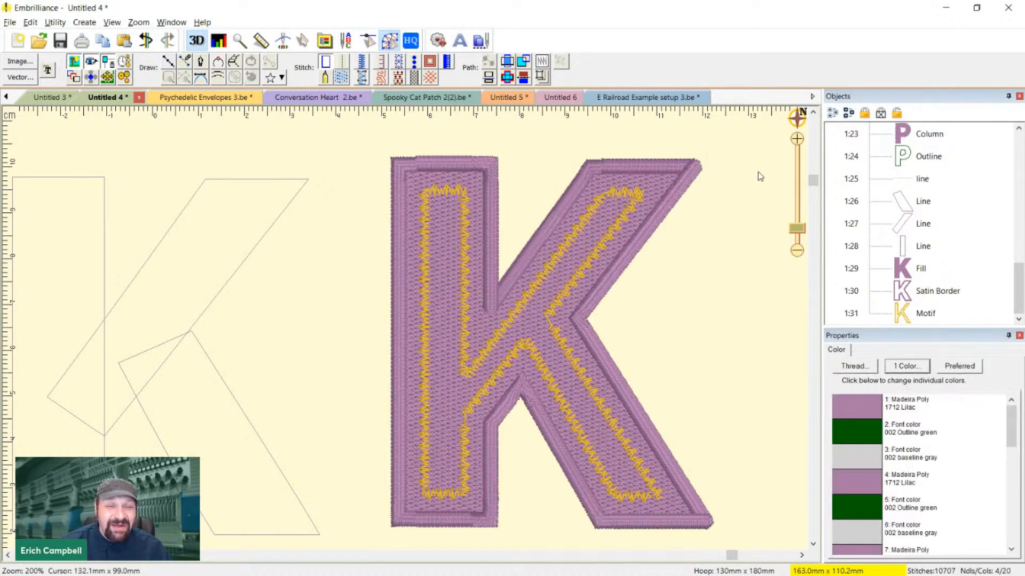
left_click(381, 78)
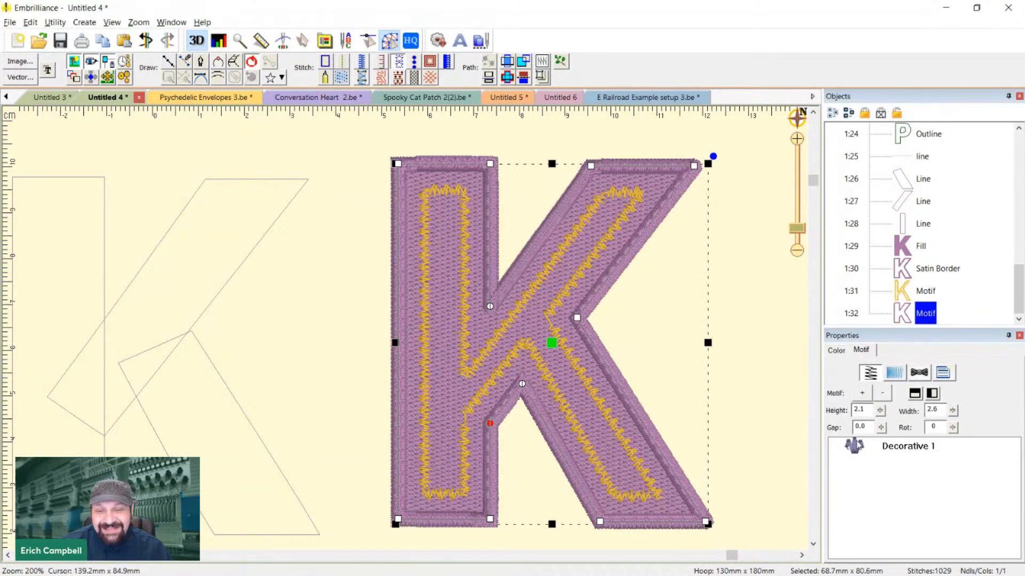
Recolor the new border Motif with the Madeira Poly 1978 Fluorescent Orange thread
left_click(842, 352)
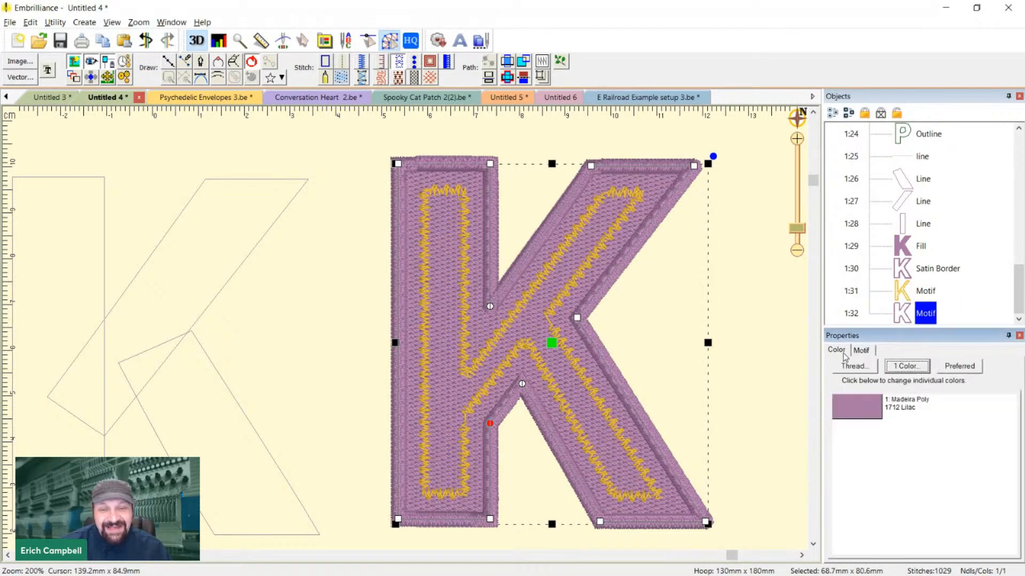
left_click(855, 408)
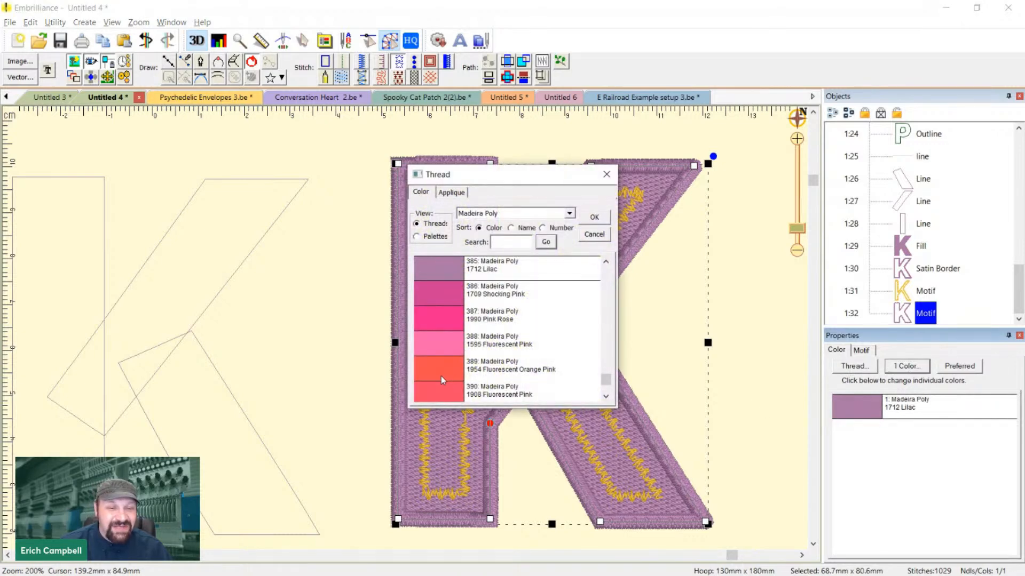
scroll(443, 376, "down", 2)
left_click(447, 372)
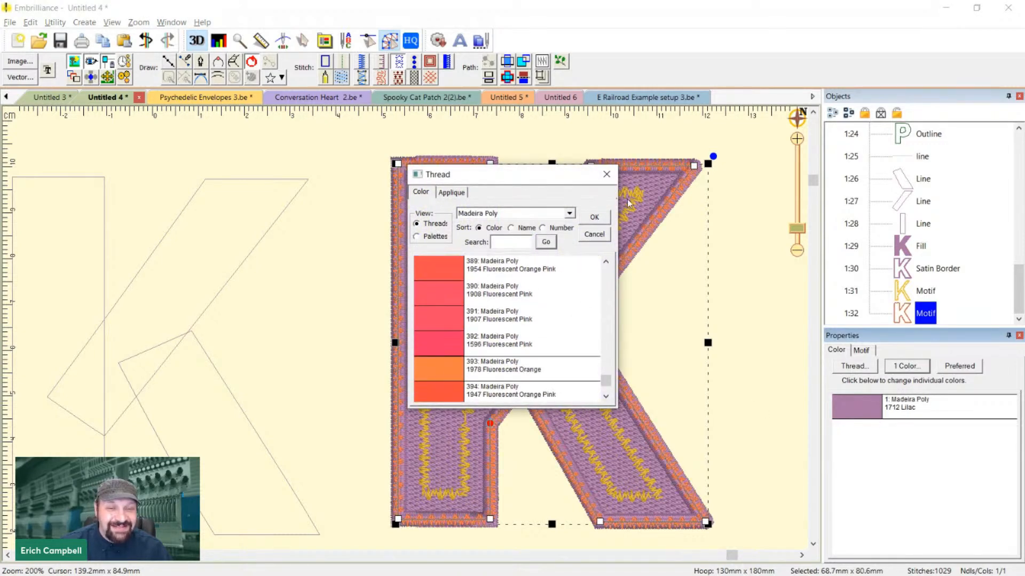
left_click(594, 217)
Examine how the orange Motif sits over the satin border around the K's stem, in both 3D and plain stitch views
scroll(405, 179, "up", 4)
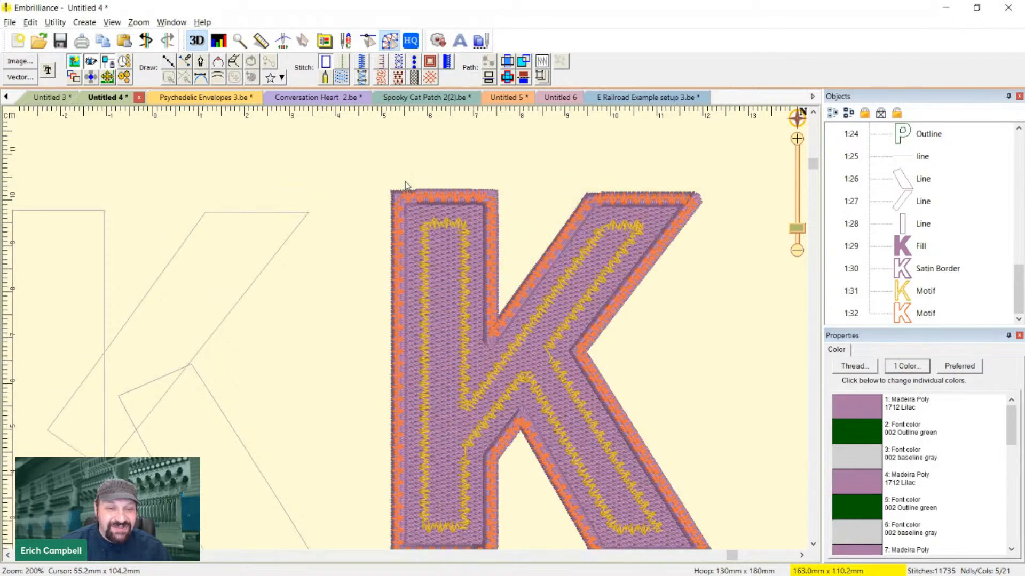
scroll(354, 339, "up", 5)
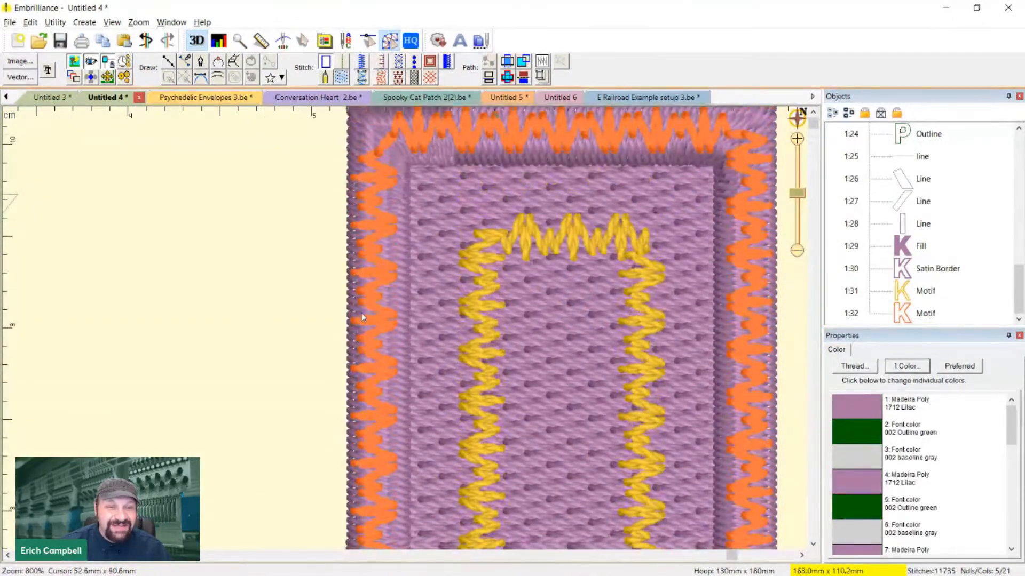
scroll(361, 315, "down", 2)
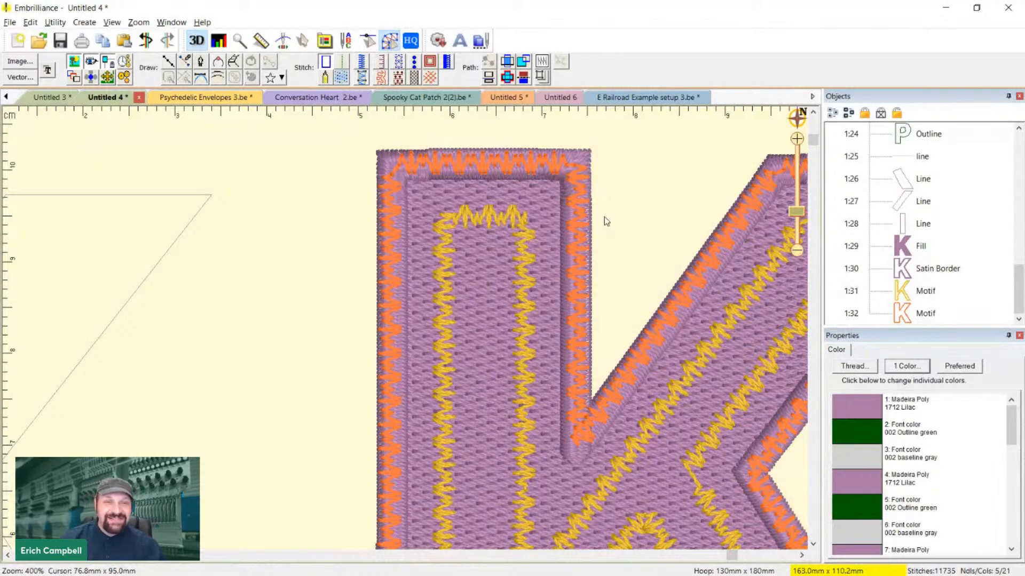
scroll(604, 216, "up", 2)
scroll(389, 304, "up", 2)
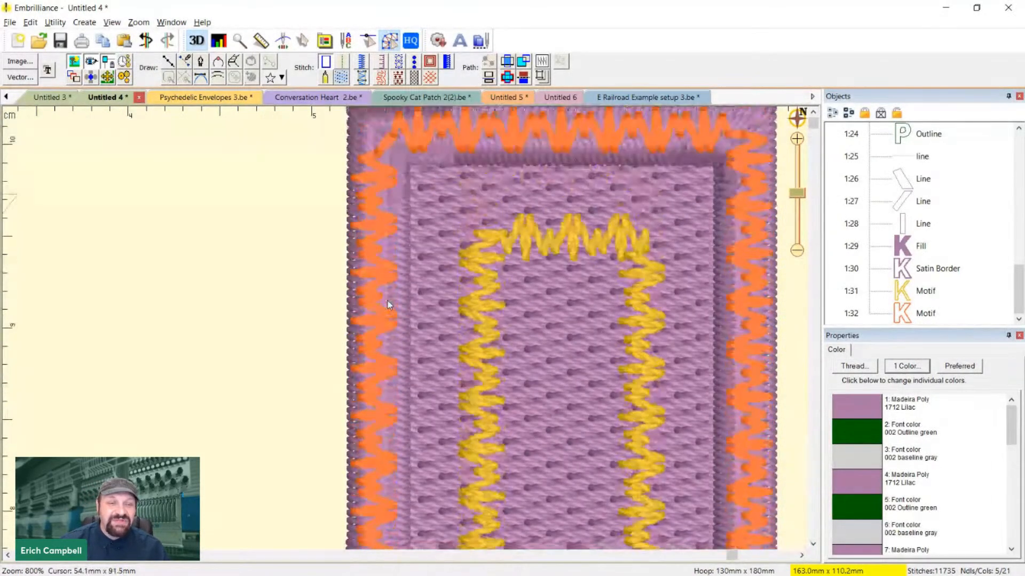
scroll(594, 153, "down", 3)
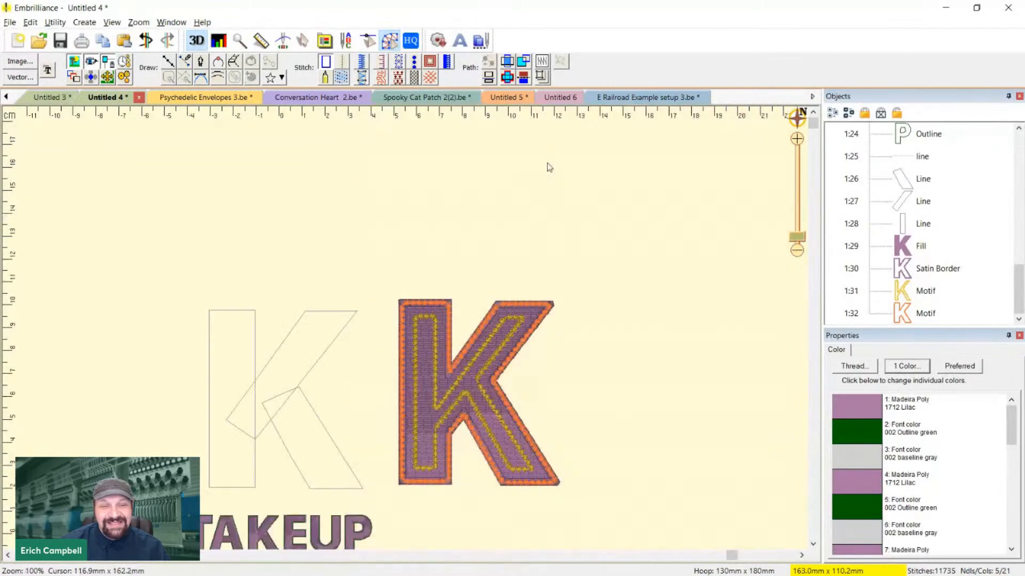
scroll(599, 222, "up", 3)
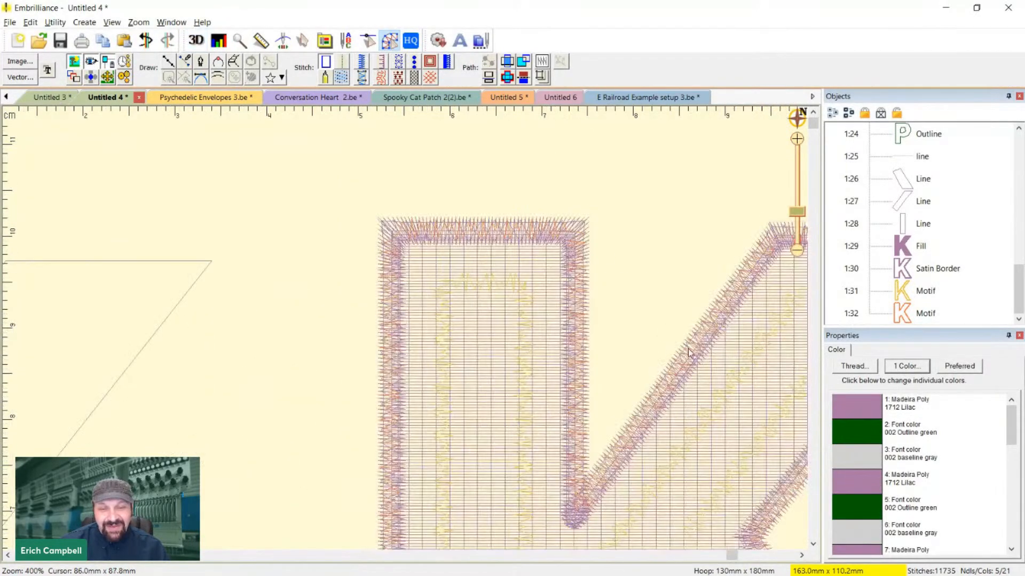
scroll(402, 299, "up", 1)
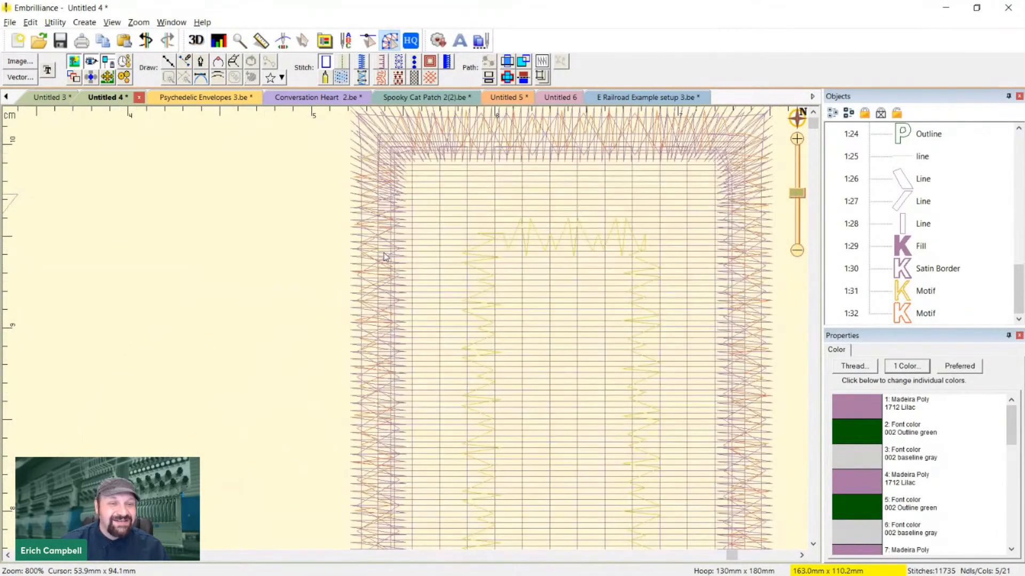
key("3")
Turn off the Parallel and Zig-Zag underlay on the K's Satin Border, keeping Edge Run
left_click(373, 117)
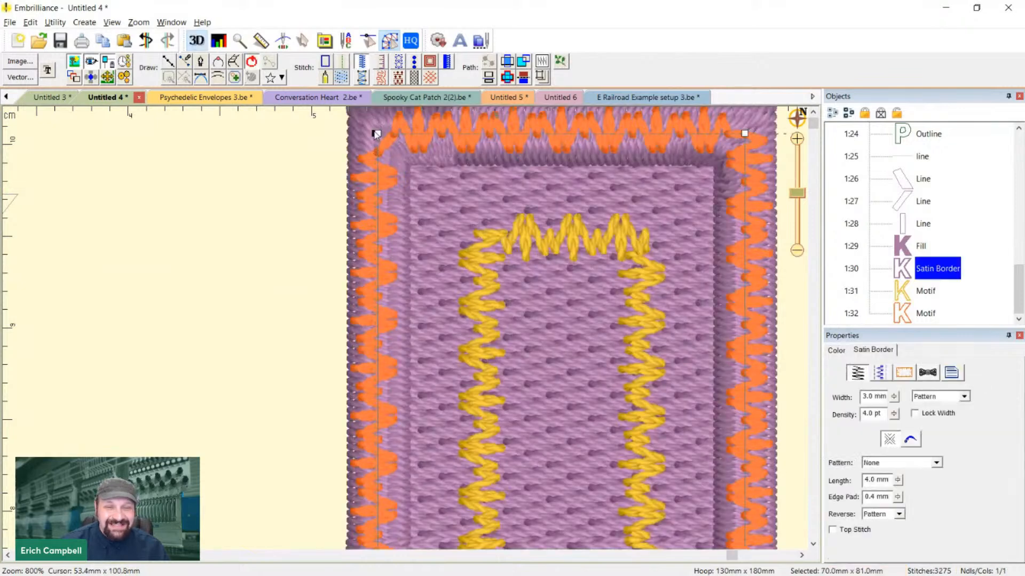
scroll(373, 132, "down", 3)
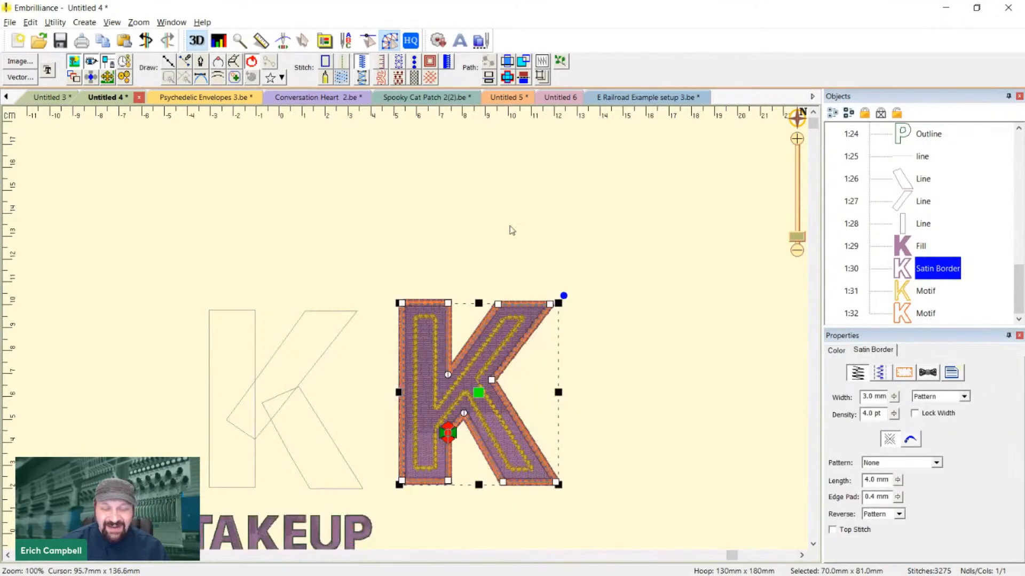
left_click(880, 373)
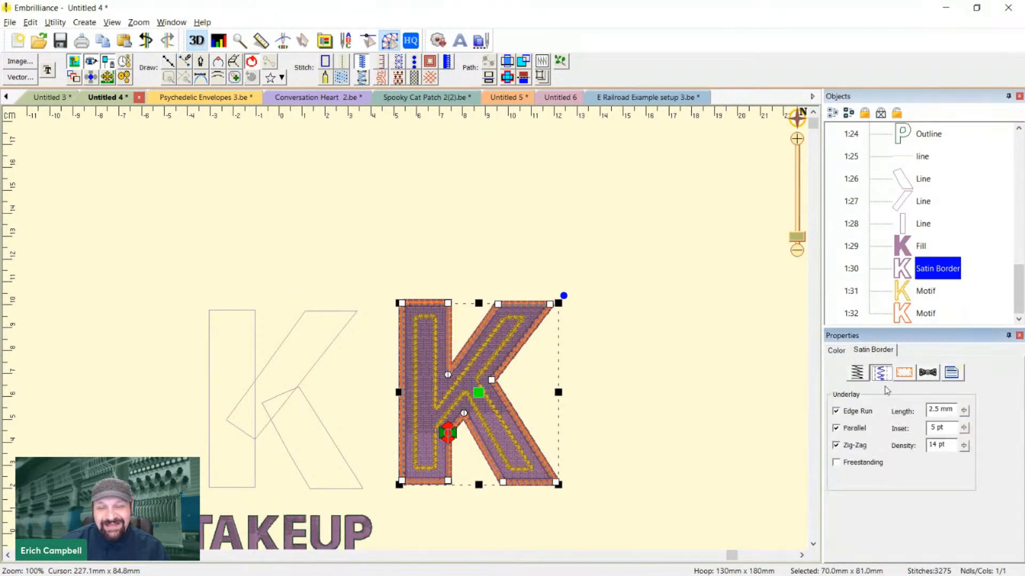
left_click(836, 428)
left_click(835, 446)
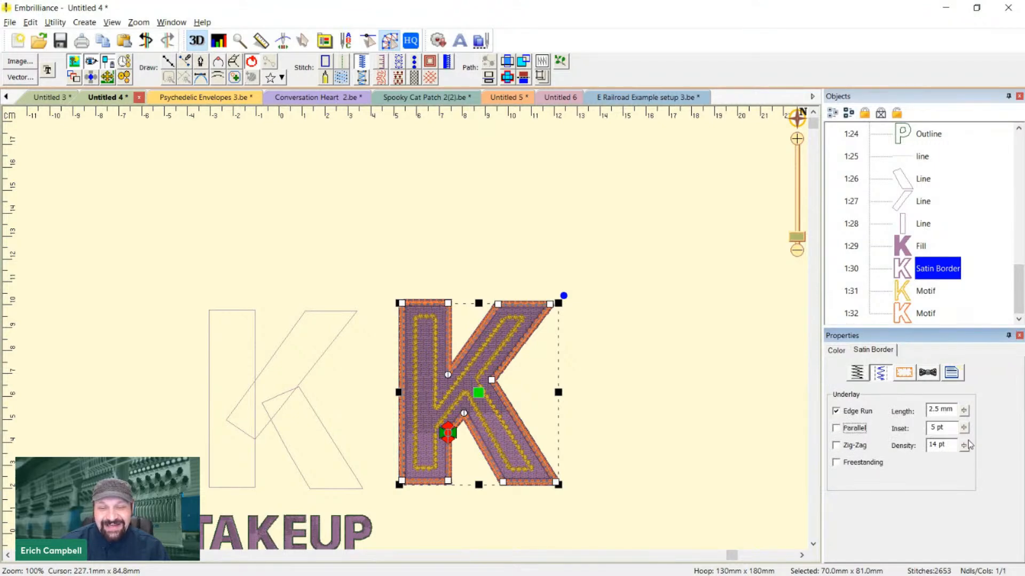
Examine the layered K up close and at full size, checking the orange and yellow Motif lines over the satin border and fill
left_click_drag(964, 428, 968, 448)
left_click(679, 352)
key("2")
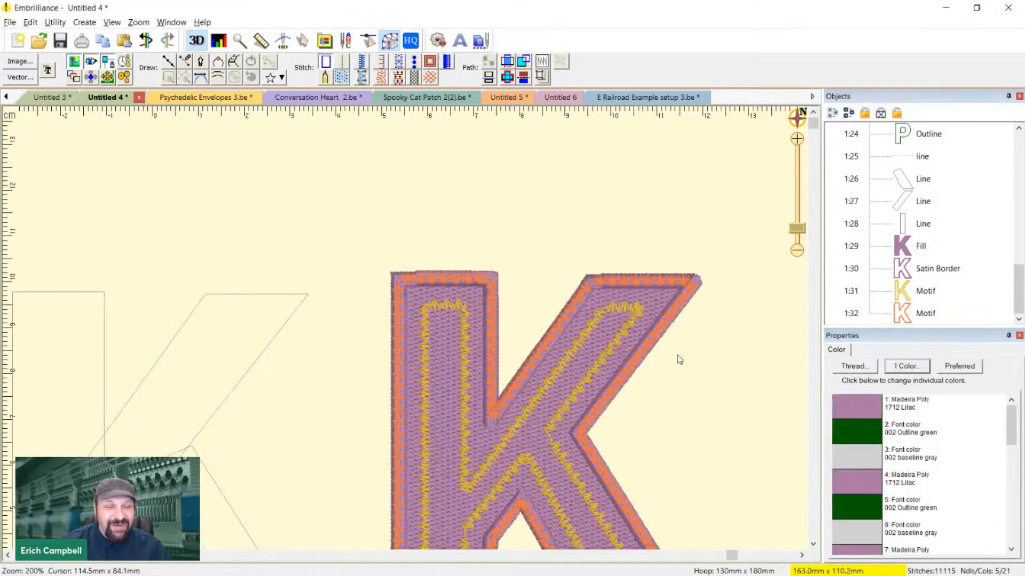
key("3")
scroll(407, 324, "up", 2)
key("3")
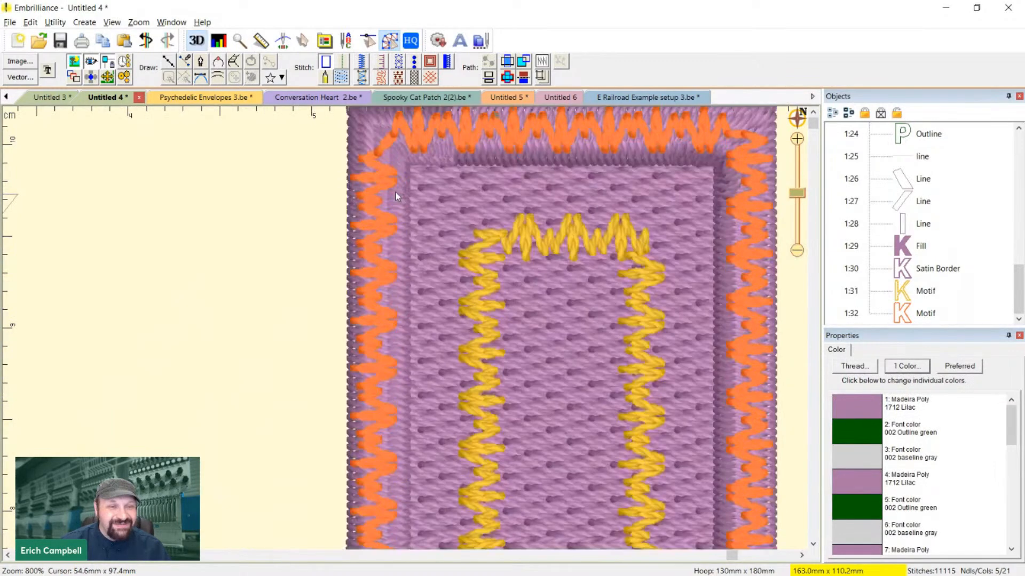
key("4")
key("1")
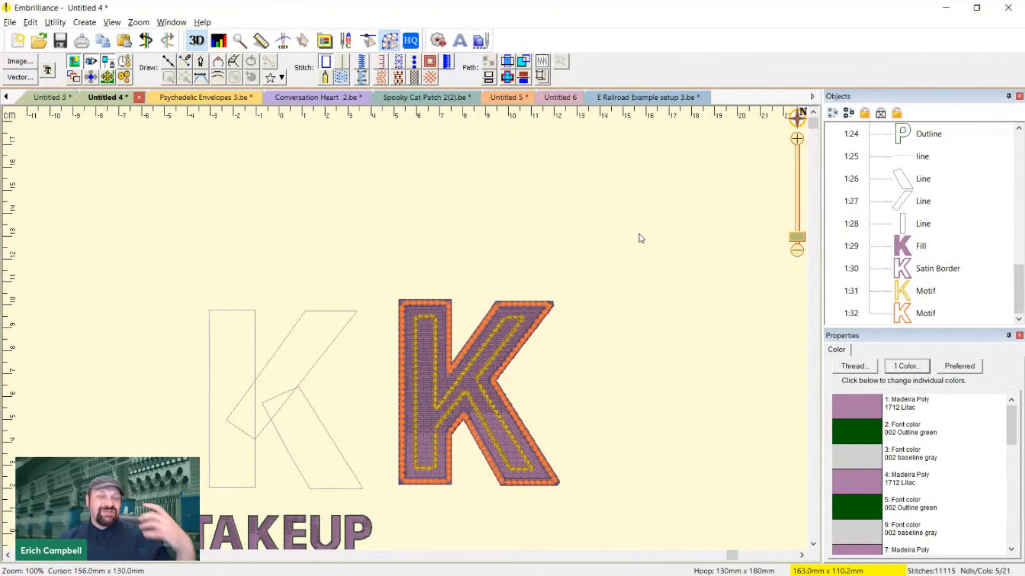
scroll(677, 230, "down", 3)
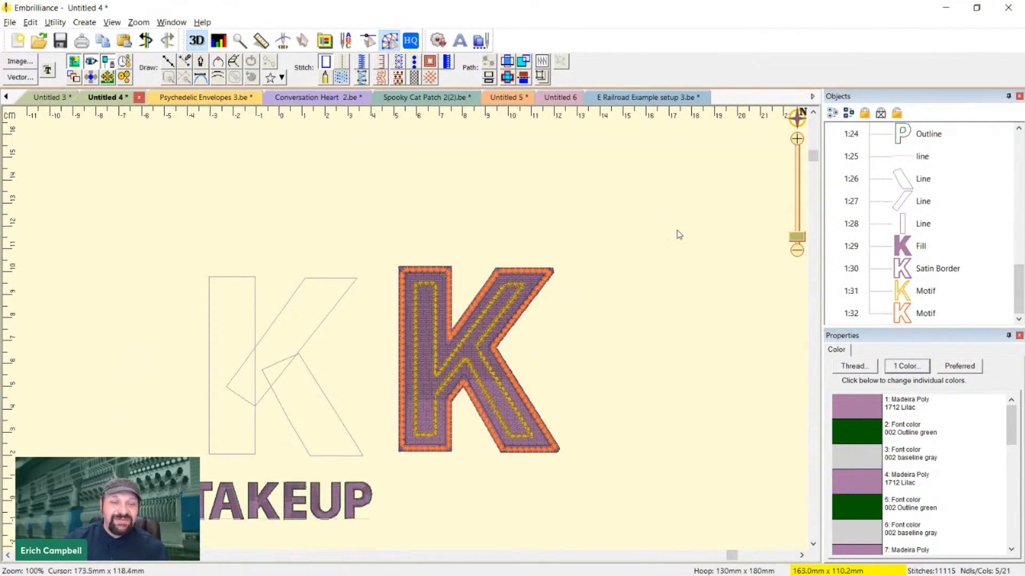
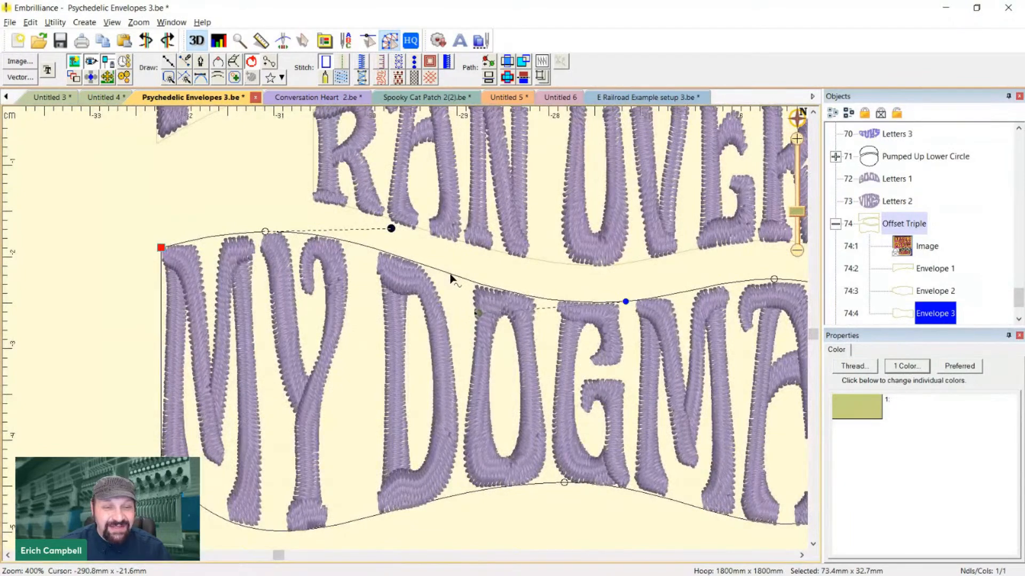
Try pulling the upper-edge node of the MY DOGMA envelope up above the D in the Psychedelic Envelopes 3 design
left_click(449, 272)
left_click_drag(449, 267, 450, 190)
left_click(468, 235)
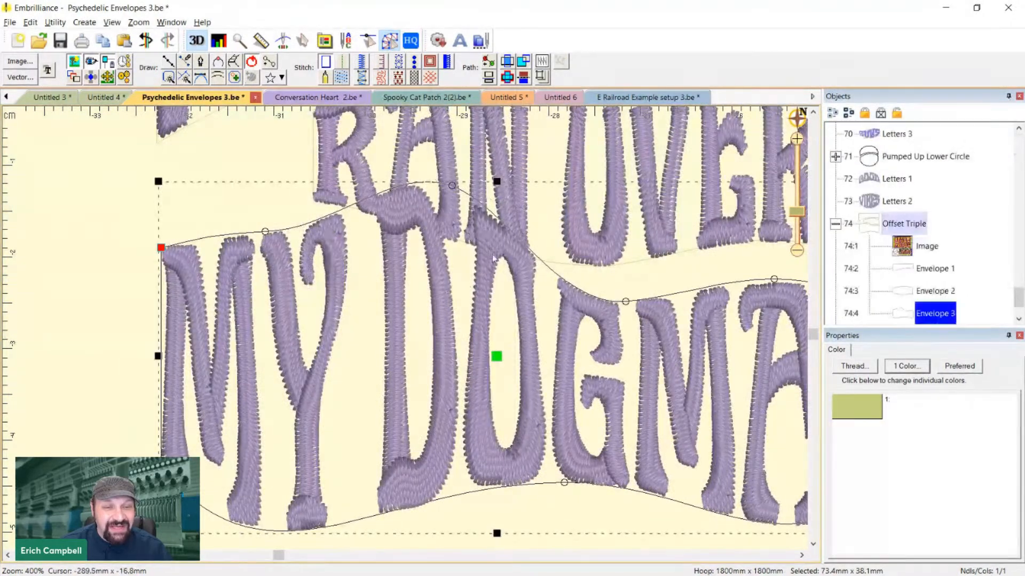
key("ctrl+z")
Pull the MY DOGMA envelope's upper-edge node down between the D and O, and switch it to Line and back to Curved
left_click_drag(451, 272, 447, 348)
left_click(252, 188)
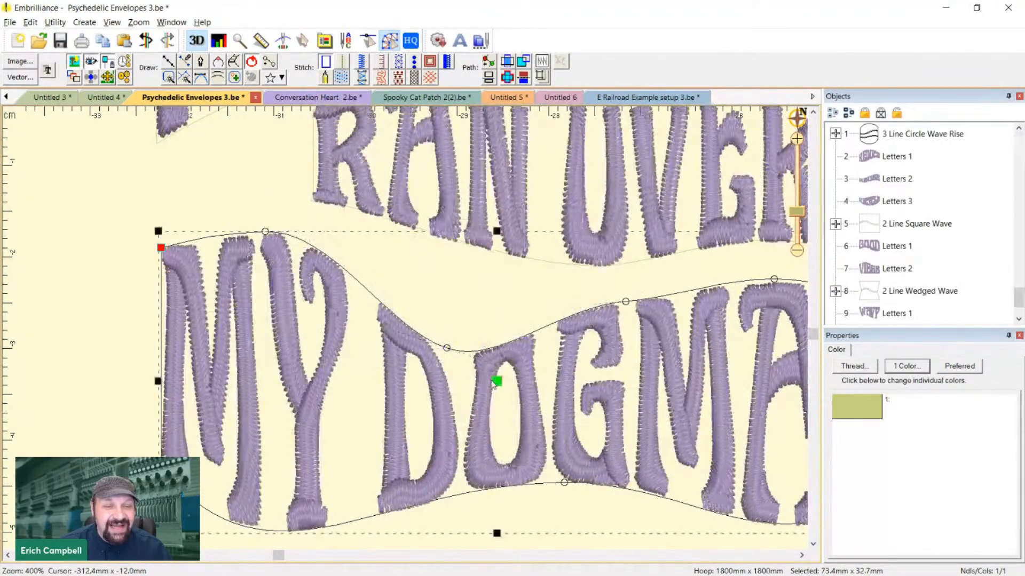
right_click(448, 351)
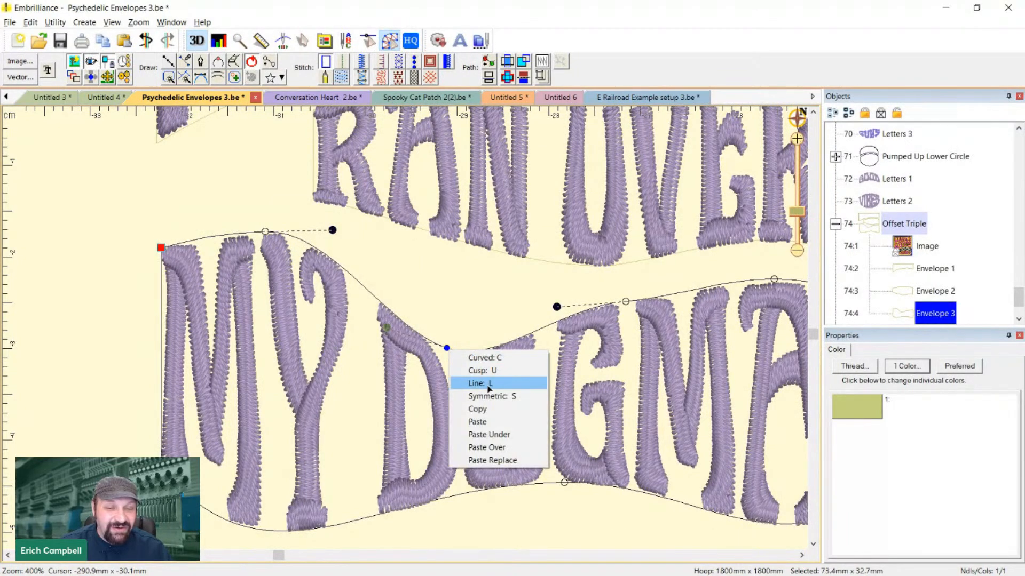
left_click(488, 384)
right_click(447, 349)
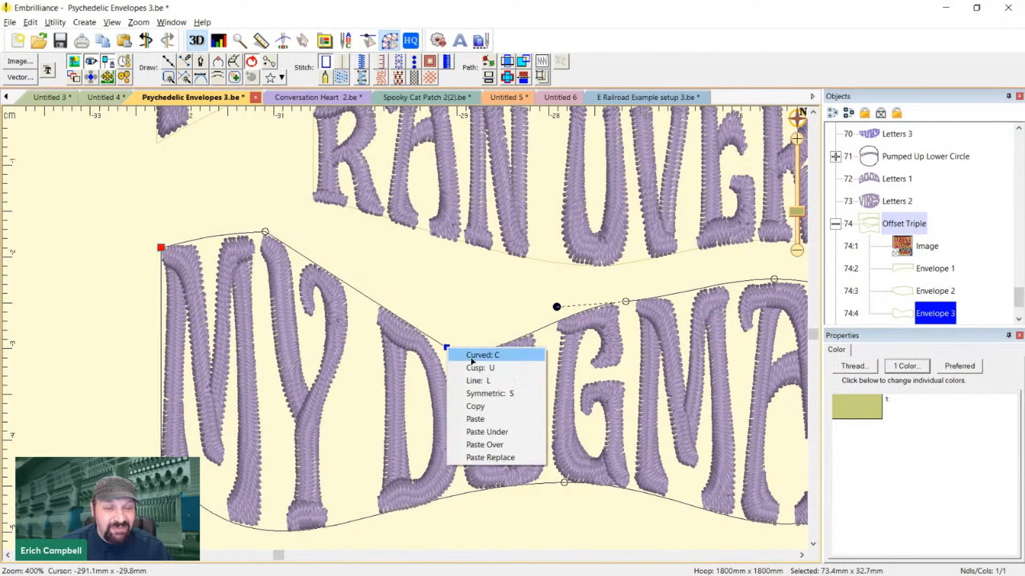
left_click(470, 356)
Raise both curve handles of the dipped node into a sharp notch, and pull the node far down into the D
left_click_drag(498, 367, 493, 287)
left_click_drag(386, 309, 413, 269)
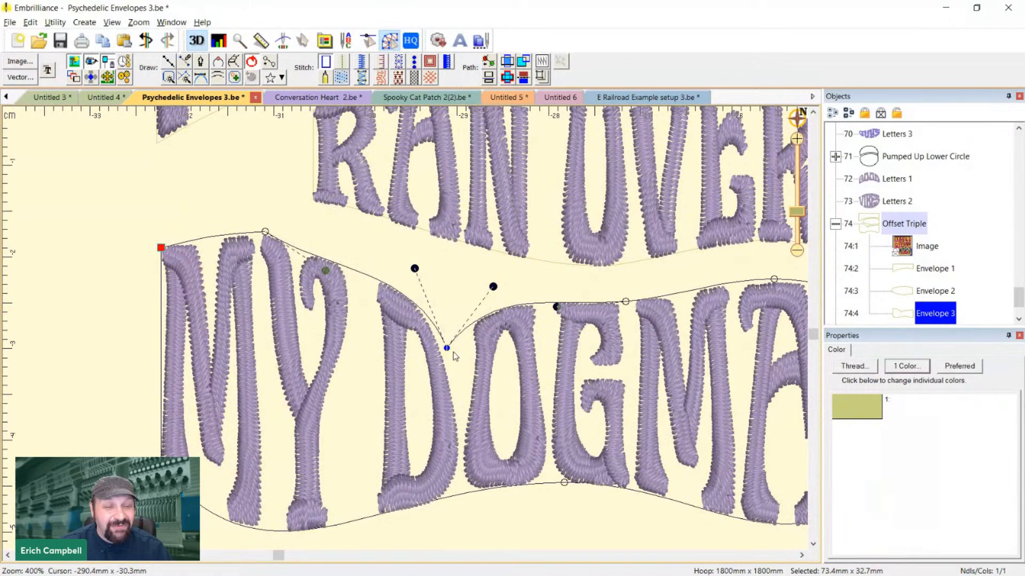
left_click_drag(447, 348, 419, 468)
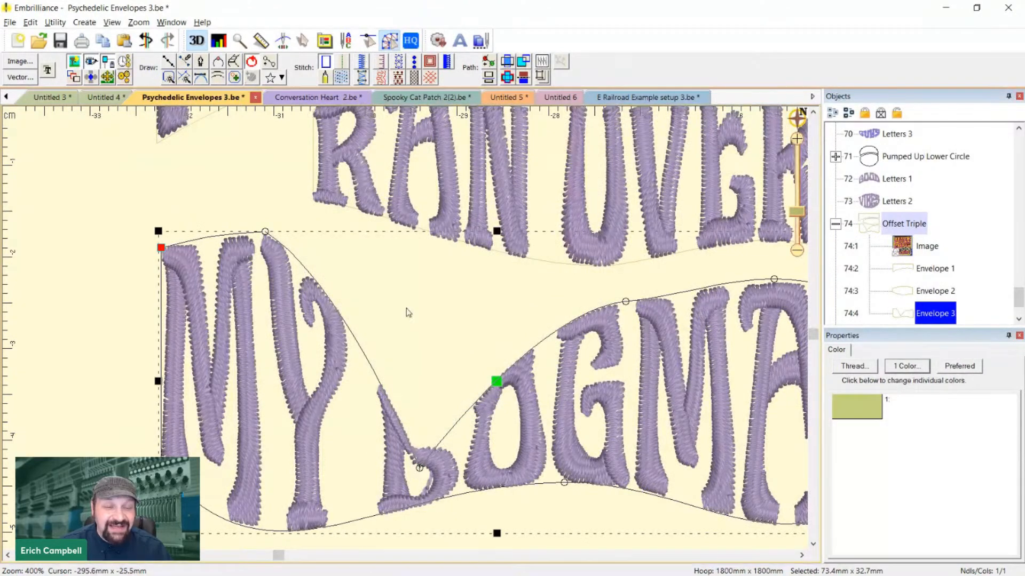
left_click(425, 367)
key("minus")
left_click(427, 443)
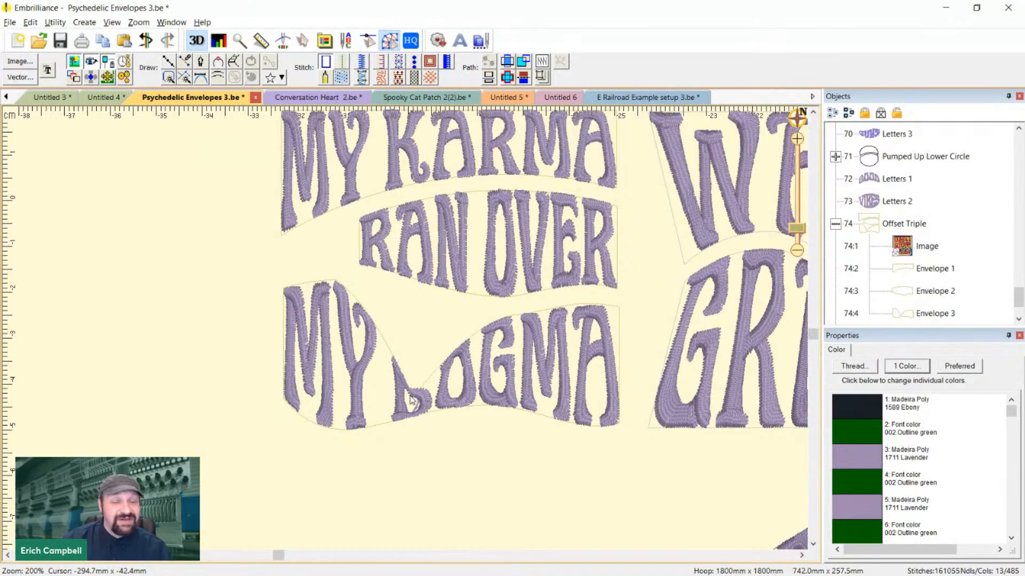
left_click(411, 400)
Undo all the node and handle changes made to the MY DOGMA envelope's upper edge
key("ctrl+z")
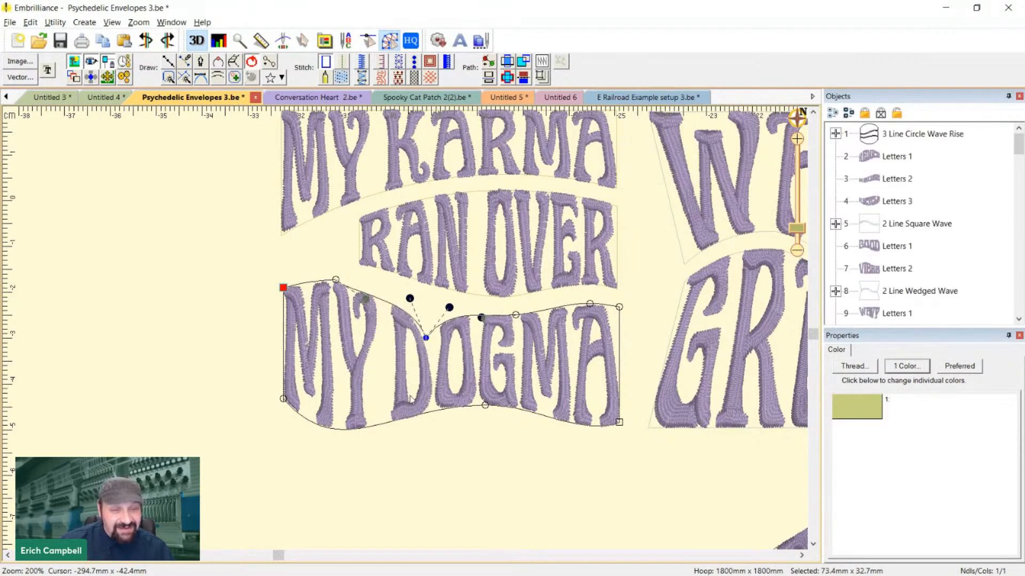
key("ctrl+z")
key("ctrl+z")
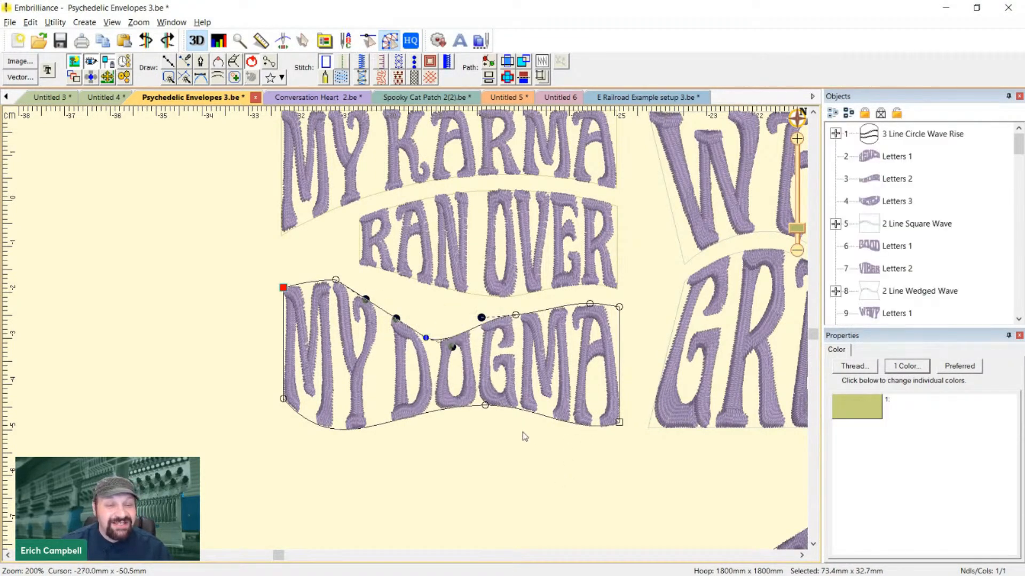
key("ctrl+z")
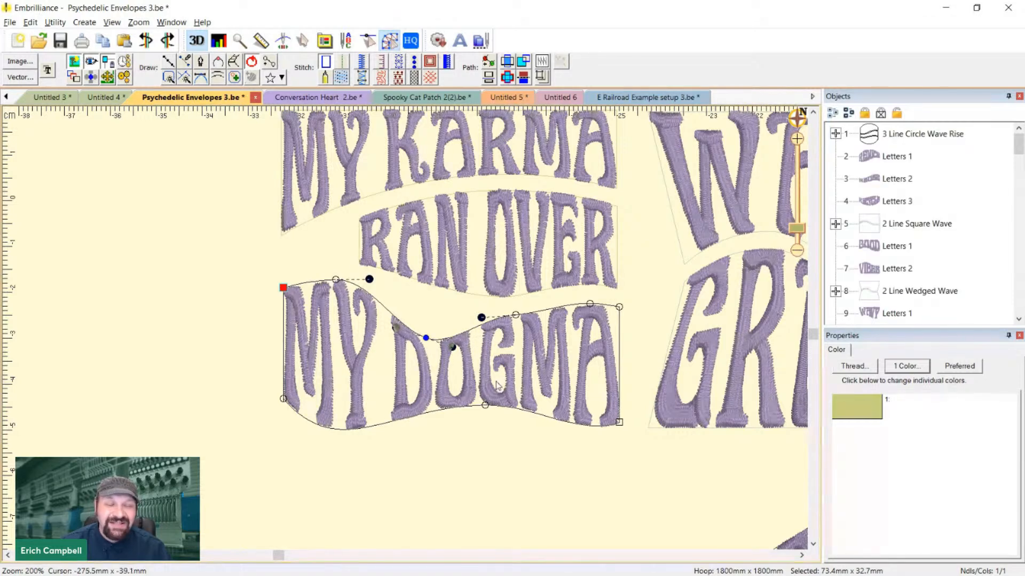
key("ctrl+z")
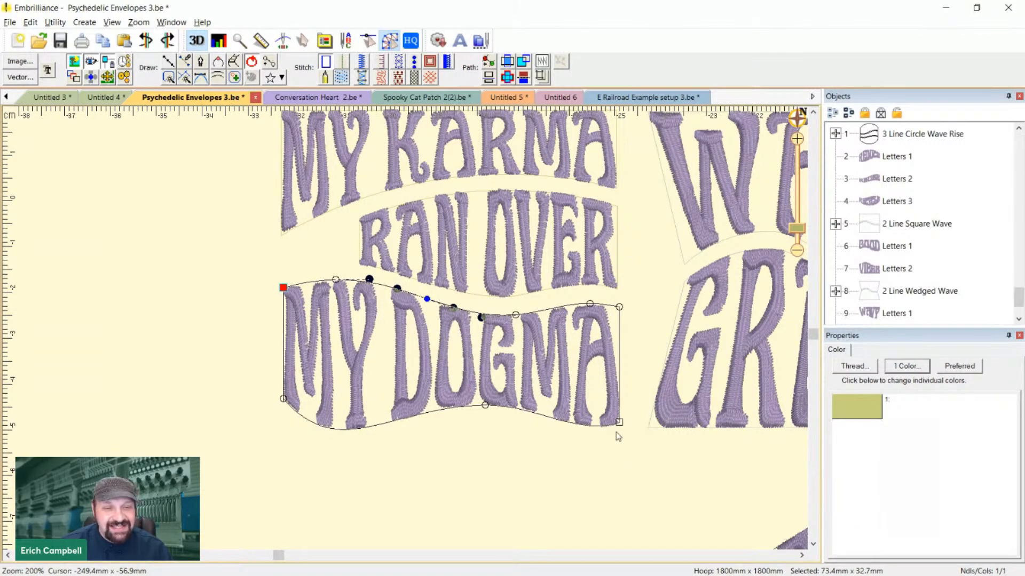
key("ctrl+z")
Examine the MY KARMA RAN OVER MY DOGMA envelopes and the neighbouring WAVY GRAVY design
scroll(354, 356, "down", 5)
scroll(354, 357, "up", 3)
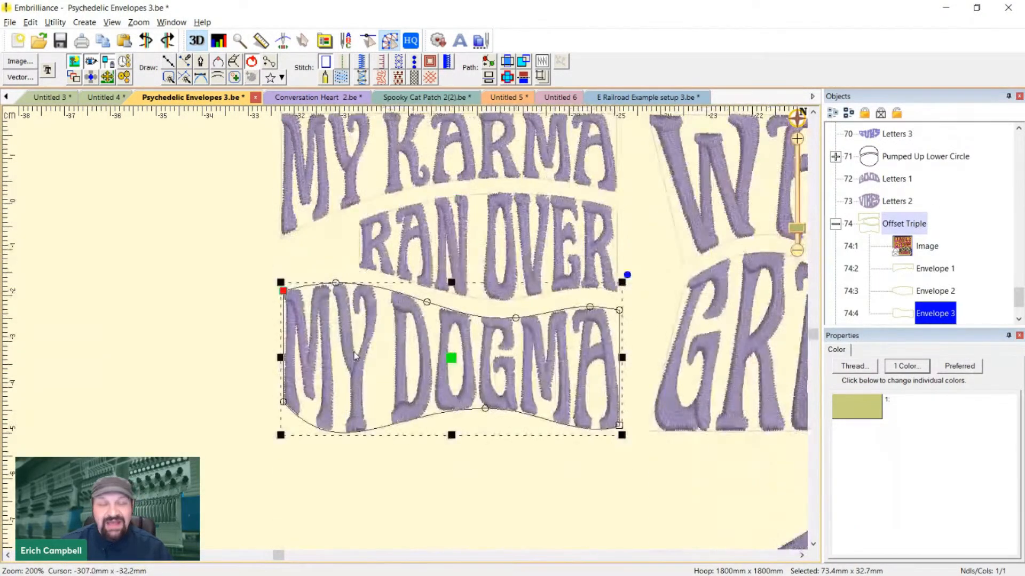
scroll(353, 352, "up", 3)
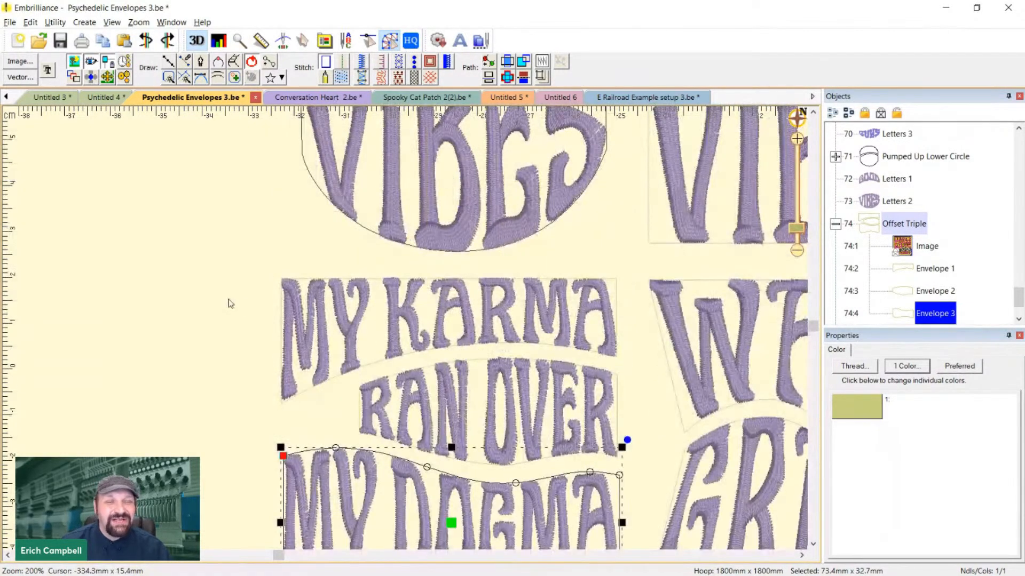
left_click(218, 293)
scroll(160, 228, "down", 3)
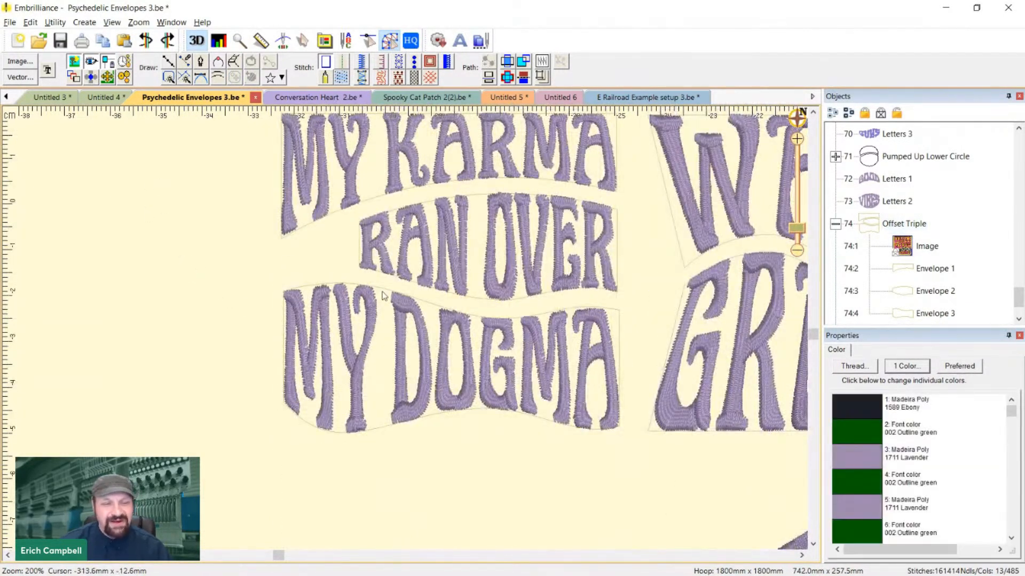
scroll(403, 496, "right", 2)
scroll(403, 499, "up", 1)
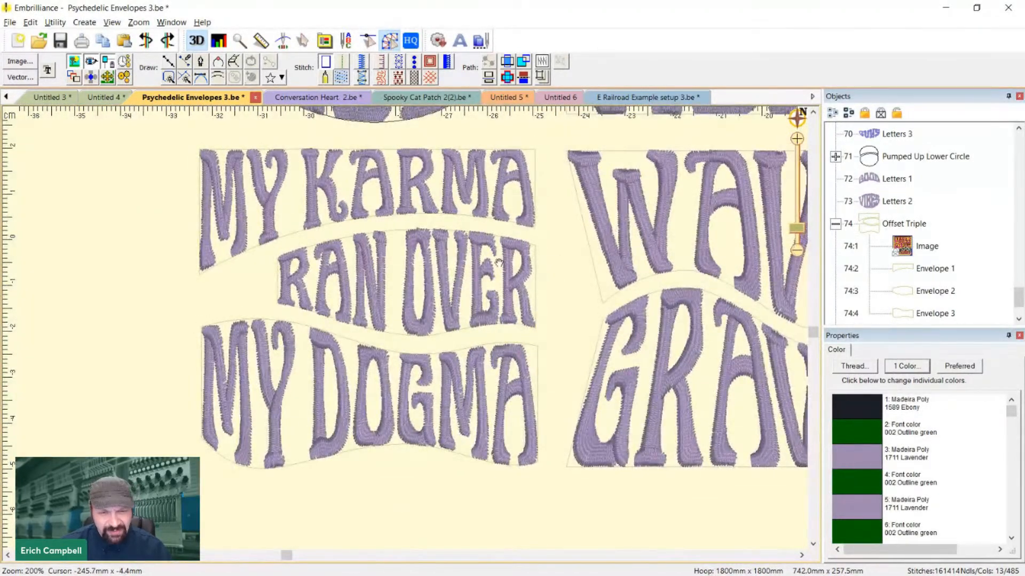
scroll(500, 263, "right", 6)
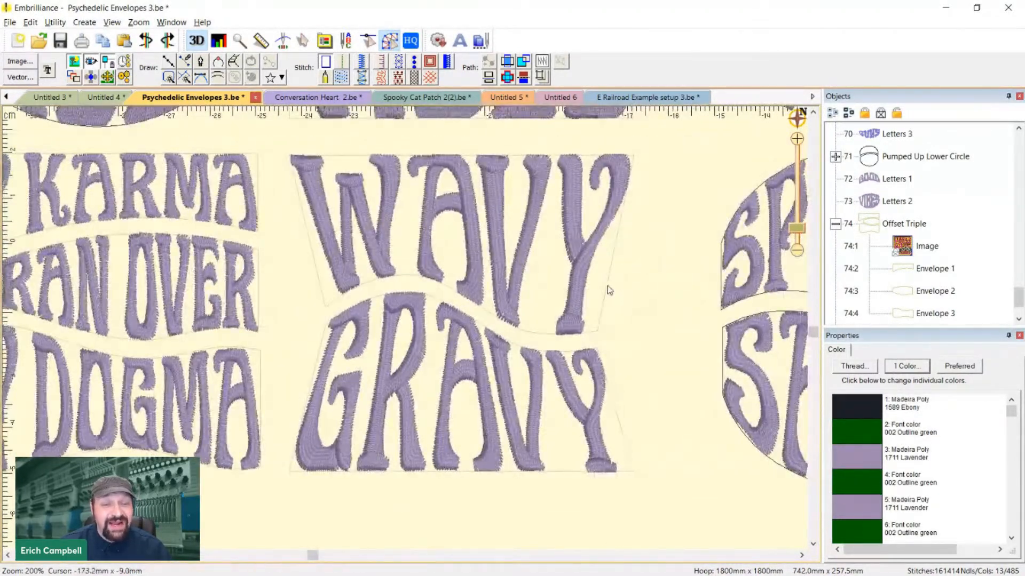
Try stretching the WAVY envelope's upper-right corner outward until the envelope is about 87 mm wide
left_click(608, 286)
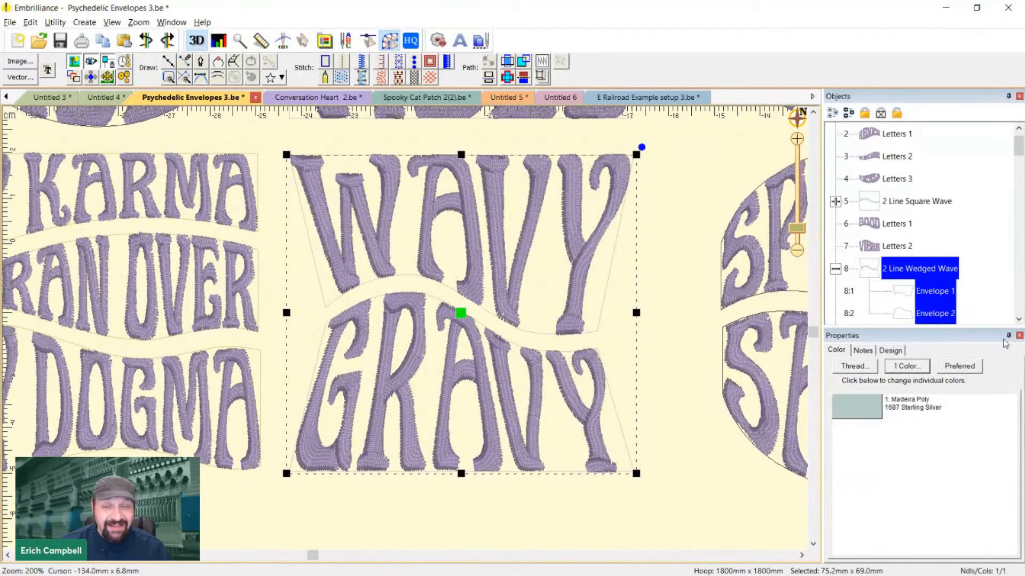
key("Escape")
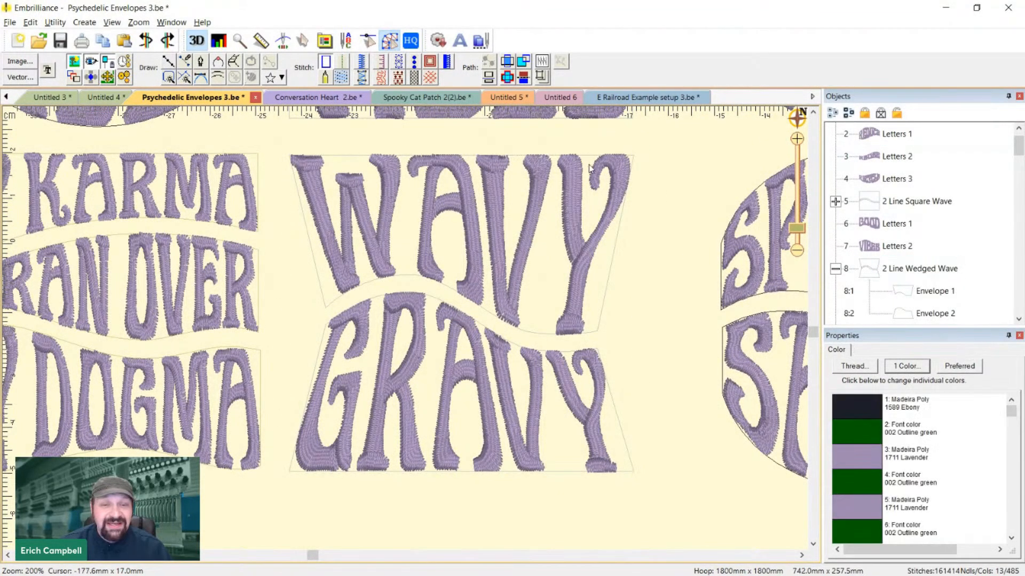
left_click(900, 297)
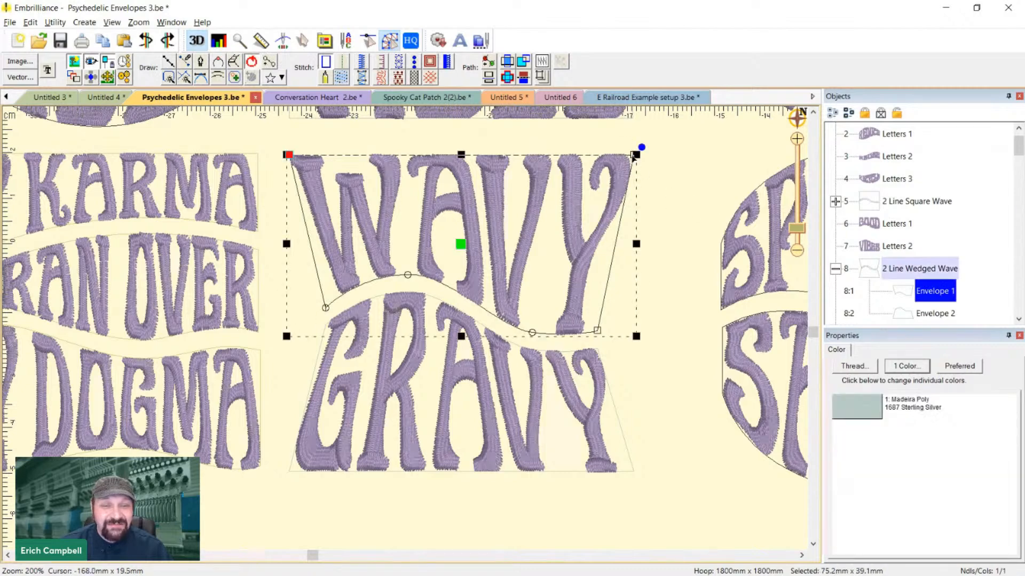
left_click_drag(634, 155, 689, 155)
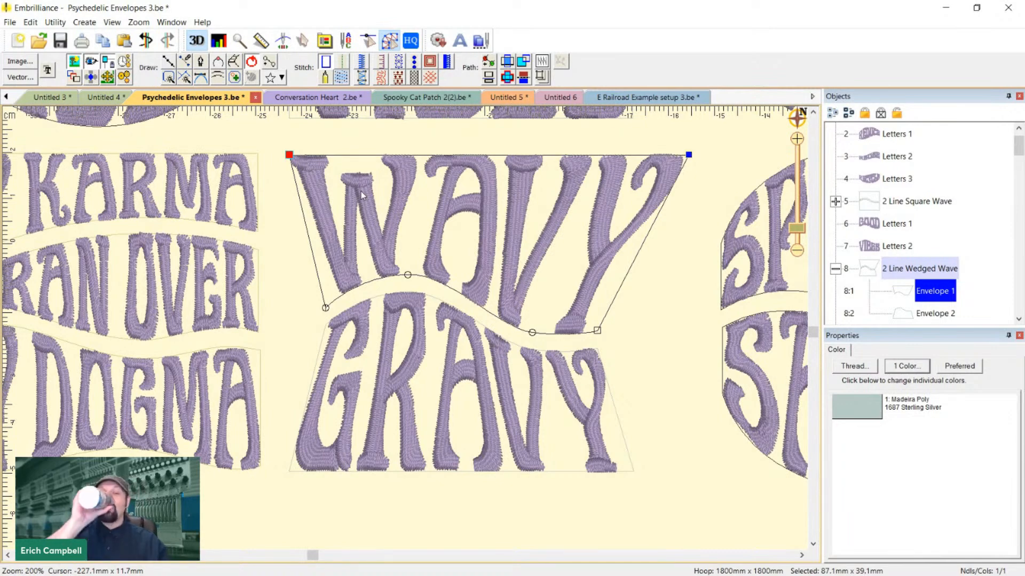
key("ctrl+z")
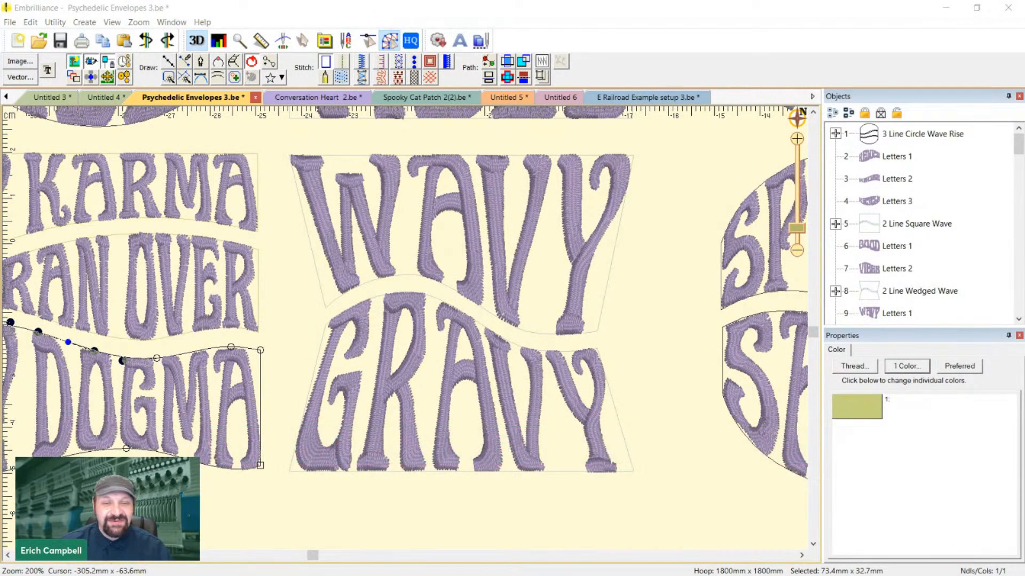
Look over the whole sheet of envelope lettering samples, including the REDUCE REUSE RECYCLE and FILLMORE SESSIONS shapes
left_click(286, 489)
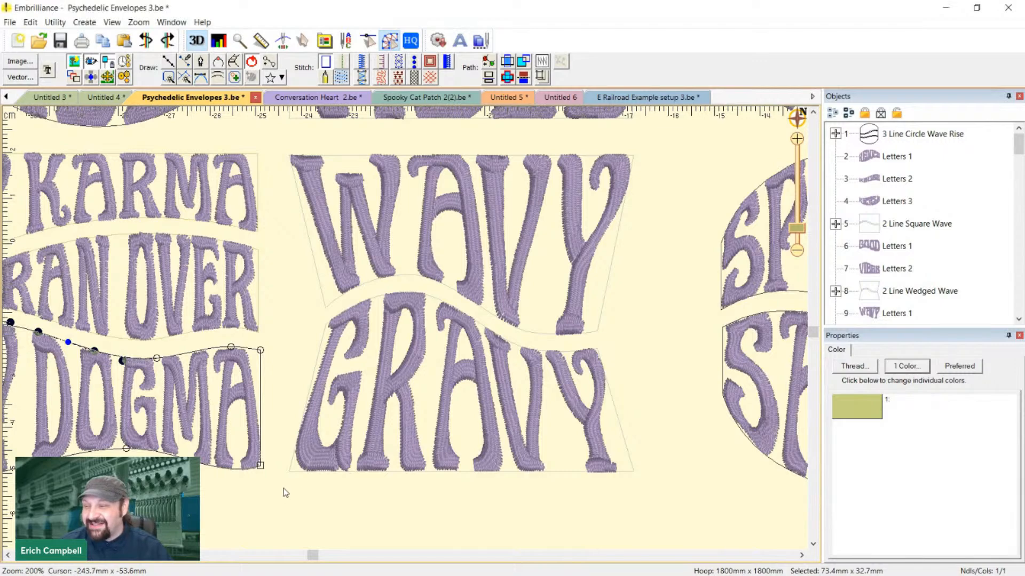
scroll(286, 489, "down", 2)
left_click_drag(673, 513, 260, 459)
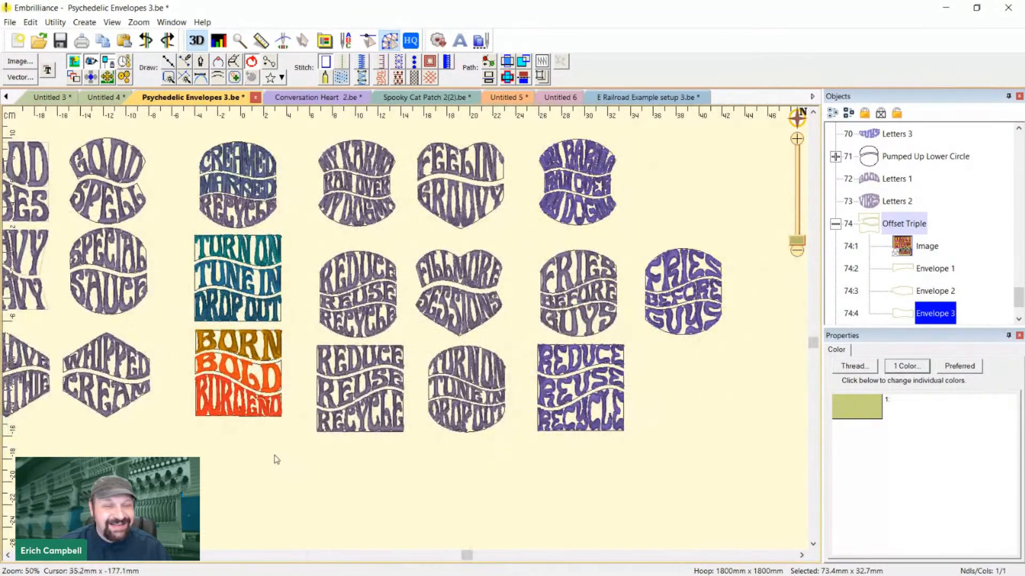
scroll(348, 434, "up", 1)
scroll(357, 436, "up", 3)
scroll(358, 432, "down", 2)
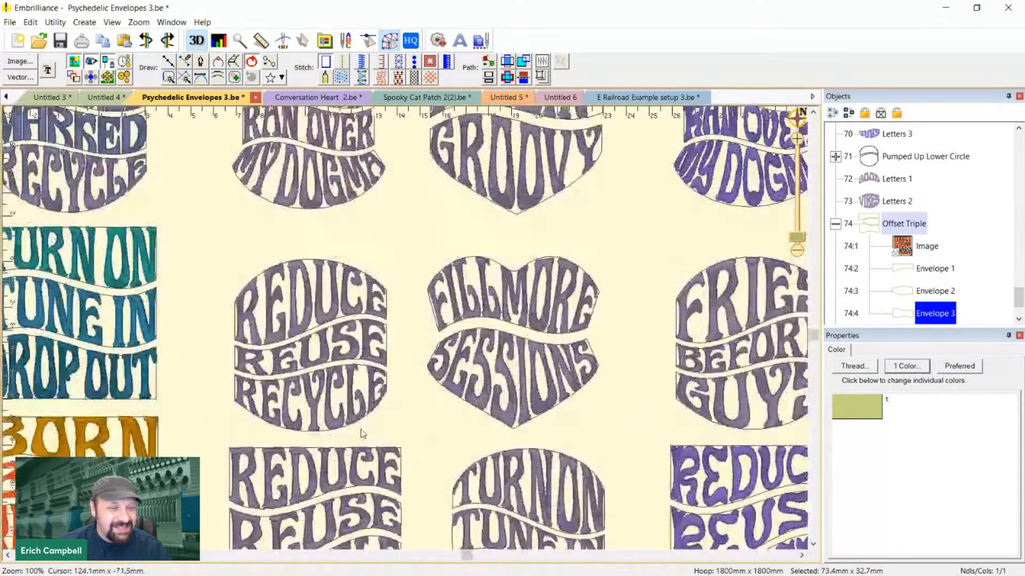
scroll(328, 499, "down", 1)
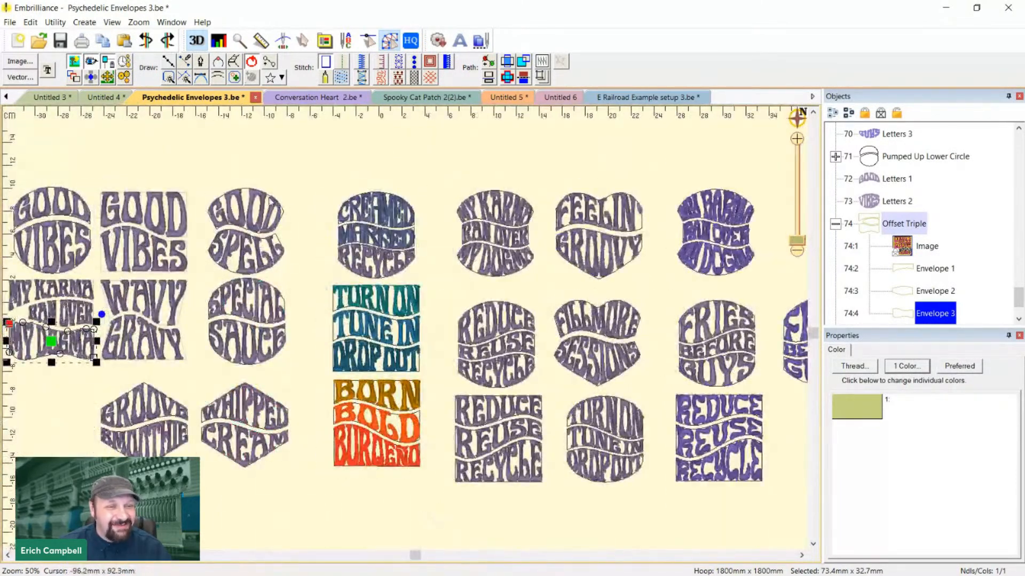
left_click_drag(270, 168, 417, 199)
left_click(141, 190)
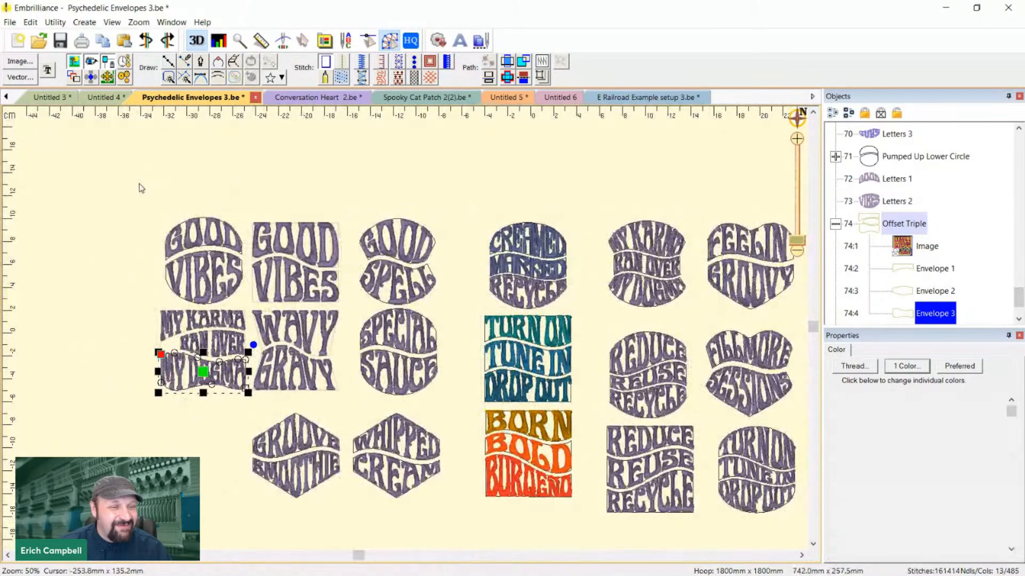
Examine the GOOD VIBES, WAVY GRAVY, GOOD SPELL and SPECIAL SAUCE samples at closer range, along with the coloured three-line designs
scroll(290, 201, "up", 1)
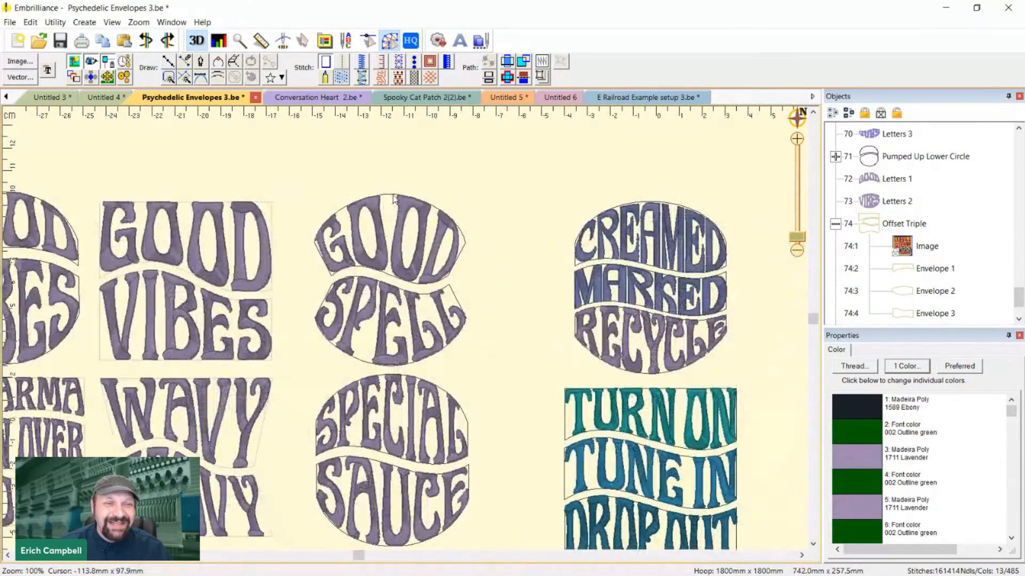
left_click_drag(299, 294, 449, 288)
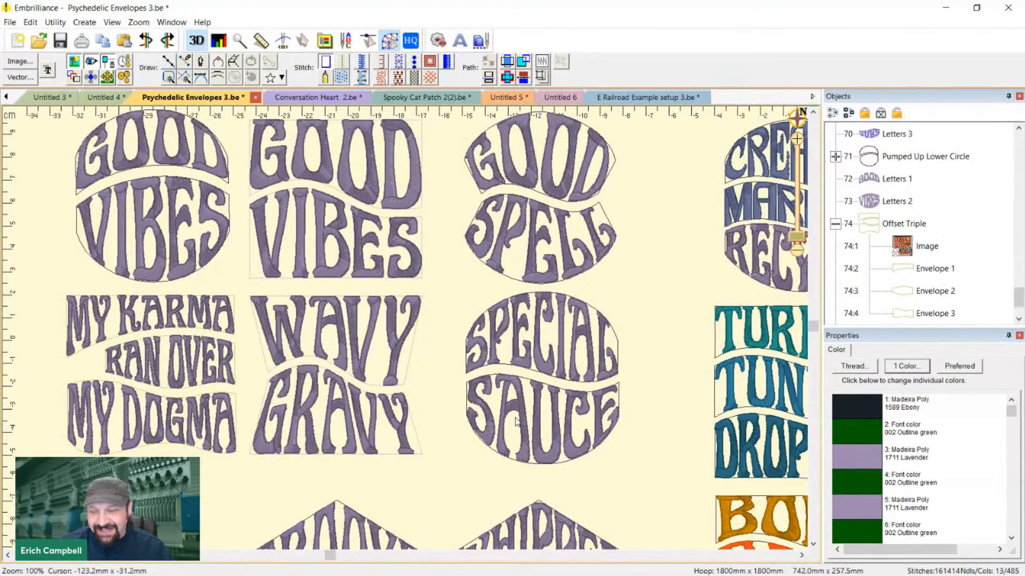
scroll(566, 355, "up", 2)
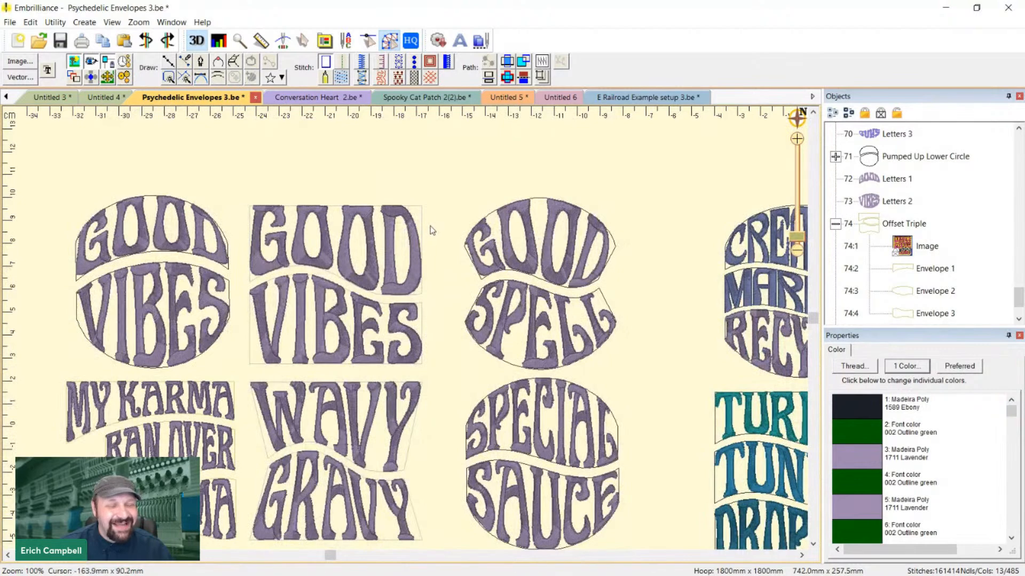
key("2")
left_click_drag(479, 275, 295, 345)
key("1")
left_click_drag(579, 421, 396, 178)
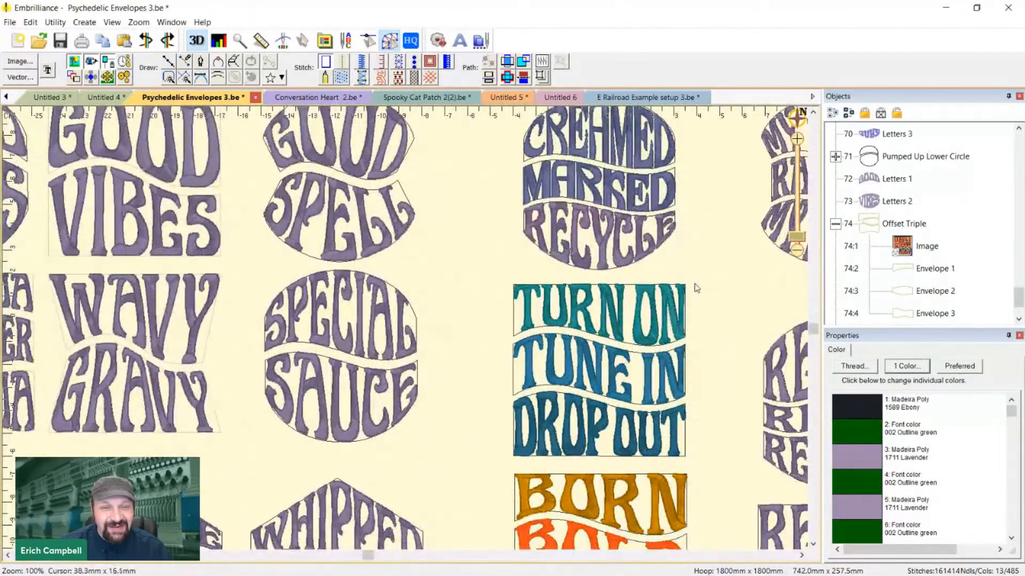
Try the Merrowly Bonny font on the word BORN in the BORN BOLD BURQEÑO envelope design, and undo the change
left_click_drag(625, 277, 457, 192)
scroll(472, 287, "down", 3)
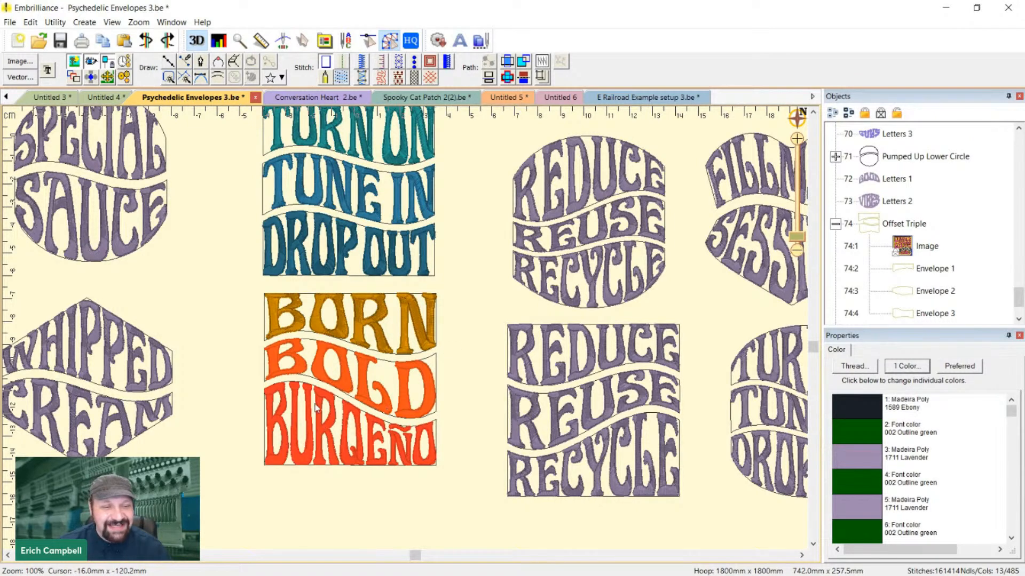
scroll(318, 414, "up", 1)
left_click(327, 348)
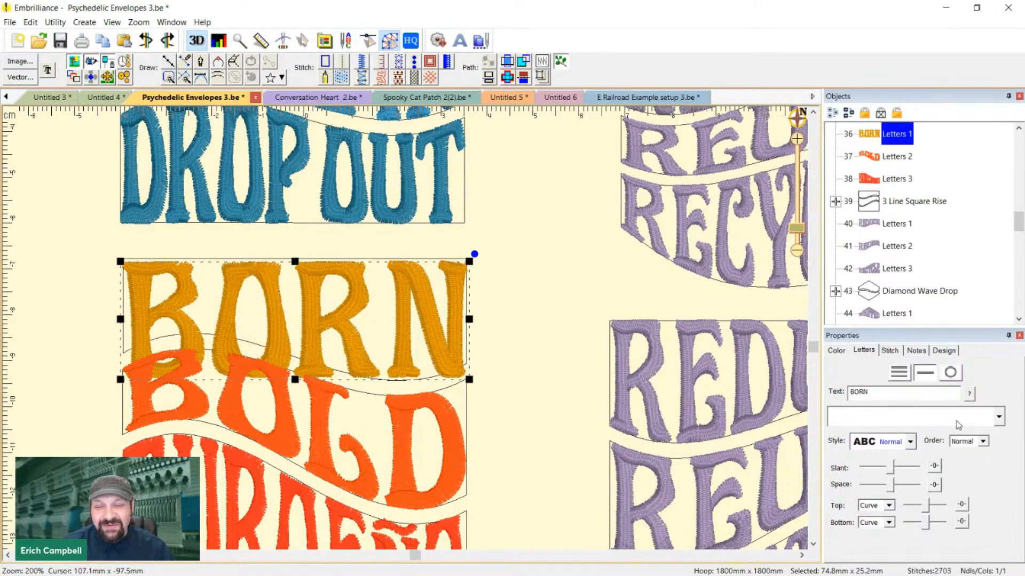
left_click(966, 421)
scroll(951, 371, "down", 1)
left_click(879, 364)
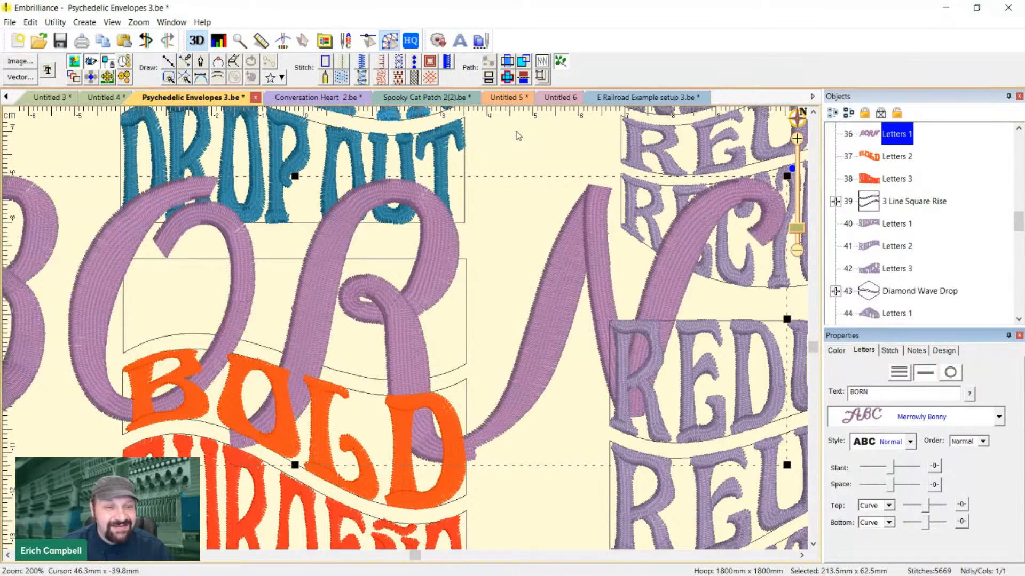
left_click(555, 173)
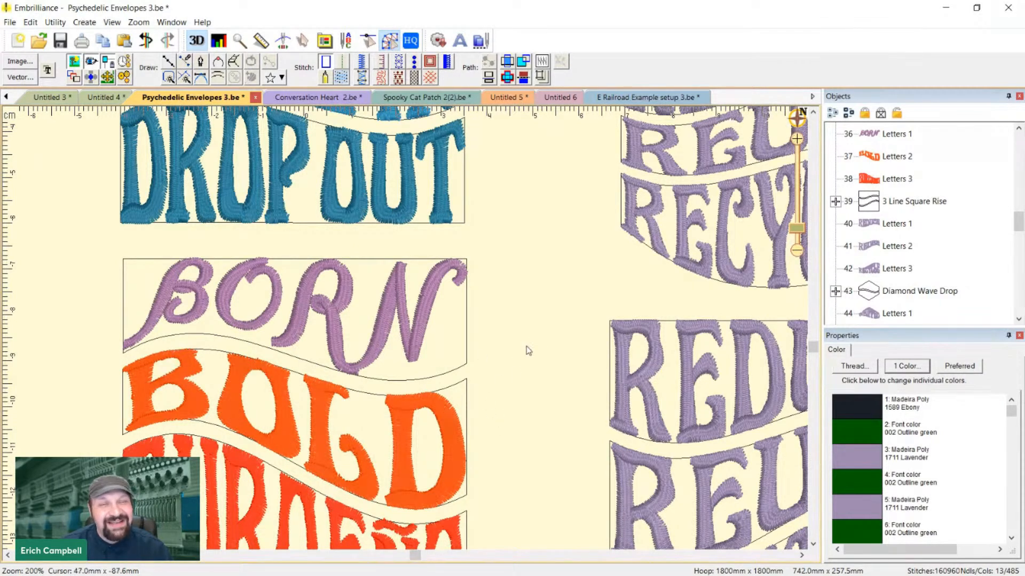
key("ctrl+z")
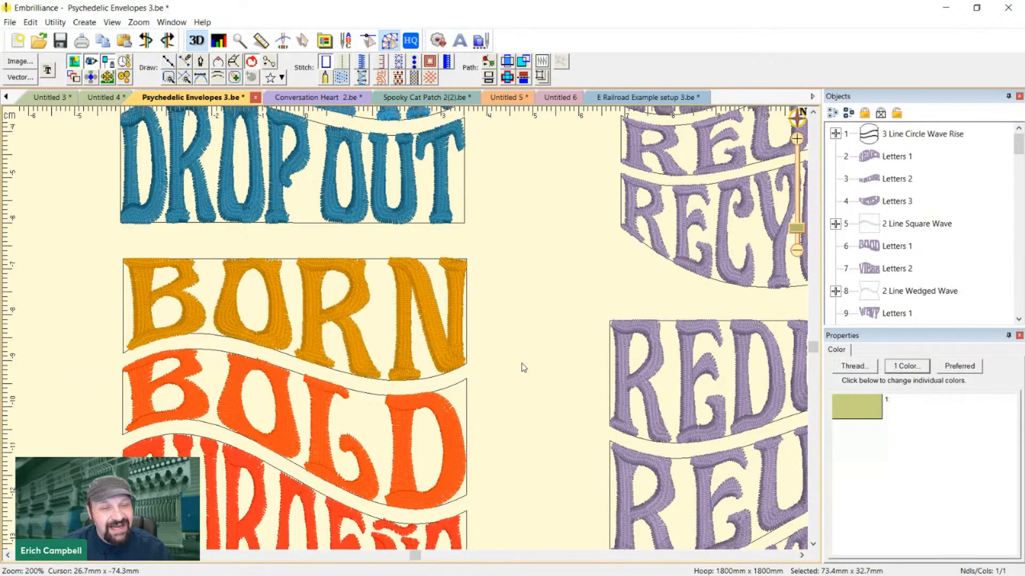
Look over the coloured three-line designs and the FILLMORE SESSIONS, FRIES BEFORE GUYS and purple REDUCE REUSE RECYCLE samples
key("1")
key("minus")
key("plus")
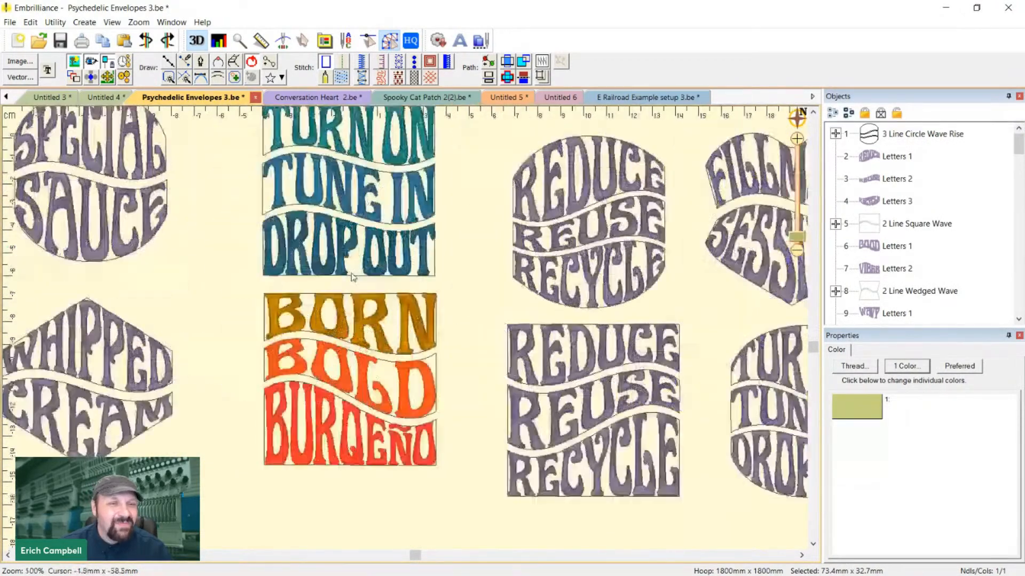
left_click_drag(486, 196, 425, 263)
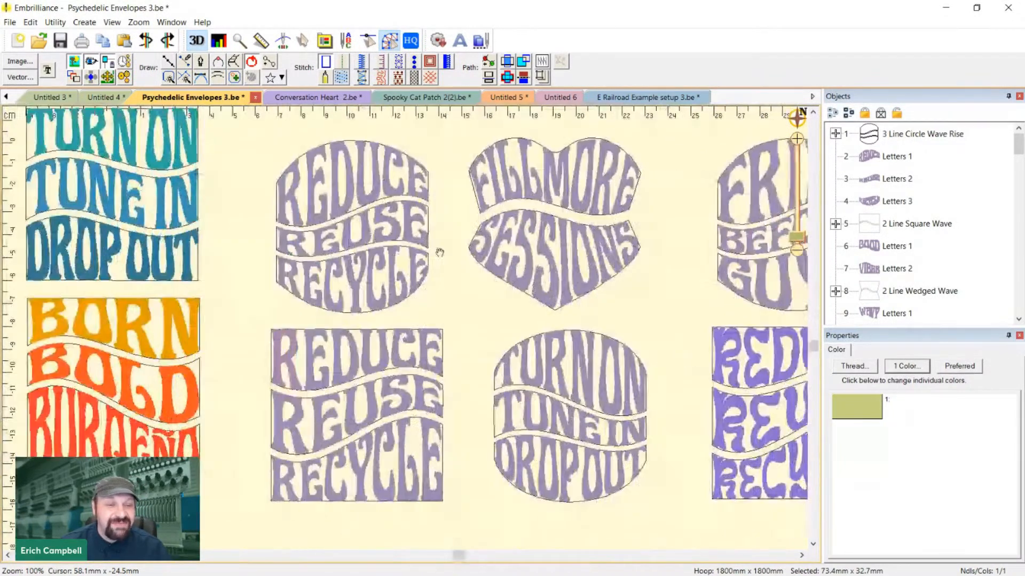
left_click_drag(580, 320, 161, 312)
left_click_drag(685, 401, 658, 374)
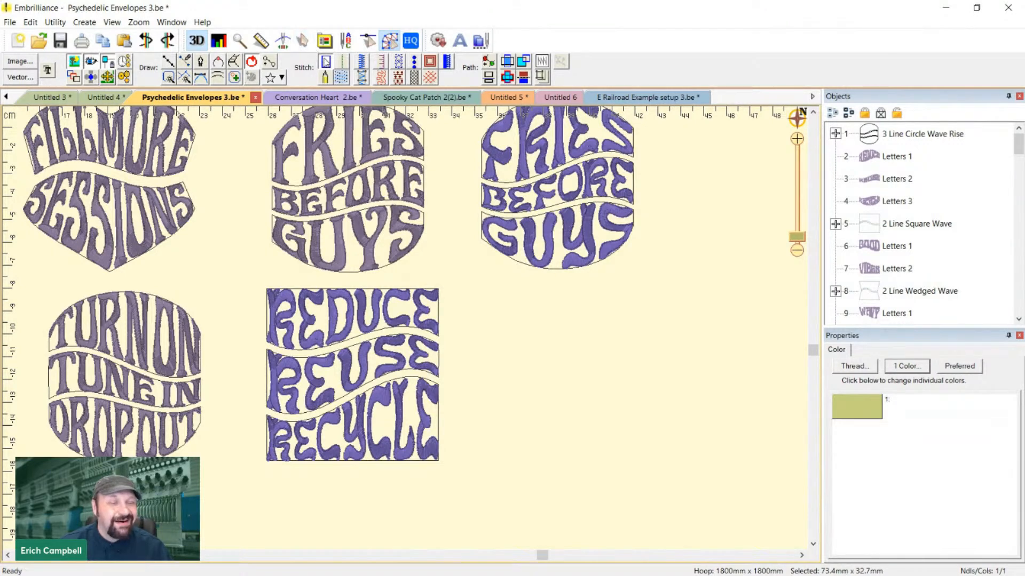
Start drawing a new line with an arched upper edge in the blank area beside the purple REDUCE REUSE RECYCLE sample
left_click(281, 77)
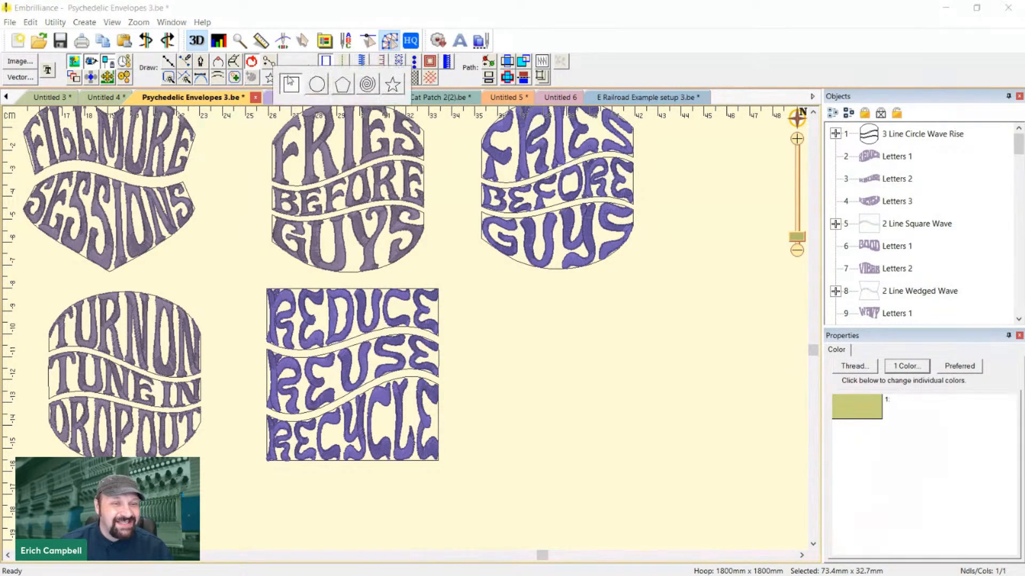
left_click(320, 88)
key("ctrl+a")
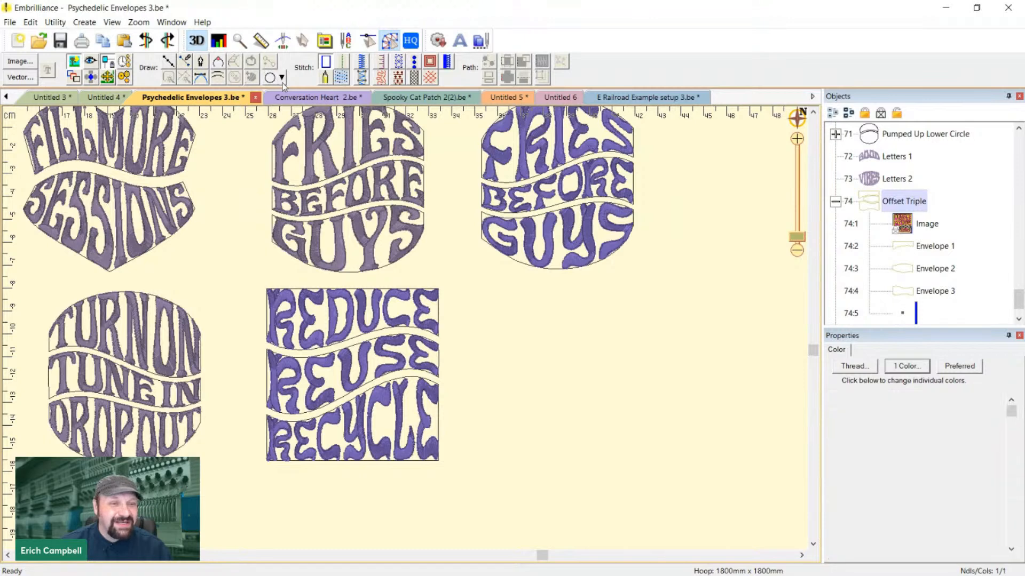
left_click(167, 60)
left_click(499, 345)
right_click(553, 313)
right_click(630, 315)
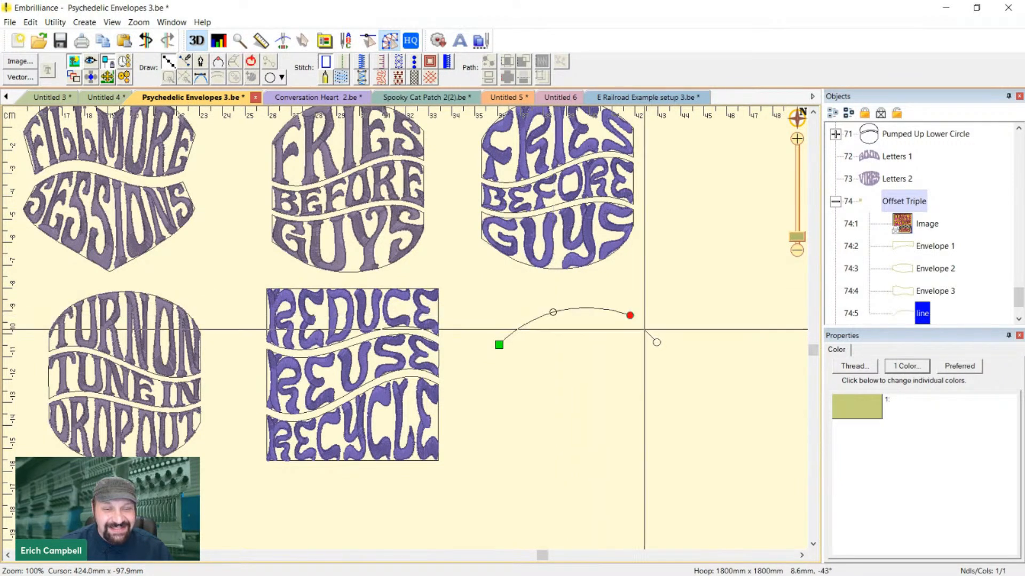
Draw the rest of the wavy banner outline beside the REDUCE REUSE RECYCLE design and close it, about 94 by 59 mm
right_click(648, 338)
right_click(709, 352)
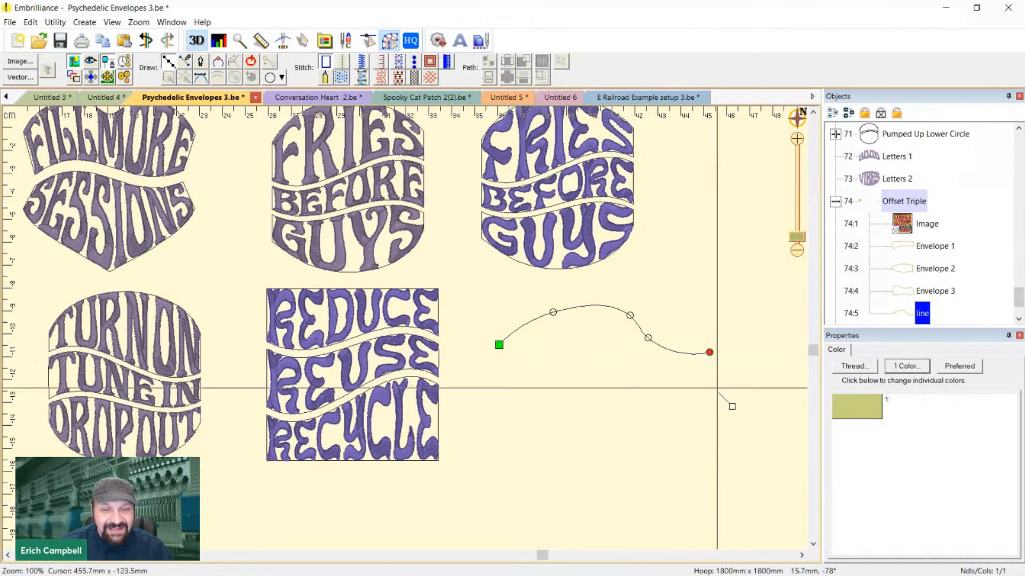
left_click(712, 431)
left_click(656, 437)
right_click(625, 419)
right_click(582, 423)
right_click(554, 429)
left_click(518, 419)
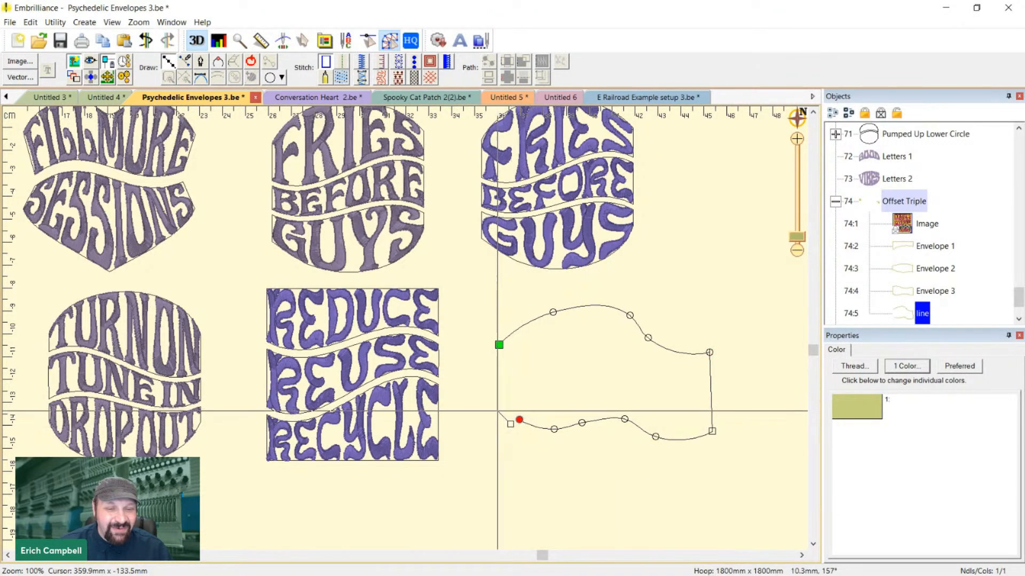
left_click(497, 407)
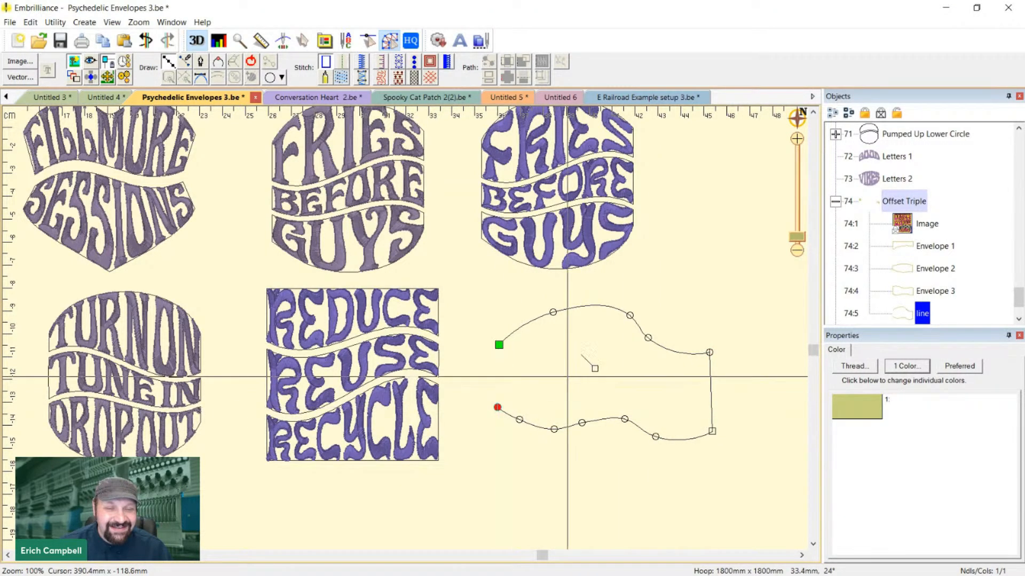
left_click(250, 62)
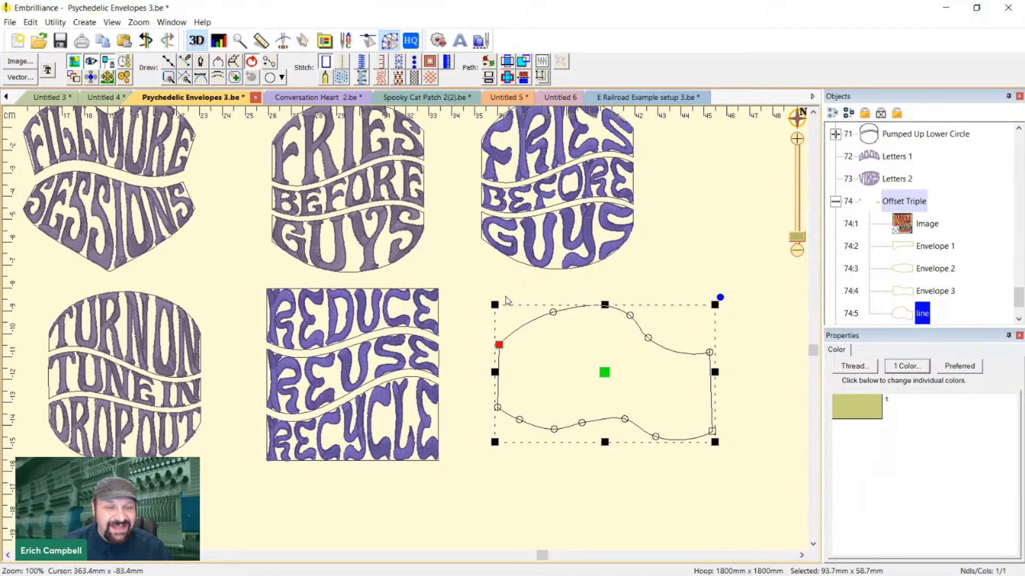
left_click(505, 296)
left_click(522, 328)
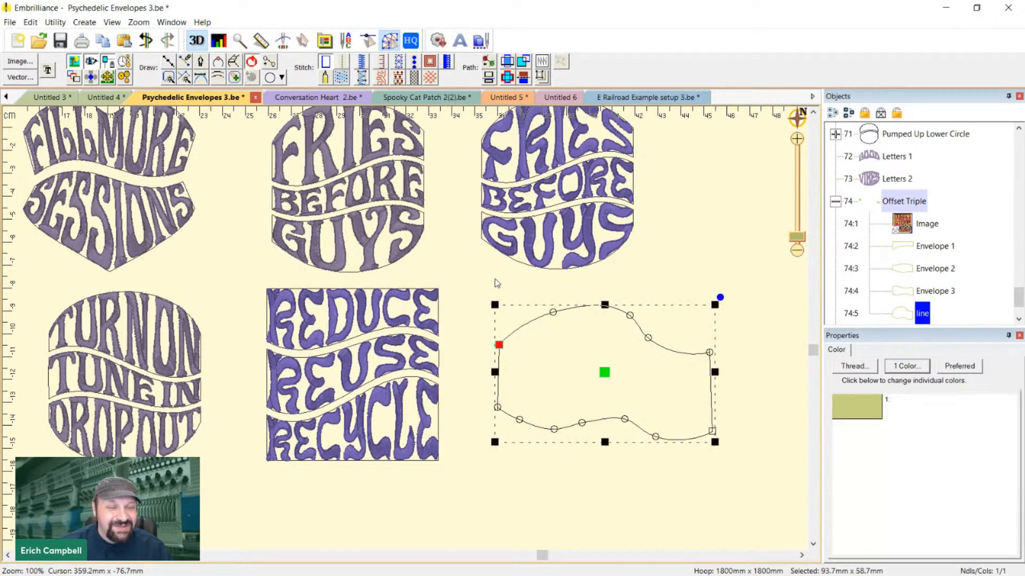
Draw a closed curved shape about 119 by 49 mm over the outline's upper half, its lower edge waving across the middle
left_click(168, 62)
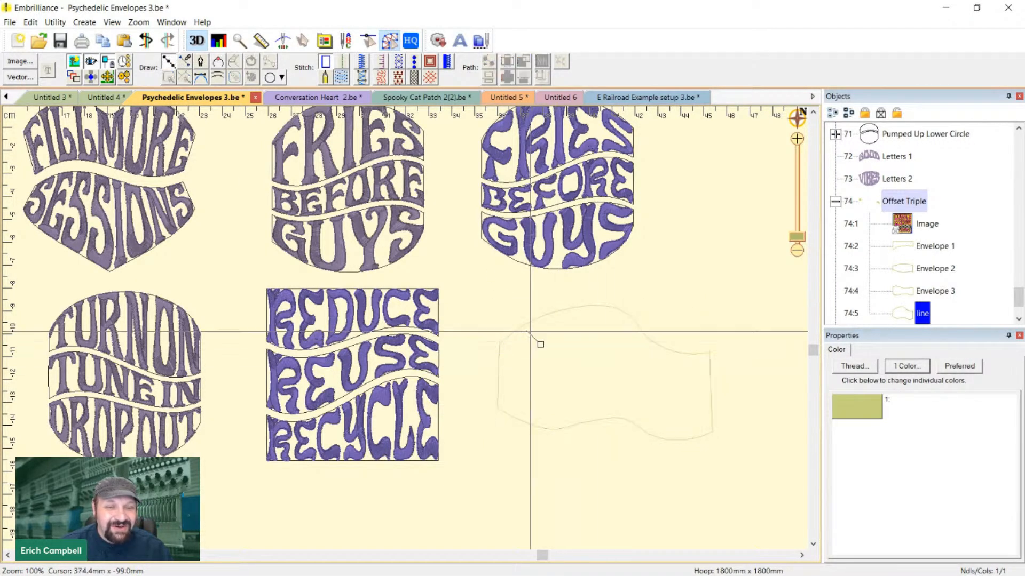
left_click(480, 291)
left_click(491, 372)
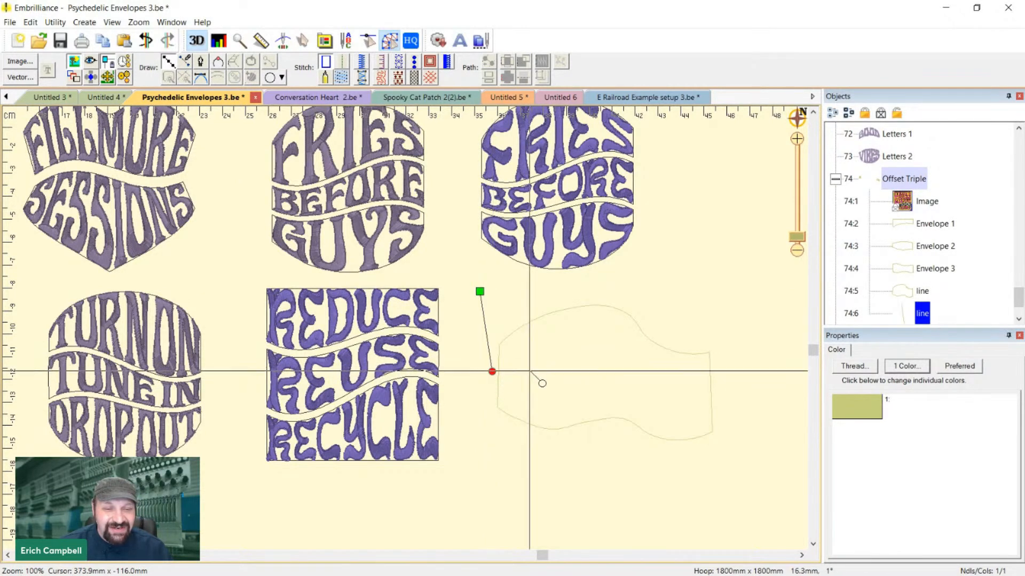
left_click(532, 372)
left_click(587, 370)
left_click(632, 383)
left_click(673, 391)
left_click(725, 384)
left_click(740, 359)
left_click(709, 307)
left_click(635, 281)
left_click(569, 280)
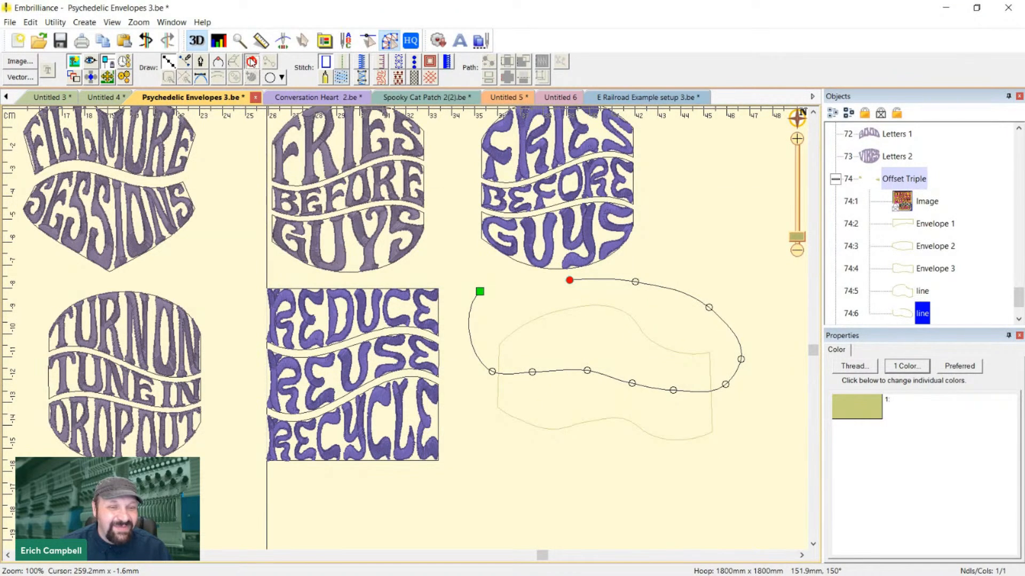
key("Return")
left_click(706, 431)
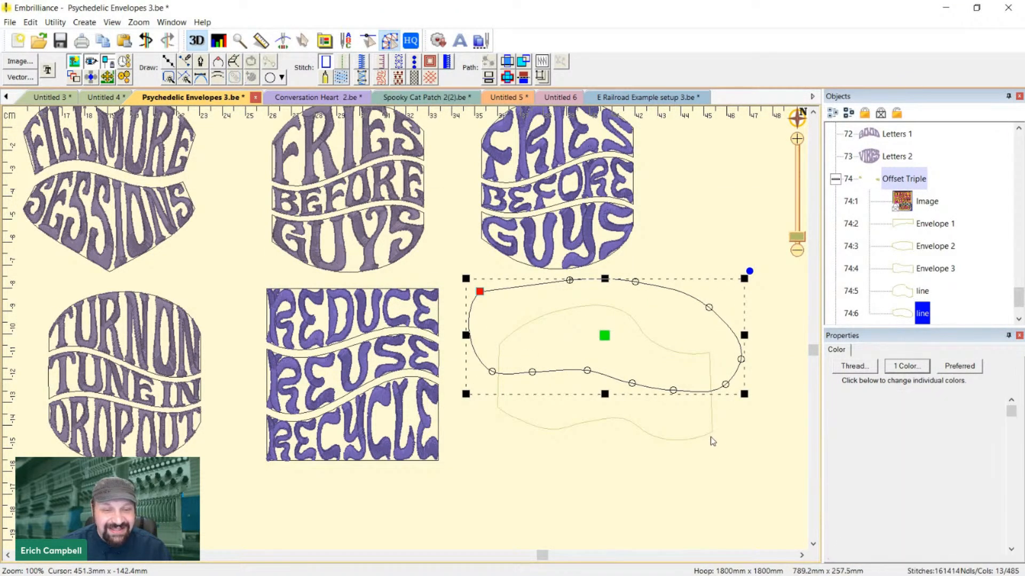
left_click(732, 380)
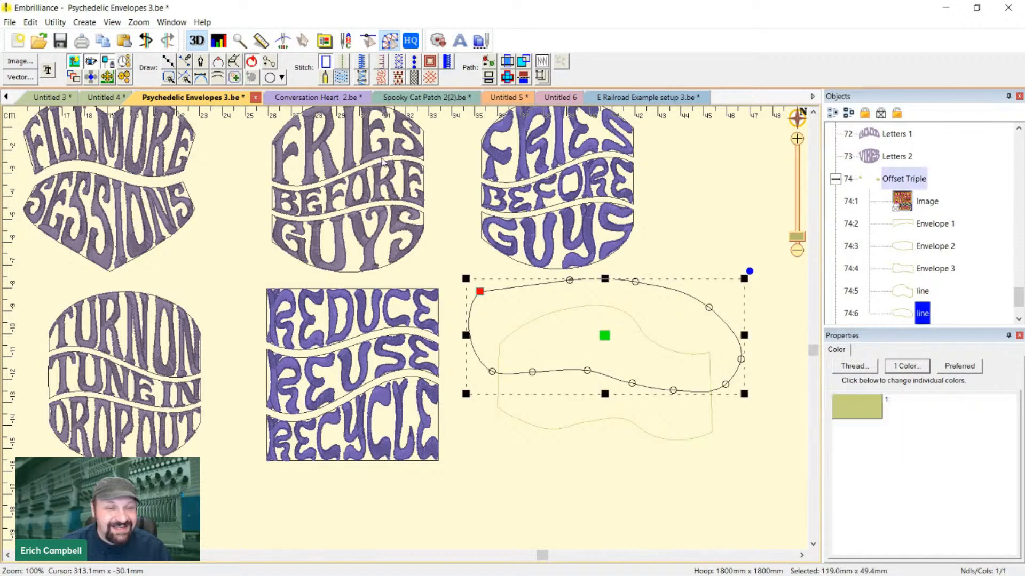
Cut the wavy outline with the curved shape, keep the lower piece alongside the restored full outline, and place it last in the object order
left_click(545, 430, "shift")
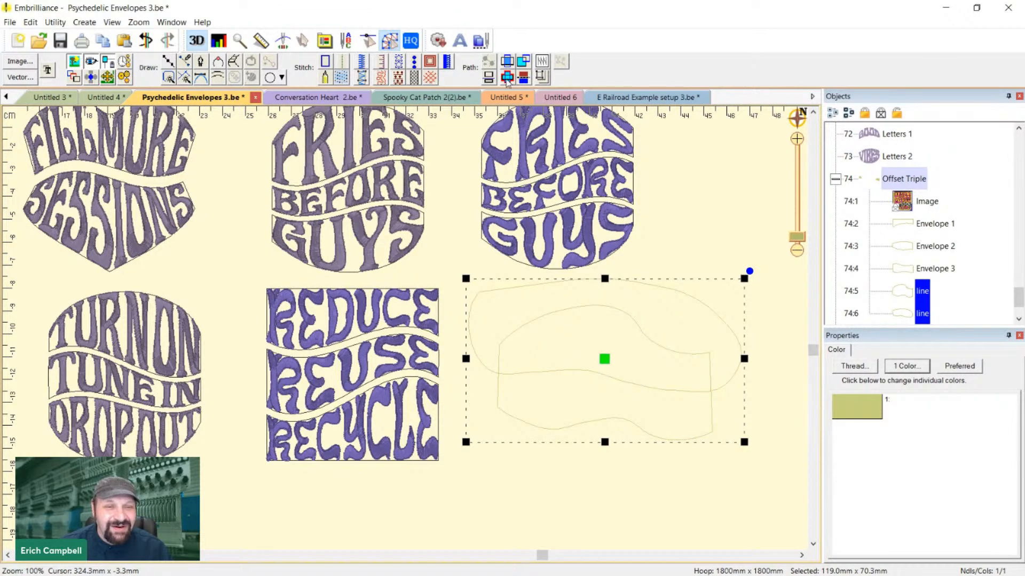
left_click(522, 62)
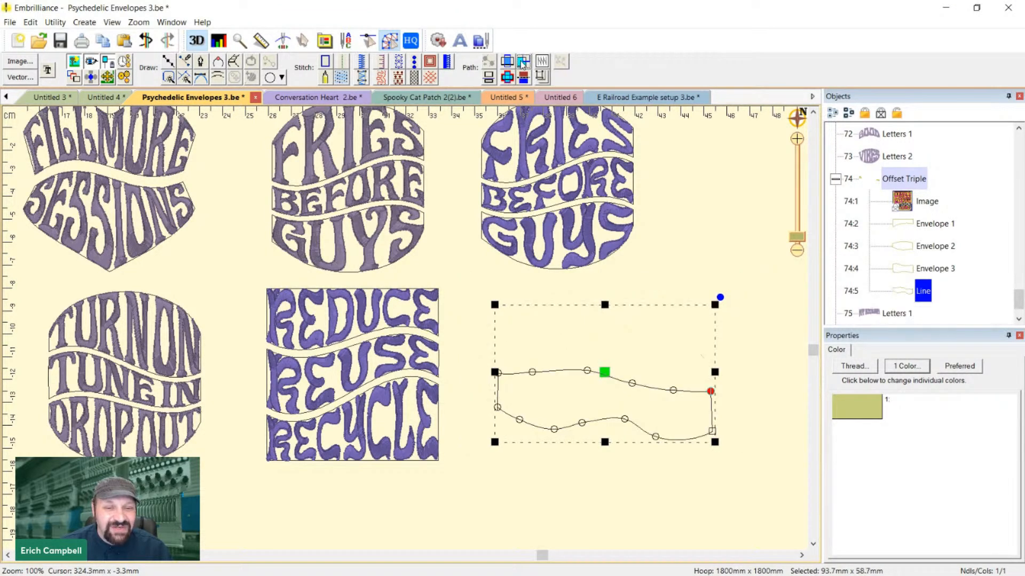
left_click(780, 470)
key("ctrl+z")
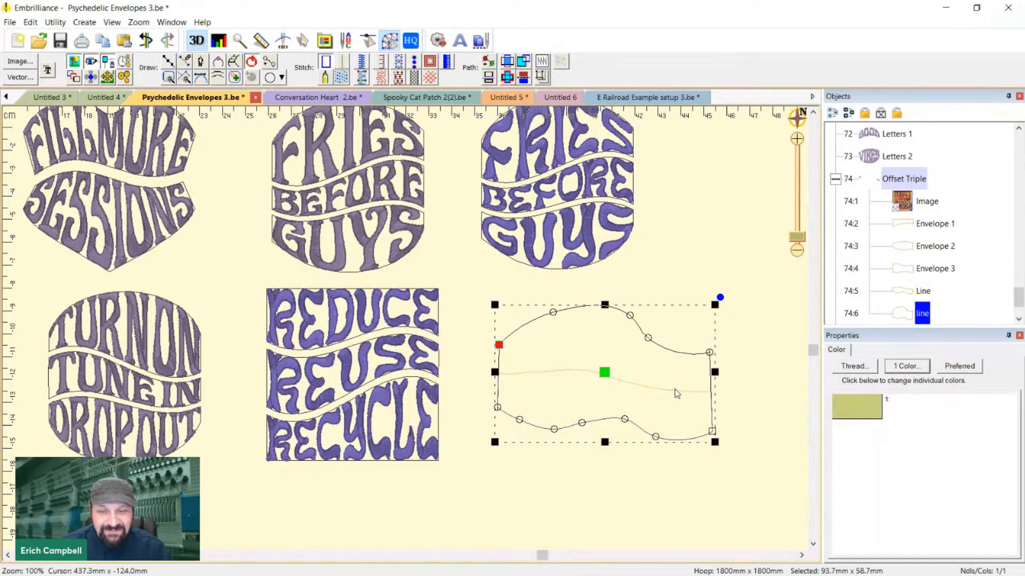
left_click_drag(919, 298, 901, 316)
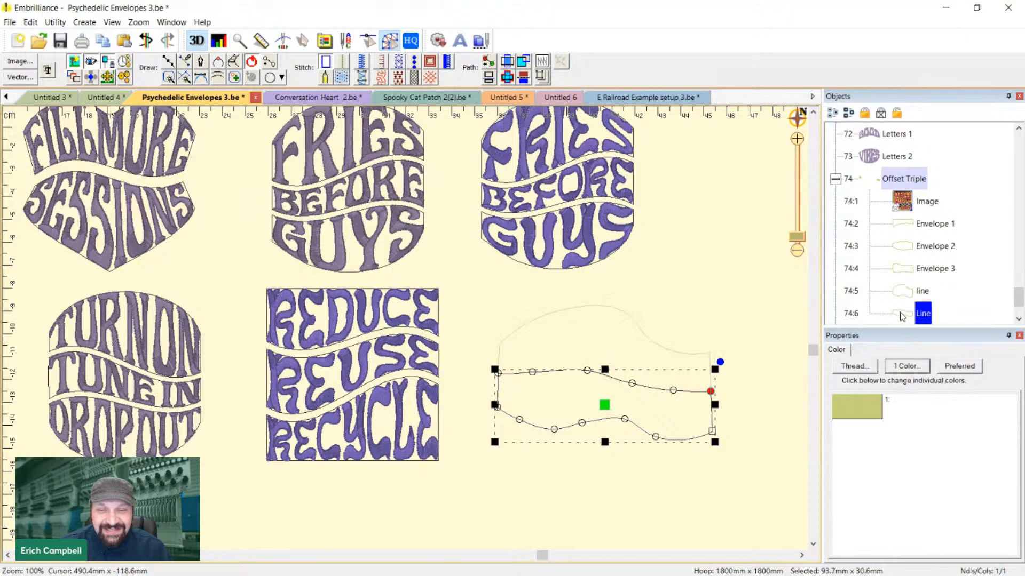
Cut the lower piece out of the full outline to form the upper piece, and replace the leftover slivers with the intact lower piece
left_click(683, 354, "shift")
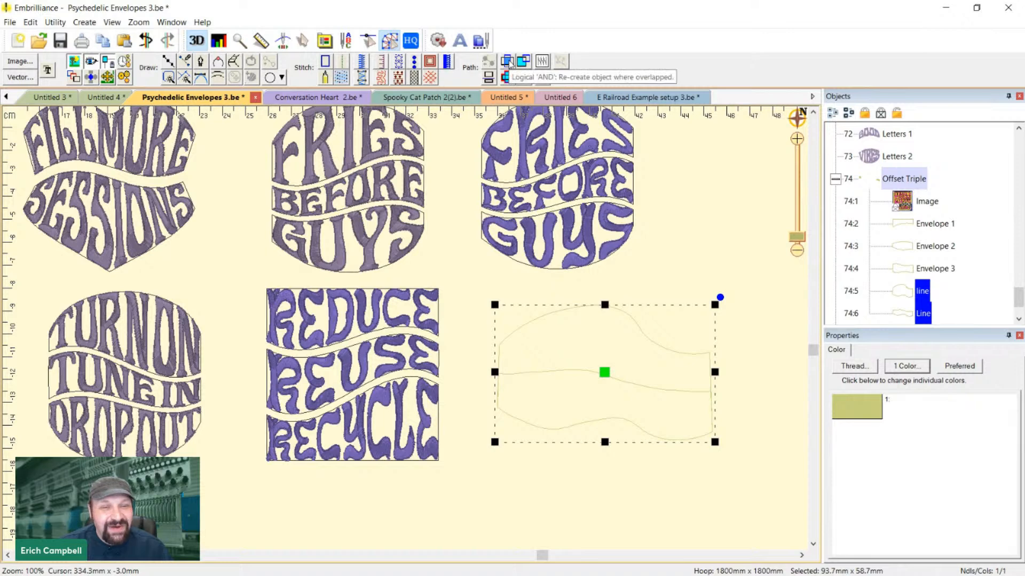
left_click(523, 62)
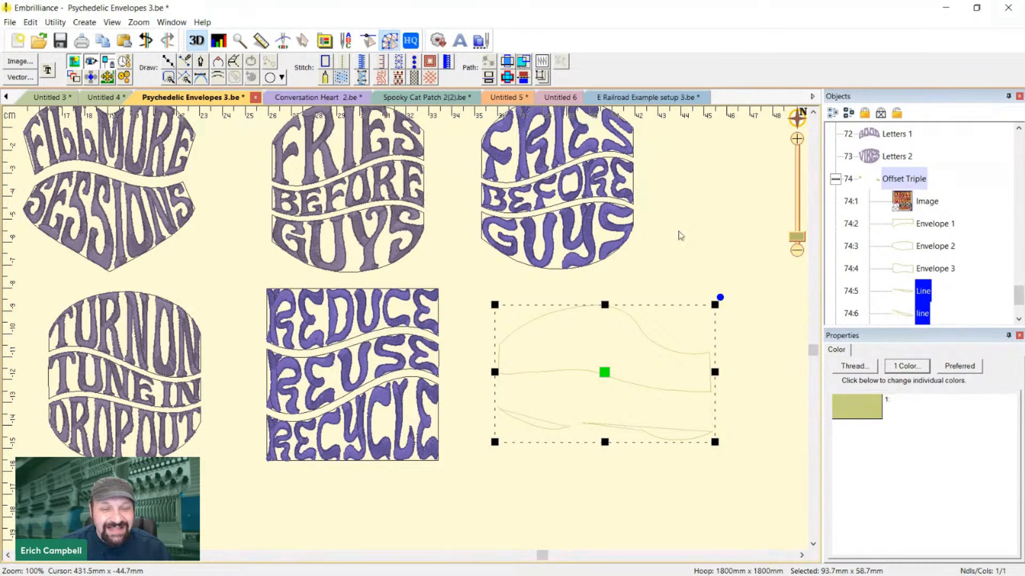
left_click(726, 415)
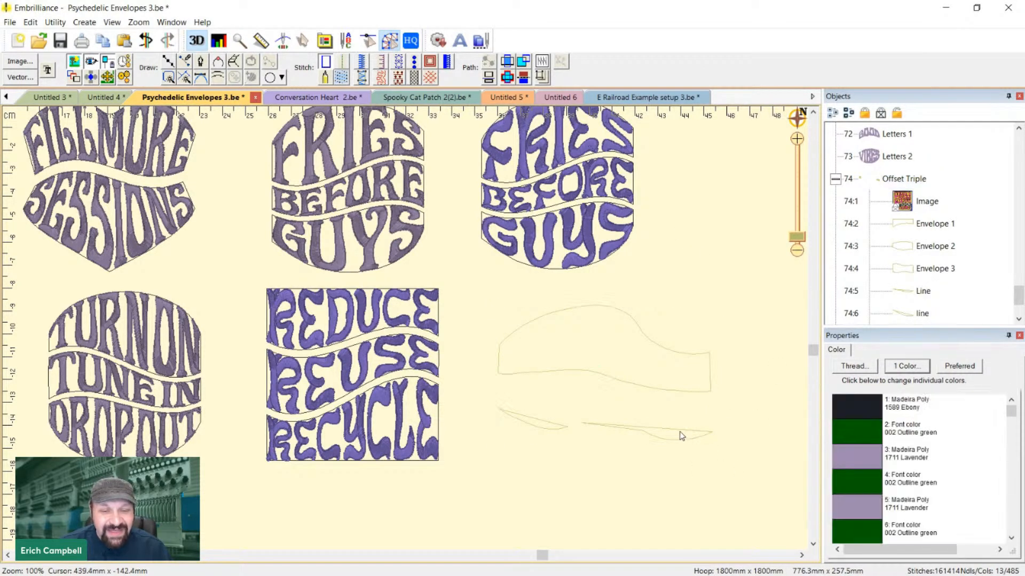
left_click(681, 436)
mouse_move(746, 488)
left_mouse_down()
mouse_move(767, 463)
mouse_move(736, 435)
mouse_move(530, 396)
mouse_move(656, 522)
mouse_move(765, 468)
left_mouse_up()
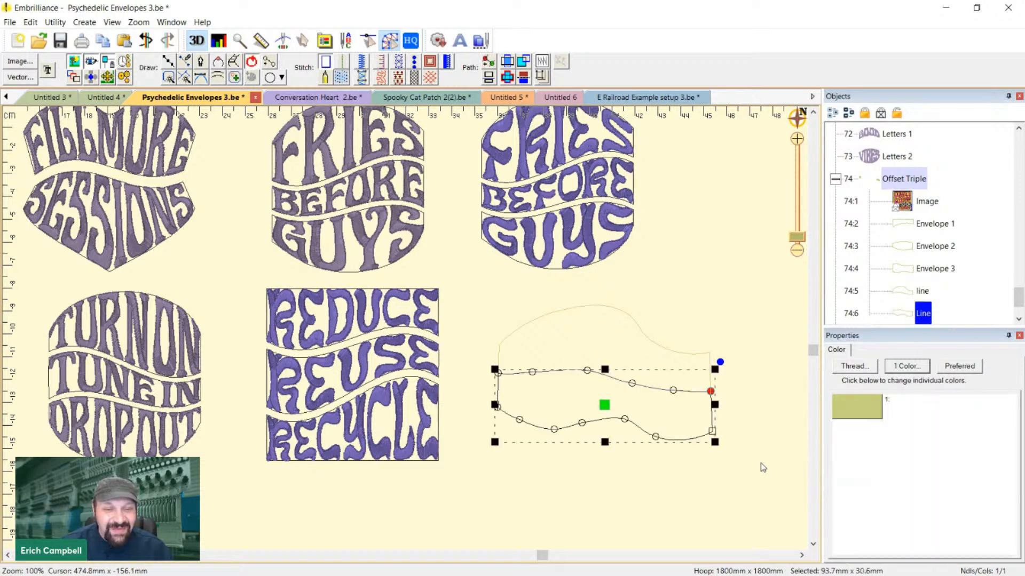
Nudge the lower piece down to leave a narrow gap beneath the upper piece
key("Down")
key("Down")
key("Down")
key("Down")
key("Down")
key("Down")
key("Down")
key("Down")
key("Down")
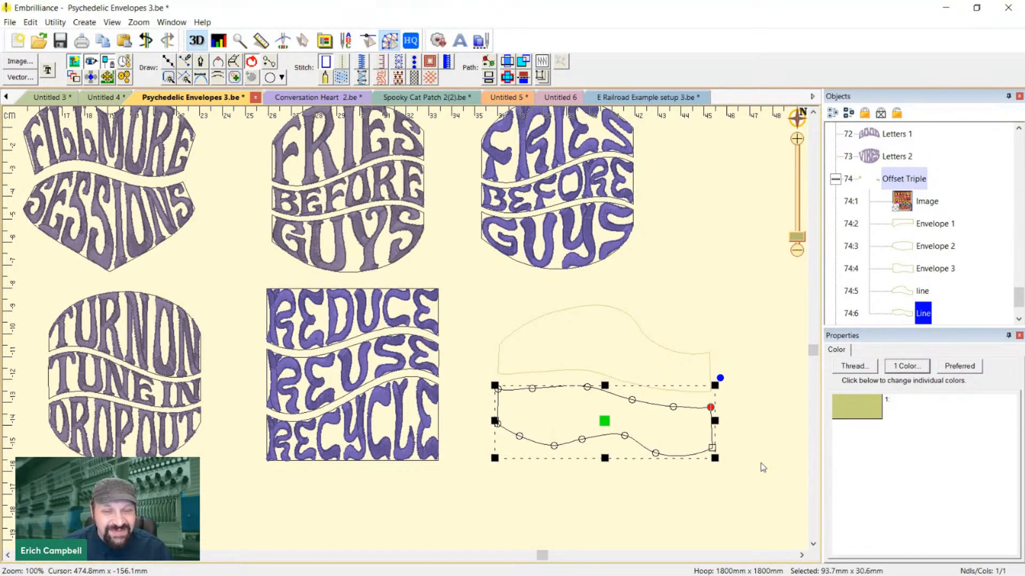
Rename the upper piece "Envelope 4"
left_click(922, 291)
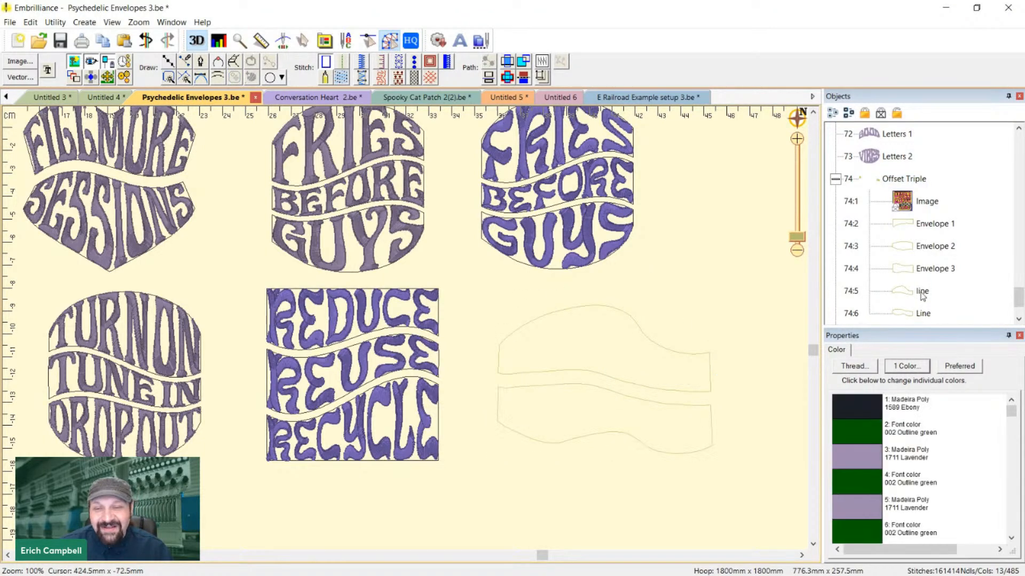
scroll(928, 296, "down", 3)
scroll(934, 281, "up", 2)
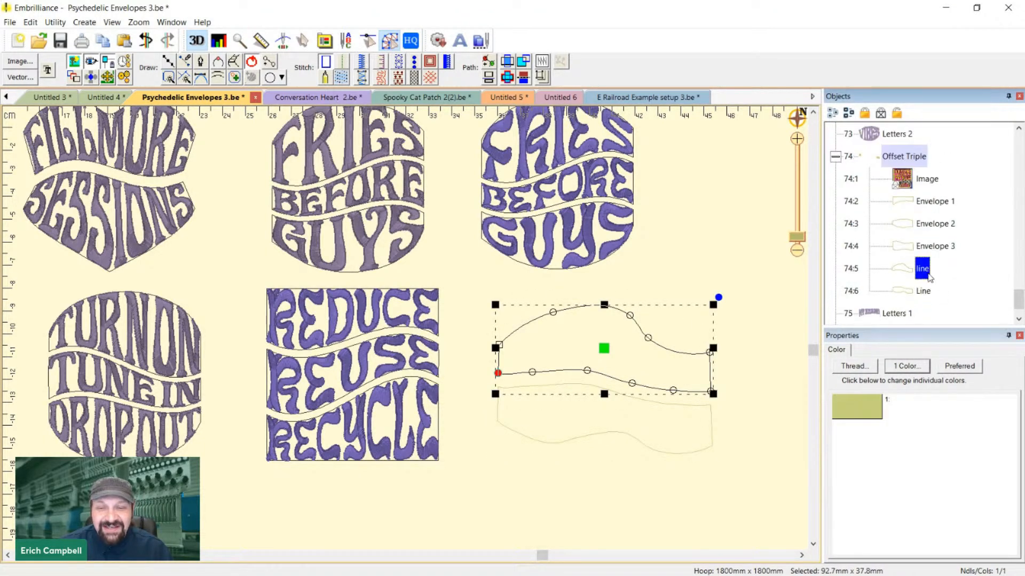
left_click(922, 269)
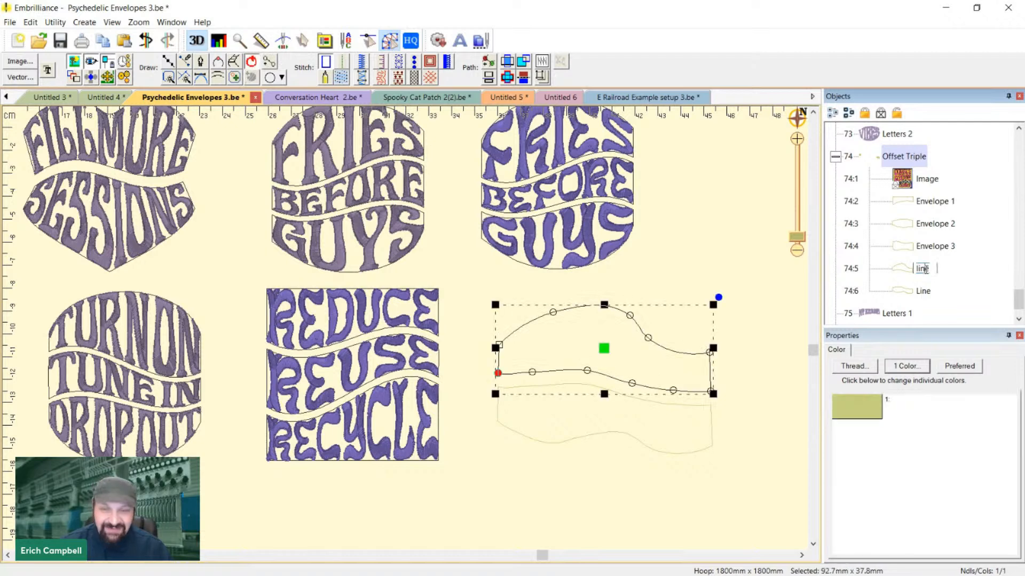
double_click(935, 268)
type("Envelope 4")
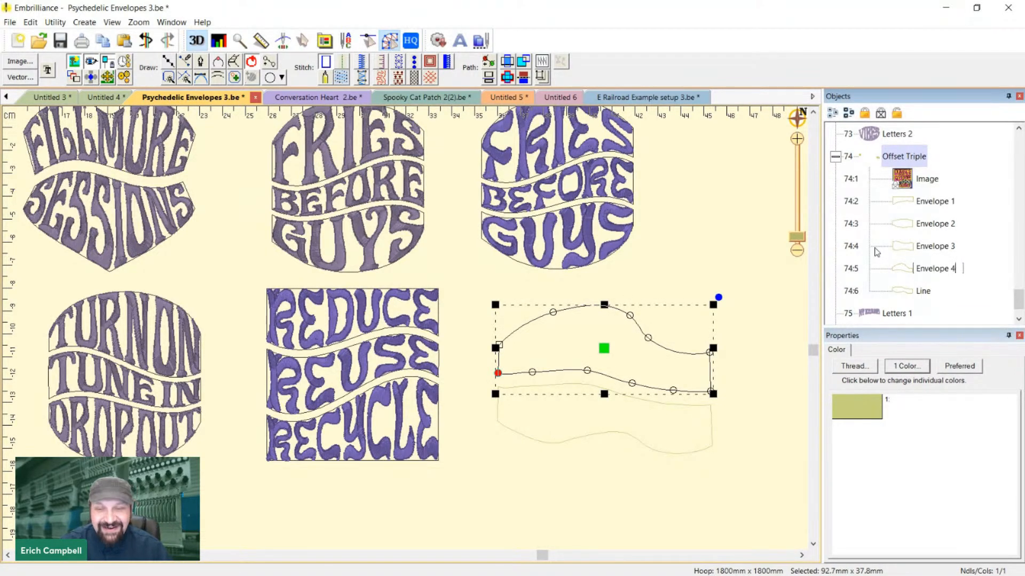
Rename the lower piece "Encvelope 5"
left_click(923, 291)
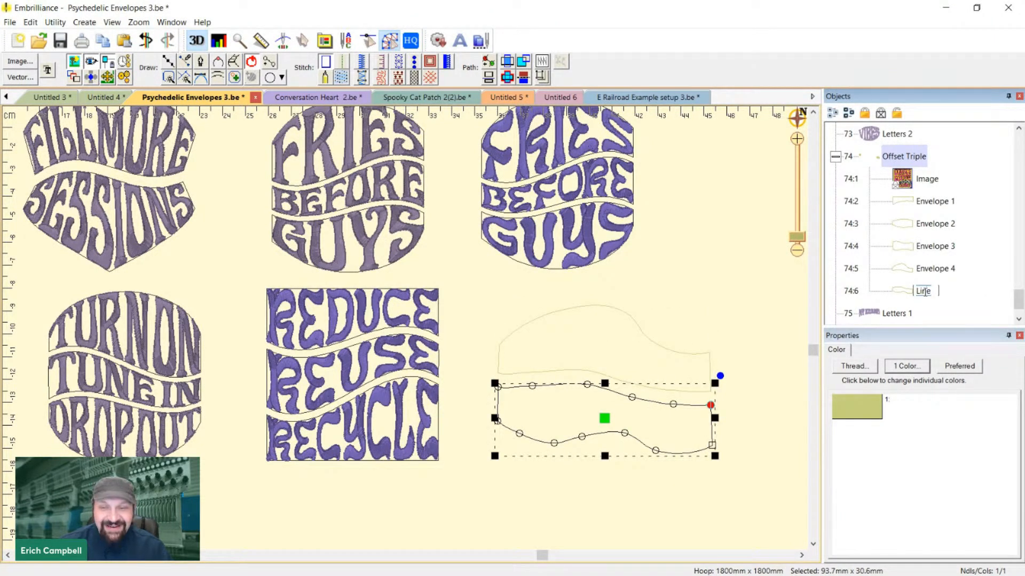
double_click(923, 292)
type("Encvelope 5")
key("Return")
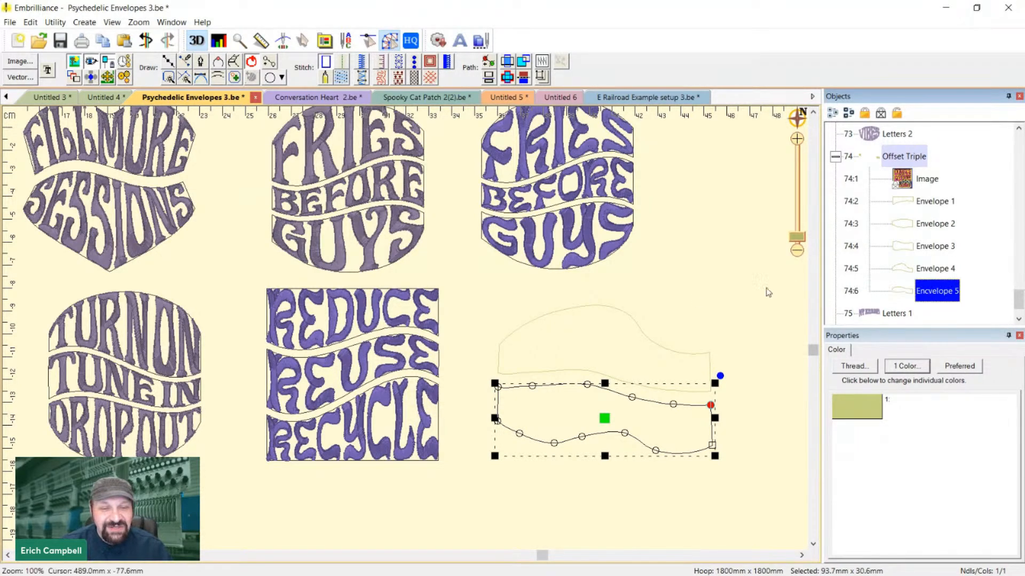
Make the upper-left corner node the start point of the closed Envelope 4 outline
left_click(702, 363)
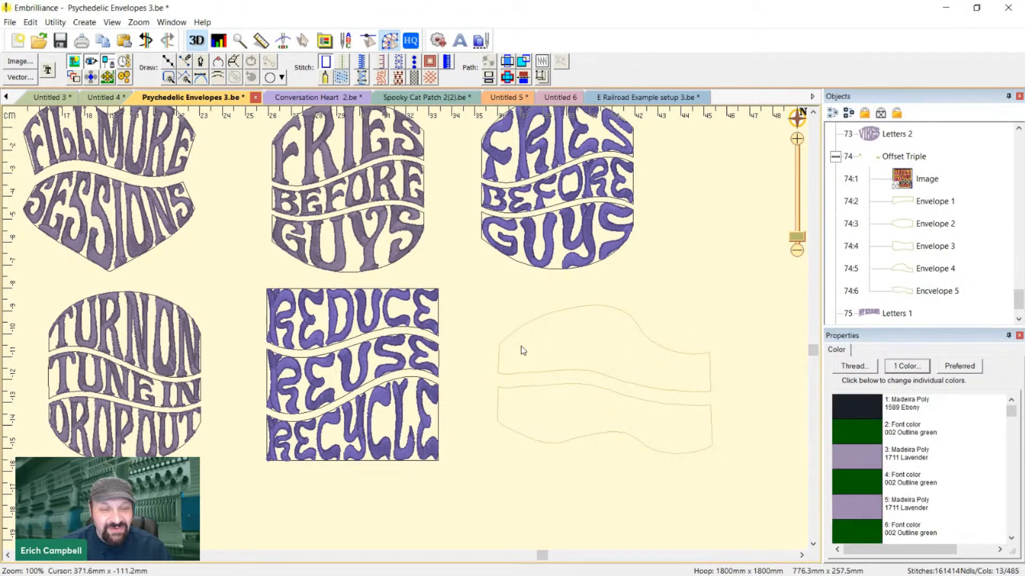
left_click(499, 351)
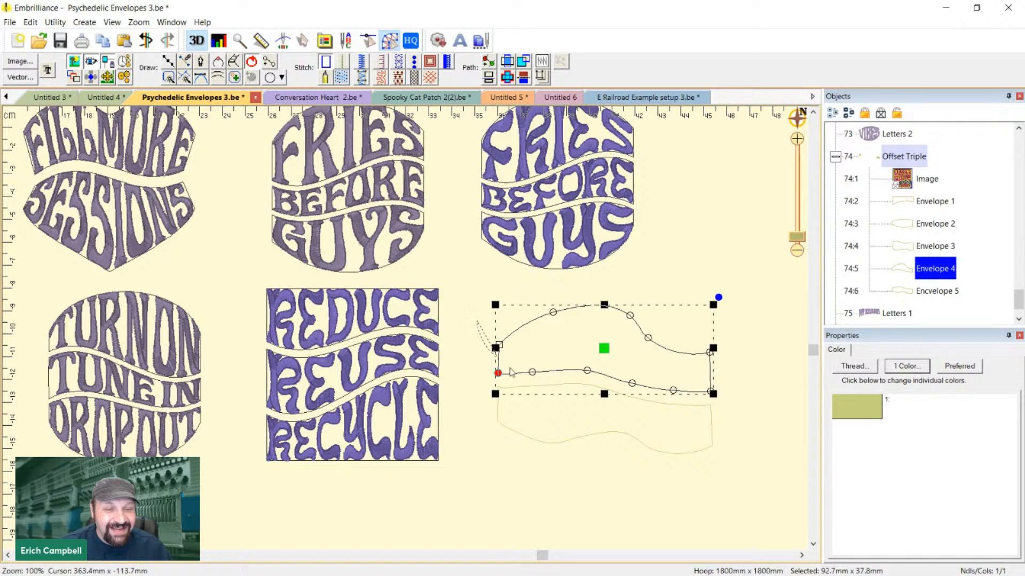
left_click(250, 63)
Try to remove the upper-left corner node of the lower envelope
left_click(540, 441)
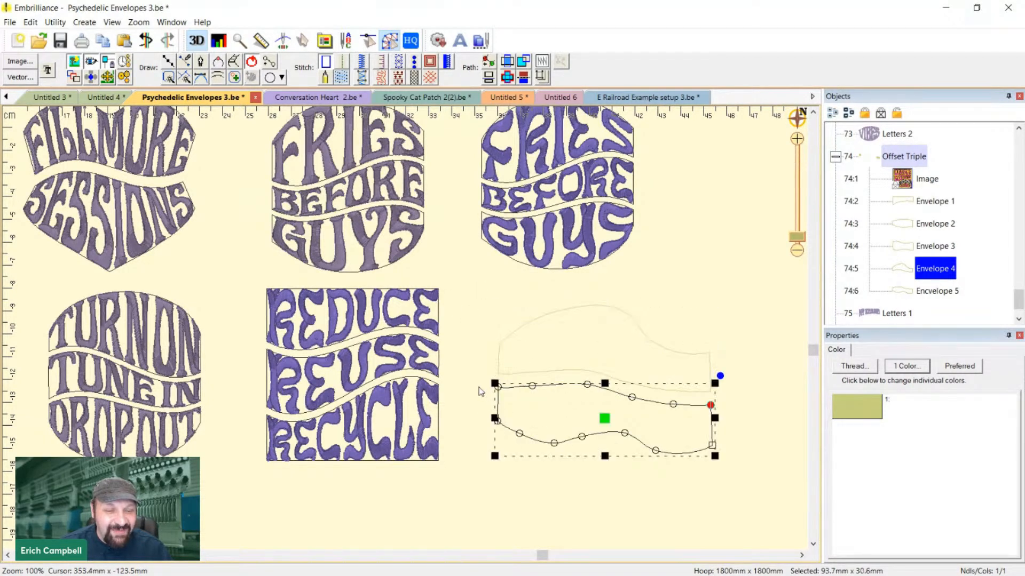
left_click_drag(500, 409, 526, 376)
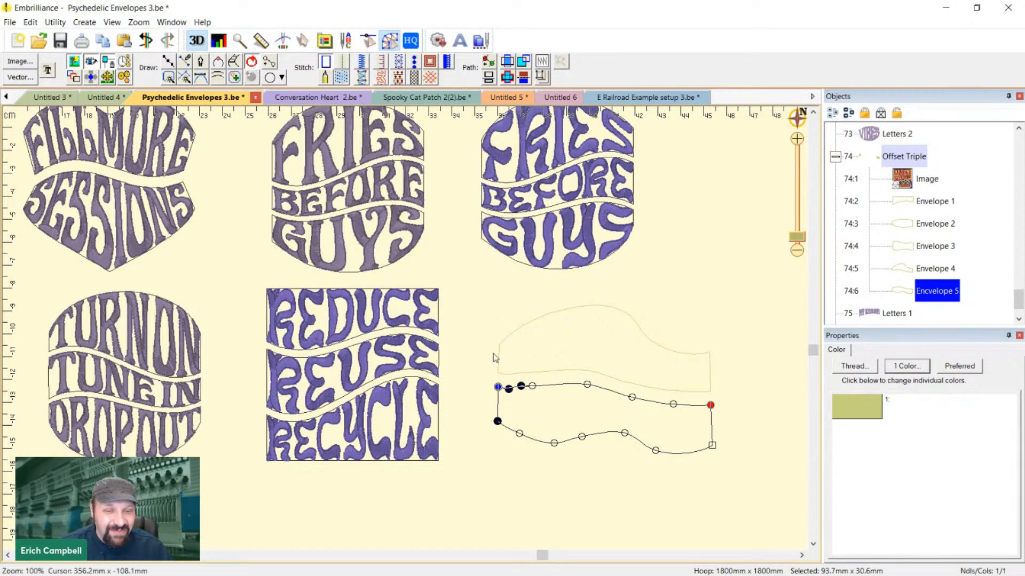
left_click(520, 407)
scroll(486, 416, "up", 1)
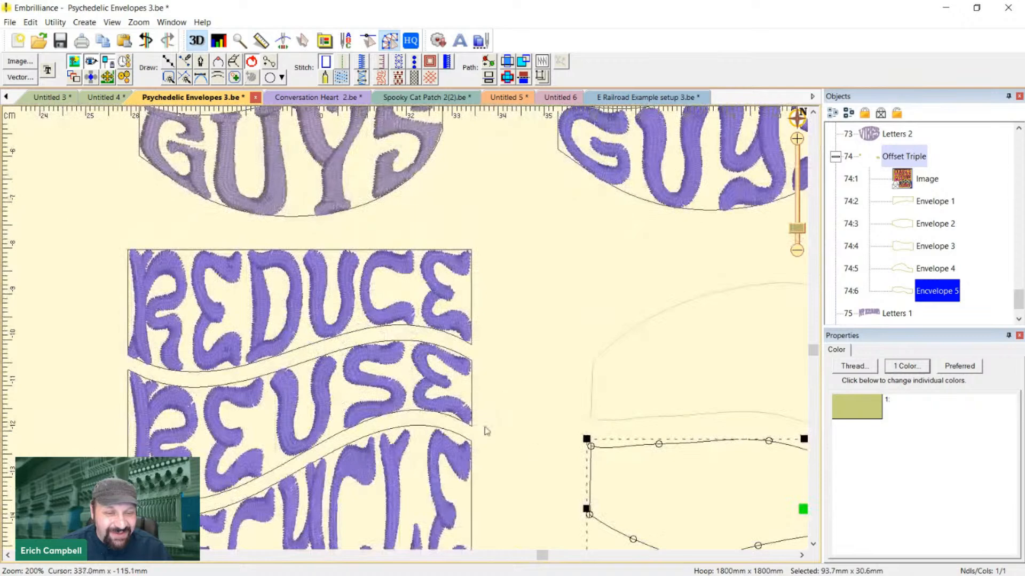
key("Delete")
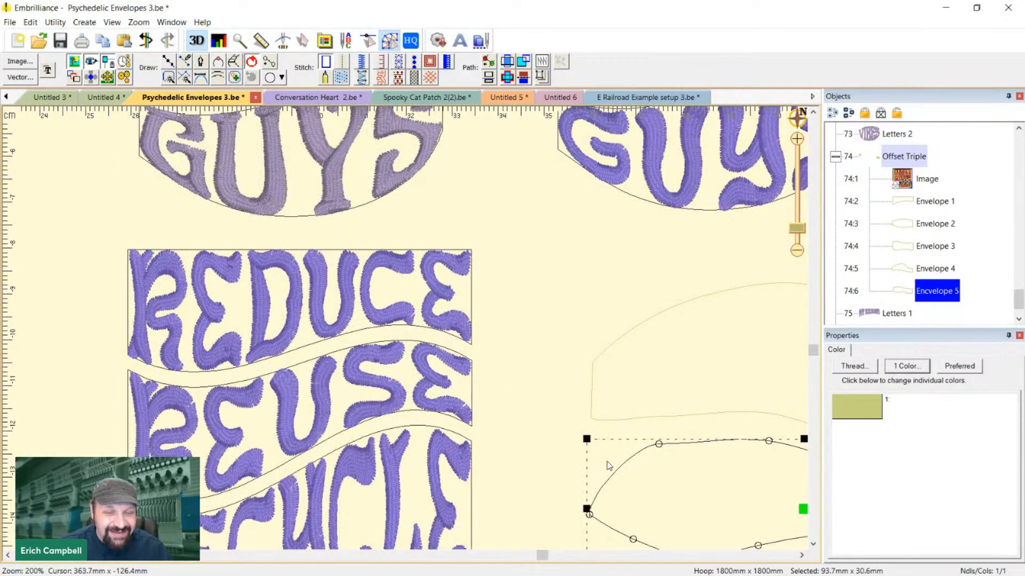
scroll(594, 446, "down", 1)
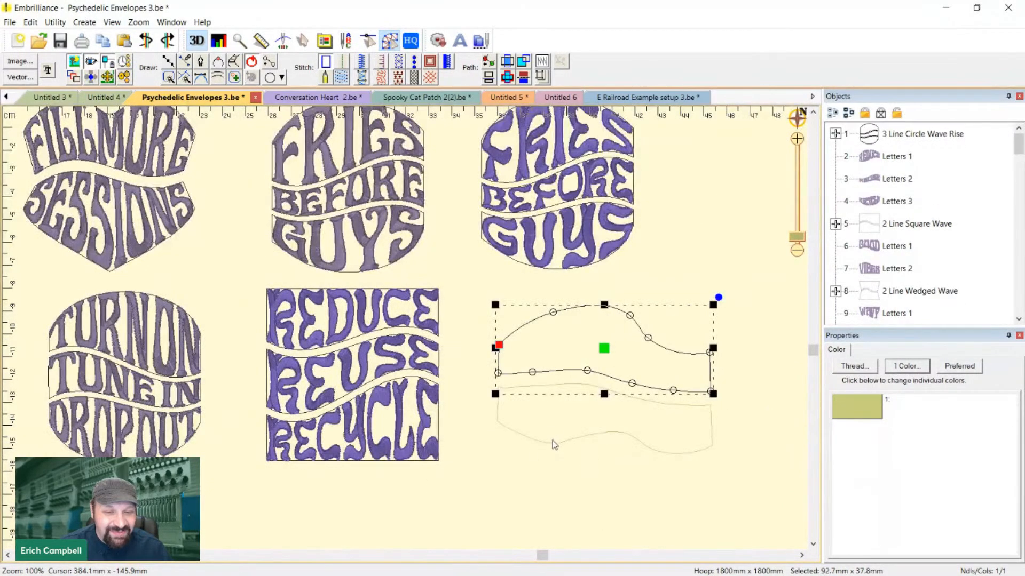
Make the upper-left corner node the start point of the closed lower envelope outline and deselect it
left_click(505, 385)
left_click(505, 393)
left_click(501, 392)
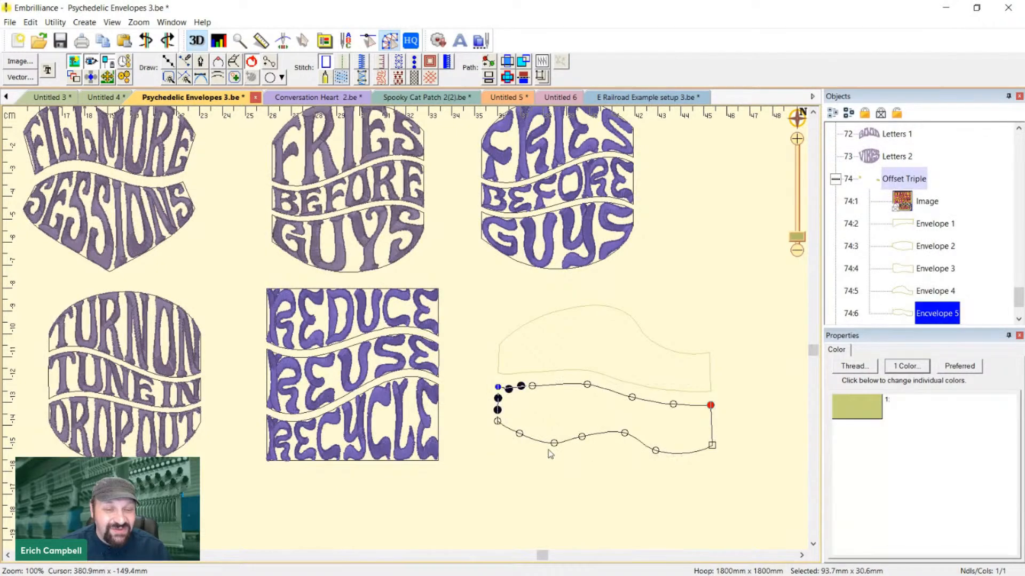
left_click(249, 62)
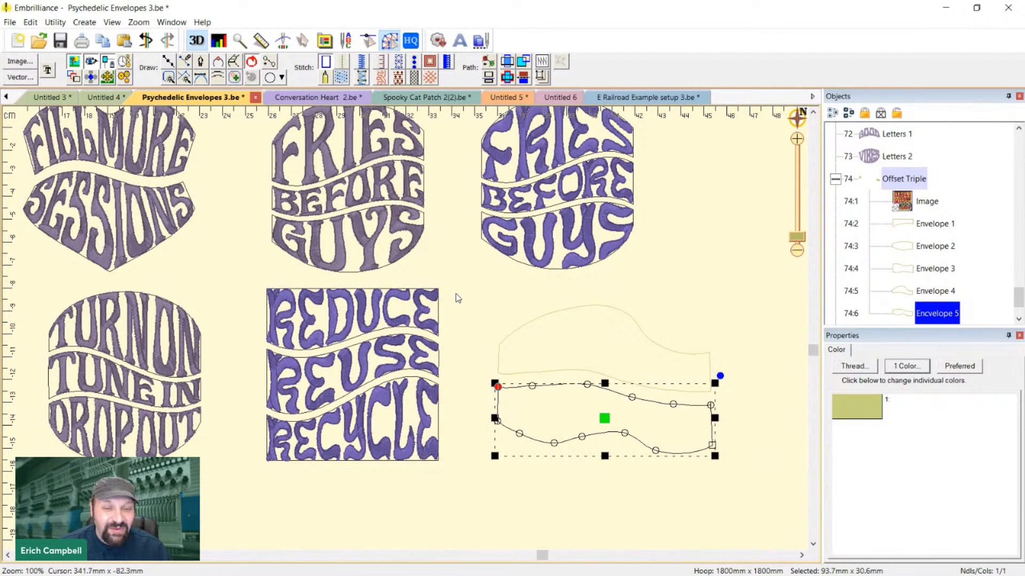
left_click(677, 316)
scroll(953, 299, "down", 2)
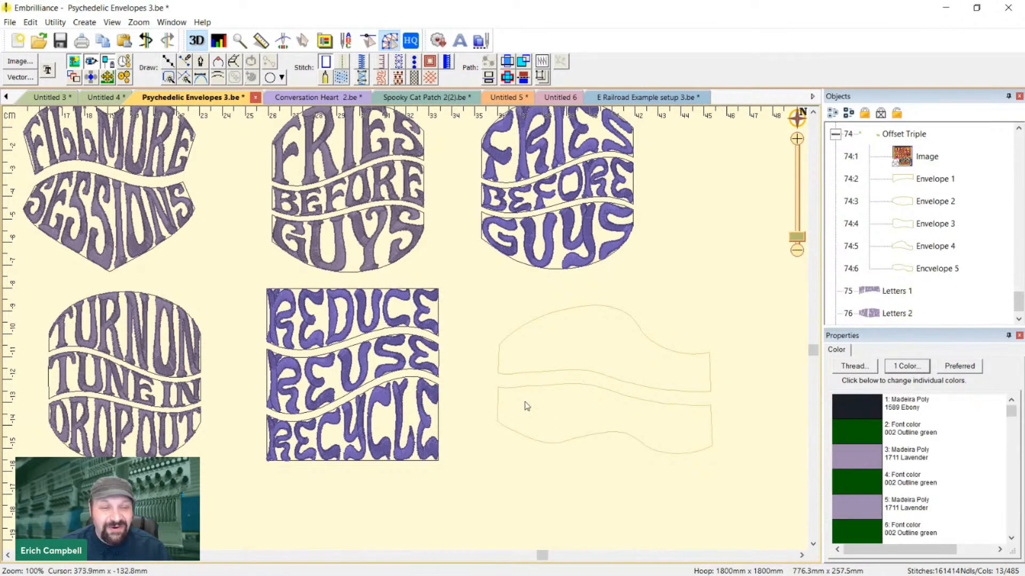
Duplicate the MY KARMA and RAN OVER lettering, Letters 1 and Letters 2 at the end of the object list
left_click(887, 293)
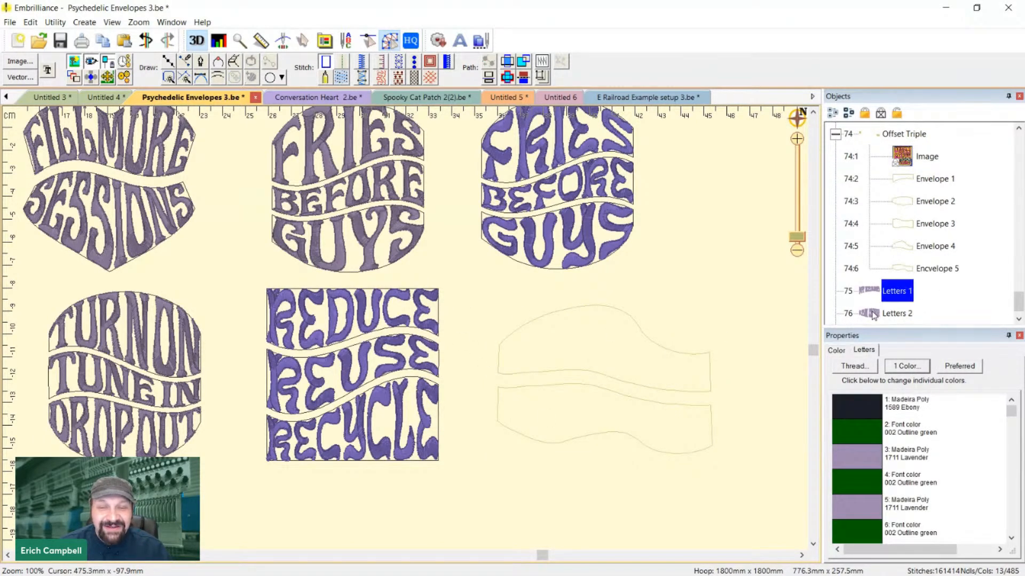
left_click(875, 316, "shift")
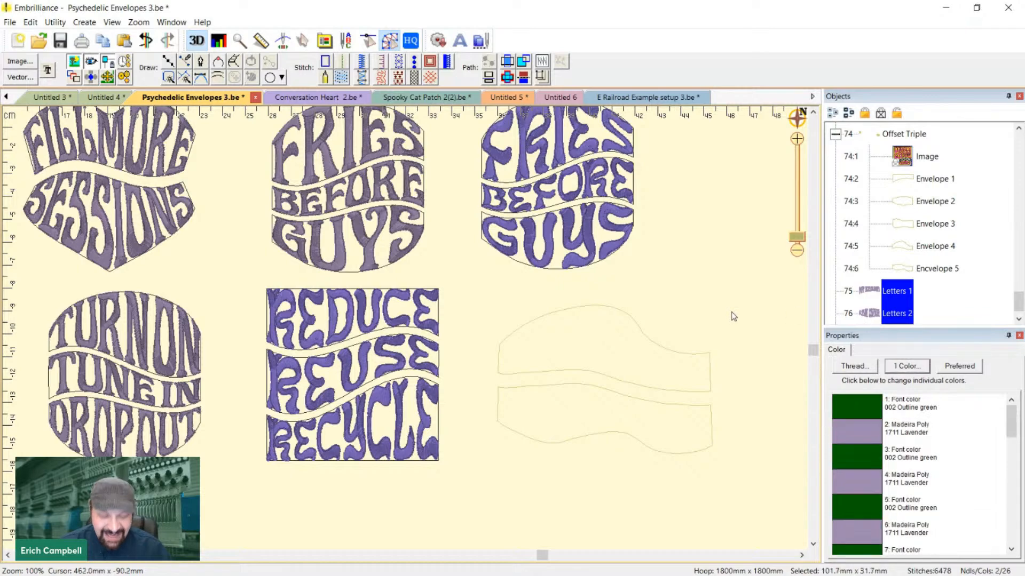
key("ctrl+c")
key("ctrl+v")
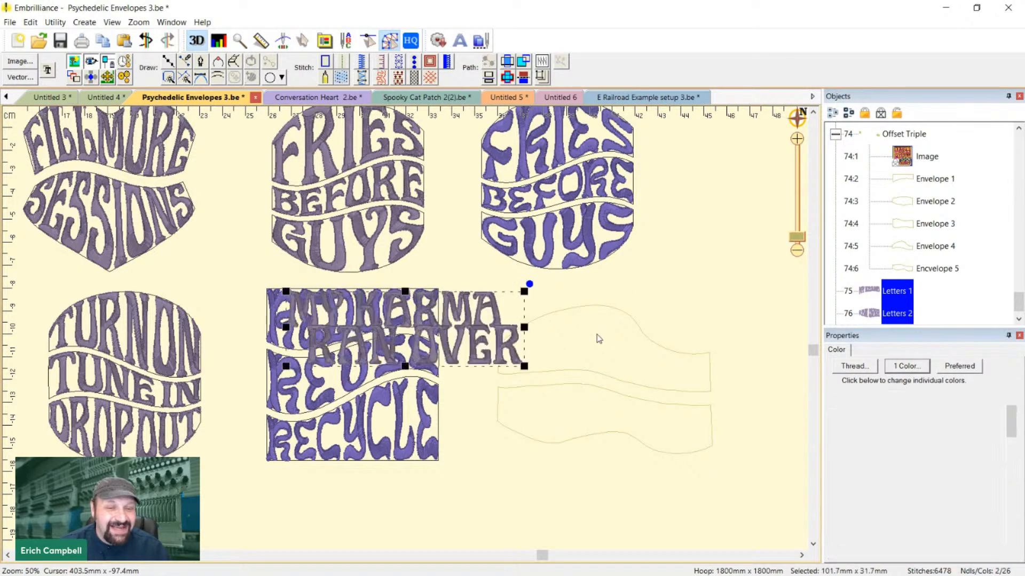
key("minus")
key("plus")
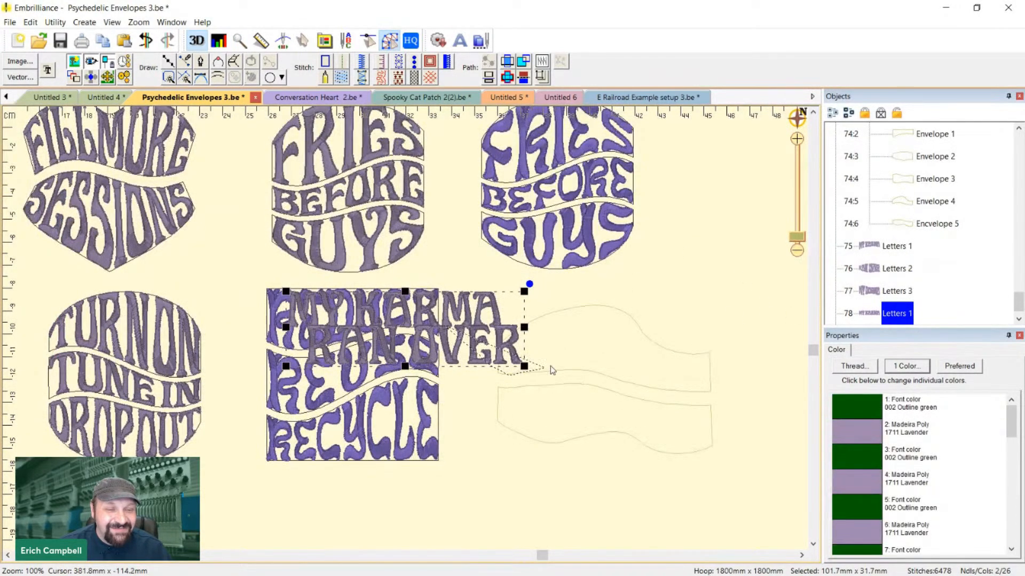
Rename the copied MY KARMA lettering as "Letters 4" so that it matches the upper envelope's number
left_click(483, 327)
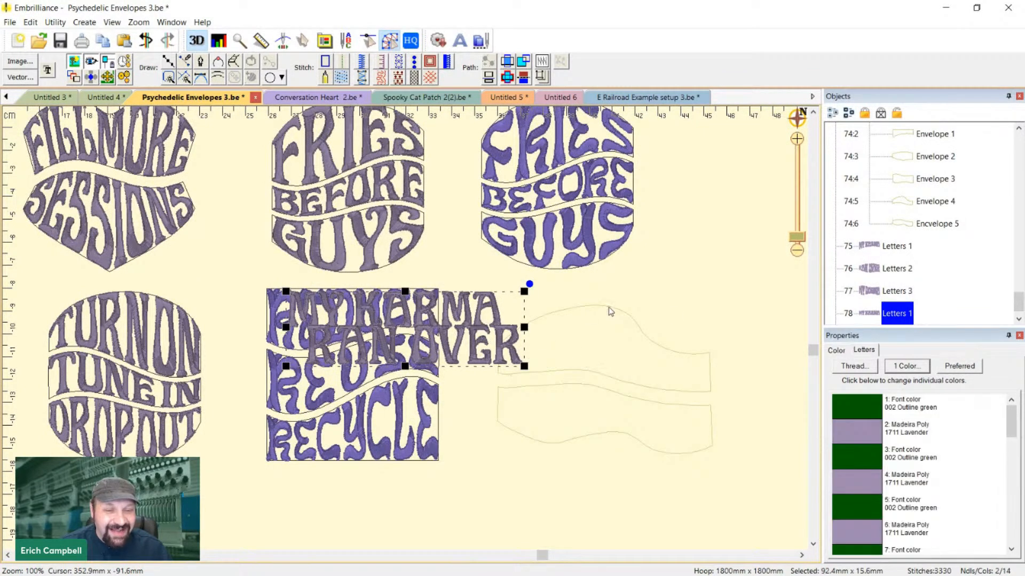
left_click(876, 309)
left_click(903, 291)
double_click(918, 290)
type("4")
key("Return")
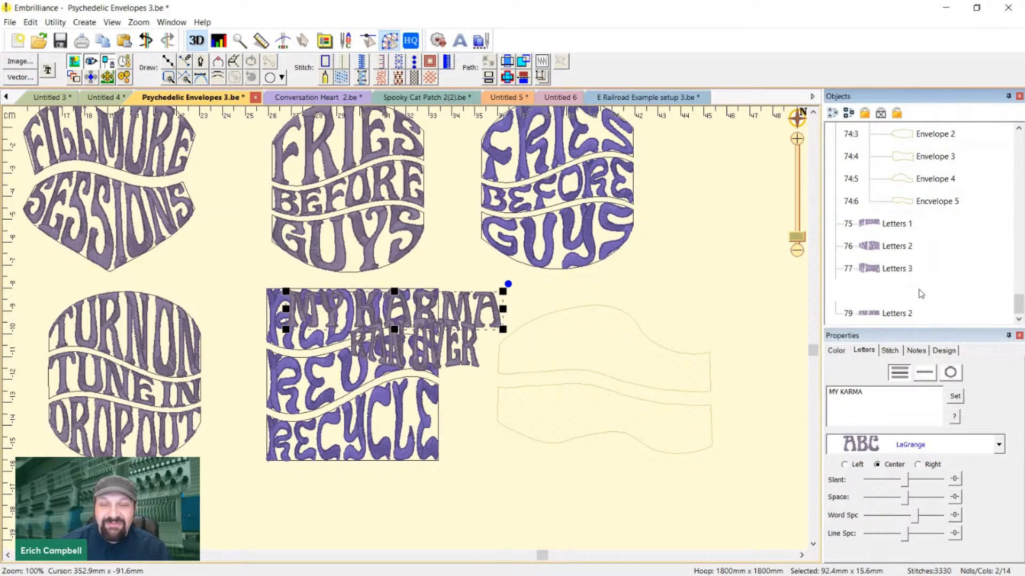
Rename the copied RAN OVER lettering as "Letters 5" and deselect it
left_click(899, 314)
left_click(902, 315)
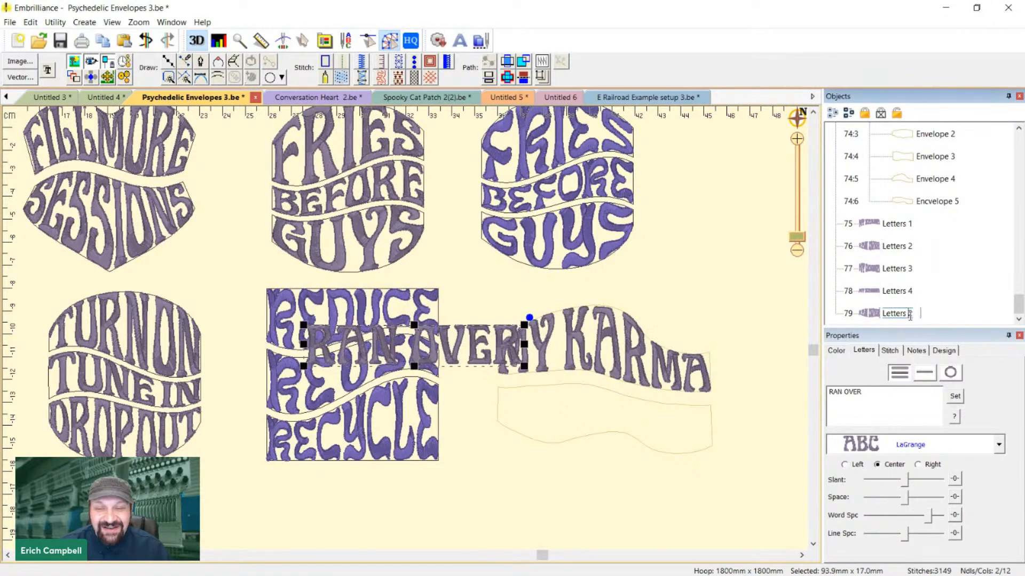
left_click(914, 314)
key("BackSpace")
type("5")
key("Return")
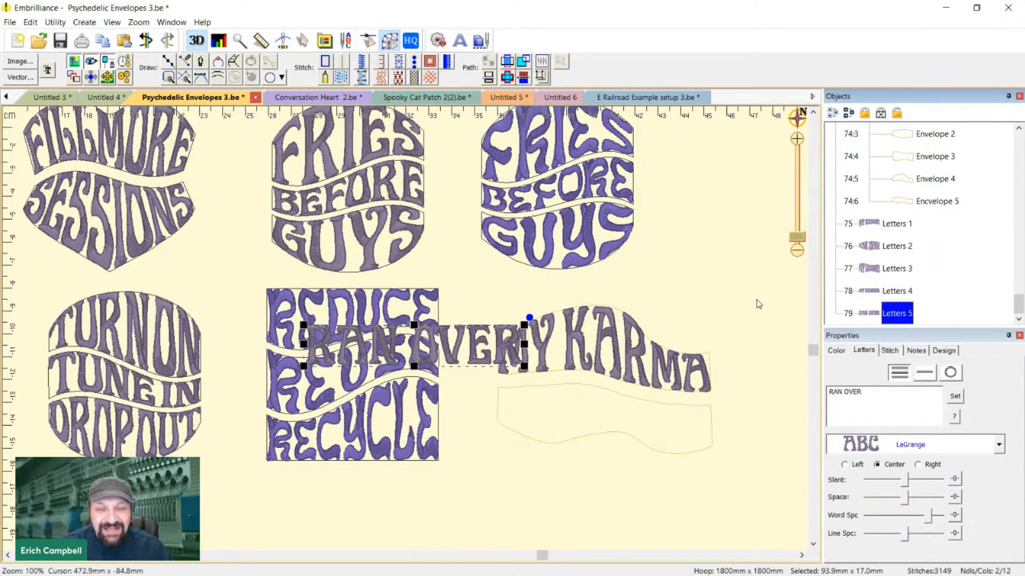
left_click(757, 310)
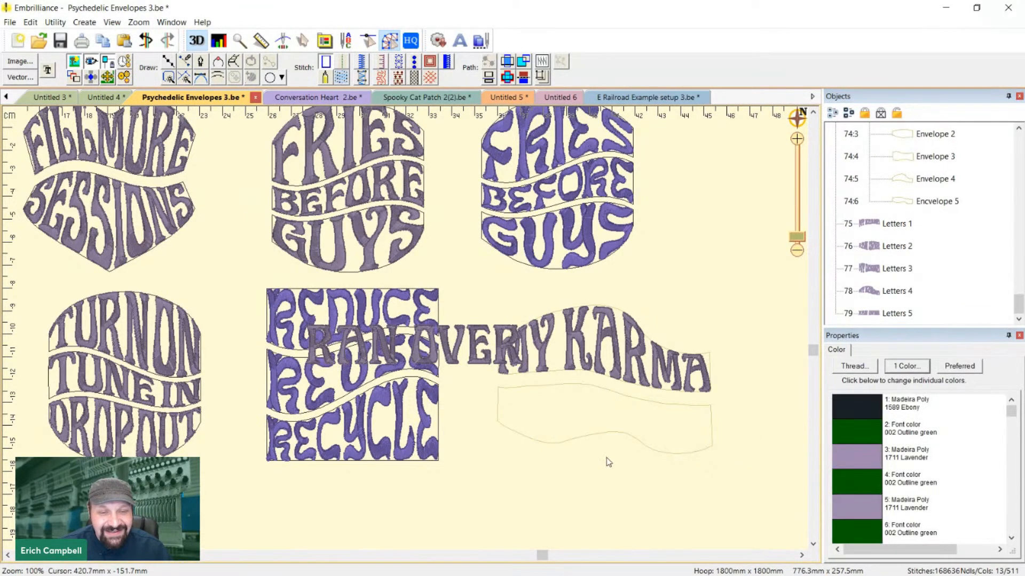
Reapply the RAN OVER text and move the lettering over the lower envelope outline
left_click(871, 316)
left_click(951, 397)
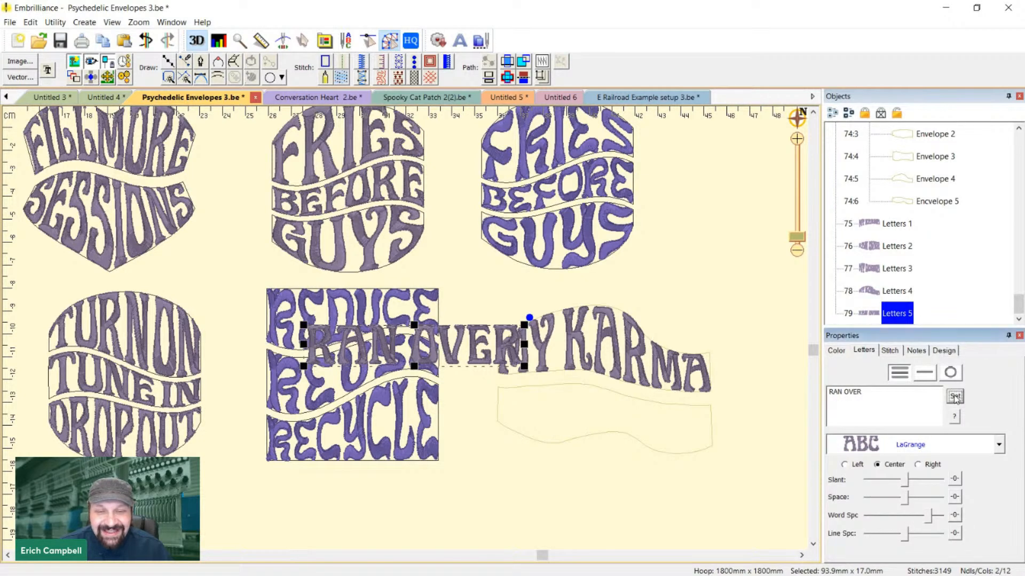
left_click(765, 318)
mouse_move(460, 357)
left_mouse_down()
mouse_move(496, 392)
mouse_move(559, 416)
mouse_move(619, 407)
left_mouse_up()
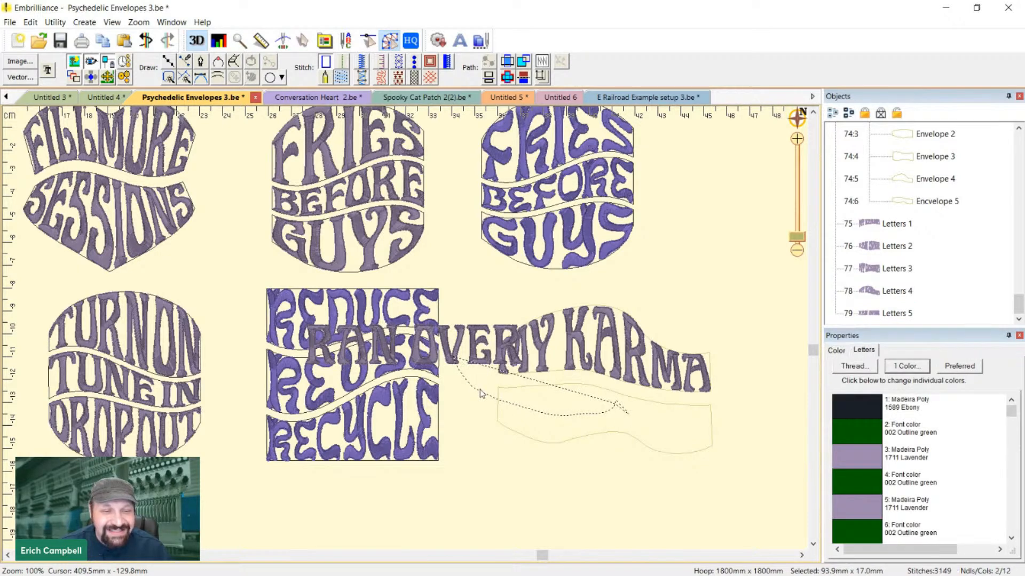
left_click_drag(469, 360, 671, 439)
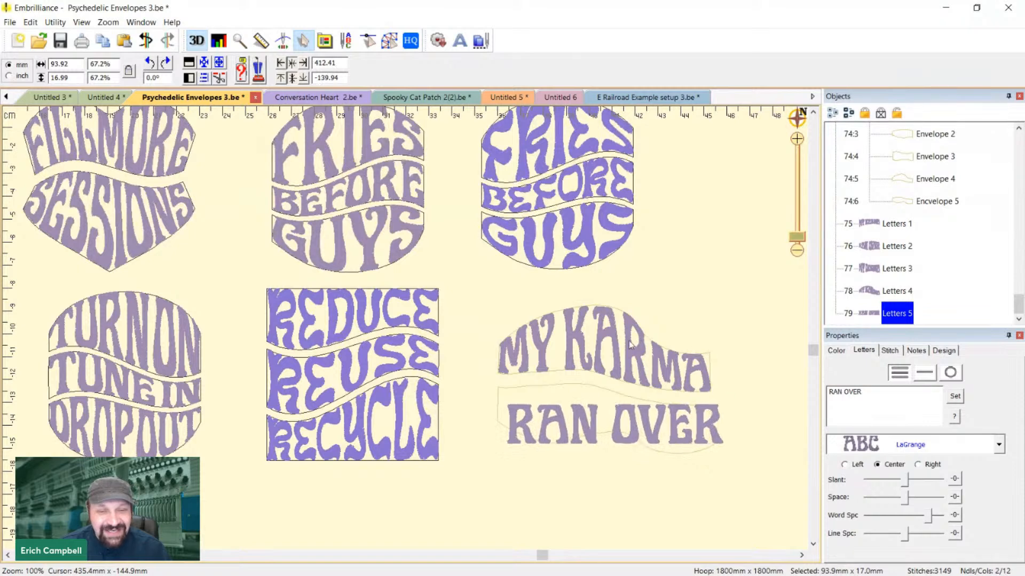
left_click_drag(631, 344, 633, 357)
Correct the misspelled name of the lower envelope outline to "Envelope 5"
scroll(954, 275, "up", 1)
left_click(938, 246)
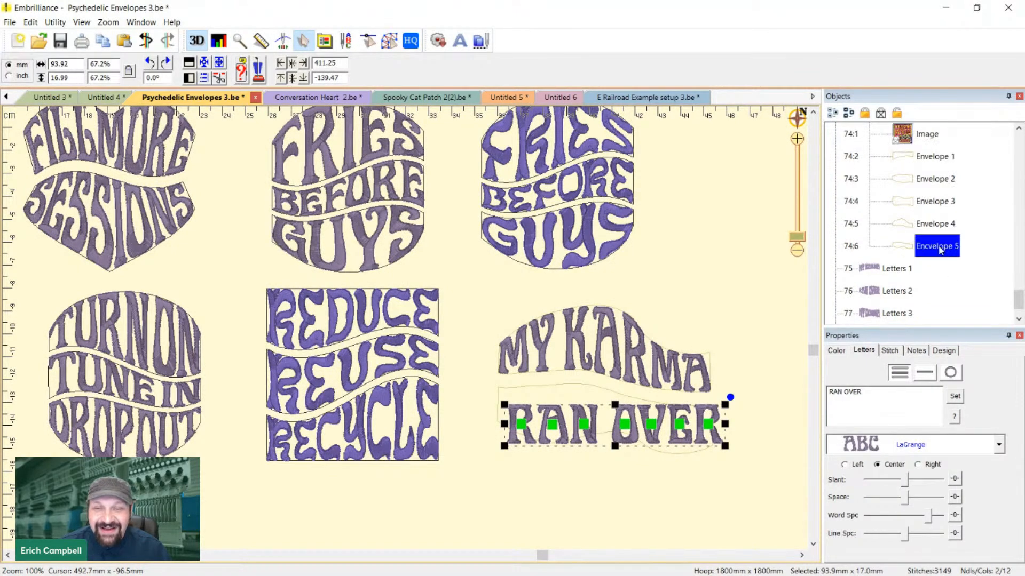
left_click(937, 246)
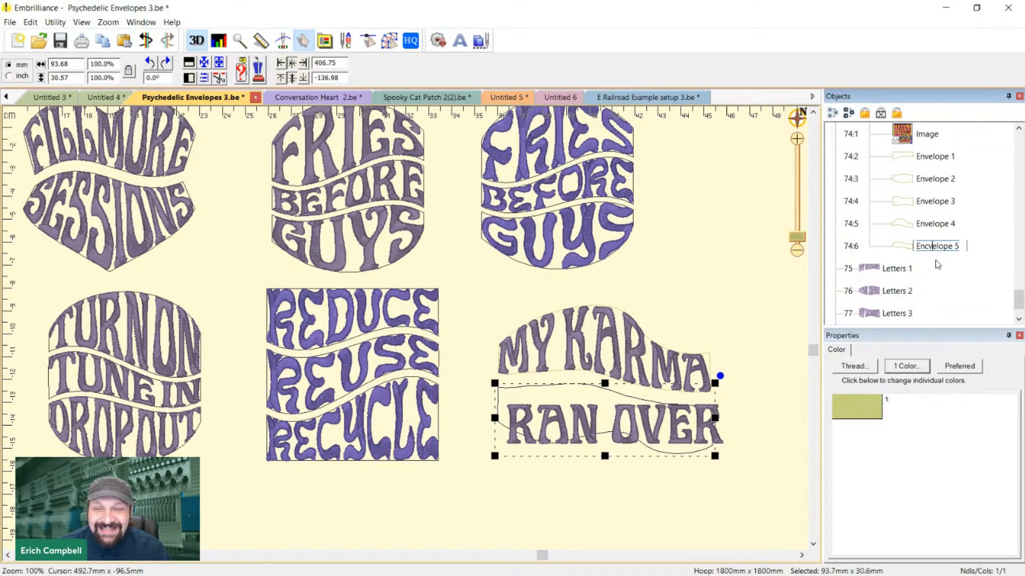
key("Escape")
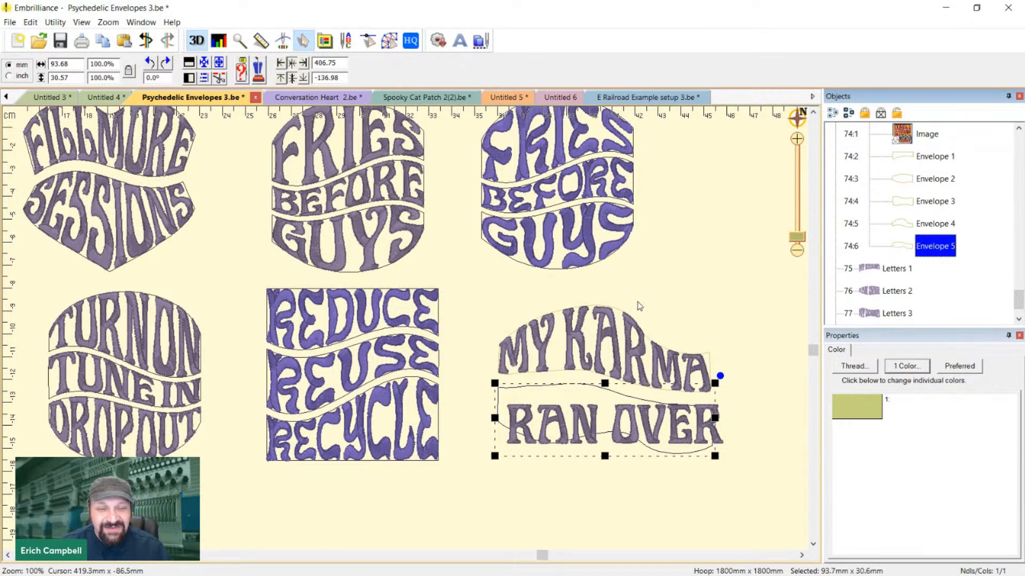
Reapply the RAN OVER text of Letters 5 to fit it into the lower envelope, and deselect it
left_click(657, 442)
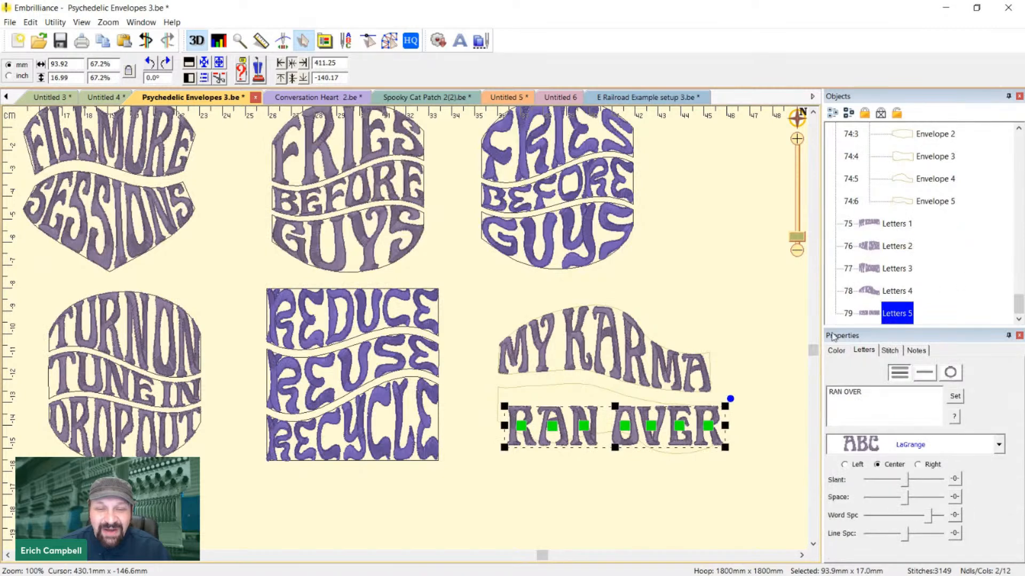
left_click(955, 396)
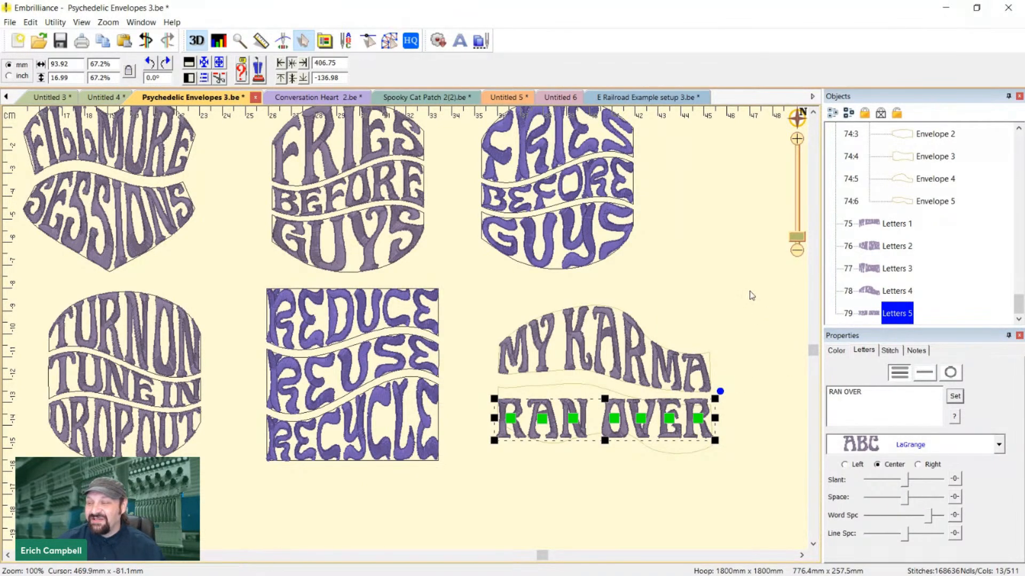
key("ctrl+z")
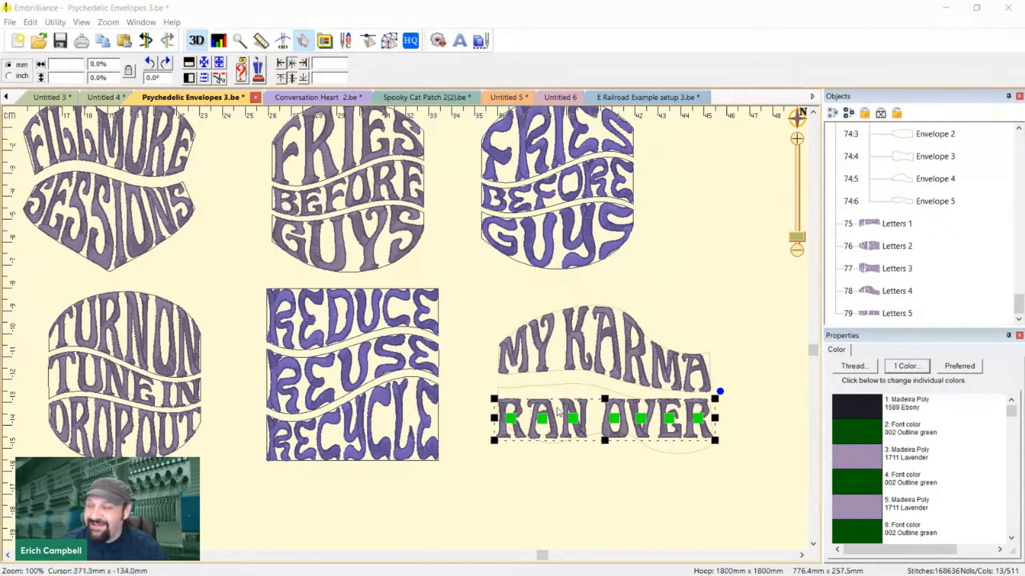
left_click(896, 313)
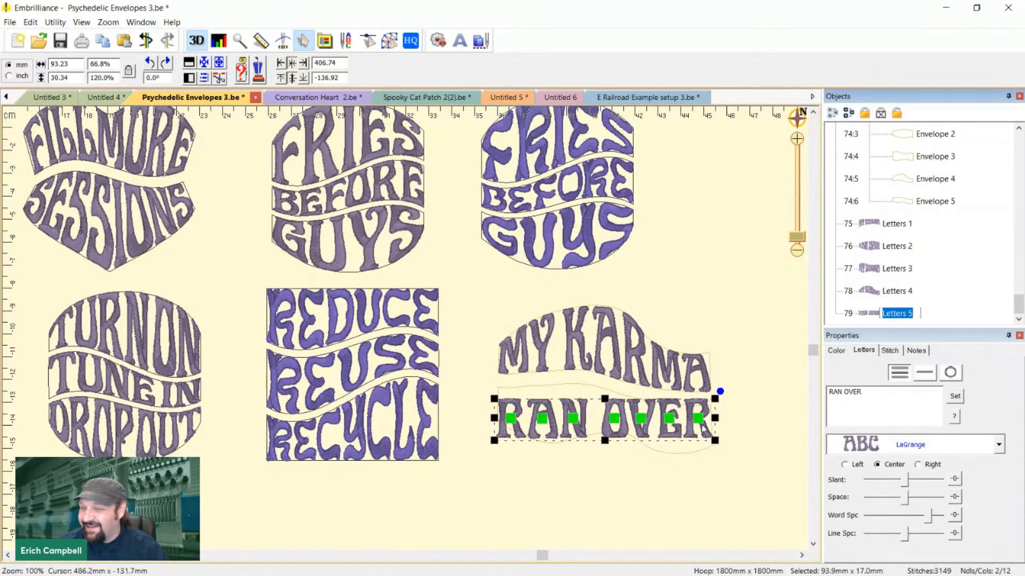
left_click(954, 396)
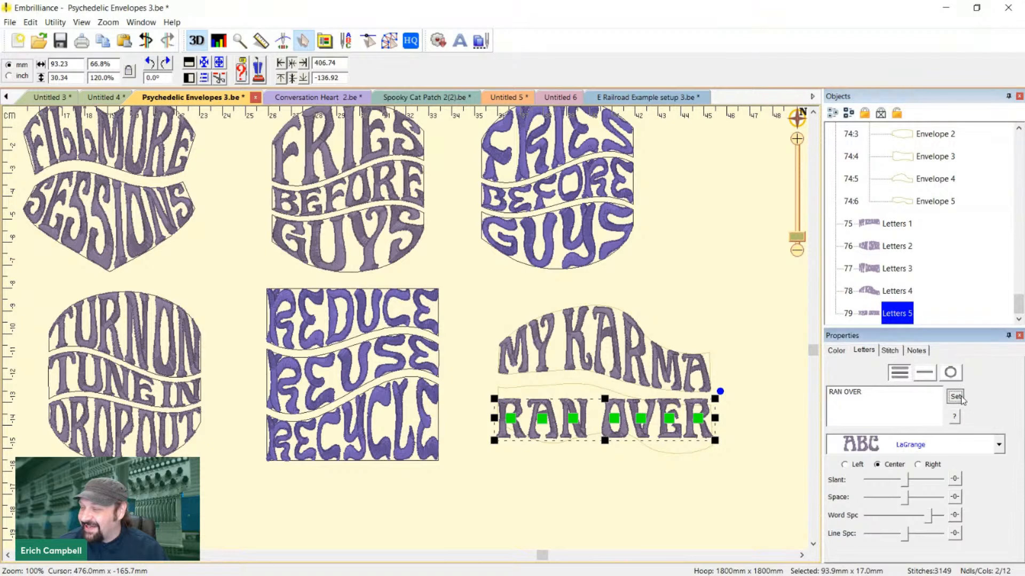
left_click(754, 393)
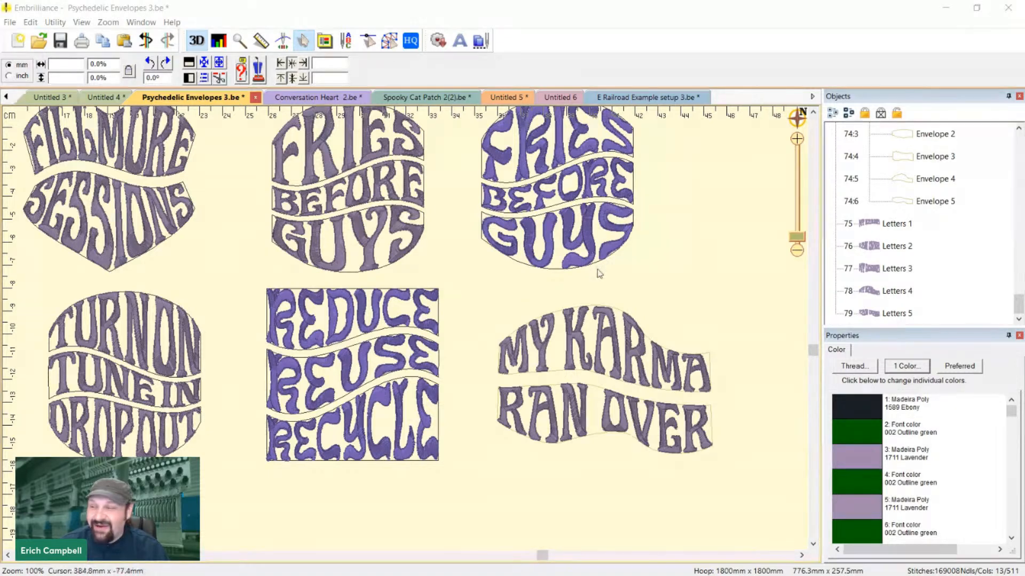
Examine the other wavy lettering designs, including the three-line MY KARMA RAN OVER MY DOGMA layout
scroll(608, 275, "up", 4)
scroll(427, 294, "up", 1)
scroll(427, 294, "down", 3)
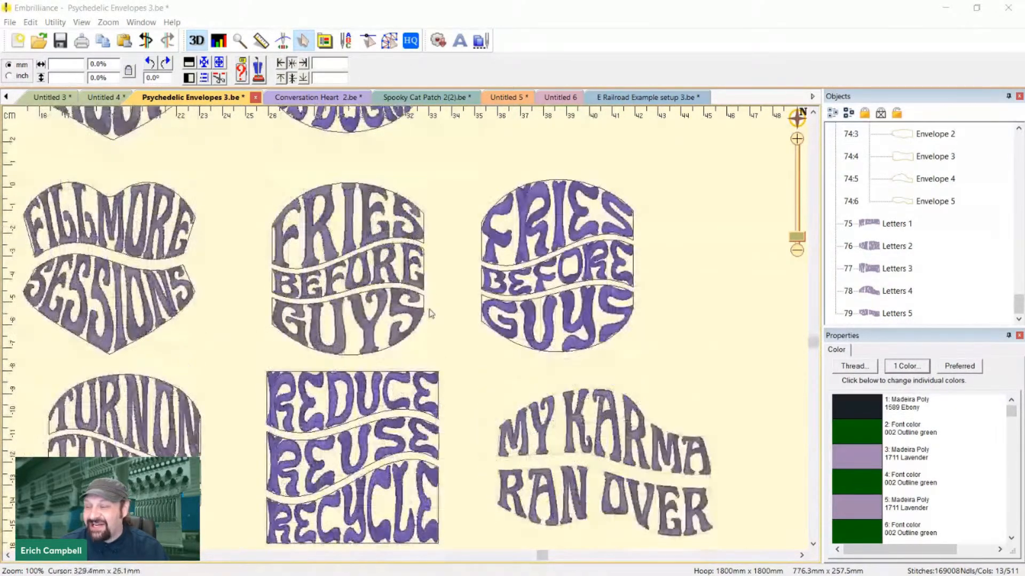
left_click_drag(545, 558, 297, 555)
scroll(271, 329, "up", 3)
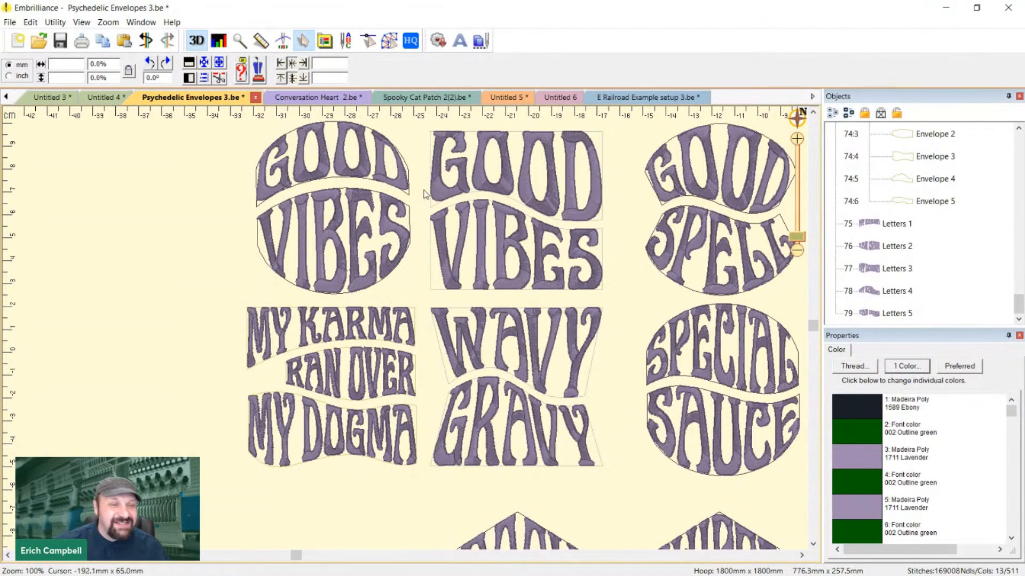
Bring up the banner and shield design in Untitled 3 and select its GONE lettering
left_click(102, 98)
left_click(52, 99)
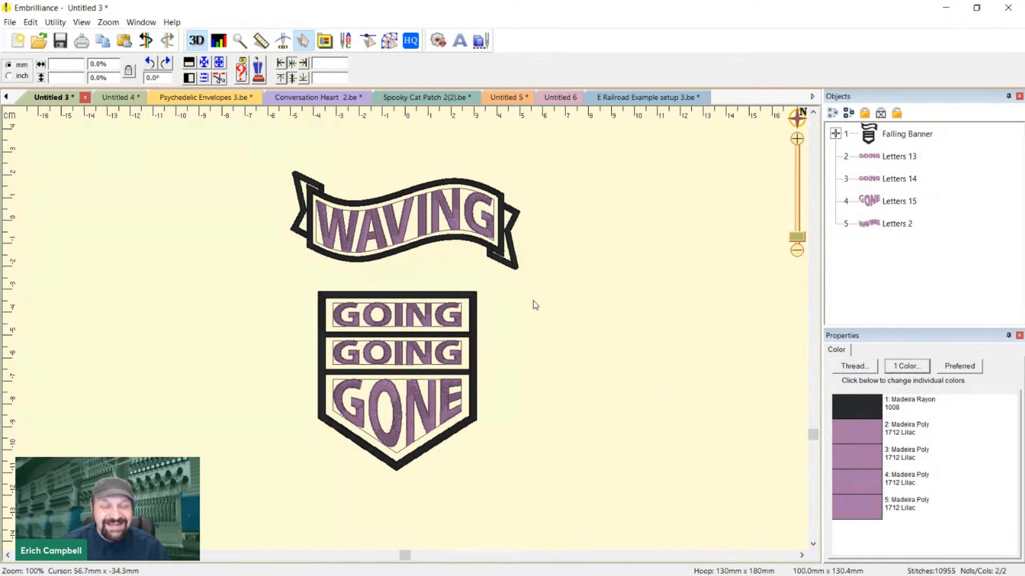
scroll(535, 302, "up", 1)
scroll(533, 307, "up", 1)
scroll(514, 362, "down", 1)
left_click(439, 405)
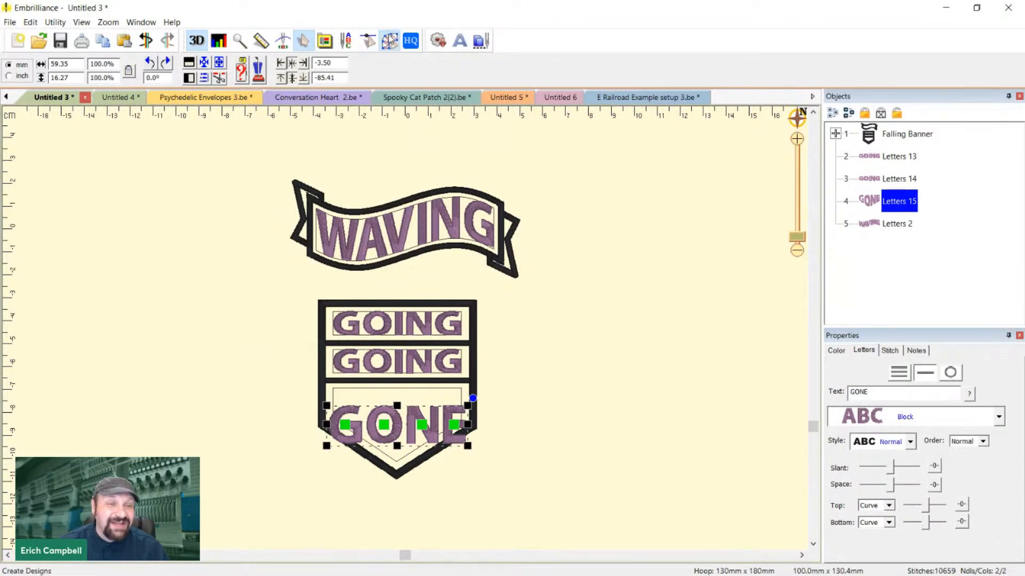
Browse the banner and shape designs in the library's Embrilliance: Envelopes catalog and close it without inserting any
left_click(389, 40)
left_click(439, 41)
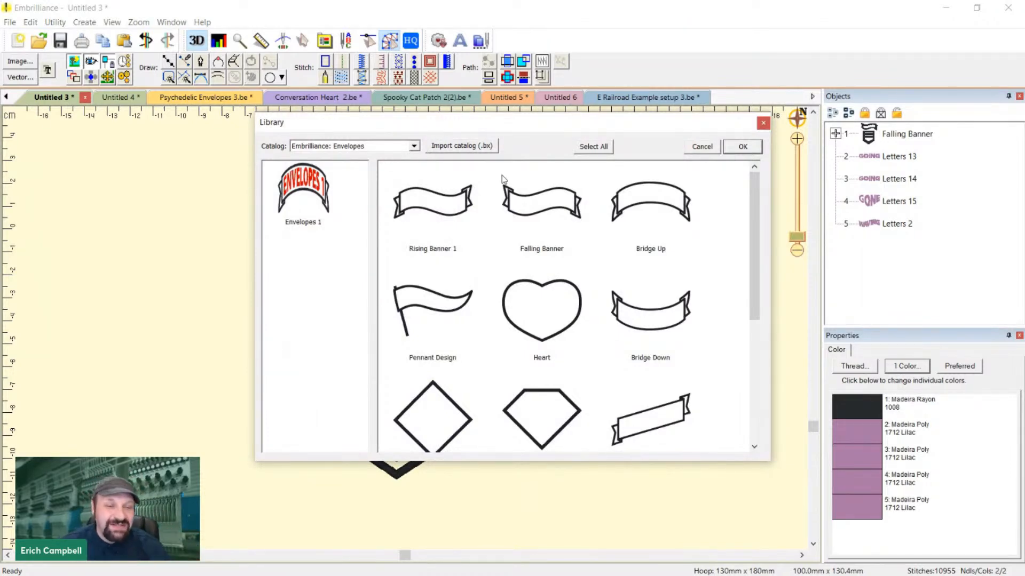
scroll(582, 278, "down", 3)
scroll(582, 278, "up", 1)
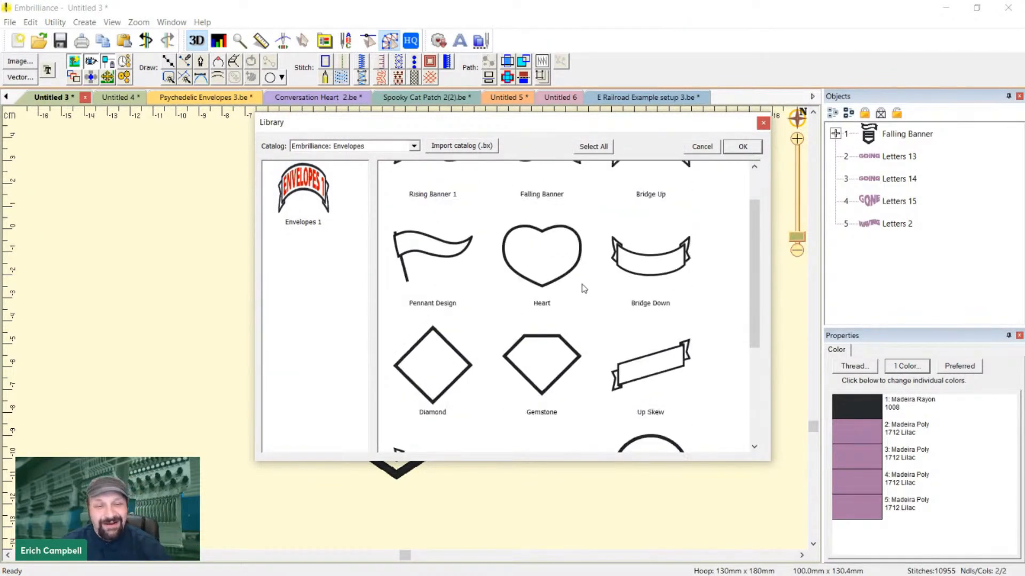
scroll(587, 288, "down", 1)
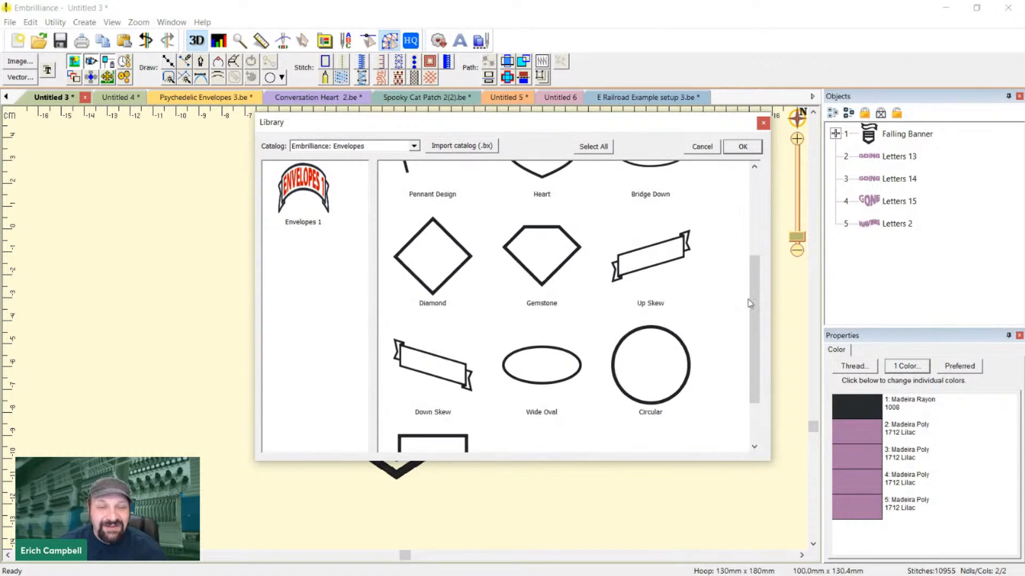
scroll(720, 298, "down", 3)
scroll(678, 281, "up", 6)
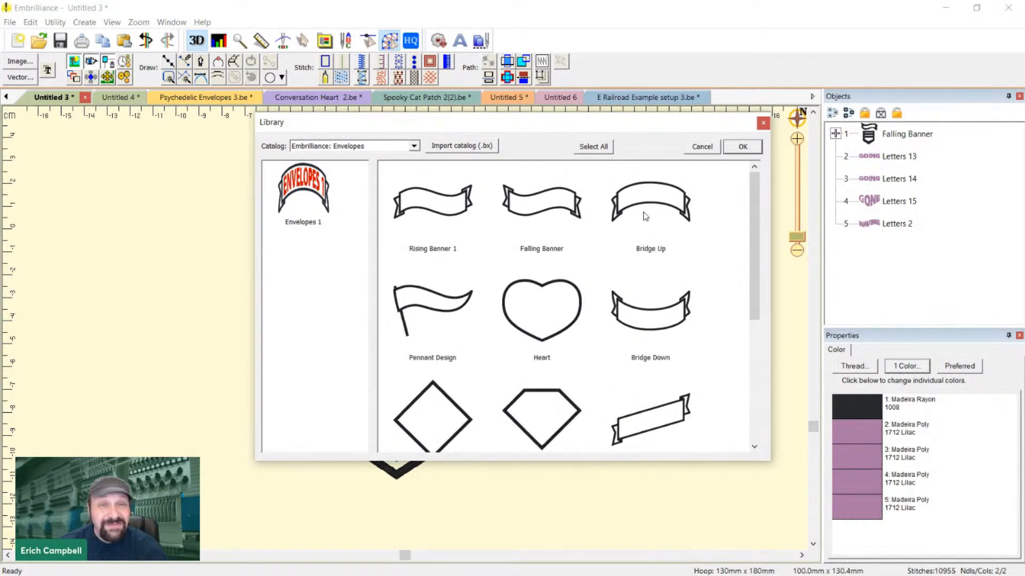
left_click(764, 123)
Review the lettering designs in Psychedelic Envelopes 3 up close and return to the banner design in Untitled 3
left_click(233, 98)
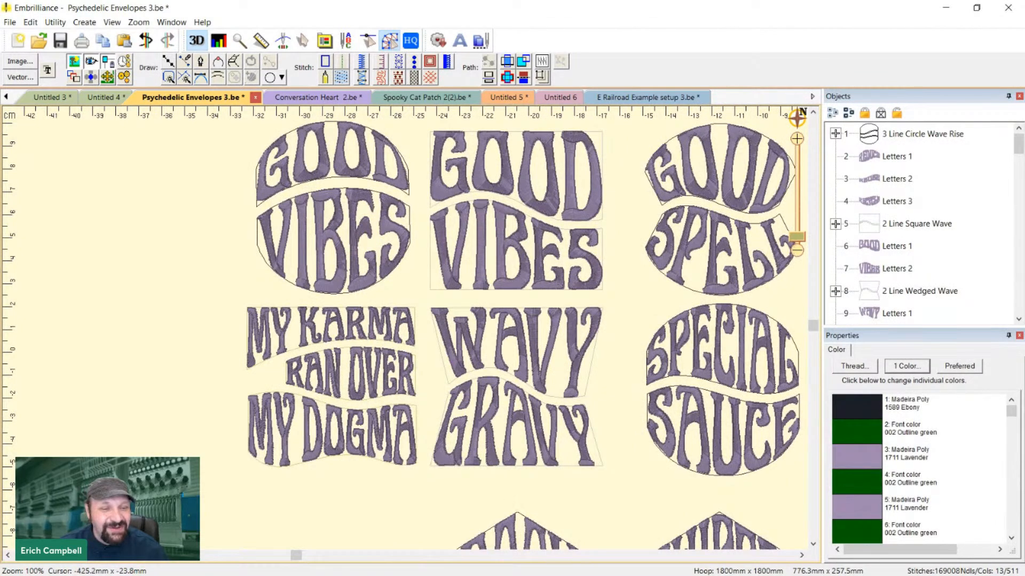
key("plus")
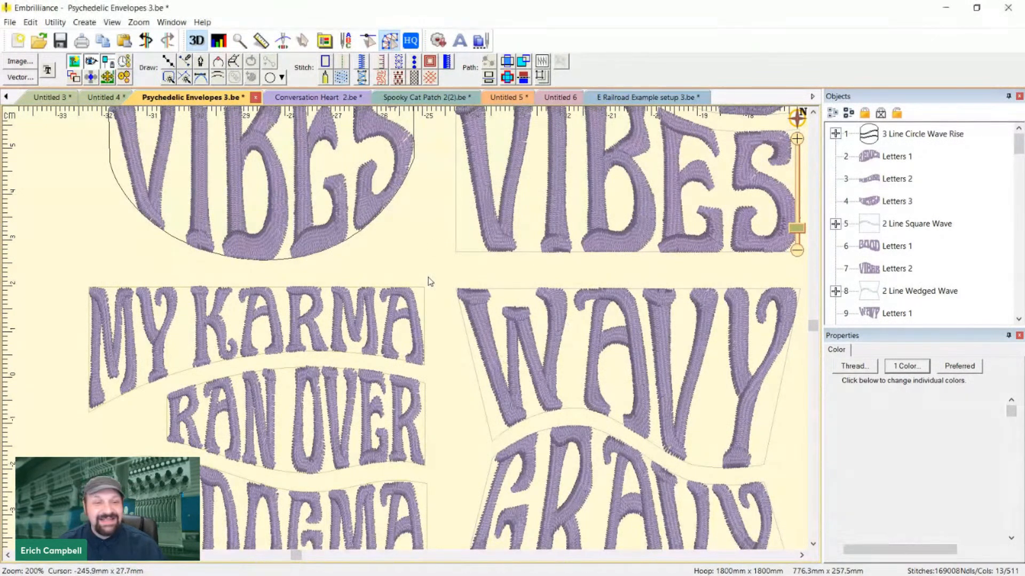
scroll(428, 277, "down", 3)
scroll(453, 319, "down", 1)
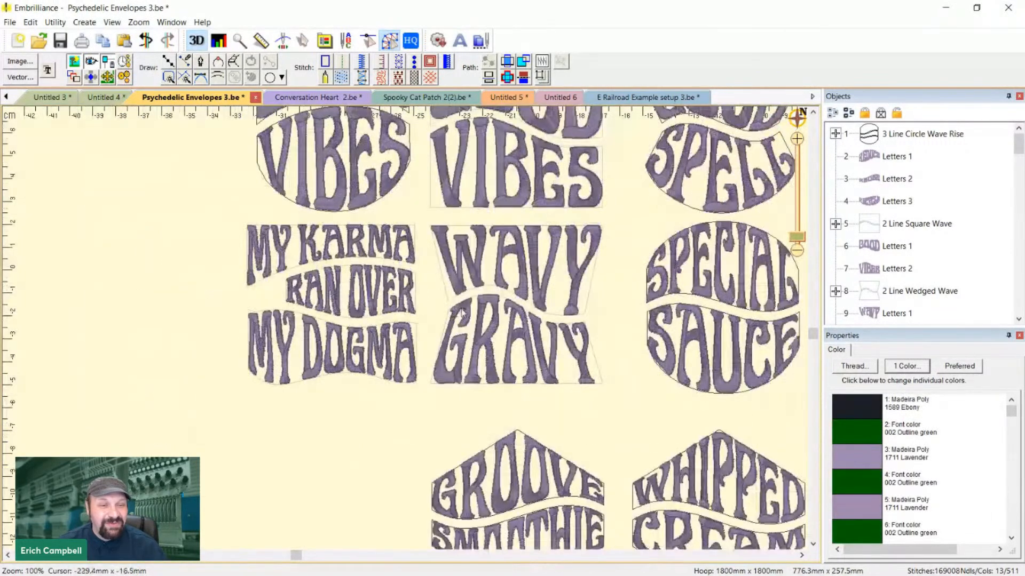
scroll(469, 299, "up", 2)
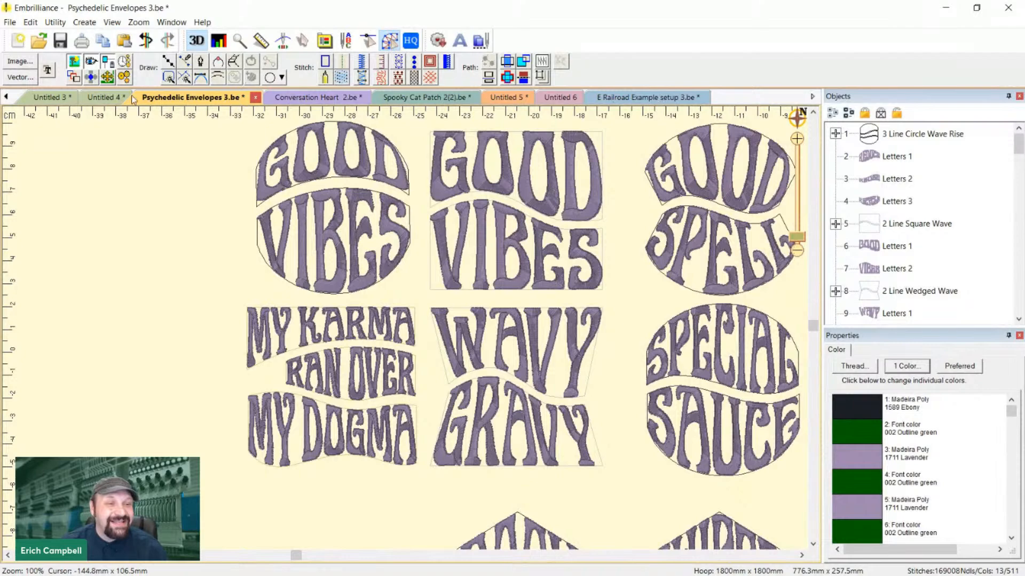
left_click(92, 97)
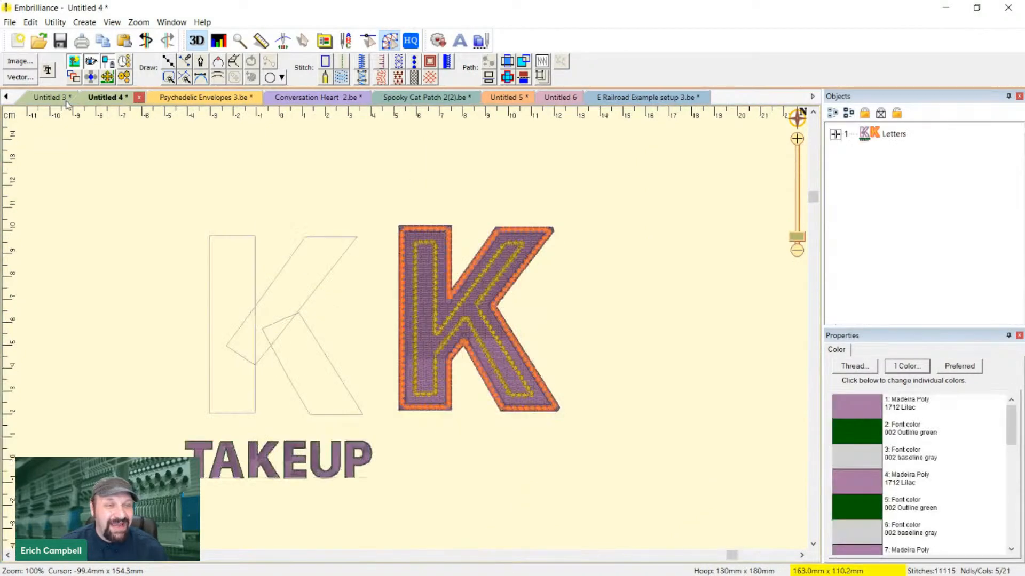
left_click(64, 99)
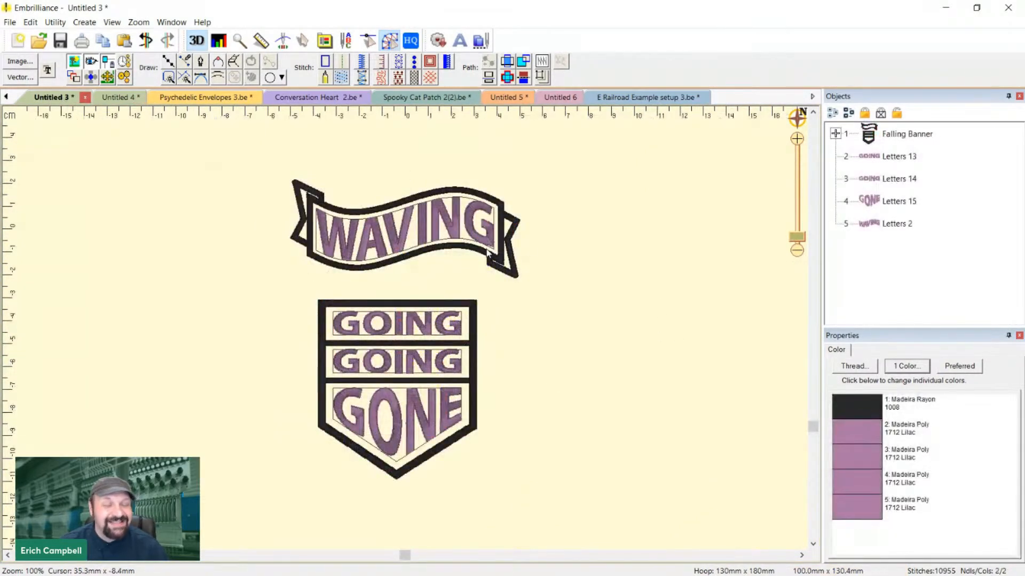
Open the design library and look through the banners, shapes and shields of the Embrilliance: Envelopes catalog
left_click(438, 41)
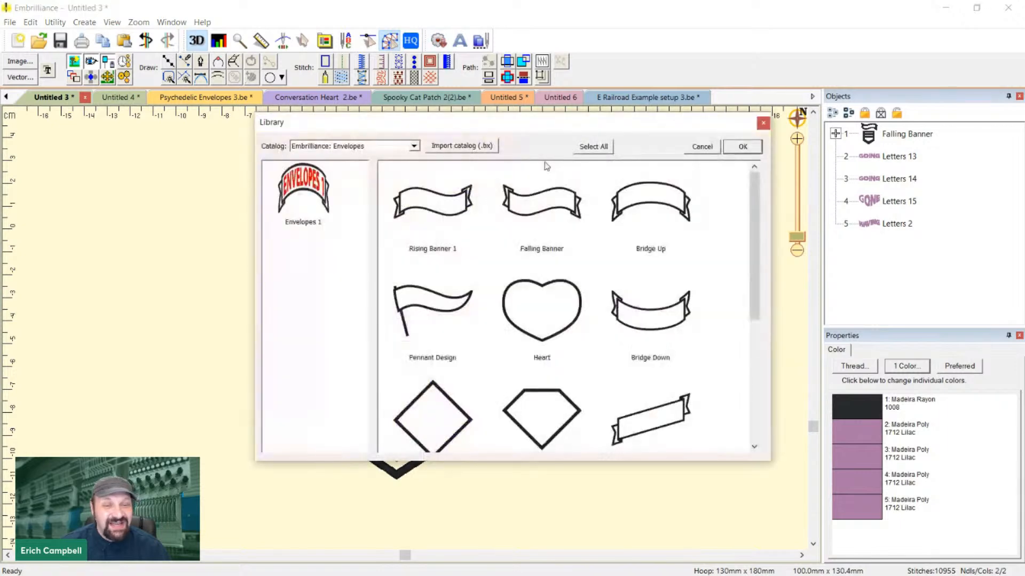
scroll(622, 284, "down", 1)
scroll(676, 273, "up", 1)
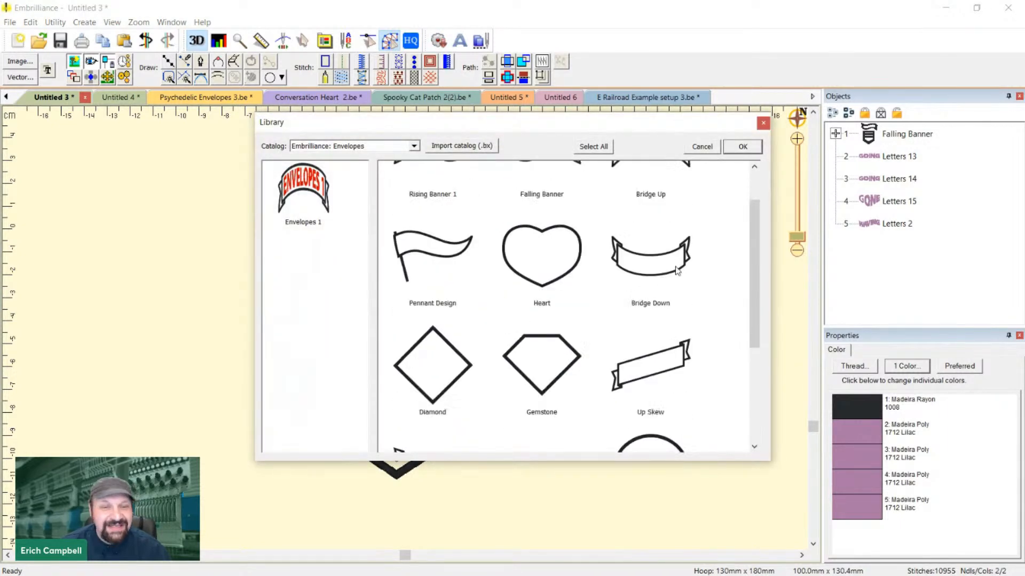
scroll(653, 326, "down", 1)
scroll(651, 333, "down", 1)
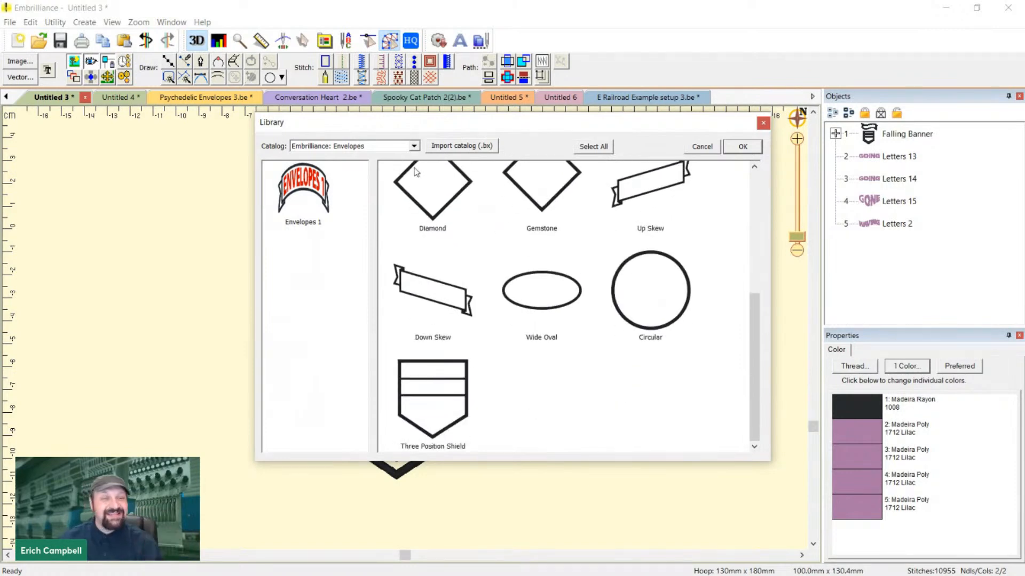
Switch the library to the Embrilliance: Merrowly catalog and show its Shields category
left_click(415, 146)
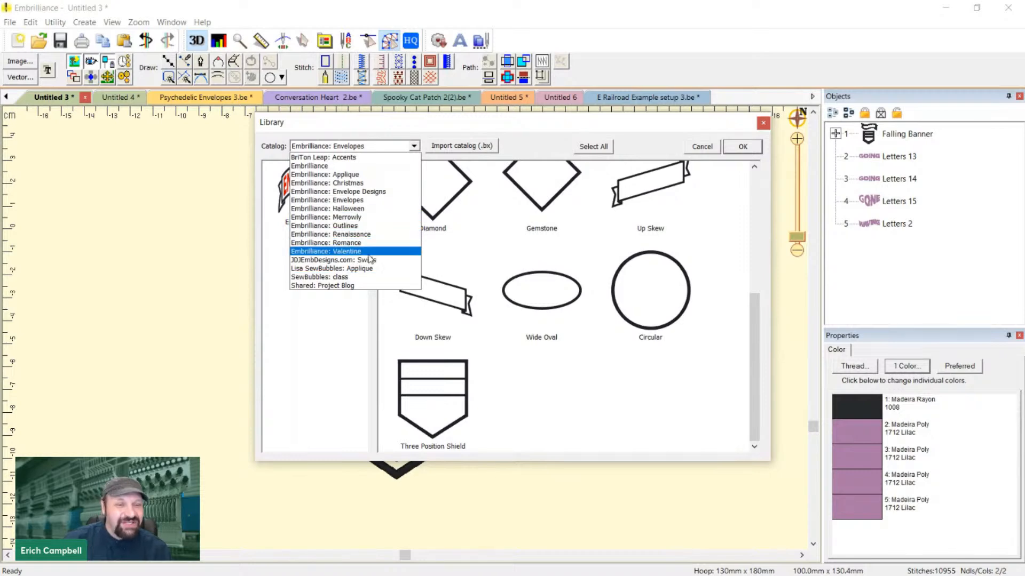
left_click(355, 217)
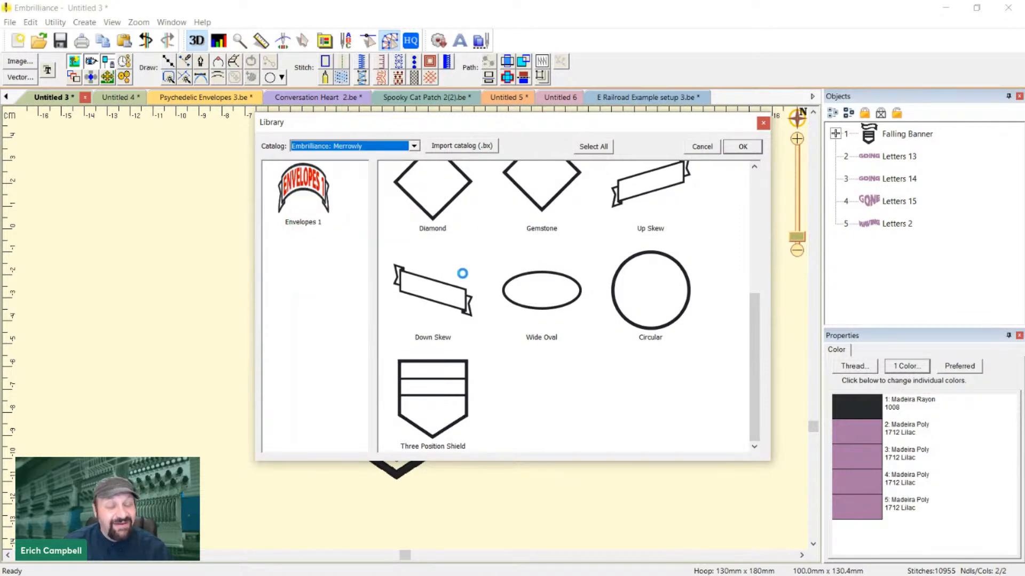
scroll(438, 285, "down", 1)
scroll(515, 314, "up", 1)
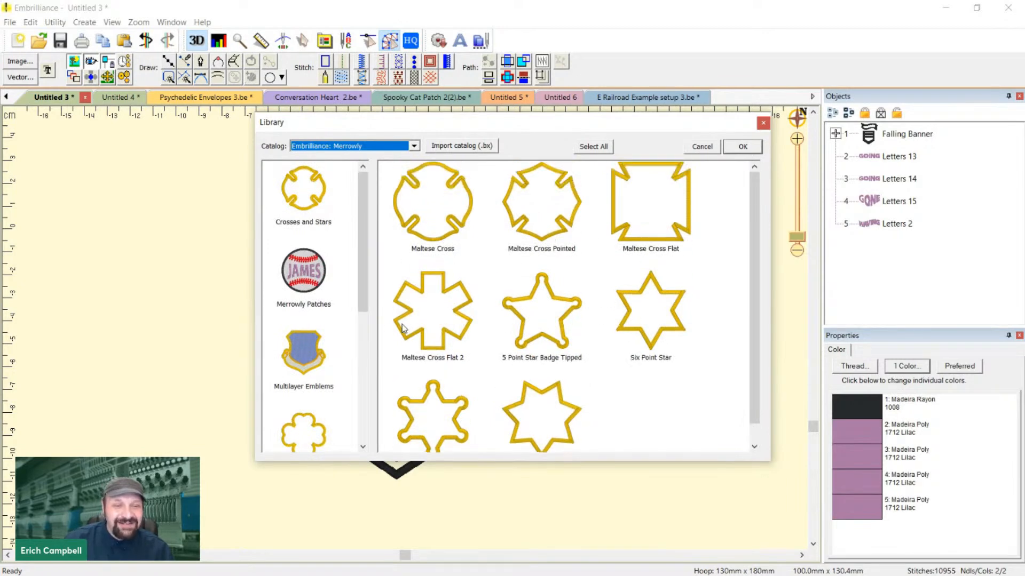
left_click_drag(363, 291, 365, 411)
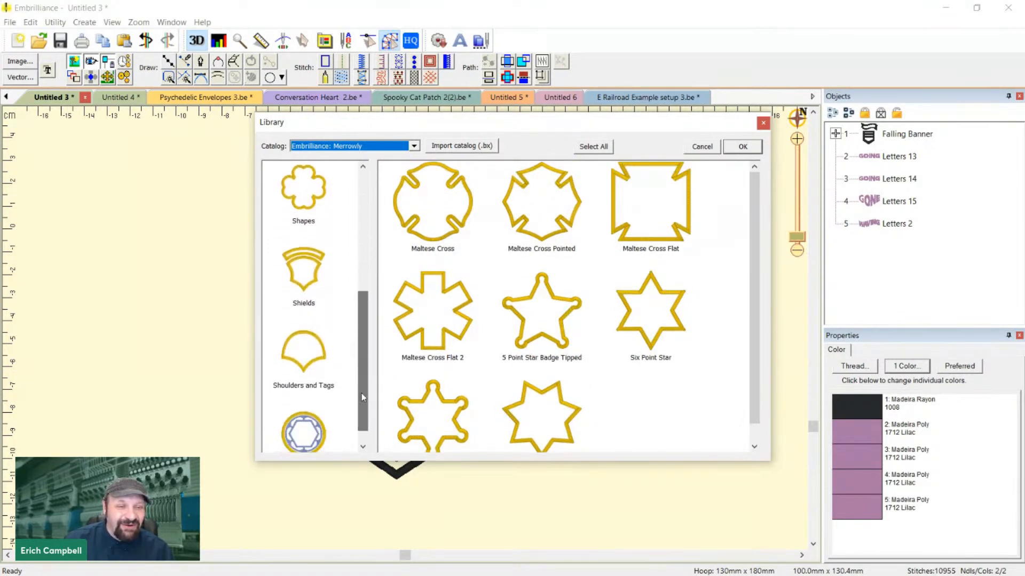
left_click(328, 277)
Browse the shield, keystone and rocker shapes in the Merrowly Shields category
scroll(576, 319, "down", 5)
scroll(576, 319, "down", 10)
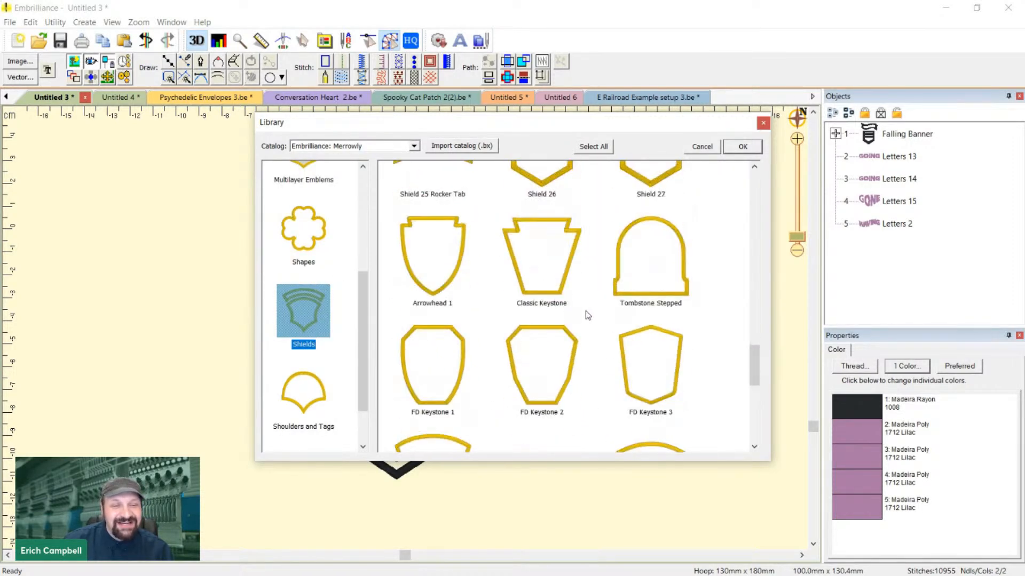
scroll(584, 311, "up", 1)
left_click(459, 308)
scroll(576, 308, "up", 3)
scroll(577, 308, "up", 6)
scroll(580, 316, "up", 2)
scroll(585, 310, "down", 1)
scroll(576, 320, "up", 1)
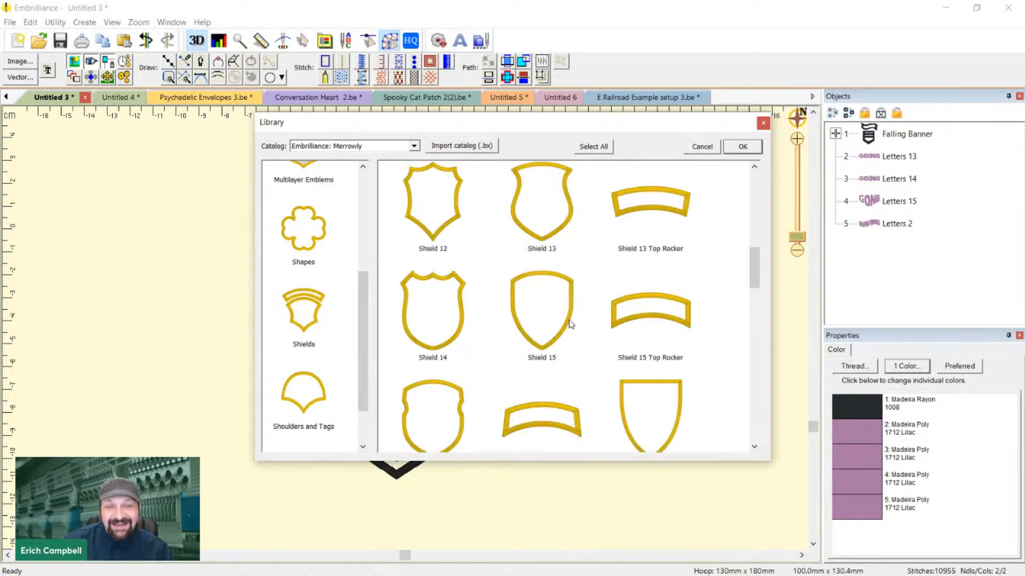
scroll(580, 318, "up", 6)
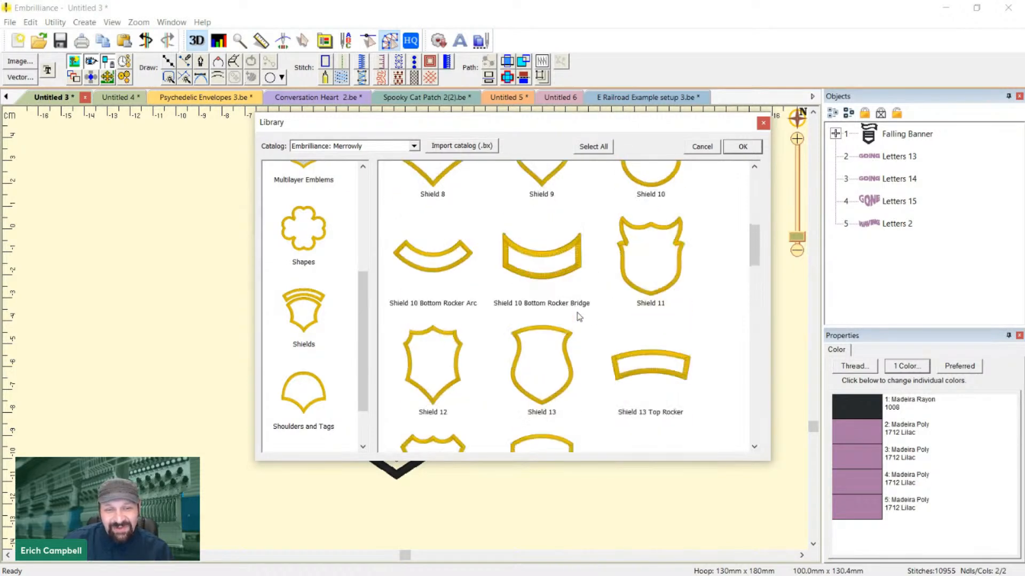
scroll(579, 315, "down", 1)
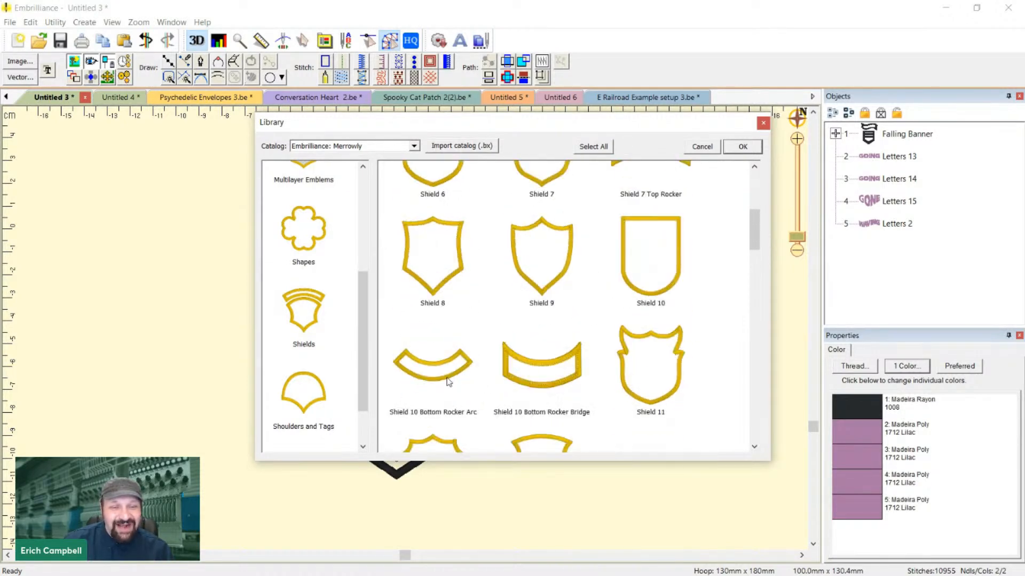
scroll(459, 320, "up", 5)
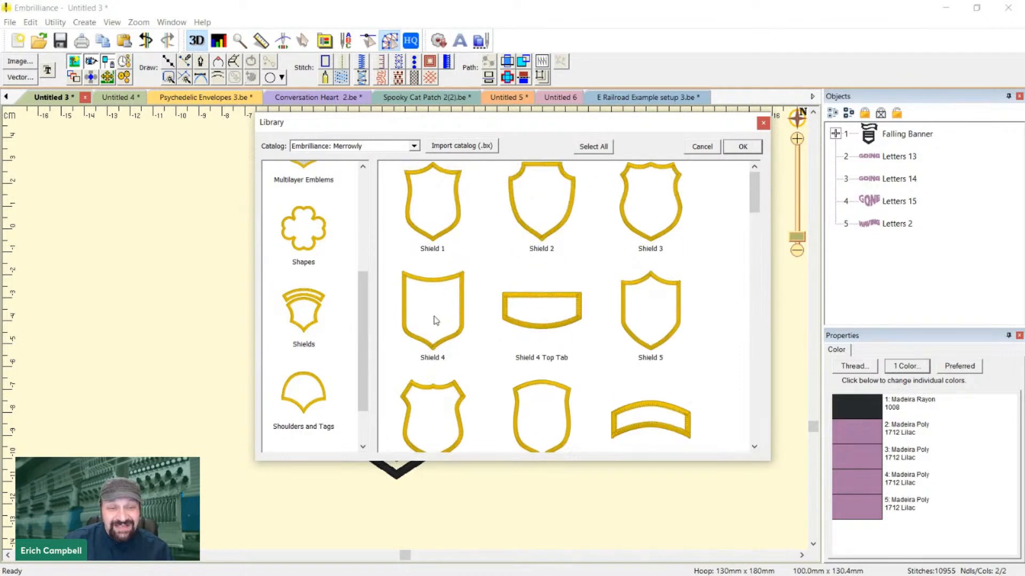
Insert the Shield 4 design and place it to the right of the GOING GOING GONE shield
left_click(449, 340)
double_click(449, 340)
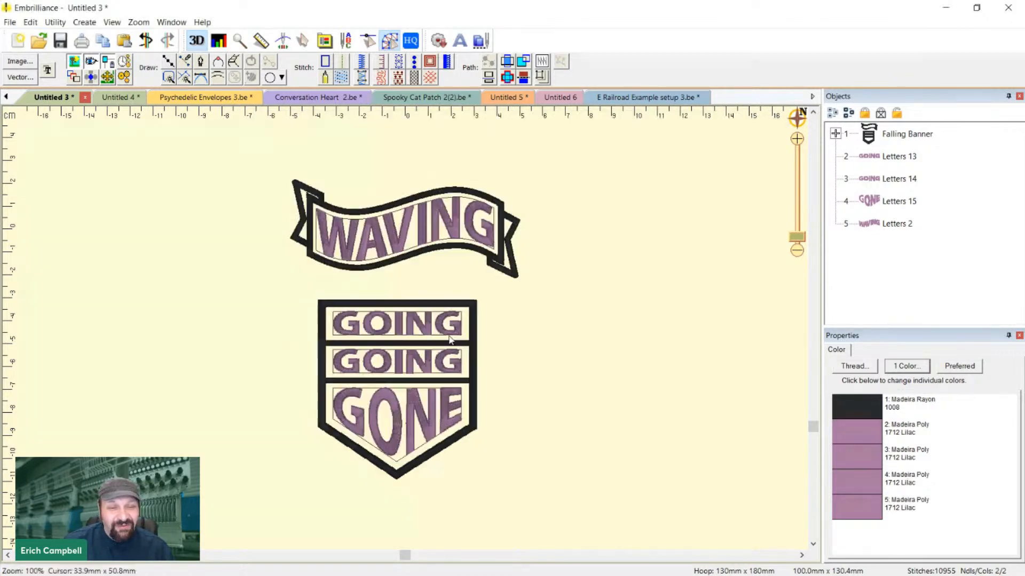
left_click_drag(453, 297, 714, 459)
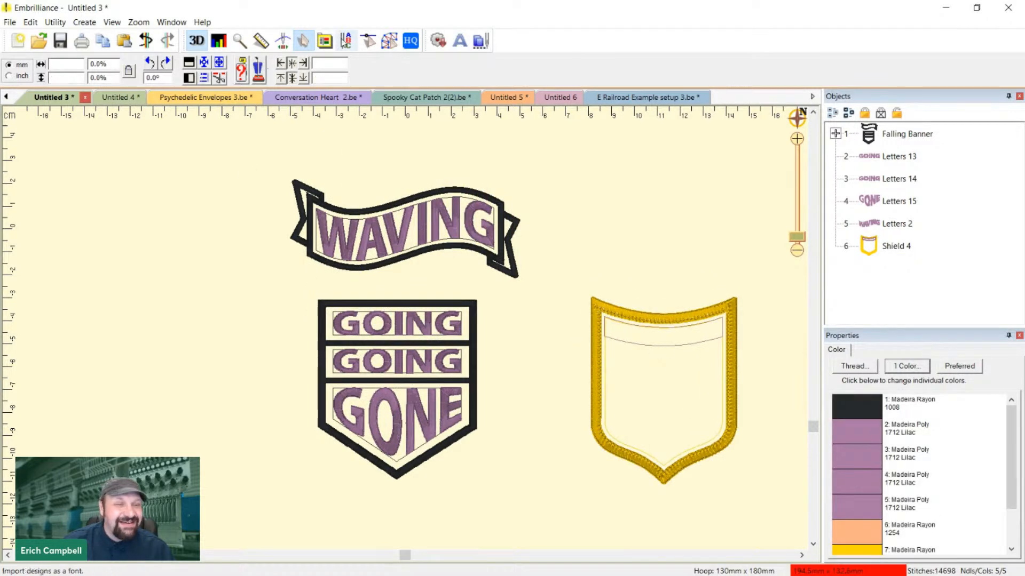
Insert the Shield 4 Top Tab design from the library and place it directly above Shield 4, following its curved upper edge
left_click(389, 42)
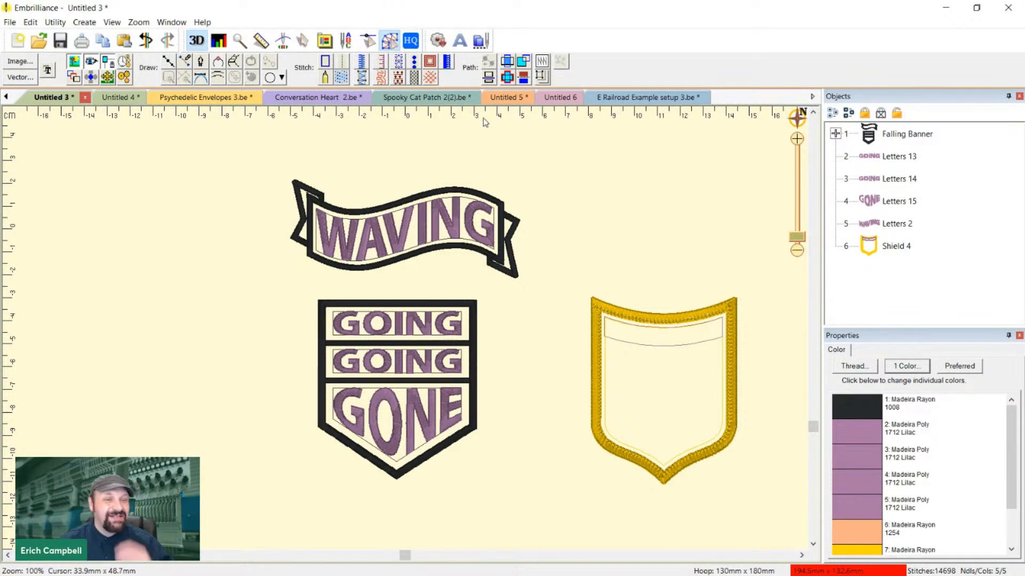
left_click(436, 41)
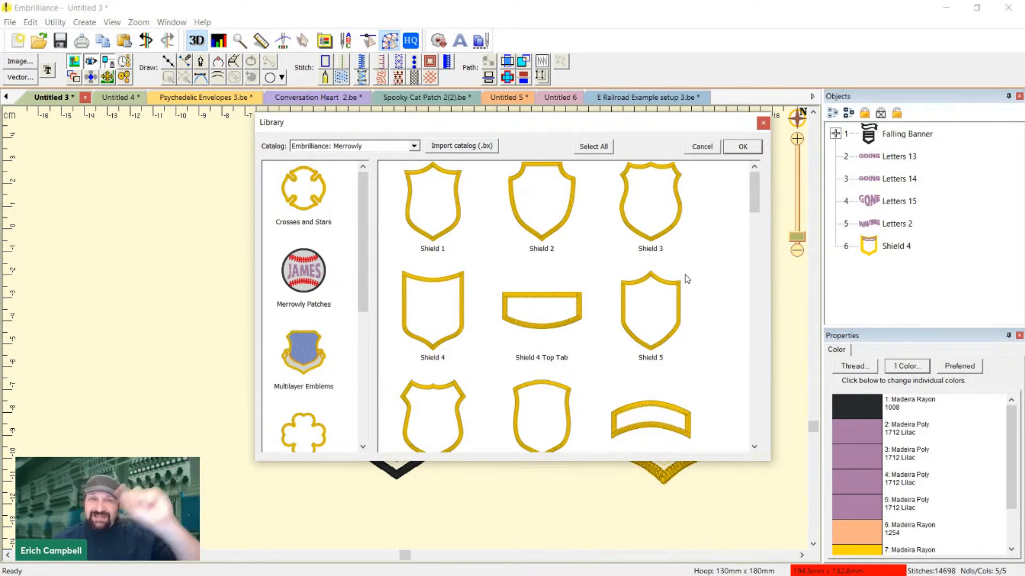
double_click(566, 326)
left_click_drag(419, 263, 683, 299)
key("Escape")
key("3")
key("3")
left_click(691, 305)
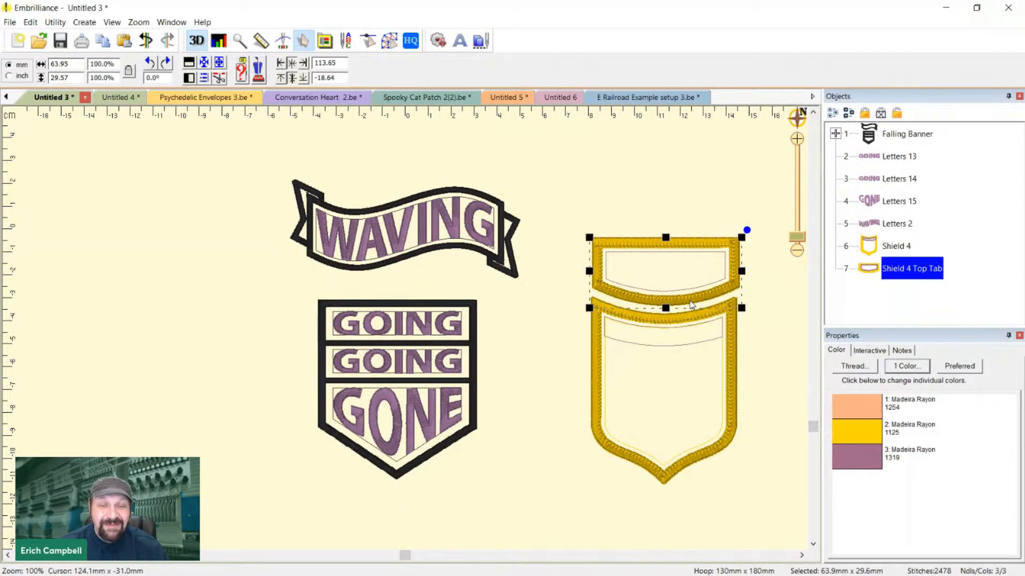
Inspect the two Merrowly shapes up close and read Shield 4's notes on its baselines and envelope
left_click_drag(700, 378, 464, 334)
scroll(603, 347, "up", 1)
left_click_drag(612, 336, 590, 415)
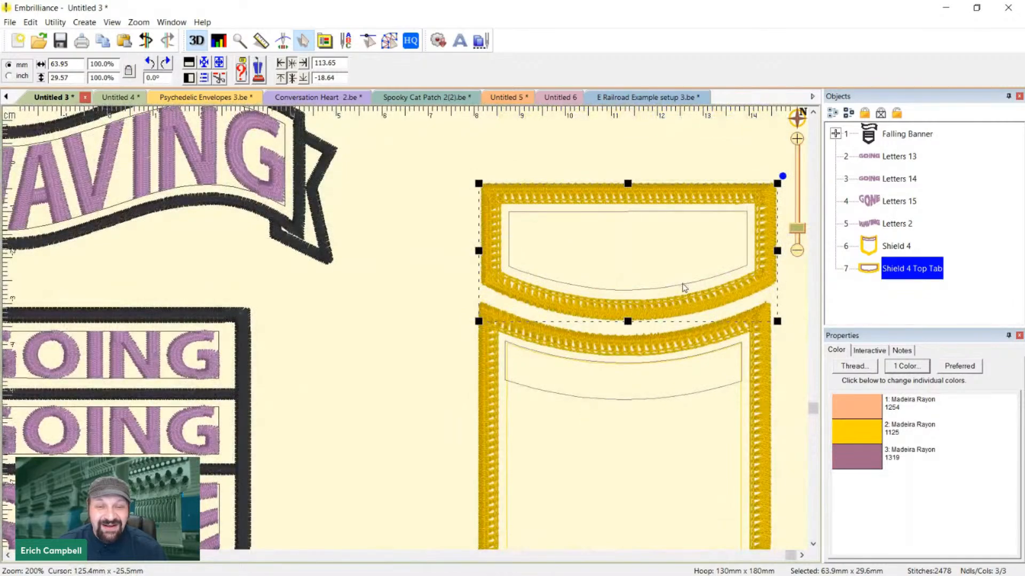
left_click(870, 248)
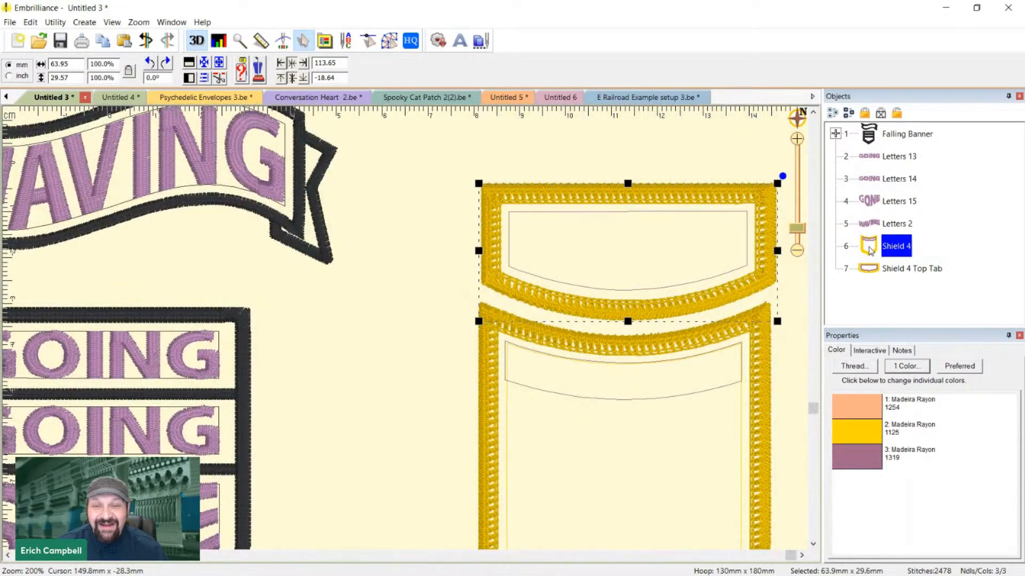
left_click(868, 352)
left_click(897, 355)
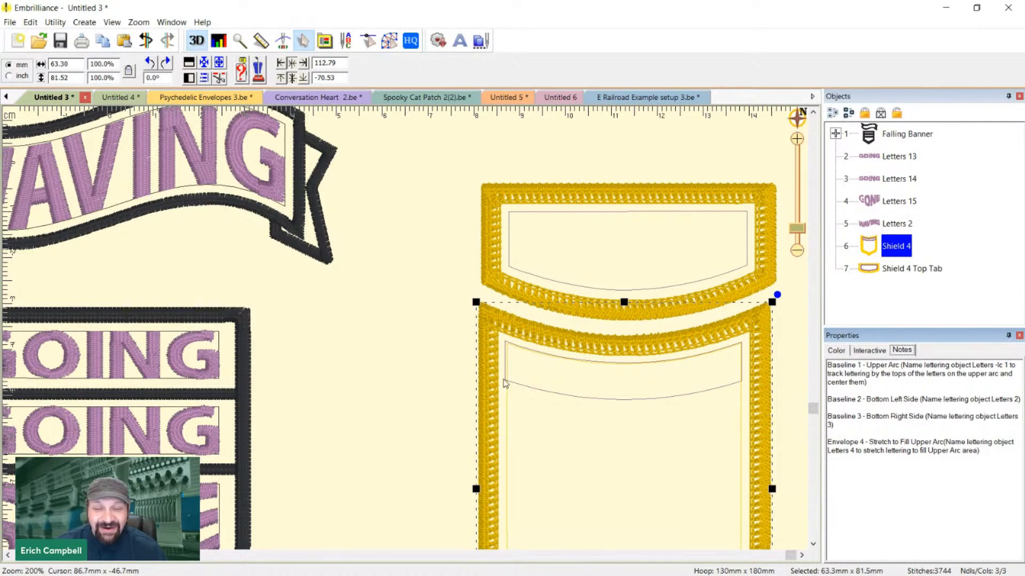
left_click(446, 357)
scroll(439, 316, "down", 1)
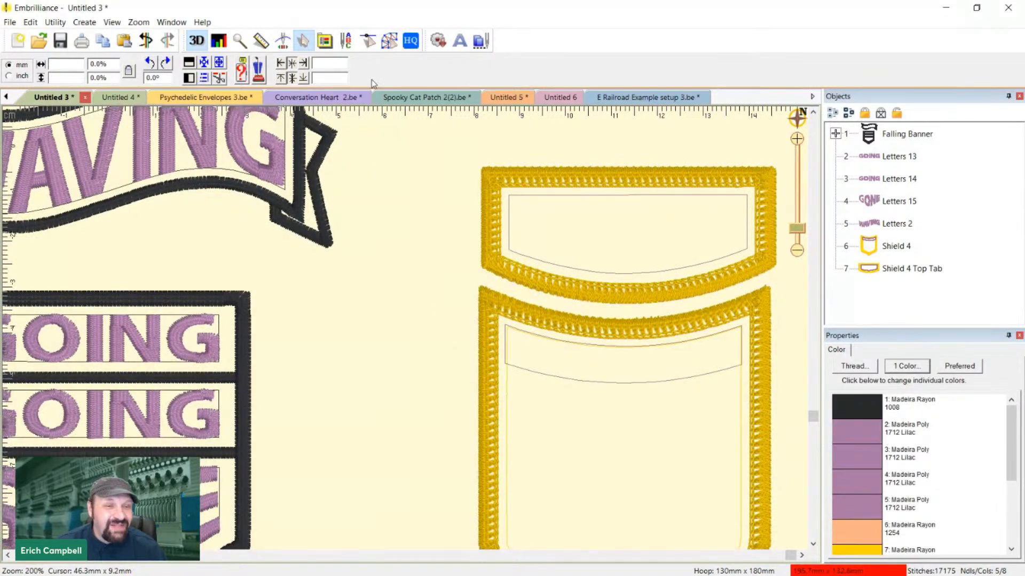
Add a single-line lettering object in the Block font with the text ALBUQUERQUE
left_click(460, 40)
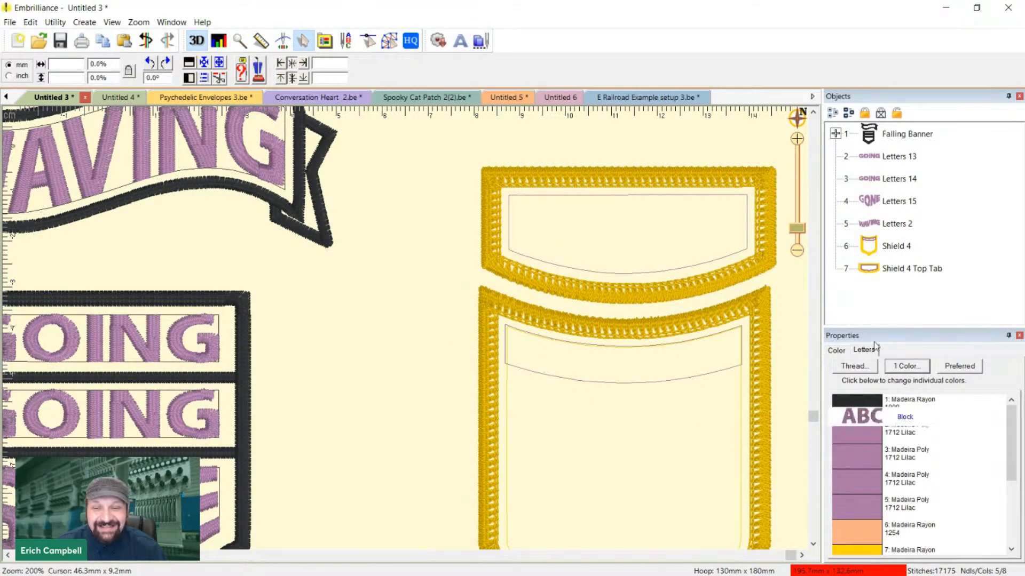
left_click(888, 393)
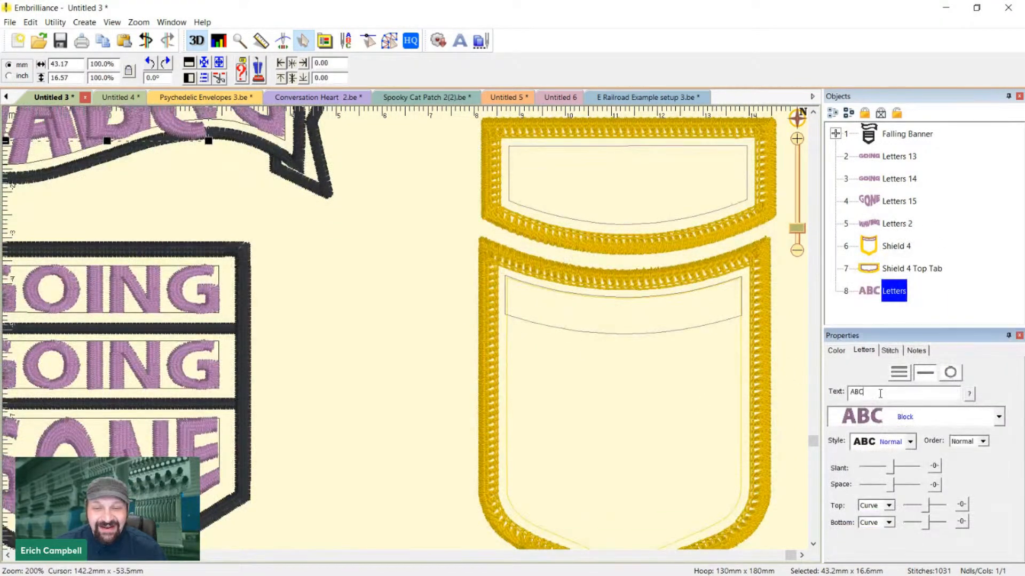
left_click_drag(887, 393, 848, 392)
type("ALBU")
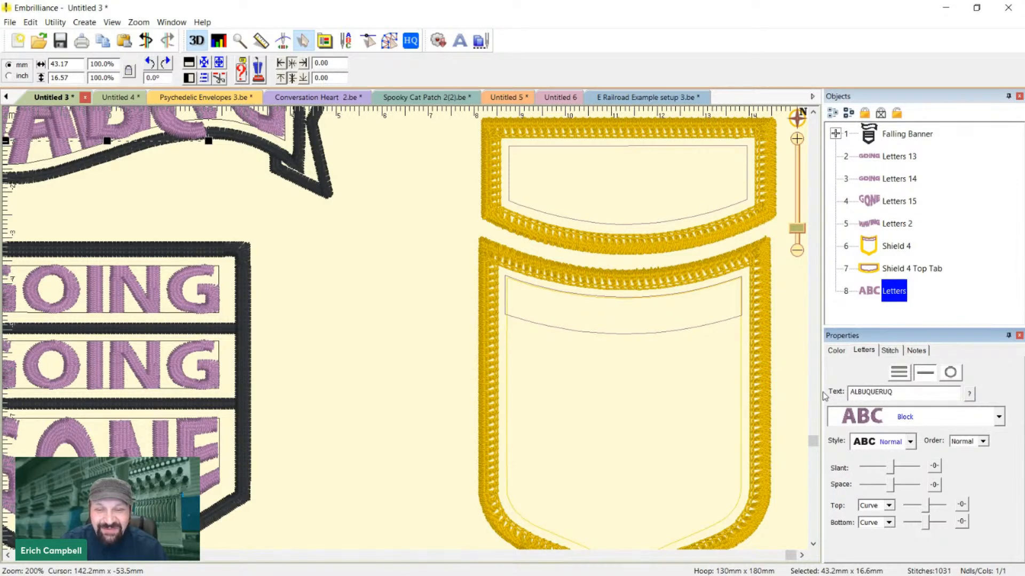
type("QUERQUE")
key("Return")
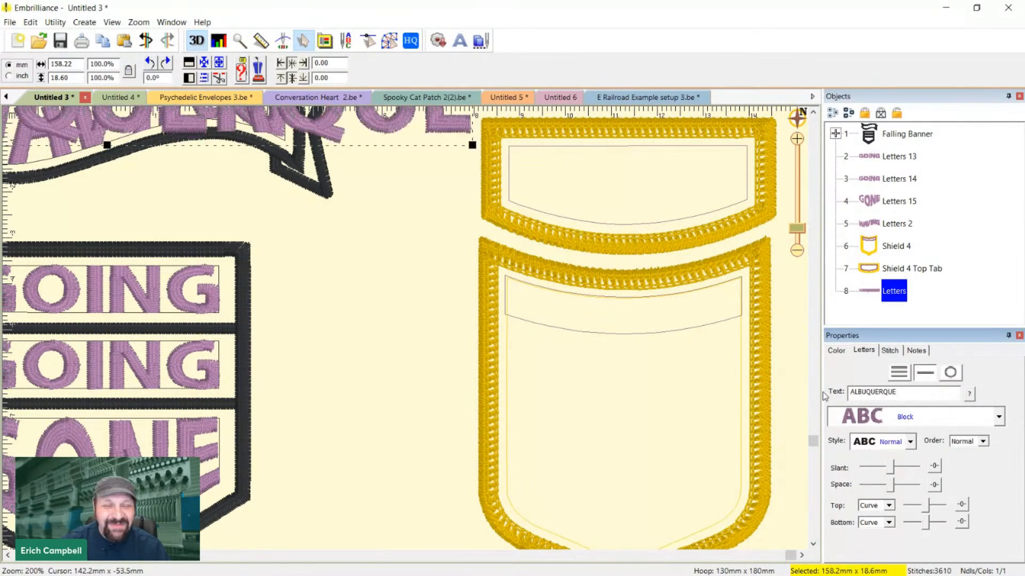
Rename the ALBUQUERQUE lettering object to Letters 5 so it fills the envelope inside the Shield 4 Top Tab
left_click(895, 290)
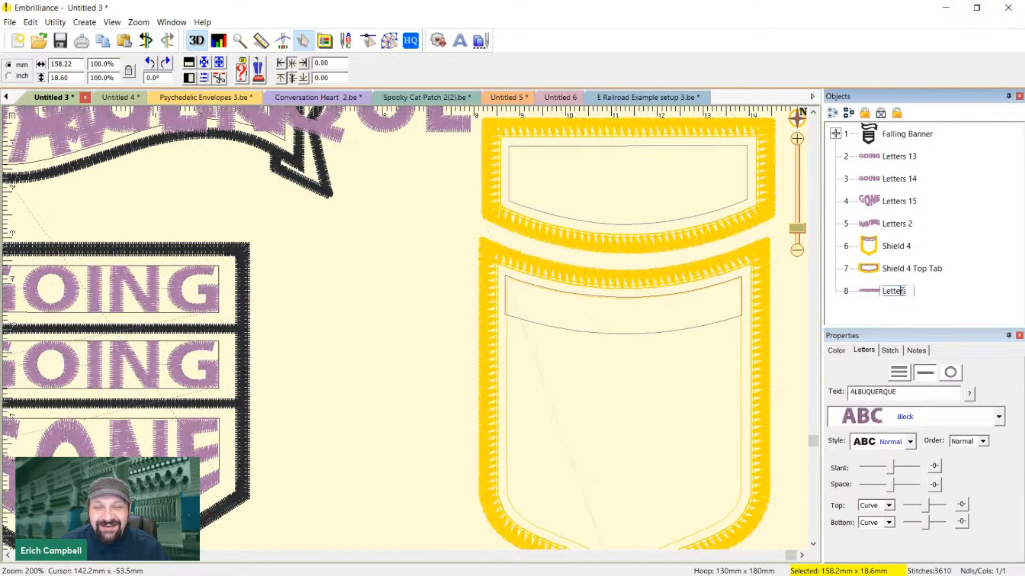
type("5")
key("Return")
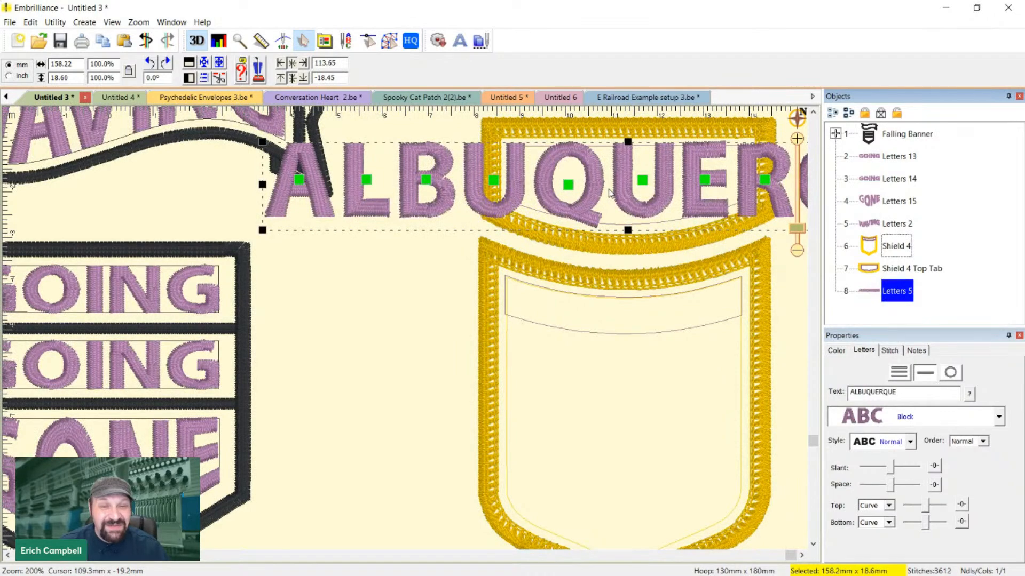
left_click(378, 300)
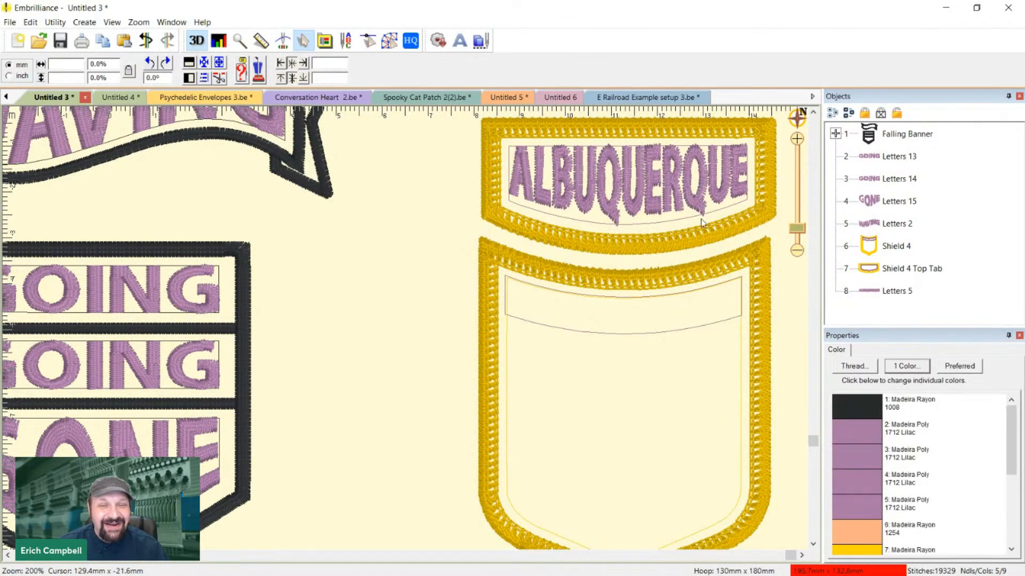
scroll(701, 191, "up", 1)
Change the lettering text in the top tab's envelope to SECURITY
left_click(698, 235)
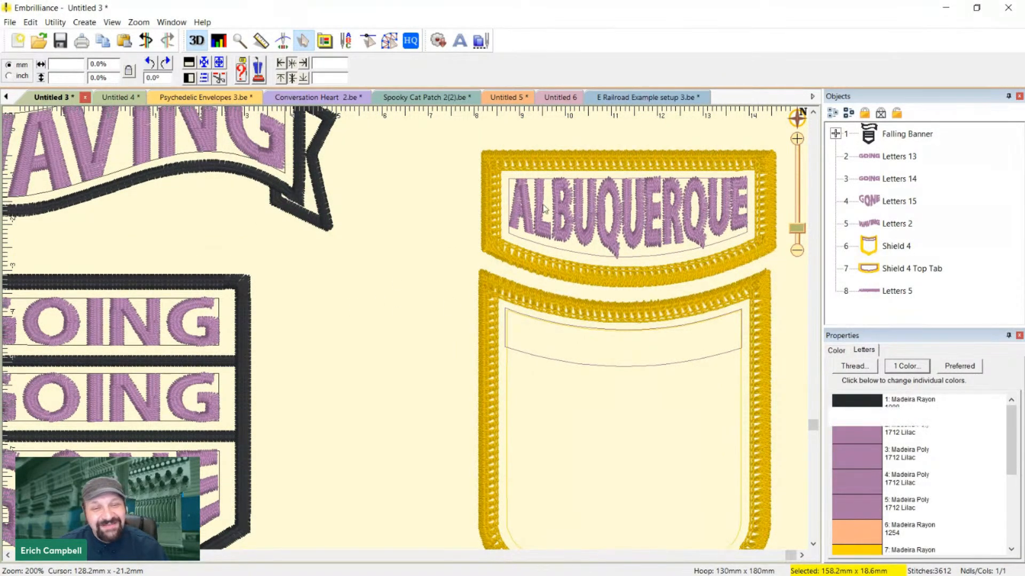
scroll(590, 234, "up", 1)
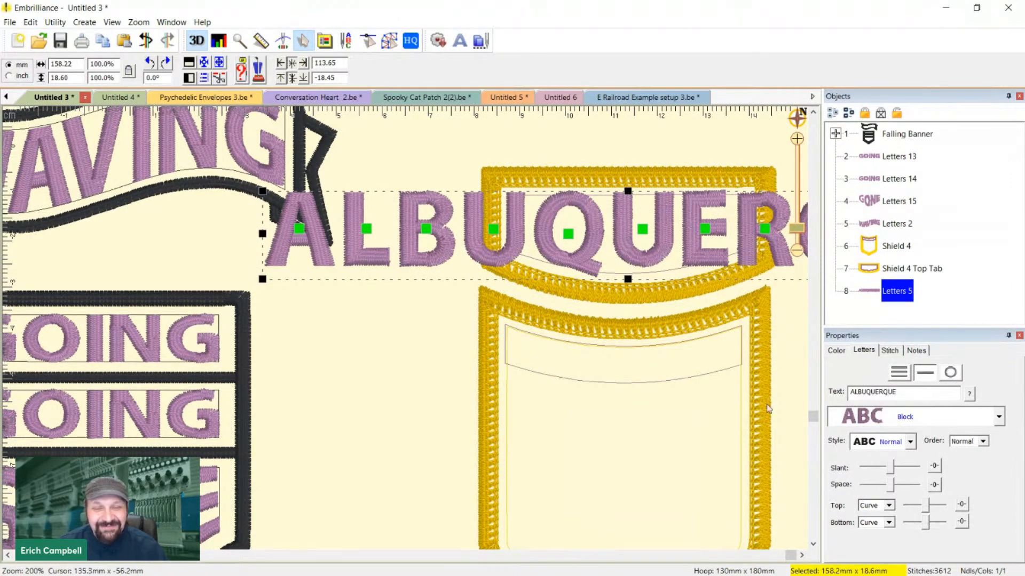
double_click(913, 396)
type("POICE")
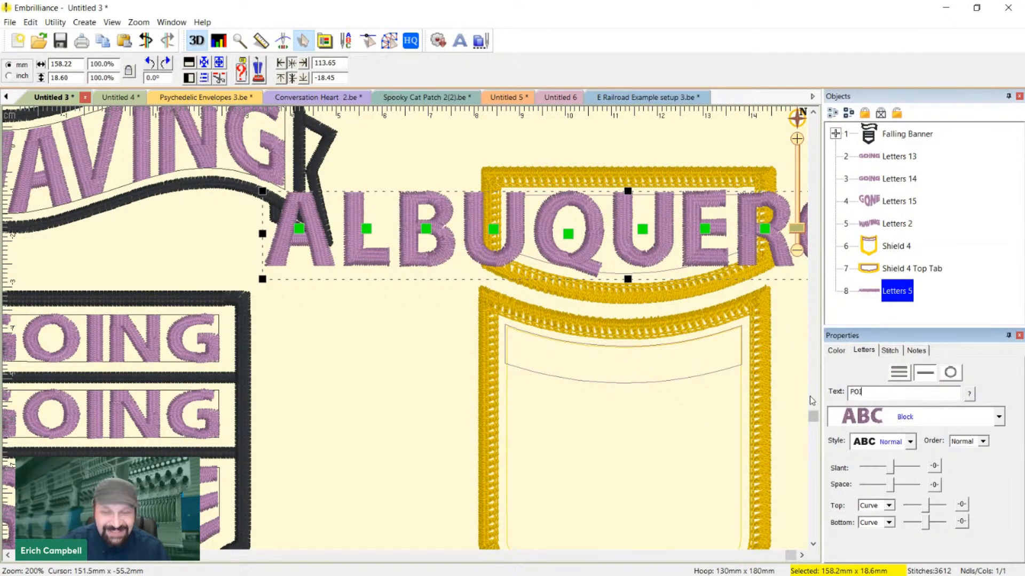
key("BackSpace")
key("BackSpace")
key("BackSpace")
key("BackSpace")
key("BackSpace")
type("SE")
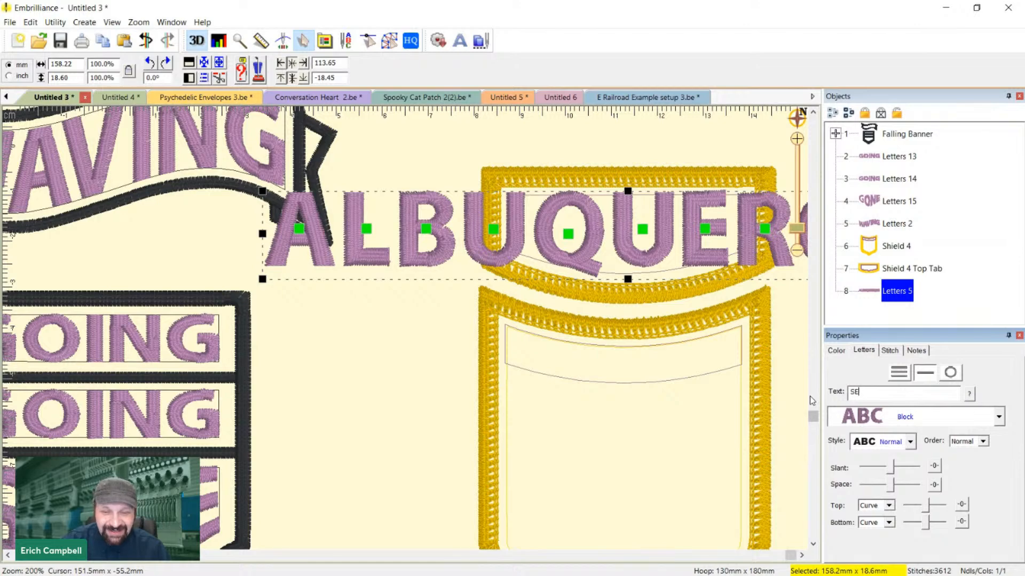
type("CURITY")
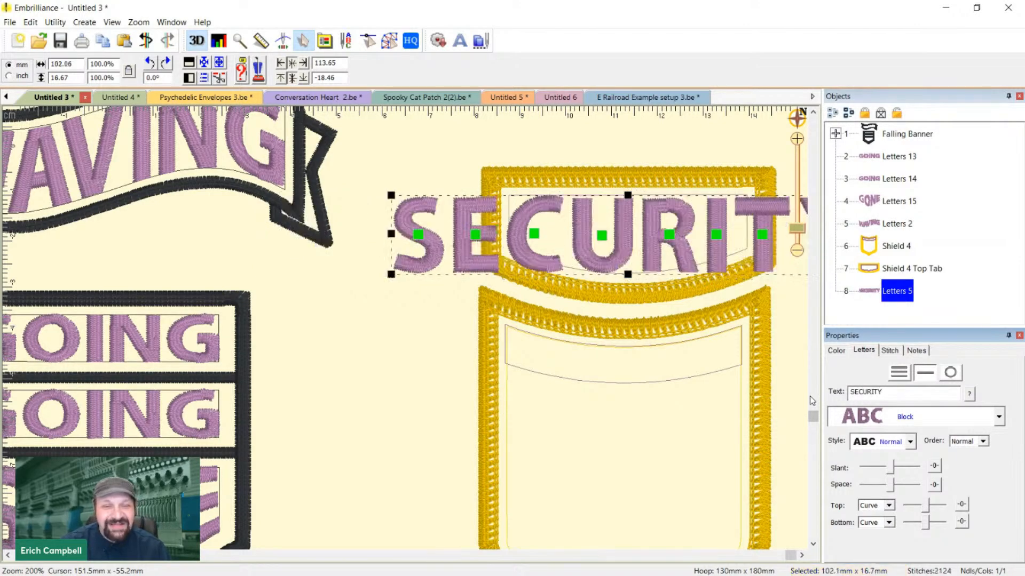
left_click(373, 389)
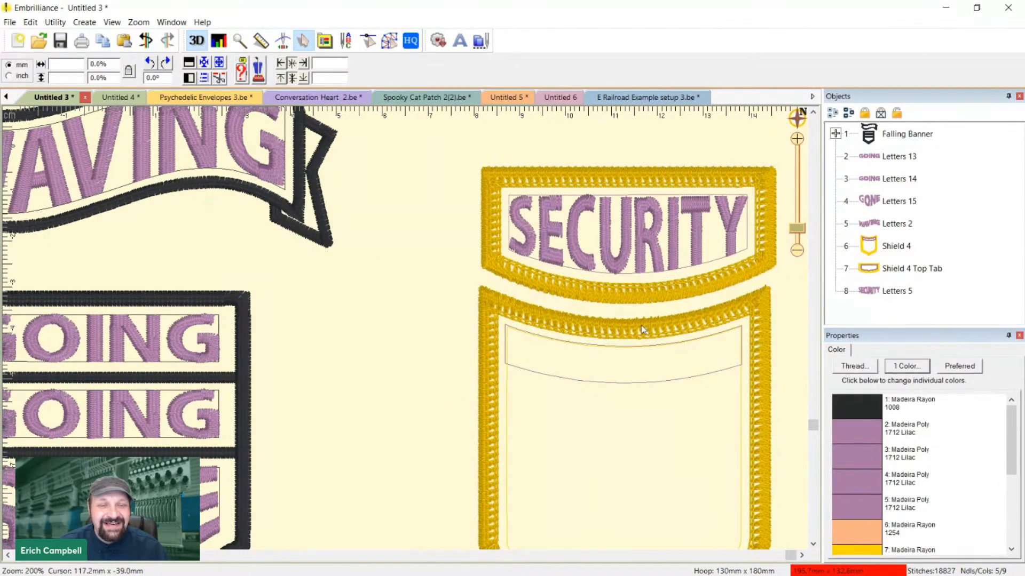
scroll(644, 309, "down", 1)
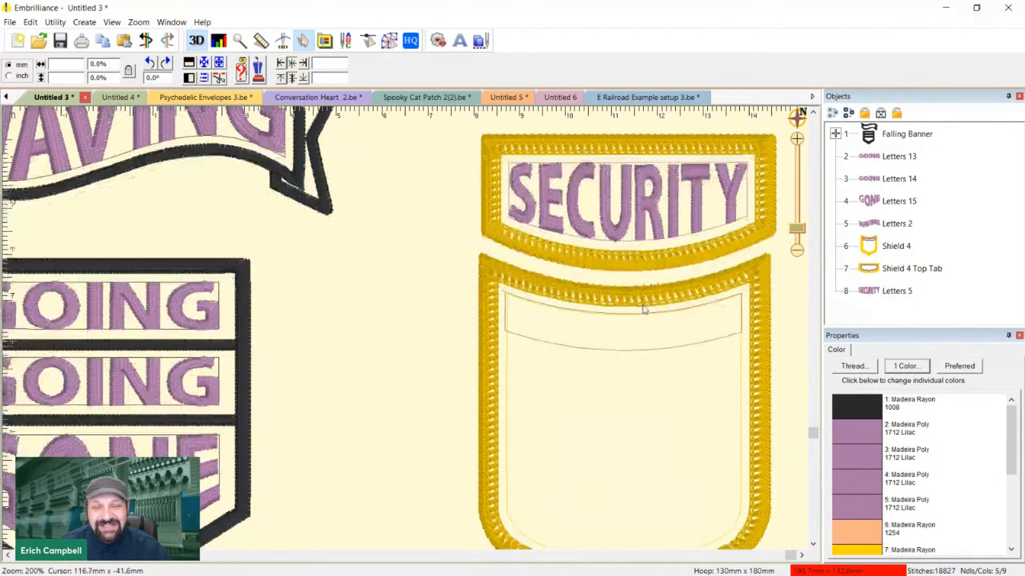
Check Shield 4's notes, then rename the SECURITY lettering to Letters 4 and move it onto the shield to fill its upper-arc envelope
left_click(891, 251)
left_click(869, 351)
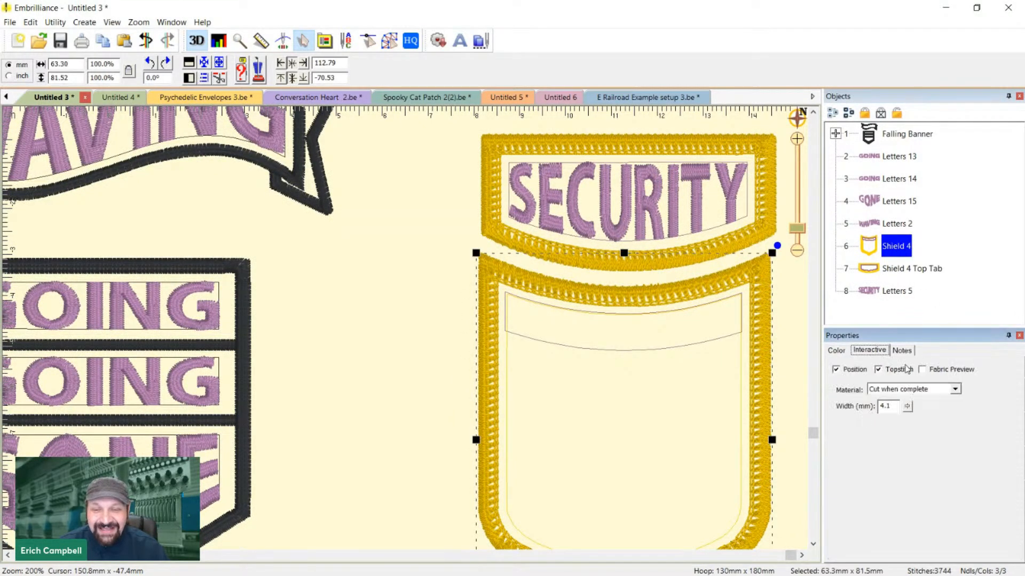
left_click(902, 350)
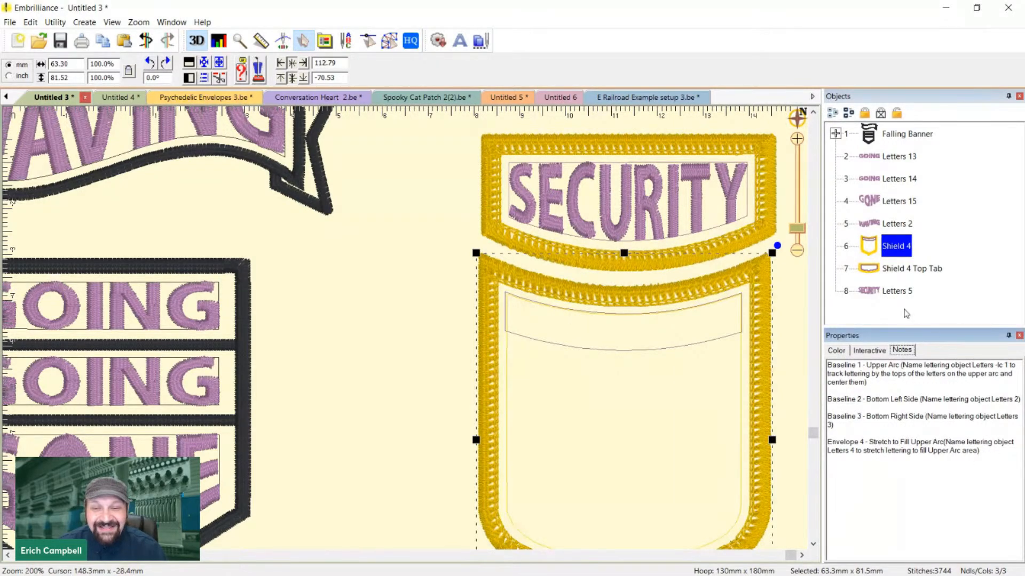
left_click(907, 292)
left_click(911, 293)
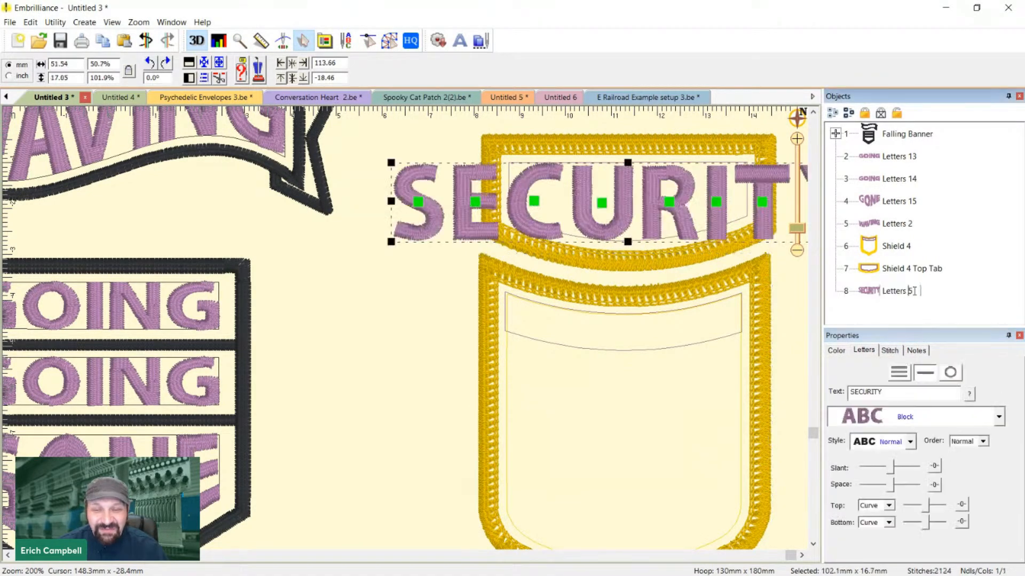
type("4")
key("Return")
left_click_drag(565, 178, 560, 296)
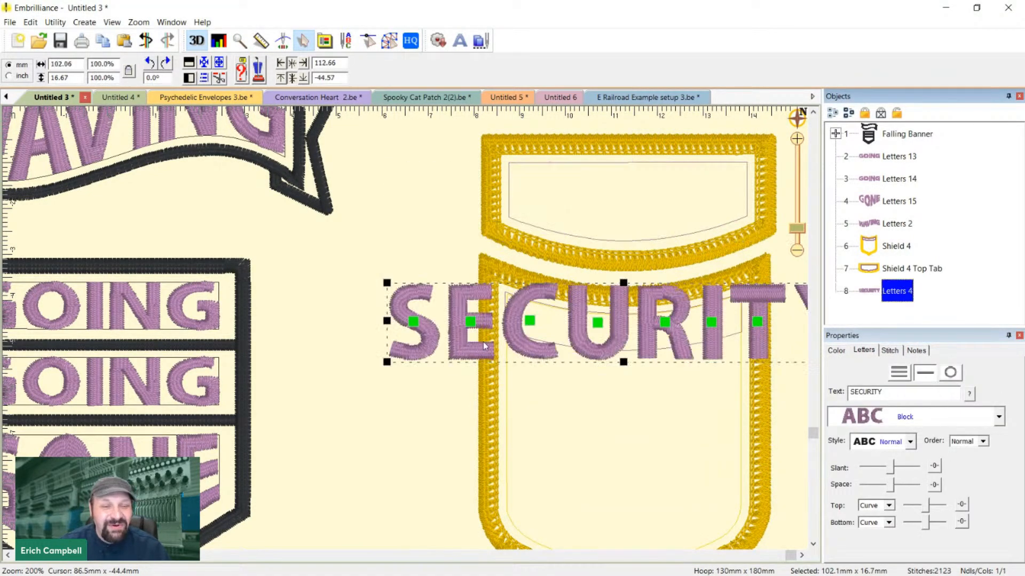
left_click(397, 425)
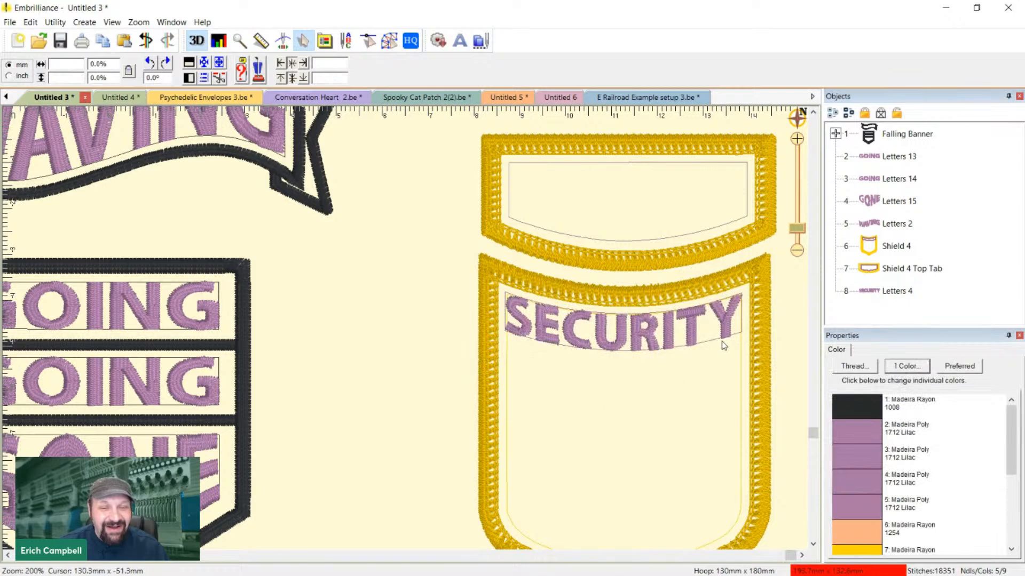
Check Shield 4's notes again and rename the SECURITY lettering to Letters 2 so it follows the bottom-left side baseline
key("minus")
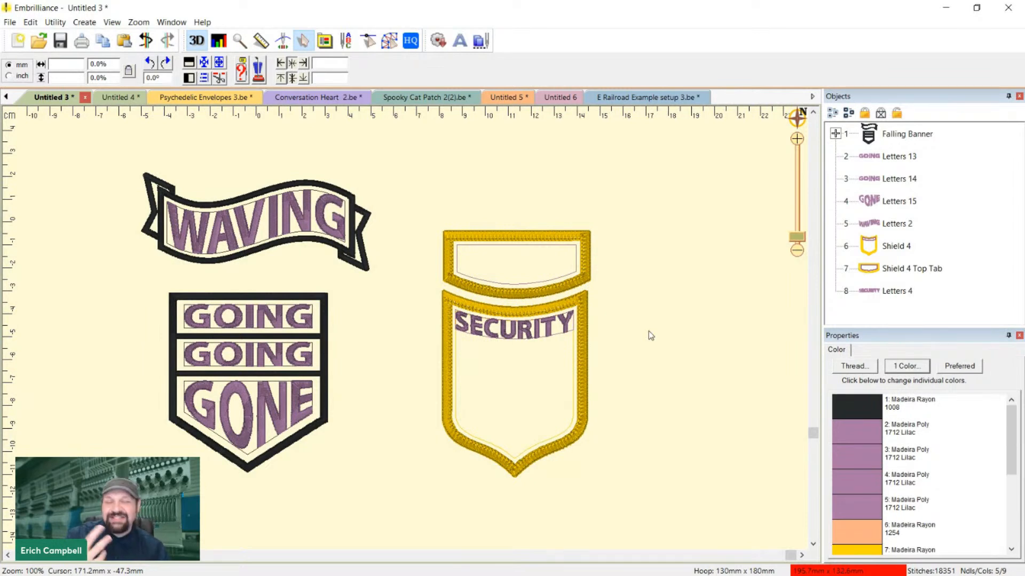
left_click(559, 440)
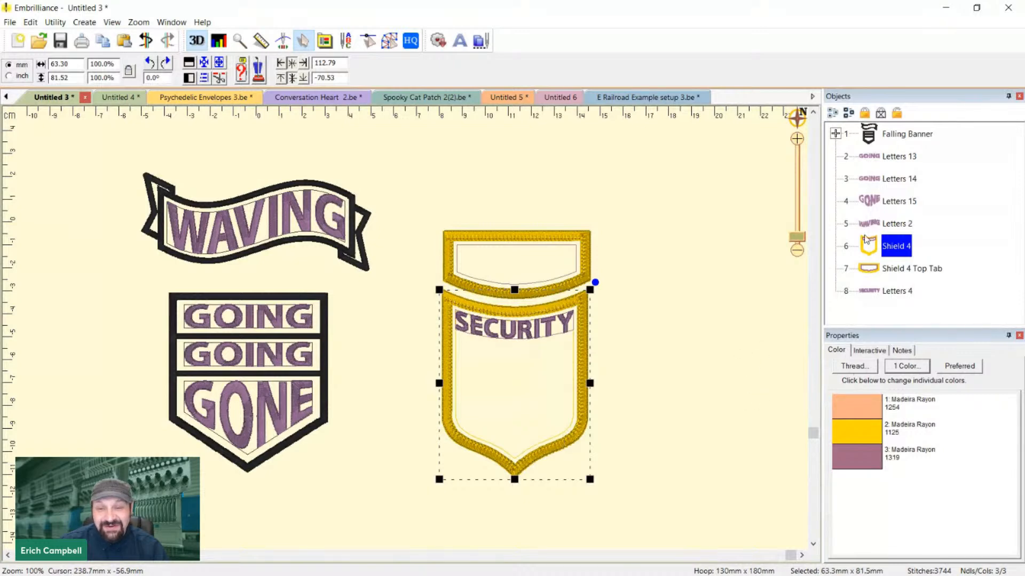
left_click(901, 350)
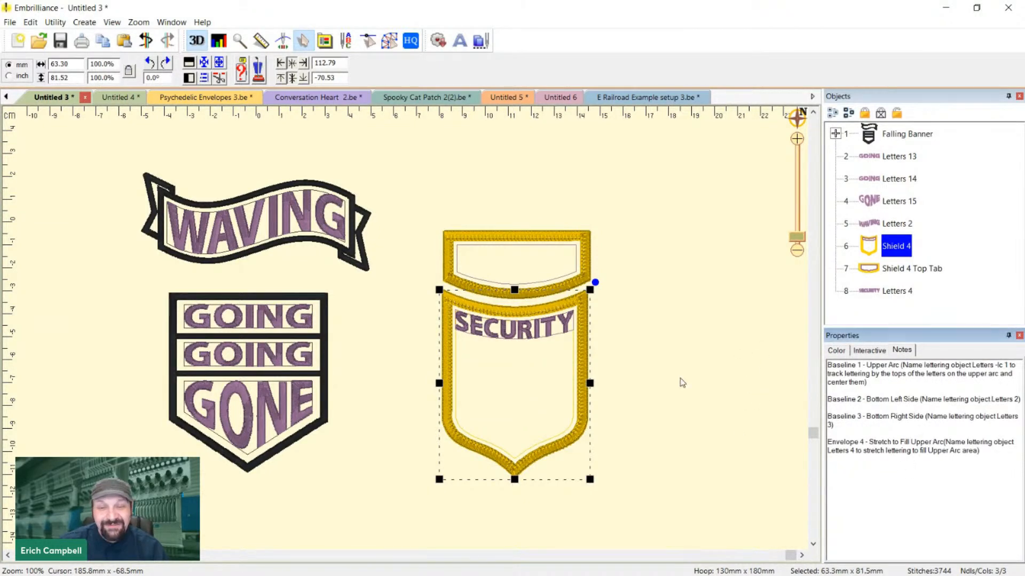
left_click(906, 293)
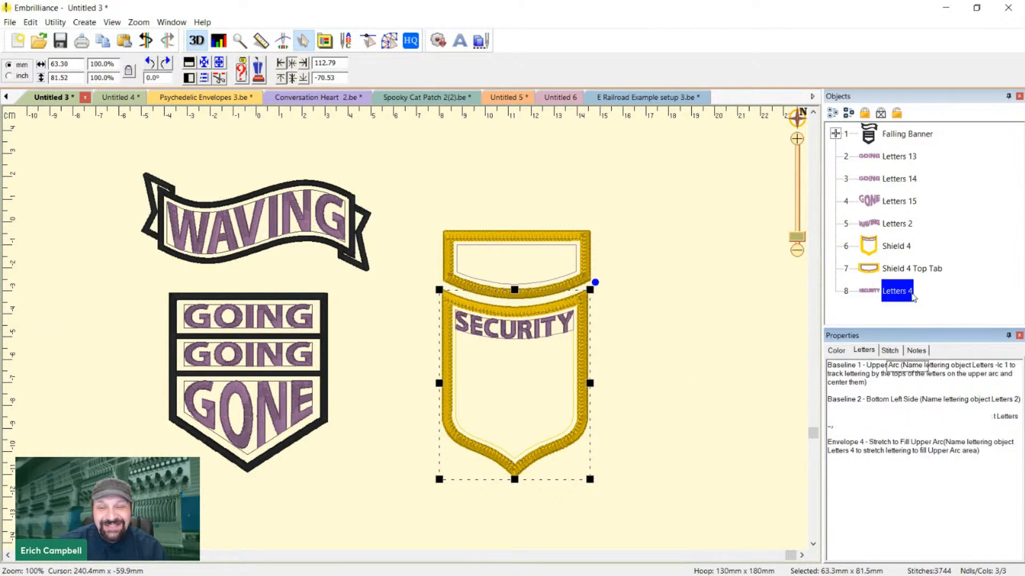
left_click(911, 294)
left_click(913, 292)
key("BackSpace")
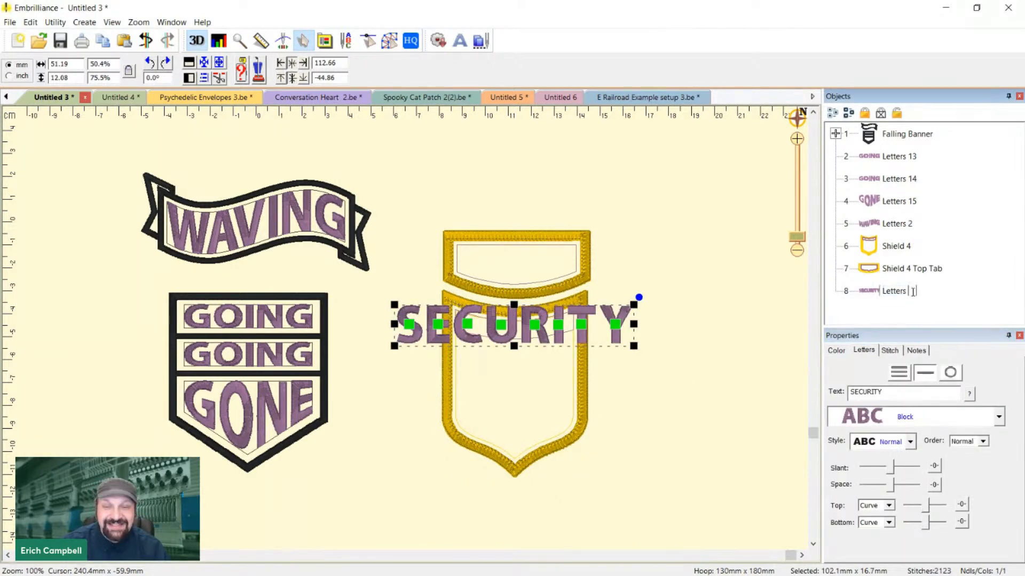
type("2")
key("Return")
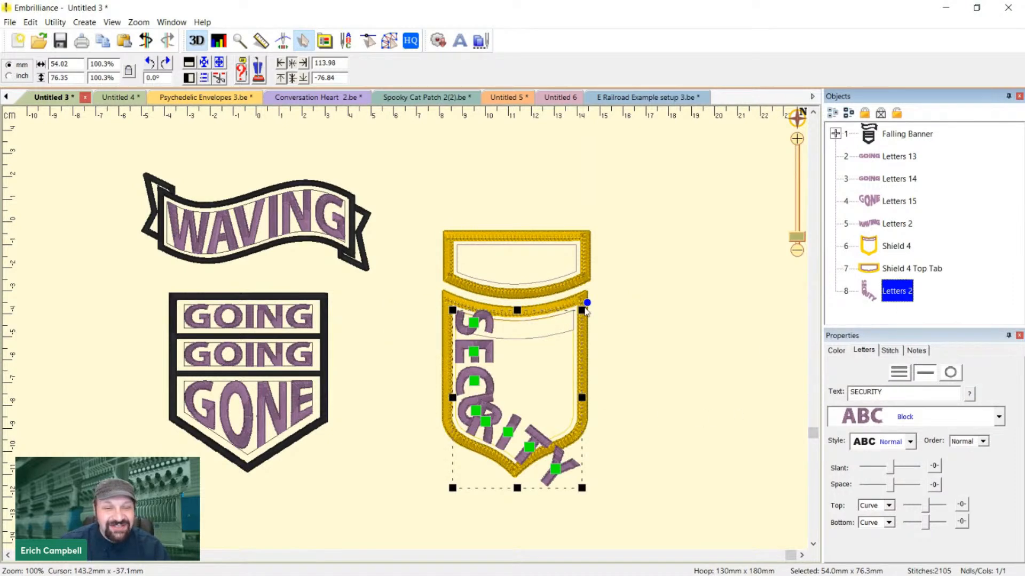
Scale the SECURITY lettering down to about 9.1 by 50.4 mm so it fits along the shield's left side
left_click_drag(582, 311, 492, 349)
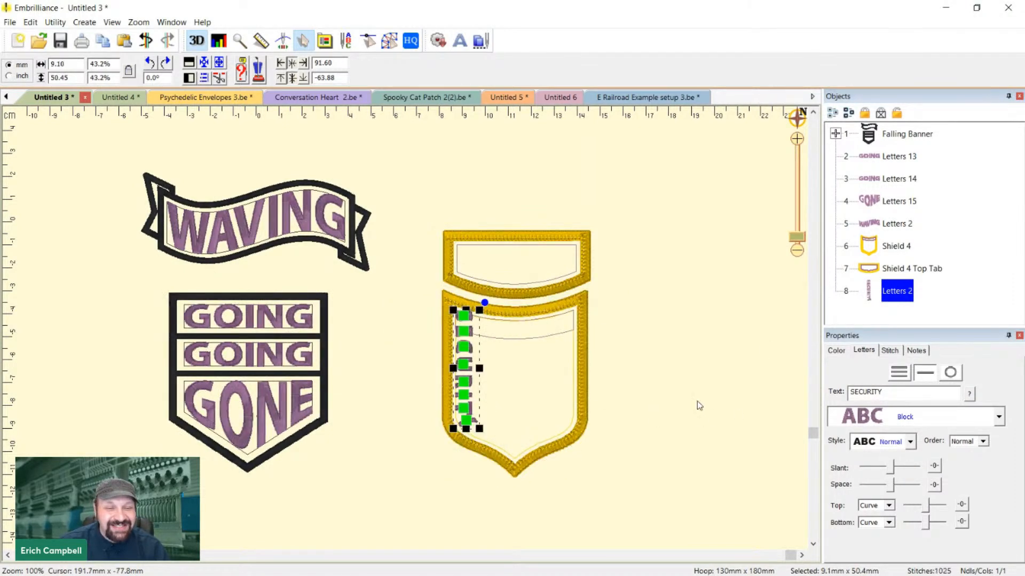
left_click(690, 401)
scroll(457, 316, "up", 1)
scroll(541, 473, "down", 1)
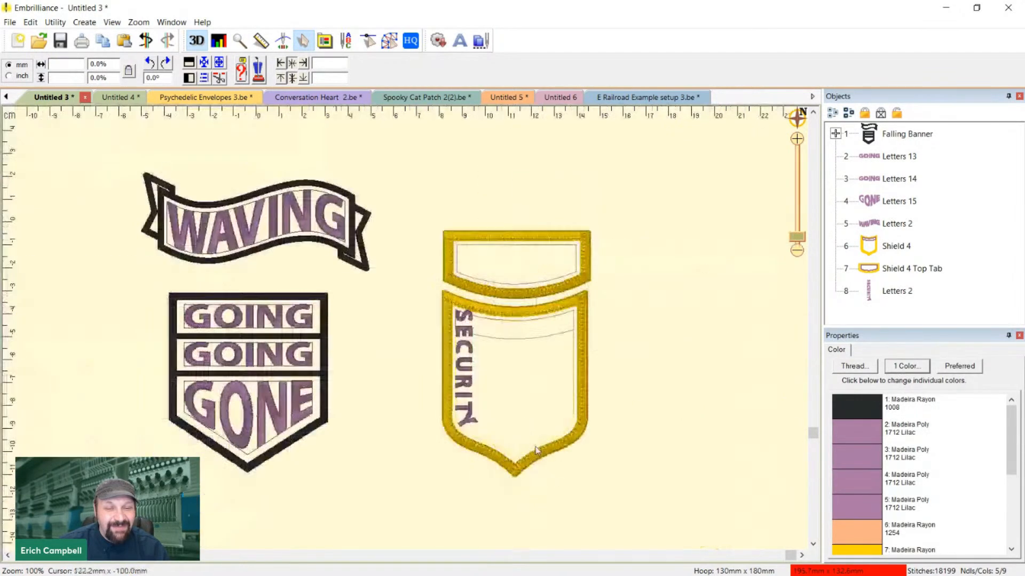
Try to slide the SECURITY letters farther down along the shield's side baseline
left_click(467, 425)
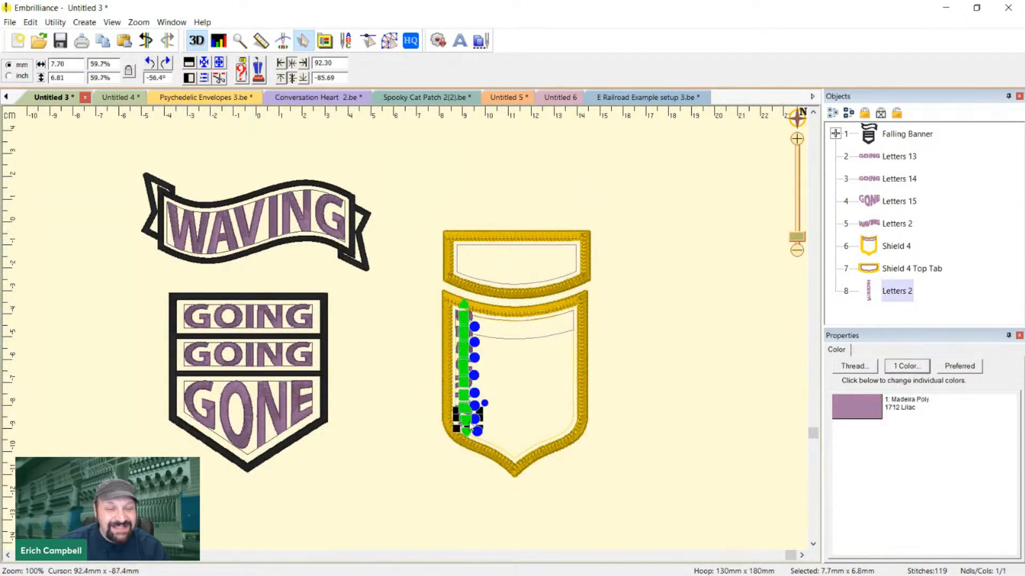
scroll(467, 426, "up", 1)
left_click_drag(520, 317, 502, 363)
key("1")
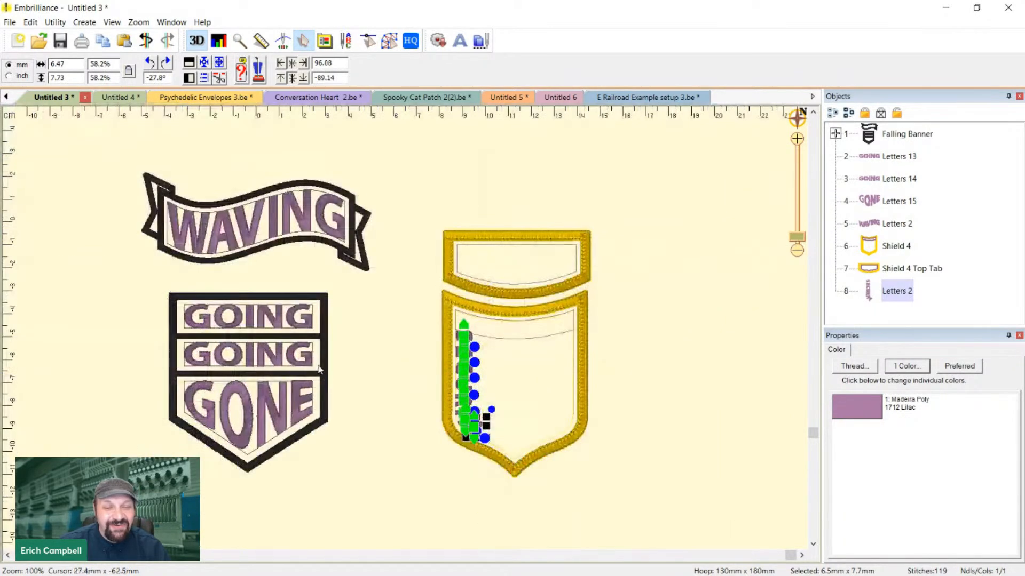
left_click(329, 370)
left_click(472, 424)
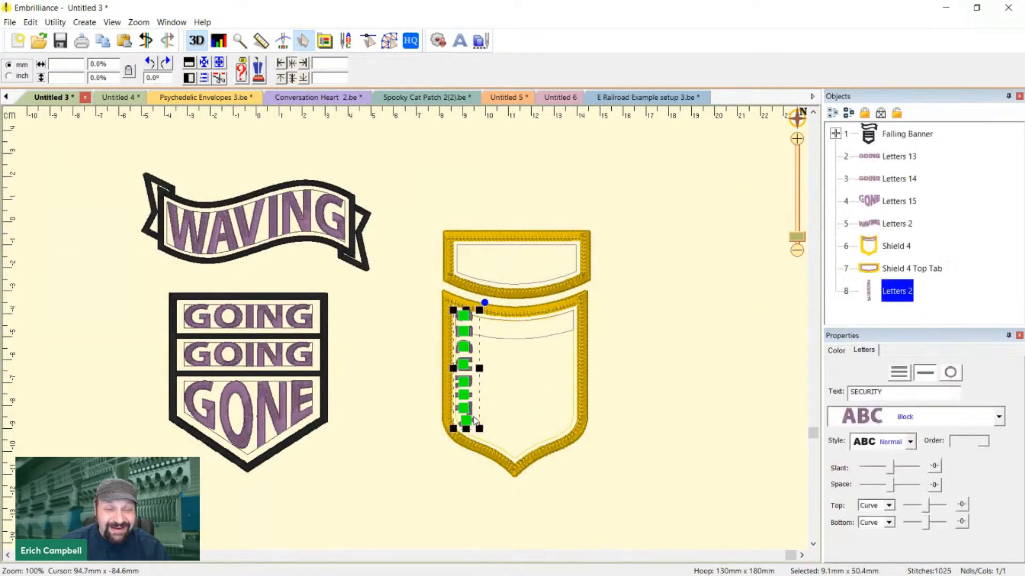
left_click(670, 440)
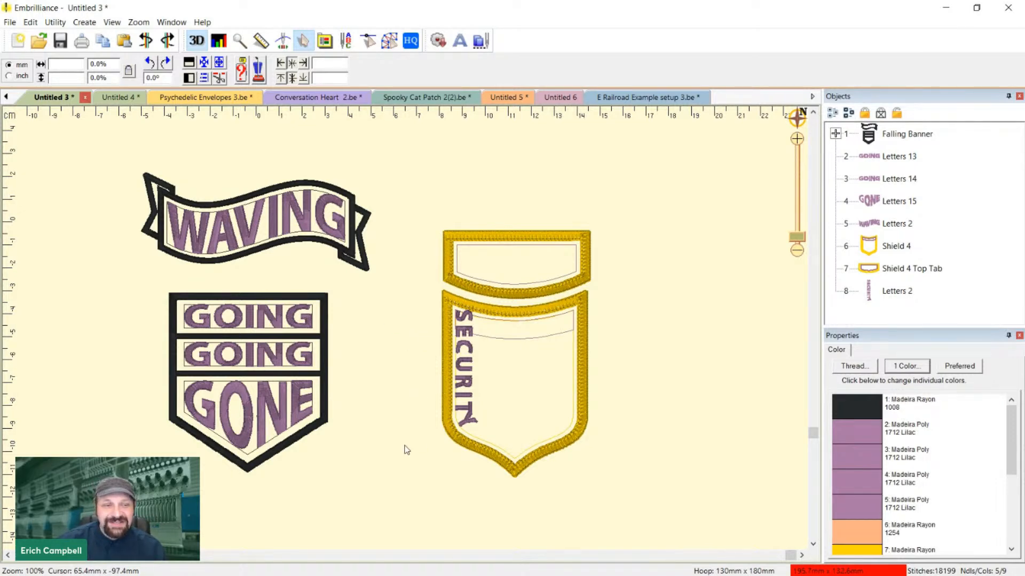
scroll(411, 451, "up", 1)
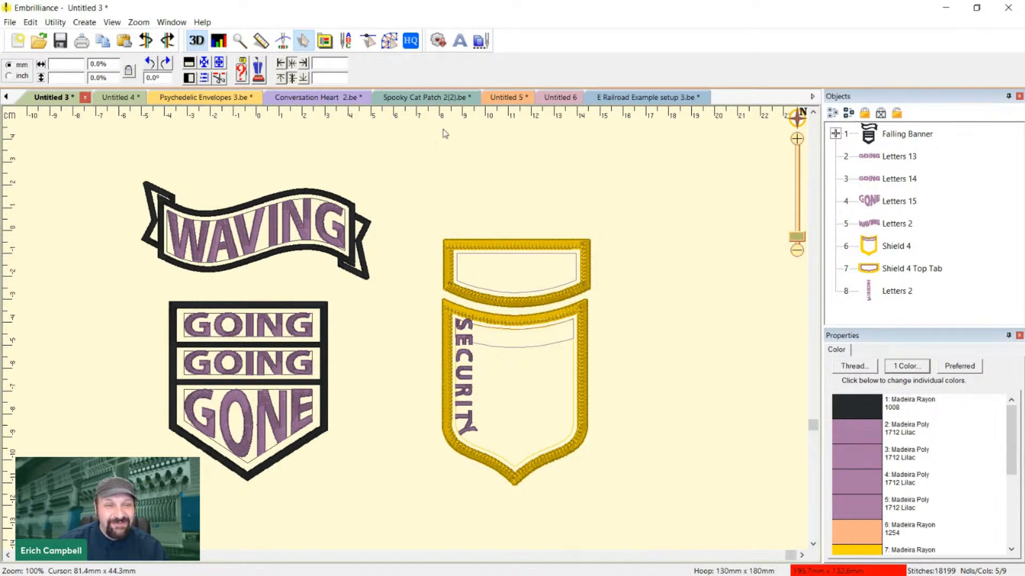
Switch to the Spooky Cat Patch 2(2) design and examine the CHESHIRE lettering shaped by the cat's mouth
left_click(423, 99)
scroll(427, 458, "down", 5)
scroll(407, 450, "up", 5)
scroll(460, 414, "down", 2)
scroll(470, 426, "up", 2)
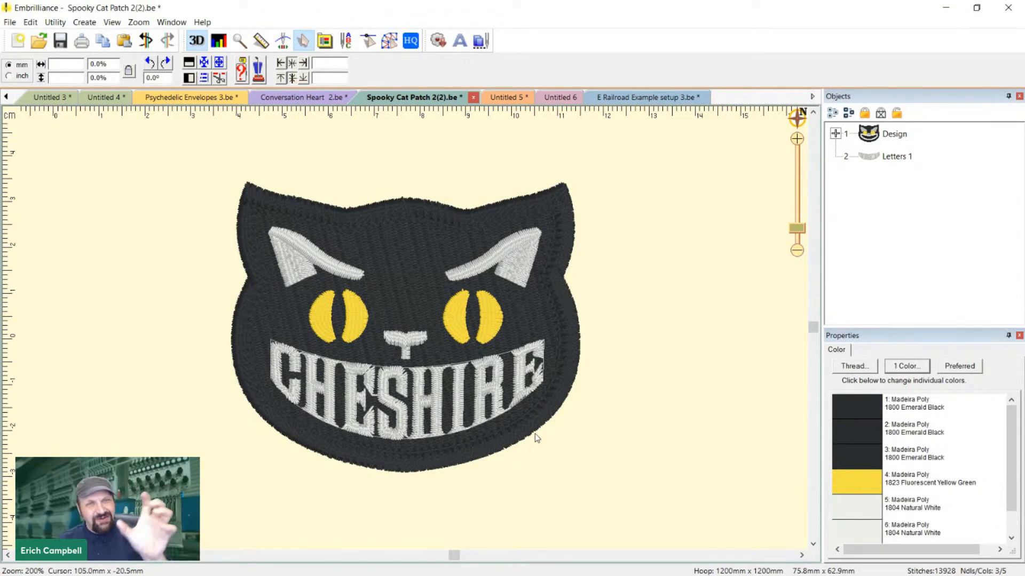
scroll(425, 413, "down", 1)
scroll(426, 411, "up", 1)
Replace the CHESHIRE lettering in the cat's mouth envelope with a person's first name
left_click(435, 405)
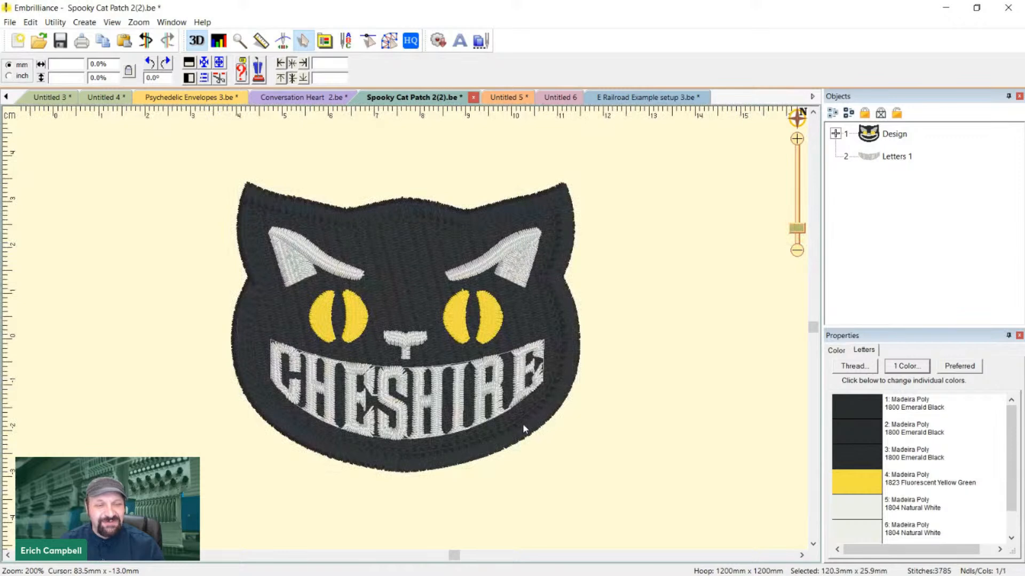
double_click(505, 391)
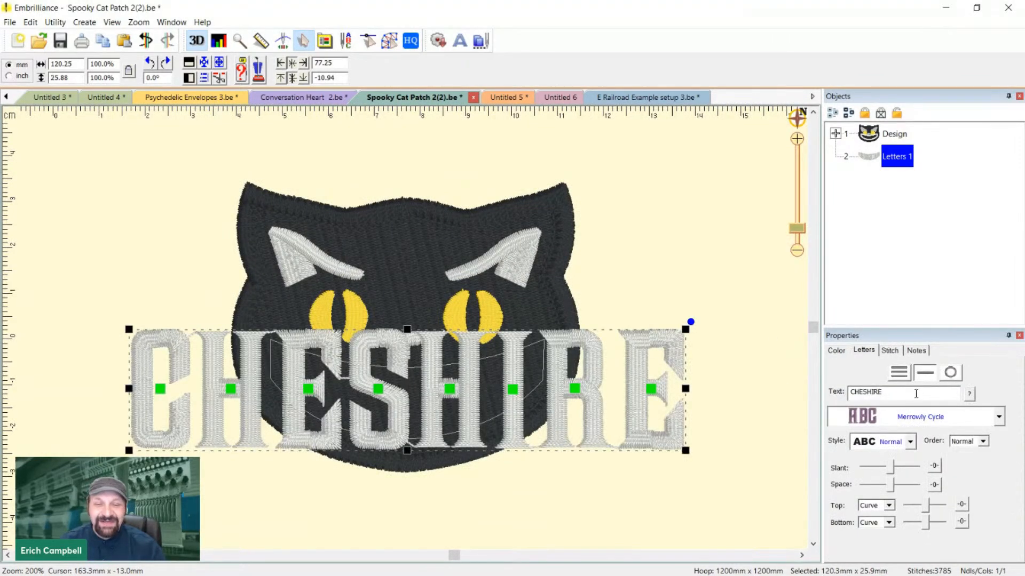
left_click_drag(916, 393, 853, 396)
type("ERICH\\")
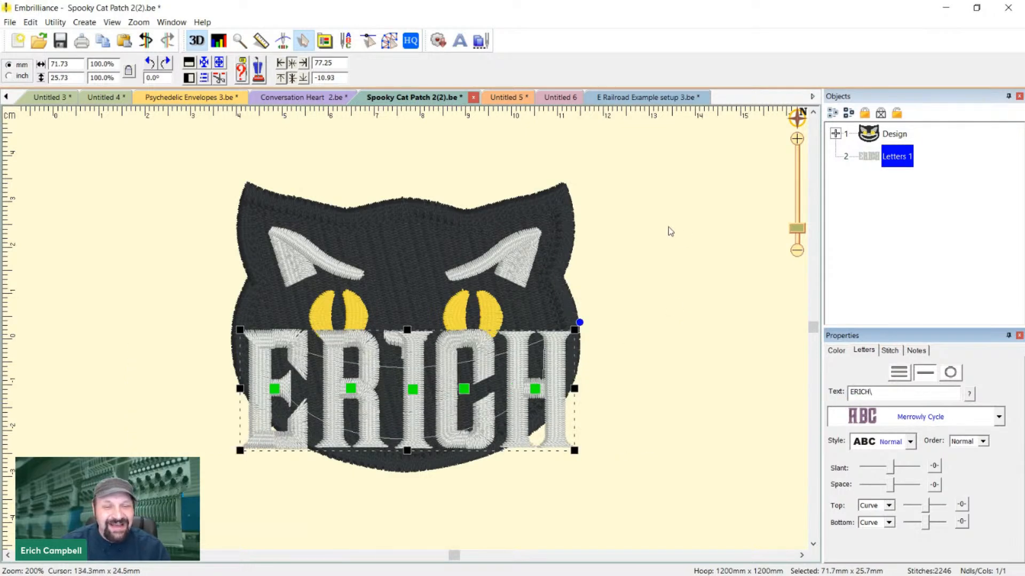
left_click(668, 226)
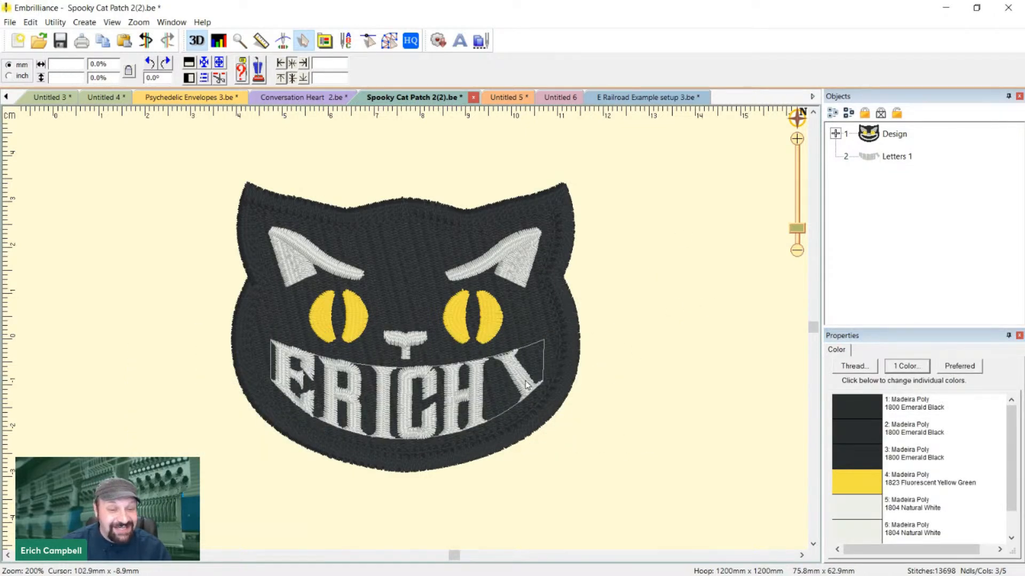
Change the text of the Letters 1 object in the cat's mouth envelope to TAKEUP
left_click(581, 393)
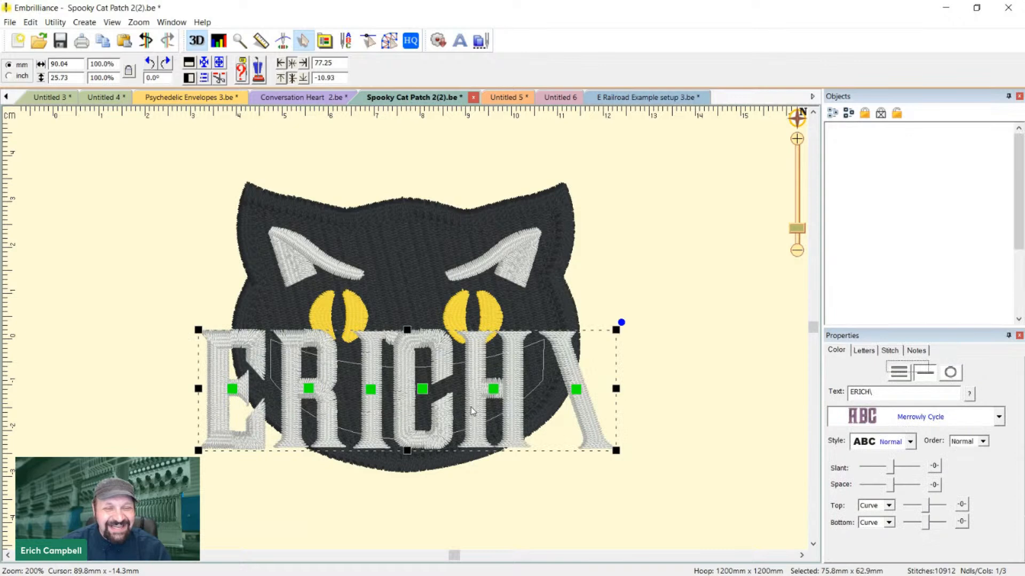
left_click(471, 406)
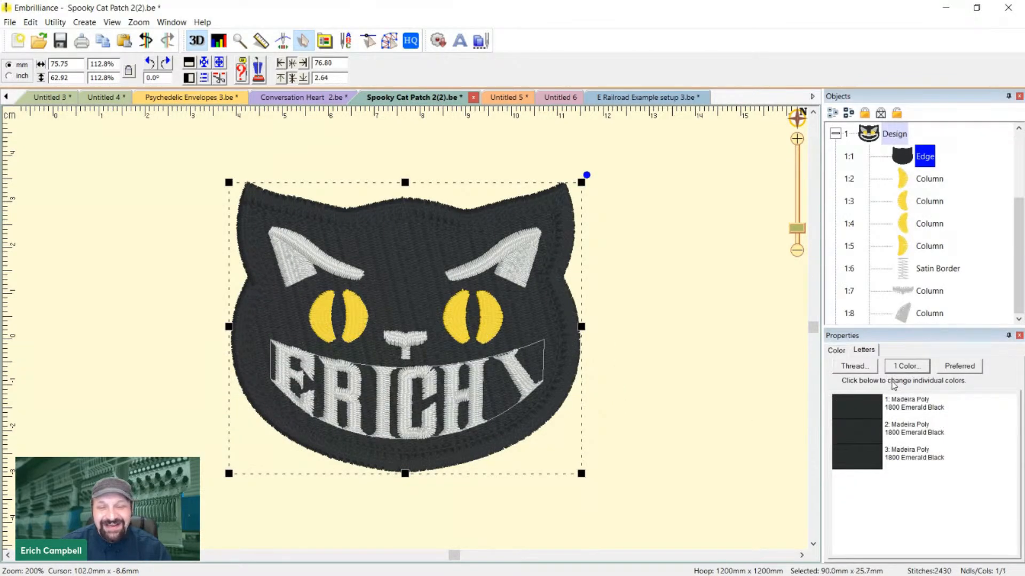
left_click(593, 370)
left_click(909, 389)
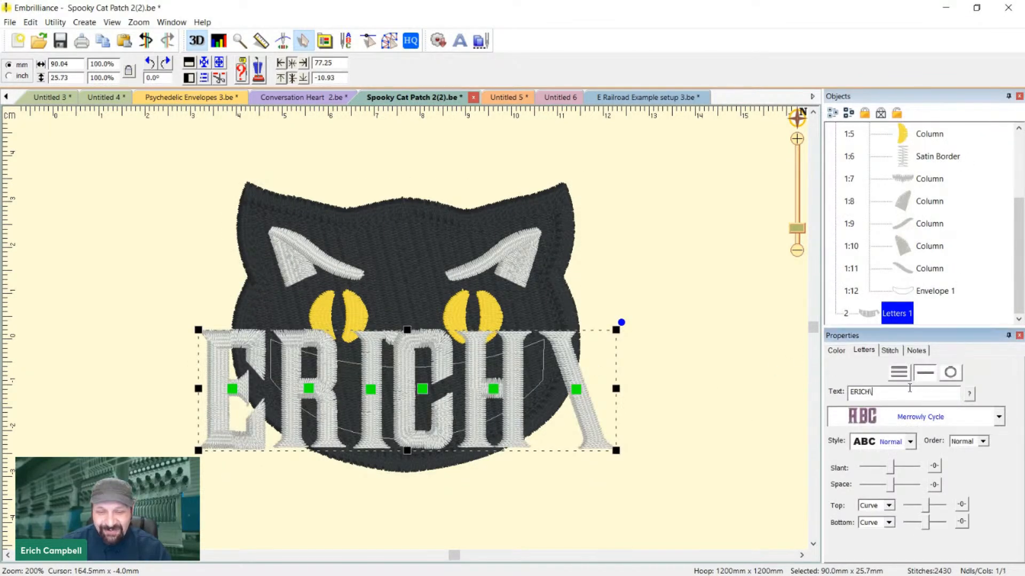
type("TAKEUP")
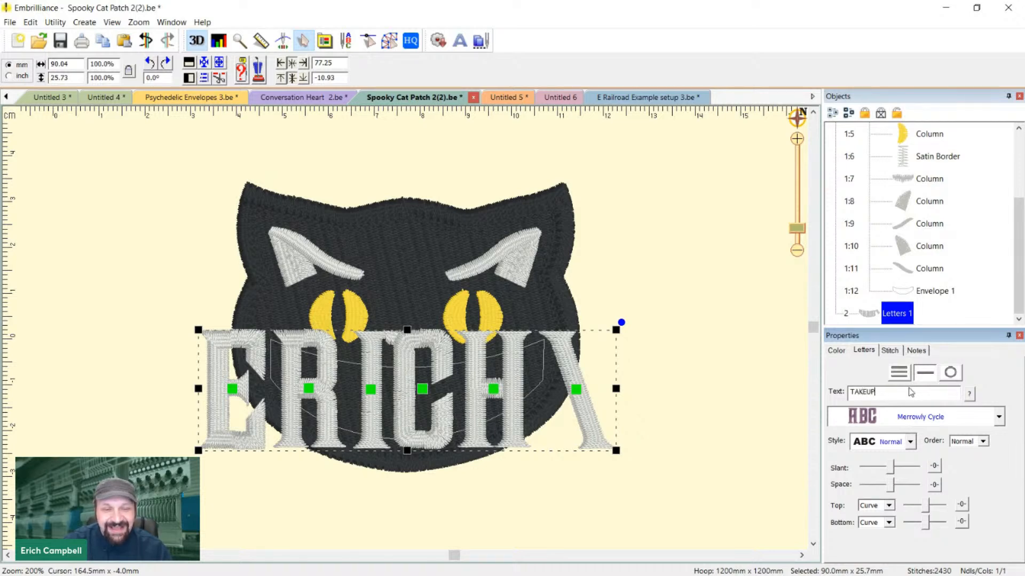
key("Return")
left_click(599, 265)
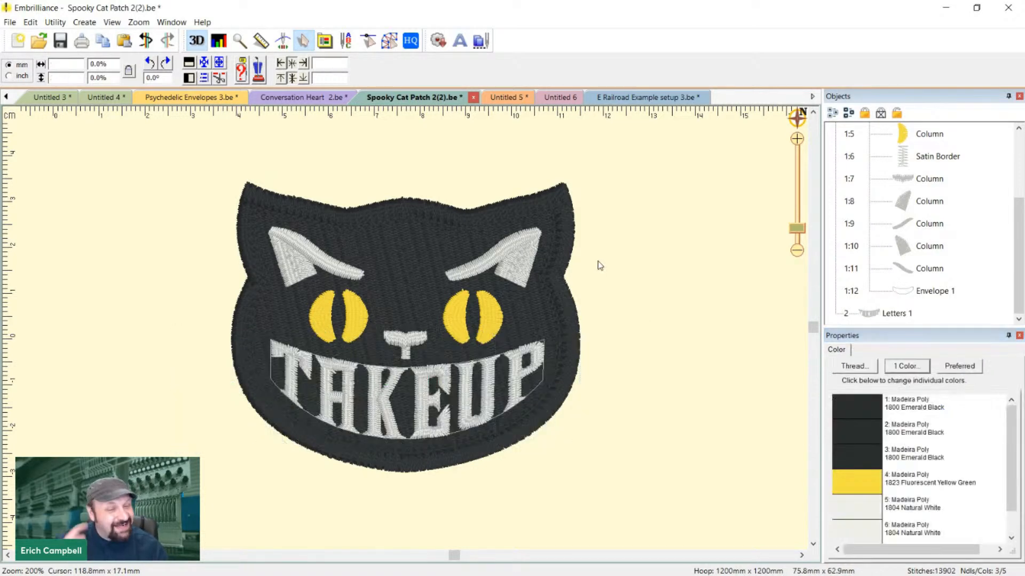
Convert the TAKEUP lettering into individual stitch objects and move it out of the mouth to above the cat
scroll(597, 261, "down", 1)
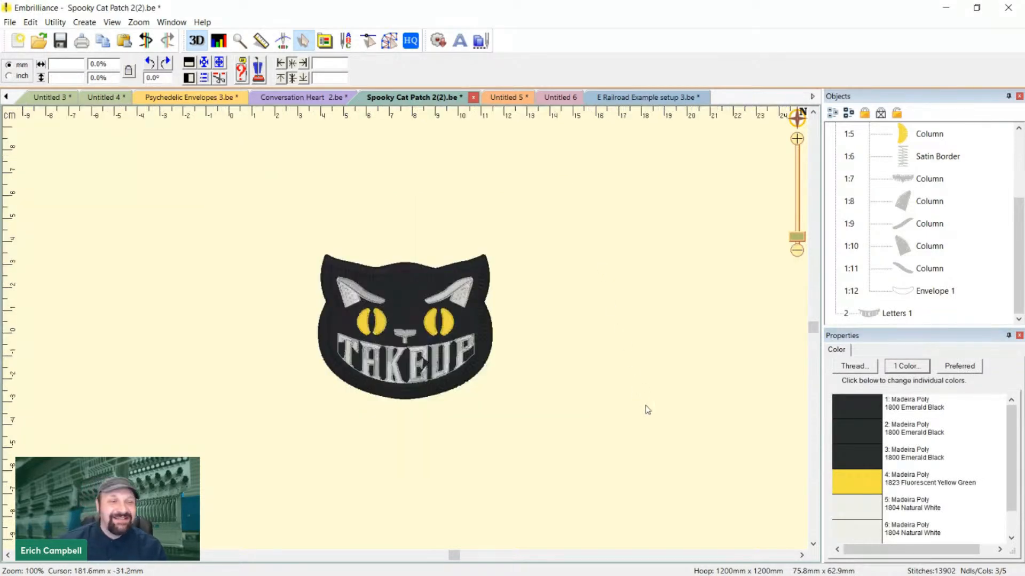
scroll(635, 387, "up", 1)
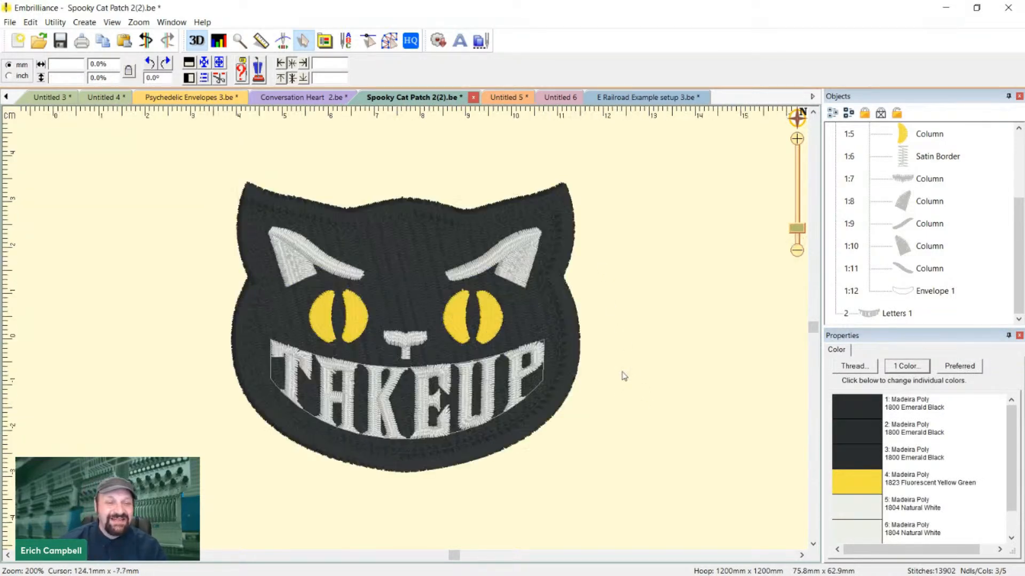
left_click(512, 396)
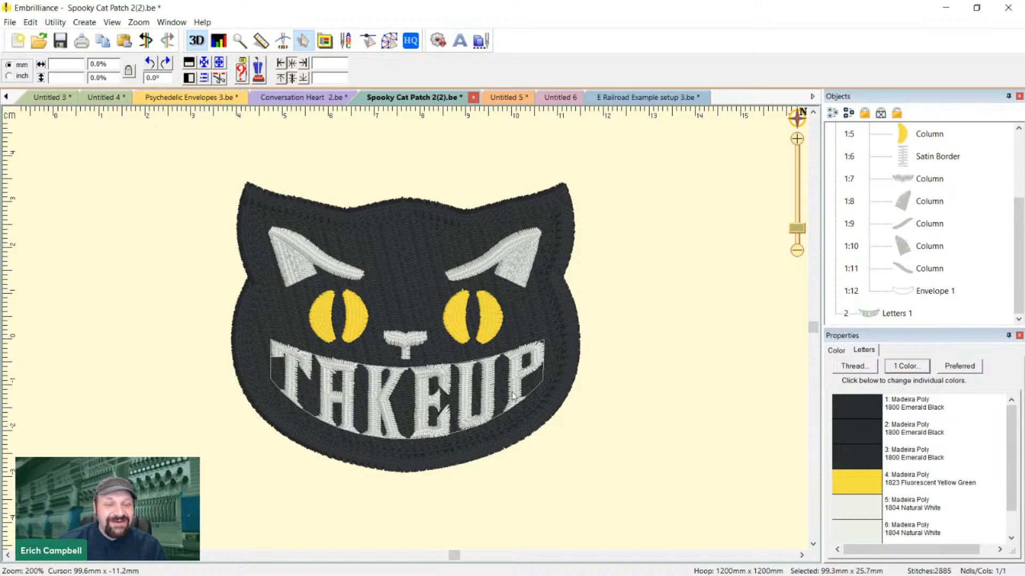
double_click(515, 393)
right_click(542, 382)
left_click(606, 417)
left_click_drag(508, 415, 496, 176)
scroll(496, 177, "up", 4)
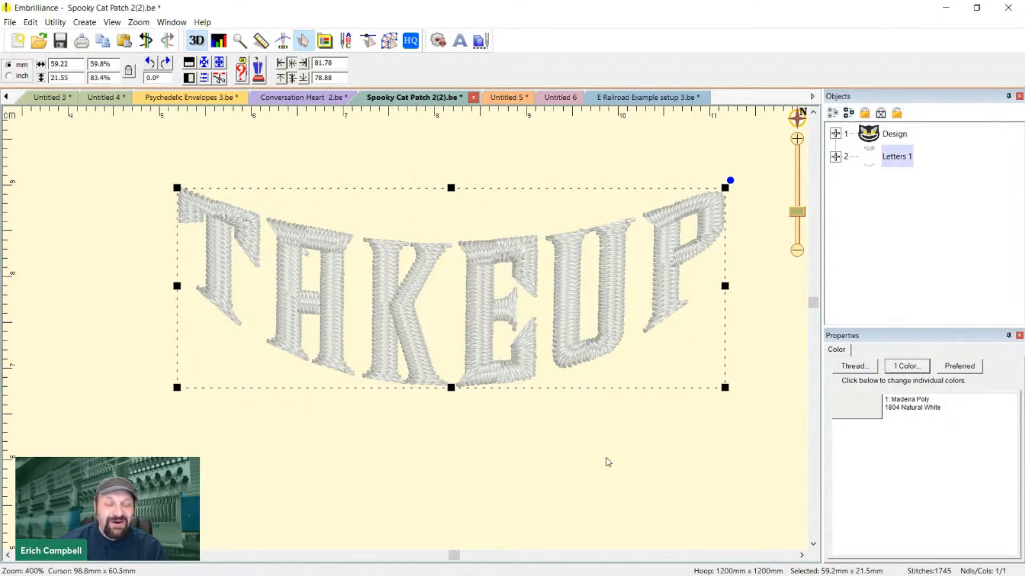
Expand the Letters 1 object into its component columns and switch to stitch-object editing mode
left_click(835, 156)
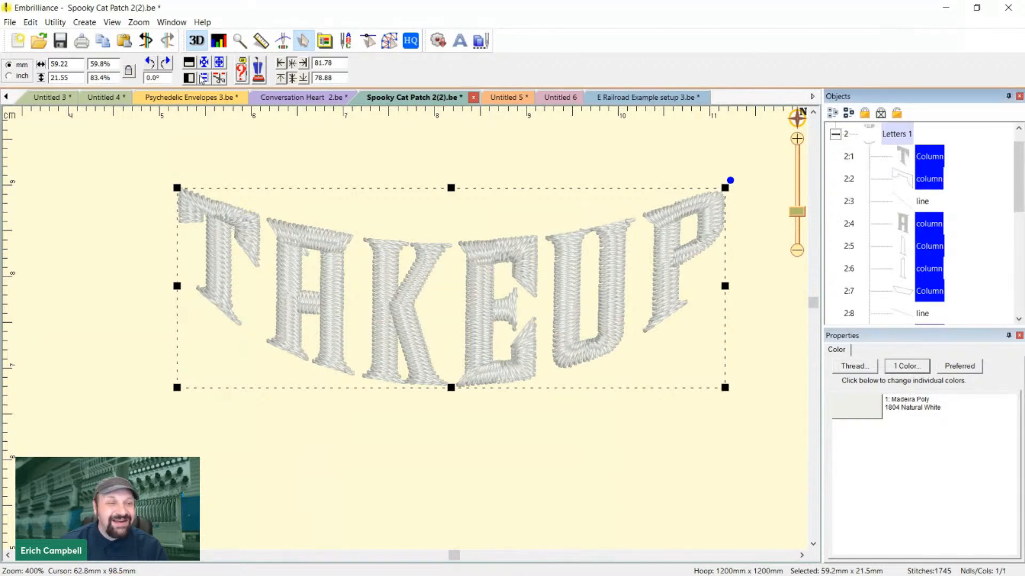
right_click(325, 241)
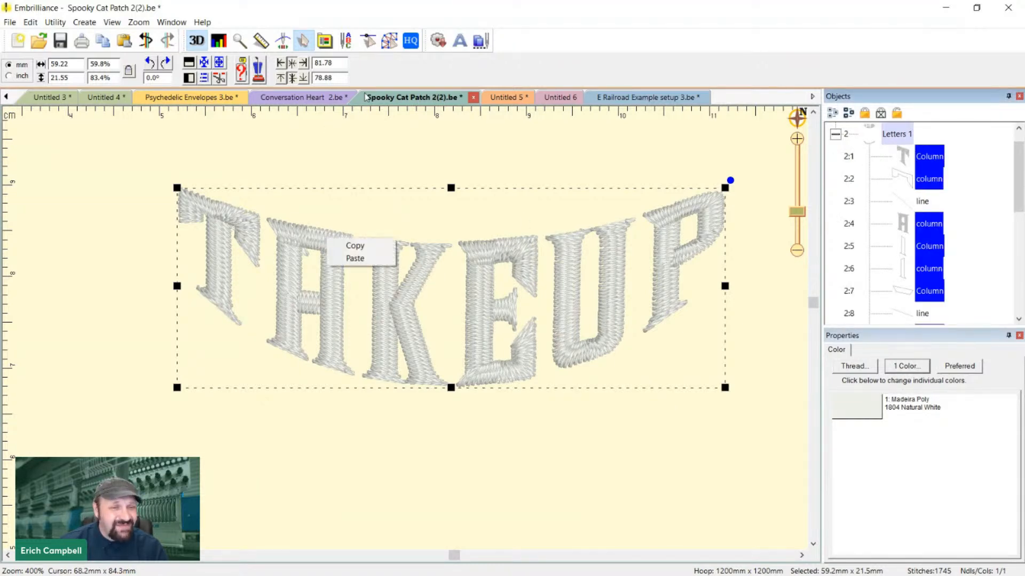
left_click(387, 42)
right_click(408, 303)
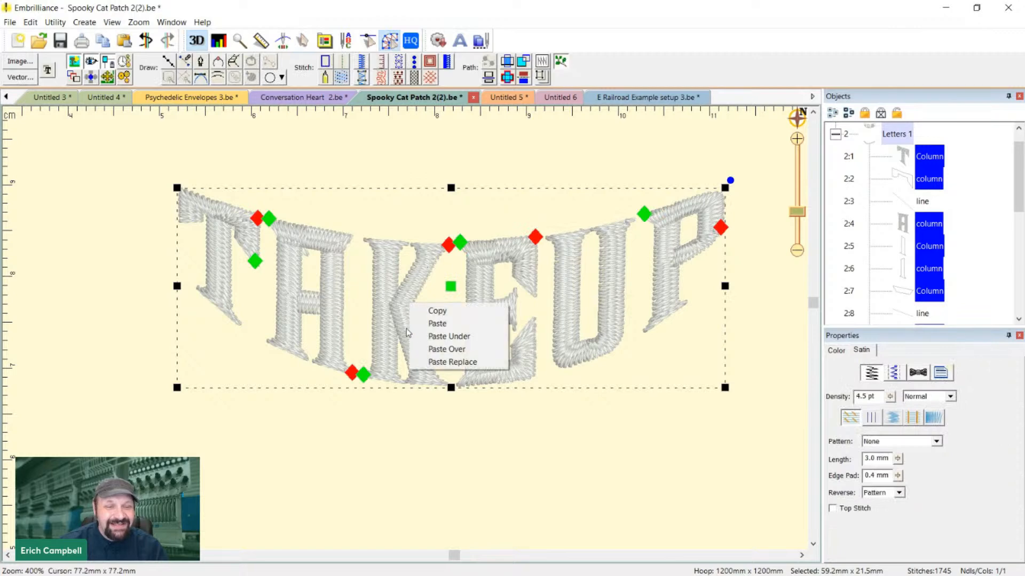
left_click(567, 393)
scroll(523, 254, "up", 2)
scroll(524, 288, "down", 2)
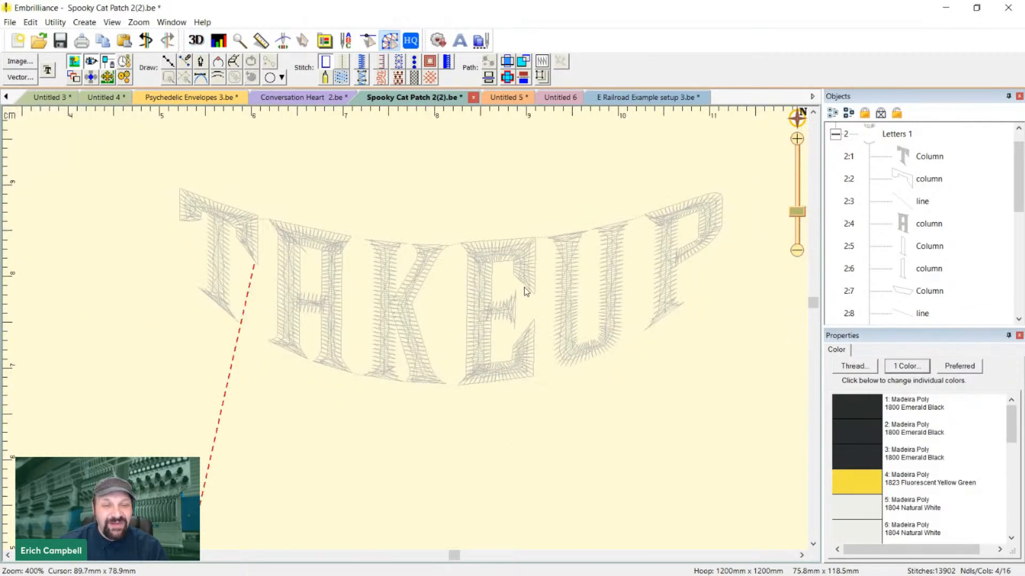
Select the two satin columns forming the letter K in TAKEUP and remove the branching that joins them
left_click(531, 278)
left_click(889, 250)
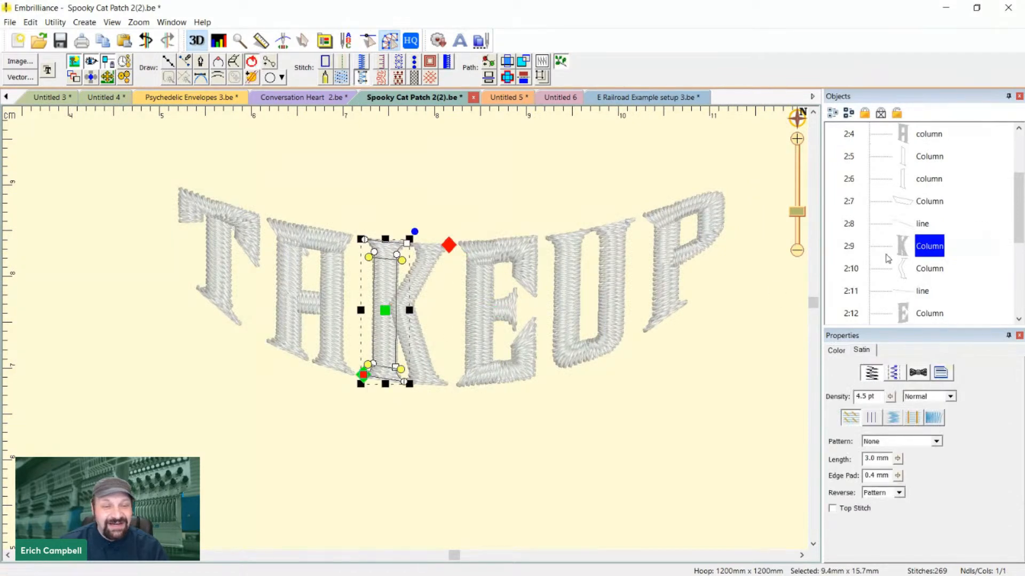
left_click(480, 196)
left_click(393, 356)
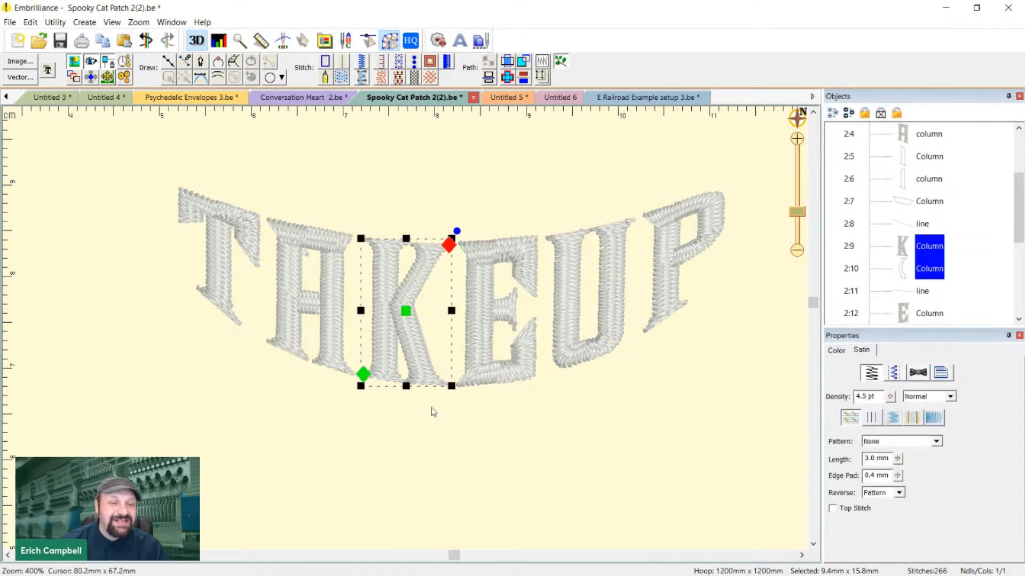
scroll(534, 433, "down", 2)
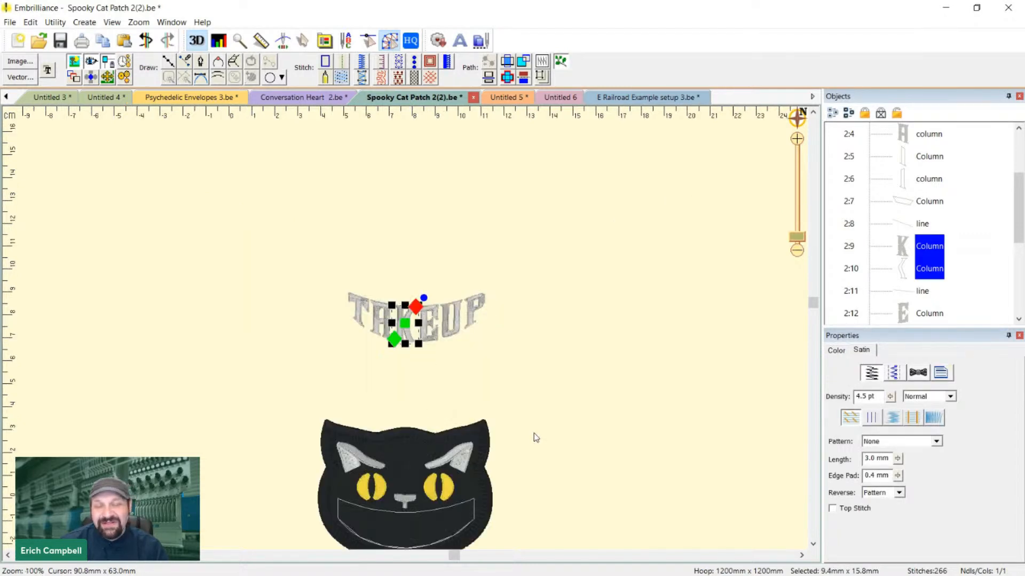
scroll(534, 433, "up", 2)
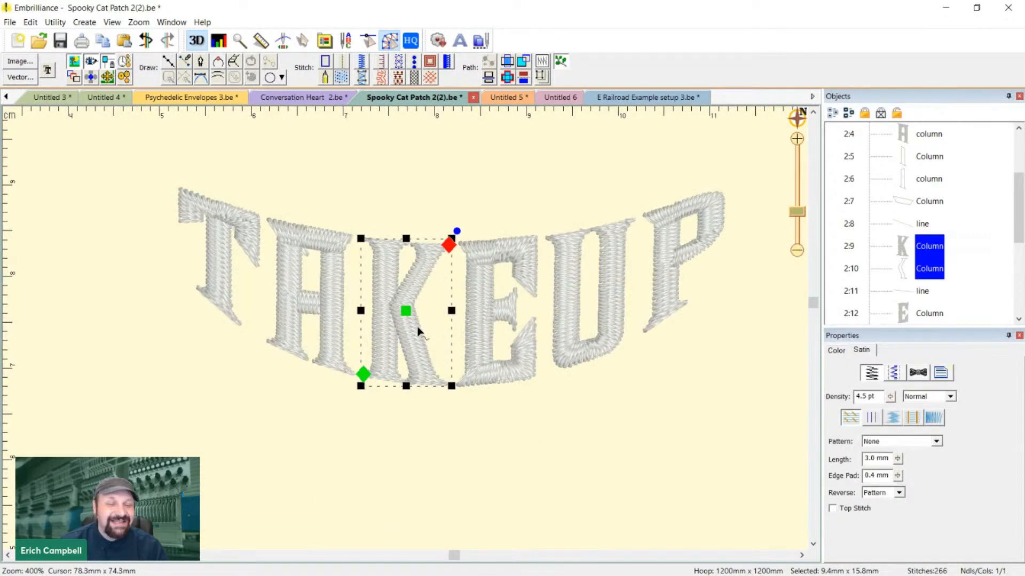
right_click(393, 297)
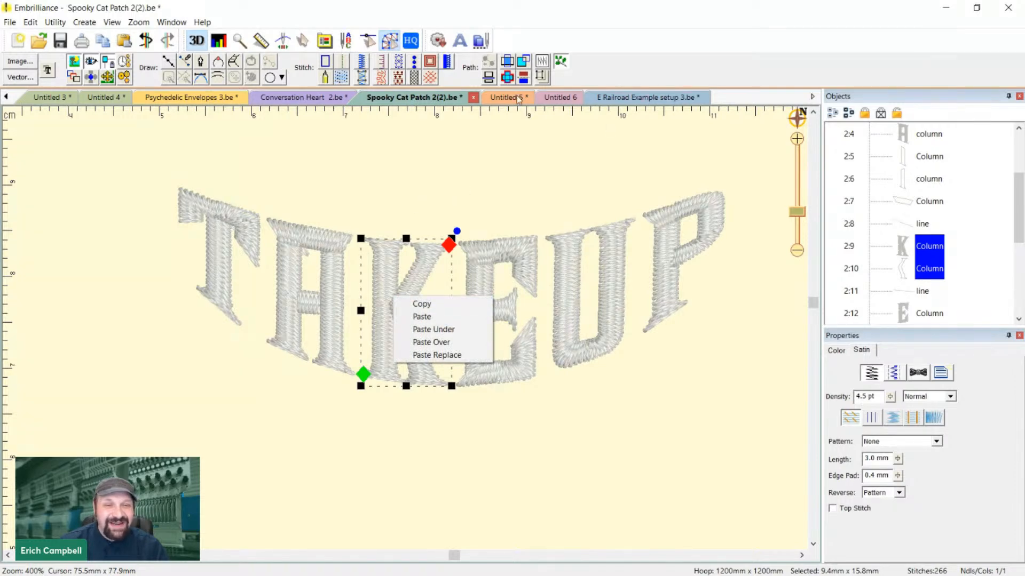
left_click(560, 61)
left_click(540, 149)
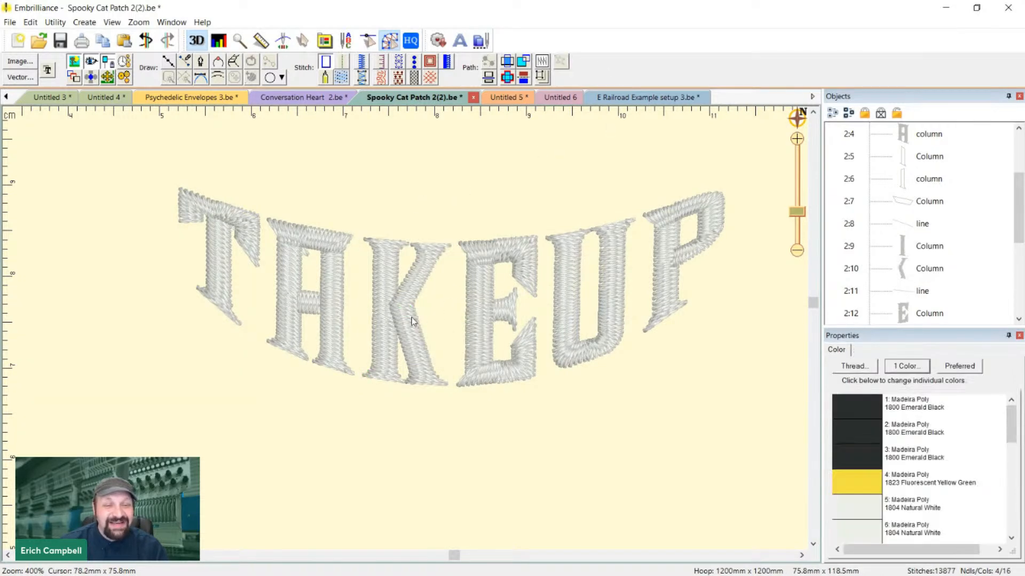
Try moving the K's vertical stem below the lettering and slanting its top to the right
left_click(393, 349)
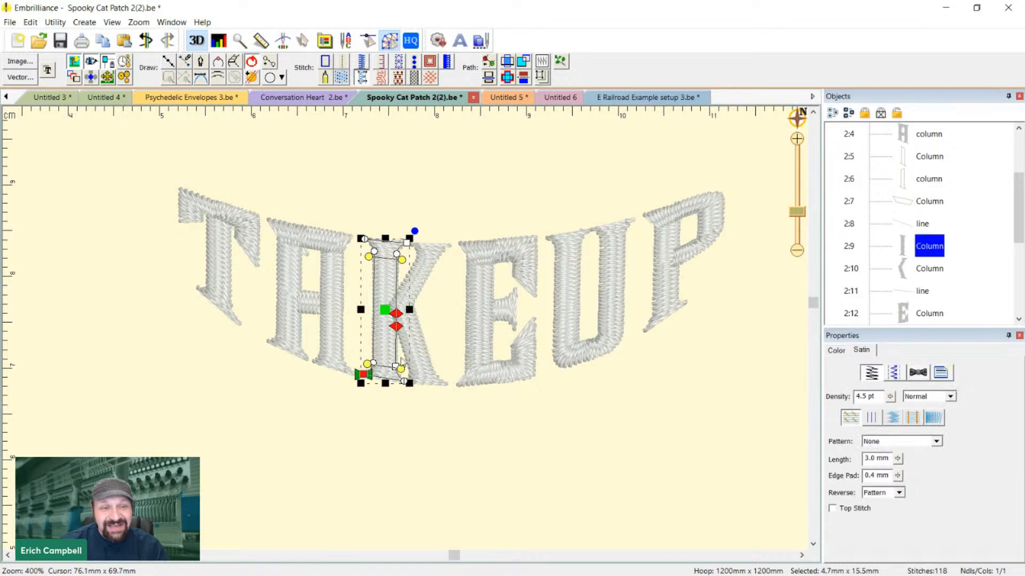
mouse_move(385, 309)
left_mouse_down()
mouse_move(328, 410)
mouse_move(491, 476)
mouse_move(576, 457)
left_mouse_up()
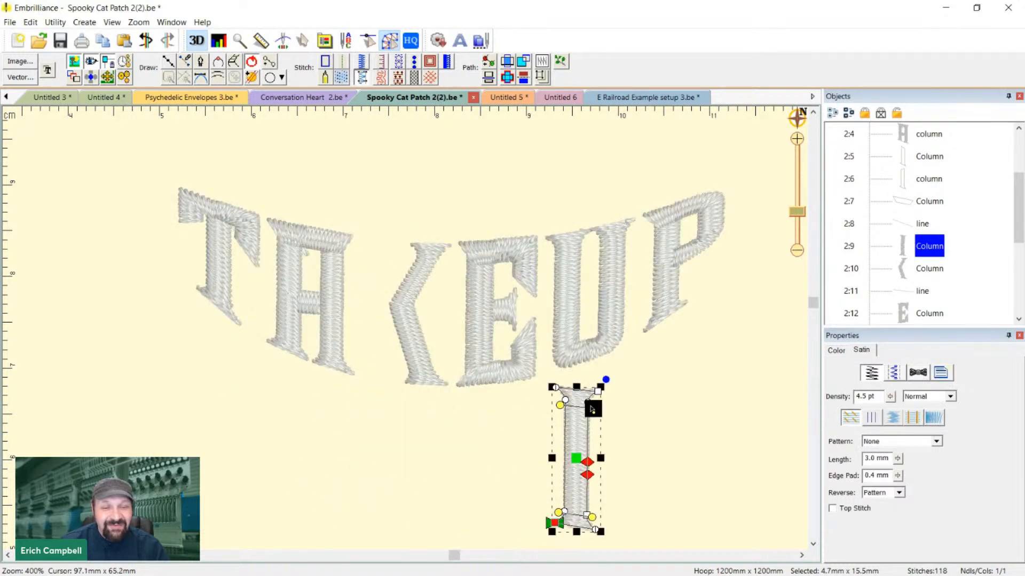
left_click_drag(582, 389, 655, 391)
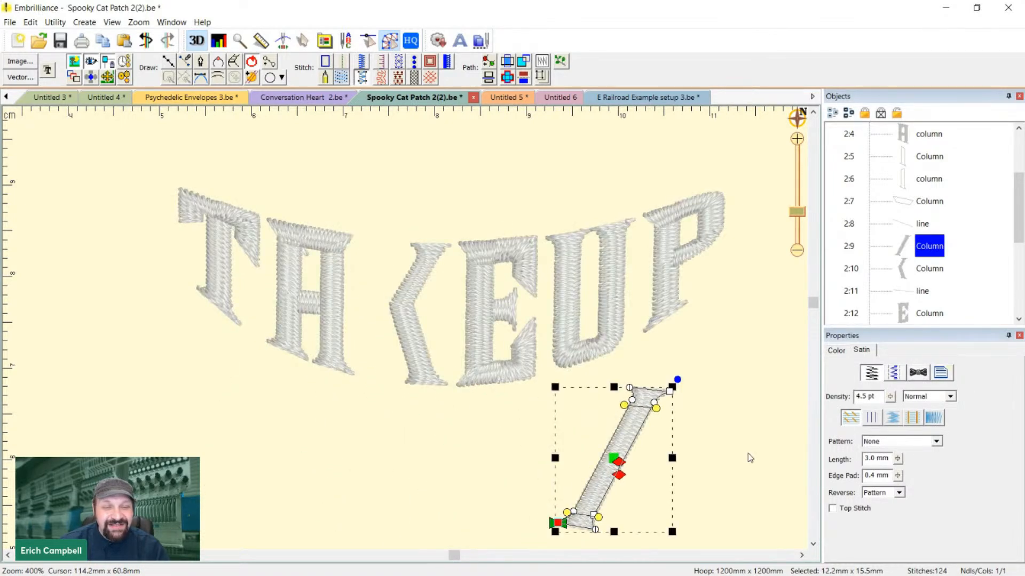
left_click(732, 475)
key("ctrl+z")
key("ctrl+z")
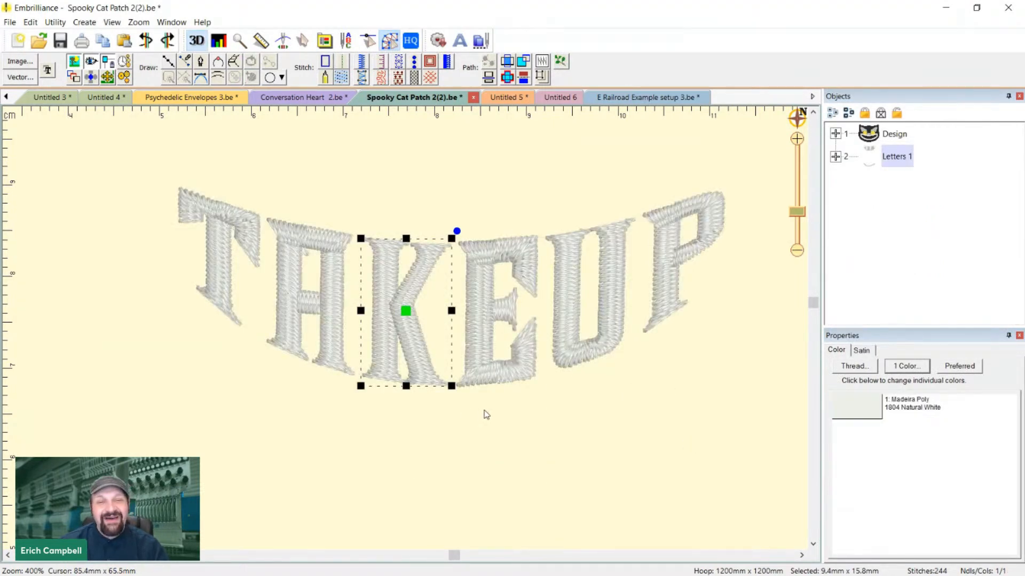
Move both columns of the K above the TAKEUP lettering and enlarge them to about 21.9 × 36.9 mm
scroll(415, 348, "down", 2)
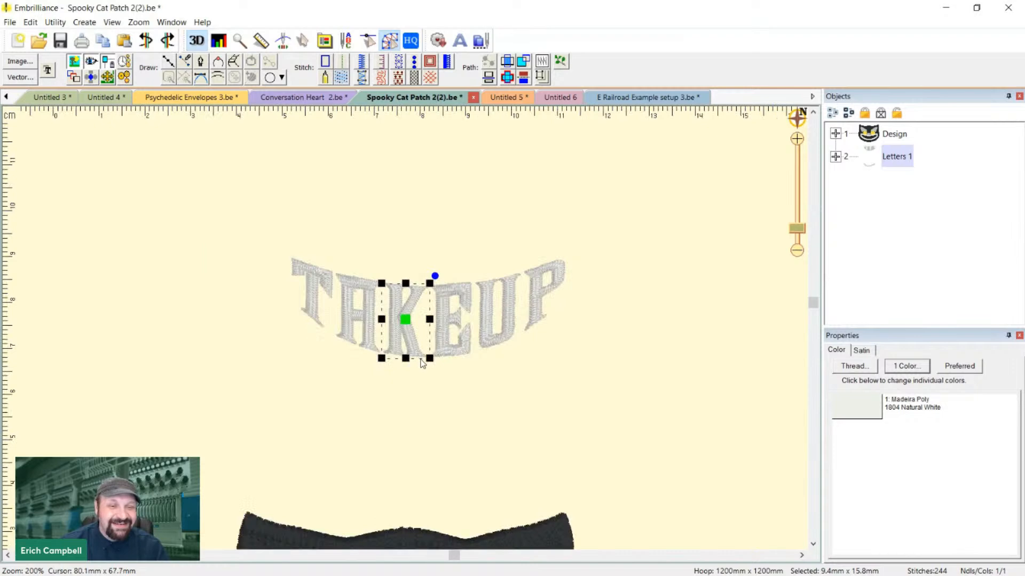
scroll(424, 340, "up", 2)
left_click(322, 284)
left_click(380, 291)
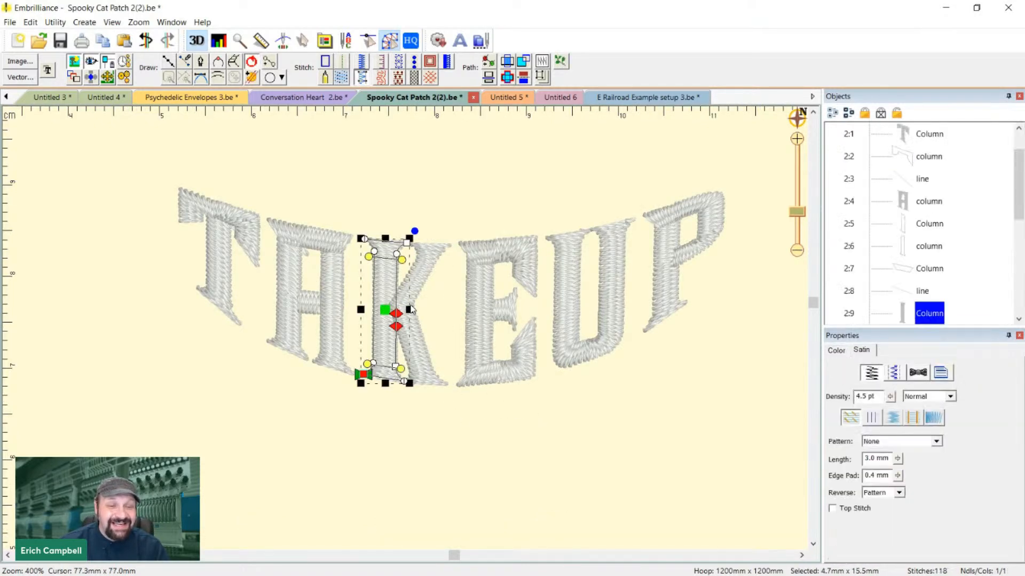
left_click(411, 309, "ctrl")
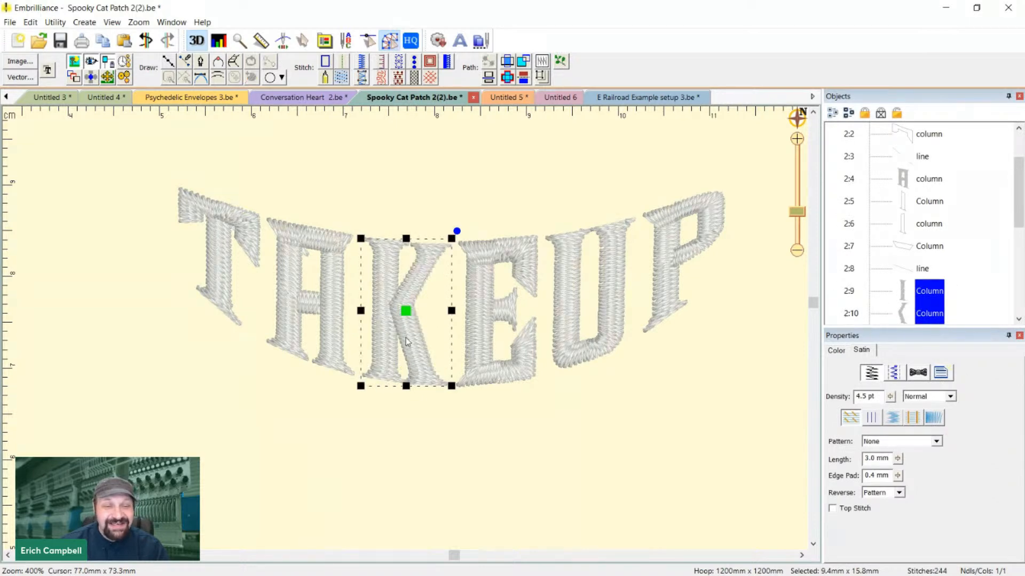
left_click_drag(406, 320, 396, 302)
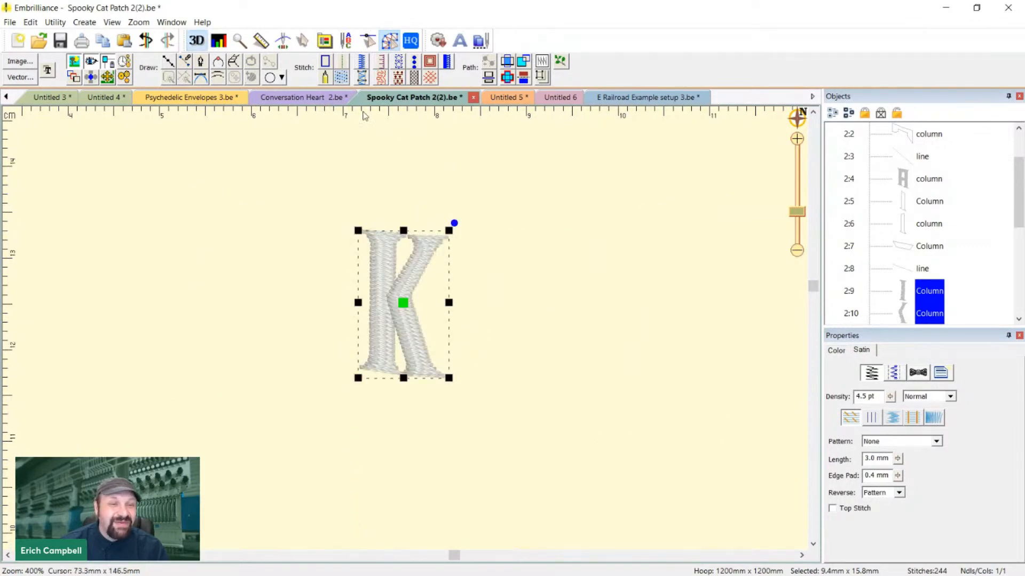
left_click_drag(449, 230, 564, 110)
key("minus")
key("minus")
key("plus")
Convert the K's two columns to plain outlines without stitches and create a union of them
left_click(326, 64)
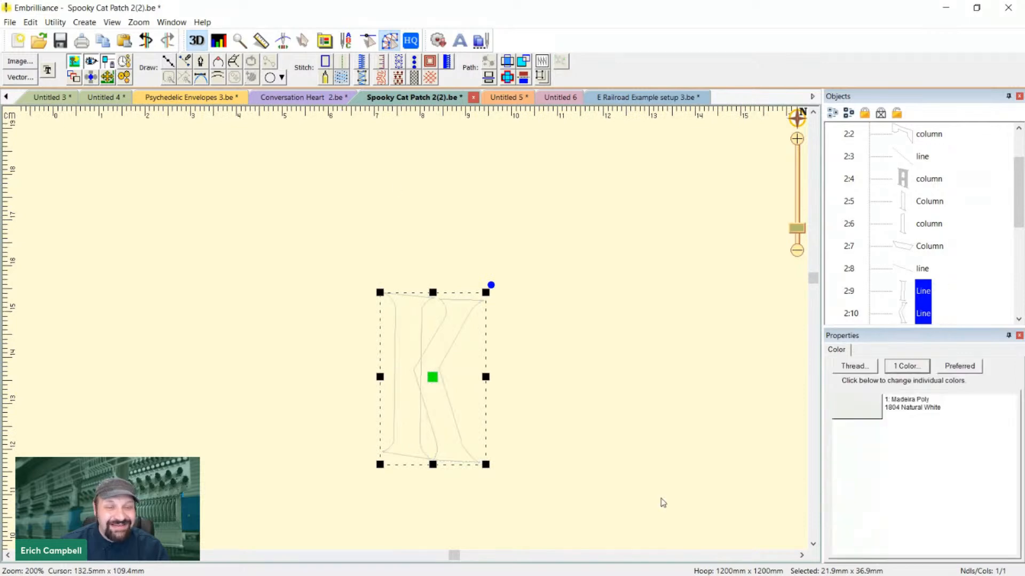
key("plus")
scroll(619, 443, "down", 3)
key("minus")
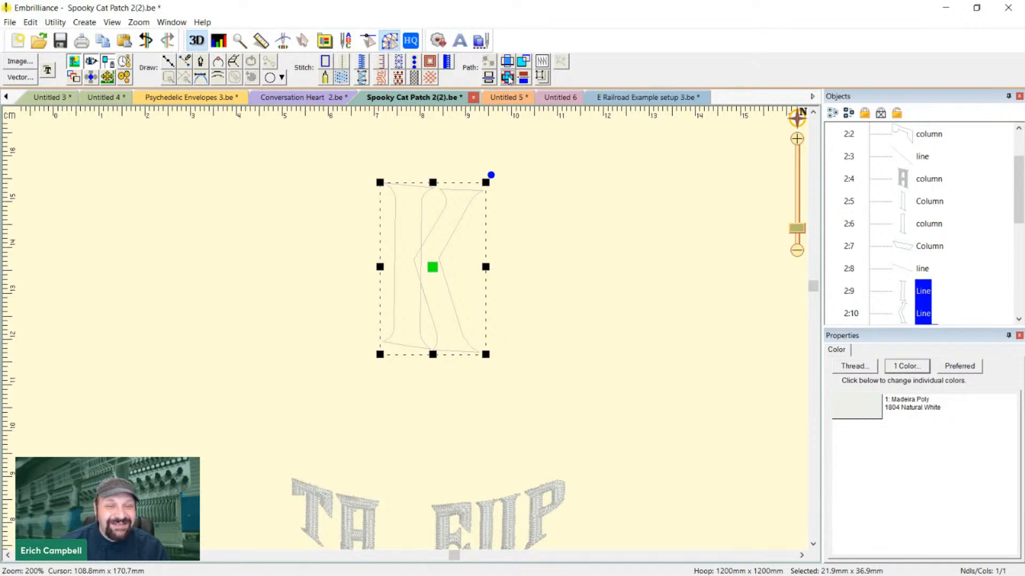
scroll(948, 293, "down", 2)
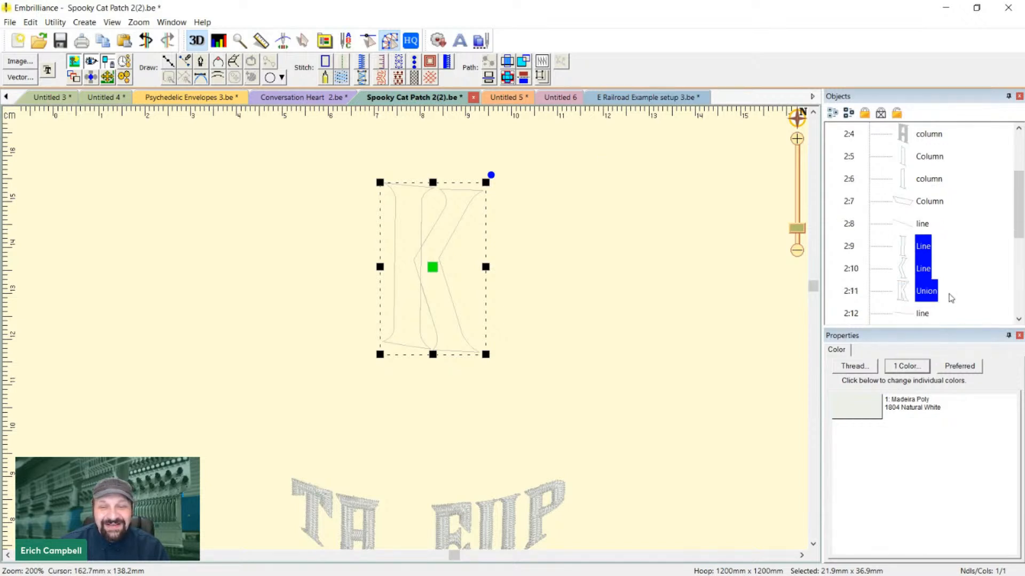
Move the merged K outline to the right of its two original outlines
left_click(907, 293)
left_click_drag(440, 268, 605, 274)
left_click(617, 310)
left_click(608, 297)
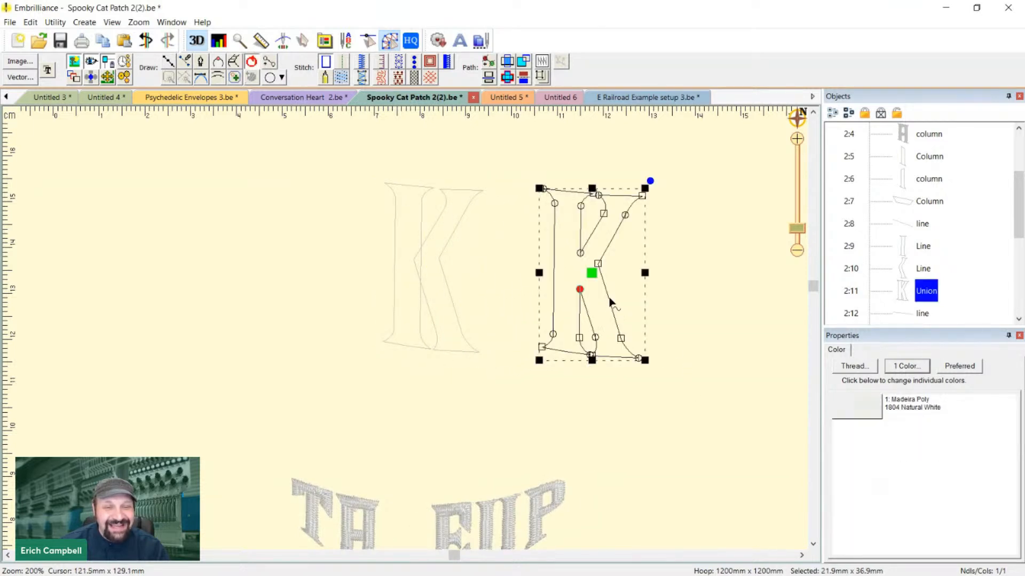
Apply a fill stitch with a density of 4.2 pt to the merged K and tilt its stitch angle slightly
left_click(342, 78)
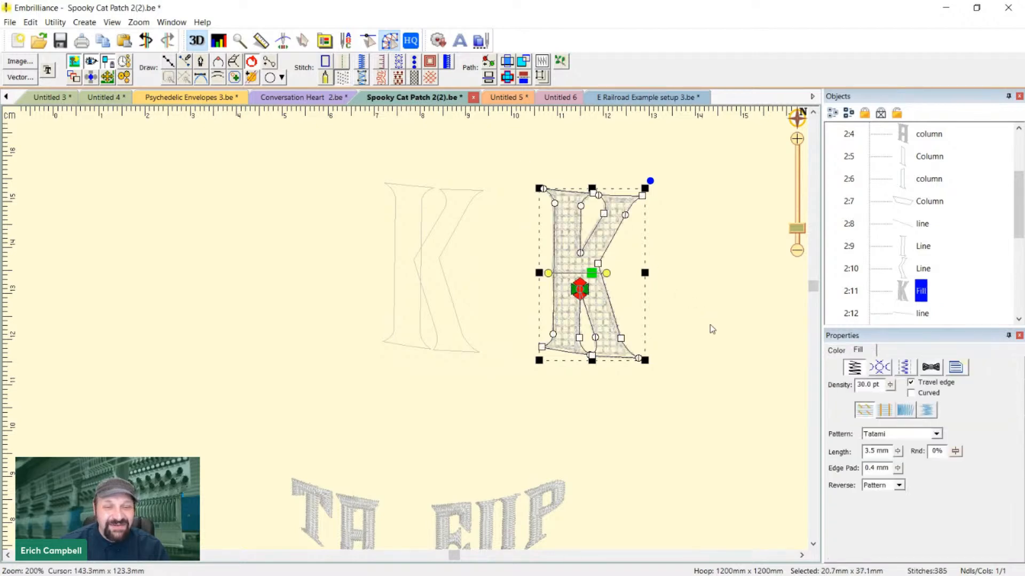
left_click_drag(889, 385, 894, 473)
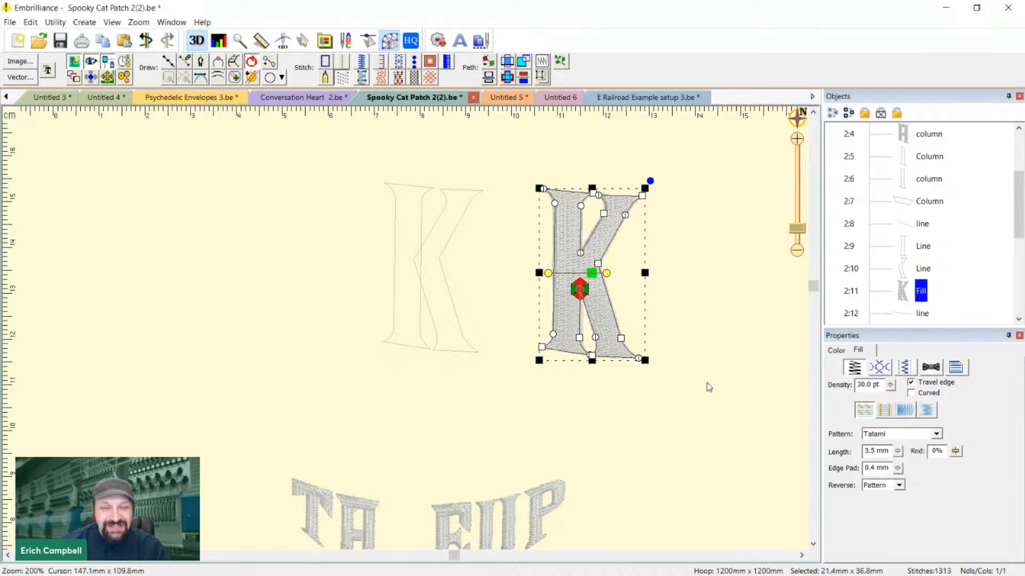
left_click_drag(709, 404, 534, 429)
key("plus")
left_click_drag(471, 259, 553, 281)
key("minus")
left_click(619, 273)
key("plus")
left_click(455, 295)
key("minus")
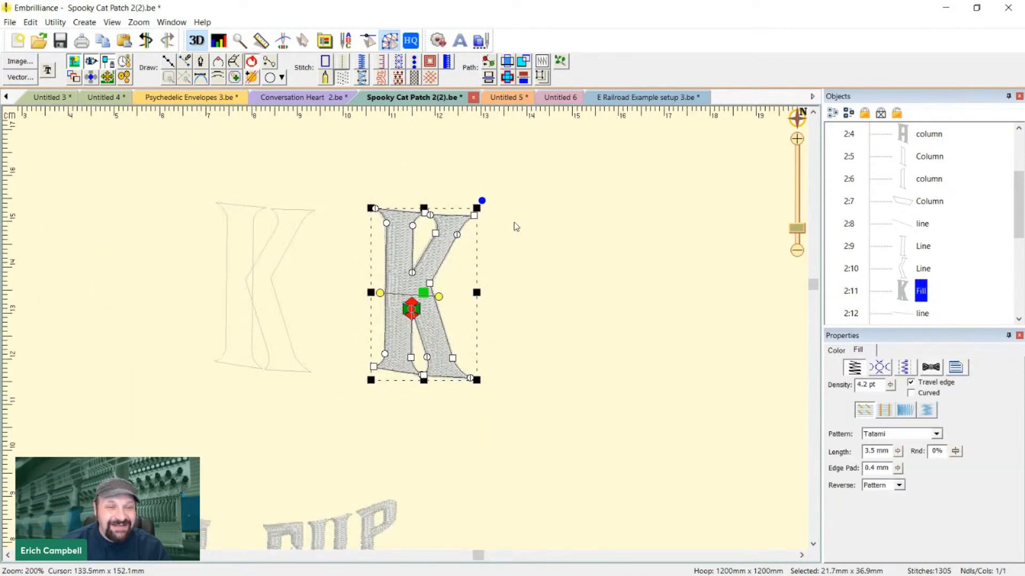
Paste a copy of the merged K in place as a satin border and narrow the border
left_click(456, 141)
key("ctrl+v")
left_click(361, 62)
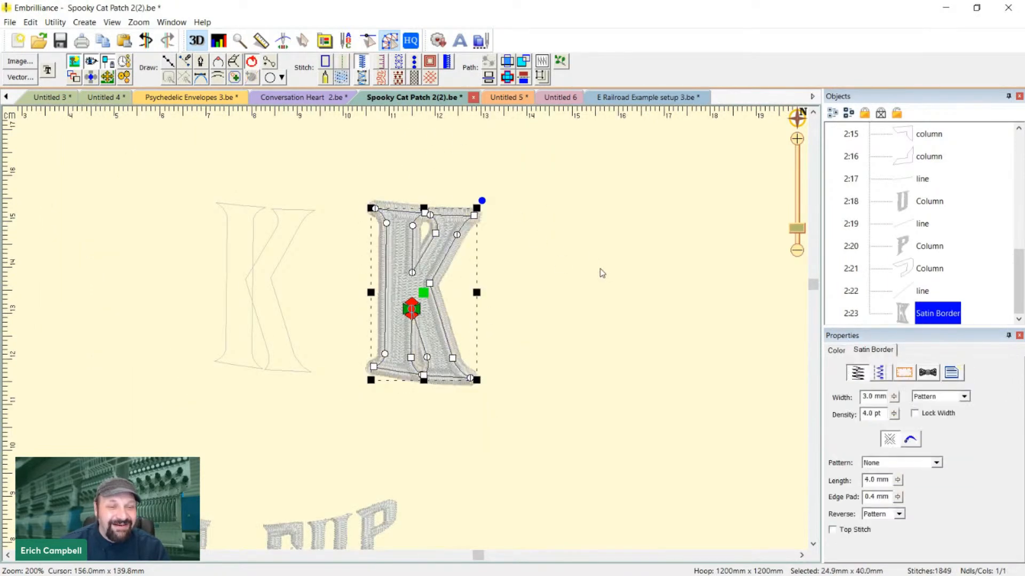
left_click_drag(895, 397, 896, 472)
left_click(589, 371)
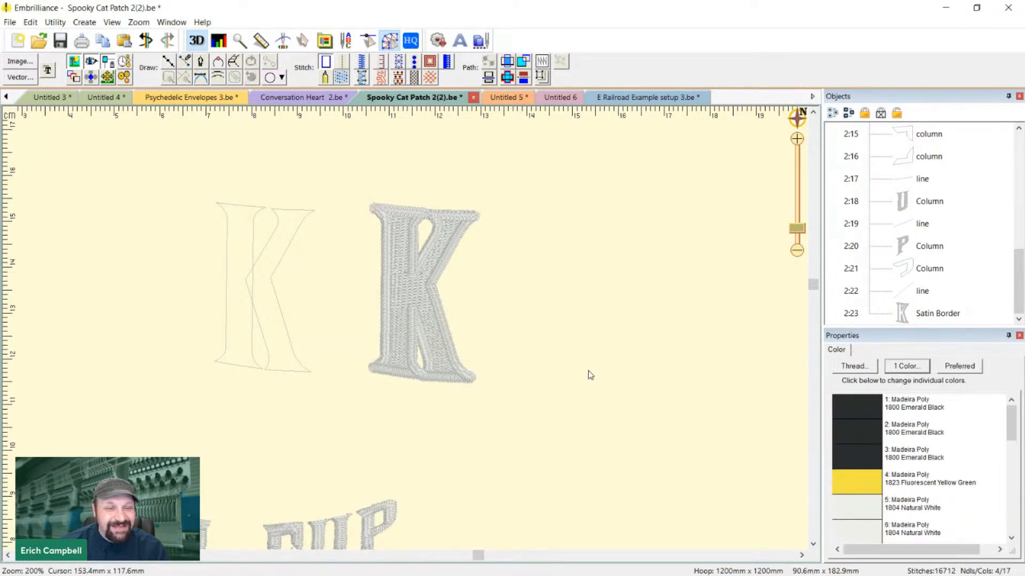
Select the K's fill and satin border together and enlarge them to about 46.8 × 76.4 mm
mouse_move(331, 165)
left_mouse_down()
mouse_move(496, 467)
mouse_move(663, 405)
left_mouse_up()
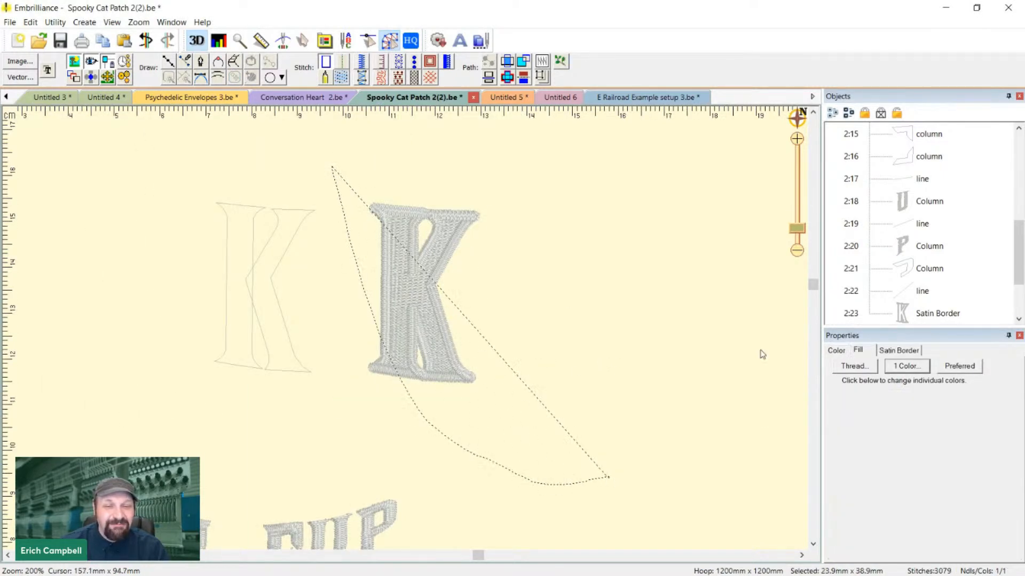
left_click(303, 41)
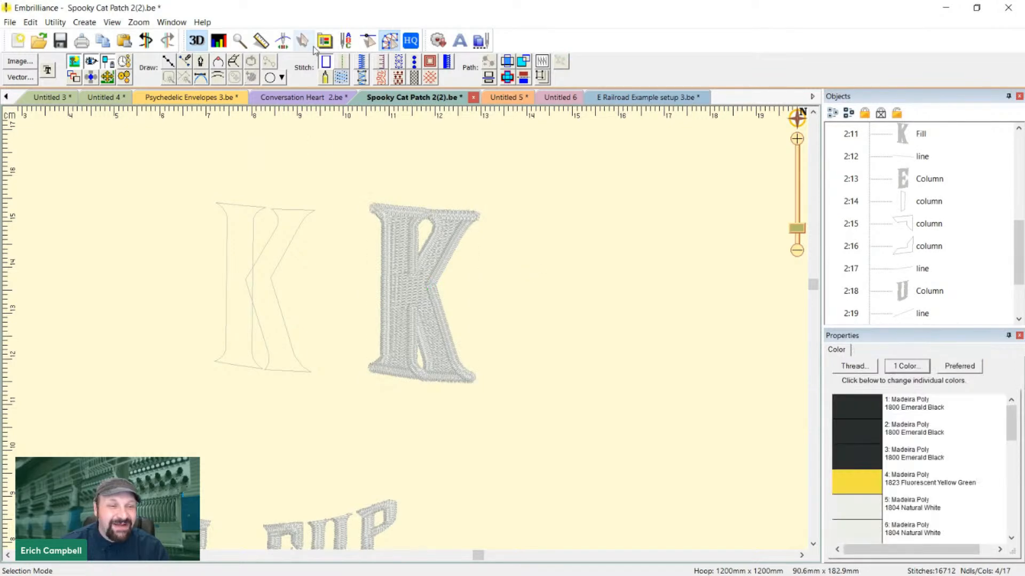
left_click_drag(337, 165, 537, 552)
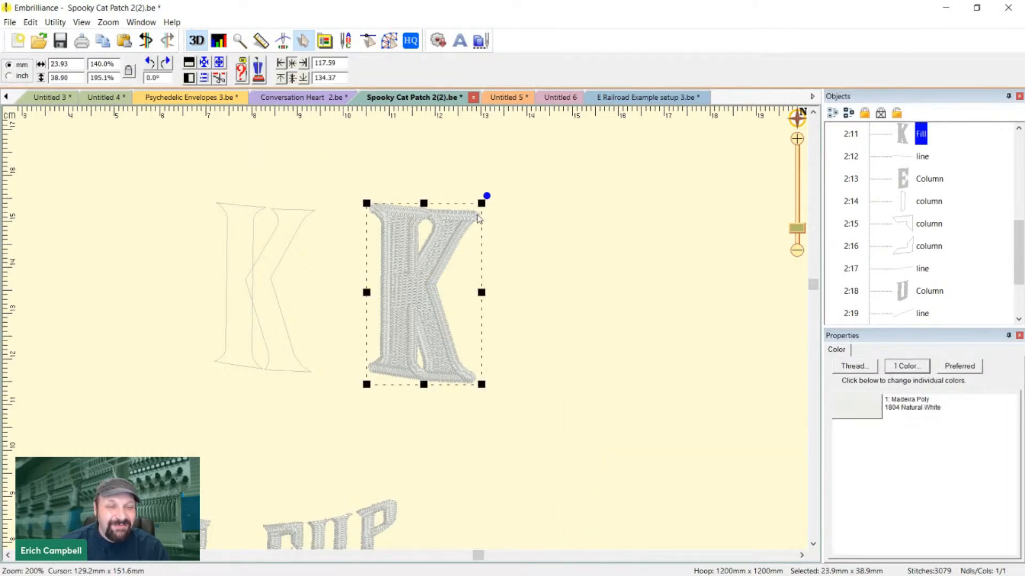
left_click_drag(482, 204, 586, 140)
key("minus")
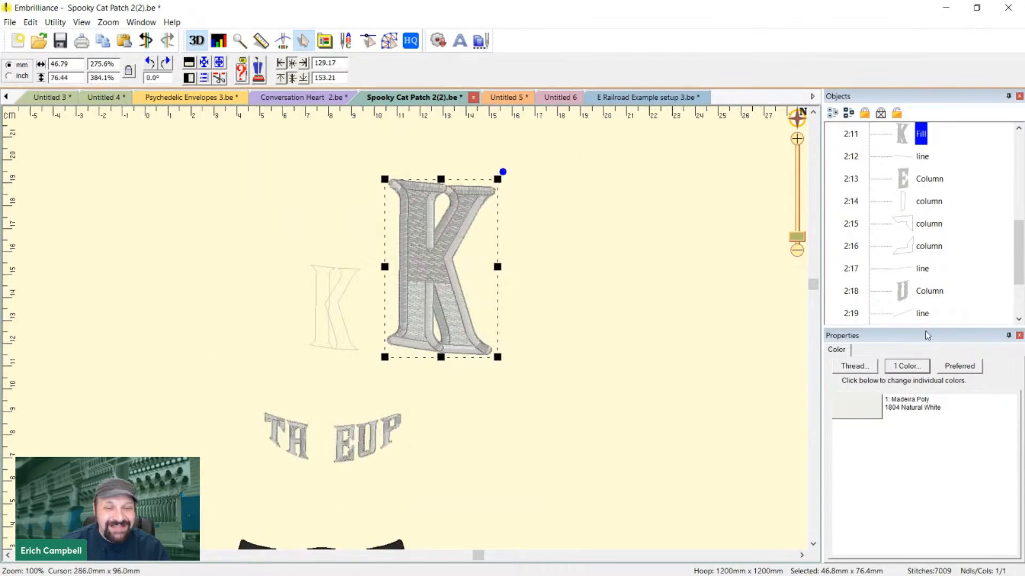
left_click(555, 351)
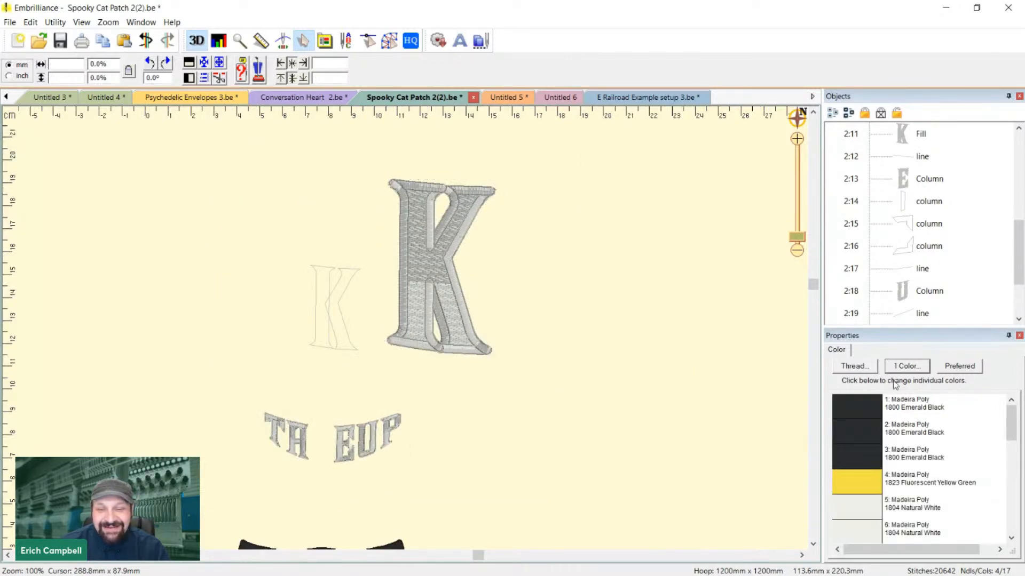
Narrow the satin border around the enlarged K
left_click(473, 357)
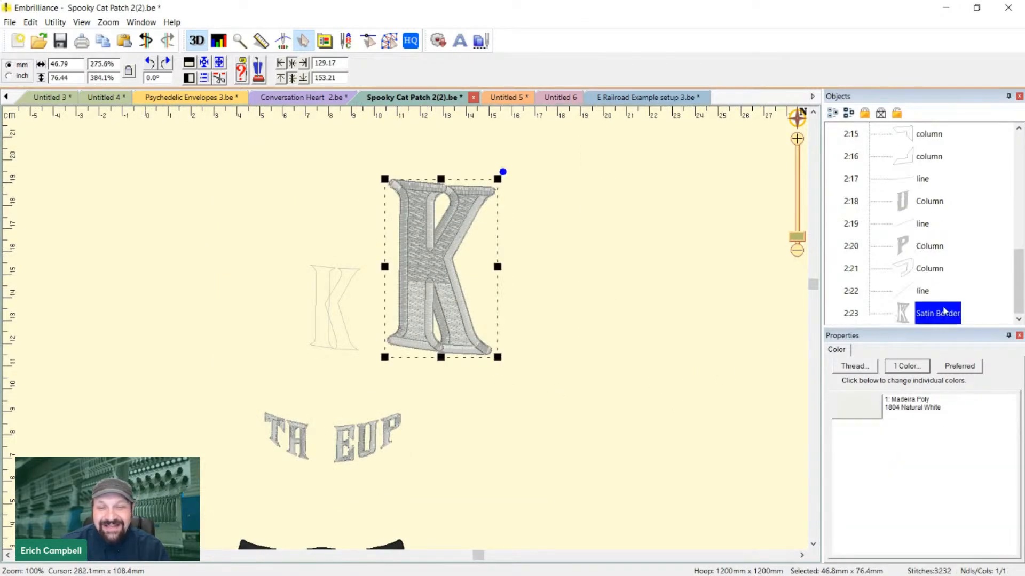
left_click(399, 44)
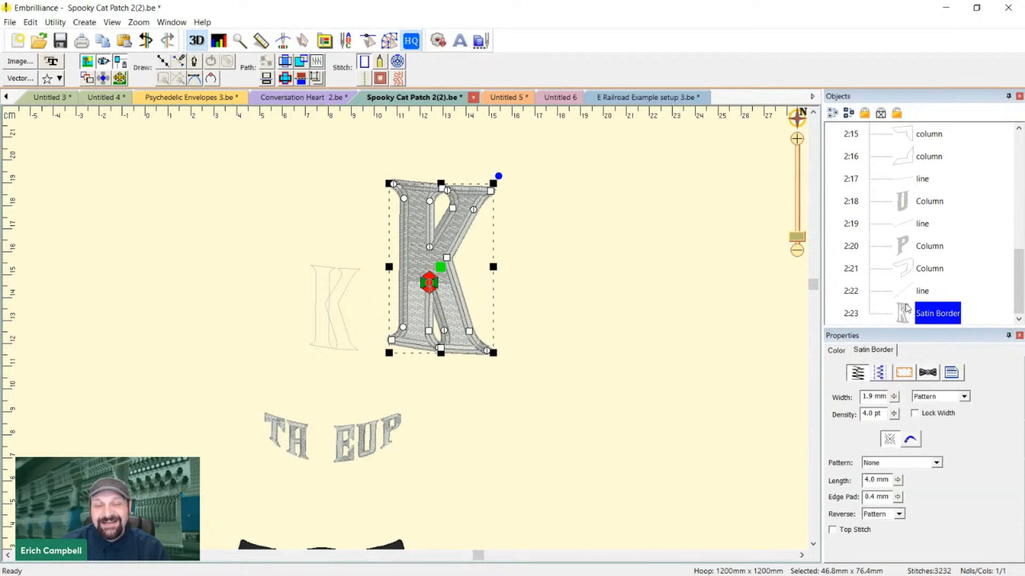
left_click(894, 398)
left_click(893, 414)
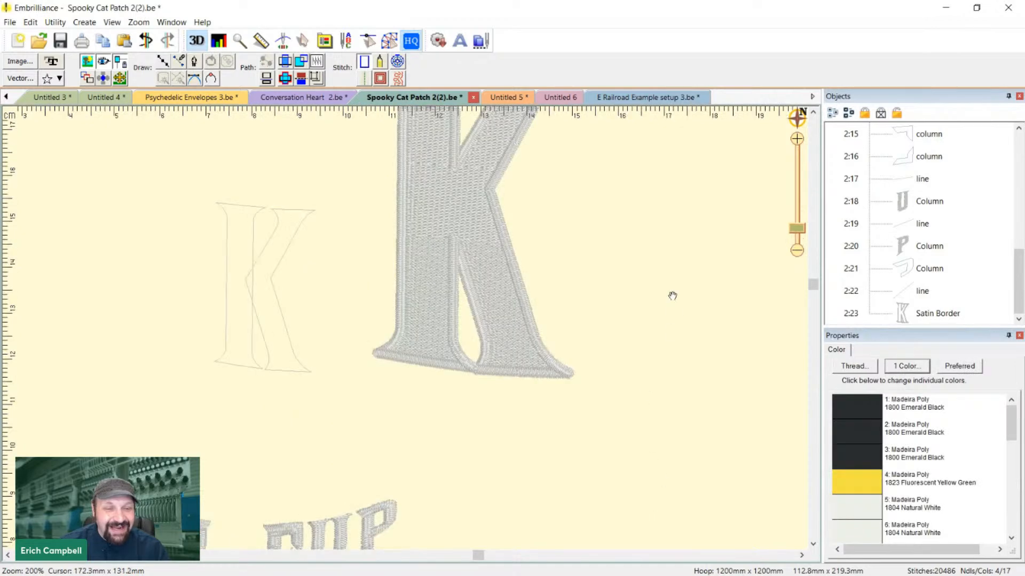
Move the start point of the K's fill to the tip of its lower-left serif
scroll(672, 296, "down", 2)
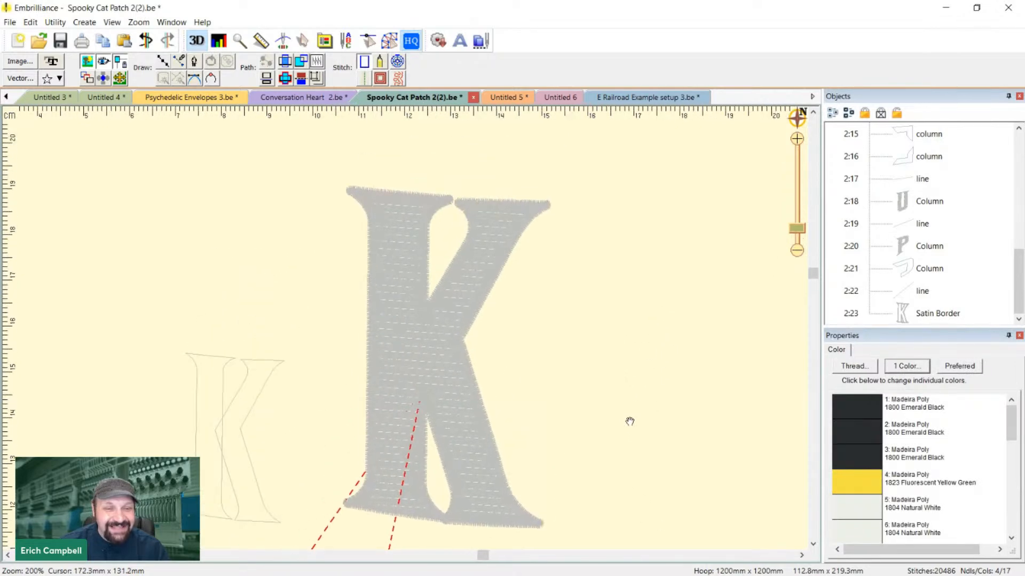
scroll(643, 388, "up", 2)
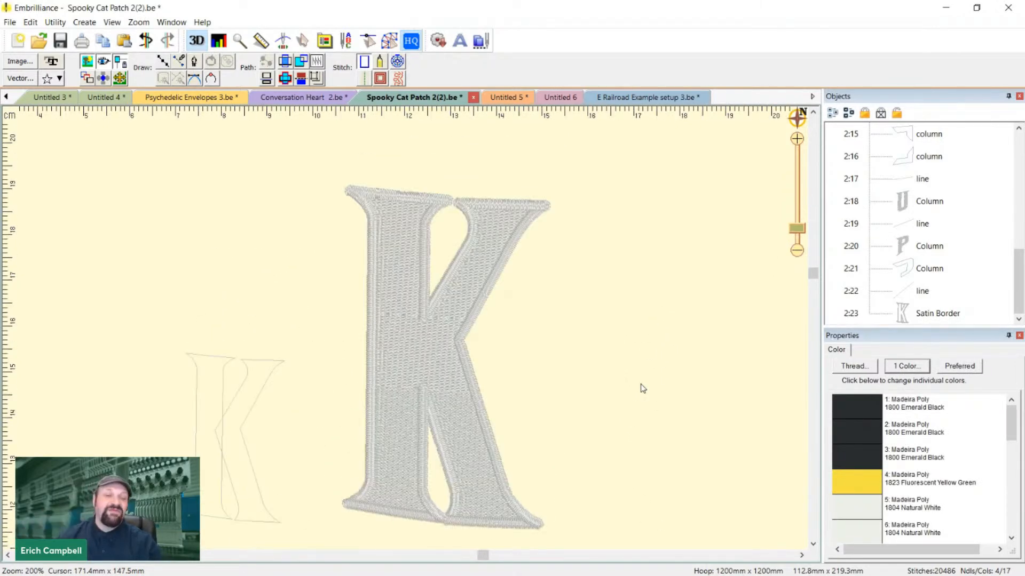
left_click(406, 373)
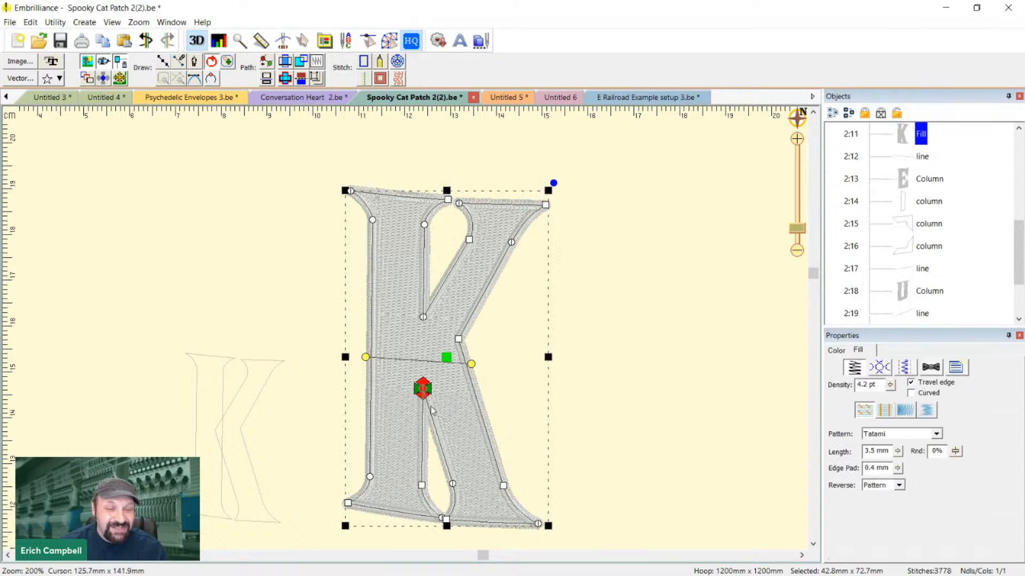
left_click_drag(422, 389, 297, 544)
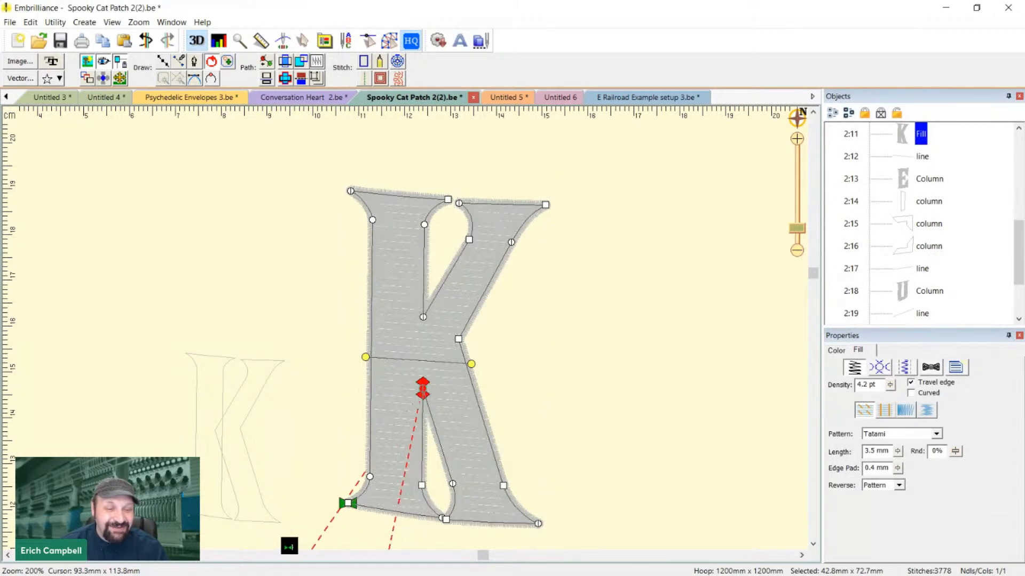
key("Escape")
left_click(406, 362)
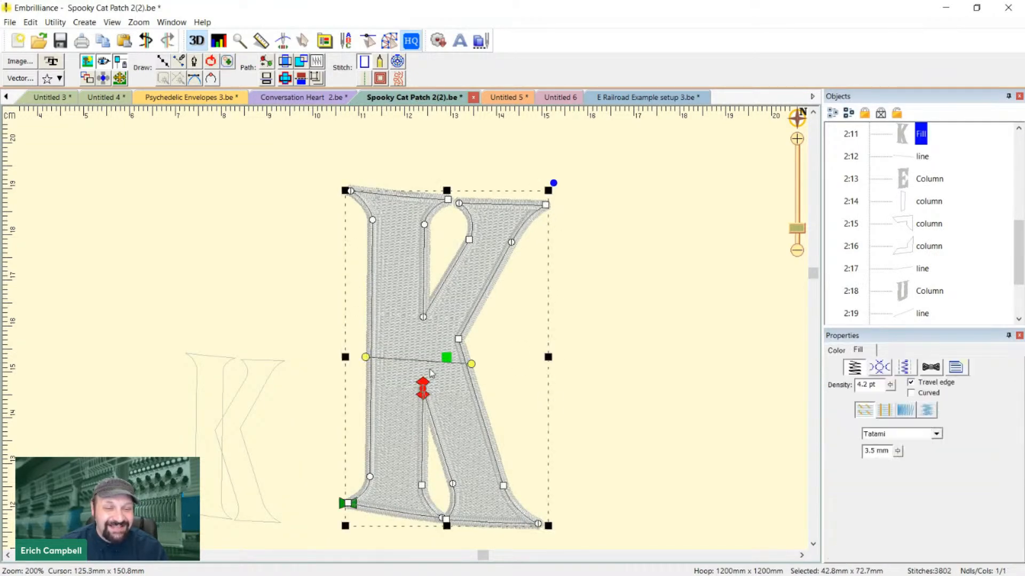
Move the satin border's start point and the fill's stop point to the tip of the K's upper-right serif
left_click(498, 281)
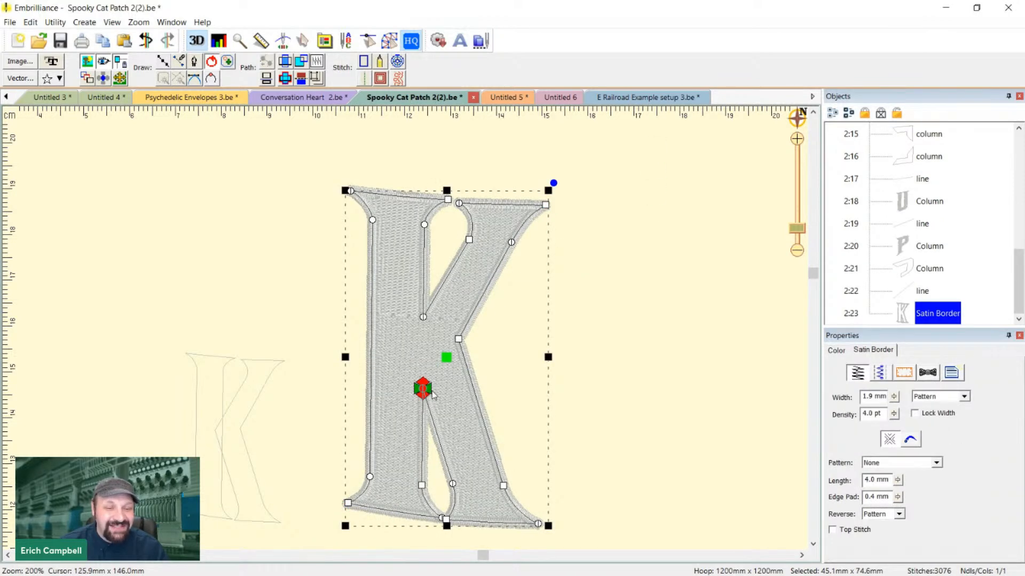
mouse_move(432, 390)
left_mouse_down()
mouse_move(438, 399)
mouse_move(637, 196)
left_mouse_up()
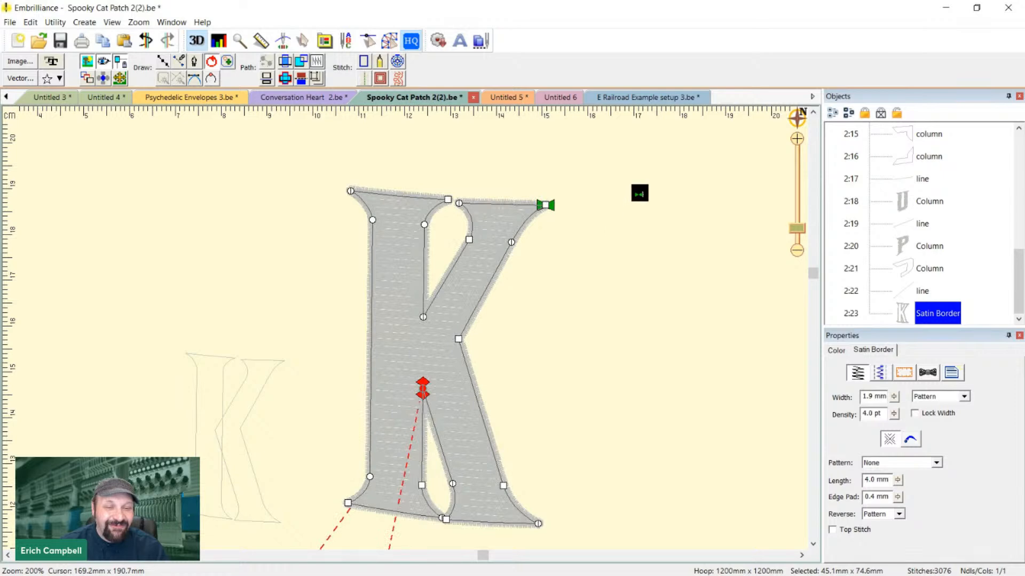
key("ctrl+z")
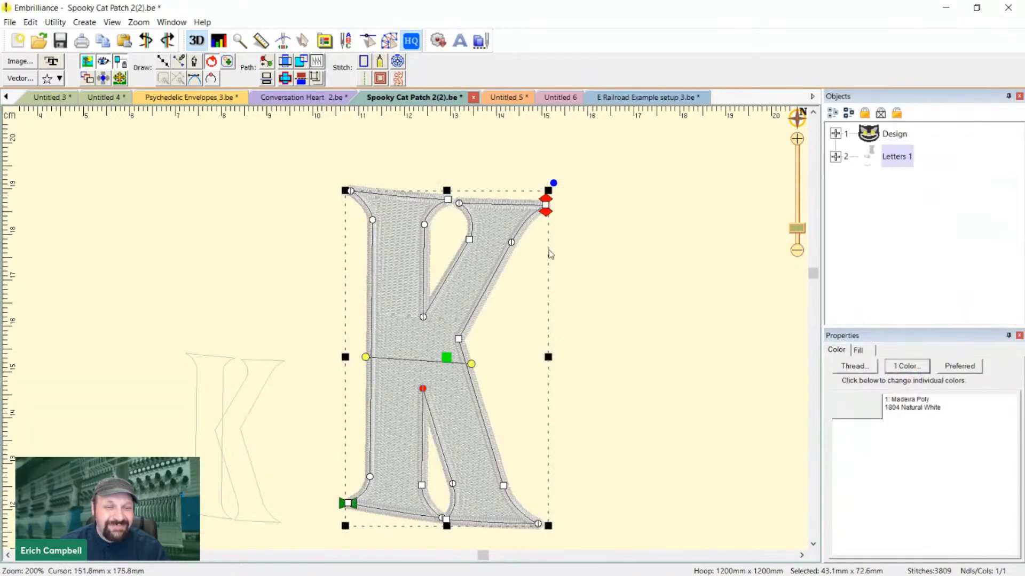
left_click_drag(544, 212, 537, 254)
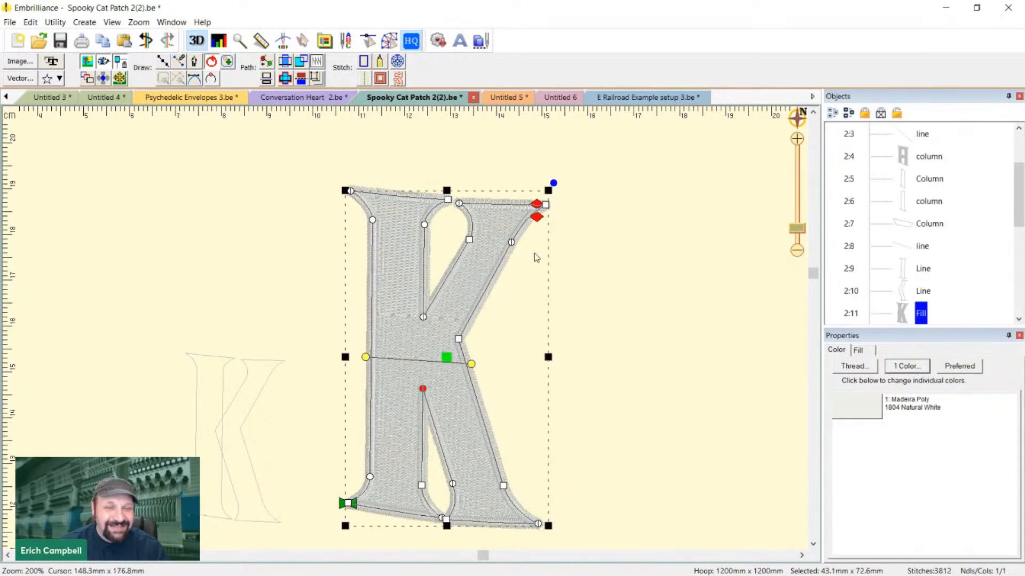
mouse_move(449, 362)
left_mouse_down()
mouse_move(407, 408)
mouse_move(416, 409)
left_mouse_up()
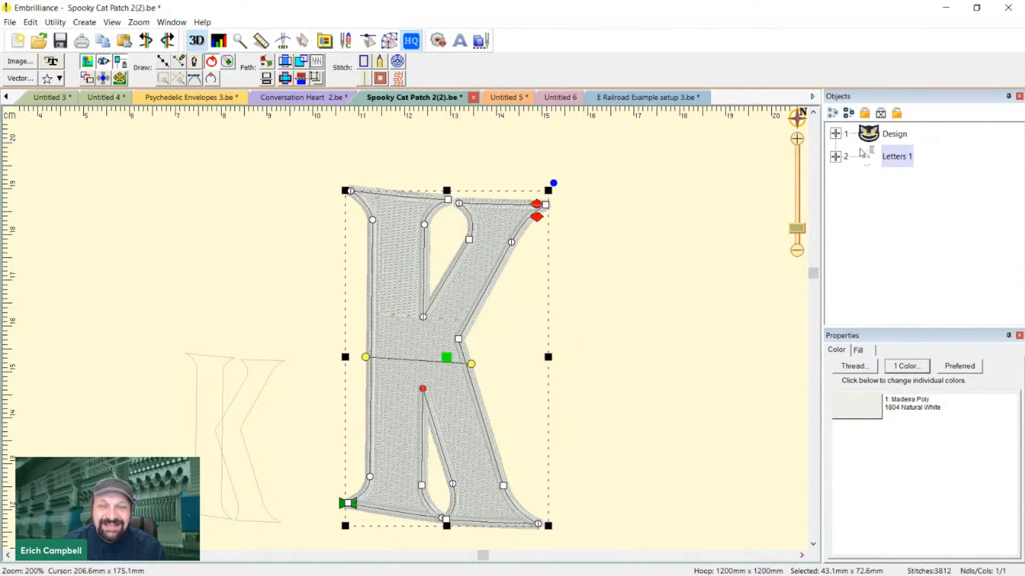
Paste a copy of the K's fill in place and order it directly before the satin border
left_click(836, 157)
scroll(604, 244, "up", 1)
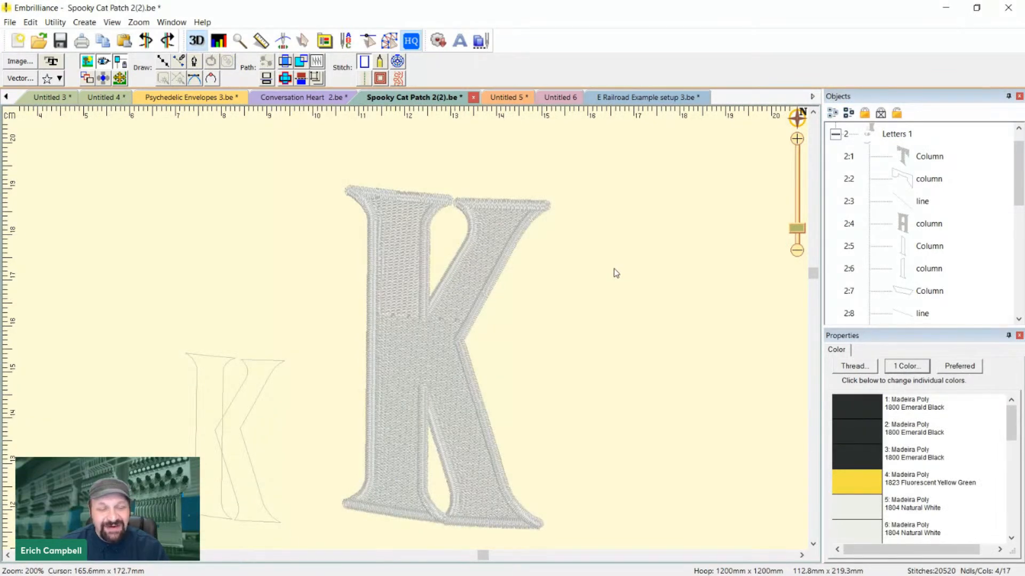
scroll(613, 268, "down", 1)
scroll(485, 371, "up", 1)
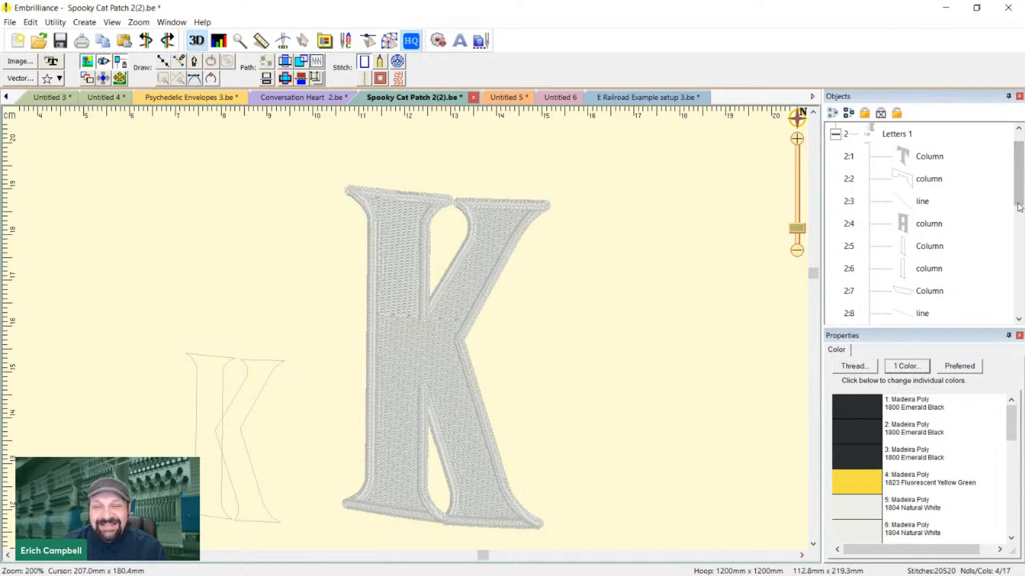
left_click(1017, 246)
left_click_drag(1017, 247, 1017, 296)
left_click(444, 343)
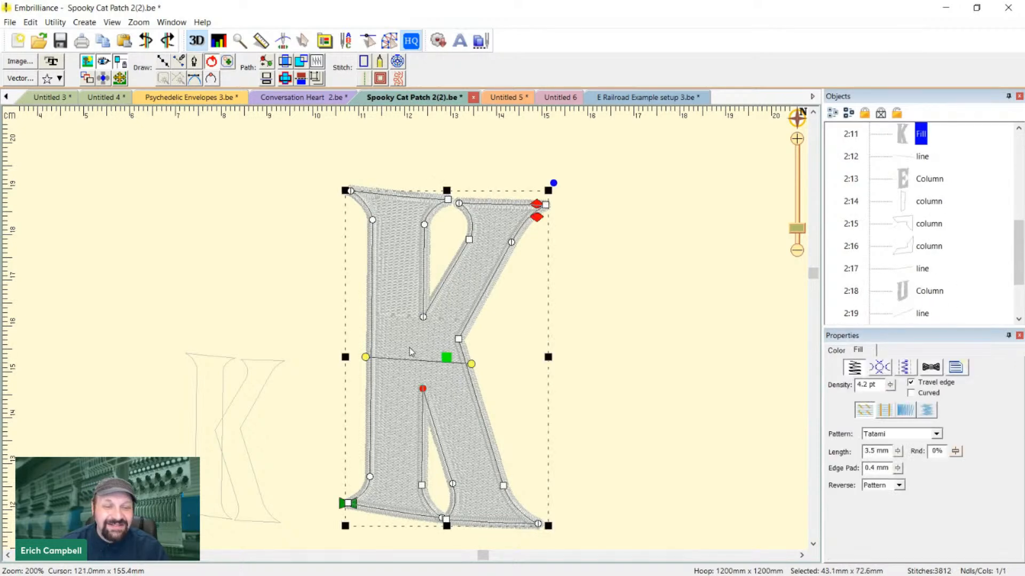
left_click(657, 303)
key("ctrl+z")
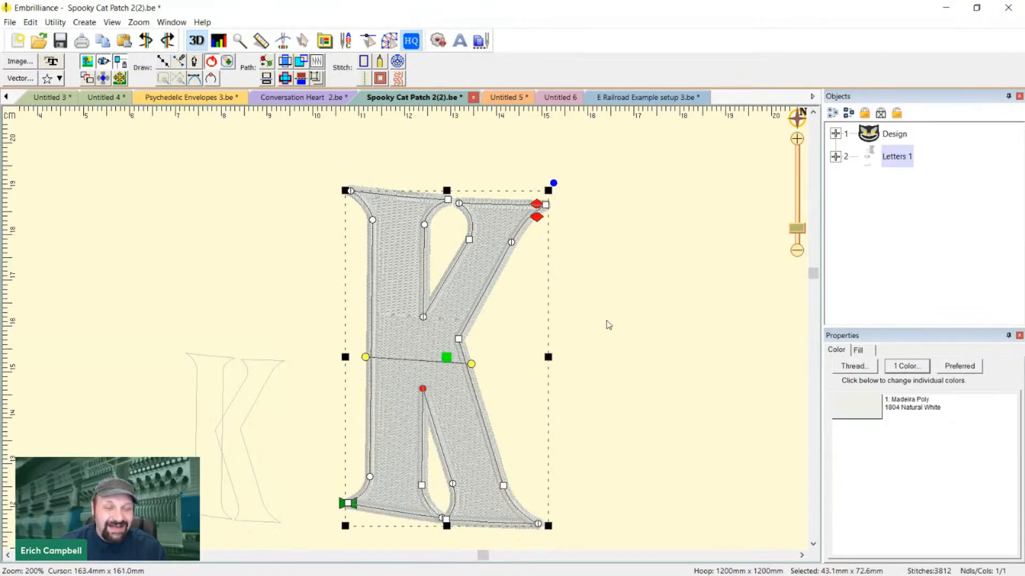
left_click(710, 277)
key("ctrl+y")
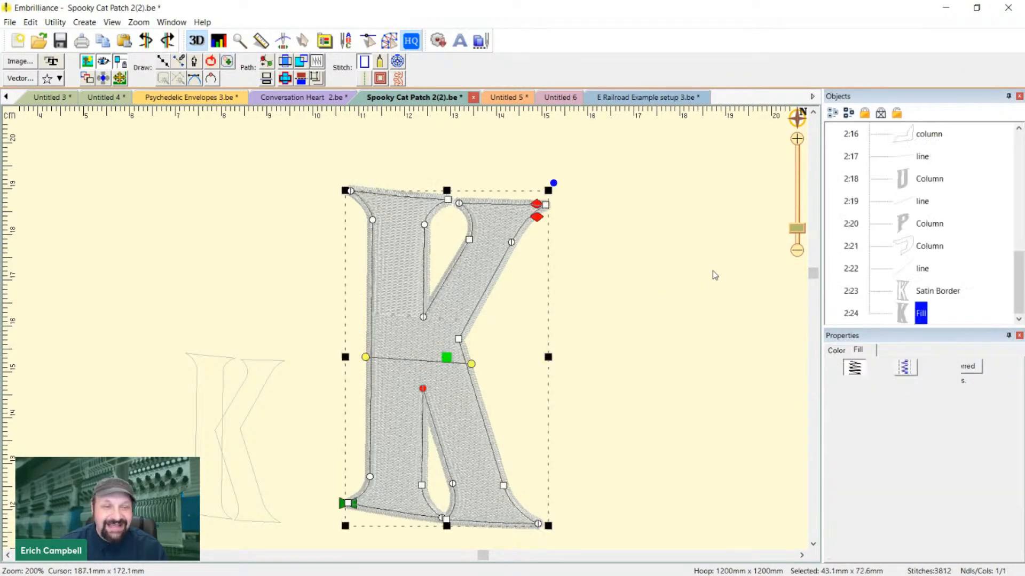
left_click_drag(902, 295, 903, 319)
left_click(906, 295)
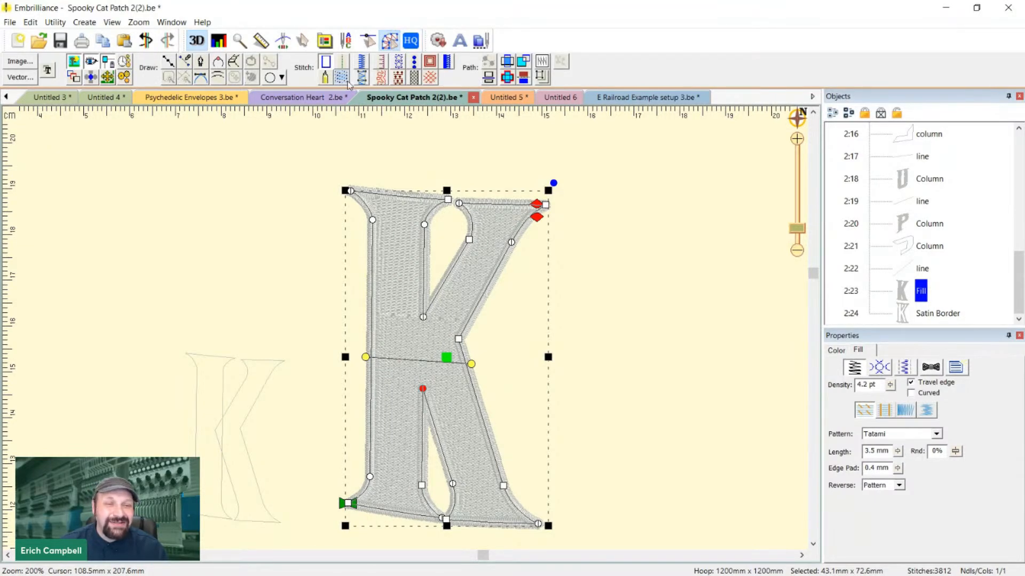
Convert the copied K fill to a Lace stitch and set its thread colour to Madeira Poly 1749 Green Thumb
left_click(414, 78)
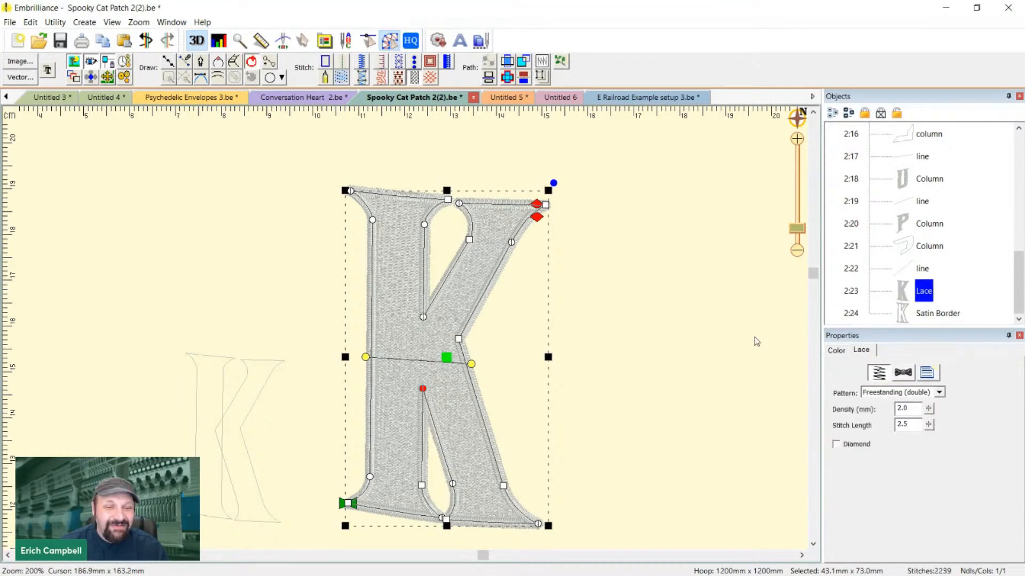
left_click(836, 351)
left_click(863, 407)
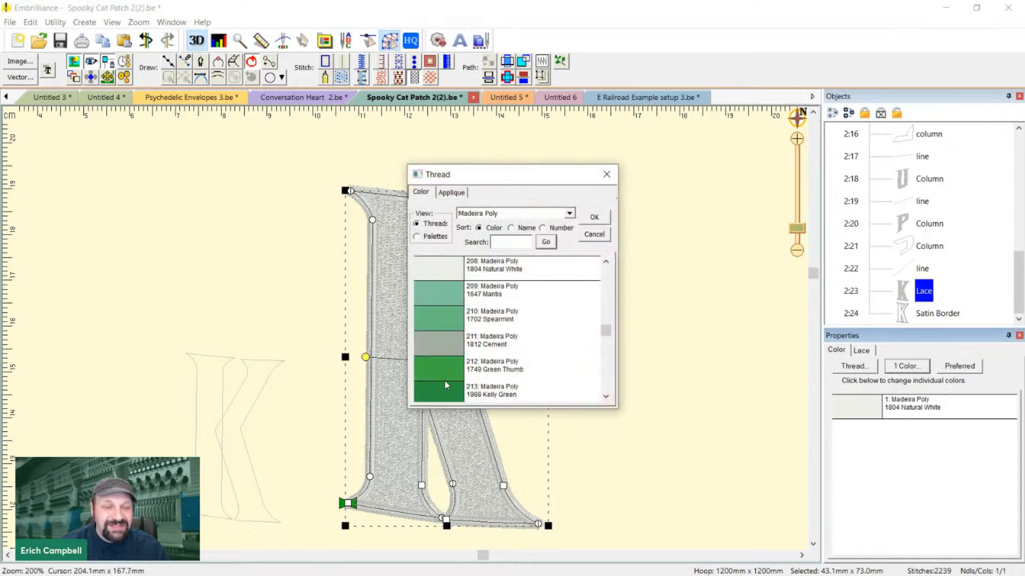
left_click(447, 380)
left_click(595, 216)
left_click(683, 293)
Examine how the green lace pattern sits inside the K's satin border, both close up and at full size
scroll(565, 352, "down", 1)
scroll(513, 357, "up", 1)
scroll(515, 353, "down", 1)
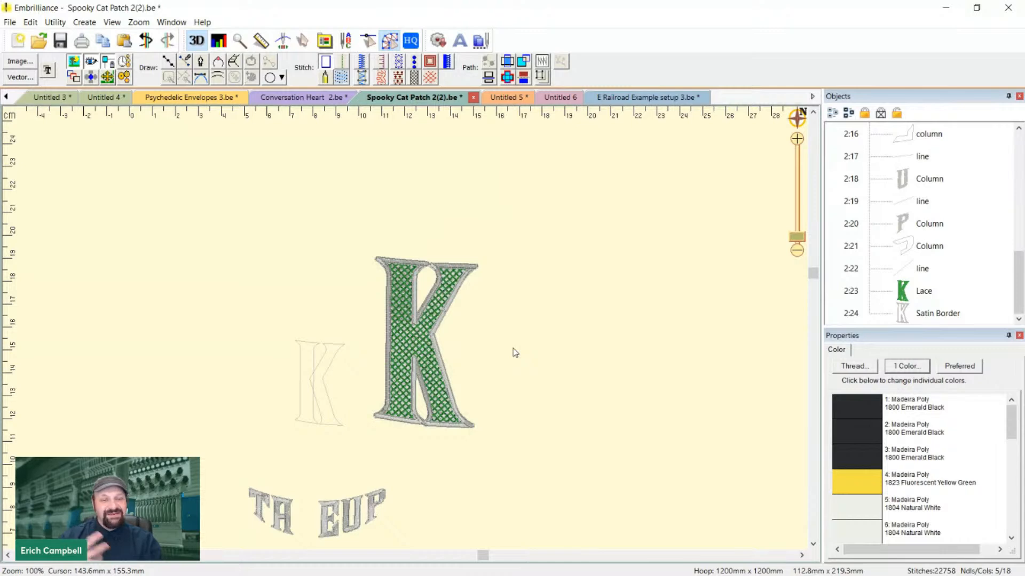
scroll(515, 353, "up", 1)
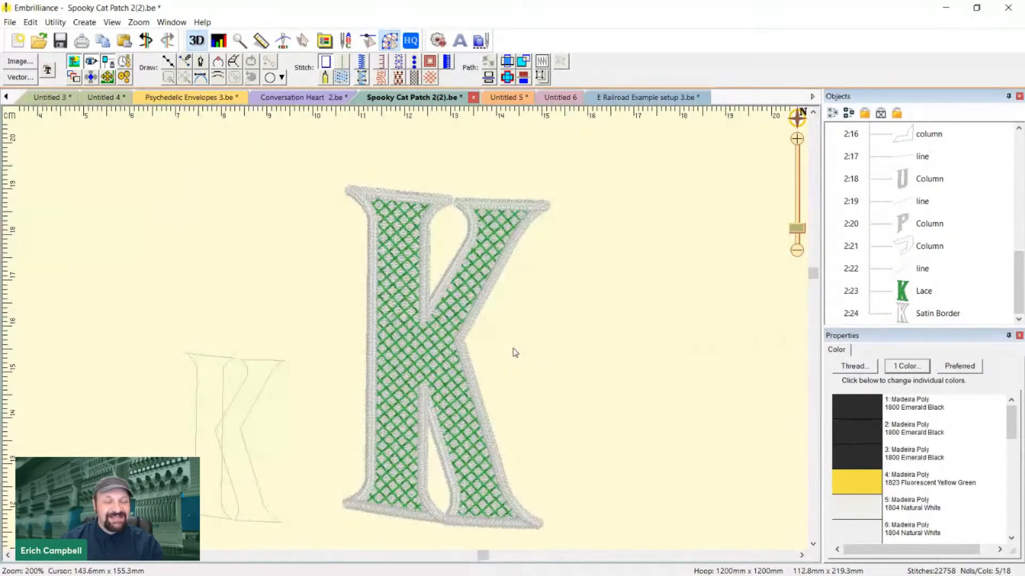
scroll(513, 354, "up", 1)
scroll(542, 373, "down", 2)
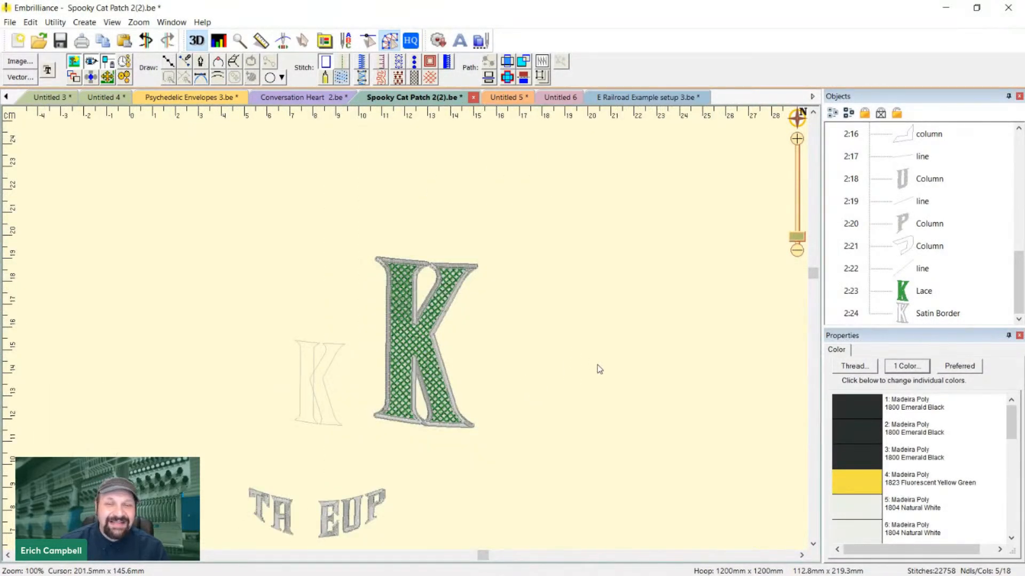
scroll(666, 406, "up", 1)
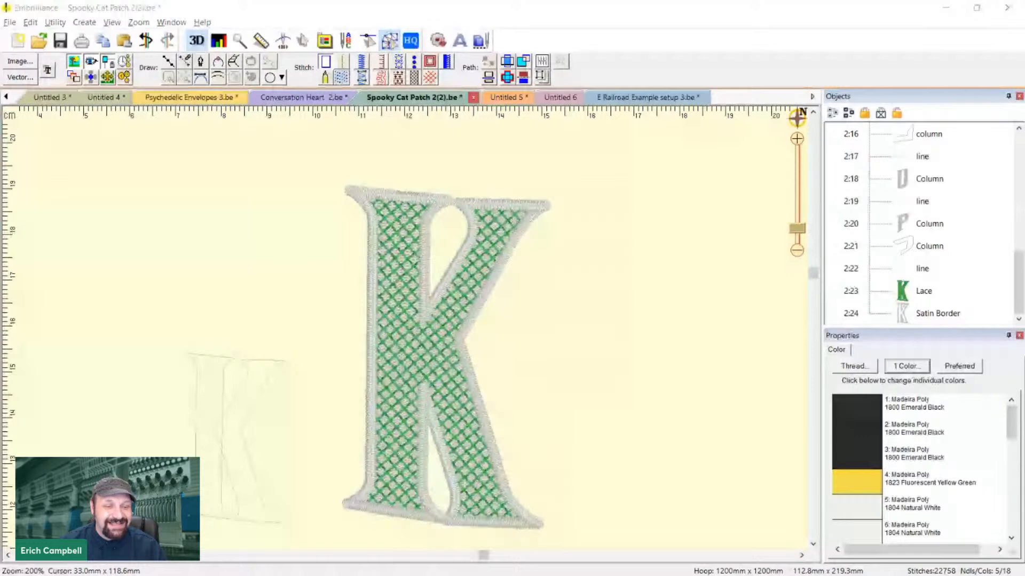
scroll(315, 247, "down", 3)
Select the K's fill, lace and satin border together and add a Page Wrap patch edge around them
mouse_move(375, 219)
left_mouse_down()
mouse_move(374, 346)
mouse_move(501, 467)
left_mouse_up()
mouse_move(509, 227)
left_mouse_down()
mouse_move(393, 238)
mouse_move(342, 357)
mouse_move(366, 319)
left_mouse_up()
mouse_move(386, 187)
left_mouse_down()
mouse_move(361, 369)
mouse_move(454, 501)
mouse_move(534, 497)
left_mouse_up()
scroll(459, 353, "up", 3)
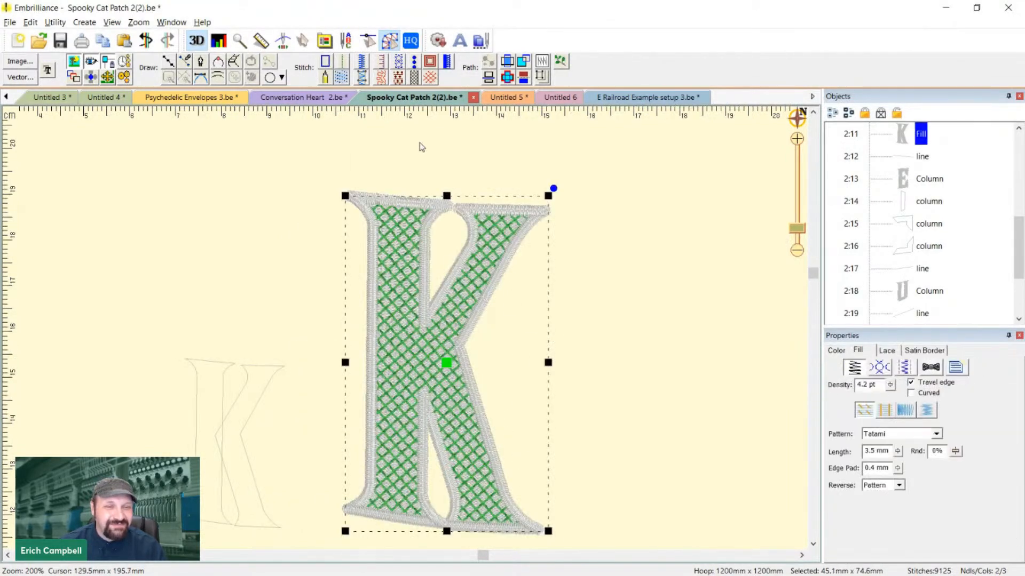
left_click(303, 40)
left_click_drag(294, 143, 658, 551)
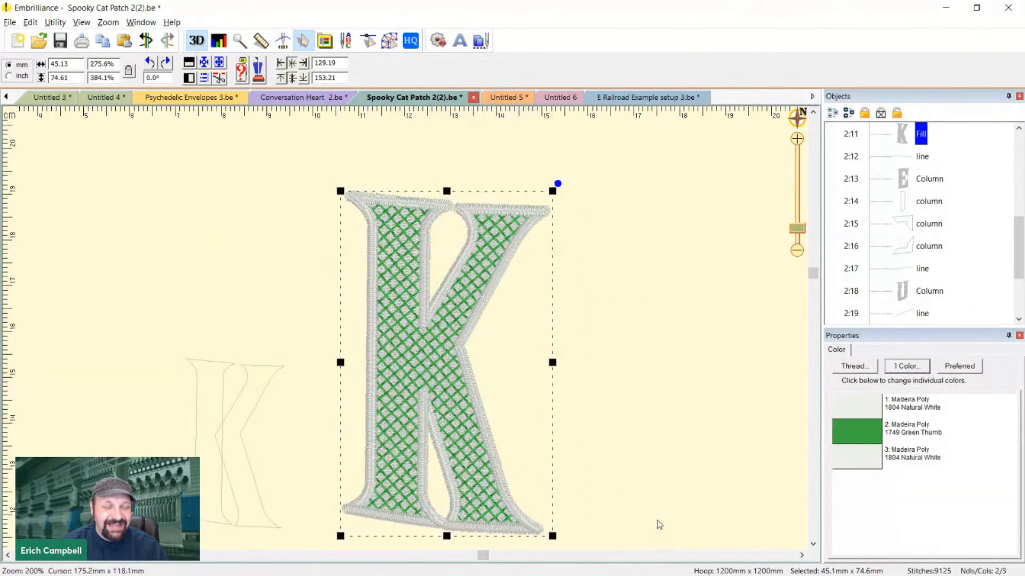
left_click(55, 22)
mouse_move(100, 154)
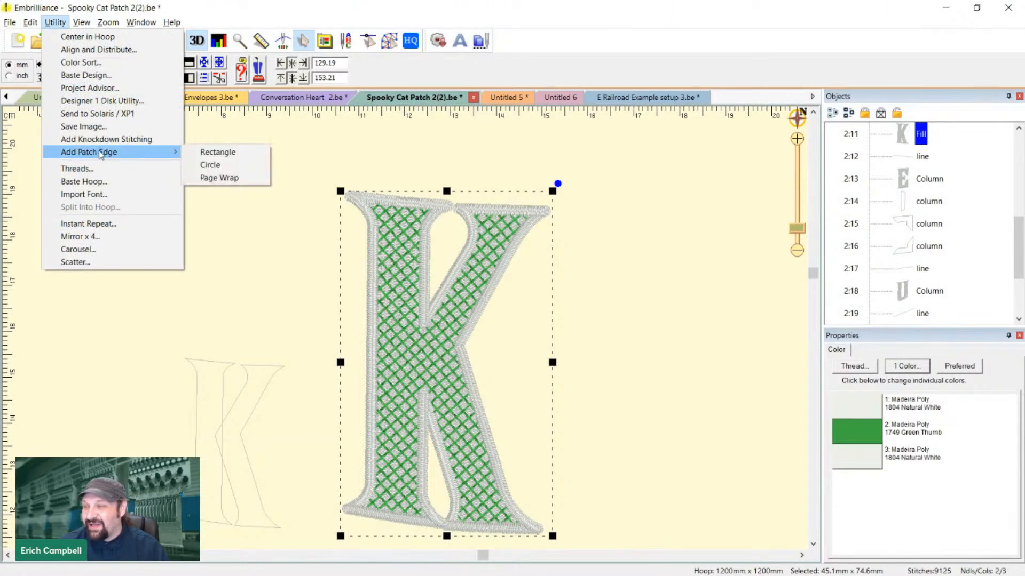
left_click(219, 178)
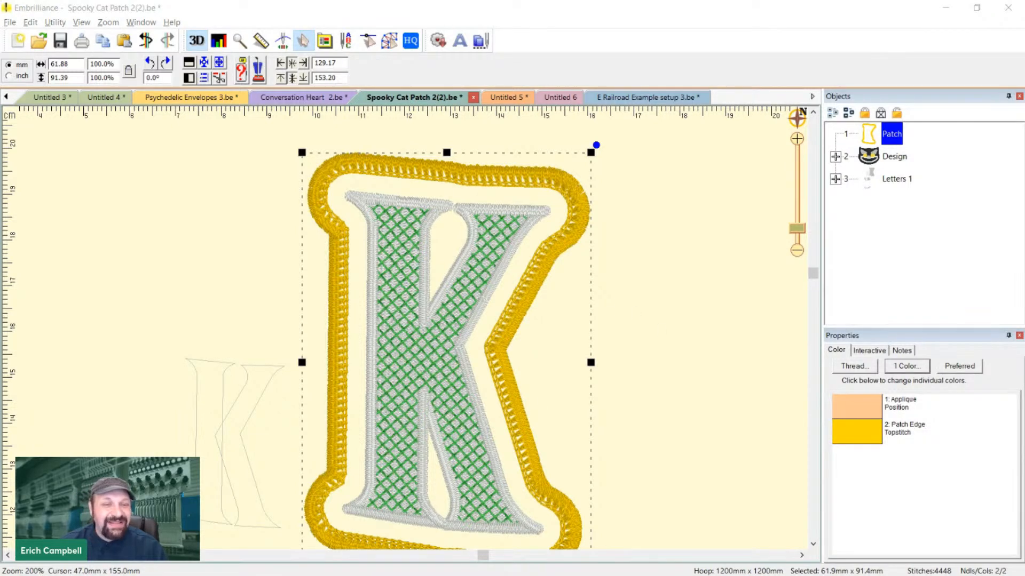
left_click(617, 291)
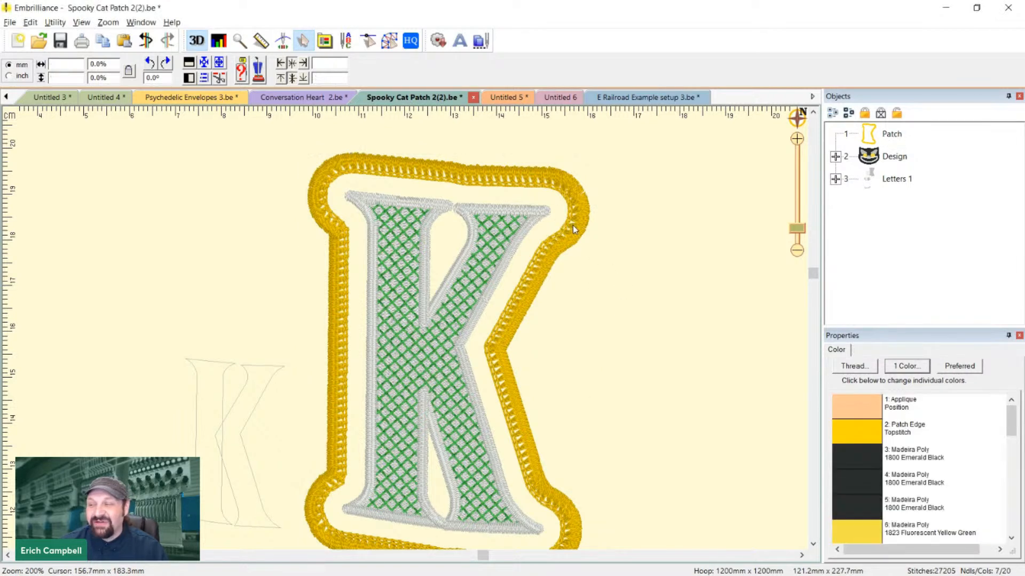
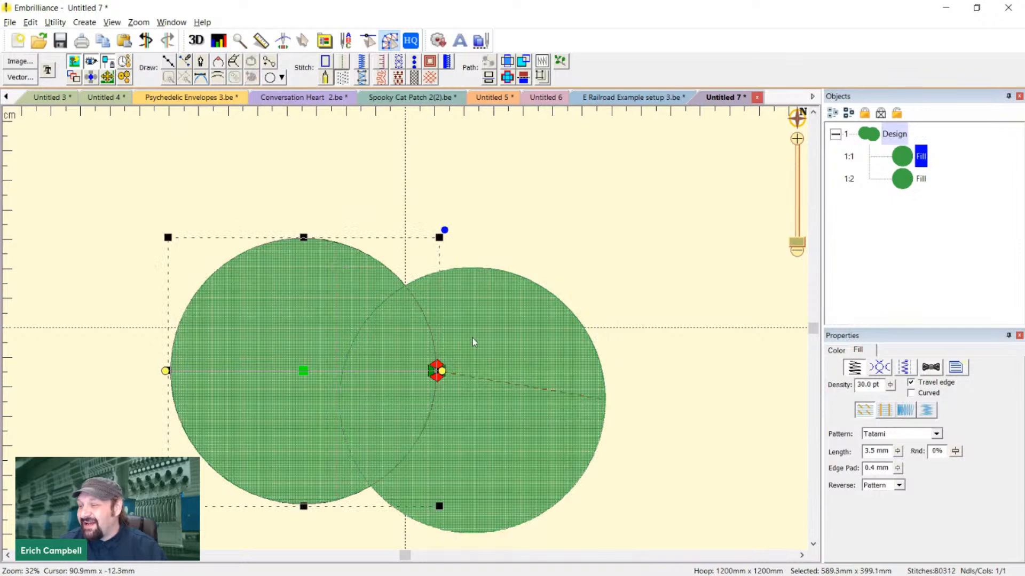
Convert the two overlapping green circles from fill to Applique stitching
left_click(381, 67)
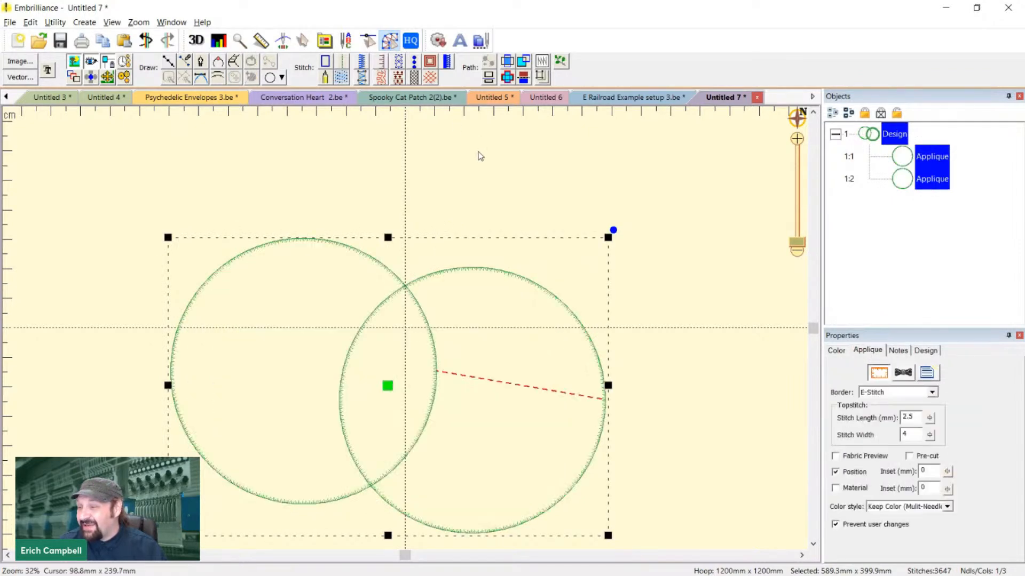
left_click(531, 201)
key("ctrl+1")
key("ctrl+0")
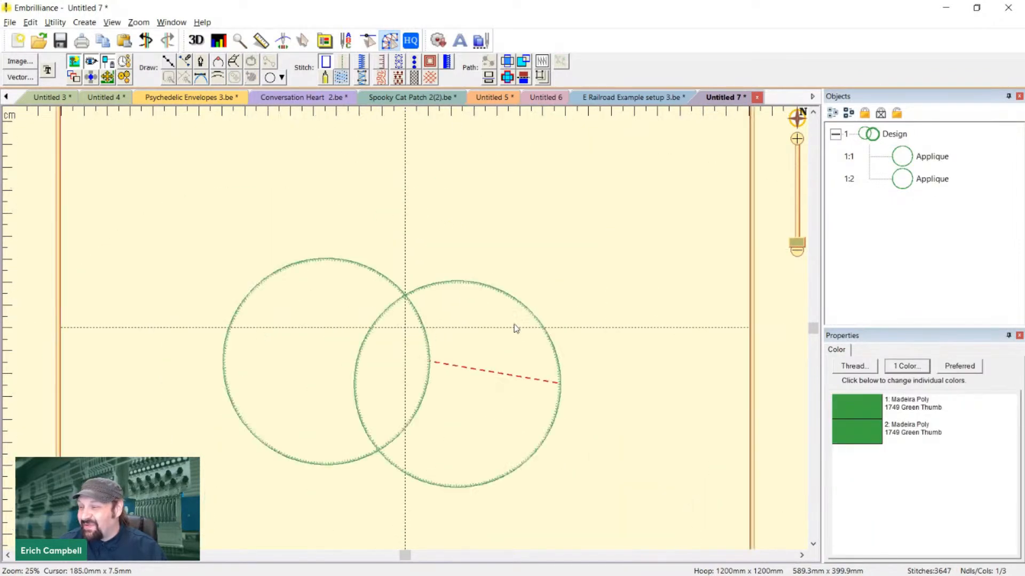
Select both applique circles together and shrink them to about 267.7 × 181.7 mm overall
left_click(905, 160)
left_click(907, 190, "shift")
left_click_drag(563, 258, 378, 382)
key("ctrl+0")
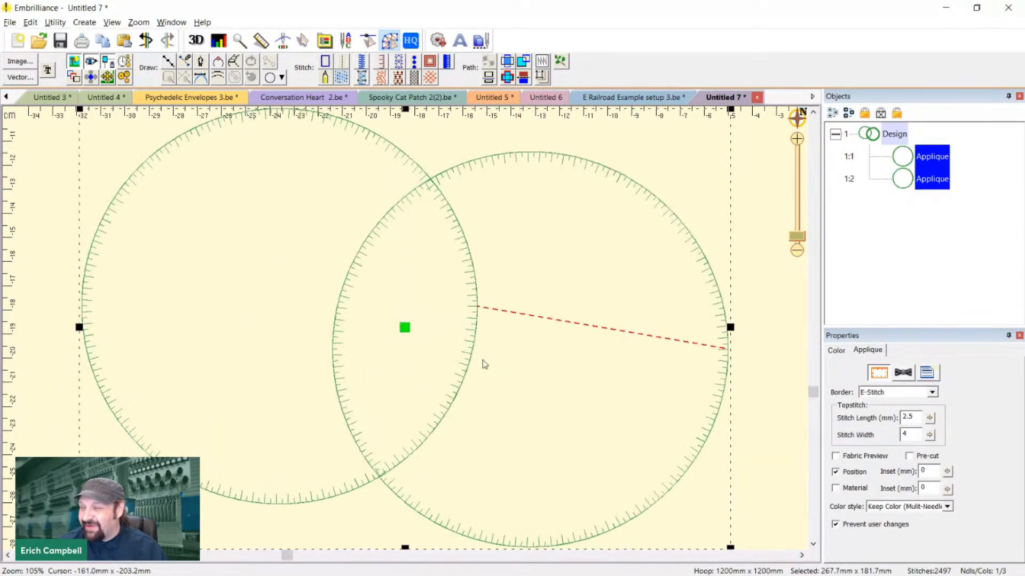
left_click(724, 220)
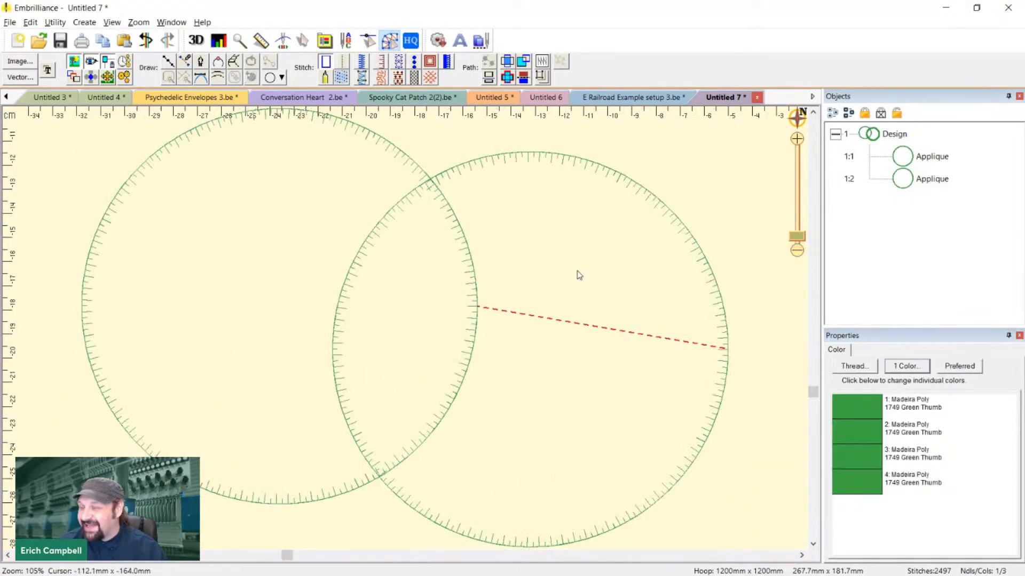
Examine the overlapping applique circles in 3D and view the thread colours of the circle on the right
left_click(391, 210)
left_click(836, 351)
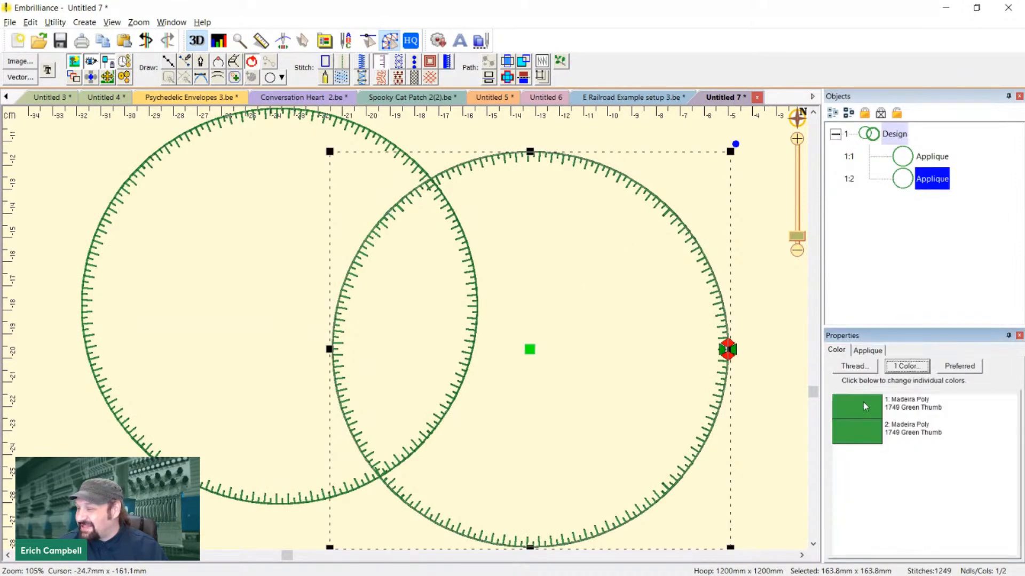
left_click(463, 342)
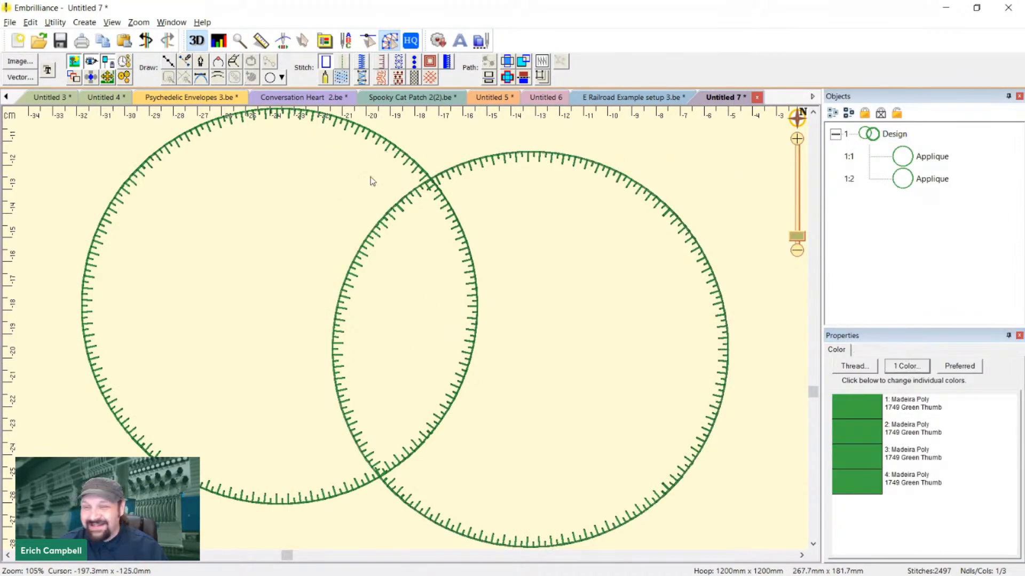
scroll(517, 217, "down", 3)
scroll(454, 262, "up", 3)
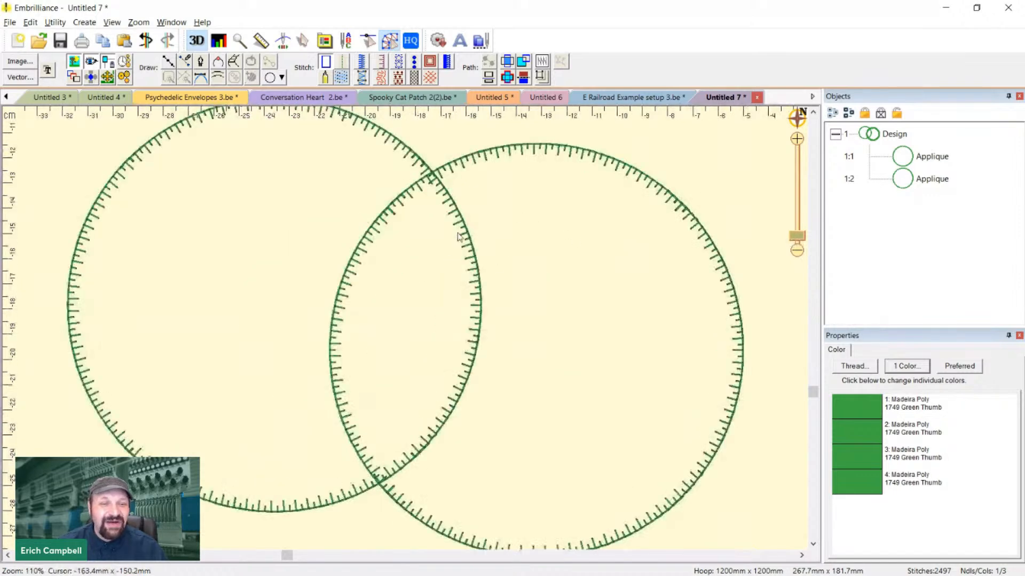
Select both applique circles and cut the overlap with the right circle out of the left one
left_click(419, 161)
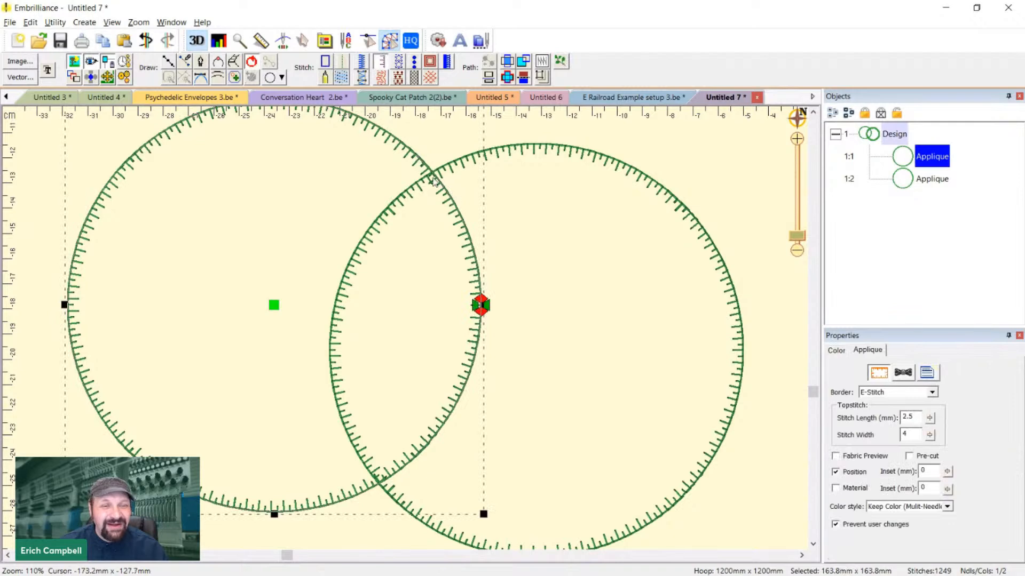
left_click(659, 183, "ctrl")
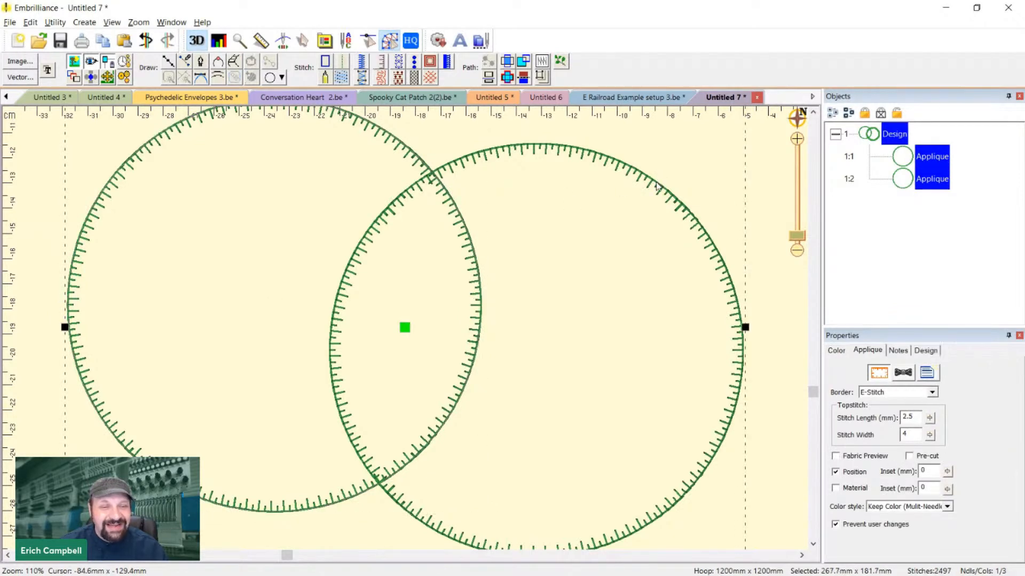
key("minus")
left_click(680, 226)
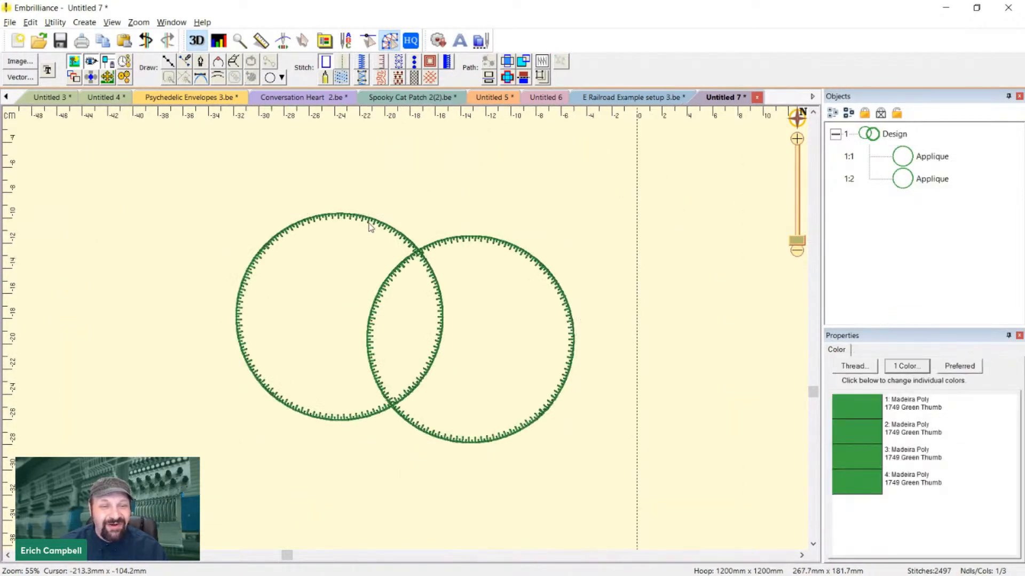
left_click(471, 237)
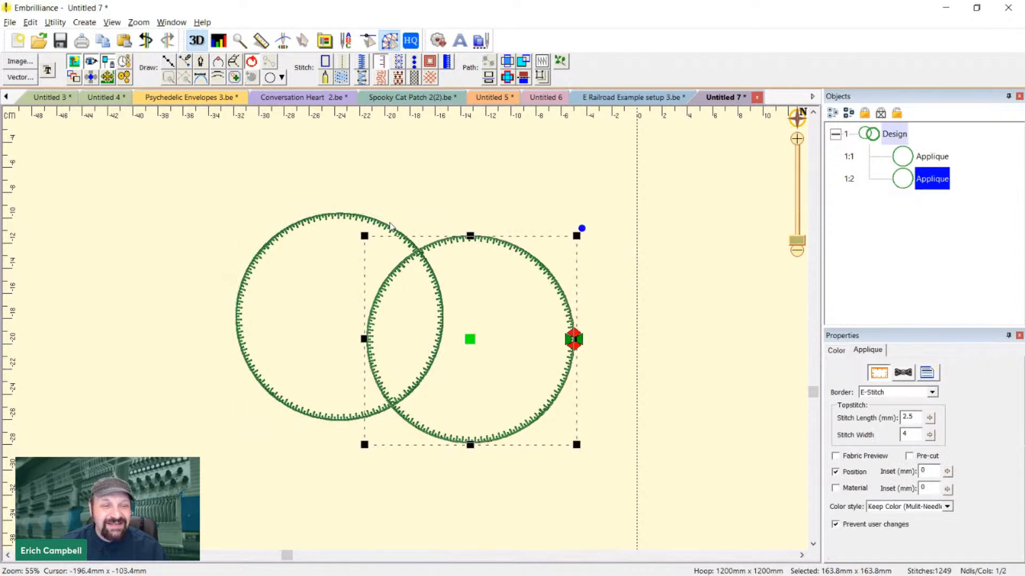
left_click(390, 223)
left_click(441, 232)
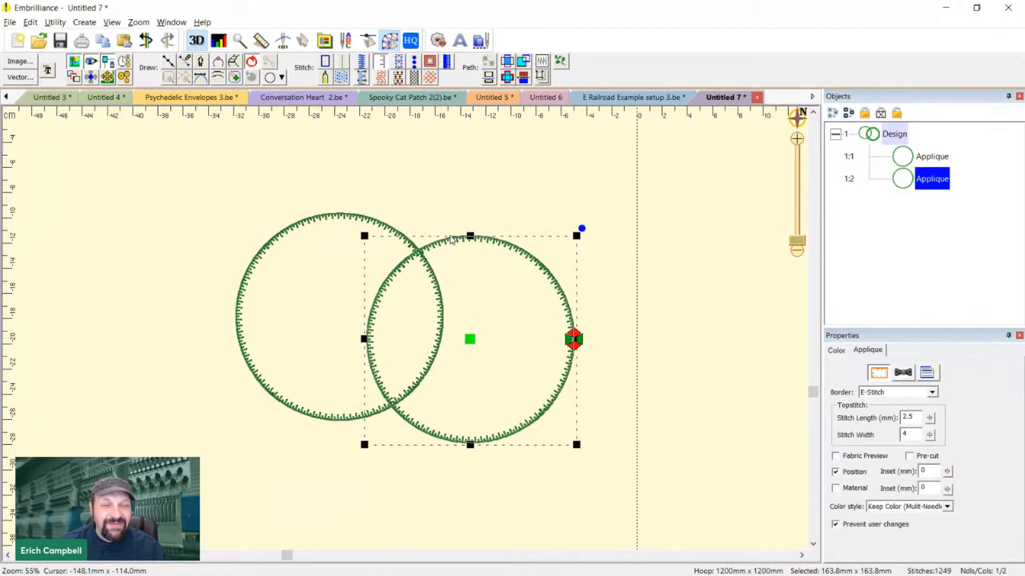
left_click(363, 221, "shift")
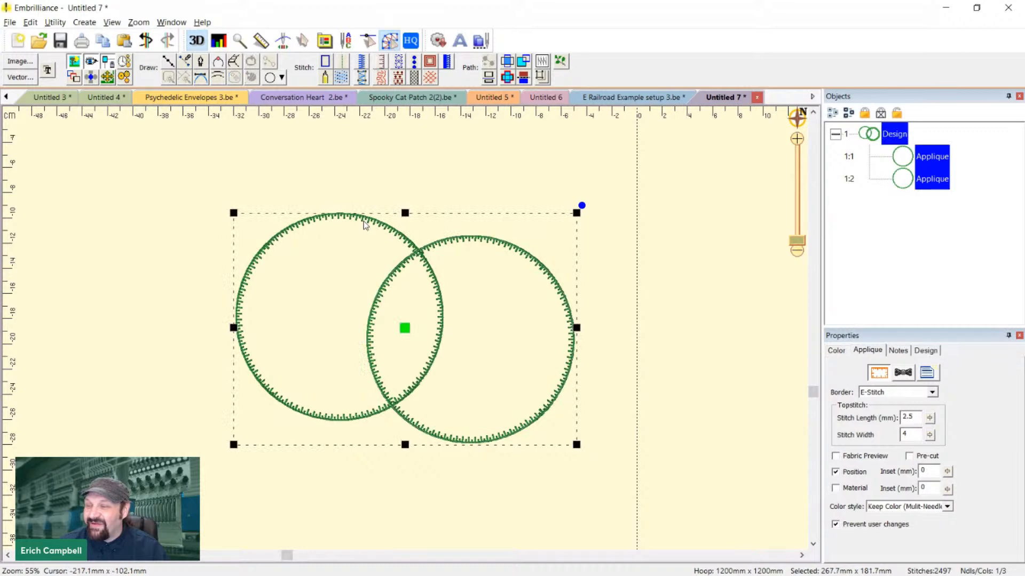
left_click(523, 79)
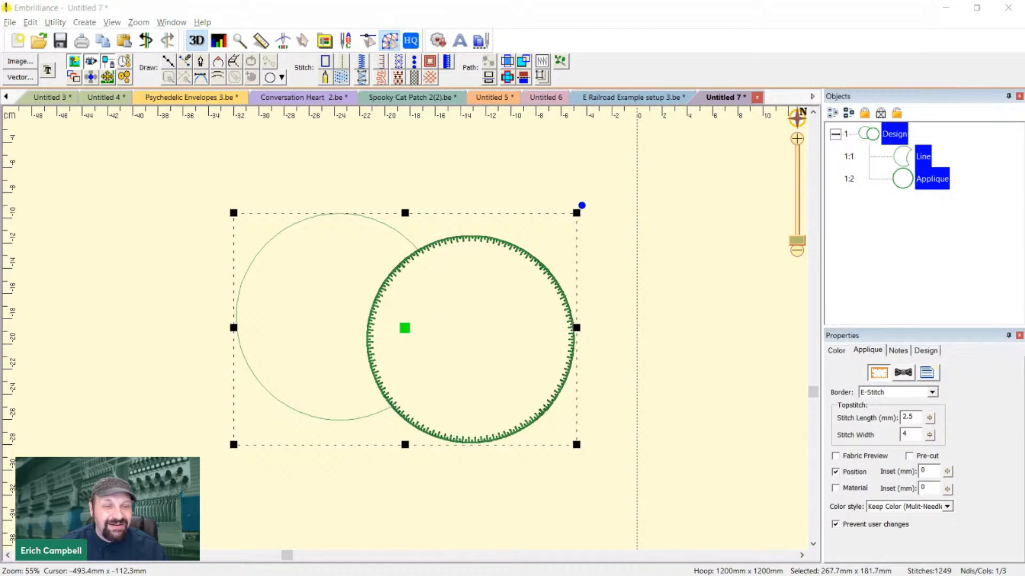
Move the crescent outline up and away from the full circle to inspect its shape, and undo the move
left_click(628, 371)
left_click(306, 226)
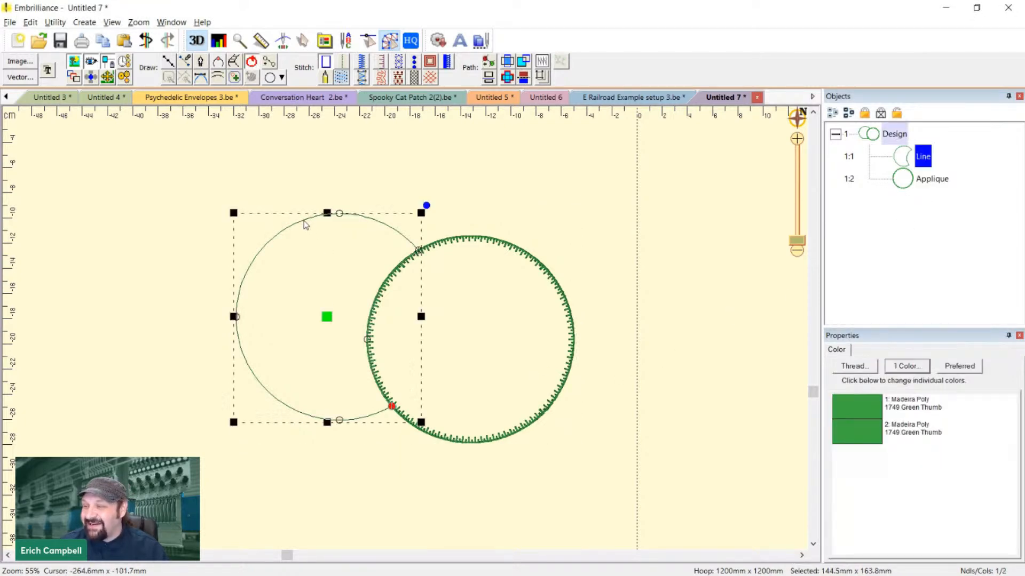
left_click_drag(326, 319, 223, 288)
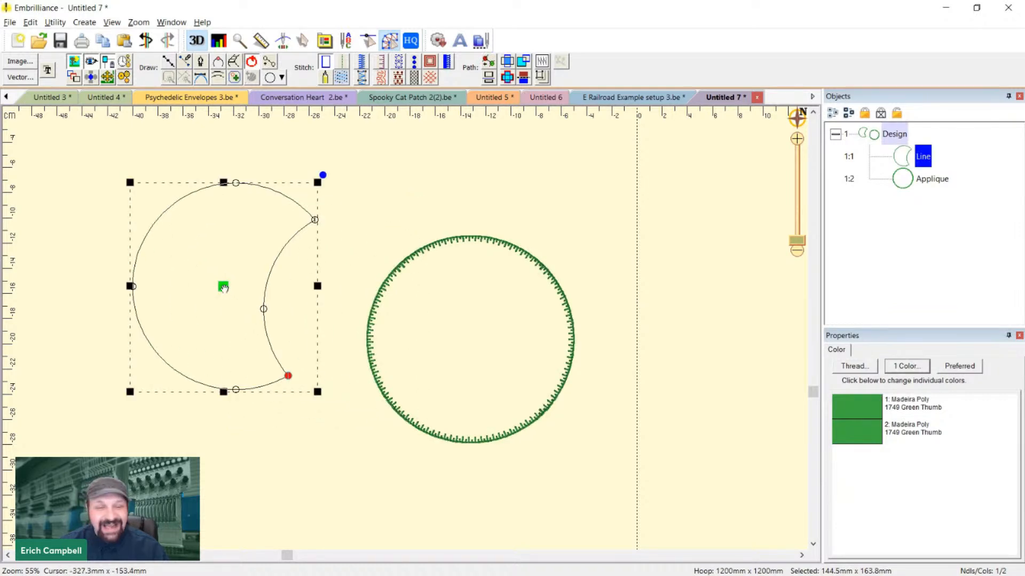
key("Escape")
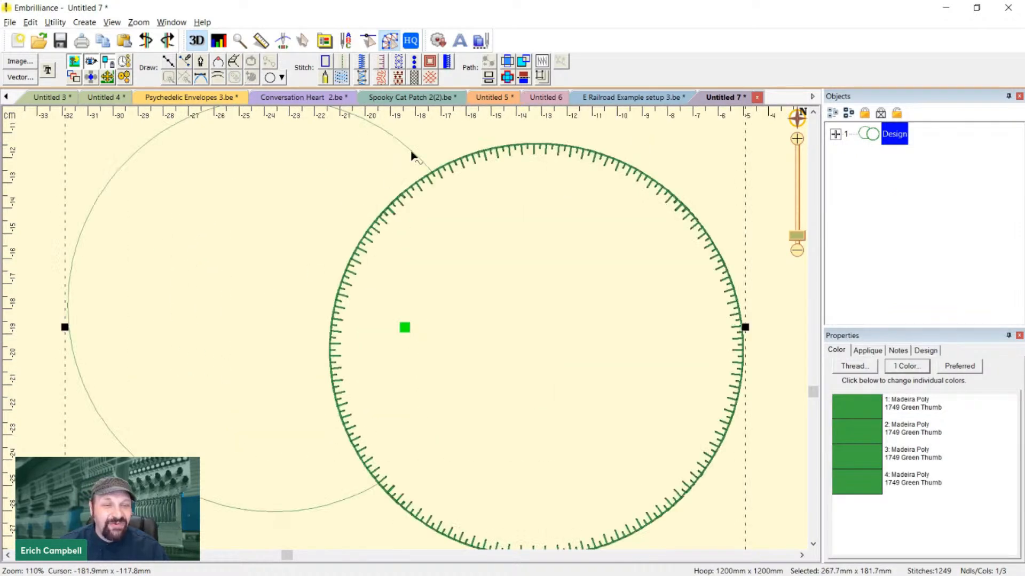
Open the crescent outline where the circles cross and remove its inner curve so only the outer arc remains
double_click(413, 157)
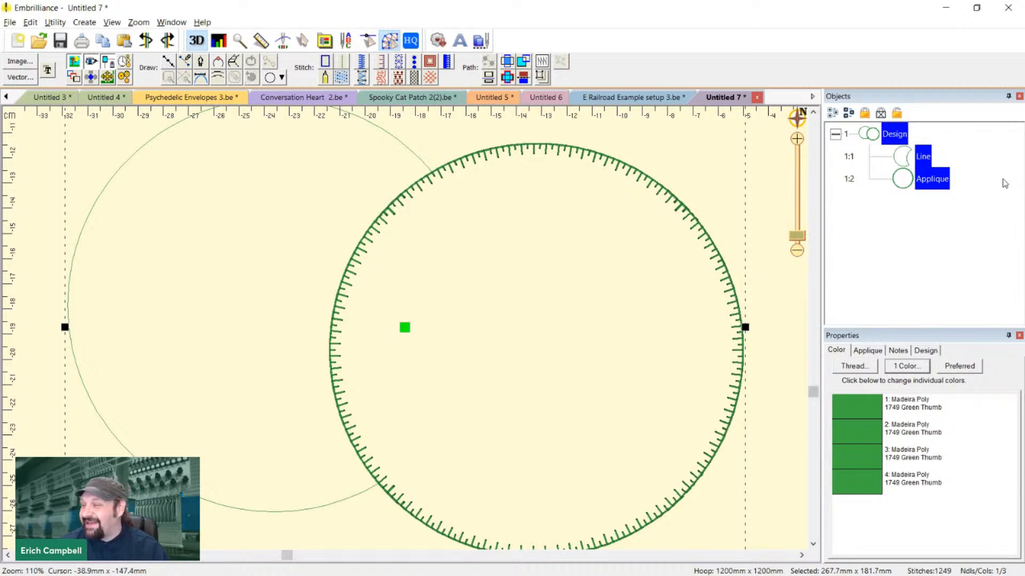
left_click(897, 159)
double_click(433, 174)
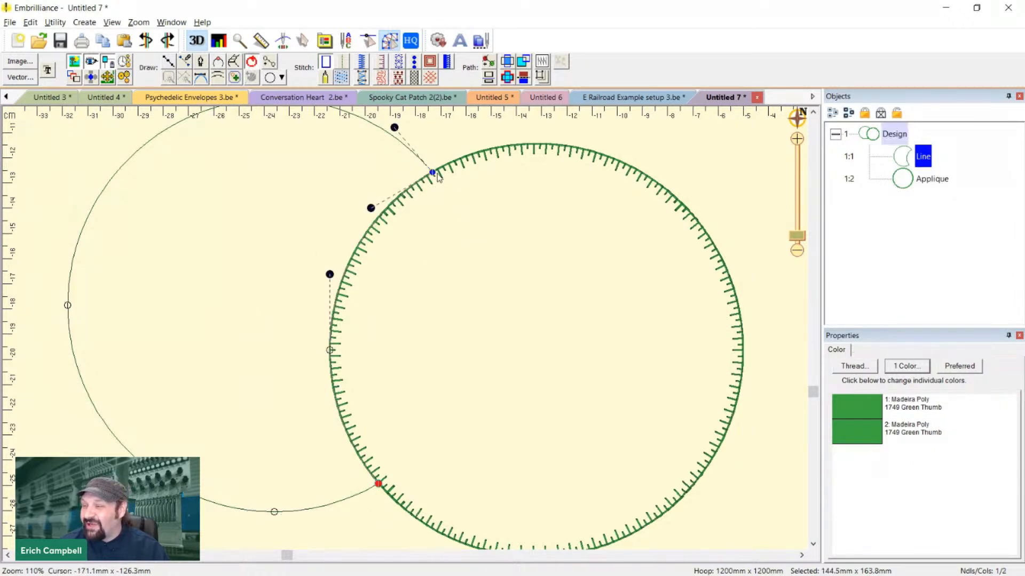
right_click(431, 178)
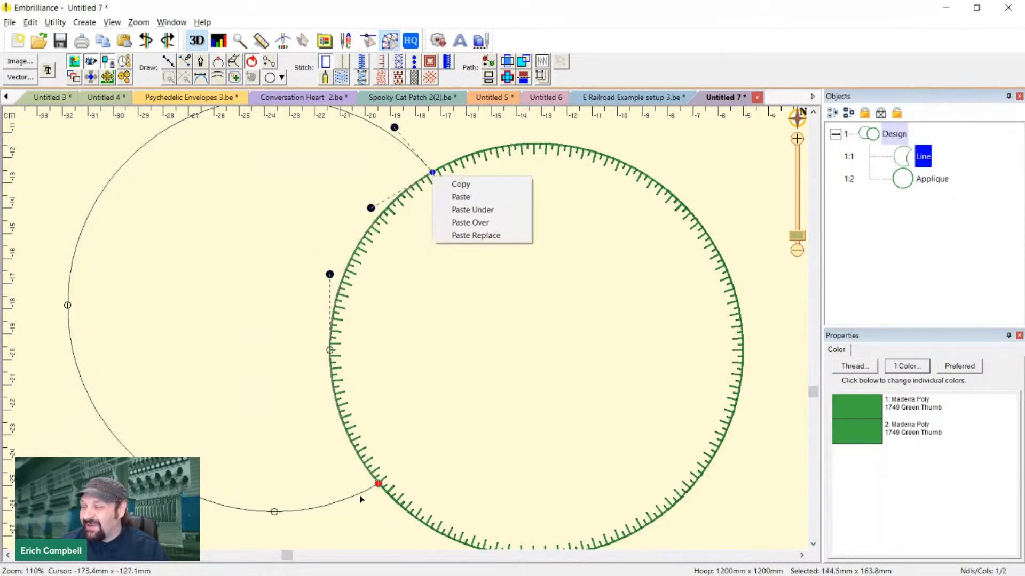
key("Escape")
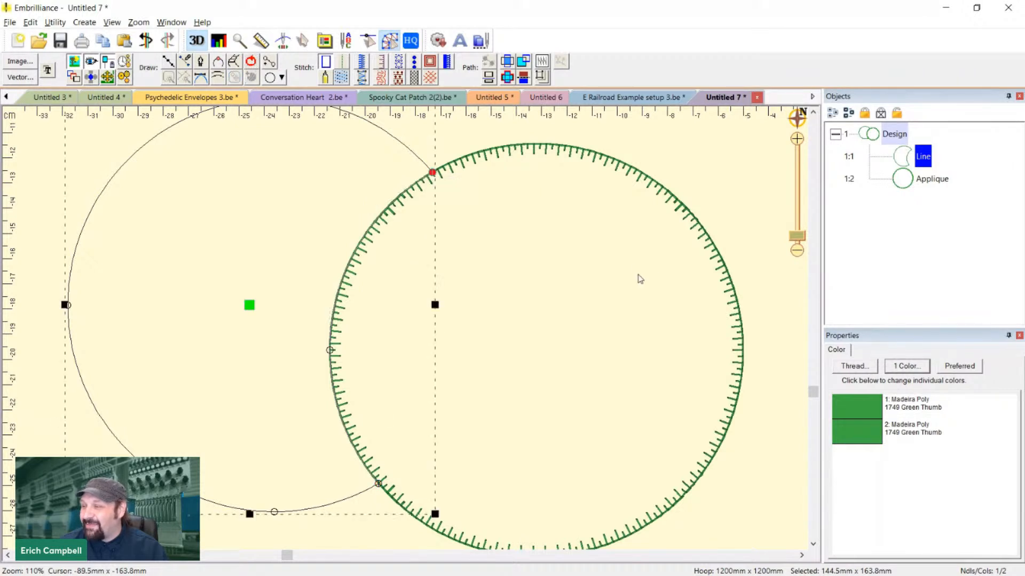
left_click(466, 212)
double_click(432, 172)
left_click_drag(438, 167, 331, 351)
key("Escape")
scroll(345, 328, "down", 3)
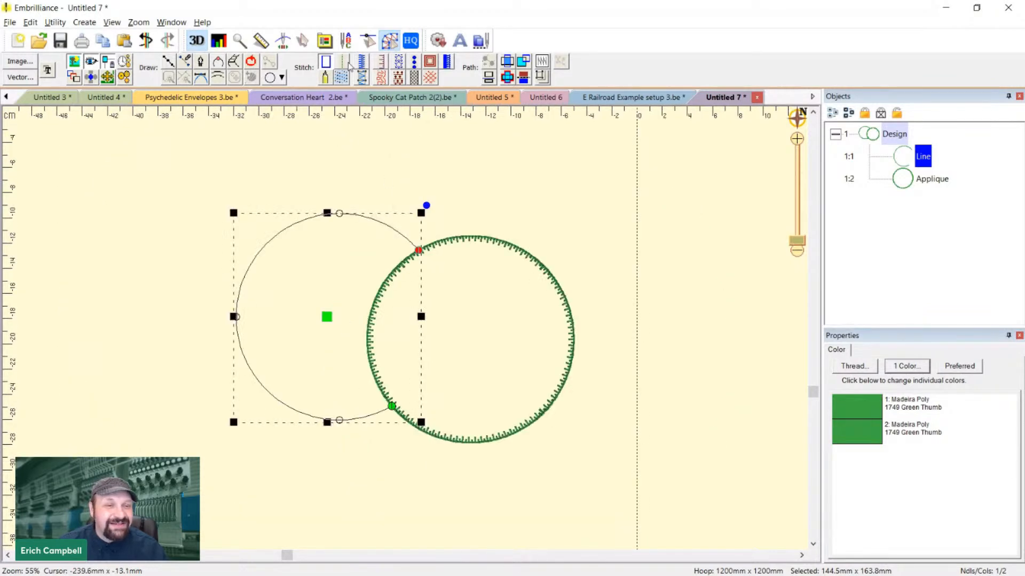
Apply Applique stitching to the open outer arc and check it against the full applique circle
left_click(380, 62)
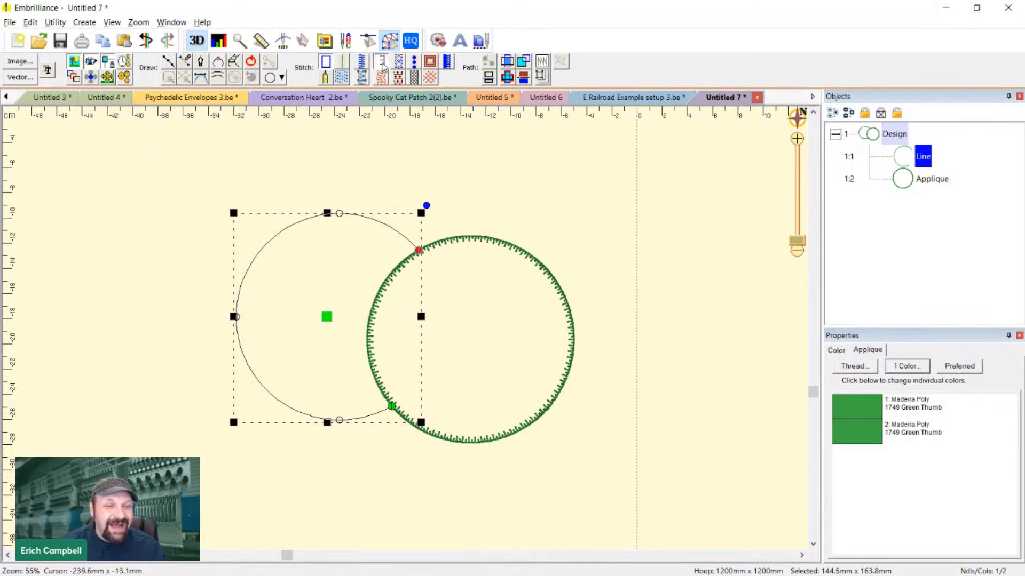
left_click(444, 180)
scroll(460, 285, "up", 3)
key("3")
scroll(456, 263, "down", 1)
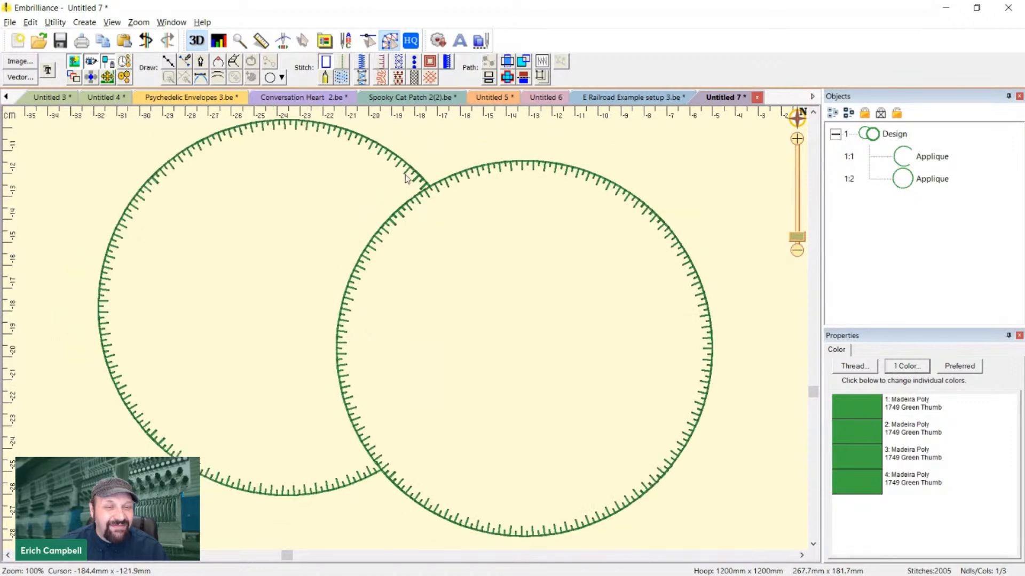
left_click(408, 168)
left_click(502, 169)
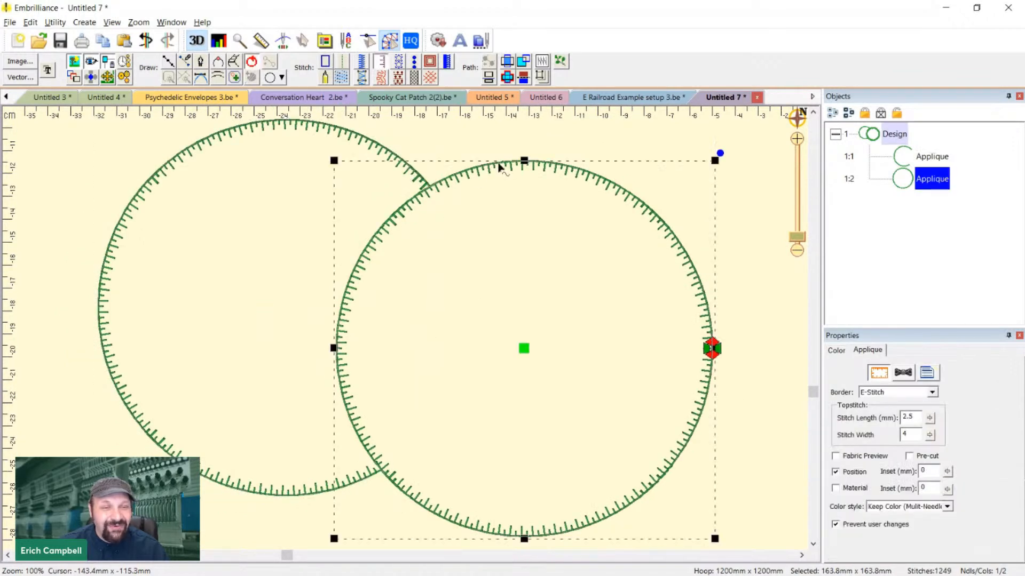
left_click(517, 134)
Run the stitch simulator to the end of the design and examine how the arc meets the circle
left_click(283, 41)
left_click_drag(135, 68, 1016, 176)
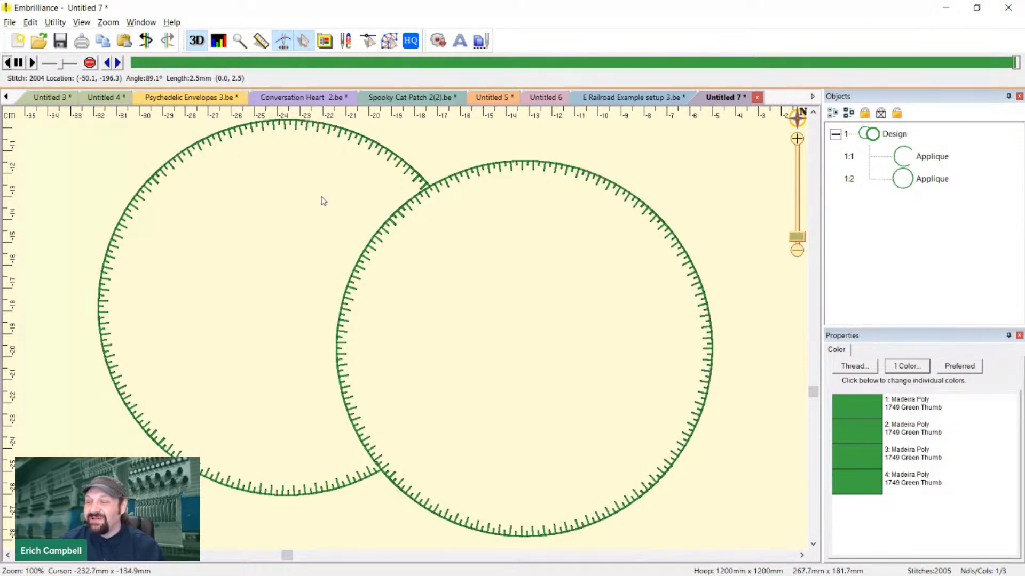
scroll(452, 155, "down", 1)
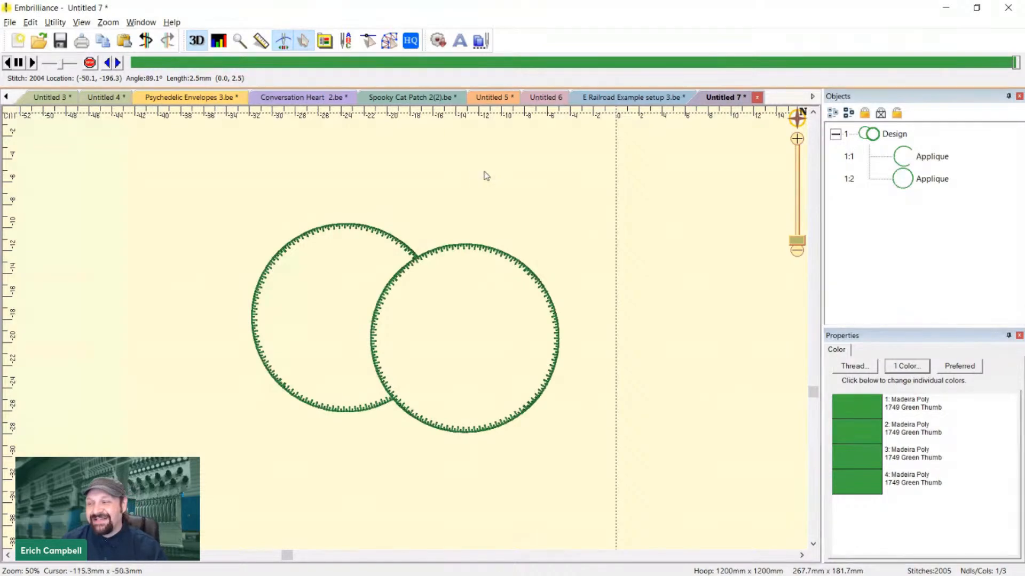
scroll(349, 222, "up", 1)
Paste a duplicate of the open applique arc and reselect the original arc
left_click(408, 171)
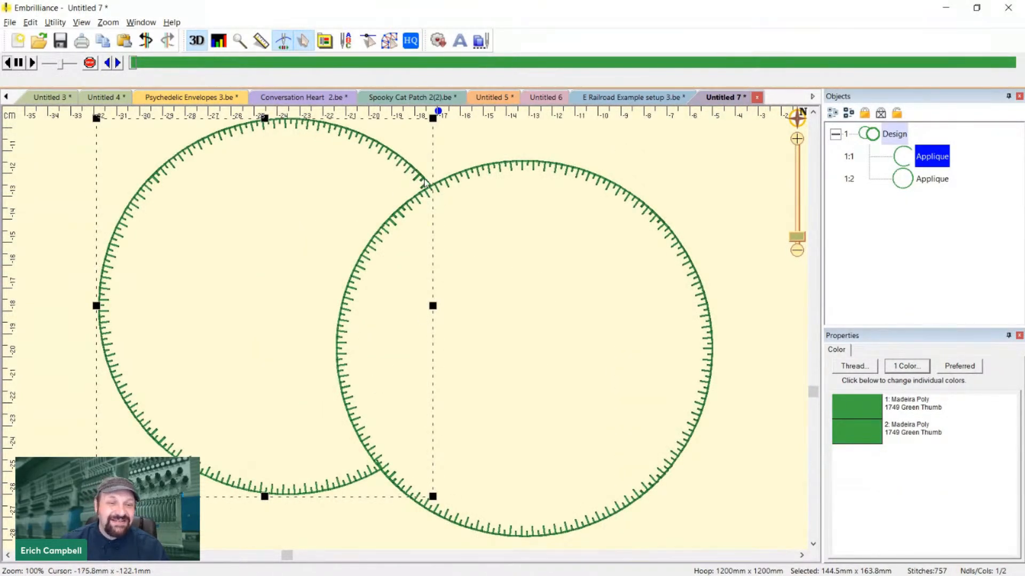
left_click(681, 230)
left_click(898, 159)
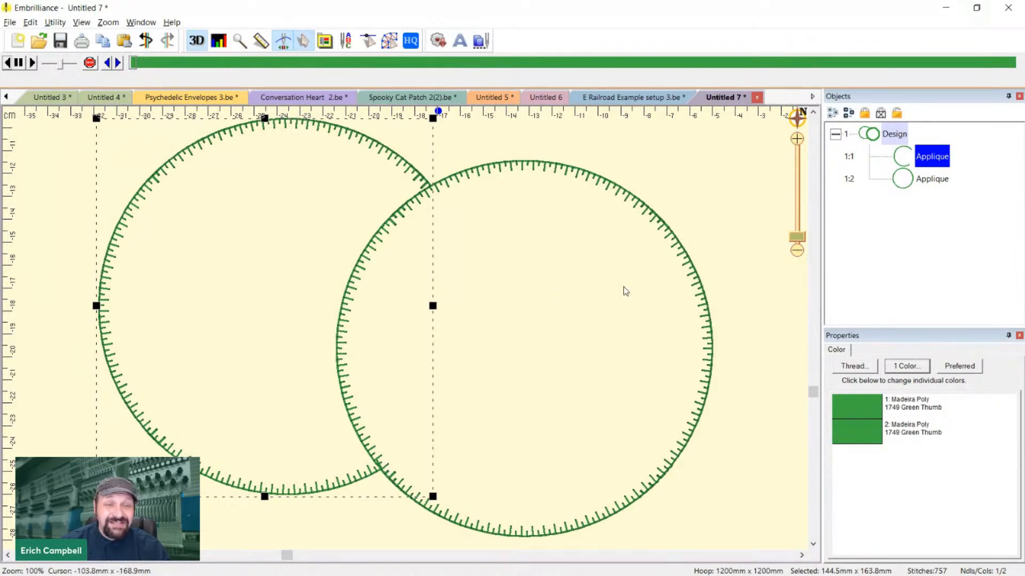
left_click(686, 191)
left_click(418, 179)
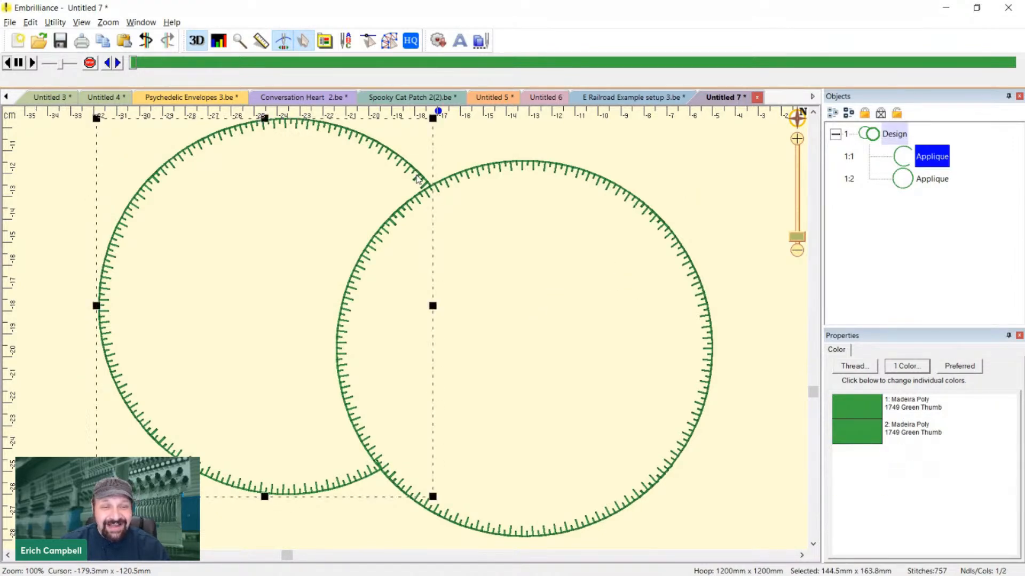
left_click(728, 155)
key("ctrl+v")
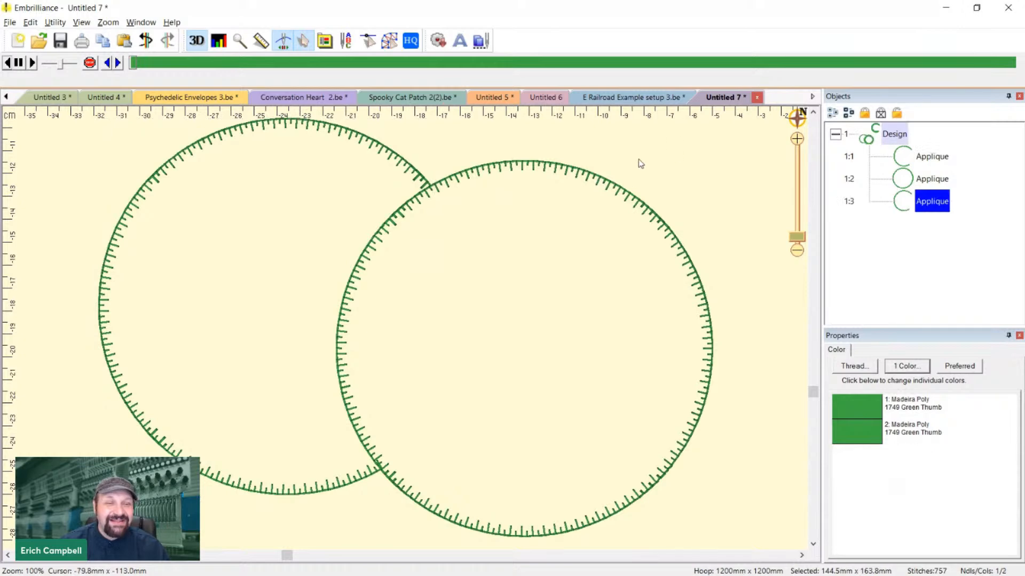
left_click(413, 168)
left_click(392, 169)
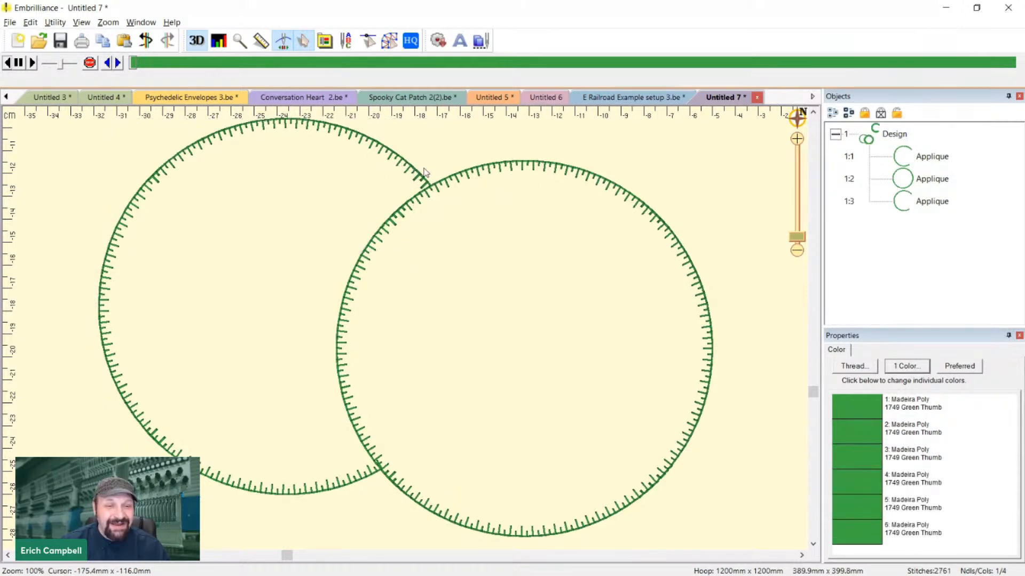
left_click(425, 166)
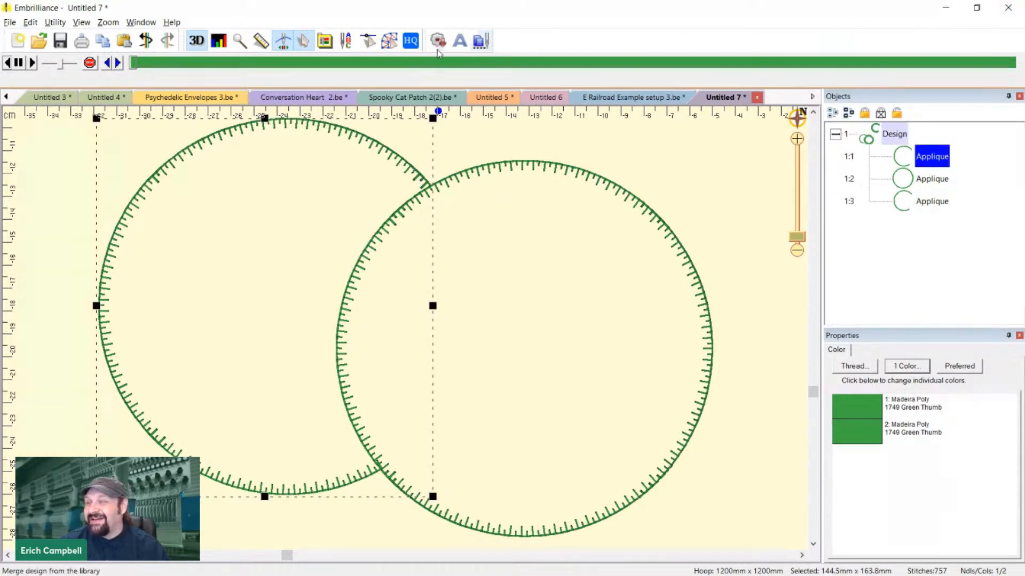
Convert the original applique arc to a plain line and close its path between the two end points
left_click(390, 40)
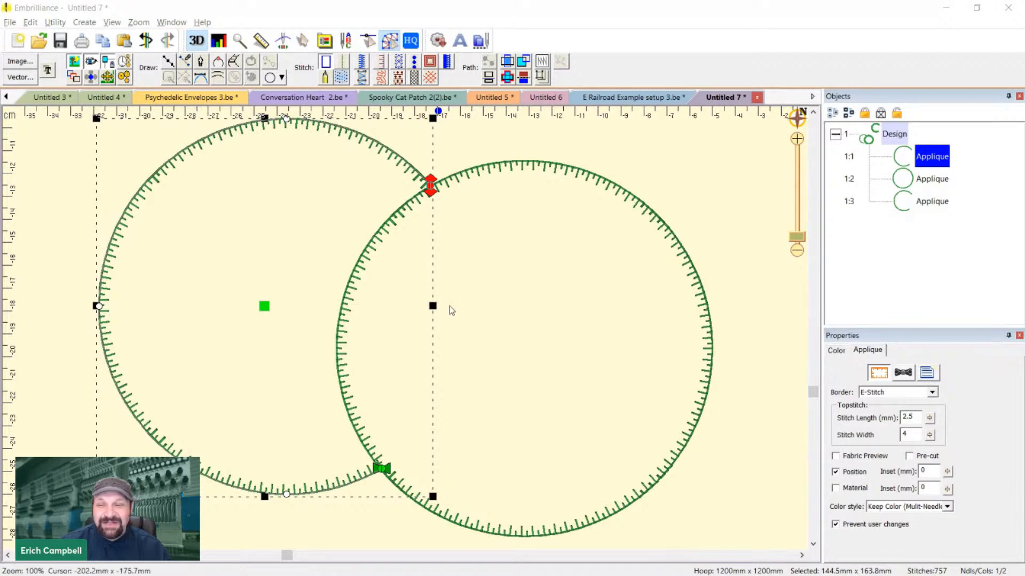
left_click(326, 63)
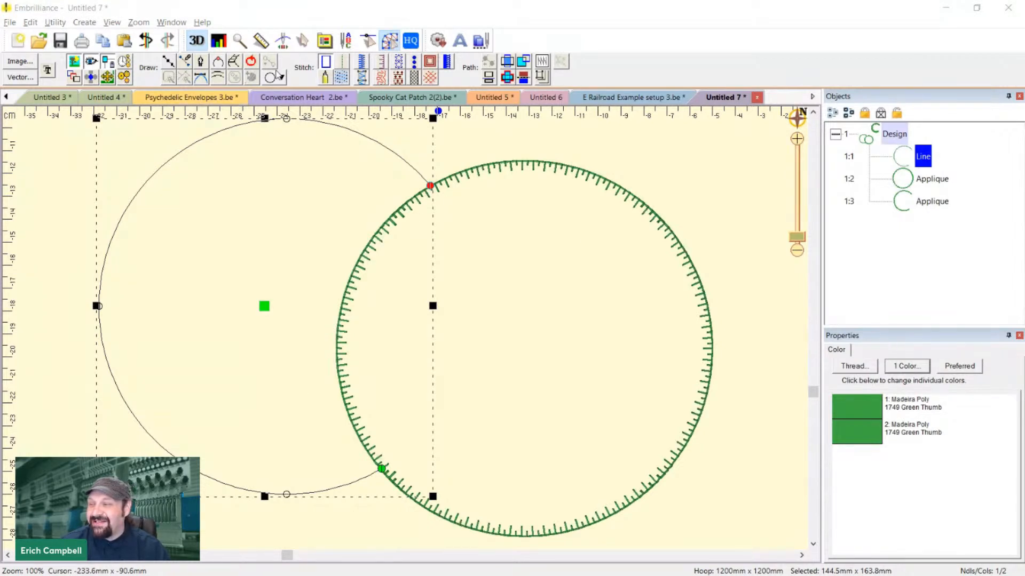
left_click(251, 61)
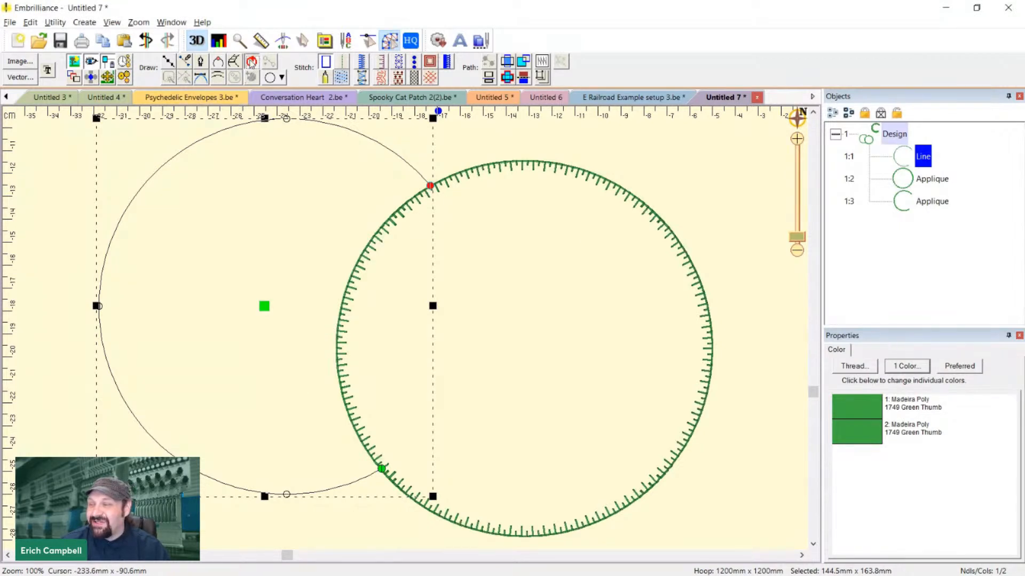
left_click(435, 208)
right_click(439, 208)
left_click(486, 244)
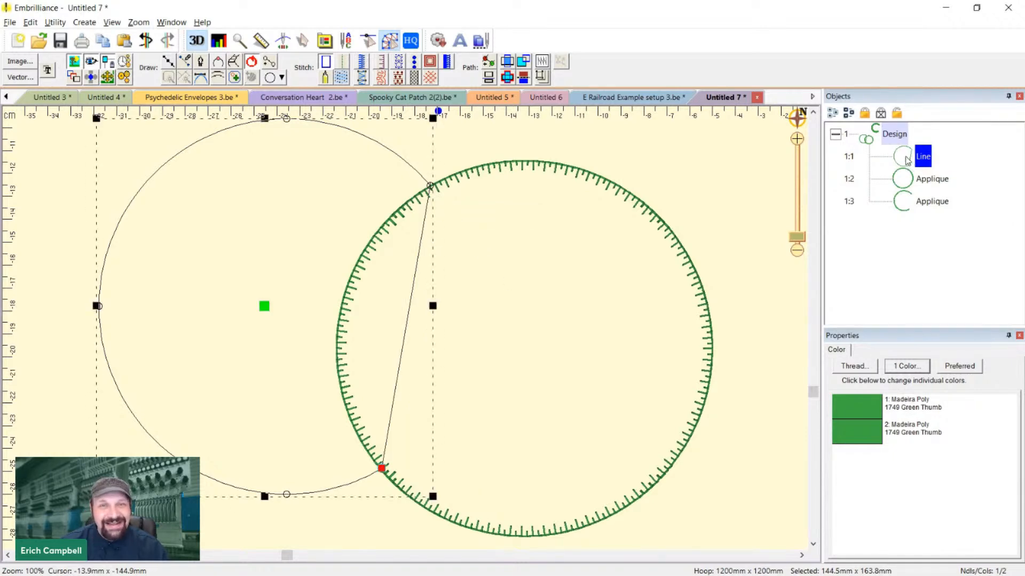
Shift the closed outline slightly away from the full circle to show its straight edge, and undo the move
left_click(918, 246)
left_click(902, 164)
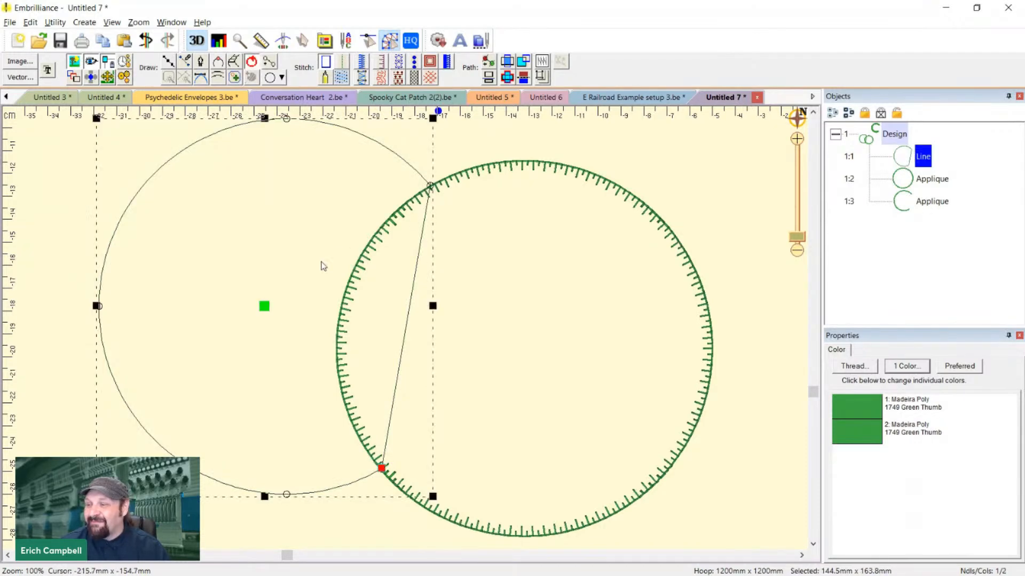
mouse_move(264, 312)
left_mouse_down()
mouse_move(635, 342)
mouse_move(228, 314)
left_mouse_up()
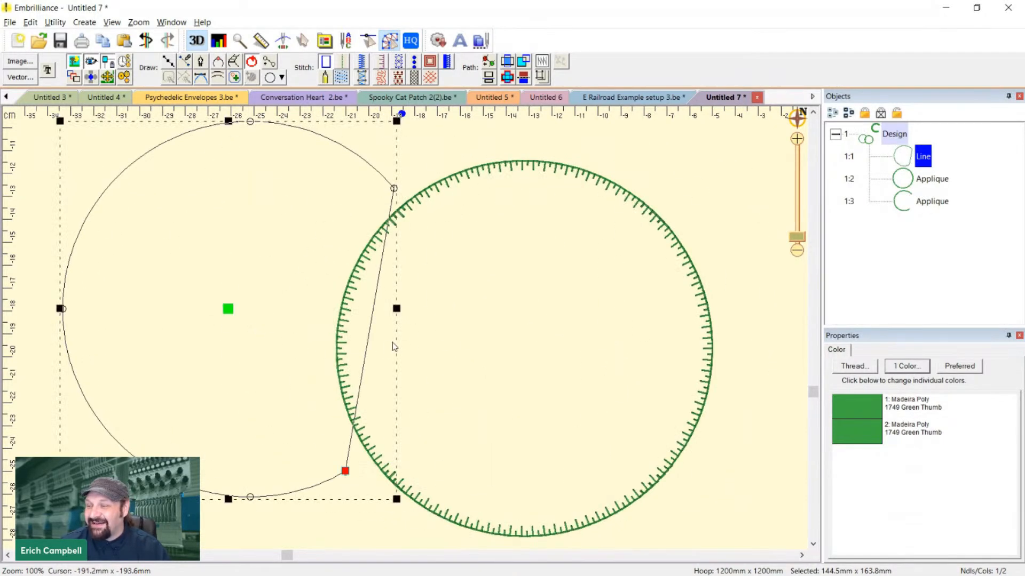
key("ctrl+z")
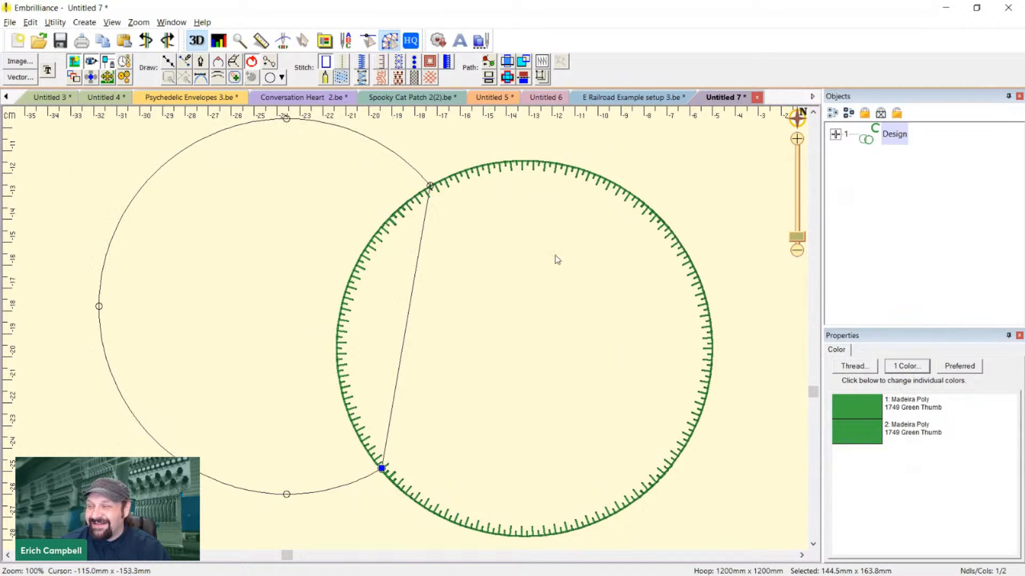
Delete the closed outline and undo the edits back to the open applique arc beside the full circle
left_click(408, 165)
key("Delete")
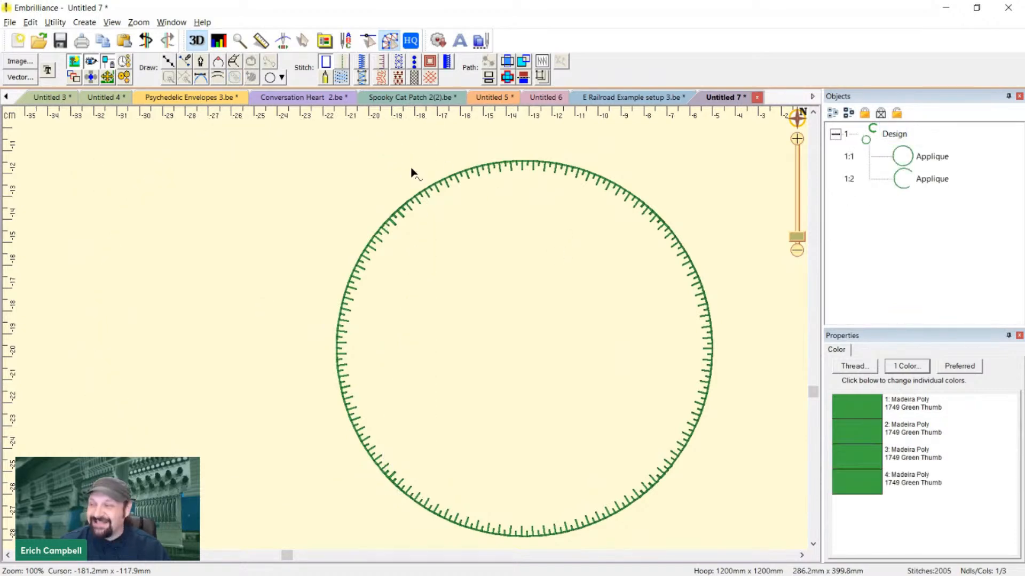
key("ctrl+z")
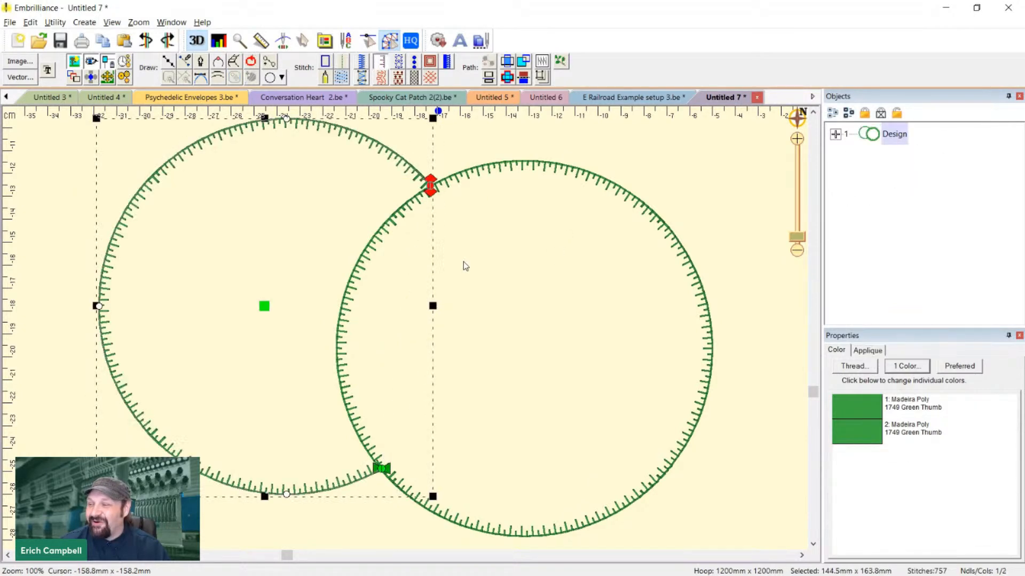
Examine how the open applique arc meets the full circle, with the 3D stitch preview off and on
left_click(487, 241)
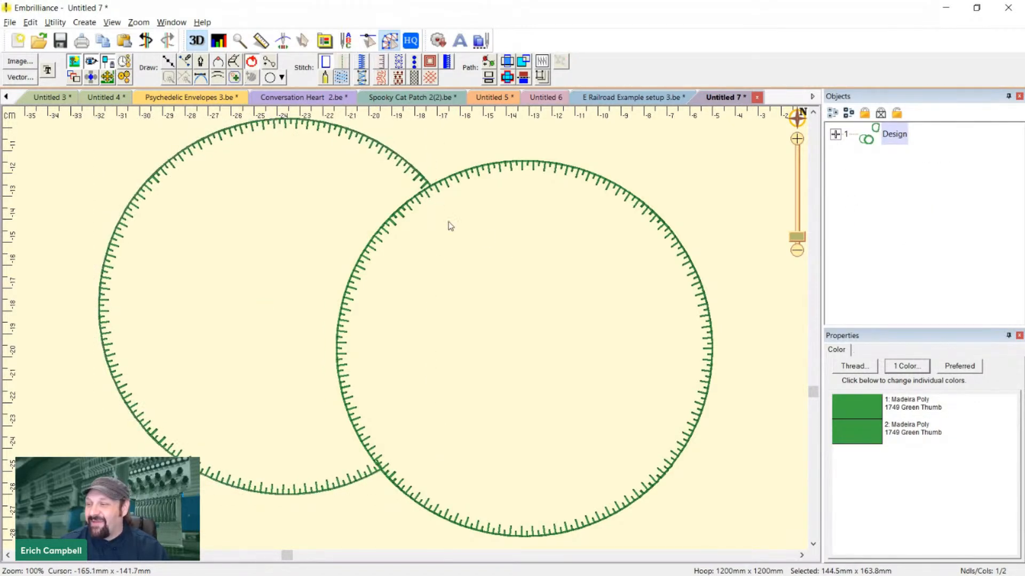
left_click(411, 184)
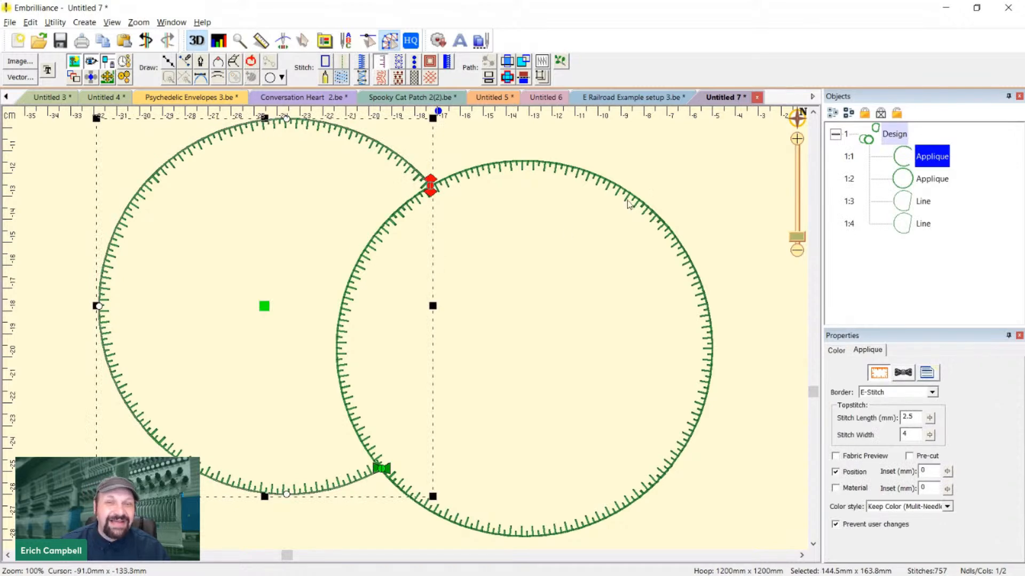
left_click(683, 179)
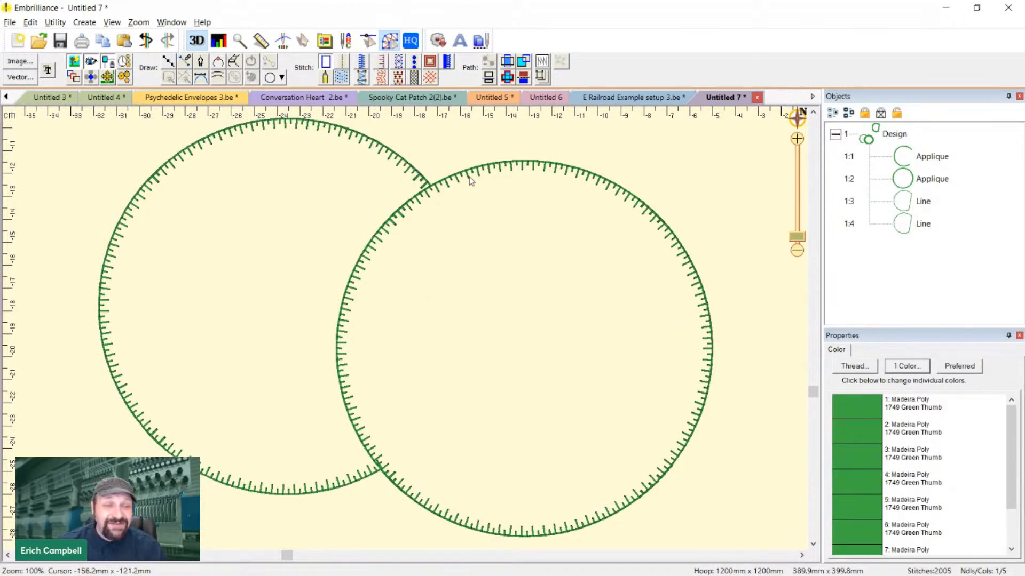
key("3")
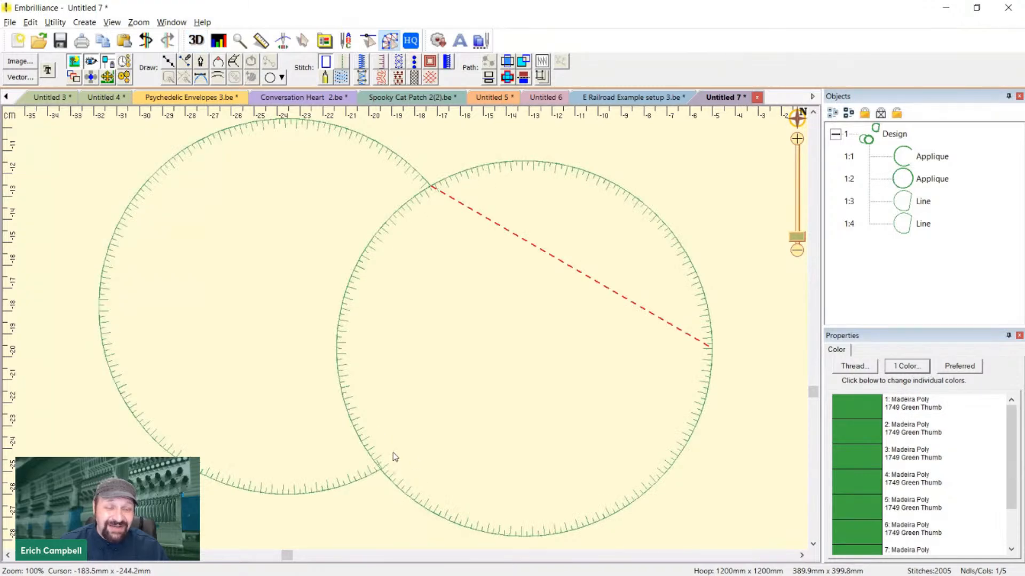
key("3")
left_click(441, 185)
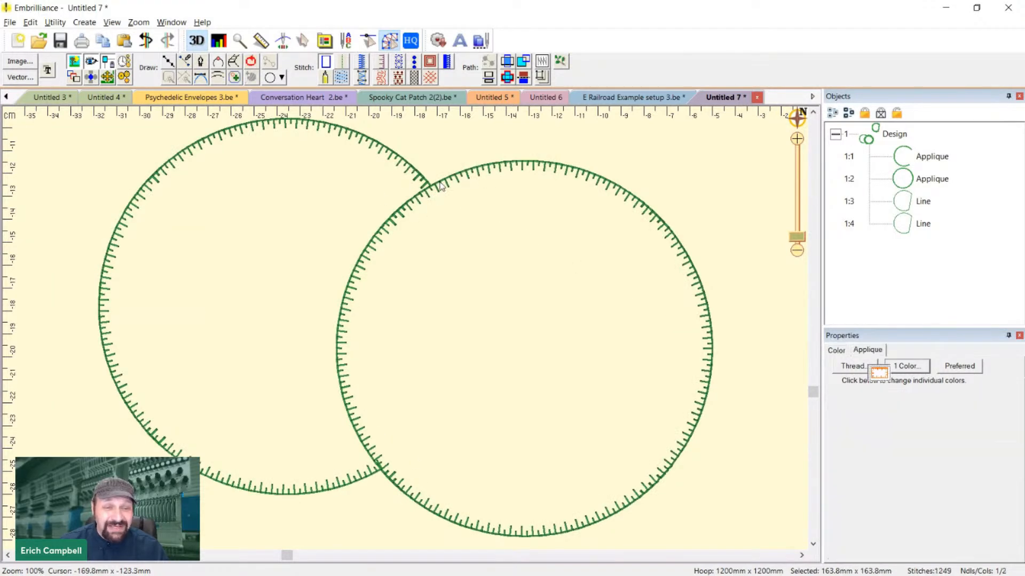
Duplicate the open applique arc and the full applique circle together, and convert both copies to plain lines
left_click(417, 166)
left_click(416, 170)
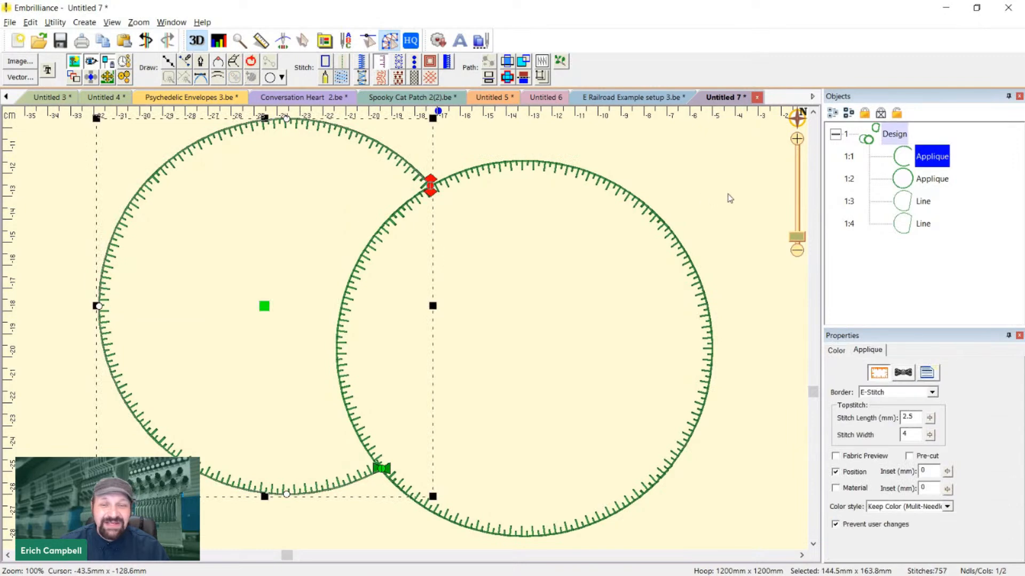
left_click(673, 243, "shift")
key("ctrl+v")
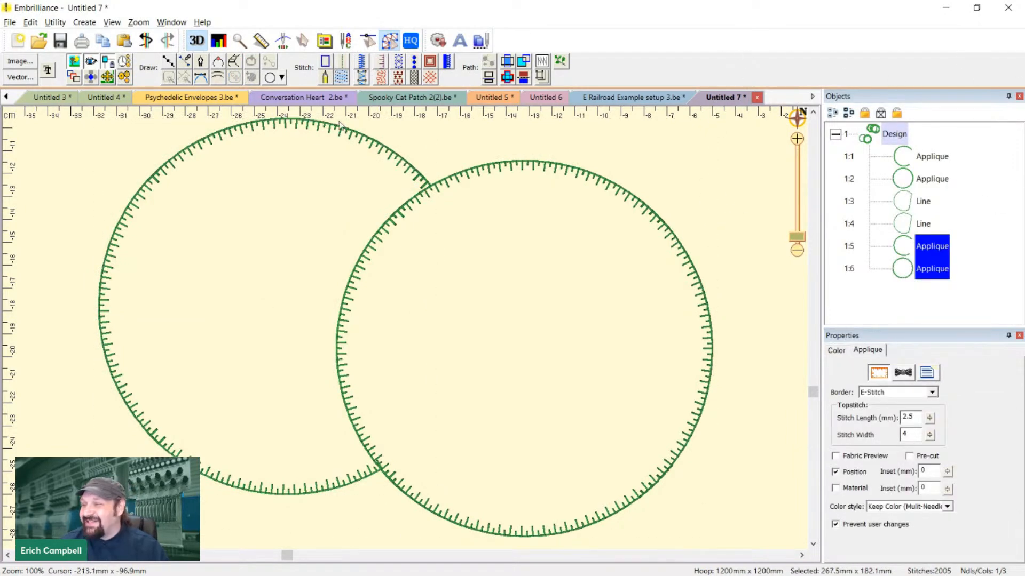
left_click(325, 61)
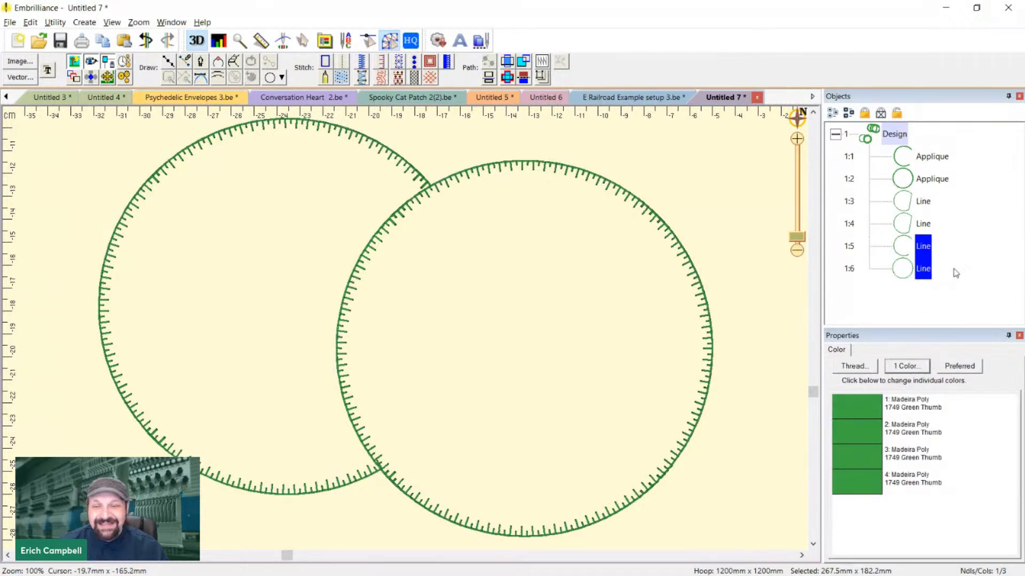
Close the path of the duplicated arc line and combine it with the duplicated circle line using Union
left_click(911, 259, "ctrl")
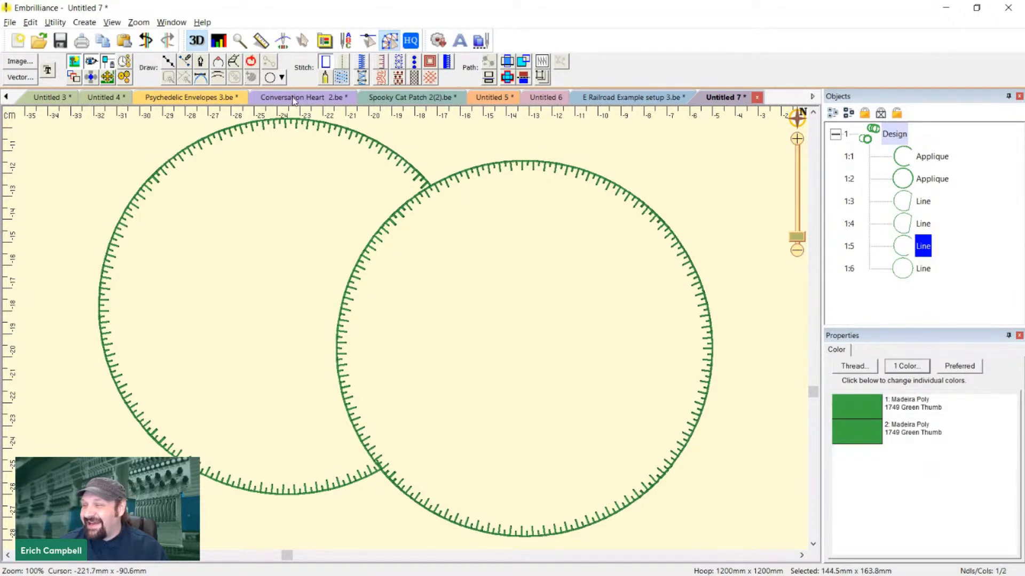
left_click(251, 62)
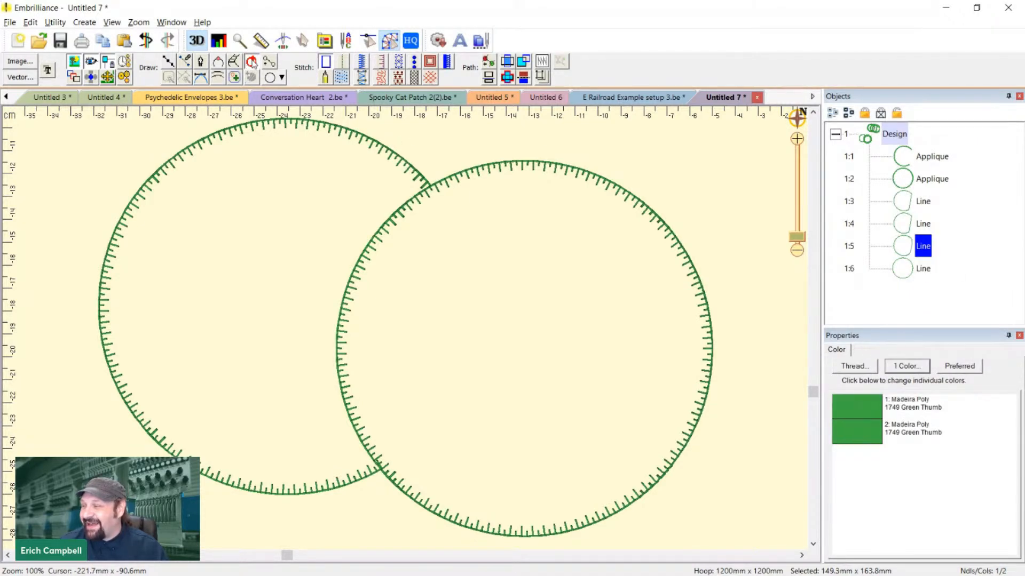
left_click(906, 271, "ctrl")
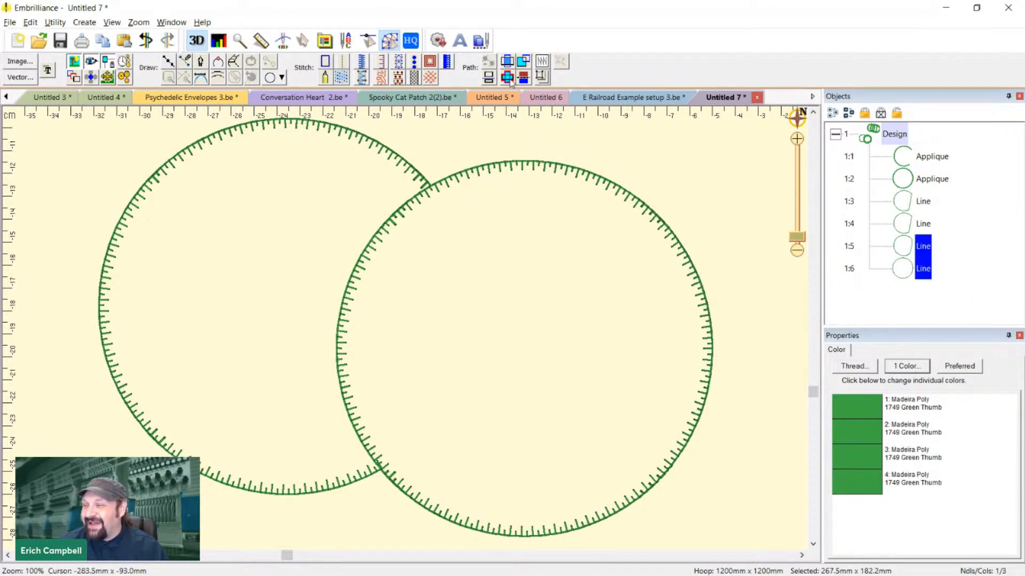
left_click(510, 80)
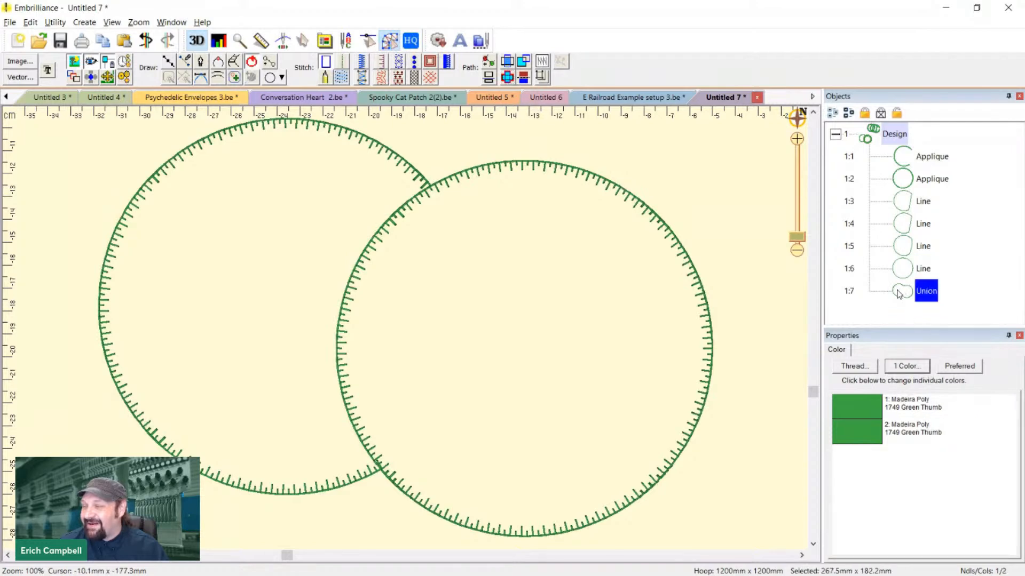
Move the two duplicate outlines and their union together, clear of most of the applique circles
key("minus")
key("minus")
left_click_drag(537, 254, 527, 279)
key("ctrl+z")
left_click_drag(509, 199, 285, 249)
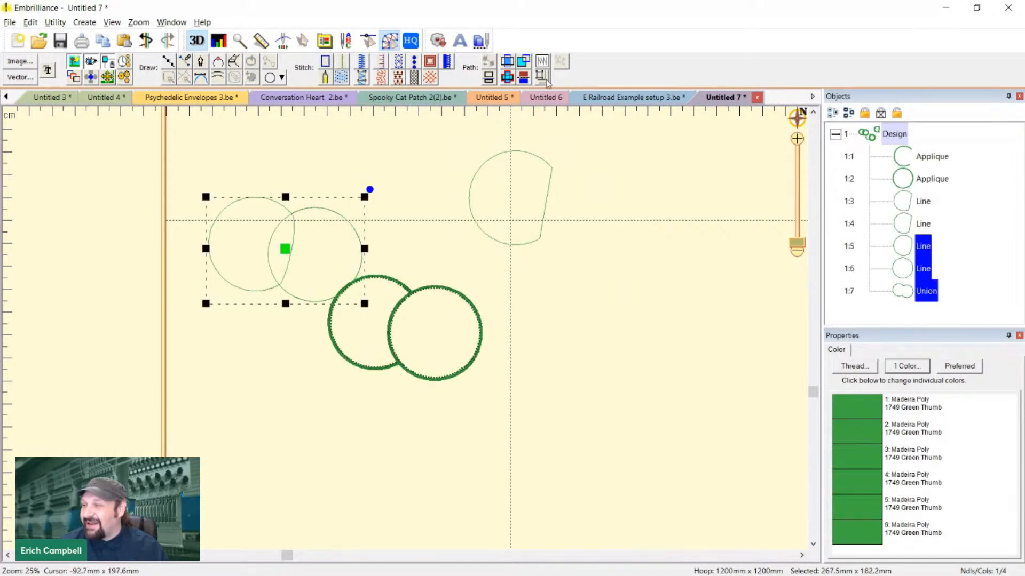
Separate the union outline from its source lines and place it just below the two applique circles
left_click(912, 298)
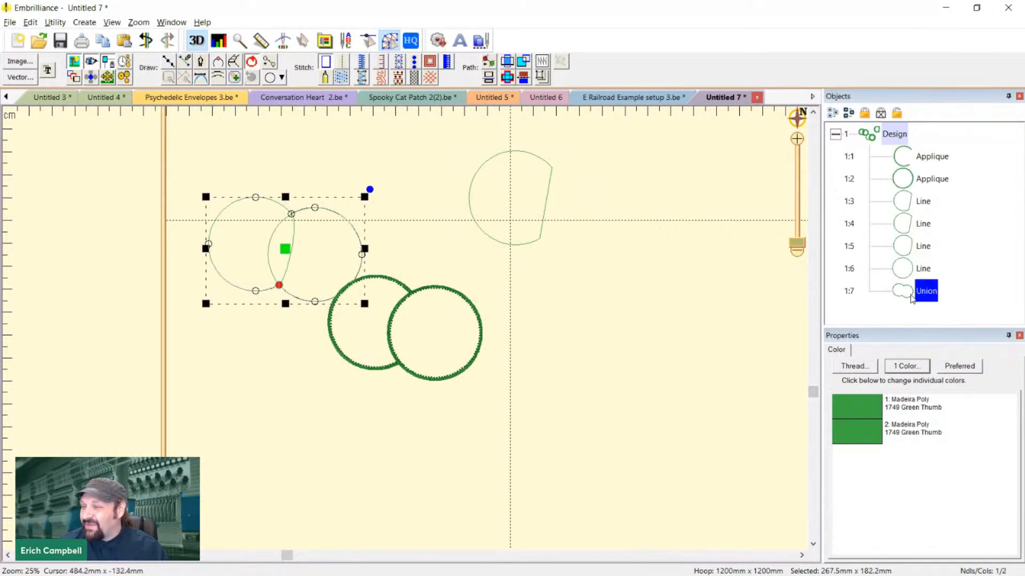
left_click_drag(284, 250, 397, 435)
scroll(400, 439, "up", 1)
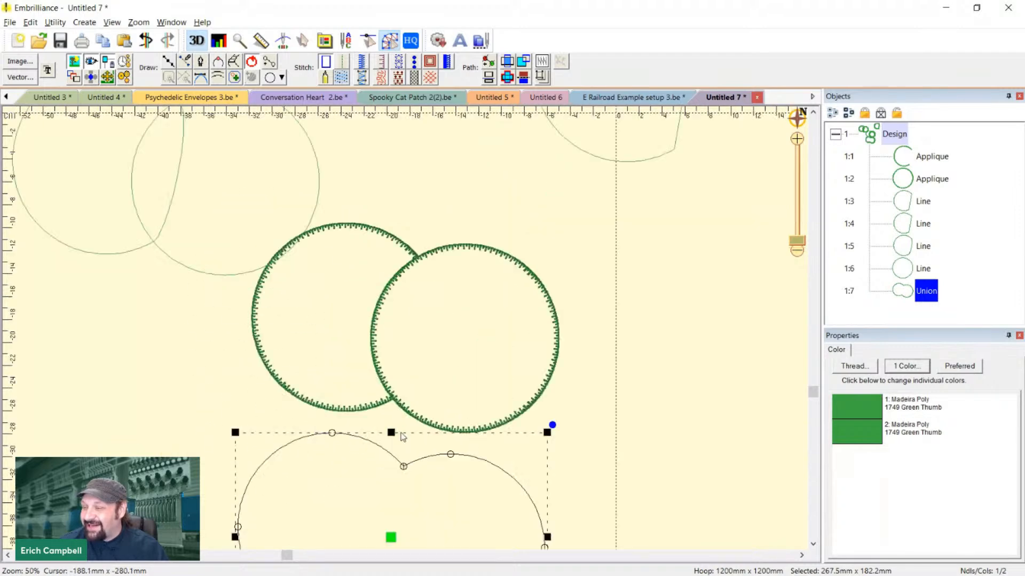
scroll(432, 349, "down", 5)
scroll(434, 375, "up", 3)
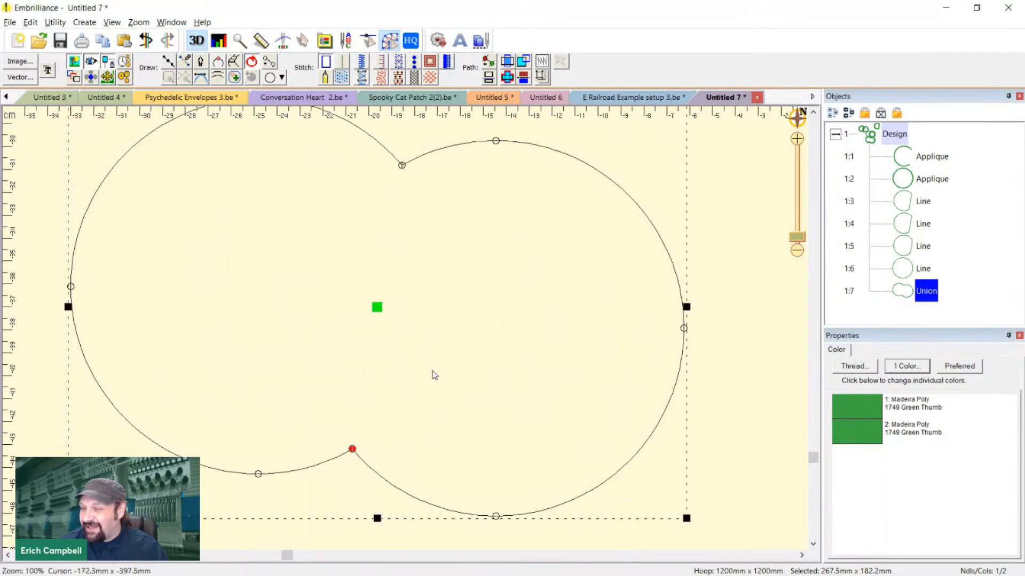
scroll(435, 375, "down", 1)
scroll(444, 265, "up", 2)
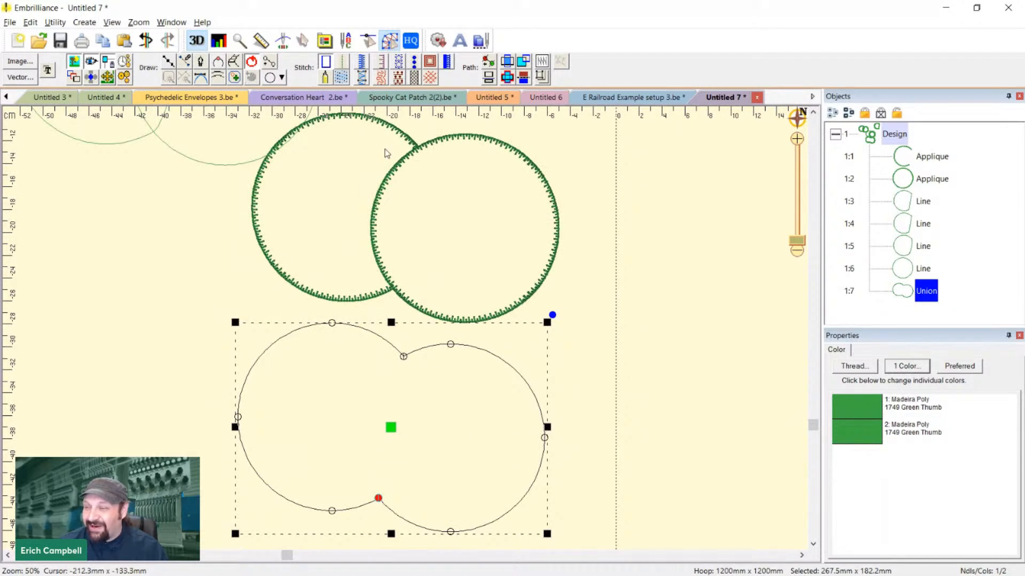
scroll(567, 227, "down", 1)
scroll(567, 227, "up", 1)
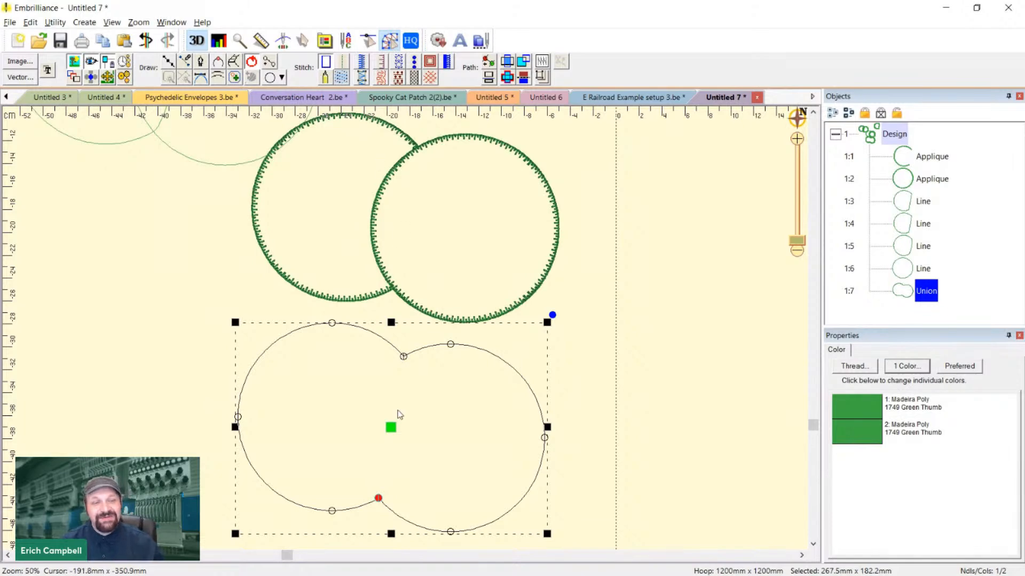
left_click_drag(392, 427, 393, 388)
left_click_drag(398, 408, 405, 436)
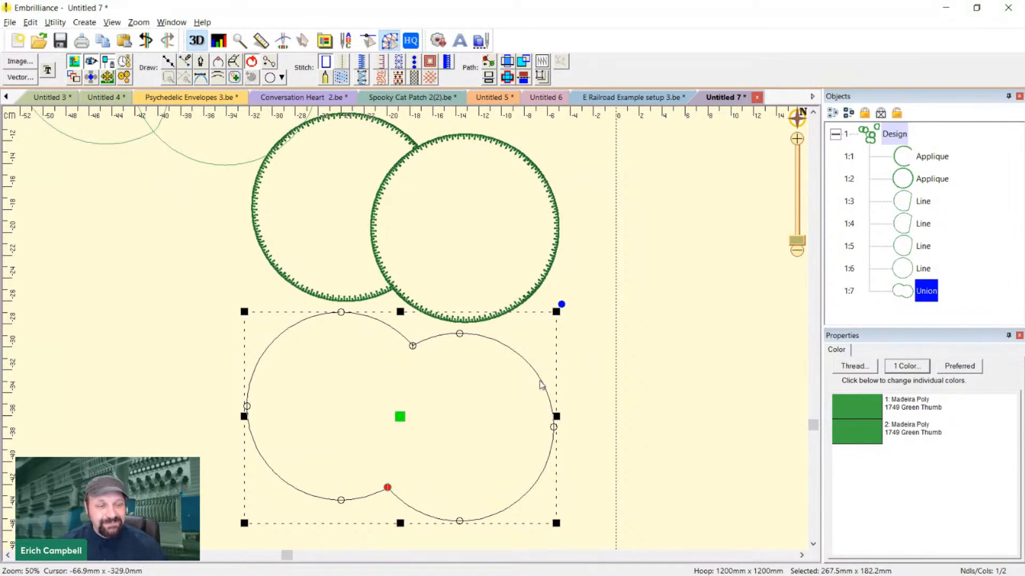
View the full applique circle's cutting options and its SVG save dialog, and close them without saving
left_click(529, 300)
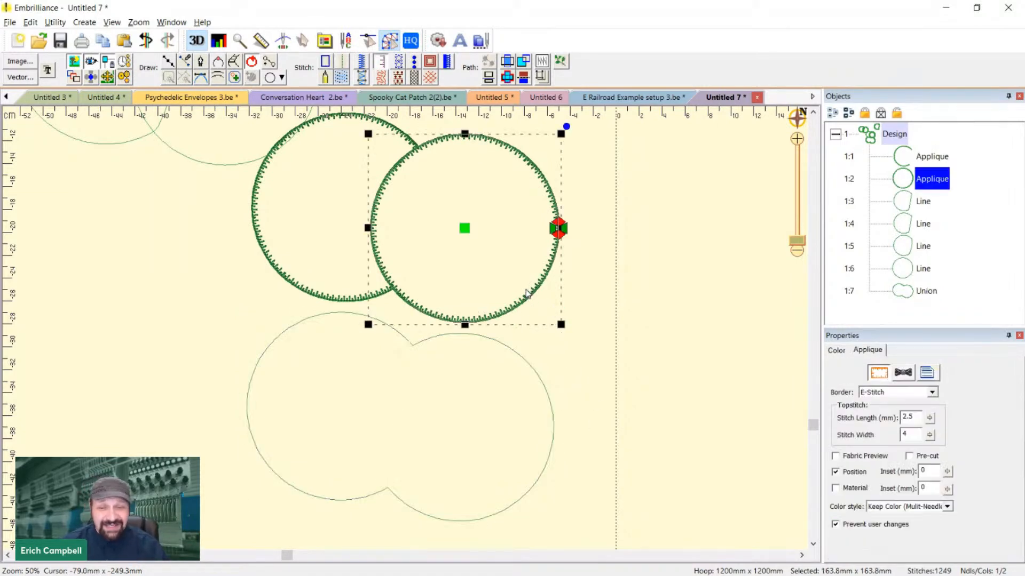
left_click(836, 350)
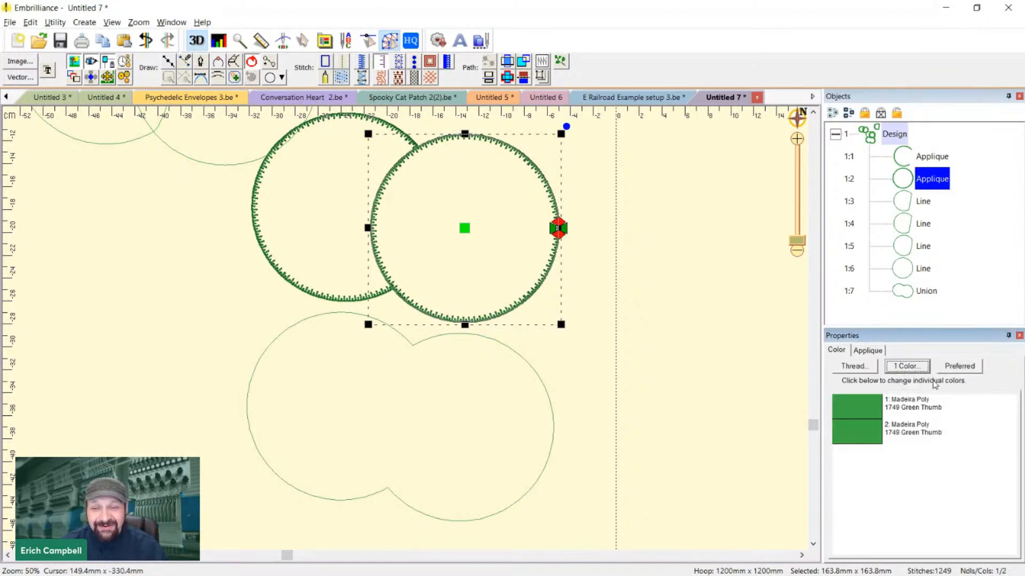
left_click(870, 412)
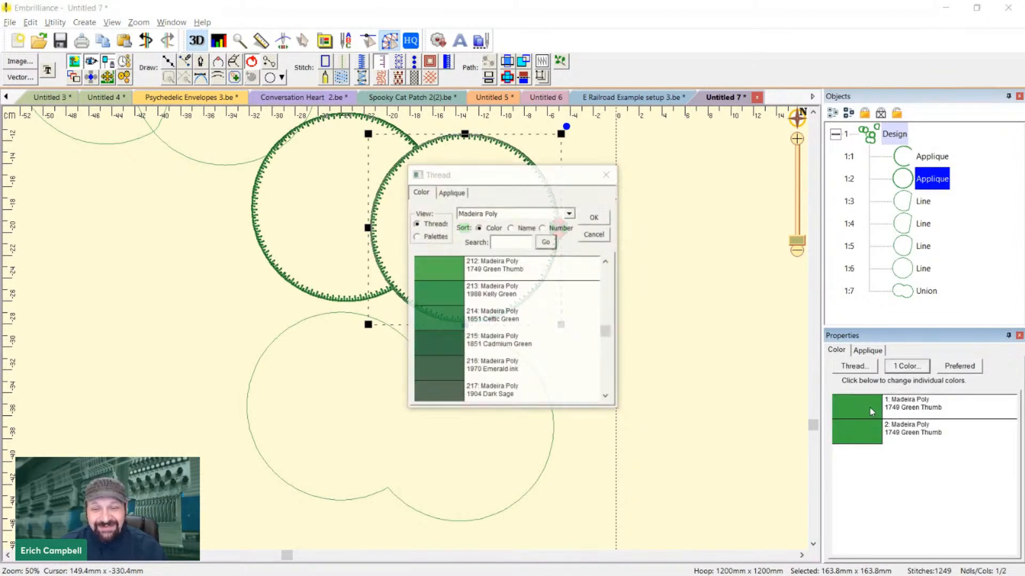
left_click(452, 193)
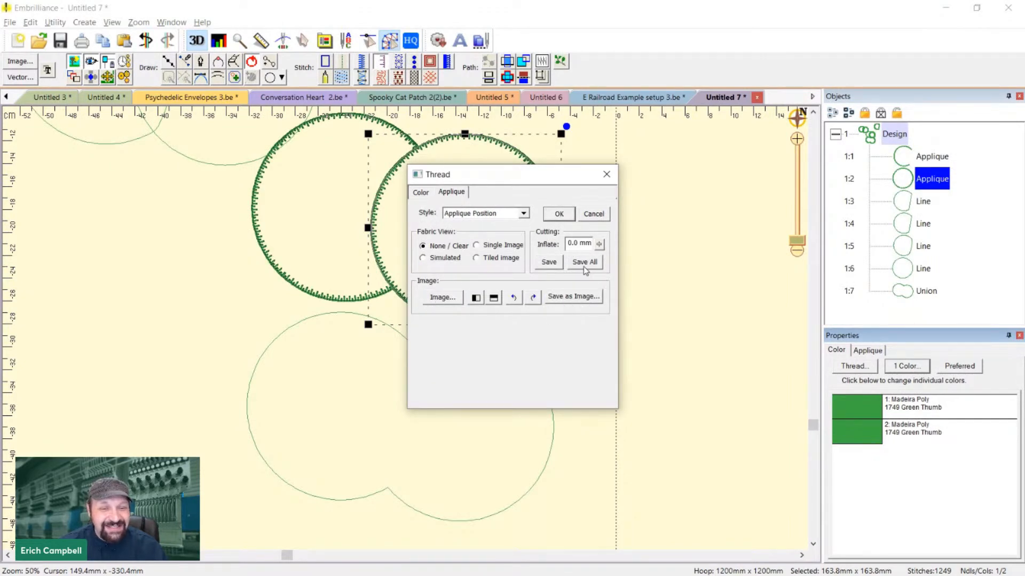
left_click(553, 263)
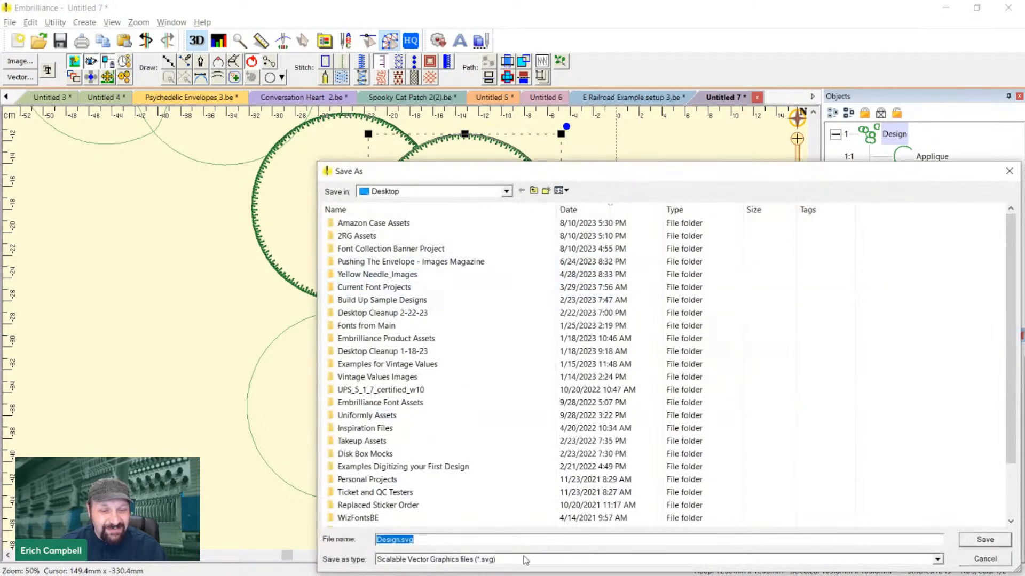
left_click(1009, 171)
left_click(606, 174)
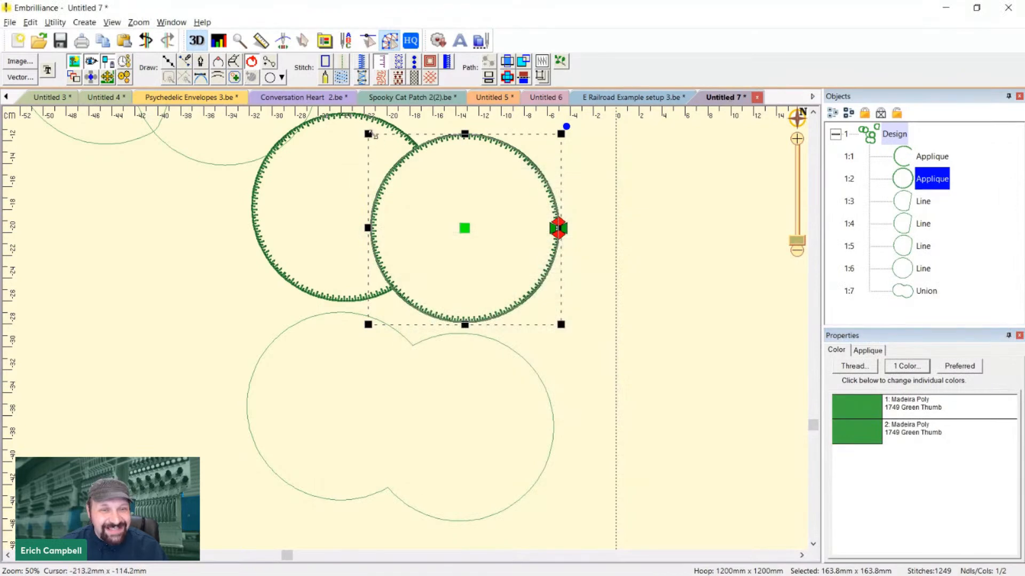
Look through the other open designs, including Psychedelic Envelopes 3.be, and bring up My Karma Patch - Tannerite Test.be
left_click(531, 369)
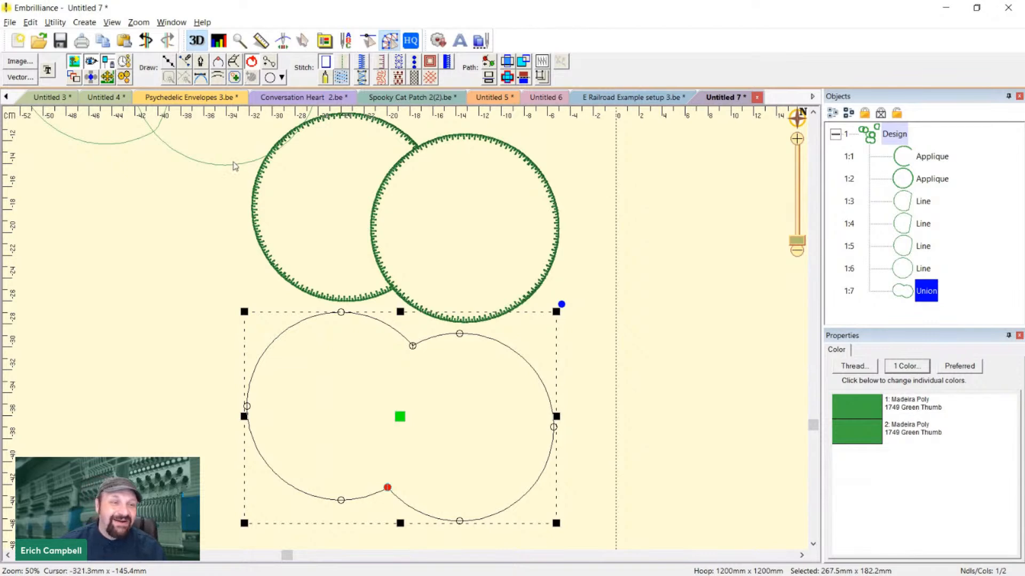
left_click(115, 99)
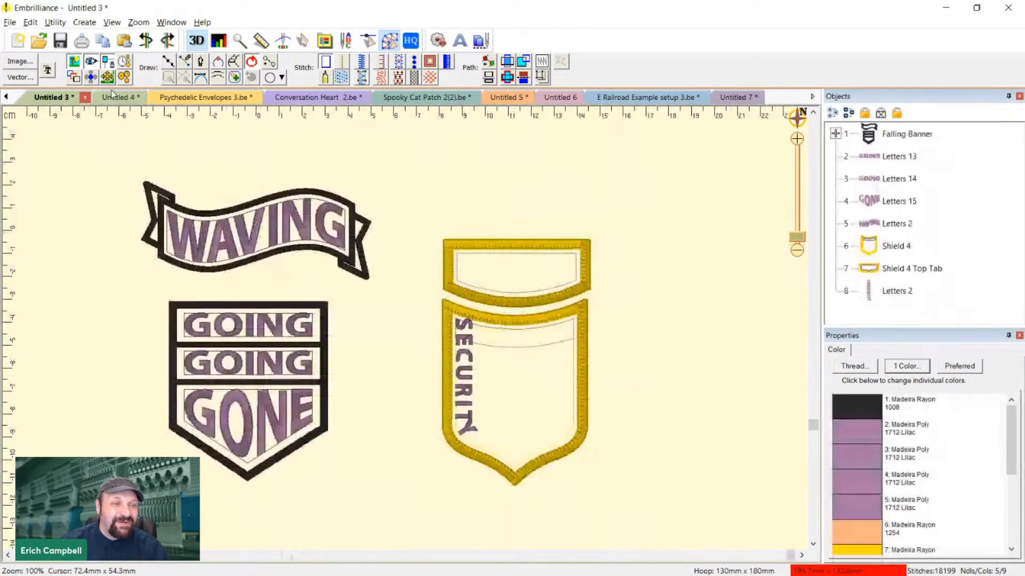
left_click(47, 98)
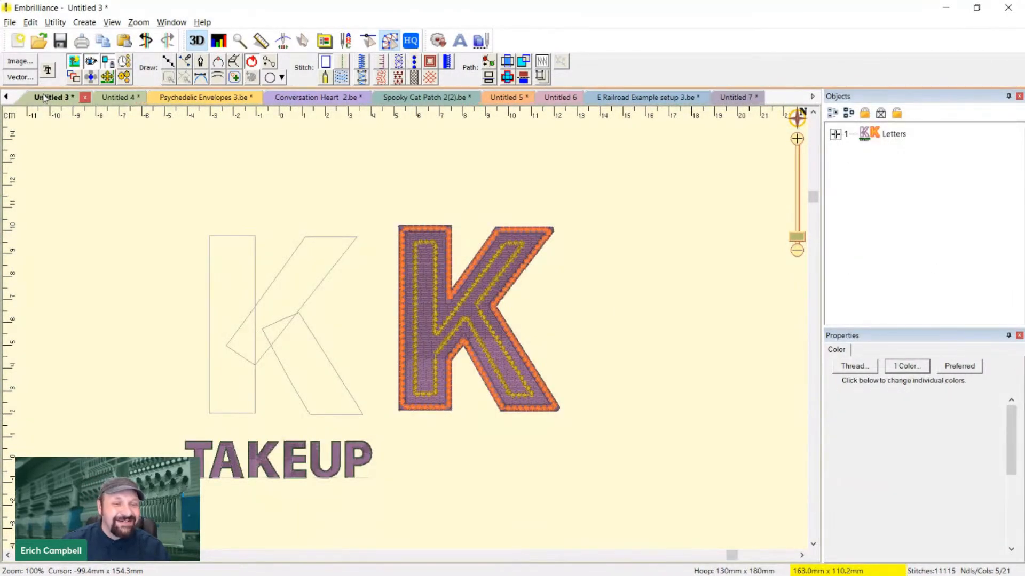
left_click(7, 97)
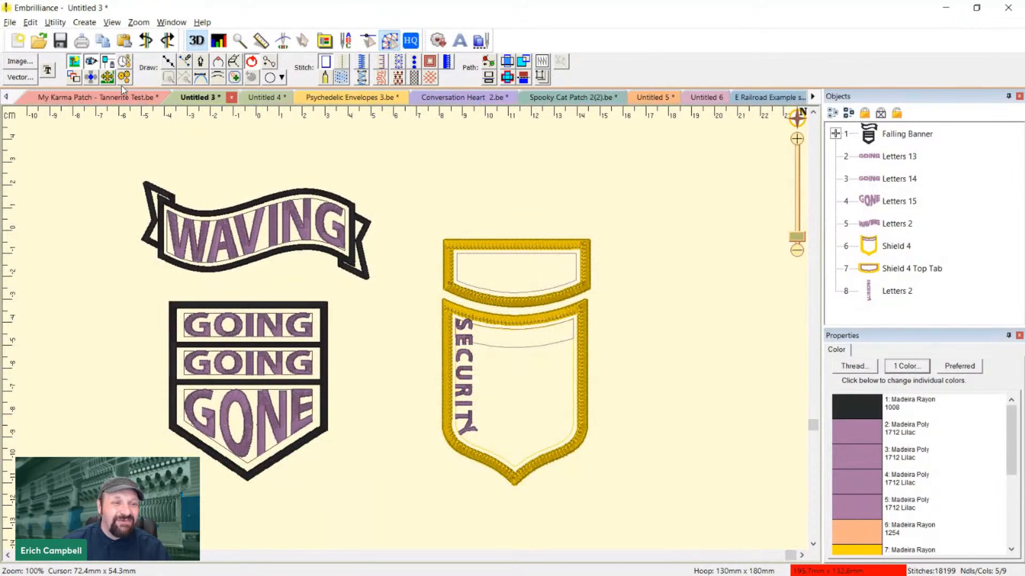
left_click(346, 98)
scroll(696, 458, "down", 2)
left_click_drag(284, 557, 469, 537)
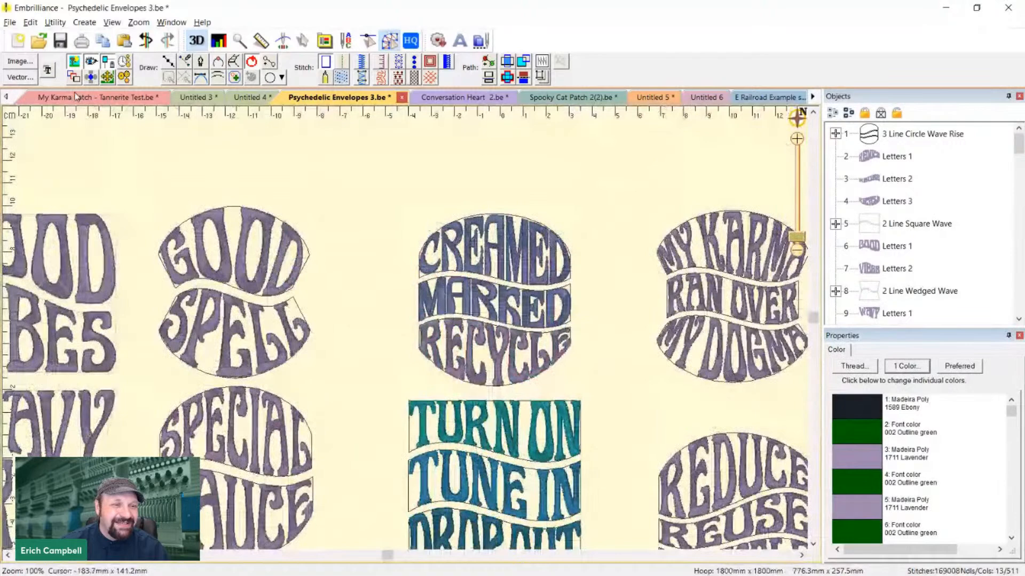
left_click(74, 99)
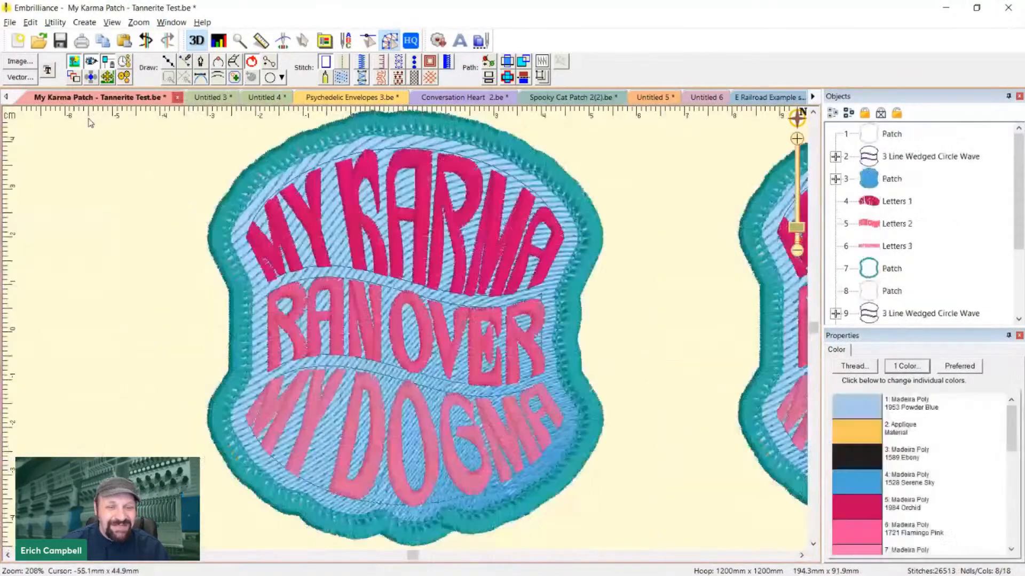
Examine the contoured border and lettering of the My Karma patch up close and in flat stitch view
scroll(546, 405, "up", 3)
scroll(594, 400, "down", 3)
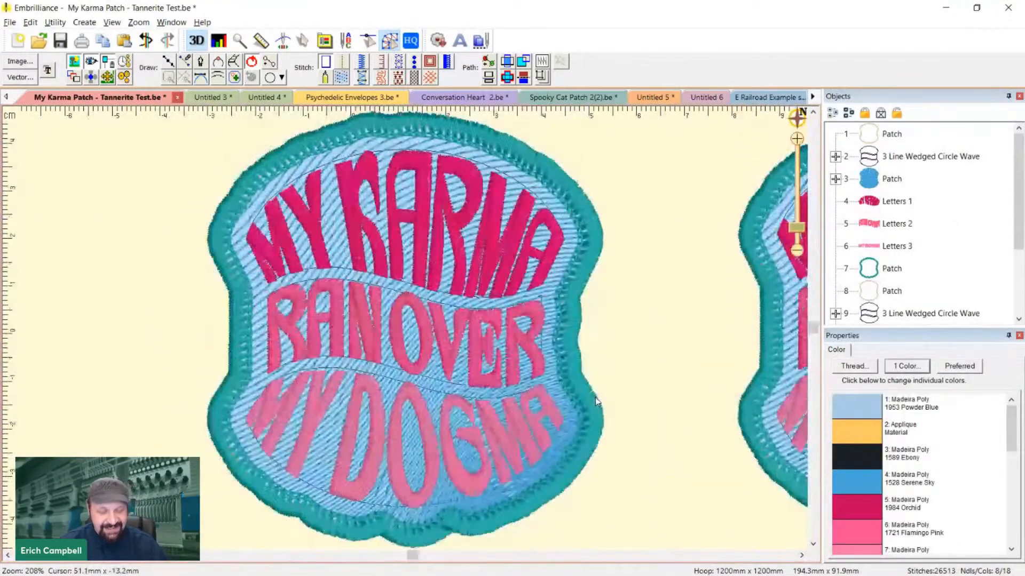
scroll(589, 346, "up", 3)
key("3")
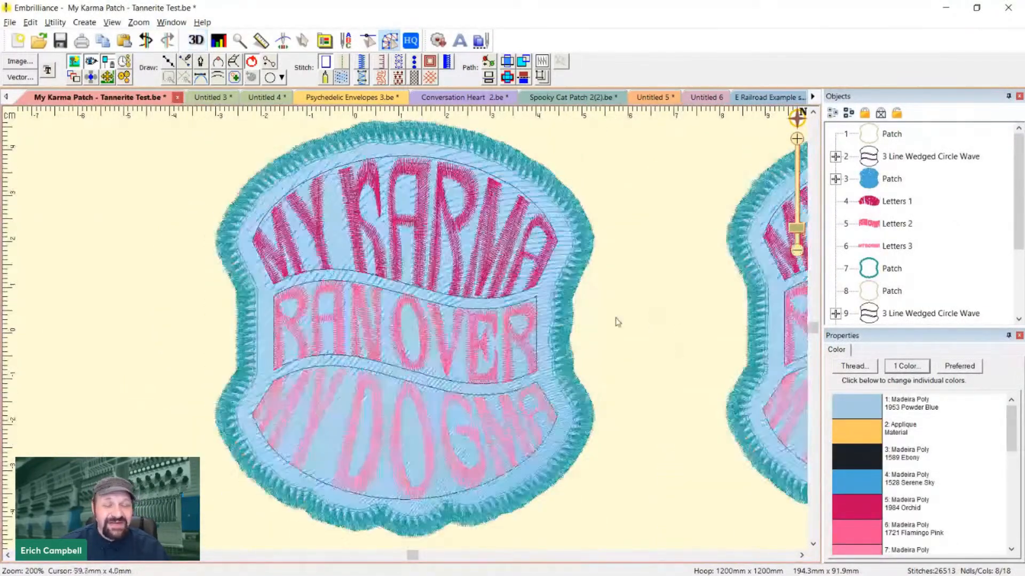
left_click_drag(636, 443, 590, 364)
scroll(537, 343, "down", 3)
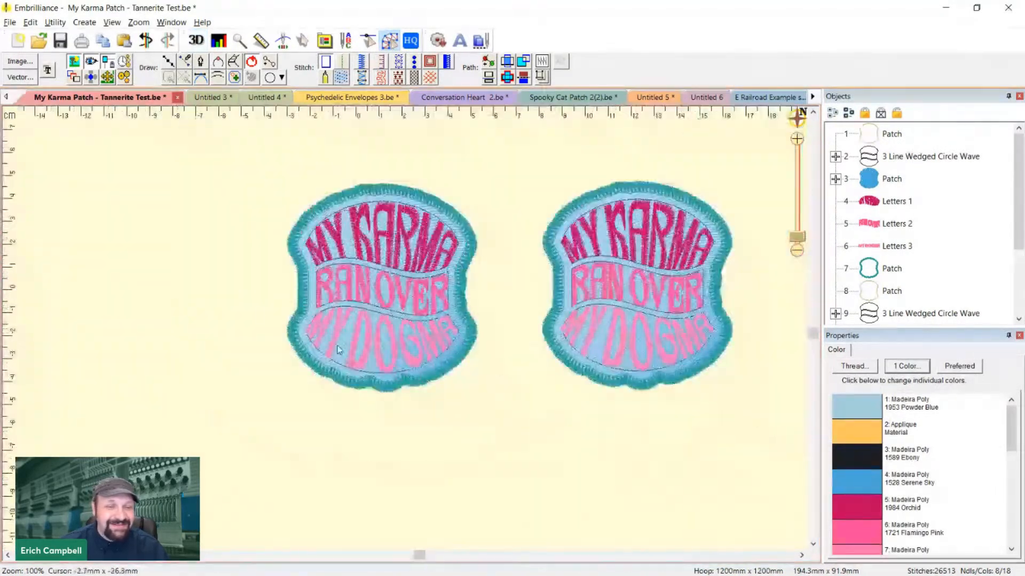
key("3")
scroll(283, 330, "up", 3)
key("3")
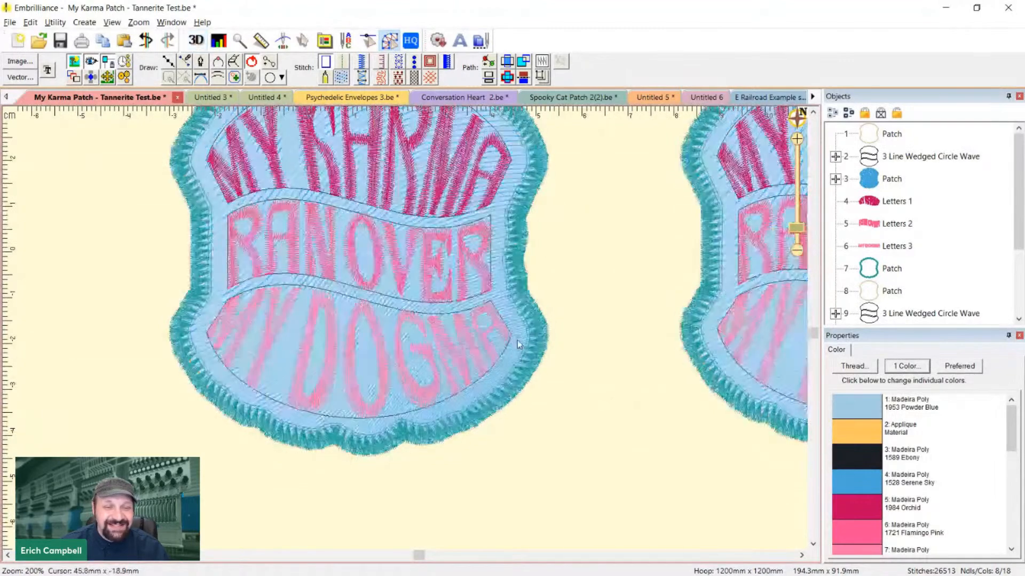
Move the blue background fill of the first My Karma patch out to the empty area left of the patch
key("3")
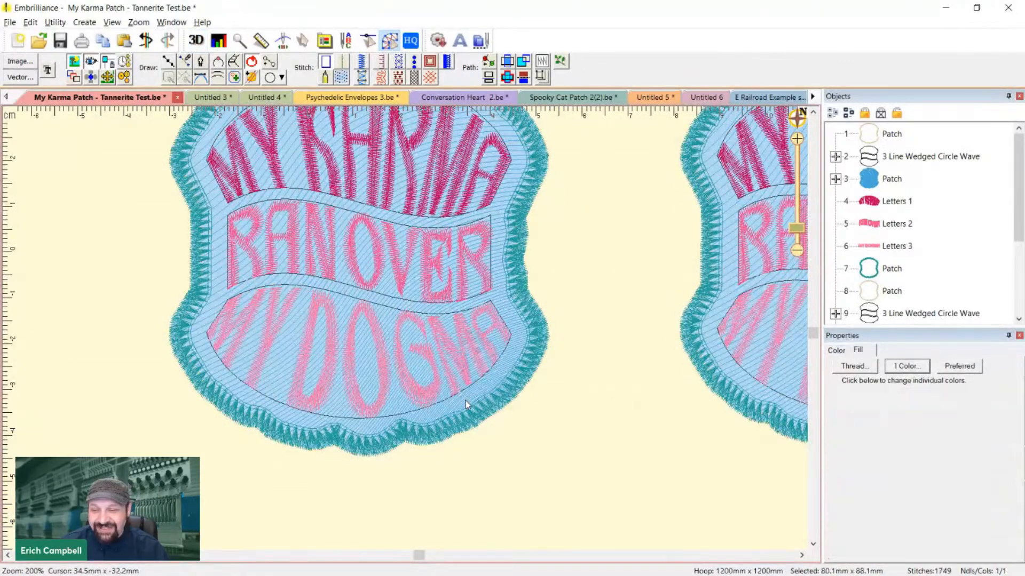
left_click(466, 405)
scroll(467, 406, "down", 2)
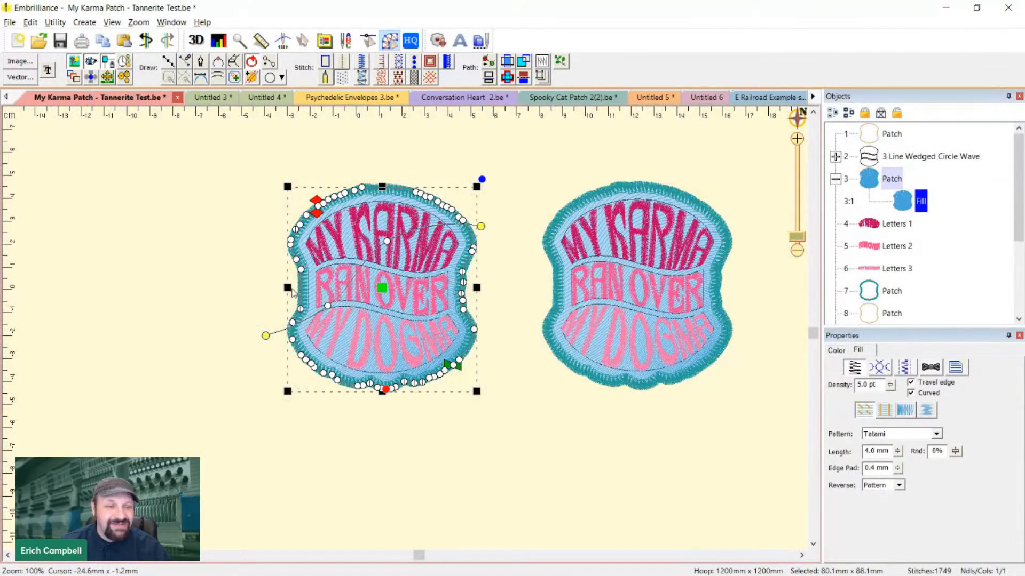
left_click_drag(307, 281, 179, 317)
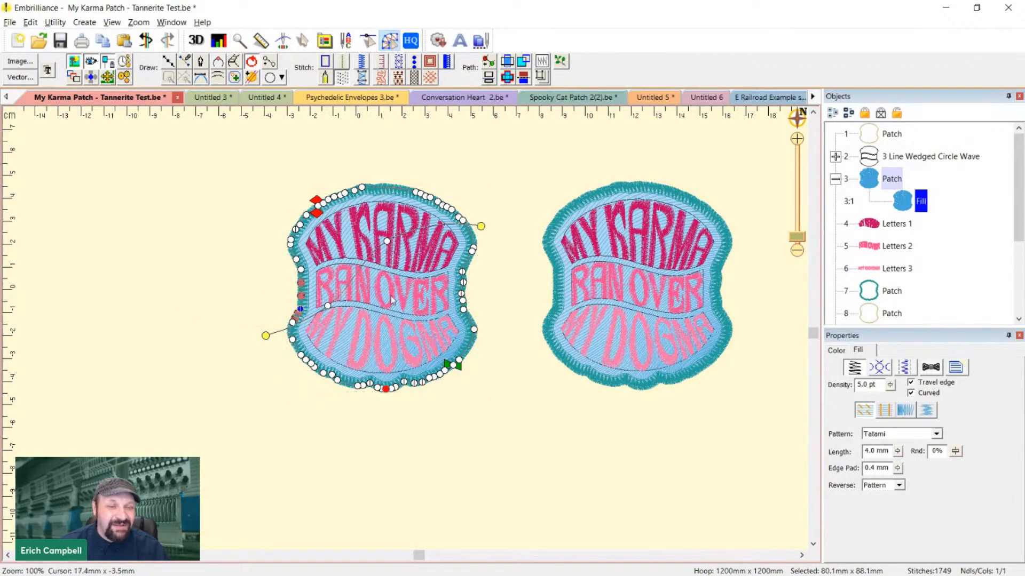
left_click(381, 290)
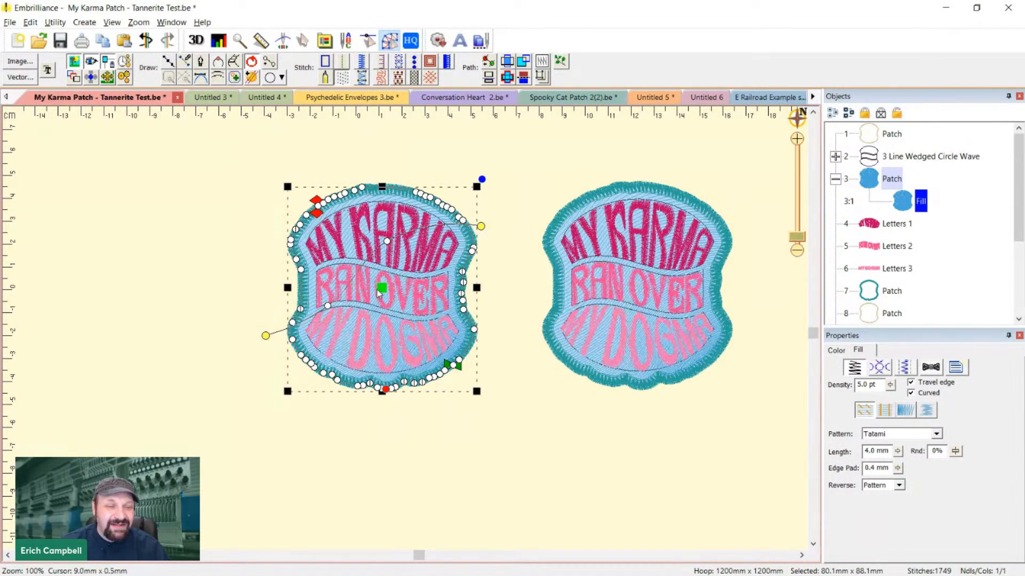
left_click_drag(382, 289, 184, 278)
left_click(389, 465)
key("plus")
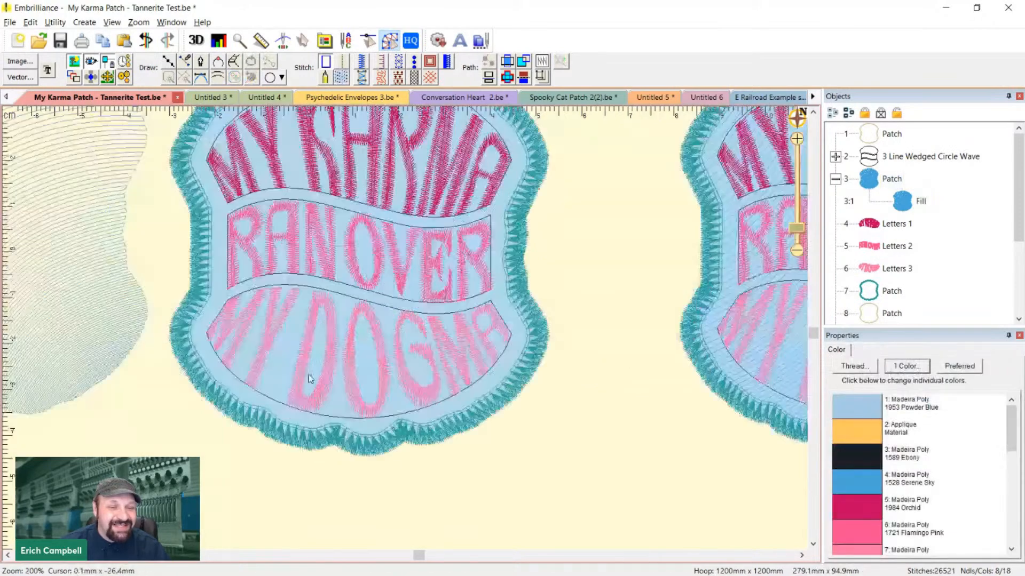
View the separated background fill in 3D beside the patch and undo its move
key("minus")
left_click(214, 299)
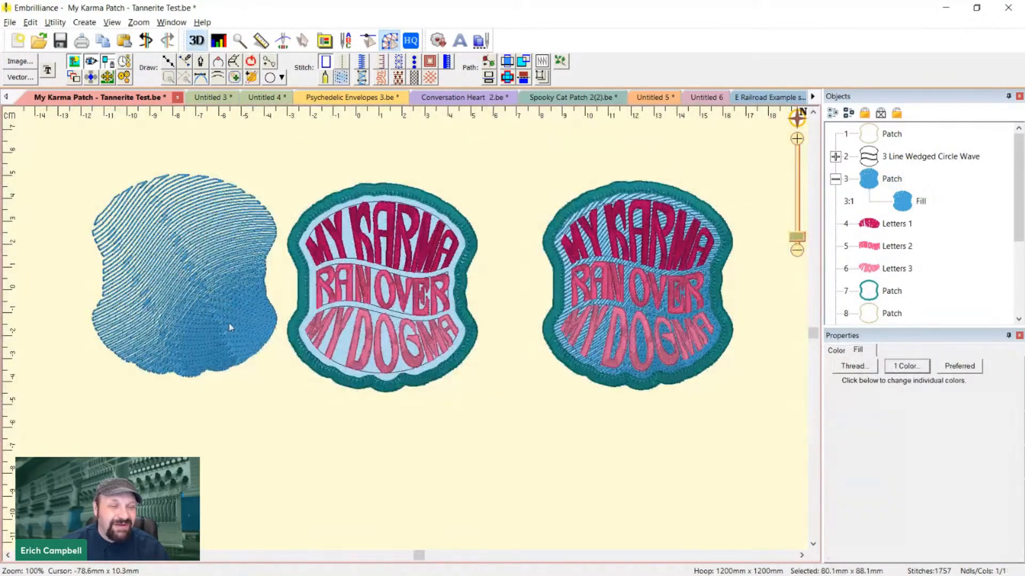
key("ctrl+z")
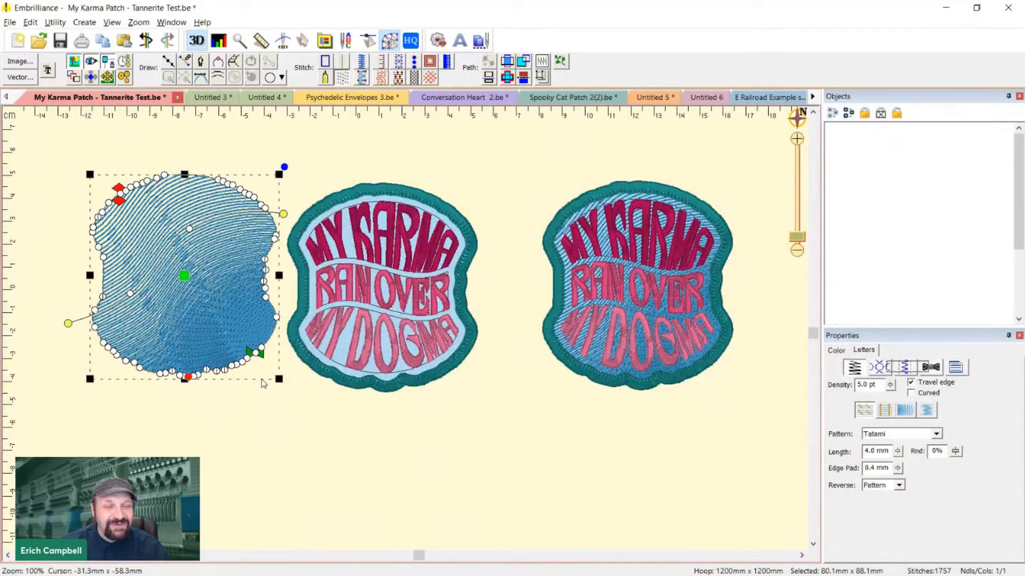
Examine the first My Karma patch's border, fill and lettering up close in 3D and flat stitch view
scroll(405, 326, "up", 1)
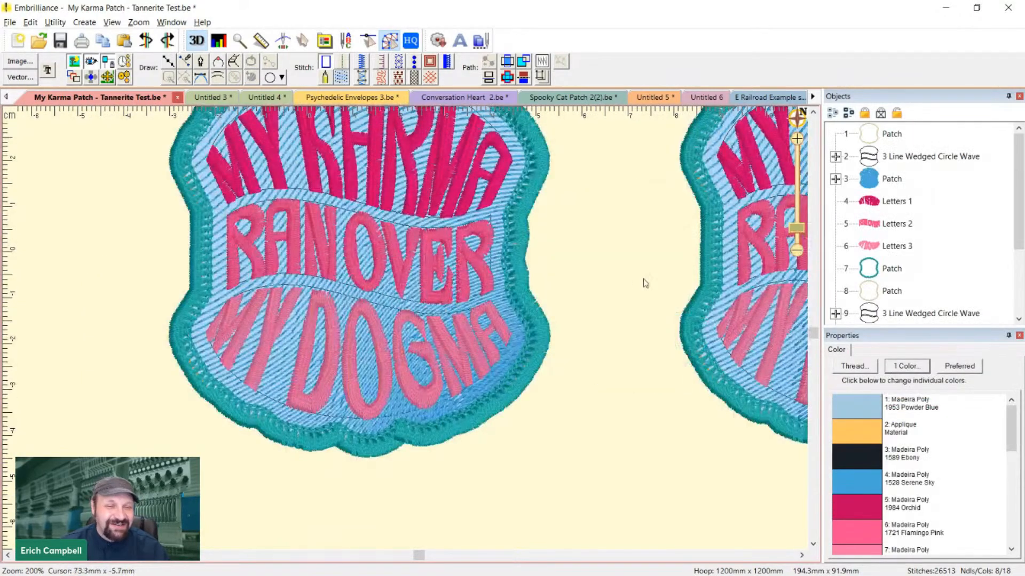
key("minus")
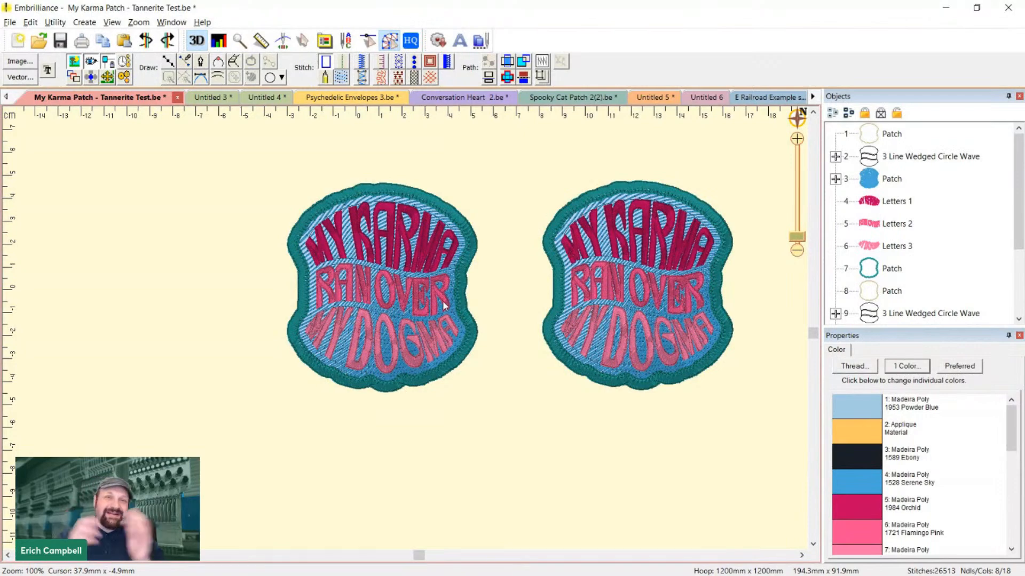
scroll(416, 212, "up", 1)
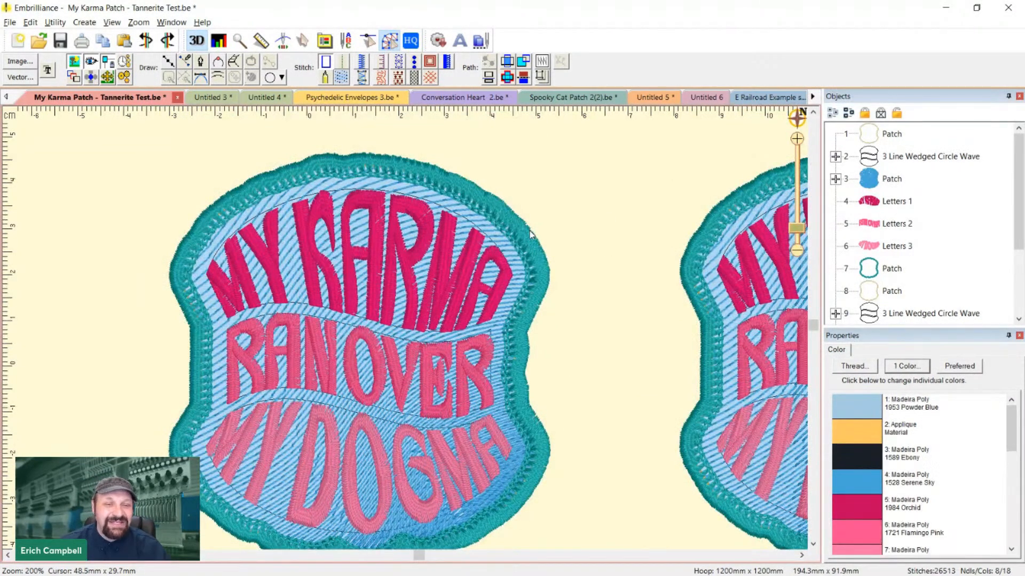
key("3")
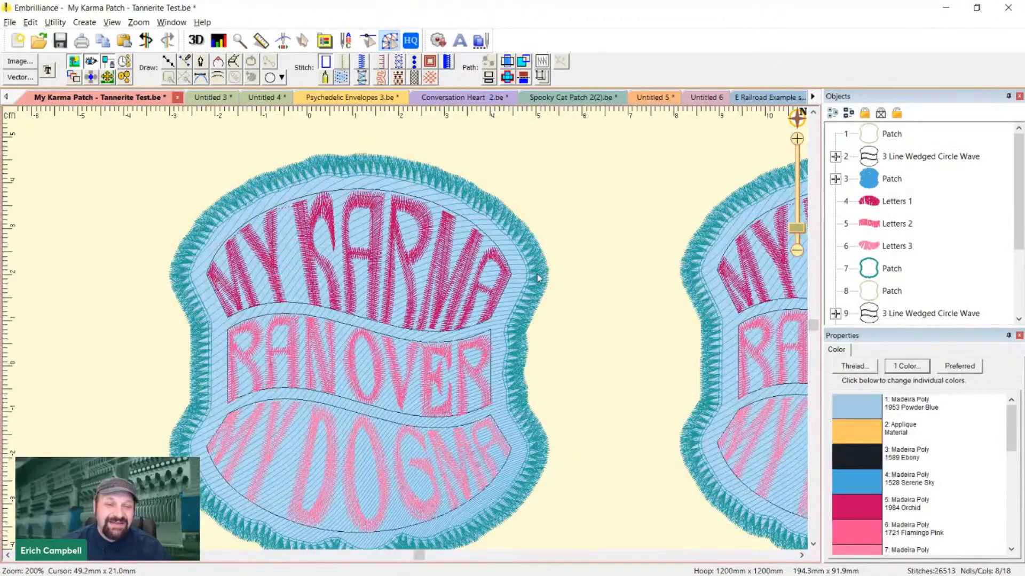
key("3")
scroll(601, 260, "down", 1)
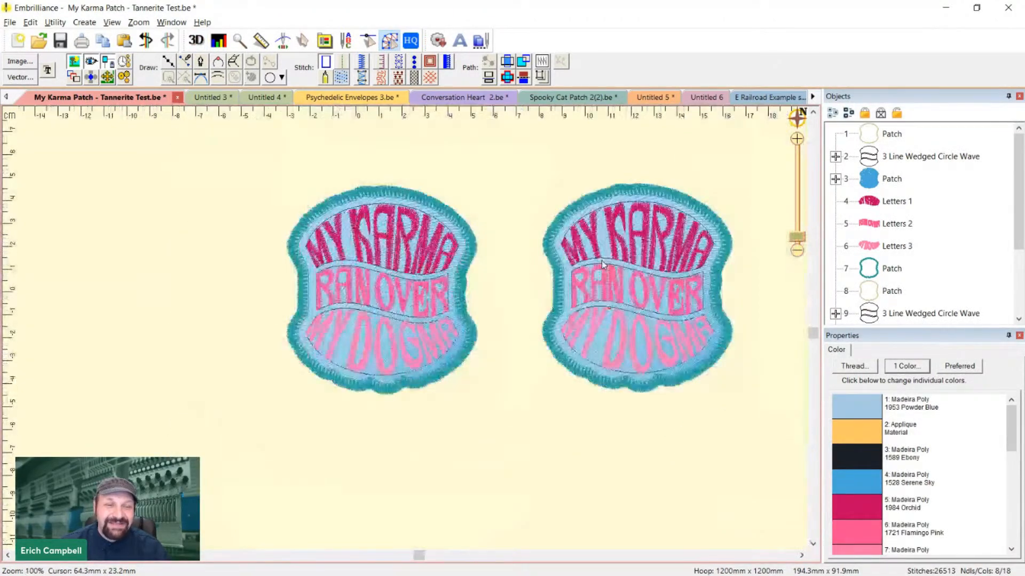